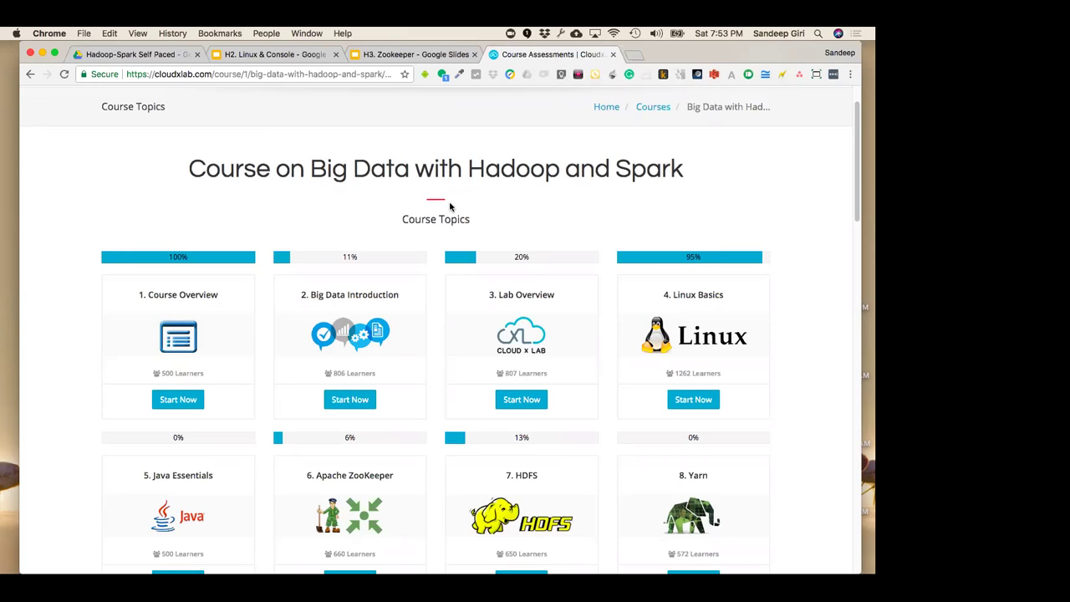
Switch from the CloudxLab course page to the H2. Linux & Console 'Introduction to Linux' deck
{"action": "left_click", "coordinate": [284, 55]}
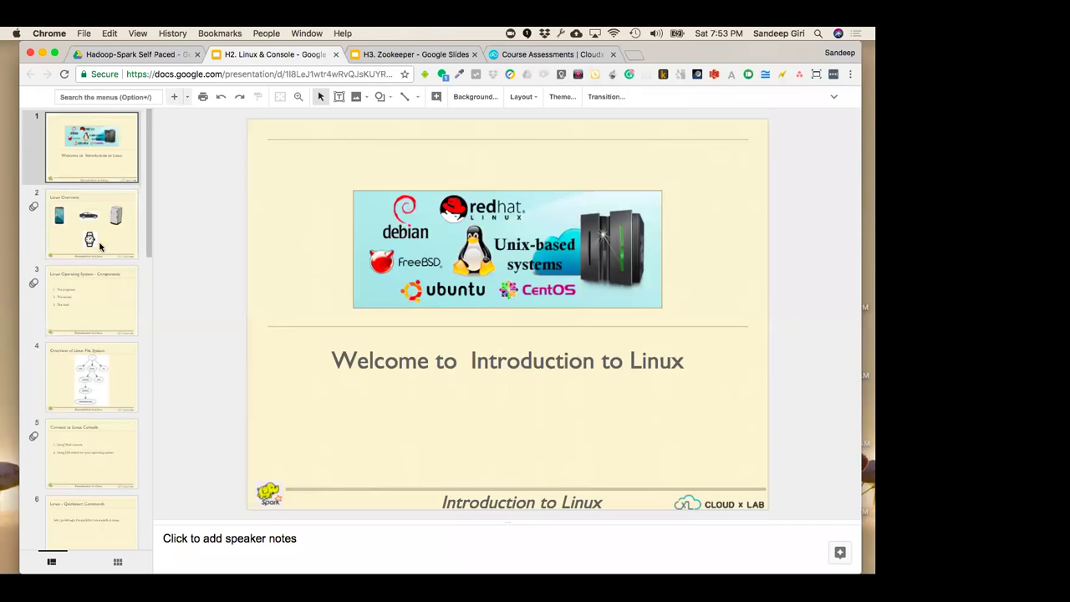
{"action": "left_click", "coordinate": [377, 365]}
{"action": "left_click", "coordinate": [469, 273]}
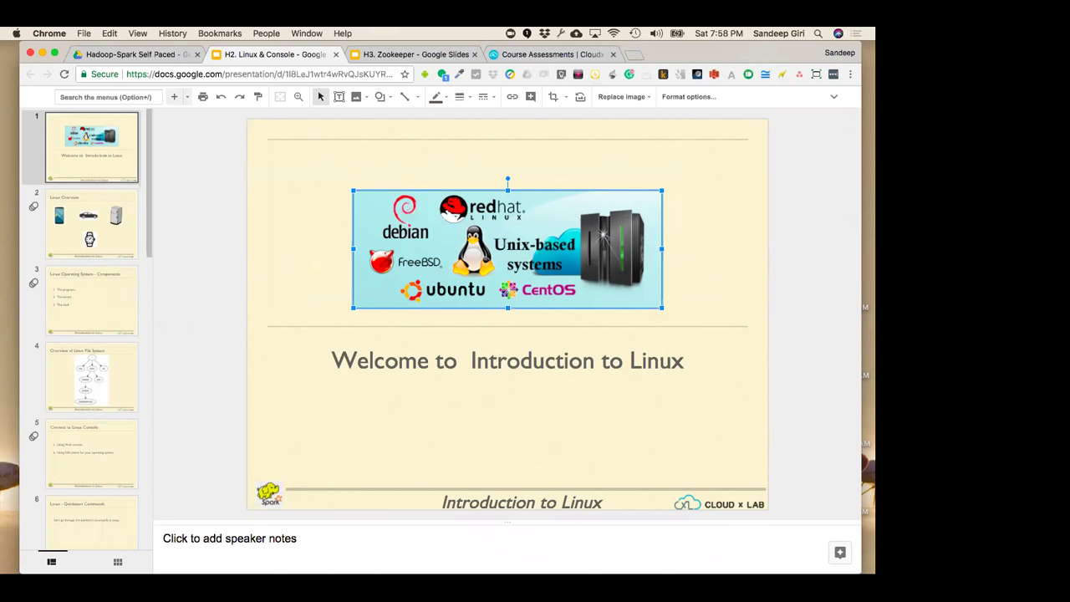
Hide the speaker notes through the menu search, then present the Introduction to Linux deck full screen
{"action": "left_click", "coordinate": [297, 251]}
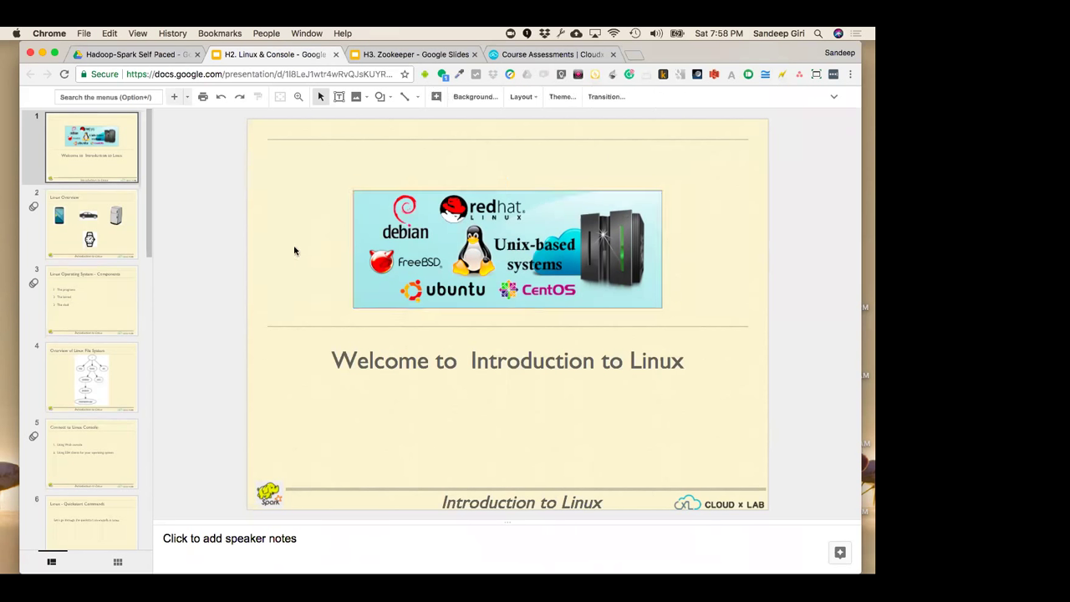
{"action": "left_click", "coordinate": [122, 93]}
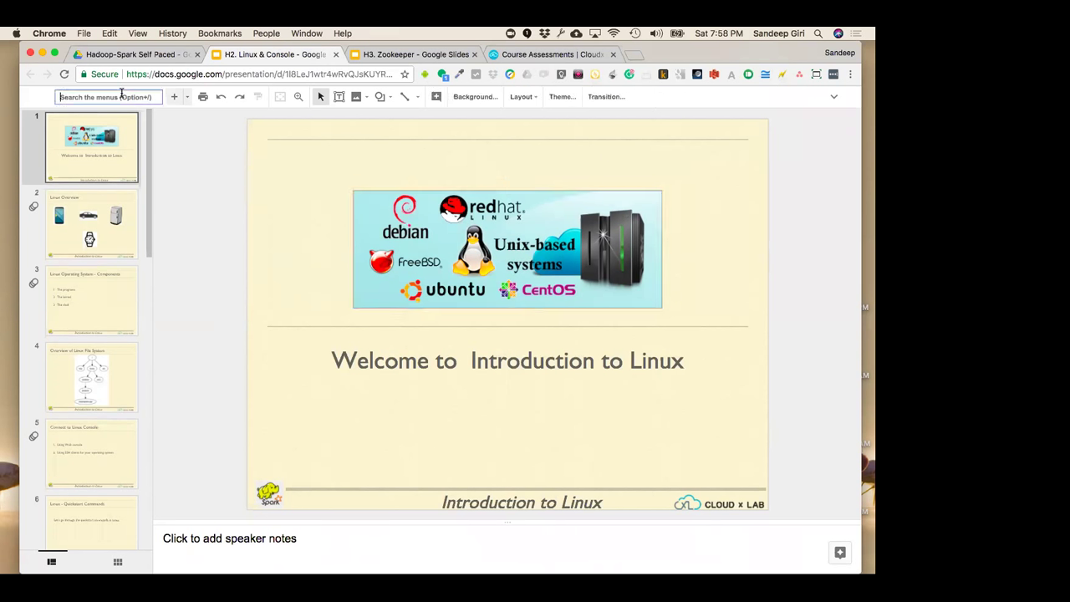
{"action": "type", "text": "s"}
{"action": "key", "text": "Return"}
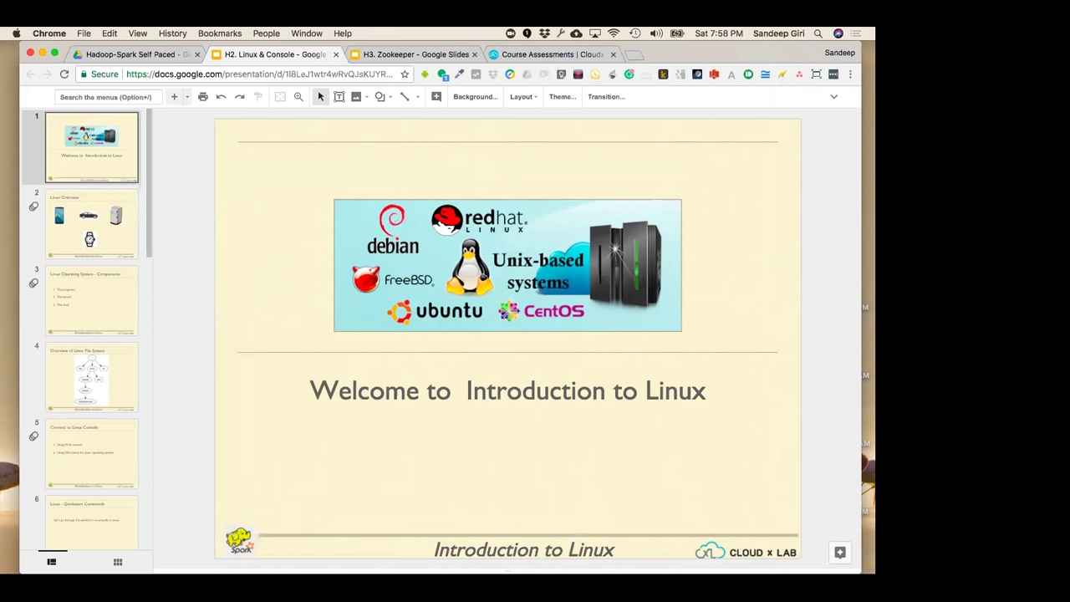
{"action": "key", "text": "super+Return"}
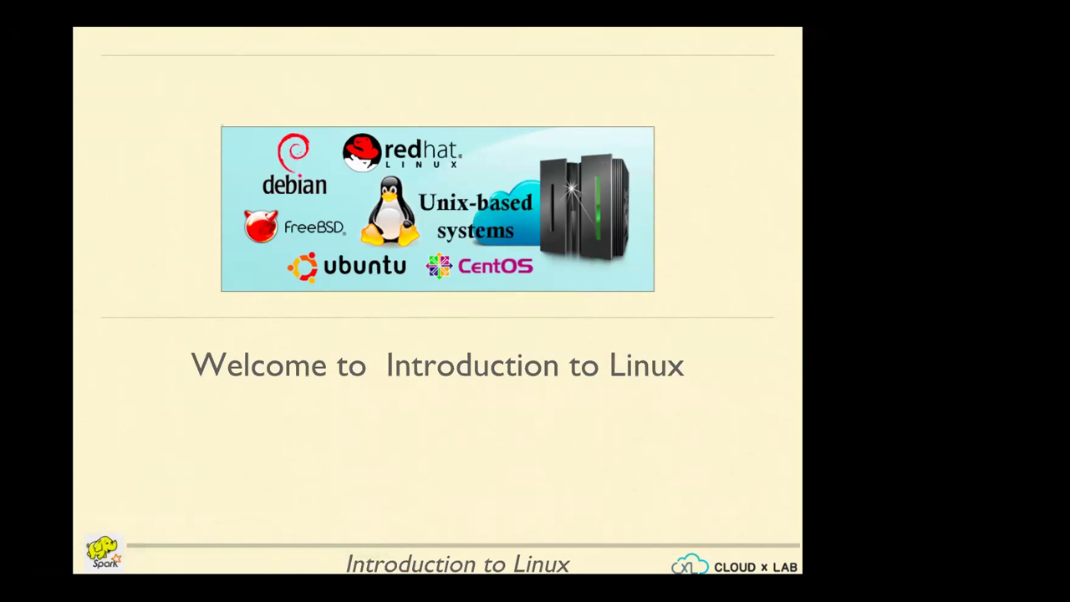
Step through the slides and exit the full-screen slideshow
{"action": "key", "text": "ctrl+Left"}
{"action": "key", "text": "ctrl+Right"}
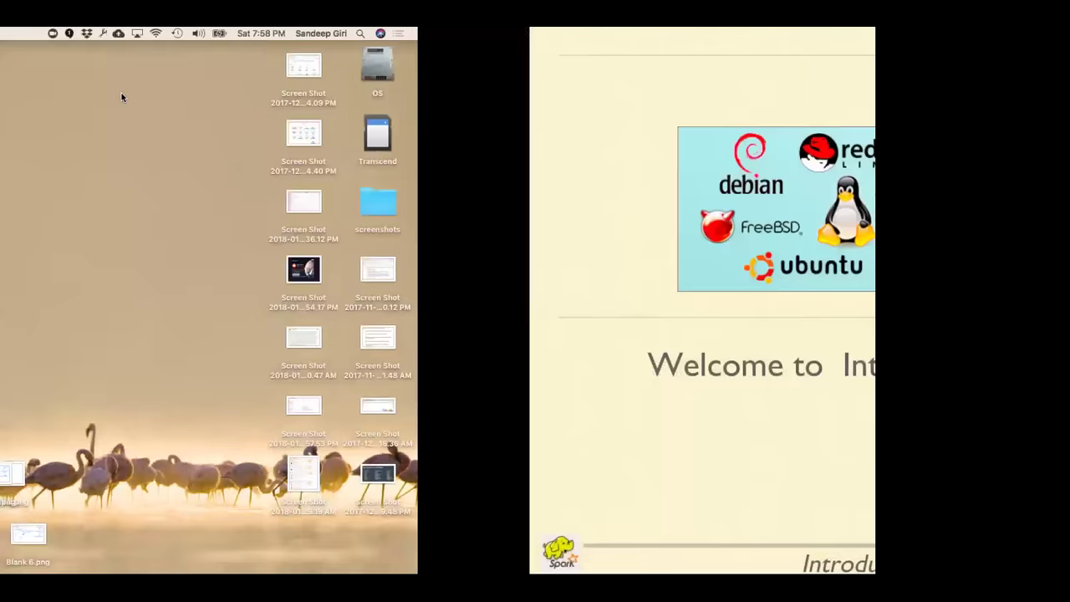
{"action": "key", "text": "Escape"}
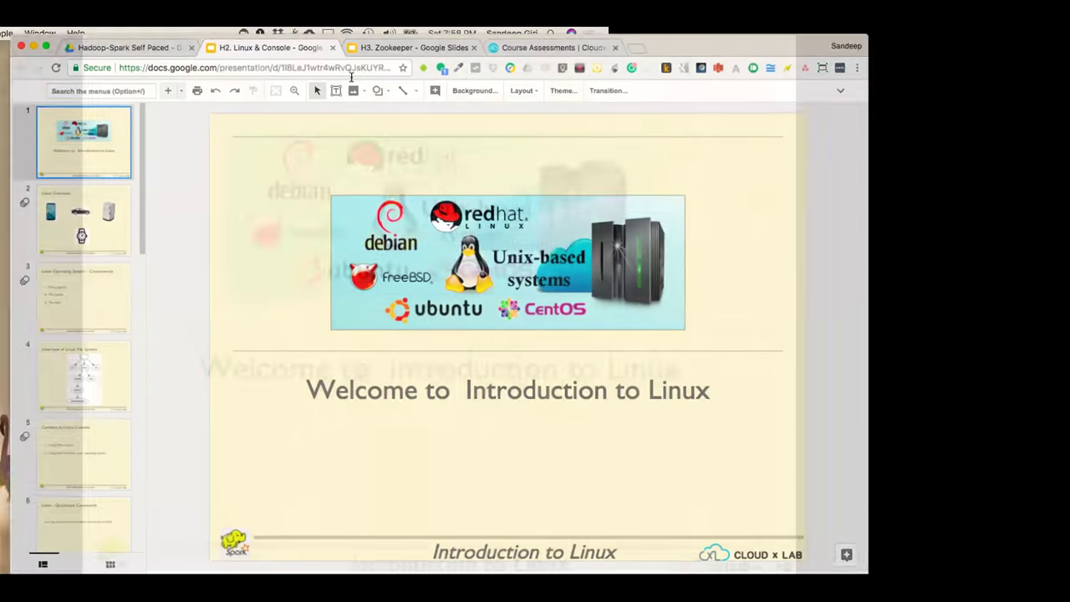
Switch to the H3. Zookeeper deck and search the menus for 'no'
{"action": "left_click", "coordinate": [520, 55]}
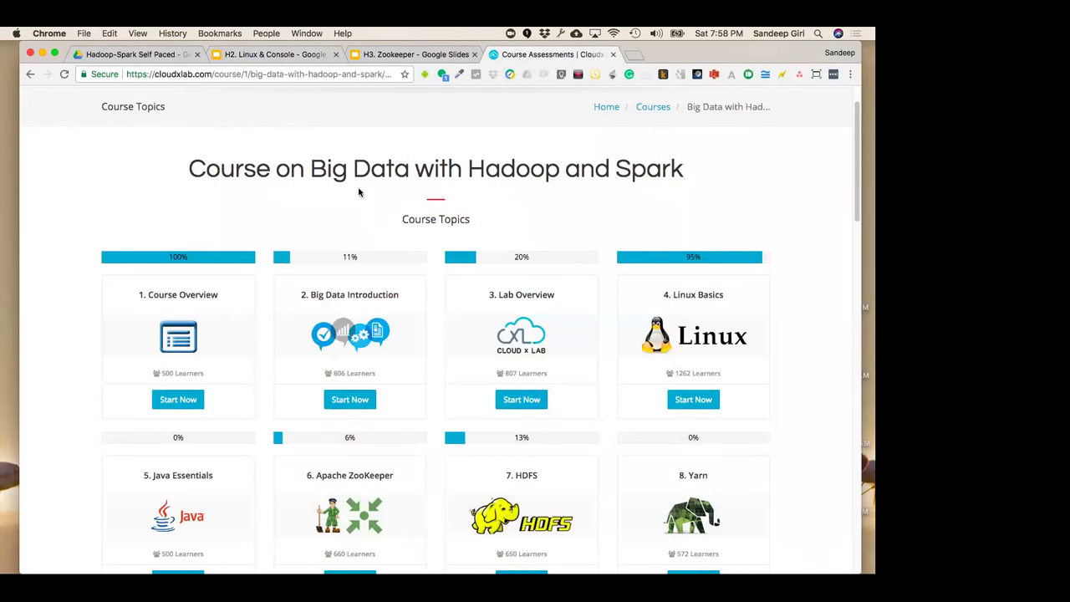
{"action": "left_click", "coordinate": [288, 56]}
{"action": "left_click", "coordinate": [422, 54]}
{"action": "left_click", "coordinate": [120, 98]}
{"action": "type", "text": "no"}
Turn off Show speaker notes in the ZooKeeper deck
{"action": "key", "text": "Down"}
{"action": "key", "text": "Down"}
{"action": "key", "text": "Down"}
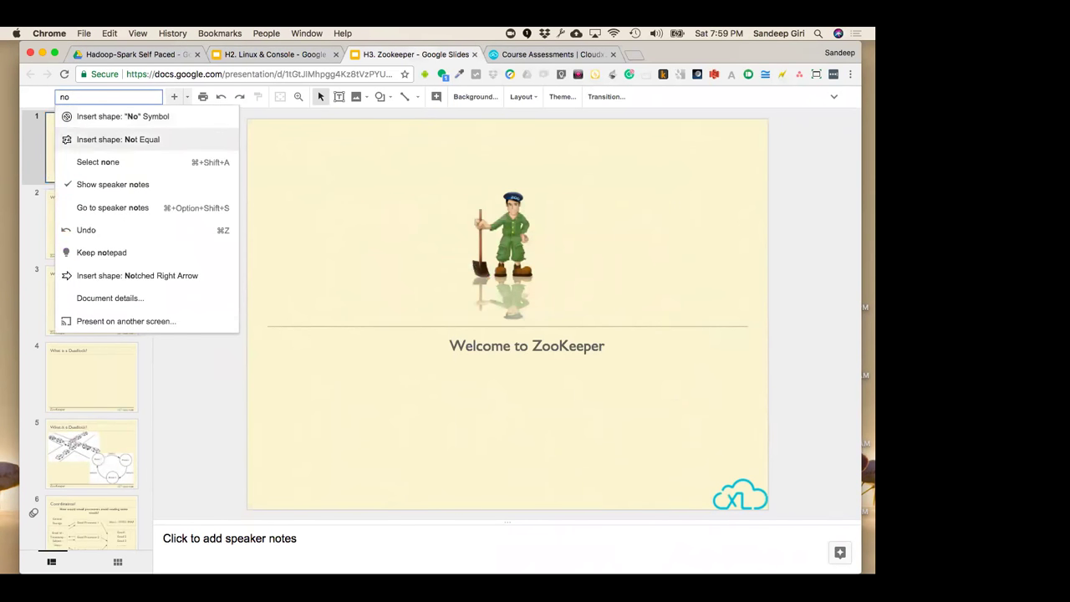
{"action": "key", "text": "Return"}
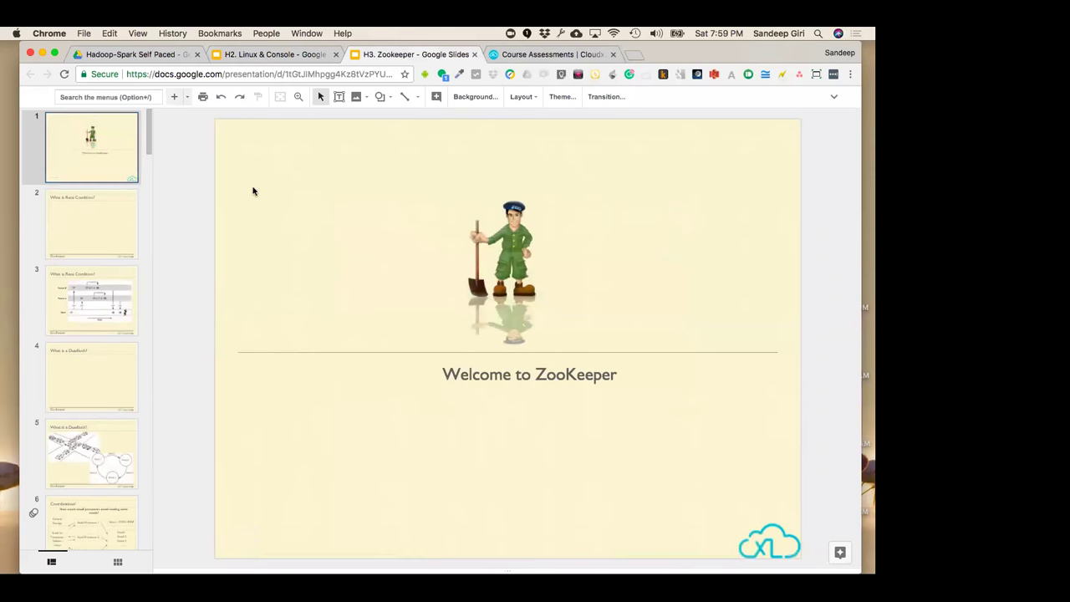
{"action": "left_click", "coordinate": [266, 55]}
{"action": "left_click", "coordinate": [409, 54]}
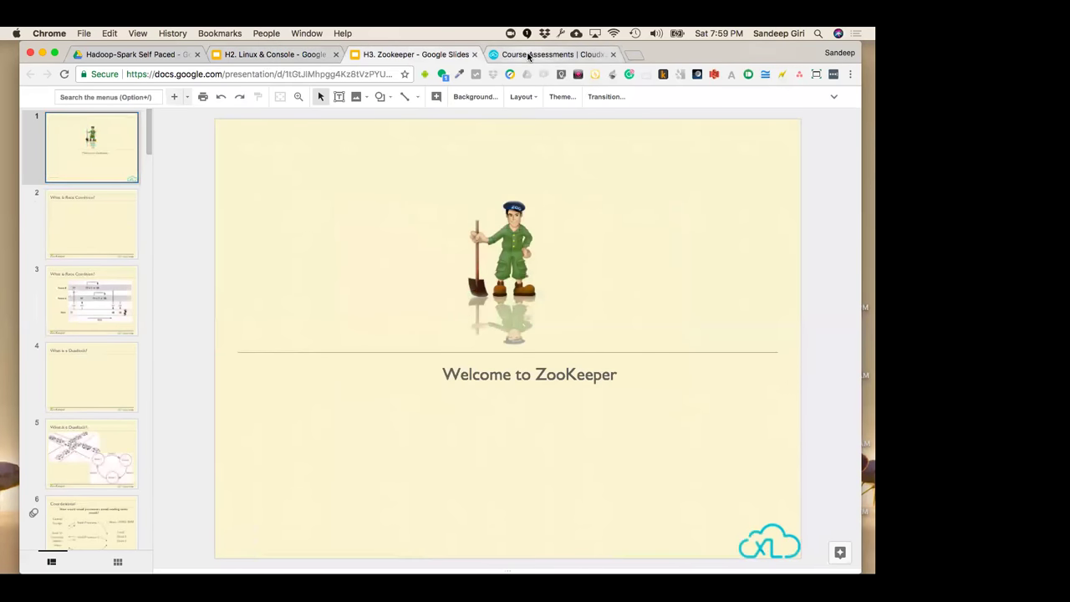
Switch to the CloudxLab Big Data course page
{"action": "left_click", "coordinate": [513, 56]}
{"action": "left_click", "coordinate": [438, 56]}
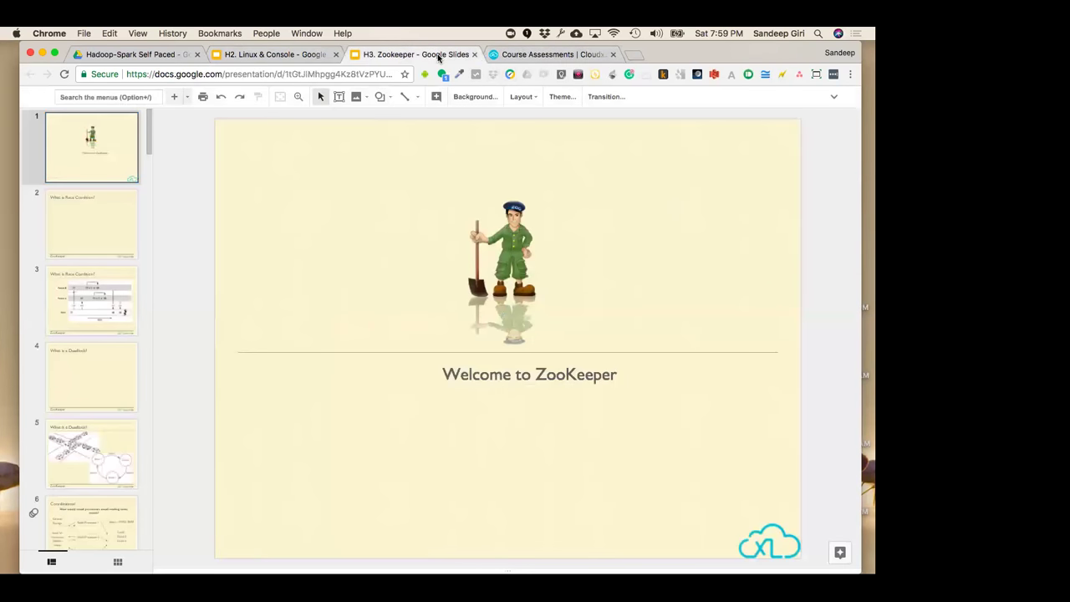
{"action": "left_click", "coordinate": [597, 53]}
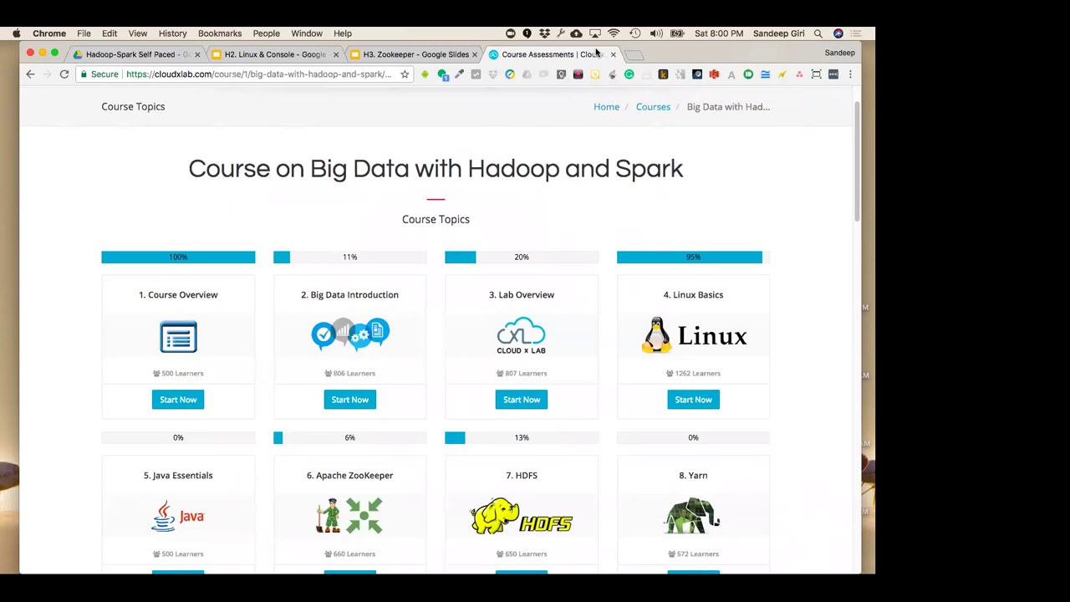
Review the course topics (Course Overview 100%, Linux Basics 95%), then return to the Linux & Console deck
{"action": "left_click", "coordinate": [271, 55]}
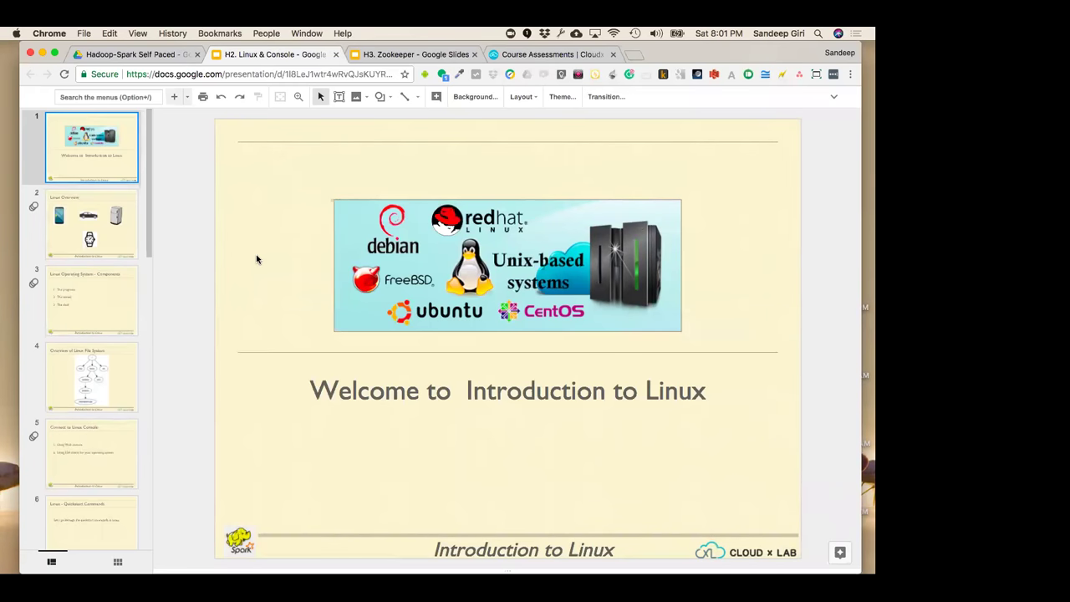
Reveal the Linux & Console deck's menus, briefly present it, and return to the editor
{"action": "left_click", "coordinate": [834, 96]}
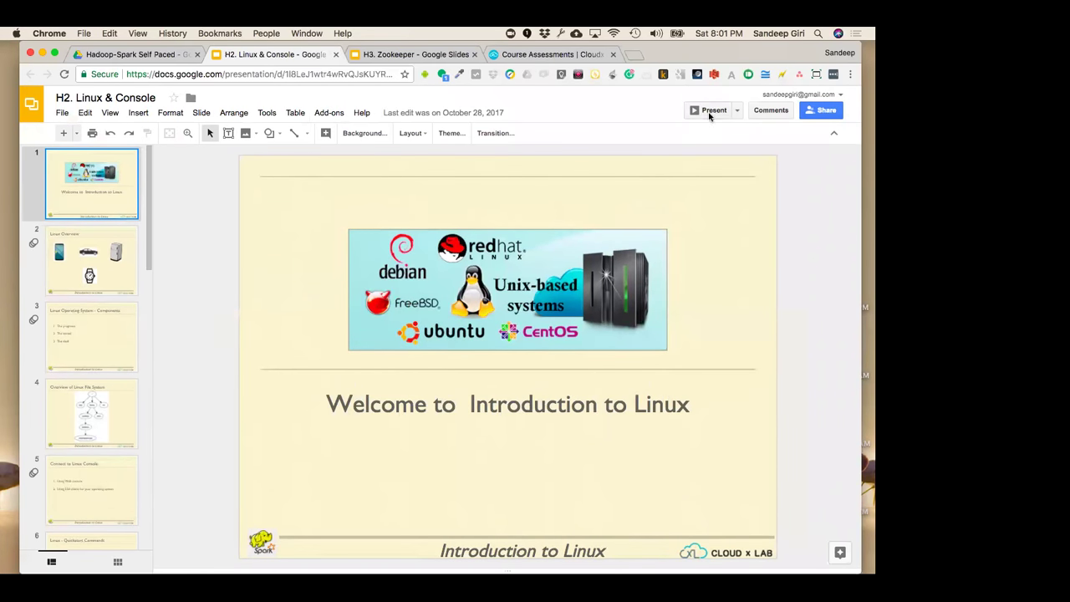
{"action": "left_click", "coordinate": [709, 111]}
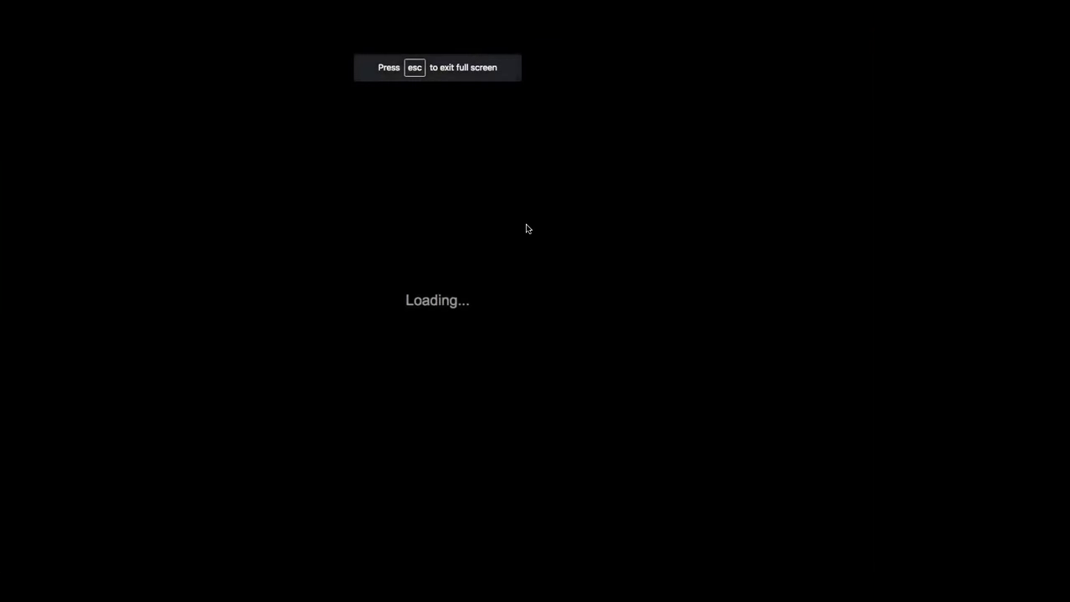
{"action": "key", "text": "Escape"}
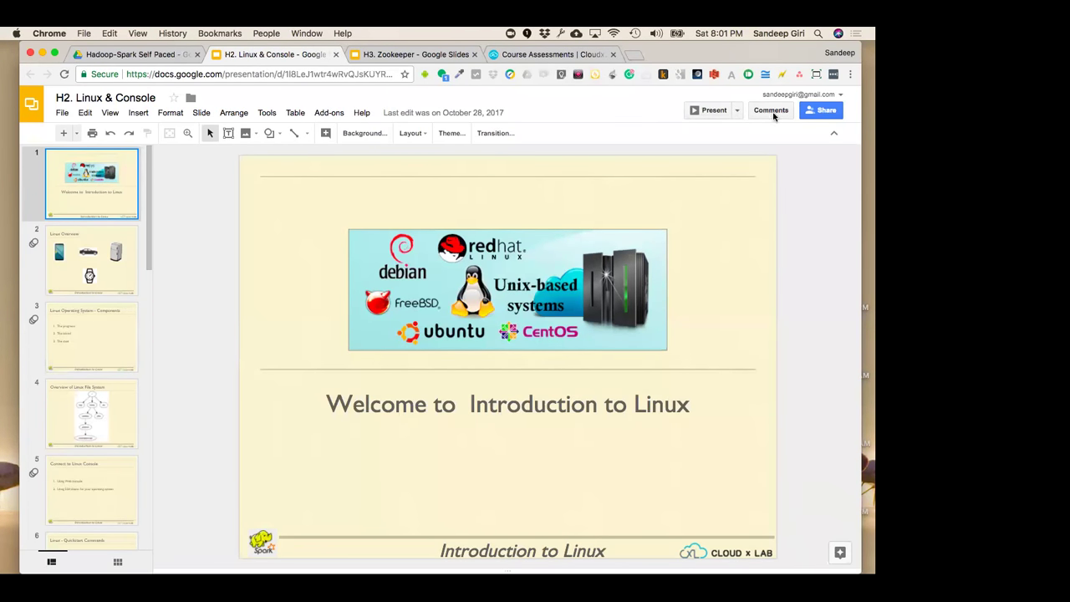
Make the Linux & Console deck viewable by anyone with the link and copy that link
{"action": "left_click", "coordinate": [817, 115]}
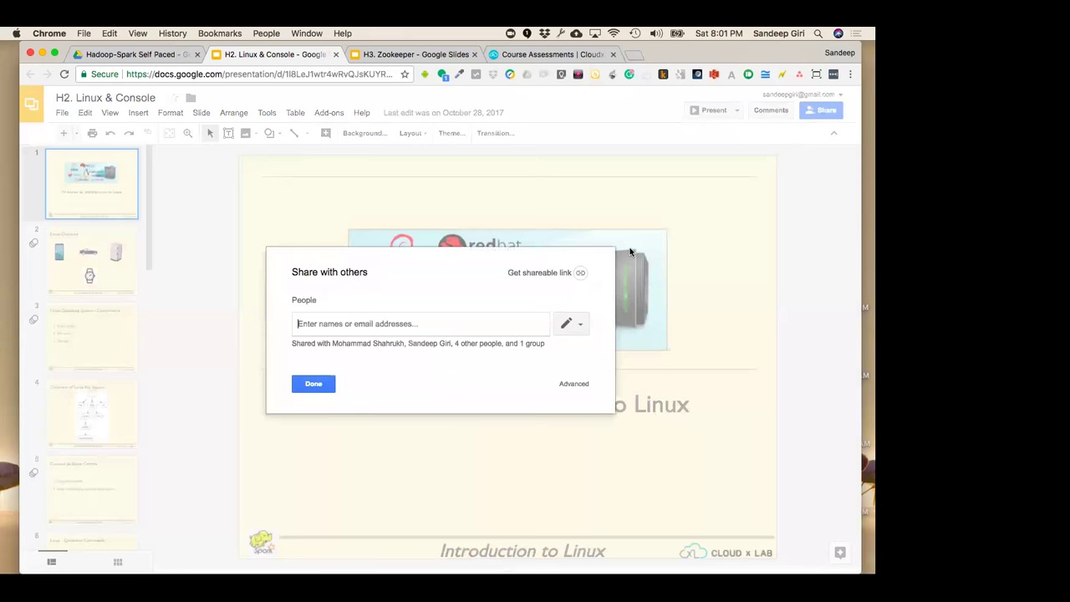
{"action": "left_click", "coordinate": [573, 277]}
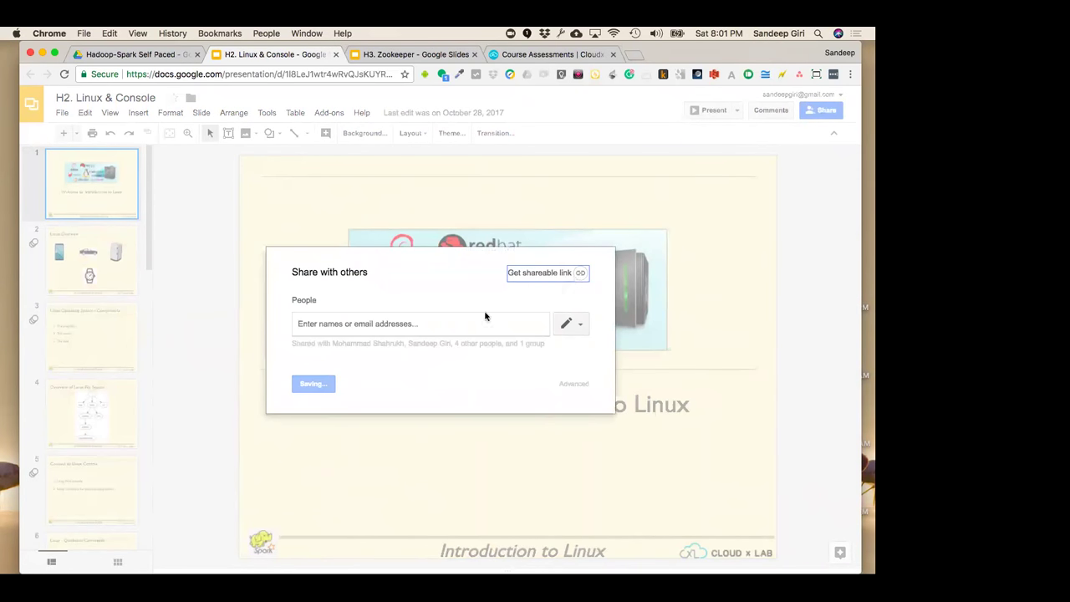
{"action": "left_click", "coordinate": [548, 319]}
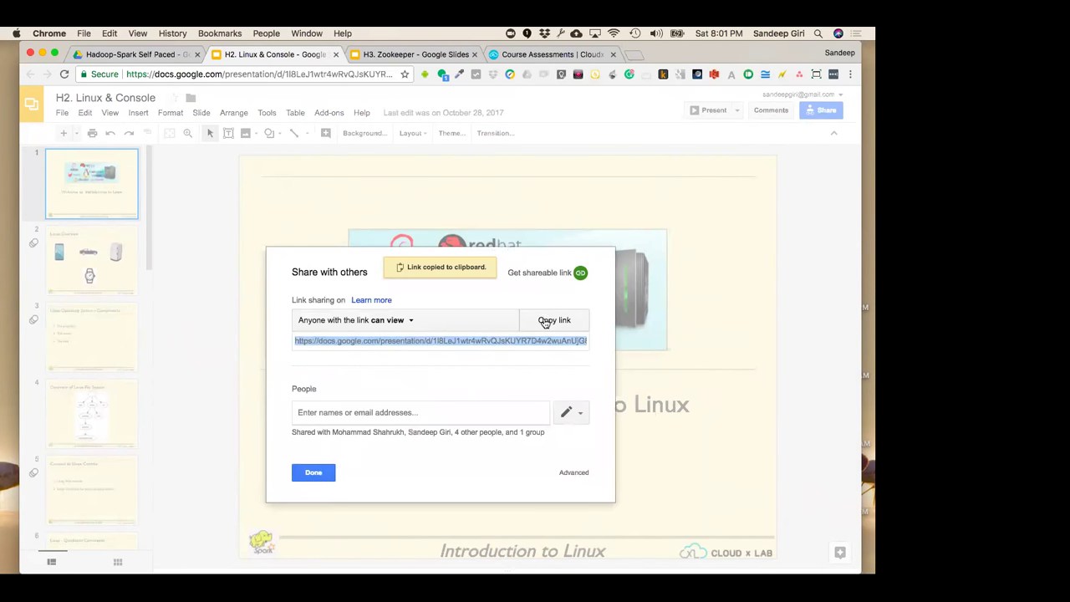
{"action": "left_click", "coordinate": [315, 475]}
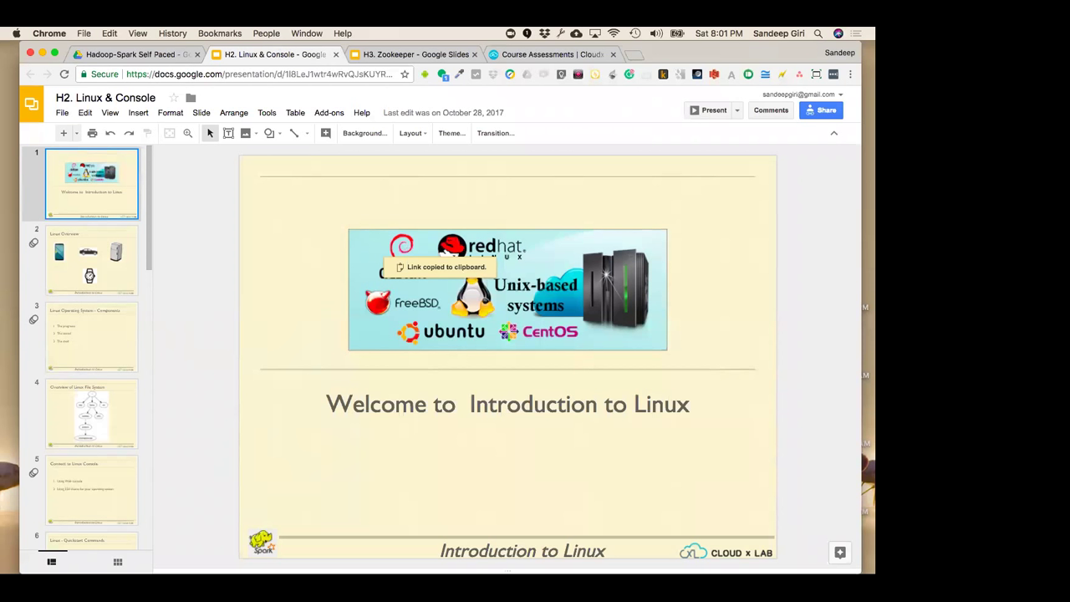
{"action": "left_click", "coordinate": [422, 53]}
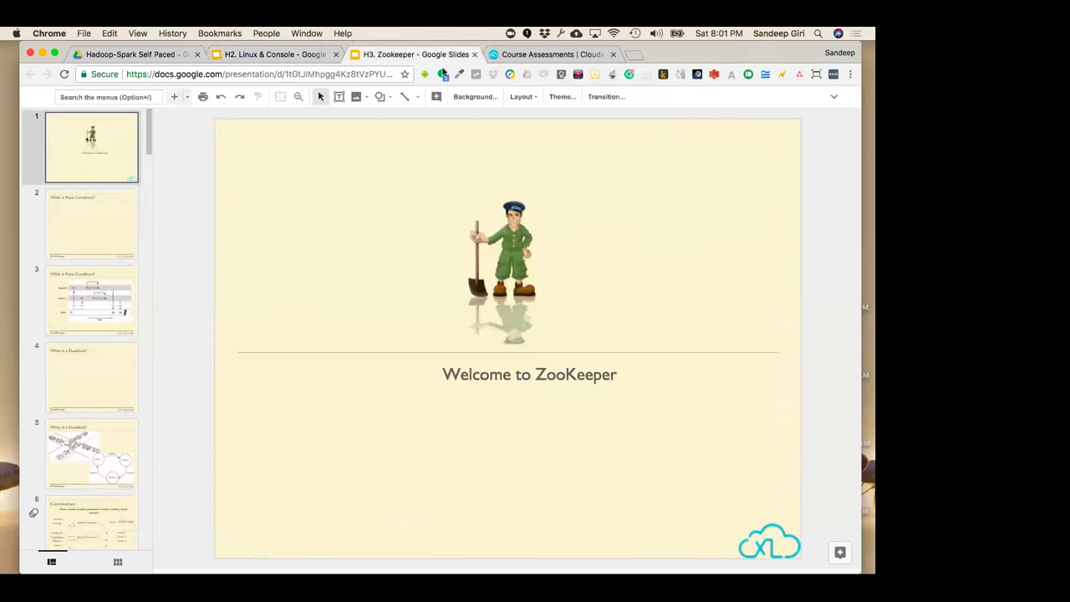
Turn on link sharing for the ZooKeeper deck and copy its shareable link
{"action": "left_click", "coordinate": [833, 97]}
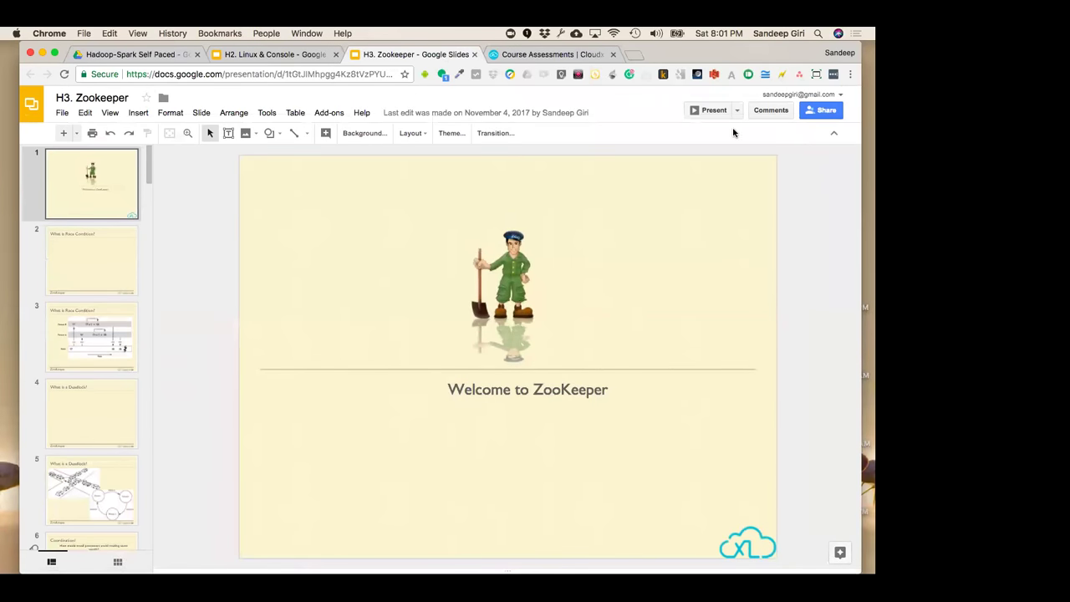
{"action": "left_click", "coordinate": [737, 110]}
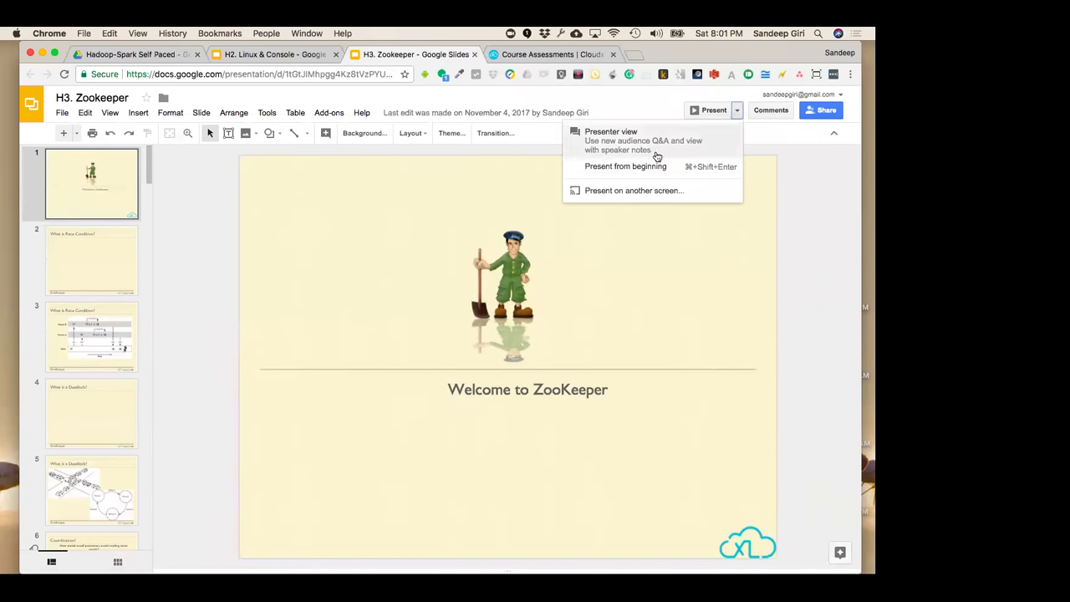
{"action": "left_click", "coordinate": [808, 204]}
{"action": "left_click", "coordinate": [826, 110]}
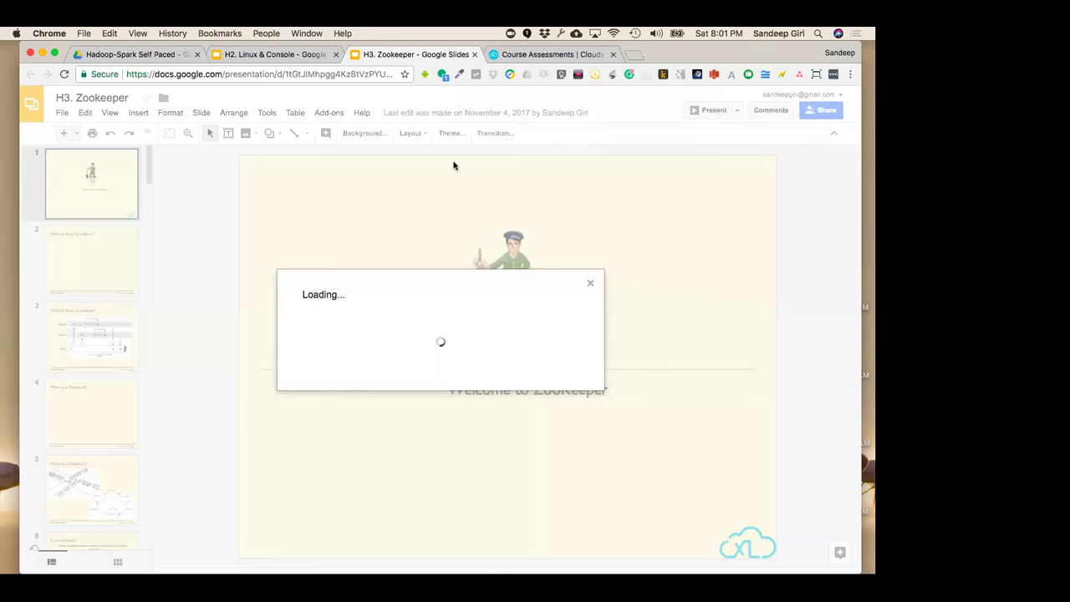
{"action": "left_click", "coordinate": [576, 273]}
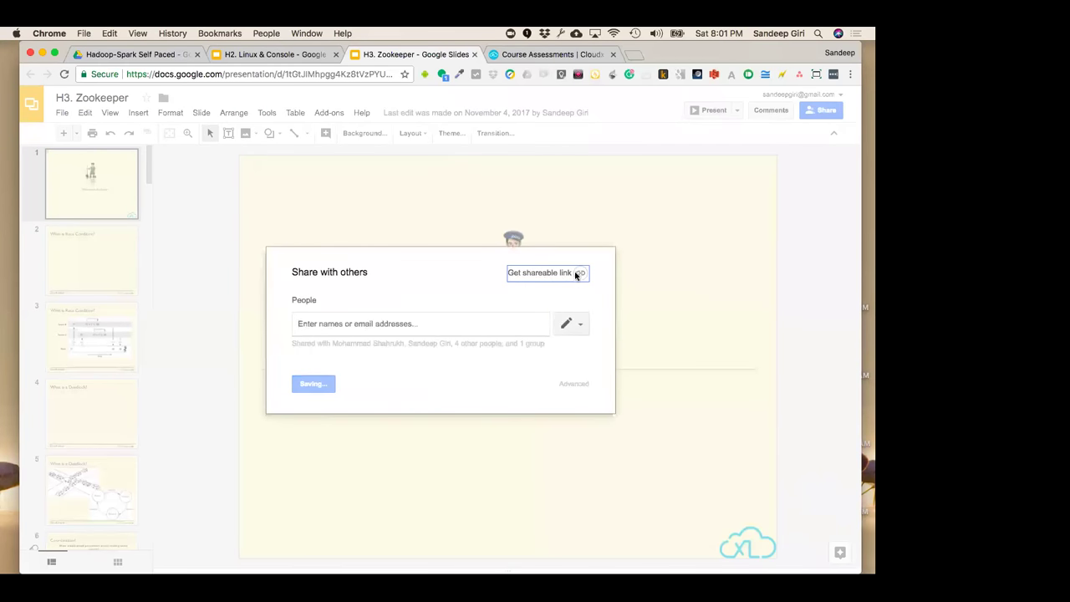
{"action": "left_click", "coordinate": [551, 321]}
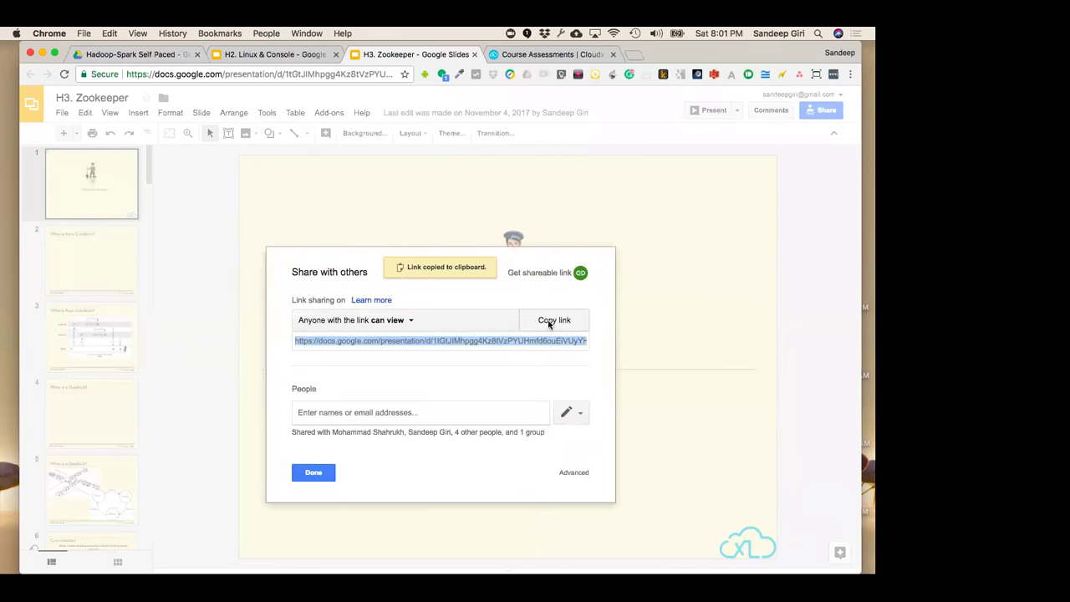
{"action": "left_click", "coordinate": [315, 474]}
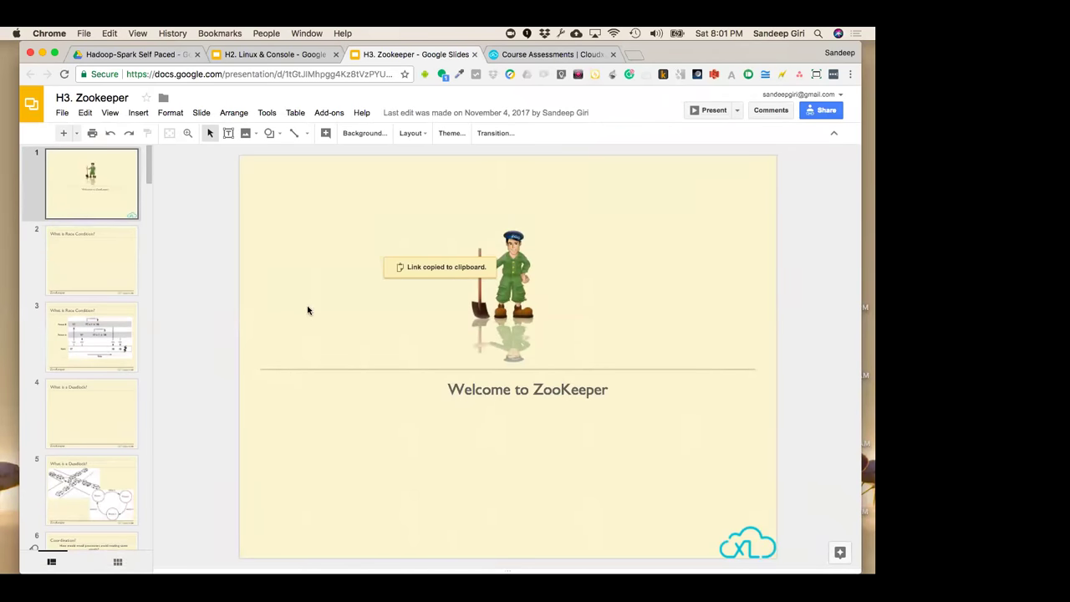
Collapse the deck menus, check the other tabs, and switch to the CloudxLab course page
{"action": "left_click", "coordinate": [833, 135]}
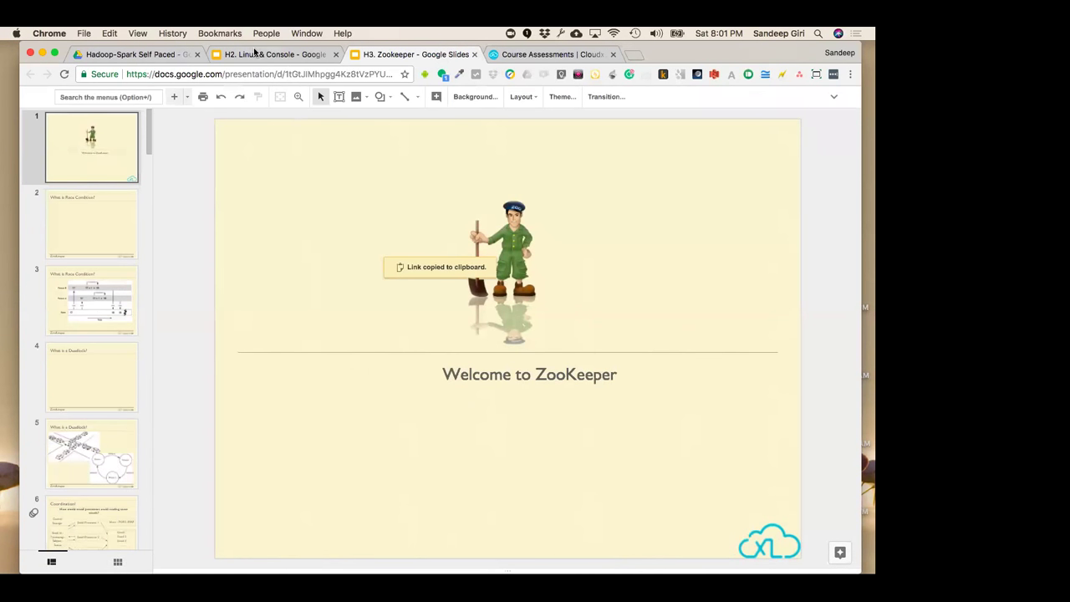
{"action": "left_click", "coordinate": [256, 55]}
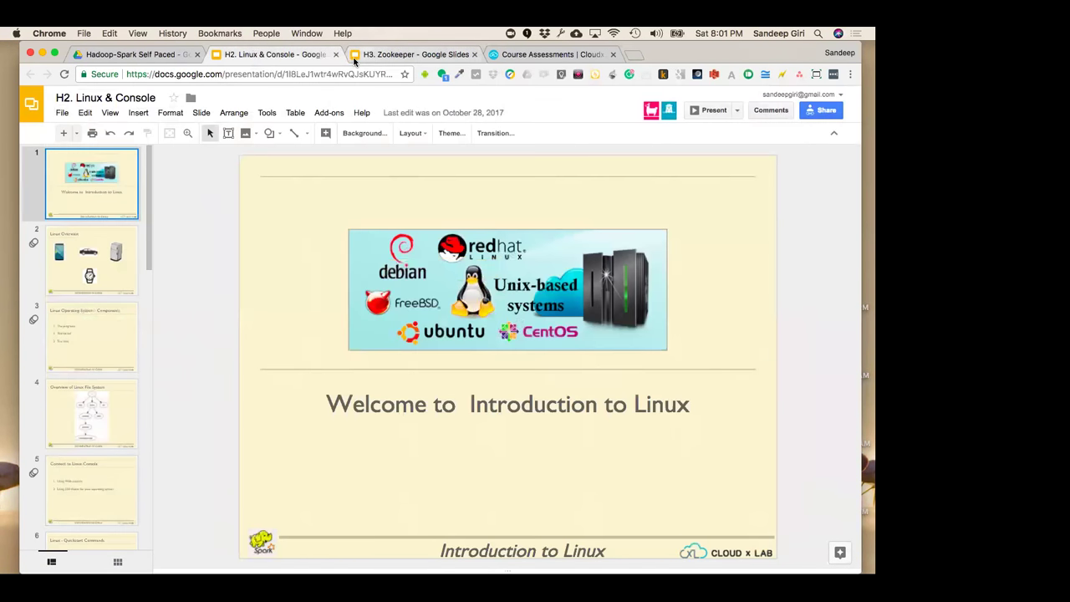
{"action": "left_click", "coordinate": [834, 134]}
{"action": "left_click", "coordinate": [130, 54]}
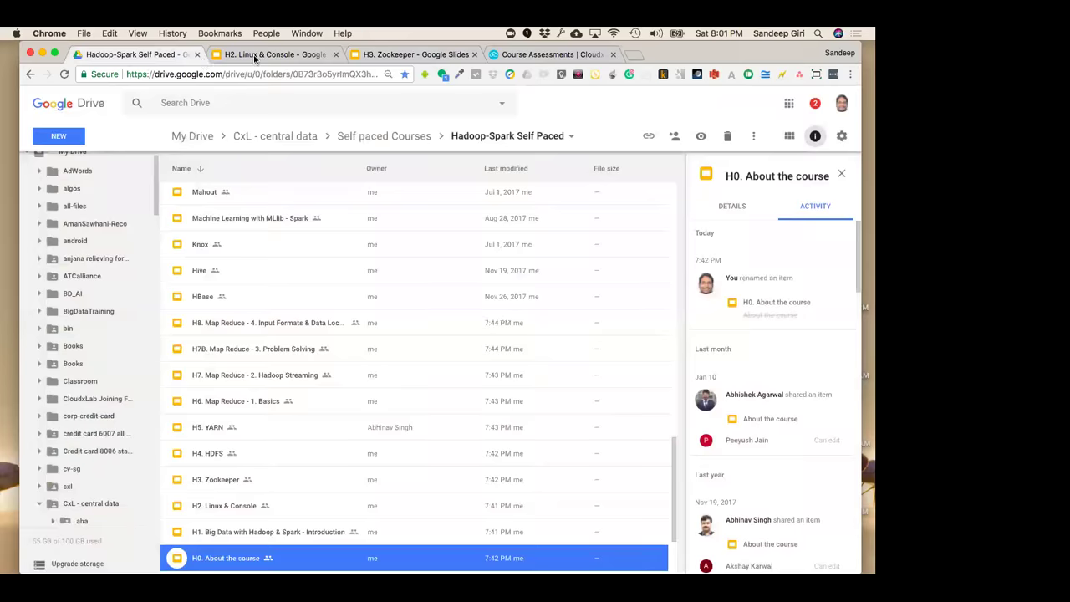
{"action": "left_click", "coordinate": [254, 54]}
{"action": "left_click", "coordinate": [539, 55]}
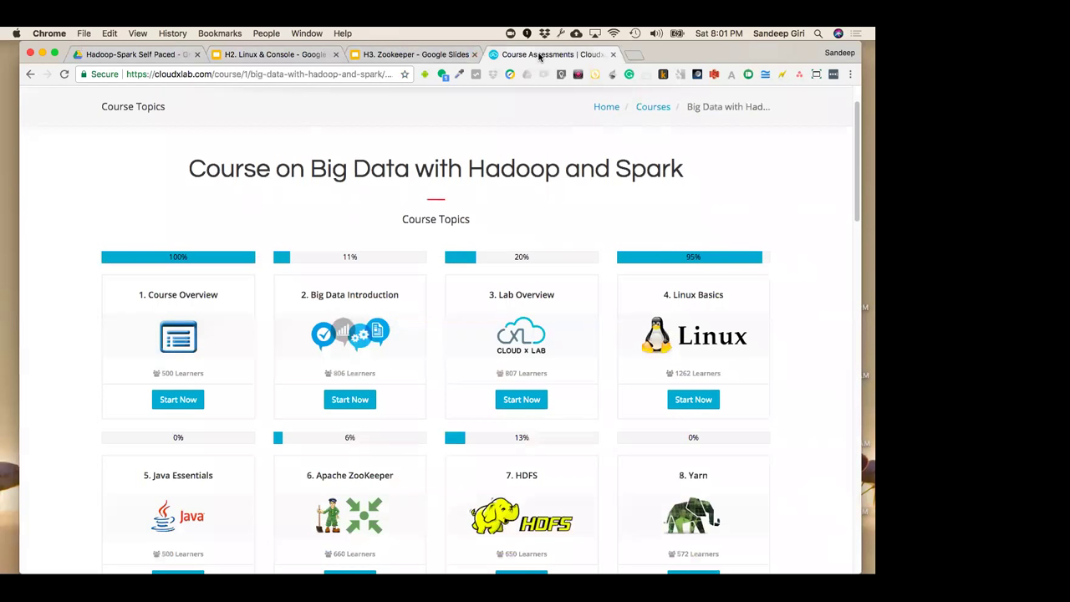
Return to My Courses and sign out from the account menu
{"action": "scroll", "coordinate": [432, 270], "scroll_direction": "up", "scroll_amount": 2}
{"action": "left_click", "coordinate": [30, 73]}
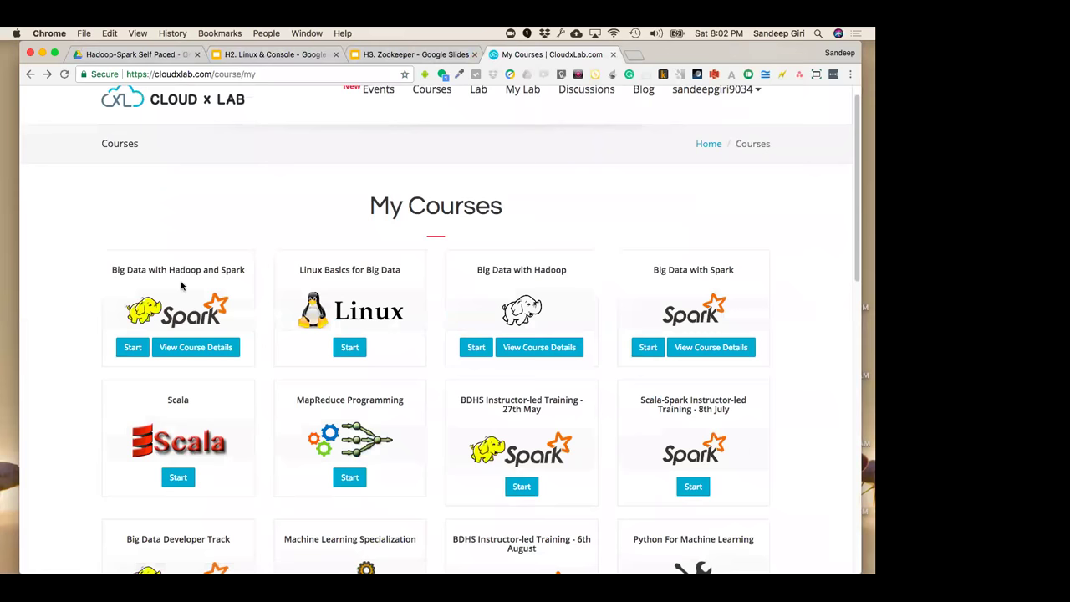
{"action": "scroll", "coordinate": [251, 215], "scroll_direction": "up", "scroll_amount": 2}
{"action": "left_click", "coordinate": [725, 119]}
{"action": "left_click", "coordinate": [712, 206]}
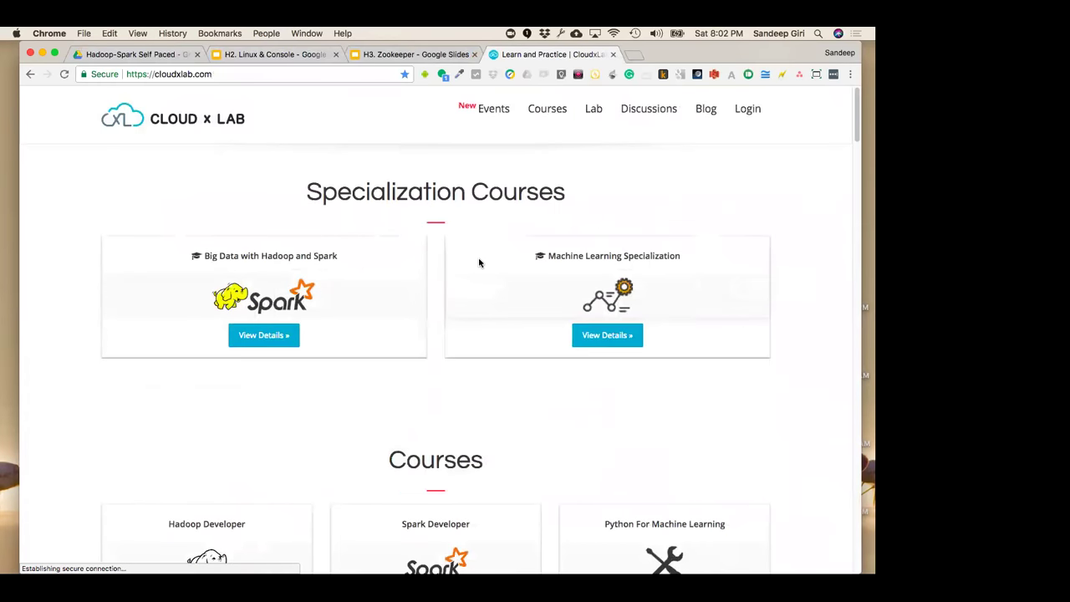
{"action": "scroll", "coordinate": [479, 262], "scroll_direction": "down", "scroll_amount": 2}
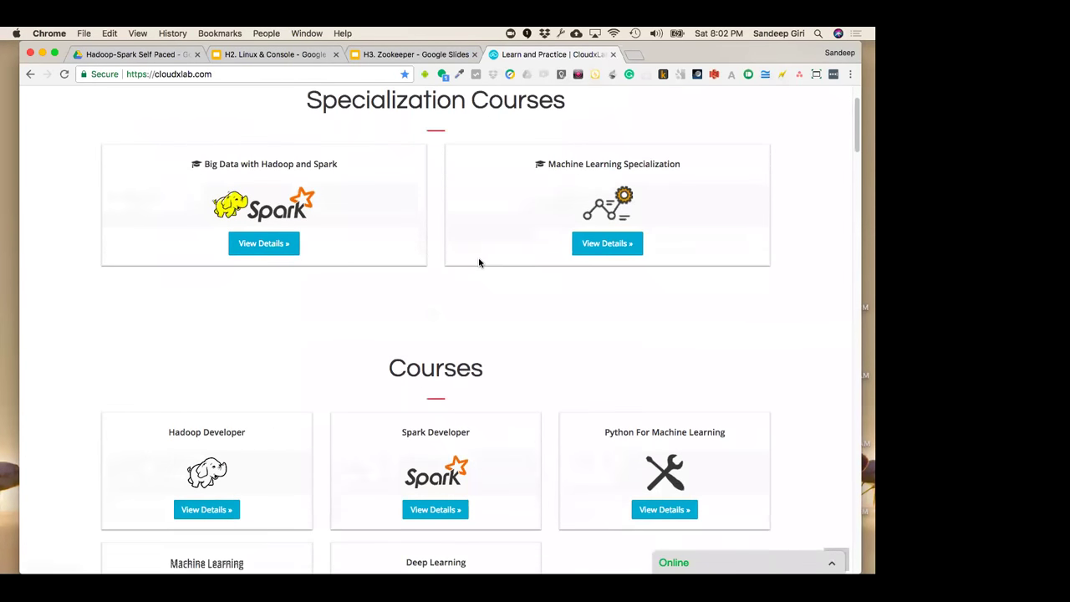
{"action": "scroll", "coordinate": [479, 262], "scroll_direction": "up", "scroll_amount": 2}
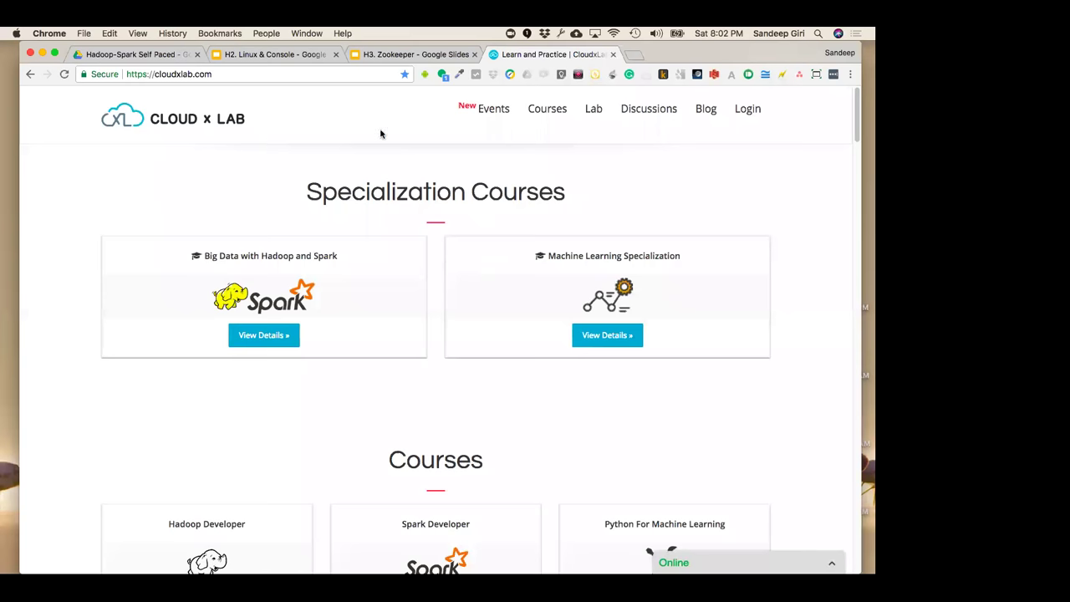
Log in to CloudxLab with Google, choosing the second Google account
{"action": "left_click", "coordinate": [747, 109]}
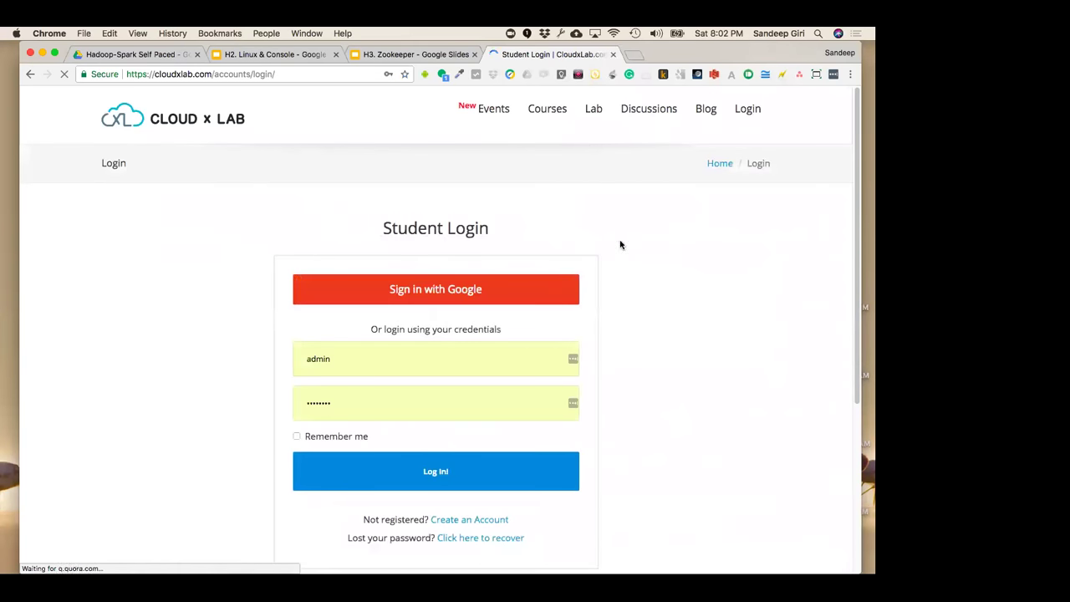
{"action": "left_click", "coordinate": [434, 296]}
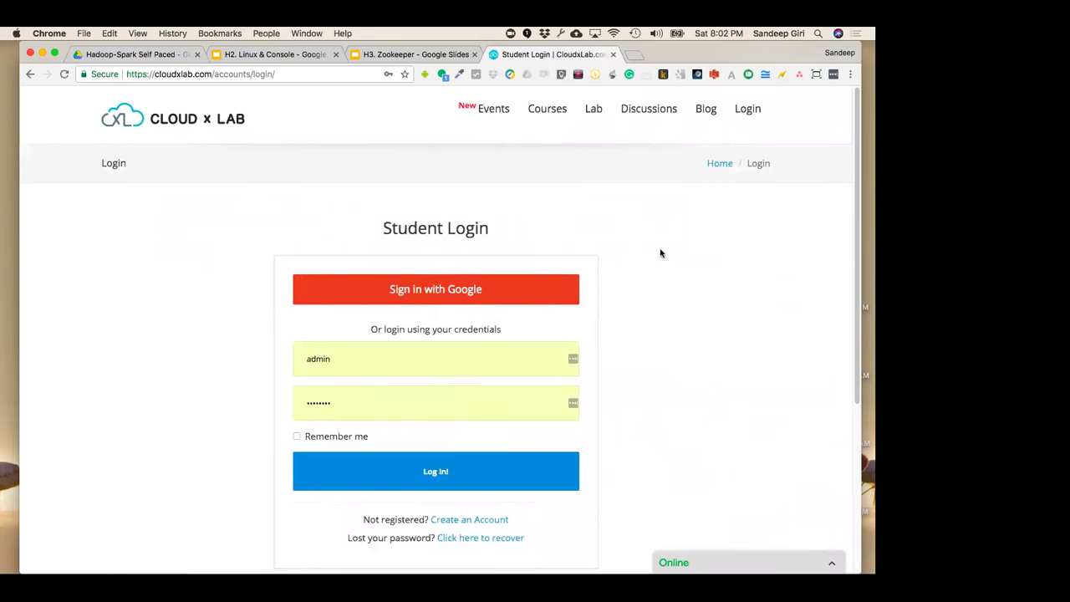
{"action": "left_click", "coordinate": [452, 294]}
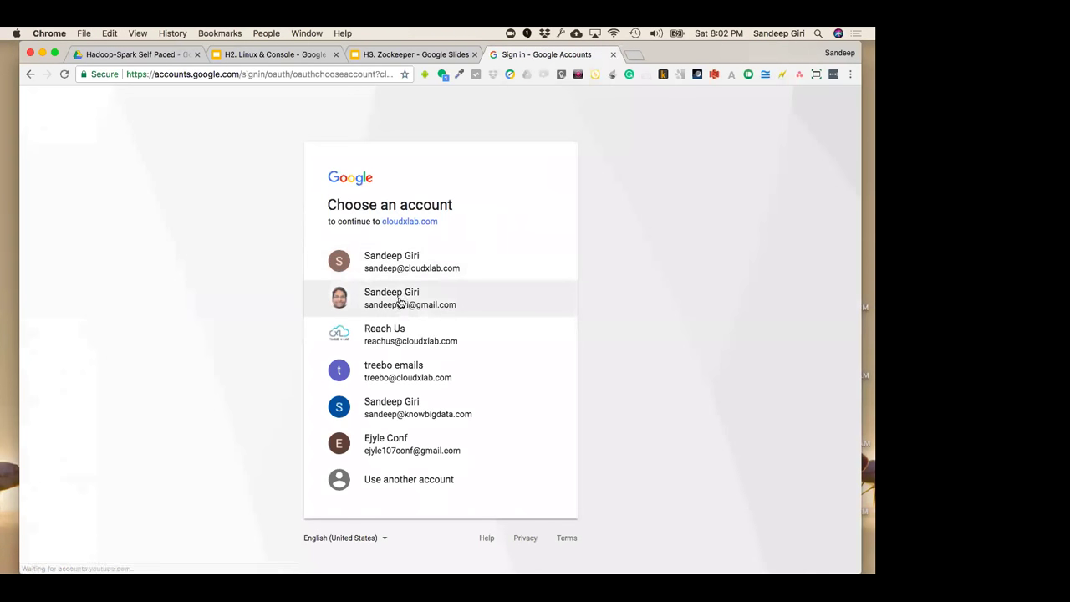
{"action": "left_click", "coordinate": [399, 303]}
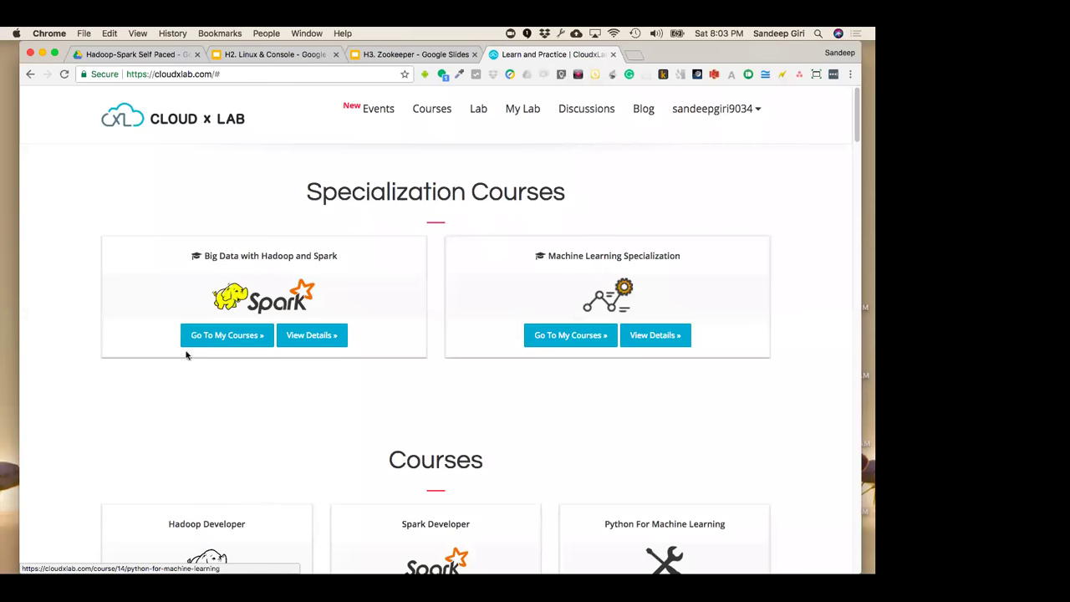
Switch from Chrome to Finder with Cmd+Tab, leaving the CloudxLab Specialization Courses page visible
{"action": "key", "text": "super+Tab"}
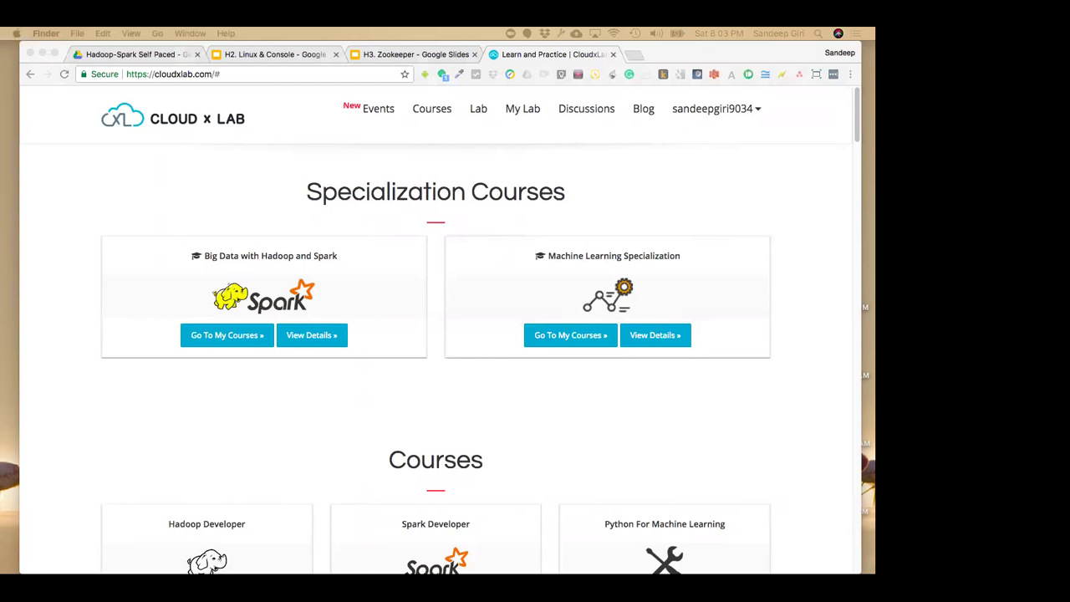
{"action": "key", "text": "XF86AudioLowerVolume"}
{"action": "key", "text": "XF86AudioRaiseVolume"}
{"action": "key", "text": "XF86AudioRaiseVolume"}
Lower the system volume one step while CloudxLab's Specialization Courses page stays displayed
{"action": "key", "text": "XF86AudioLowerVolume"}
{"action": "key", "text": "XF86AudioLowerVolume"}
{"action": "key", "text": "XF86AudioLowerVolume"}
{"action": "key", "text": "XF86AudioLowerVolume"}
{"action": "key", "text": "XF86AudioLowerVolume"}
{"action": "key", "text": "XF86AudioLowerVolume"}
{"action": "key", "text": "XF86AudioRaiseVolume"}
{"action": "key", "text": "XF86AudioRaiseVolume"}
{"action": "key", "text": "XF86AudioRaiseVolume"}
{"action": "key", "text": "XF86AudioRaiseVolume"}
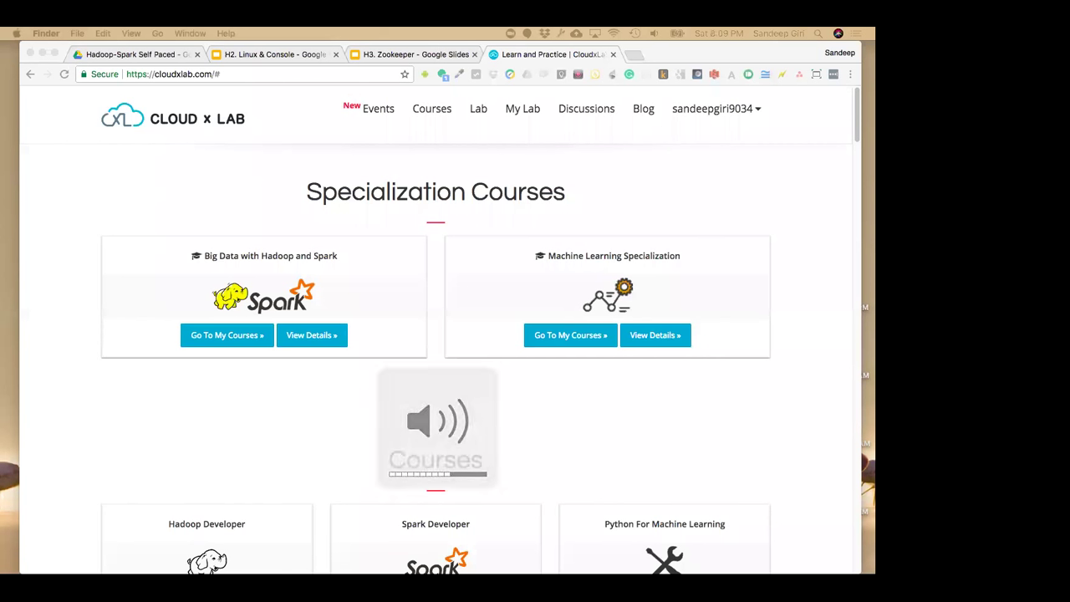
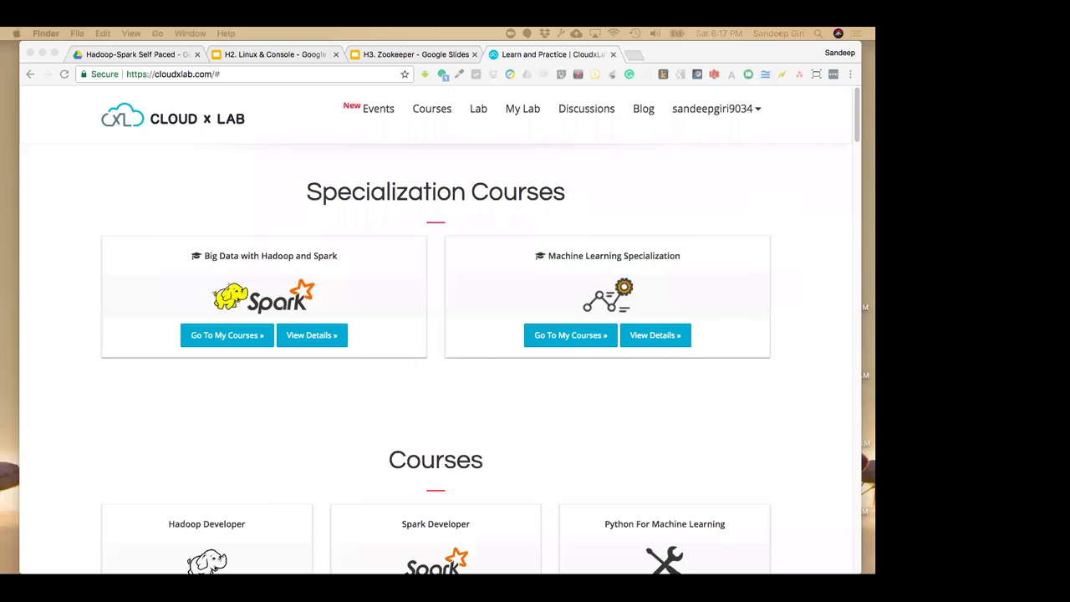
Open the My Courses page from the username account menu
{"action": "left_click", "coordinate": [401, 210]}
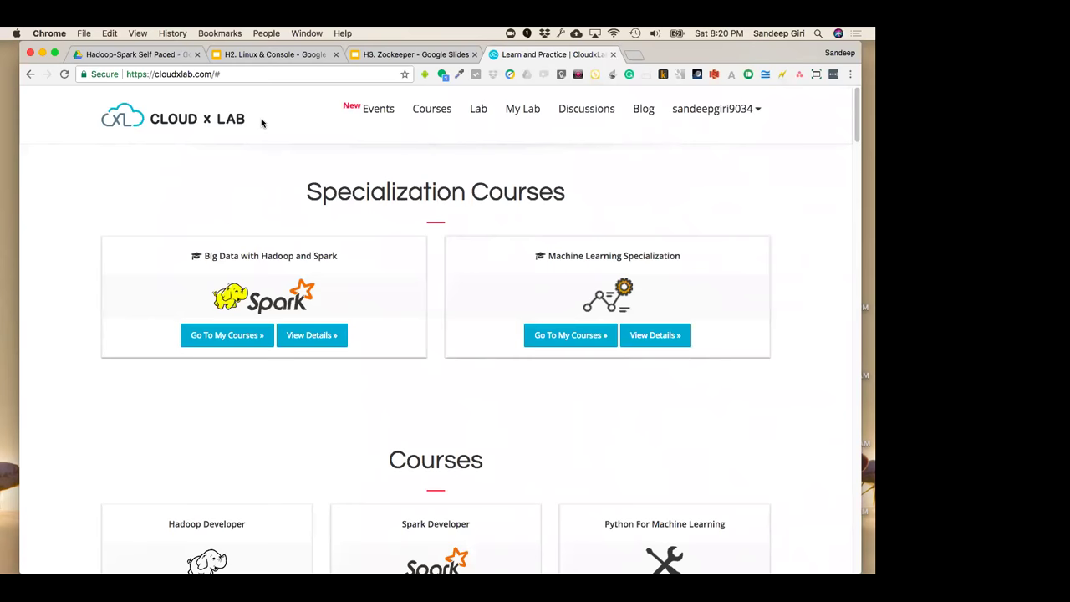
{"action": "left_click", "coordinate": [696, 111]}
{"action": "left_click", "coordinate": [702, 164]}
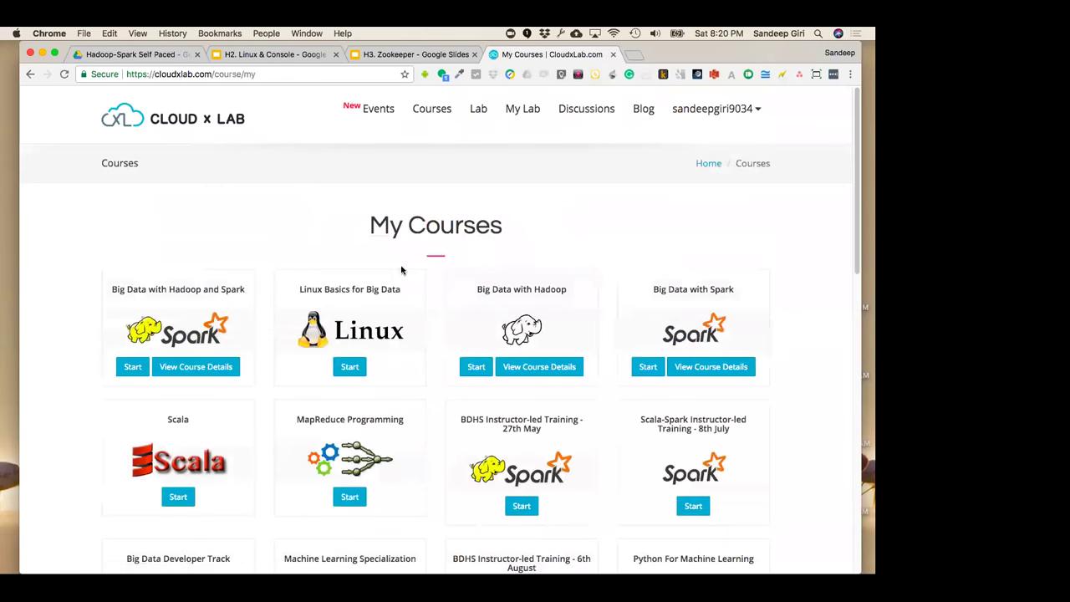
Browse the course cards down to Big Data with Hadoop ILT - Jan, 2018 and back to the top
{"action": "scroll", "coordinate": [308, 265], "scroll_direction": "down", "scroll_amount": 2}
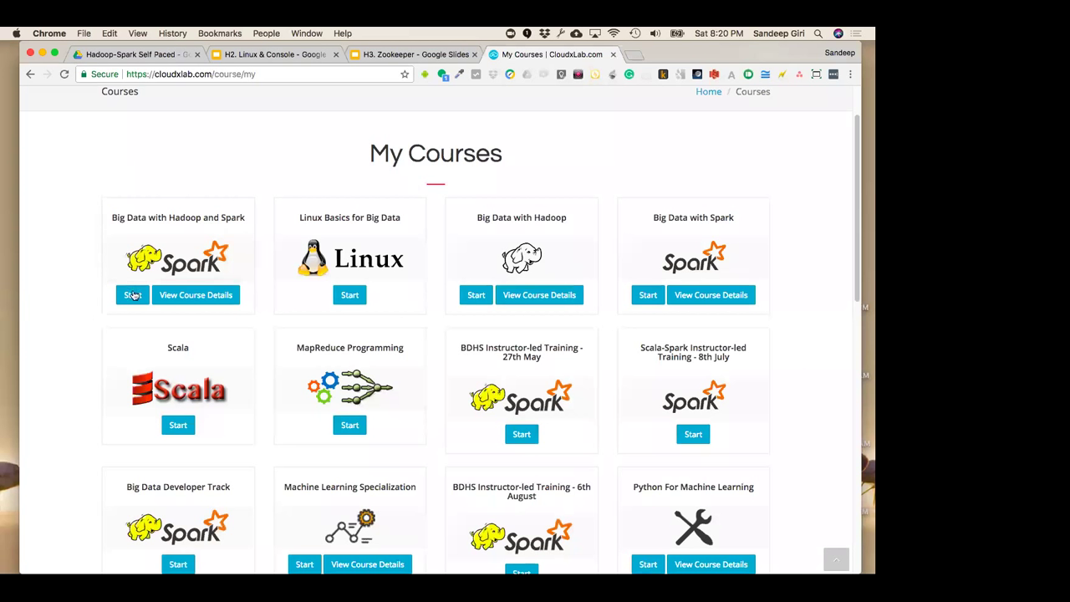
{"action": "left_click_drag", "start_coordinate": [169, 220], "coordinate": [256, 226]}
{"action": "left_click", "coordinate": [256, 228]}
{"action": "scroll", "coordinate": [247, 340], "scroll_direction": "down", "scroll_amount": 1}
{"action": "scroll", "coordinate": [738, 249], "scroll_direction": "down", "scroll_amount": 1}
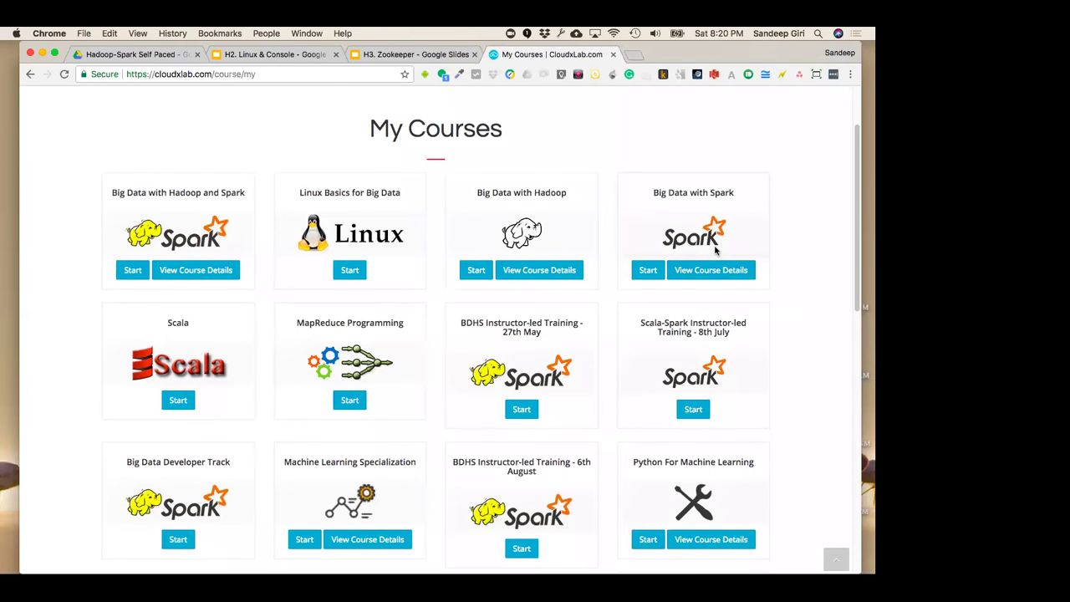
{"action": "scroll", "coordinate": [641, 344], "scroll_direction": "down", "scroll_amount": 5}
{"action": "scroll", "coordinate": [642, 345], "scroll_direction": "down", "scroll_amount": 10}
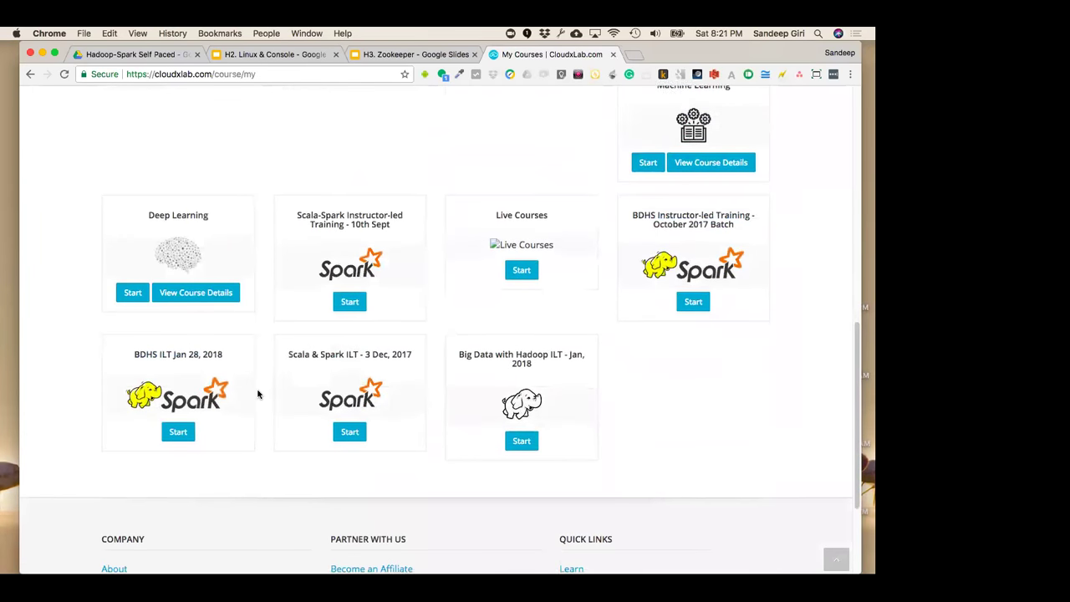
{"action": "scroll", "coordinate": [267, 385], "scroll_direction": "up", "scroll_amount": 13}
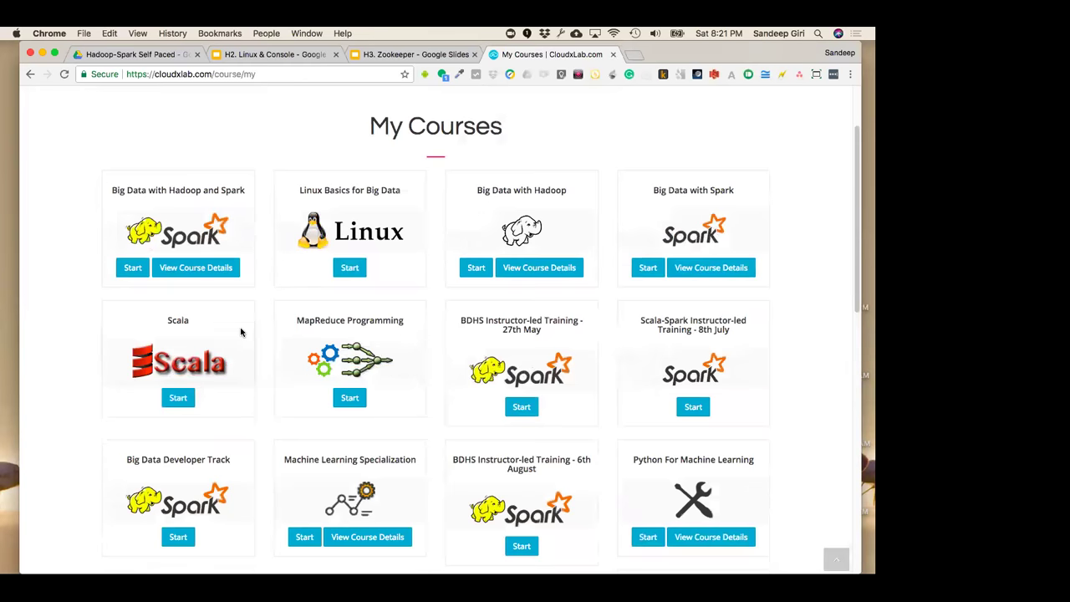
{"action": "scroll", "coordinate": [241, 334], "scroll_direction": "up", "scroll_amount": 2}
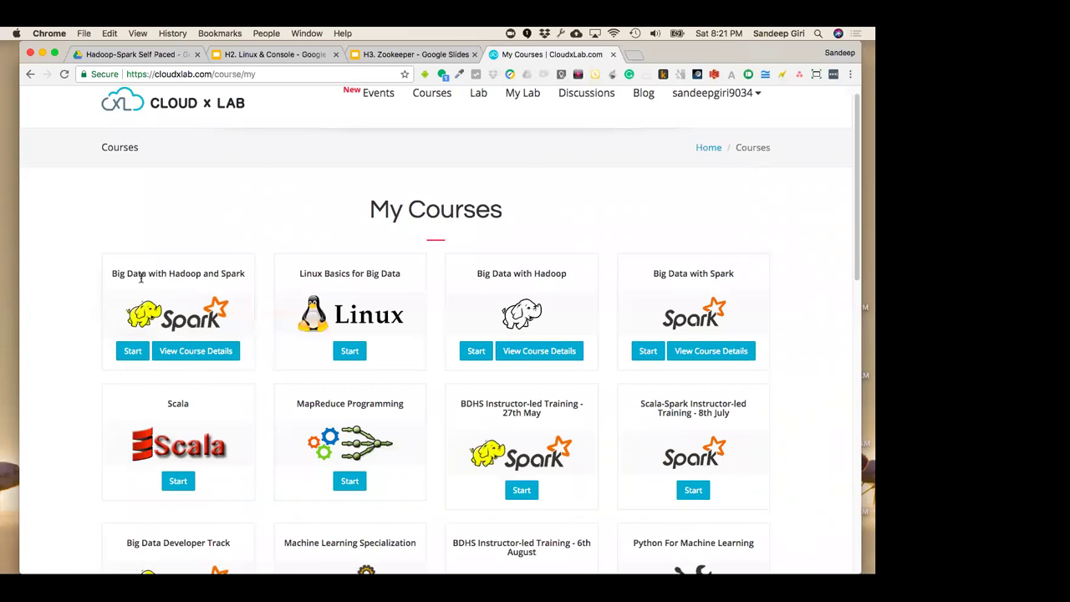
Start Big Data with Hadoop and Spark and review its numbered topics and progress percentages
{"action": "left_click", "coordinate": [132, 351]}
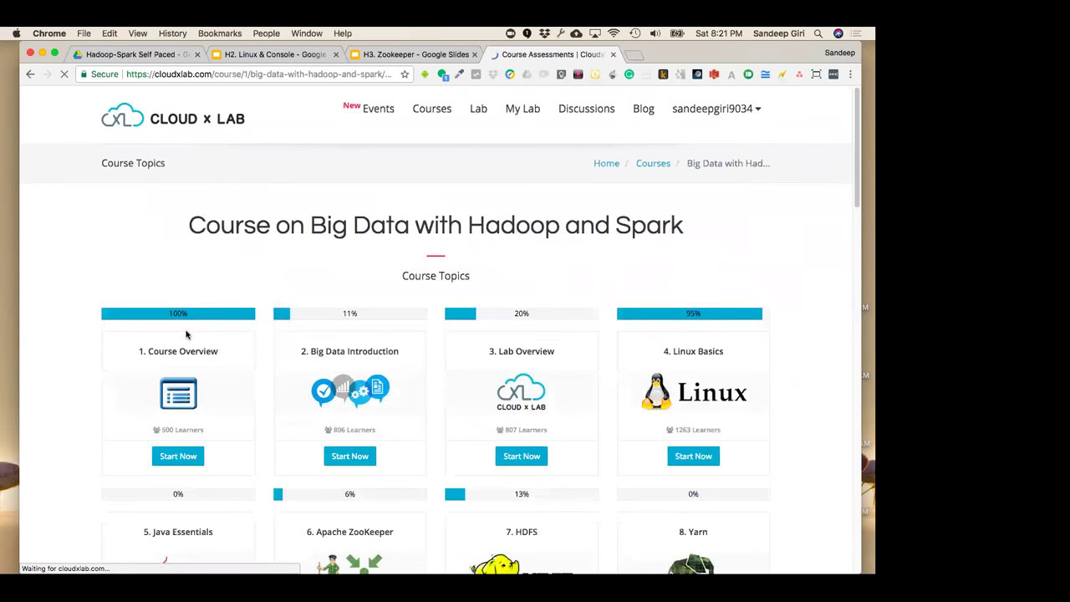
{"action": "scroll", "coordinate": [237, 390], "scroll_direction": "down", "scroll_amount": 2}
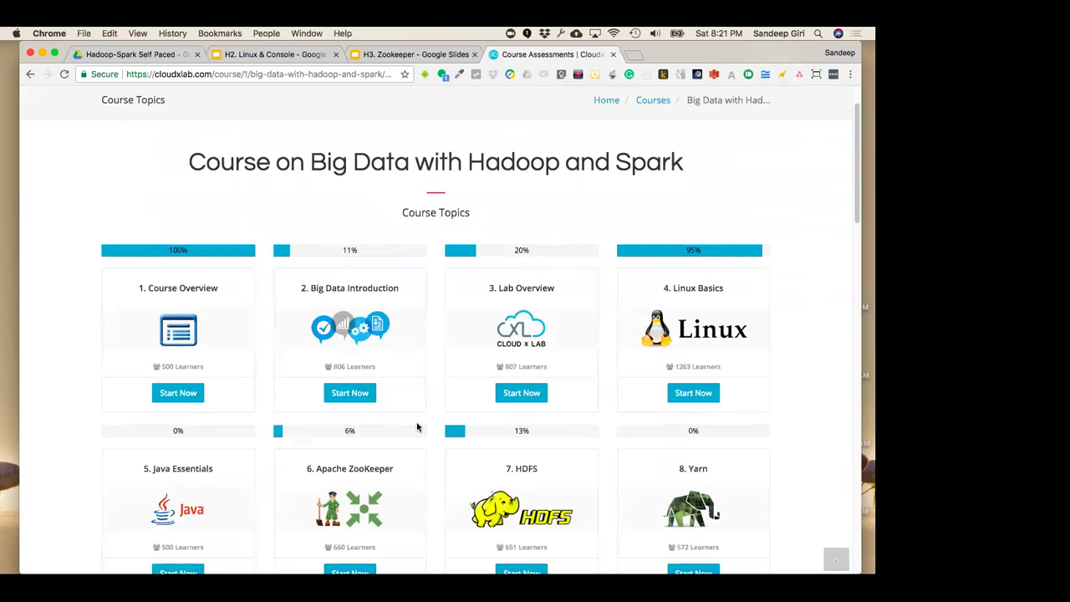
{"action": "scroll", "coordinate": [417, 428], "scroll_direction": "down", "scroll_amount": 2}
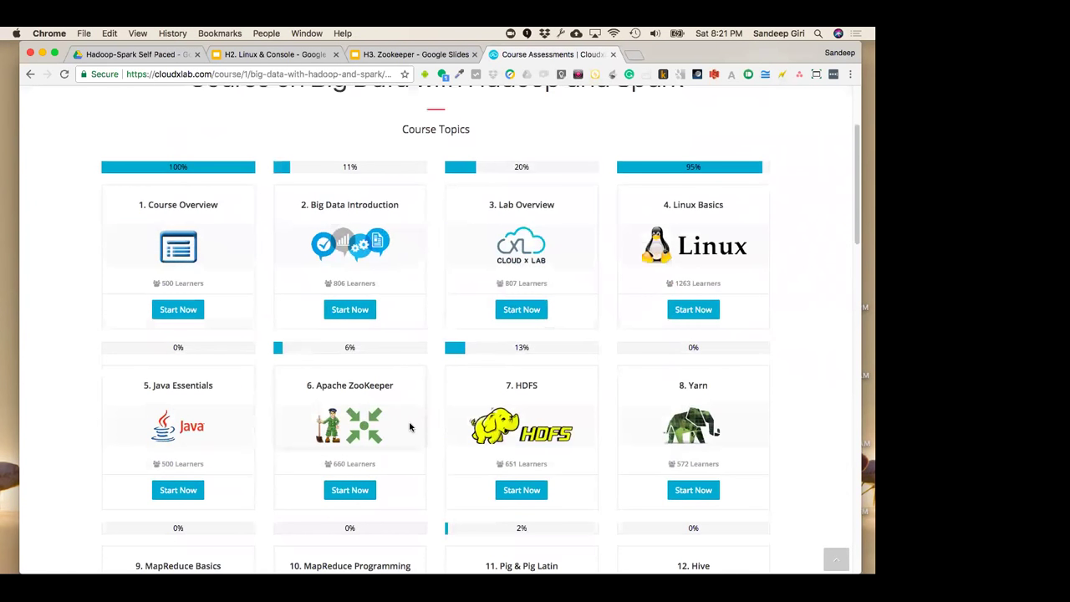
{"action": "scroll", "coordinate": [408, 426], "scroll_direction": "down", "scroll_amount": 2}
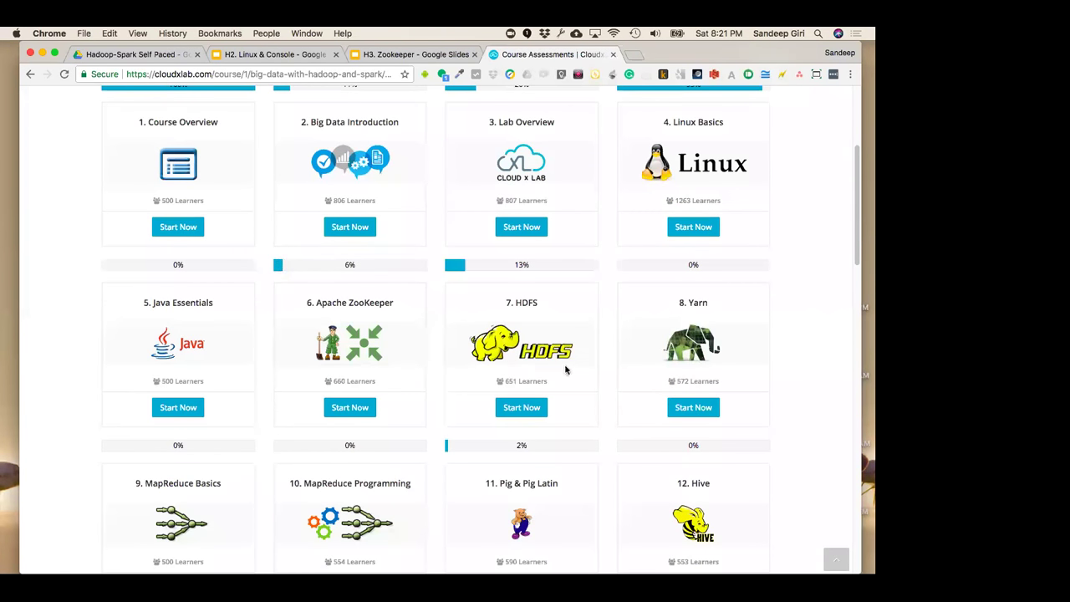
{"action": "scroll", "coordinate": [565, 370], "scroll_direction": "down", "scroll_amount": 3}
{"action": "scroll", "coordinate": [308, 326], "scroll_direction": "up", "scroll_amount": 3}
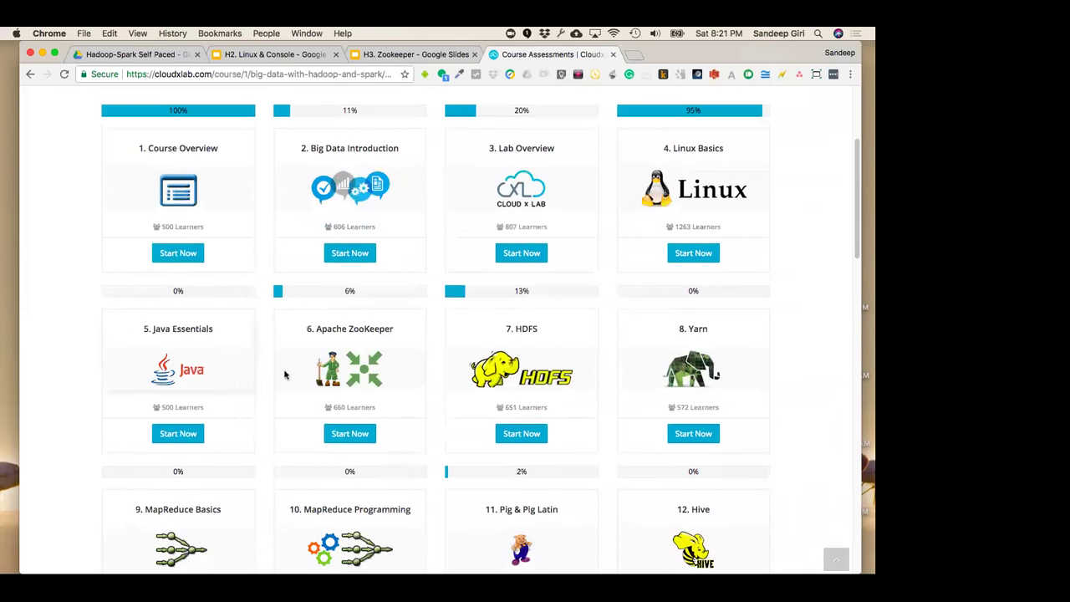
{"action": "scroll", "coordinate": [456, 401], "scroll_direction": "down", "scroll_amount": 1}
{"action": "scroll", "coordinate": [441, 412], "scroll_direction": "down", "scroll_amount": 1}
{"action": "scroll", "coordinate": [439, 414], "scroll_direction": "down", "scroll_amount": 8}
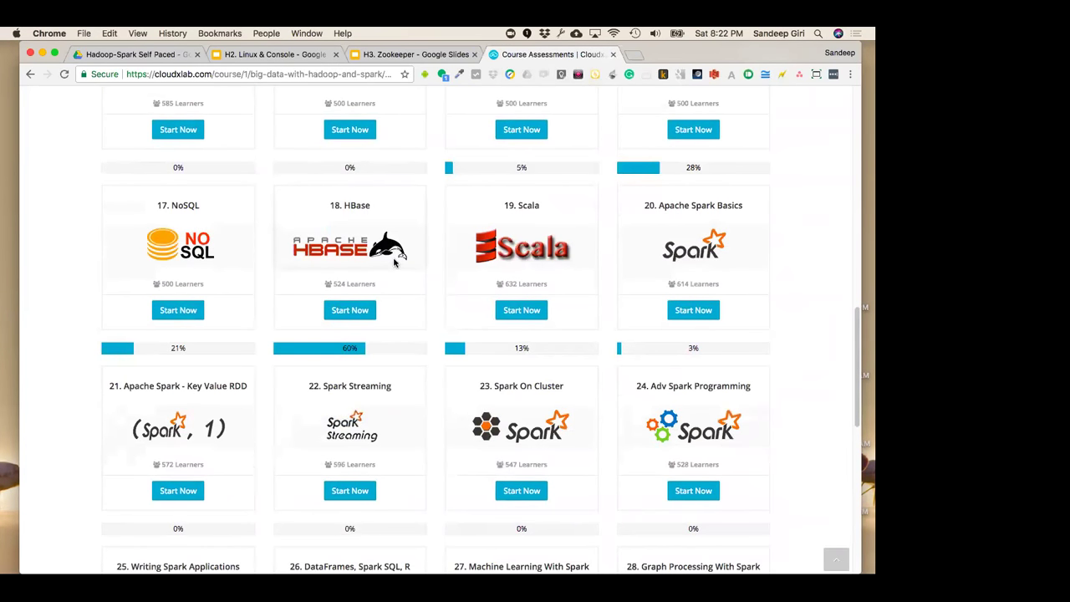
{"action": "scroll", "coordinate": [394, 261], "scroll_direction": "up", "scroll_amount": 5}
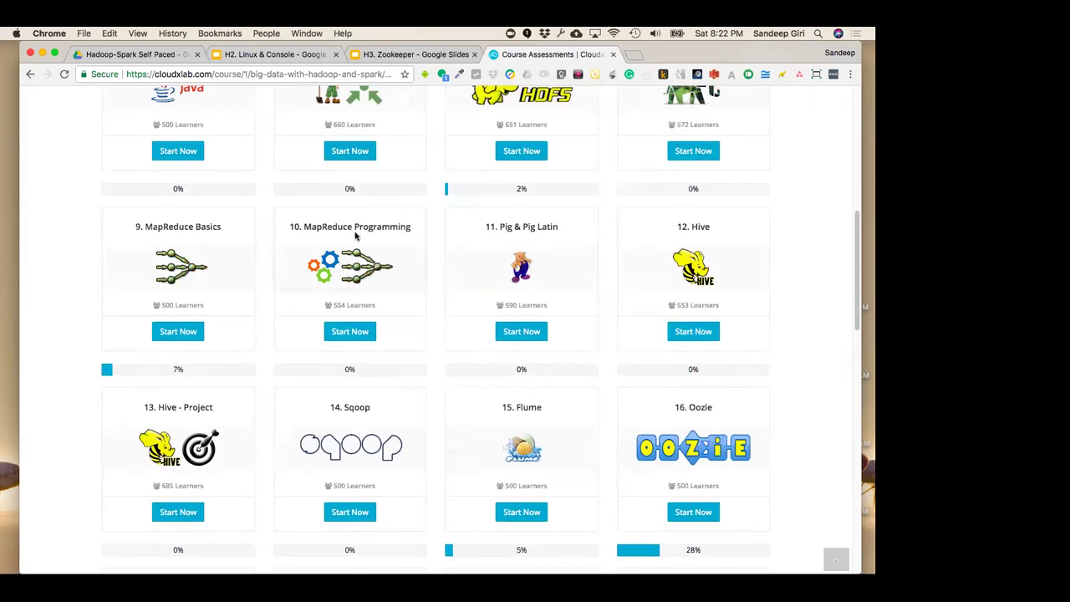
{"action": "scroll", "coordinate": [354, 237], "scroll_direction": "up", "scroll_amount": 6}
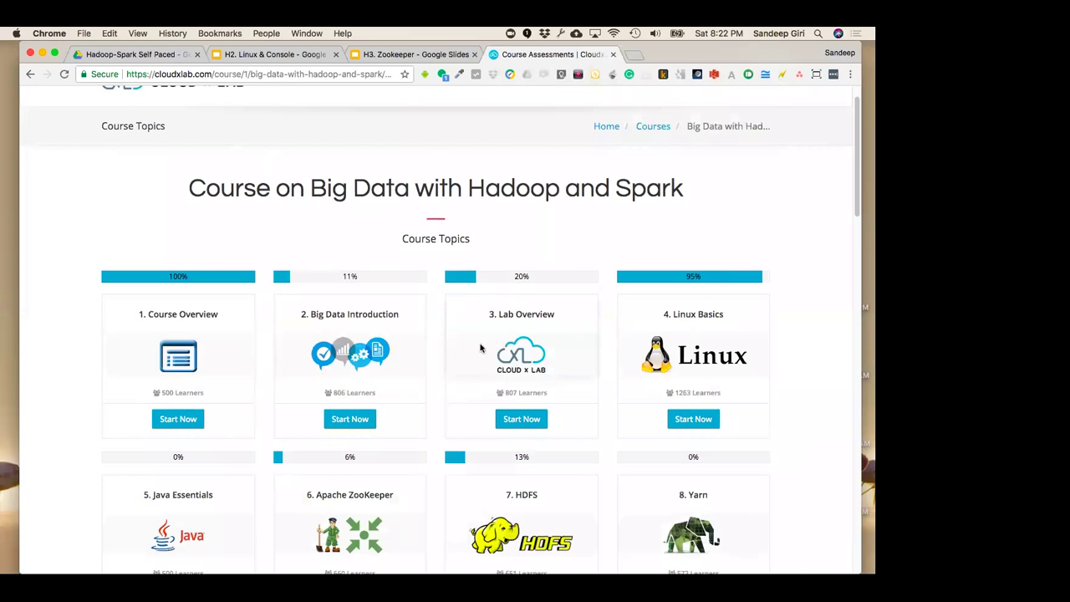
From My Courses, open the Session 1 recording of Big Data with Hadoop ILT - Jan, 2018
{"action": "left_click", "coordinate": [31, 74]}
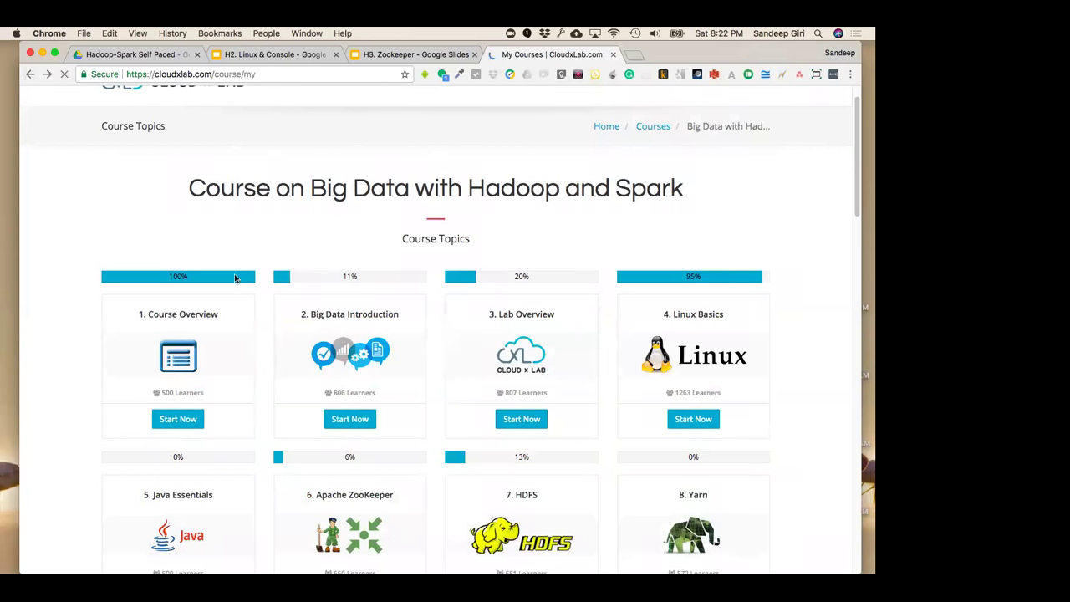
{"action": "scroll", "coordinate": [234, 277], "scroll_direction": "down", "scroll_amount": 5}
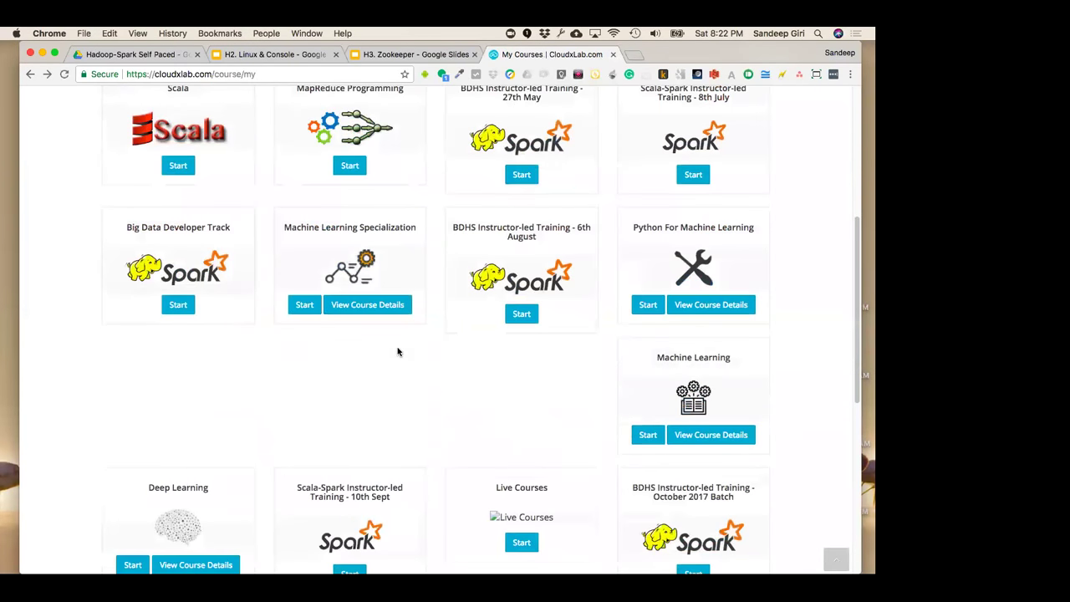
{"action": "scroll", "coordinate": [398, 352], "scroll_direction": "down", "scroll_amount": 5}
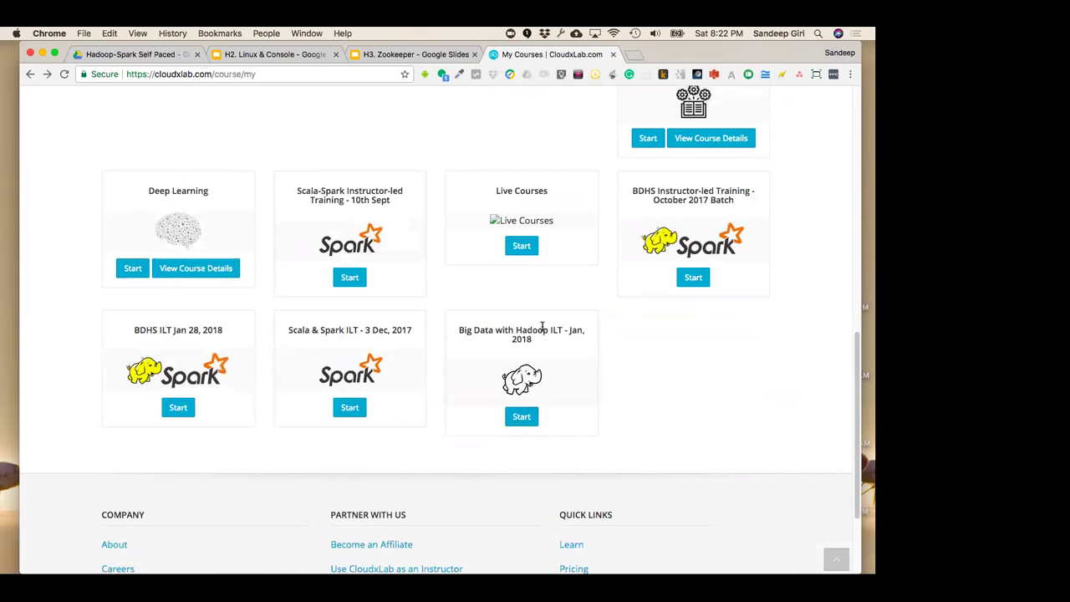
{"action": "left_click", "coordinate": [522, 418]}
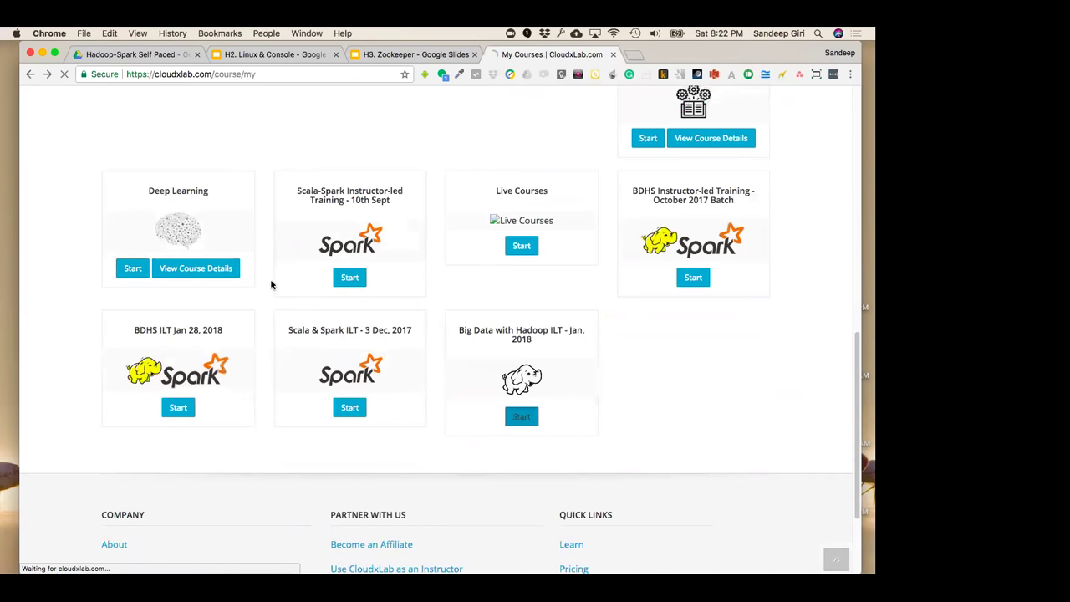
{"action": "left_click", "coordinate": [177, 474]}
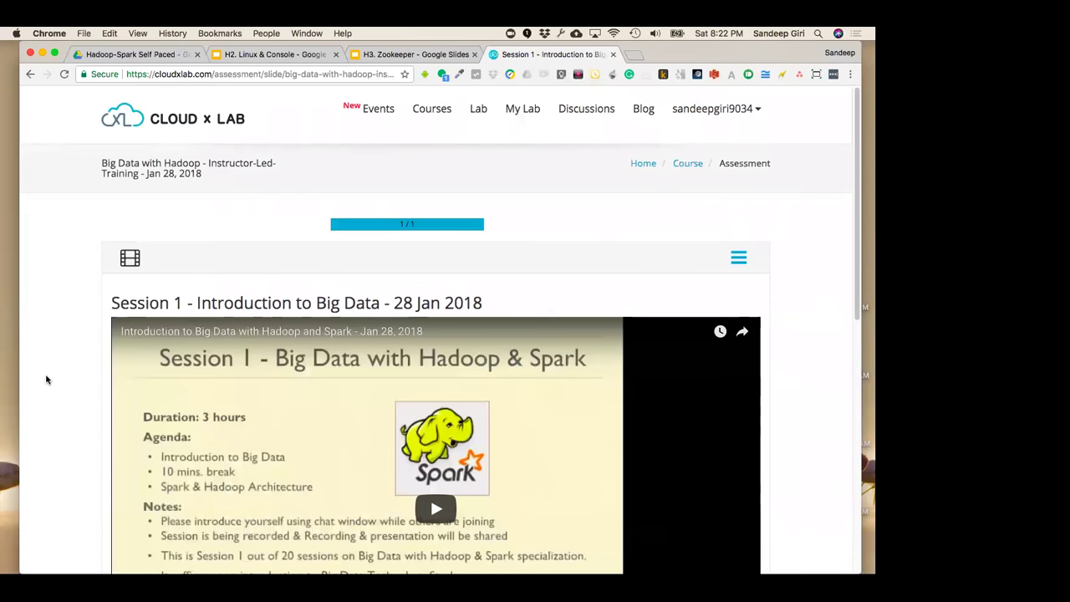
{"action": "scroll", "coordinate": [46, 380], "scroll_direction": "down", "scroll_amount": 2}
{"action": "scroll", "coordinate": [232, 414], "scroll_direction": "down", "scroll_amount": 5}
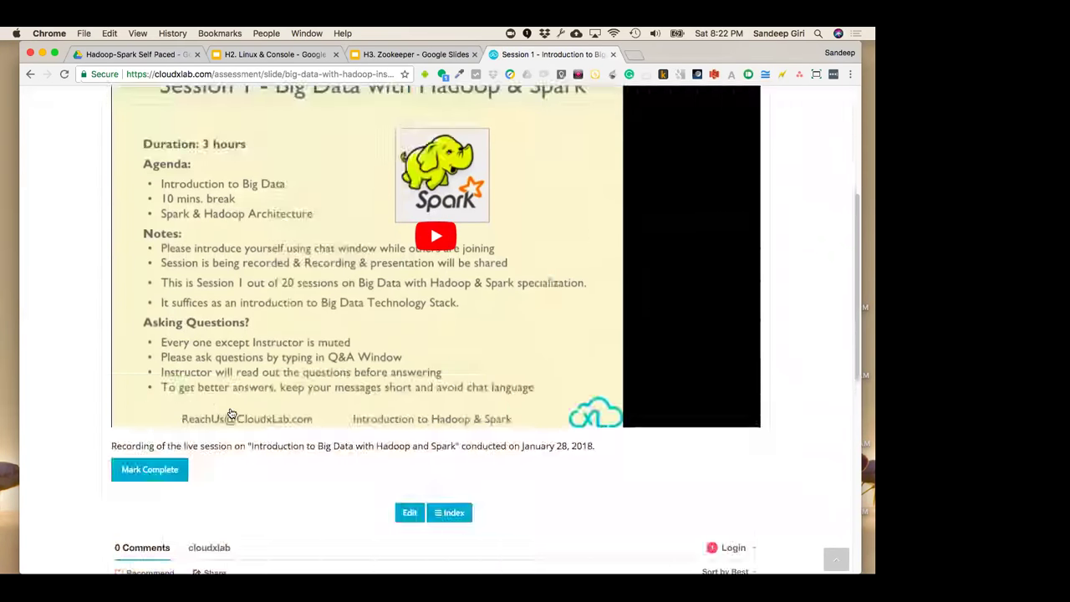
{"action": "scroll", "coordinate": [232, 414], "scroll_direction": "down", "scroll_amount": 1}
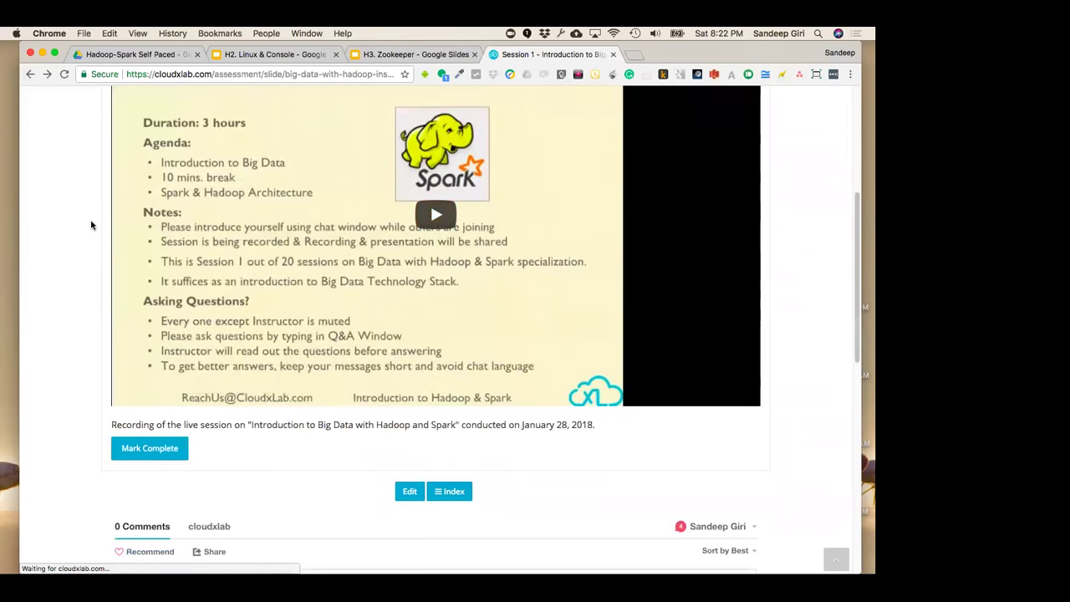
Return to My Courses and scroll through the enrolled-course list
{"action": "key", "text": "super+bracketleft"}
{"action": "left_click", "coordinate": [29, 76]}
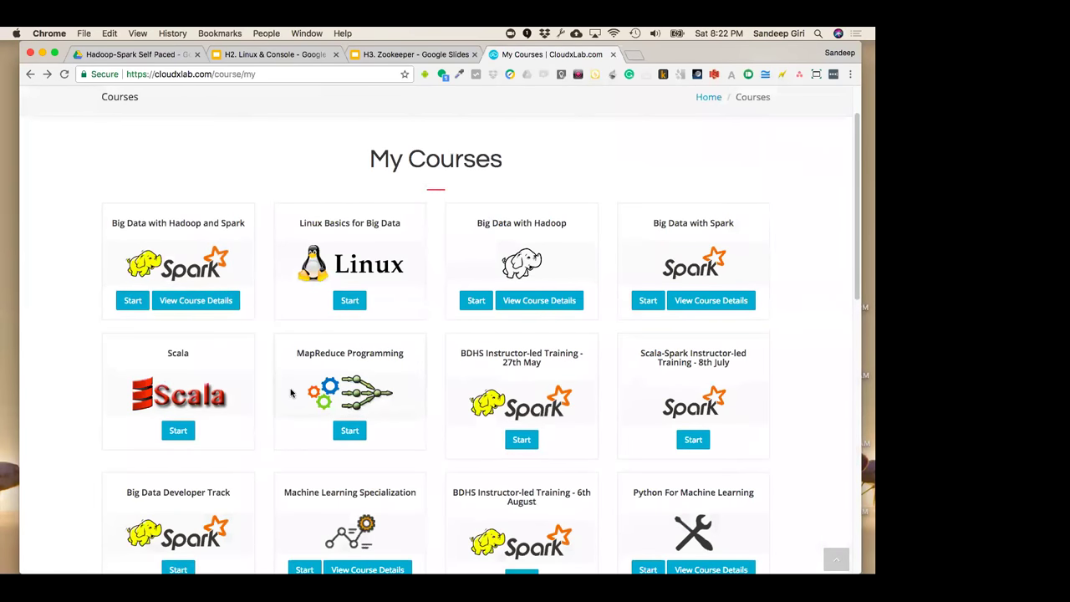
{"action": "scroll", "coordinate": [291, 392], "scroll_direction": "down", "scroll_amount": 2}
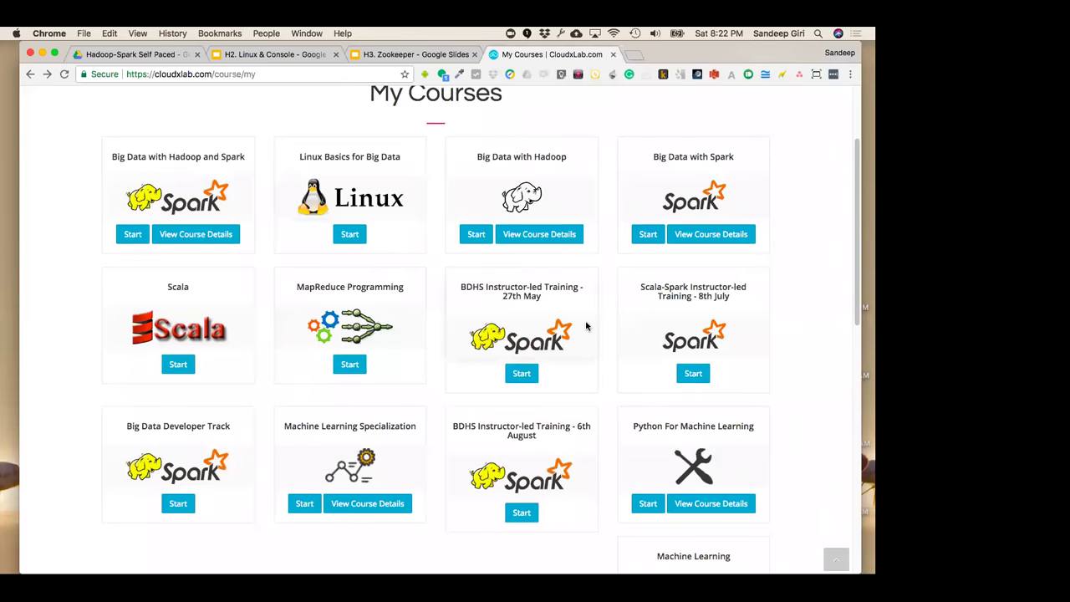
{"action": "scroll", "coordinate": [585, 324], "scroll_direction": "down", "scroll_amount": 5}
{"action": "scroll", "coordinate": [560, 322], "scroll_direction": "down", "scroll_amount": 3}
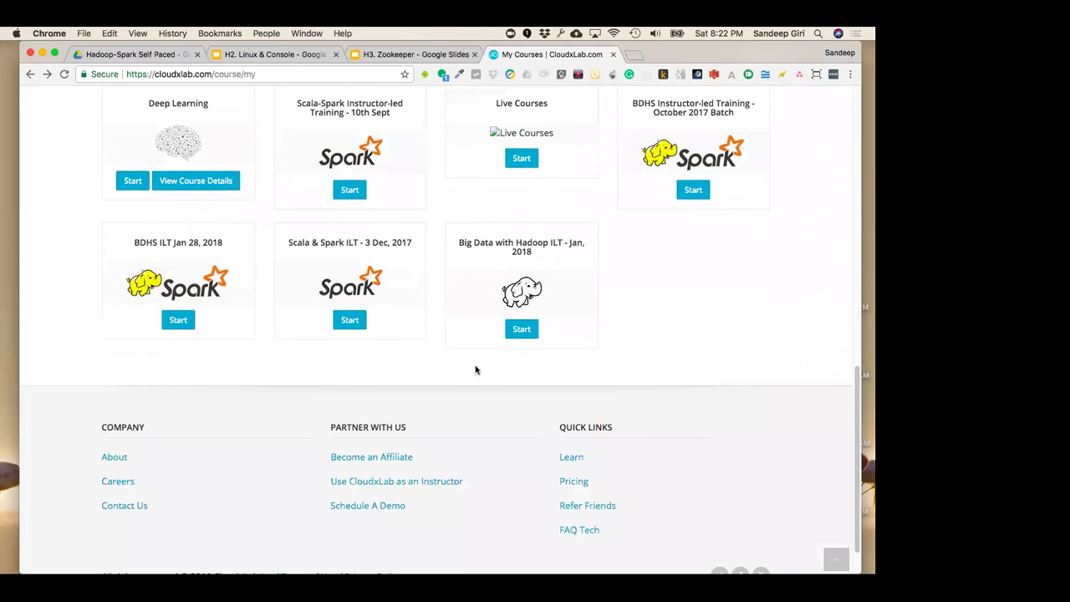
{"action": "scroll", "coordinate": [459, 403], "scroll_direction": "up", "scroll_amount": 1}
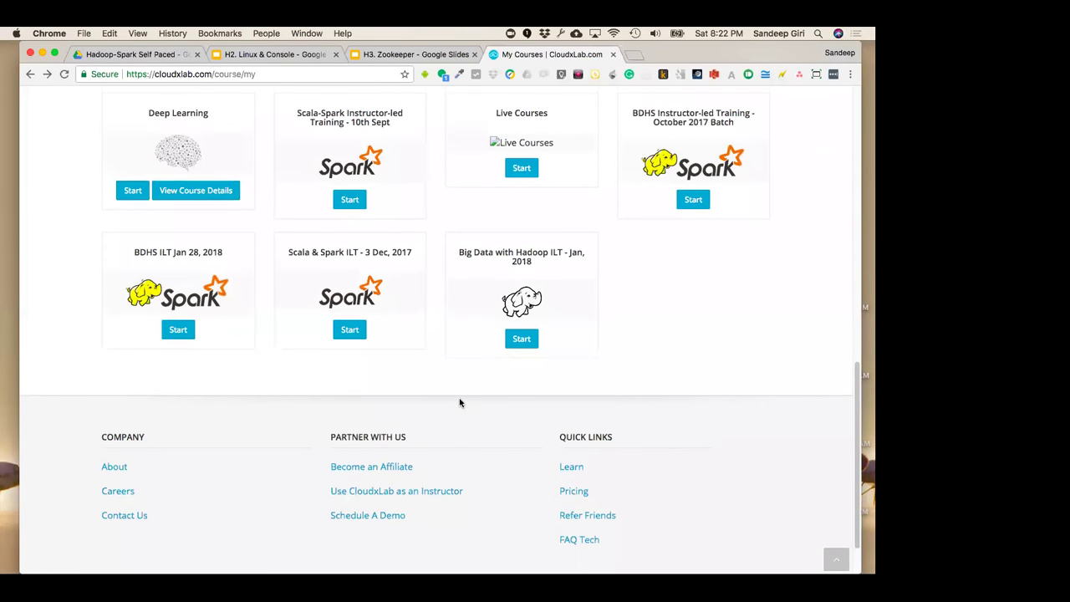
Open the Session 1 Introduction to Big Data slide of the ILT - Jan, 2018 course
{"action": "left_click", "coordinate": [521, 340]}
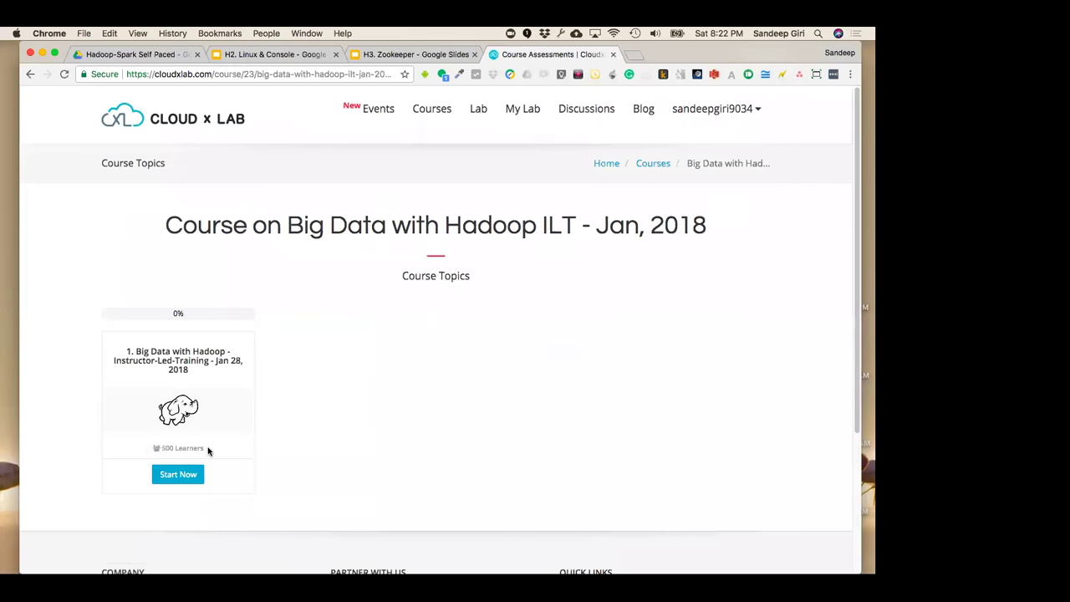
{"action": "left_click", "coordinate": [178, 474]}
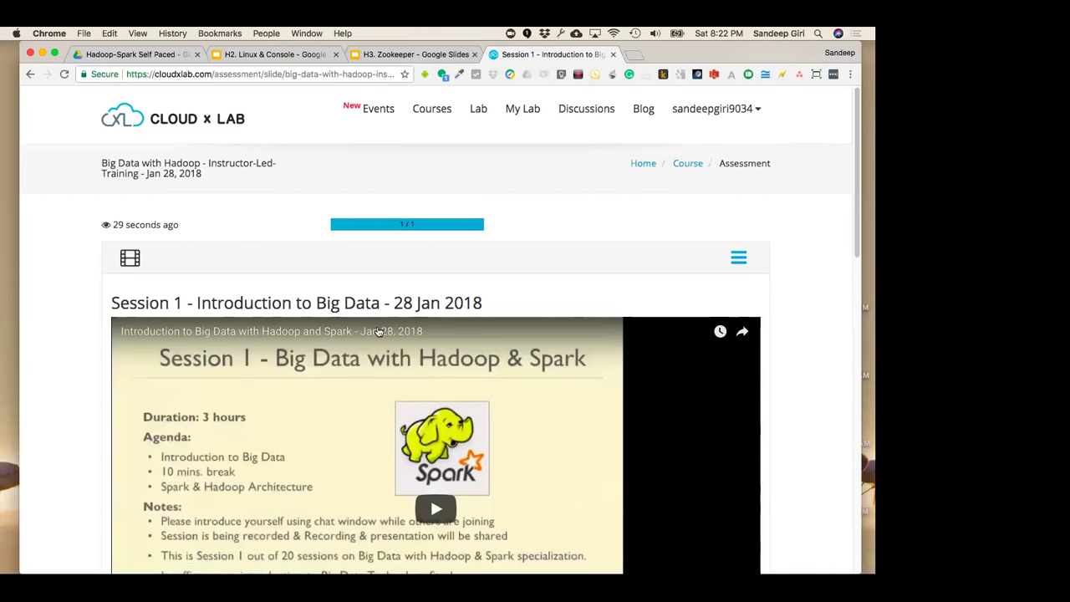
{"action": "scroll", "coordinate": [247, 290], "scroll_direction": "down", "scroll_amount": 1}
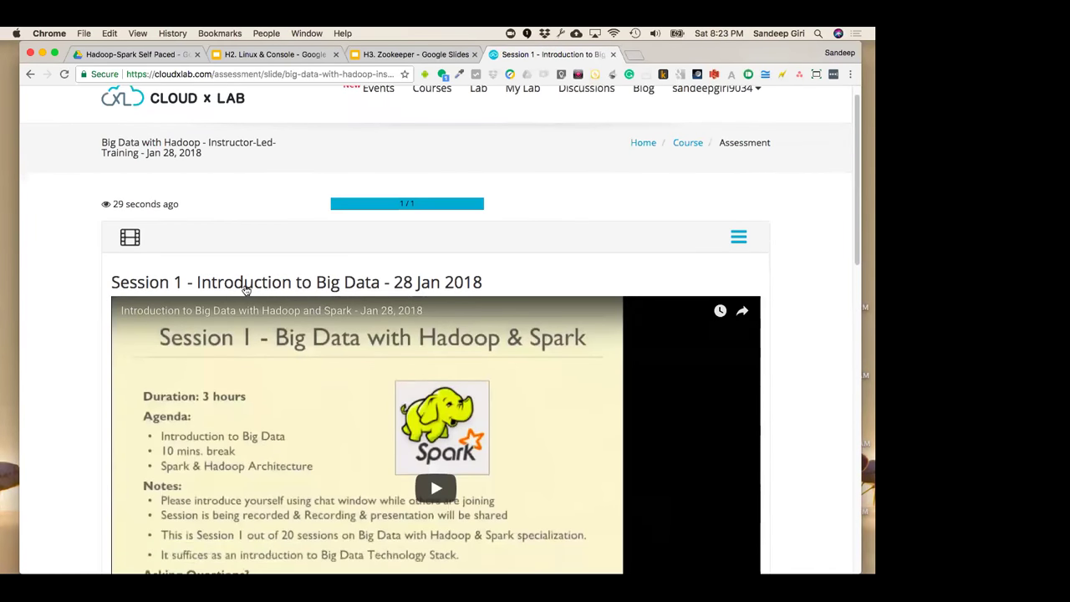
{"action": "scroll", "coordinate": [247, 289], "scroll_direction": "down", "scroll_amount": 3}
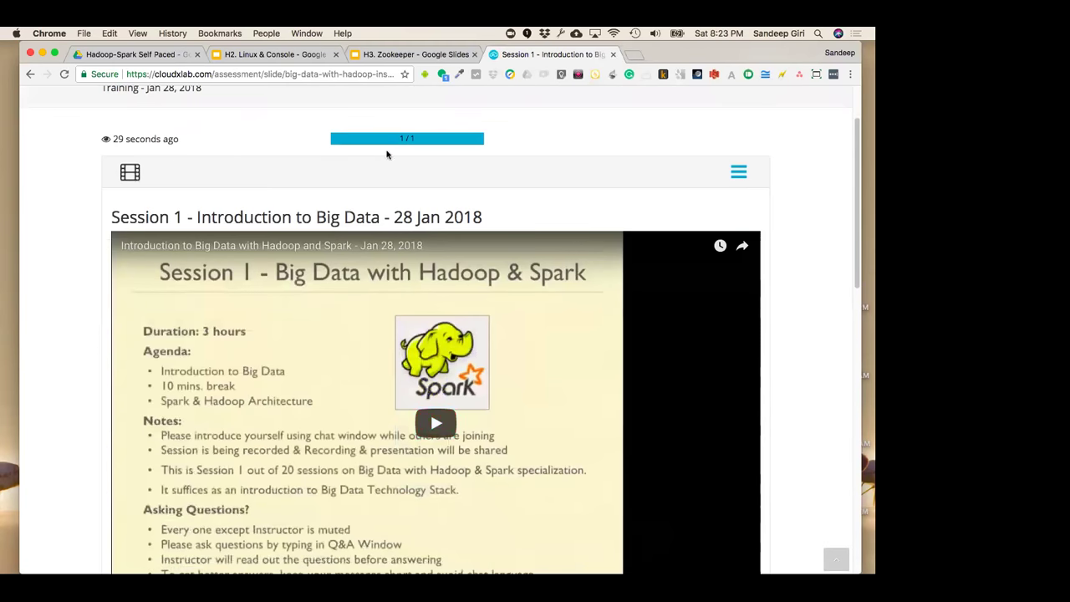
Go back to My Courses and return to the top course row
{"action": "left_click", "coordinate": [30, 75]}
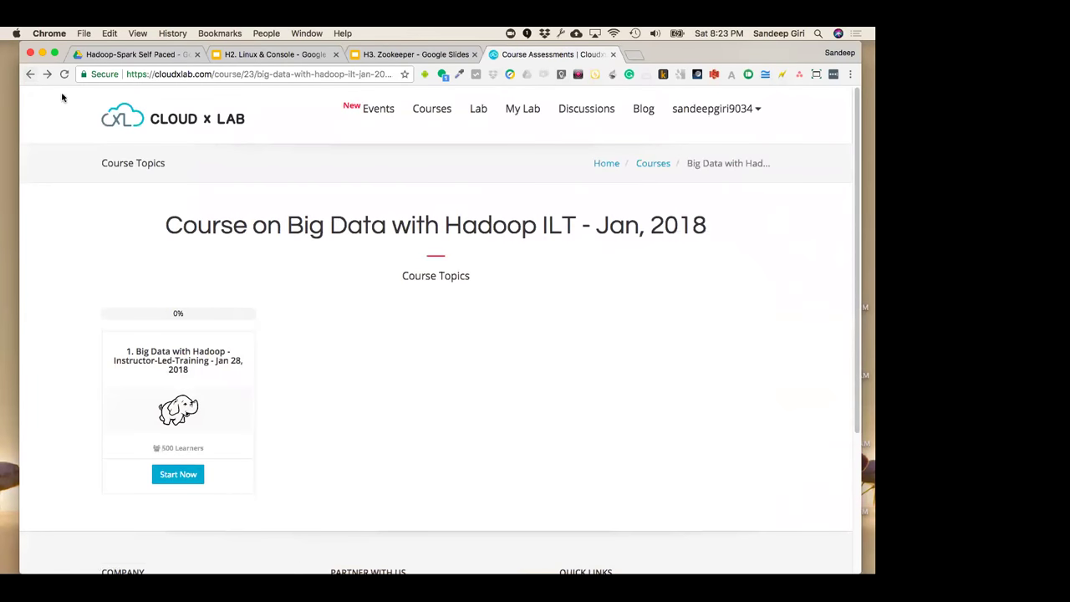
{"action": "left_click", "coordinate": [32, 74]}
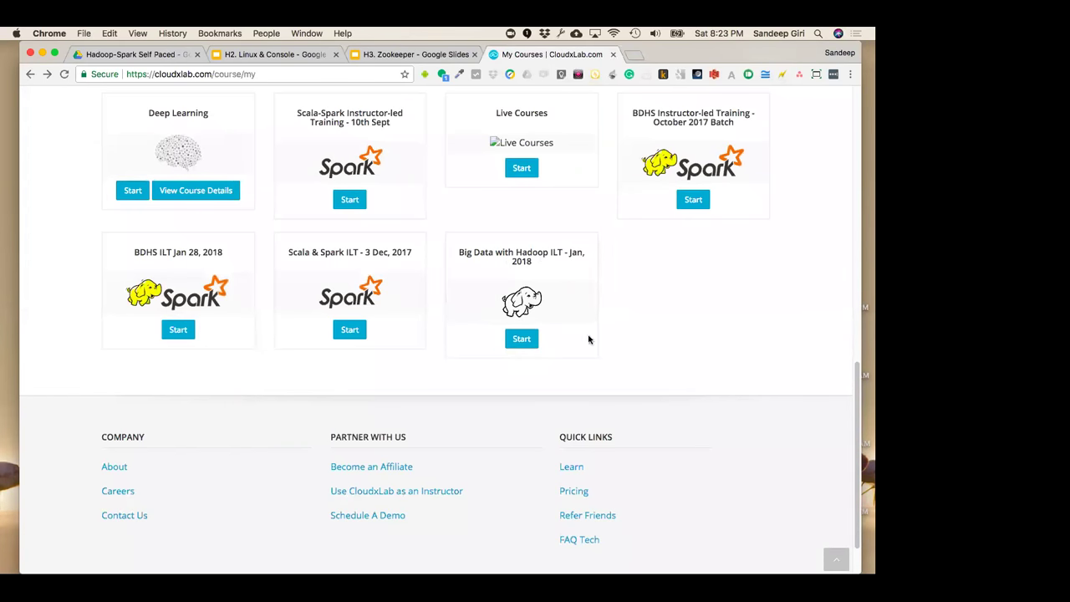
{"action": "scroll", "coordinate": [588, 337], "scroll_direction": "up", "scroll_amount": 5}
{"action": "scroll", "coordinate": [483, 287], "scroll_direction": "up", "scroll_amount": 2}
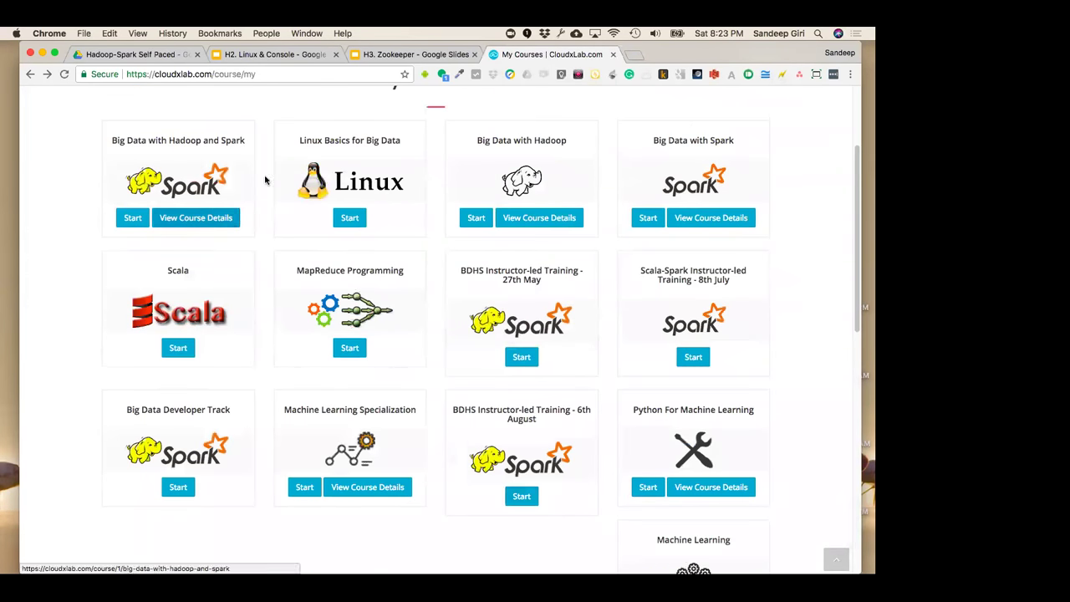
Open the Big Data with Hadoop and Spark course and locate the Linux Basics topic
{"action": "left_click", "coordinate": [136, 219]}
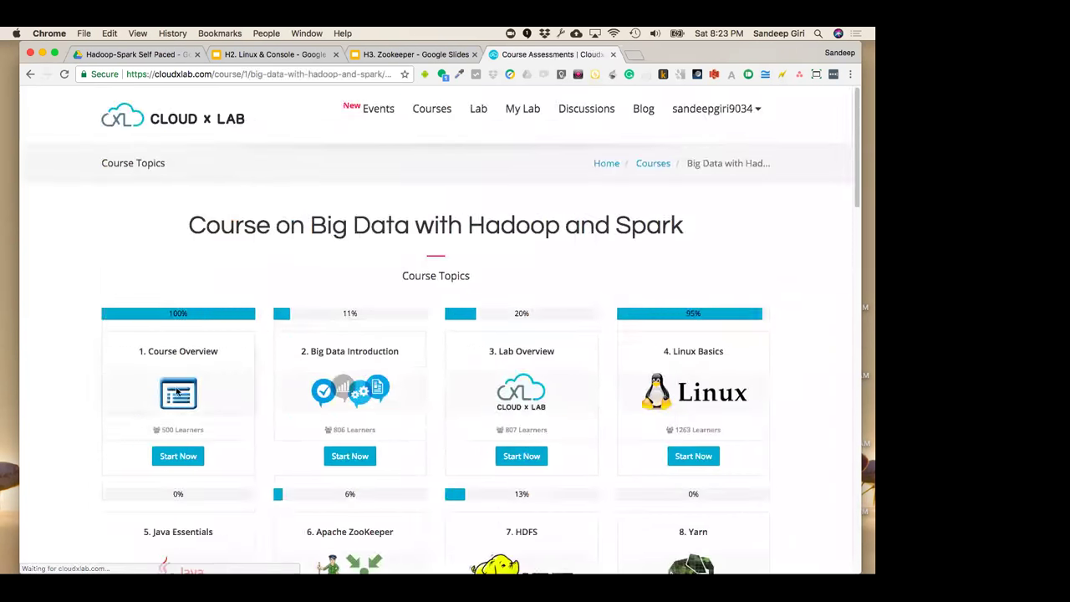
{"action": "scroll", "coordinate": [158, 315], "scroll_direction": "down", "scroll_amount": 2}
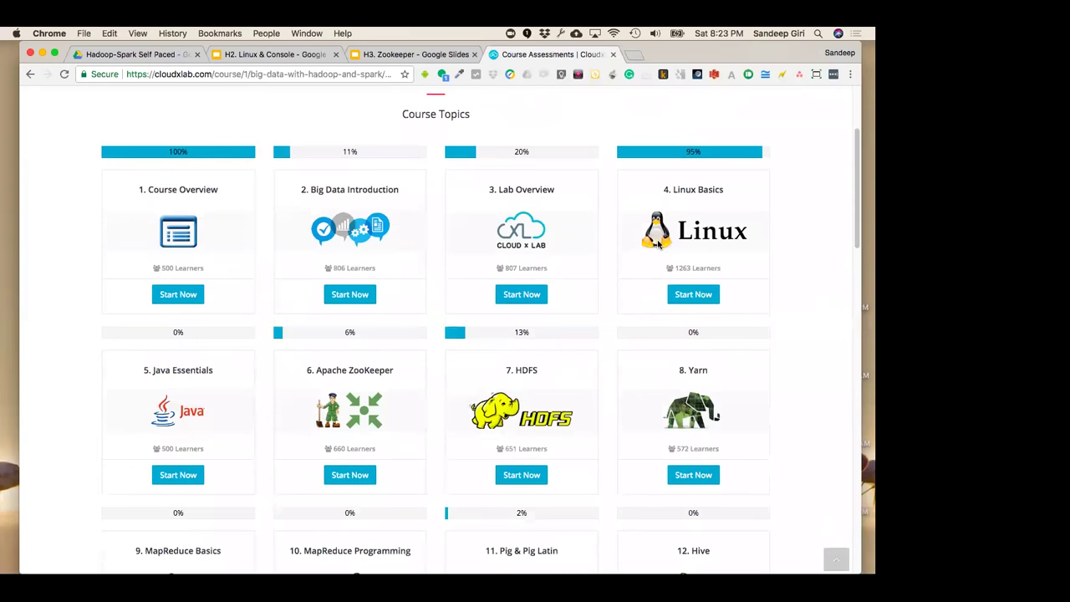
{"action": "scroll", "coordinate": [605, 313], "scroll_direction": "up", "scroll_amount": 1}
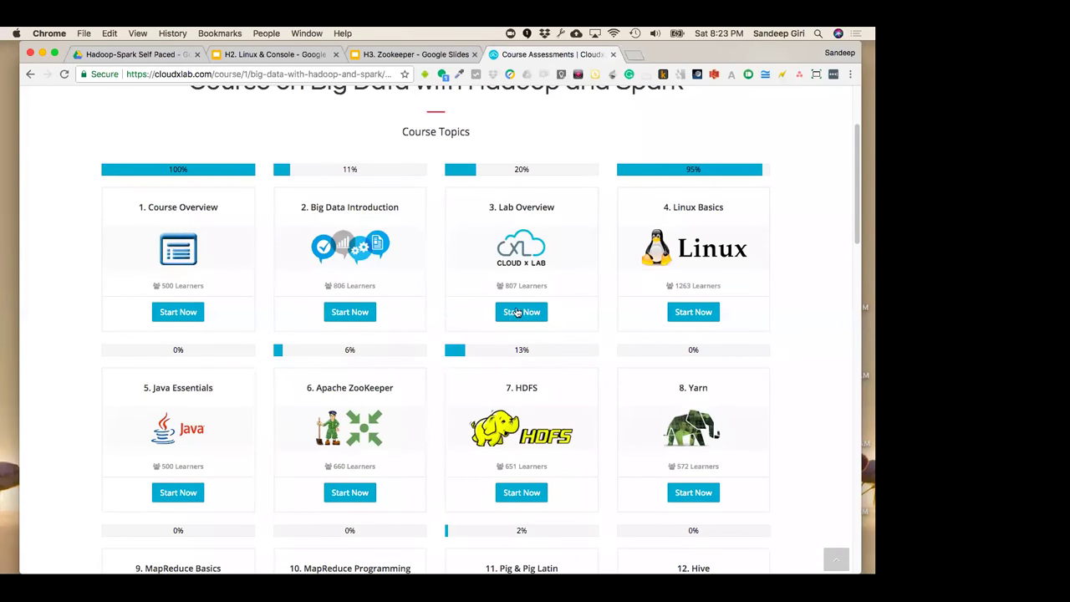
{"action": "left_click_drag", "start_coordinate": [667, 208], "coordinate": [748, 208]}
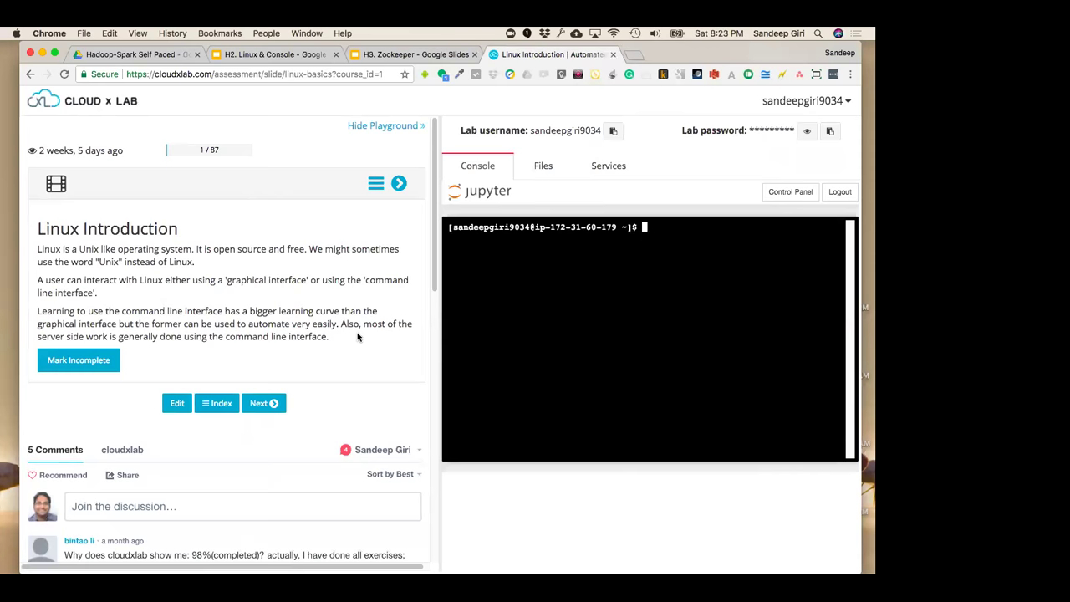
Advance to the 'Linux is closer to?' slide, then jump via the Index to Create Directory
{"action": "left_click", "coordinate": [269, 402]}
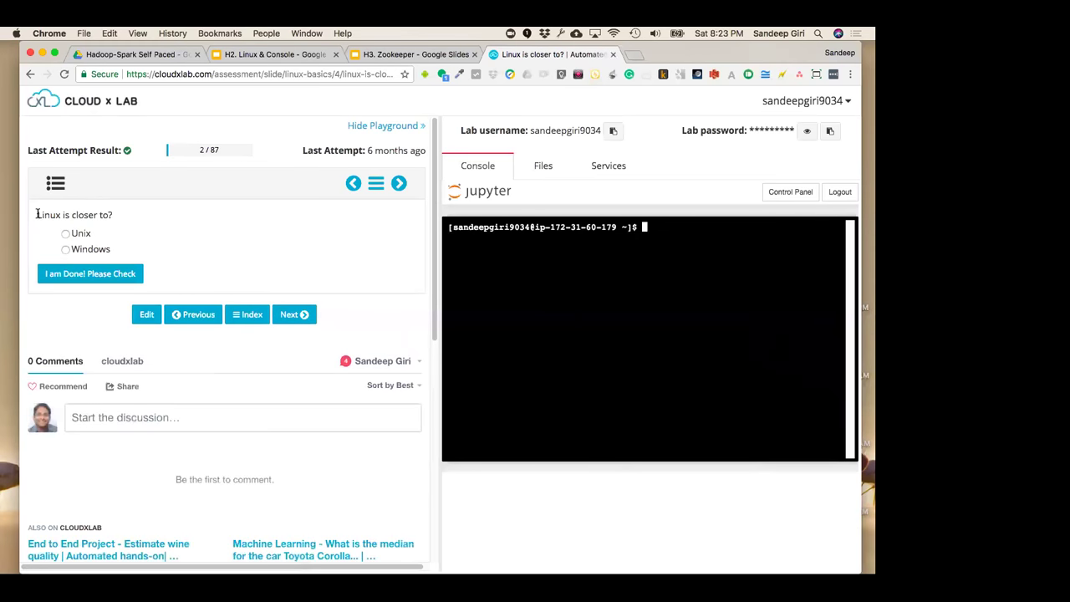
{"action": "left_click_drag", "start_coordinate": [38, 214], "coordinate": [112, 249]}
{"action": "left_click", "coordinate": [376, 183]}
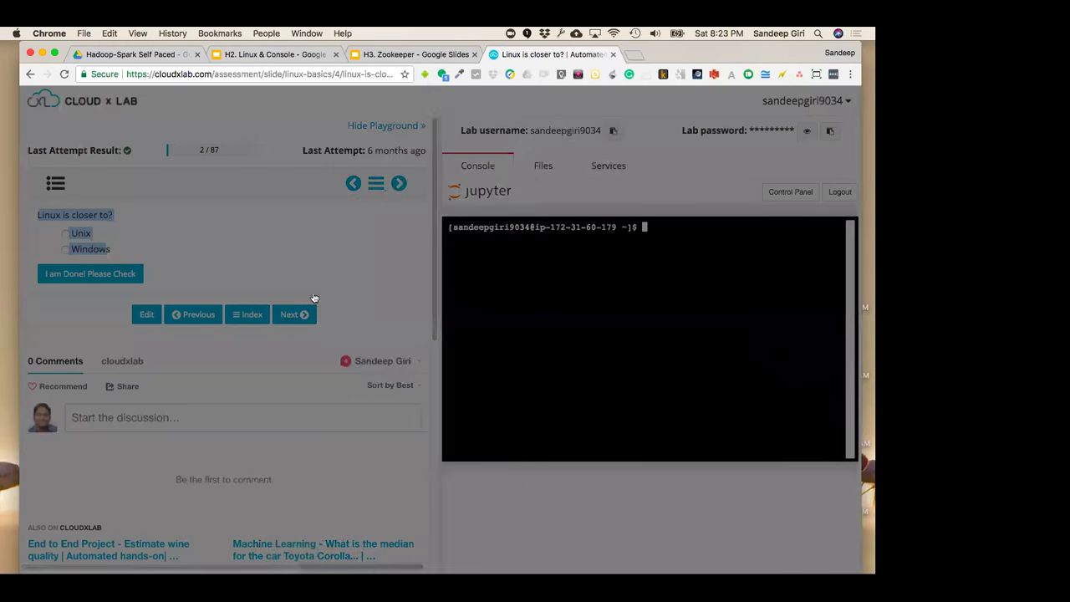
{"action": "scroll", "coordinate": [318, 448], "scroll_direction": "down", "scroll_amount": 2}
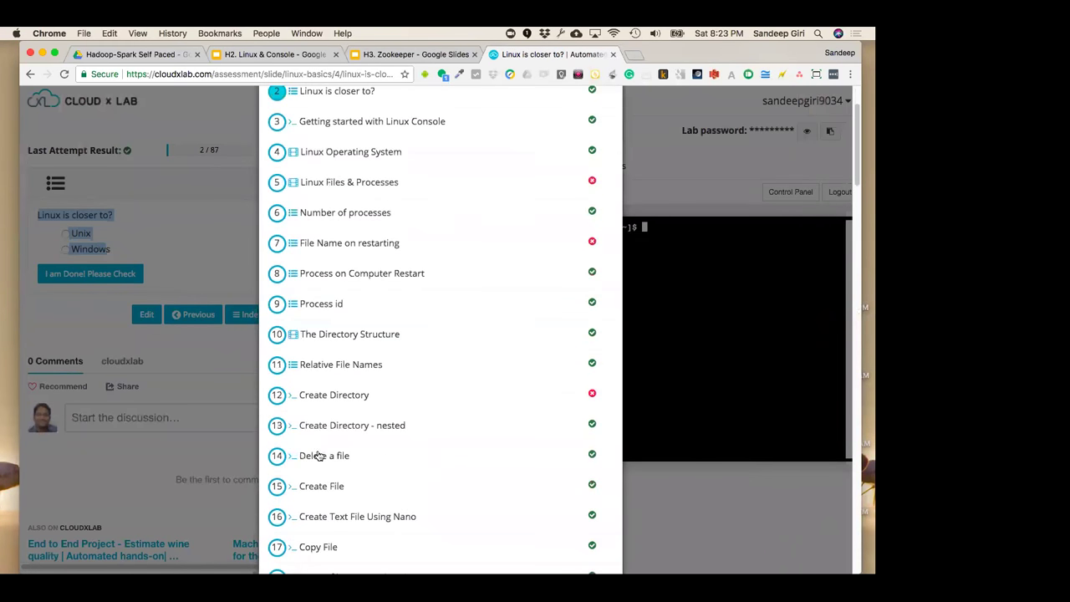
{"action": "left_click", "coordinate": [316, 396]}
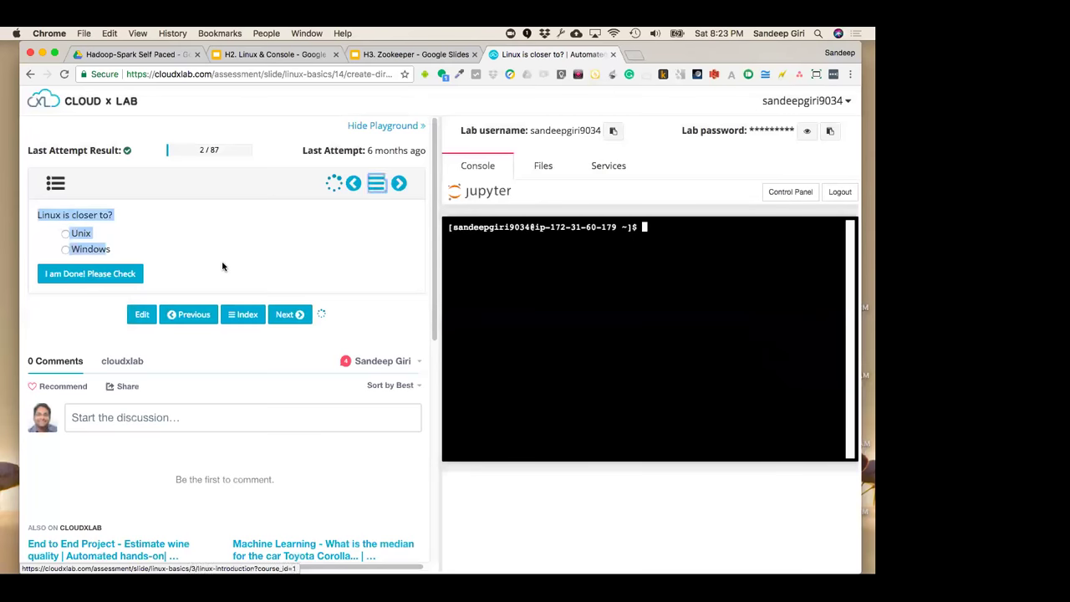
Review the Create Directory slide (12/87) and reload the page
{"action": "left_click_drag", "start_coordinate": [38, 228], "coordinate": [182, 234]}
{"action": "left_click", "coordinate": [234, 325]}
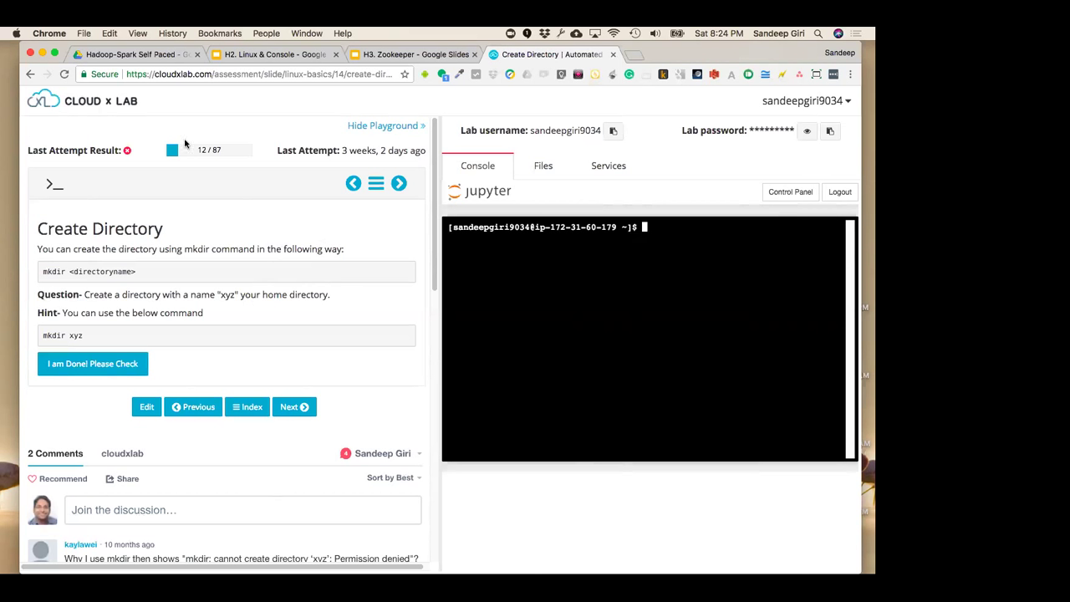
{"action": "key", "text": "super+r"}
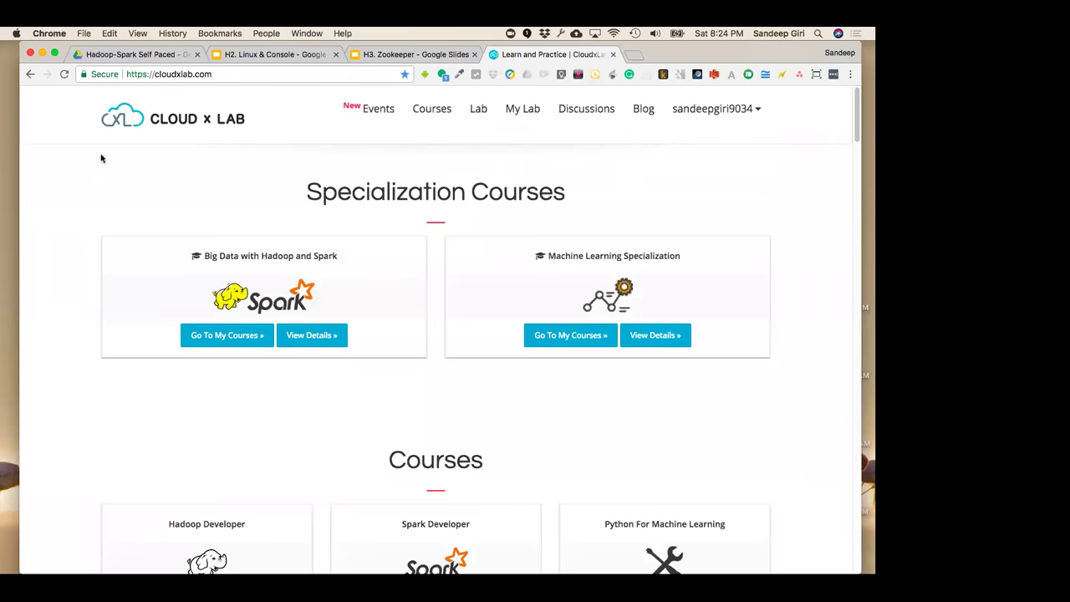
Step back through the Create Directory and 'Linux is closer to?' slides, then return home
{"action": "left_click", "coordinate": [31, 73]}
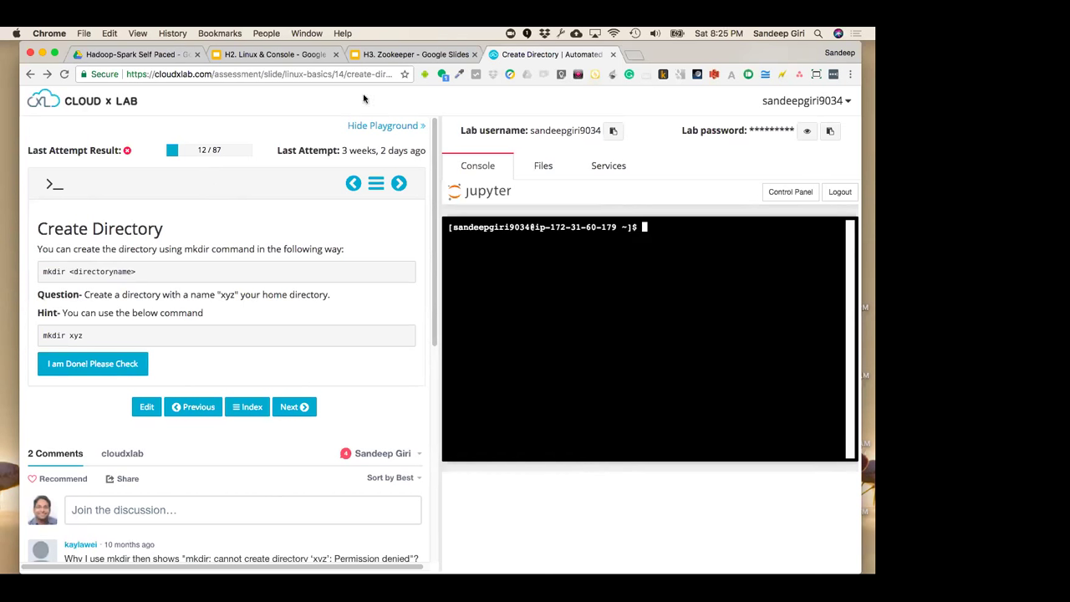
{"action": "left_click", "coordinate": [30, 75]}
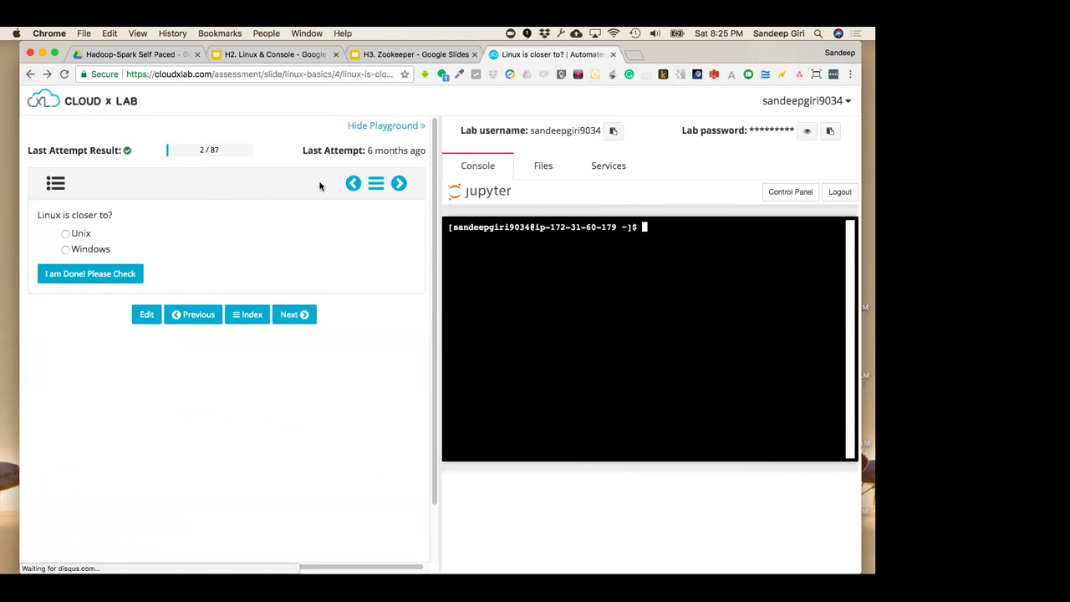
{"action": "left_click", "coordinate": [45, 101]}
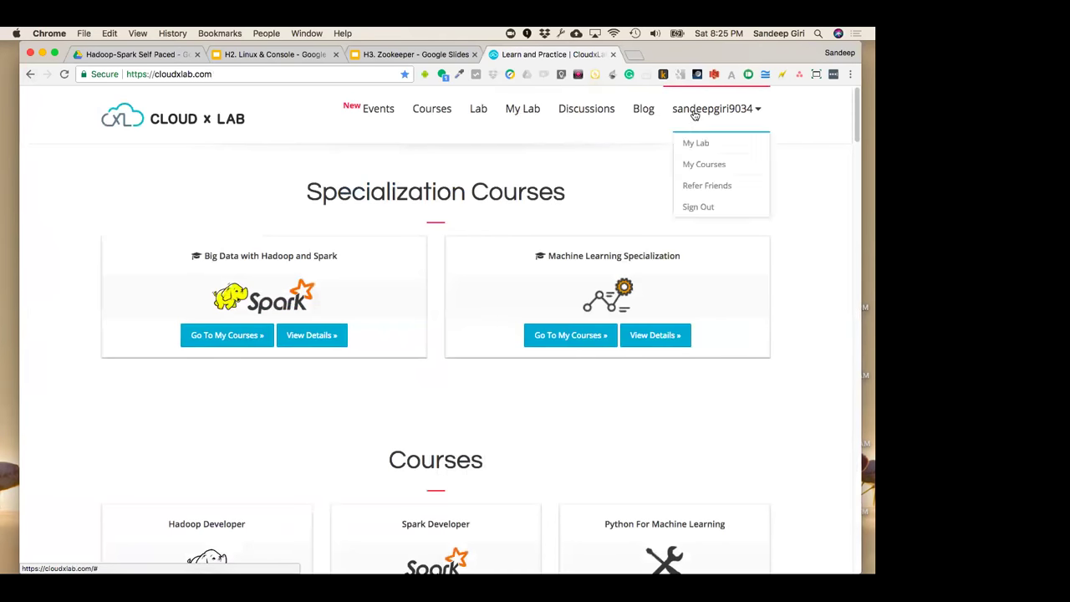
Open My Lab and view the lab login credentials in Lab Details
{"action": "left_click", "coordinate": [695, 142]}
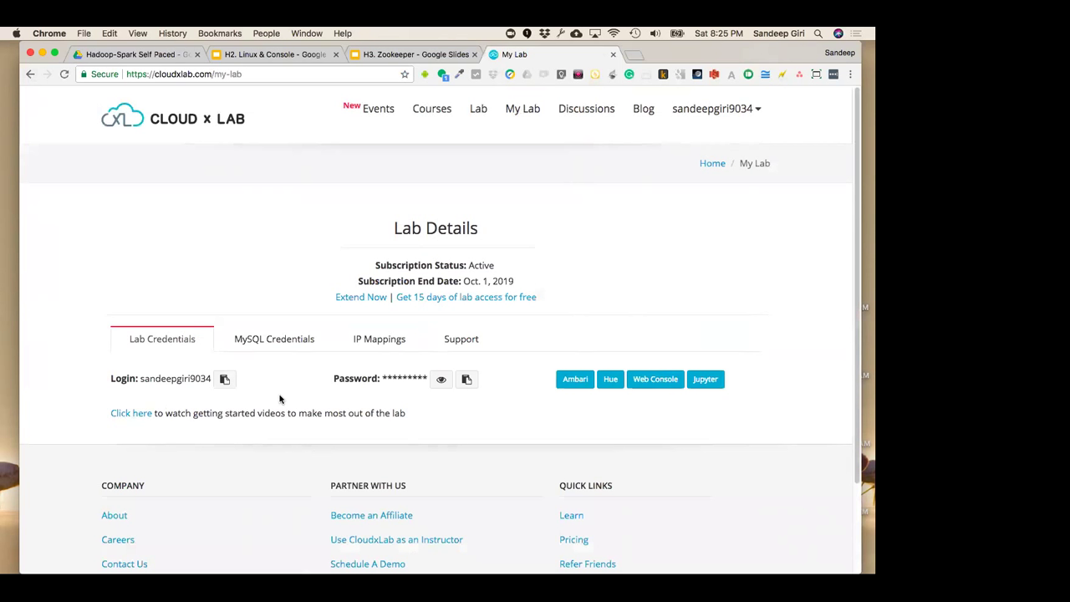
{"action": "double_click", "coordinate": [187, 378]}
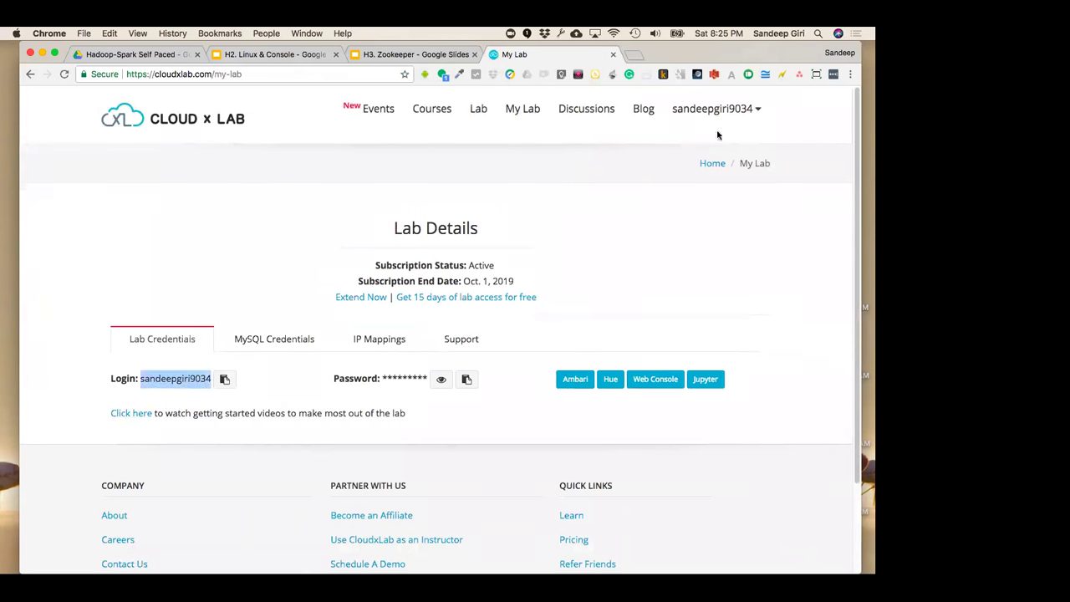
{"action": "left_click", "coordinate": [617, 297]}
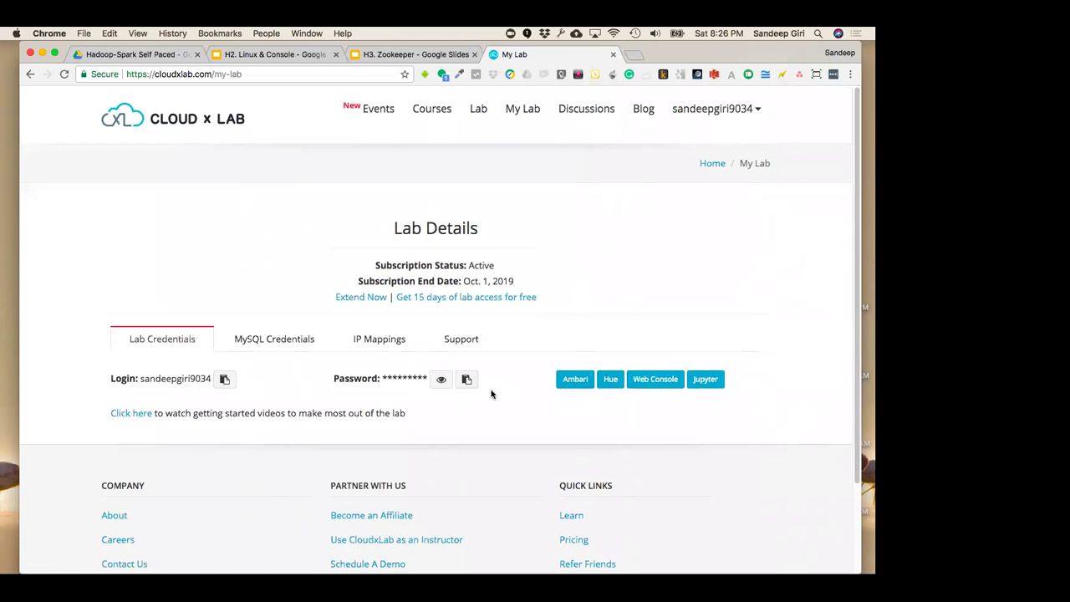
Compare the MySQL Credentials and Lab Credentials tabs, then launch Ambari in a new tab
{"action": "left_click", "coordinate": [289, 346]}
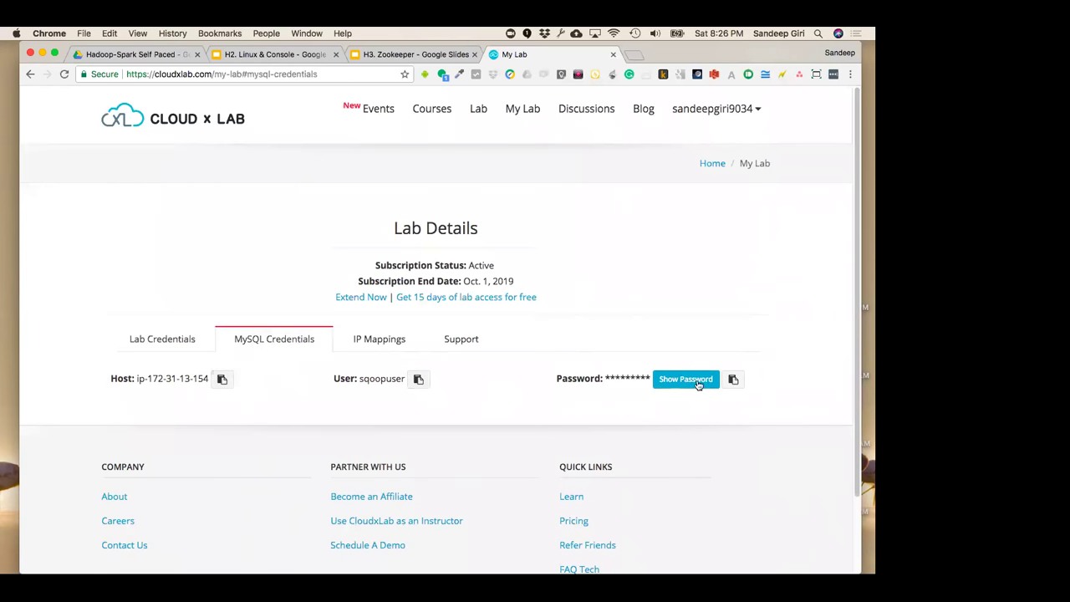
{"action": "left_click", "coordinate": [178, 341]}
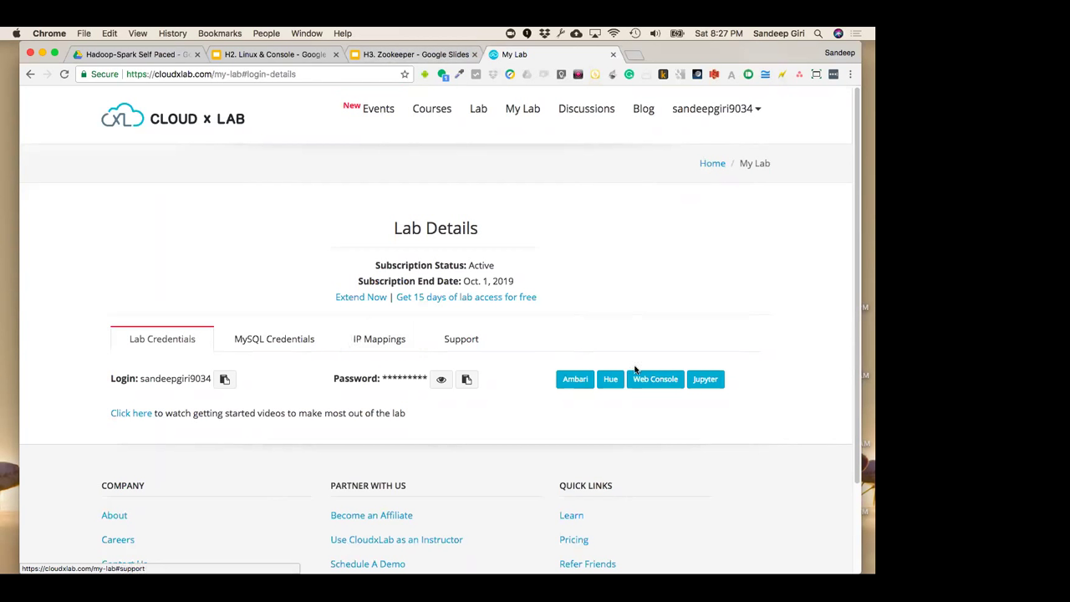
{"action": "left_click", "coordinate": [289, 345]}
{"action": "left_click", "coordinate": [186, 348]}
{"action": "left_click", "coordinate": [571, 383]}
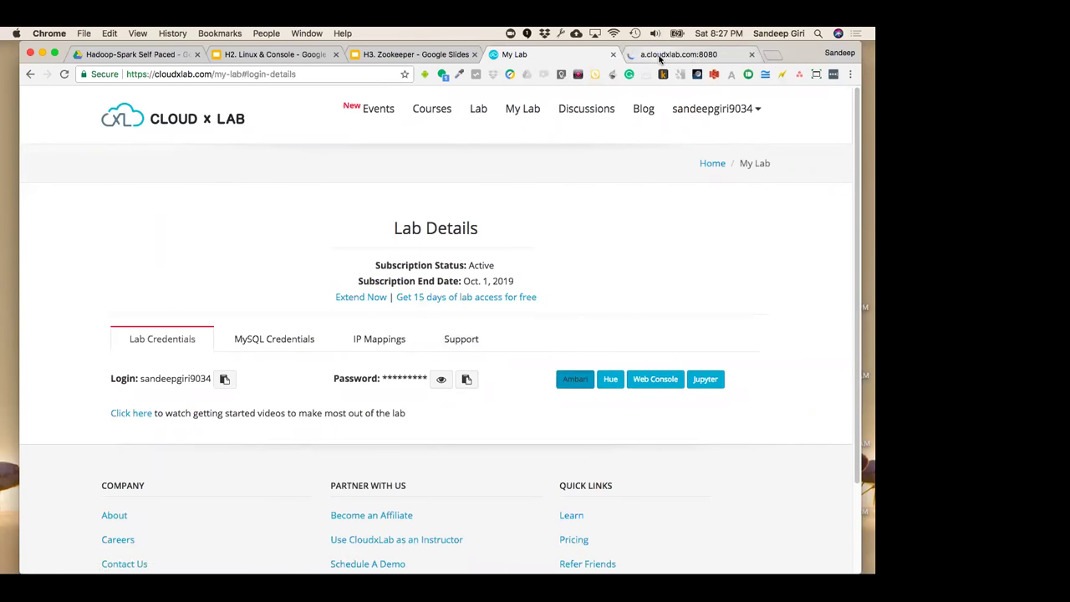
Alternate between the My Lab and Ambari tabs, ending on the Ambari dashboard signed in as admin
{"action": "left_click", "coordinate": [659, 57]}
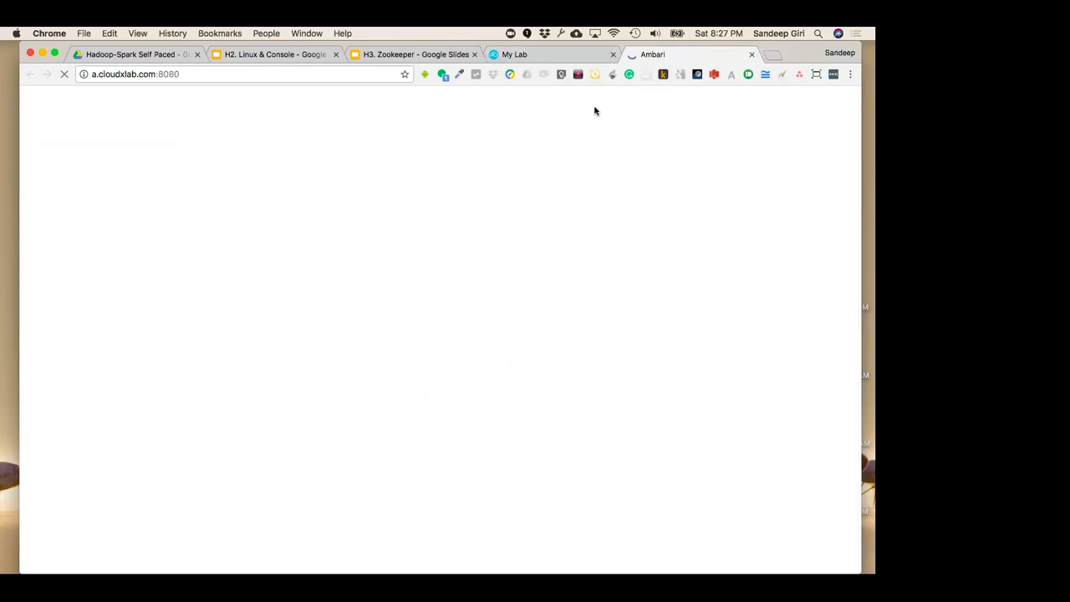
{"action": "left_click", "coordinate": [584, 53]}
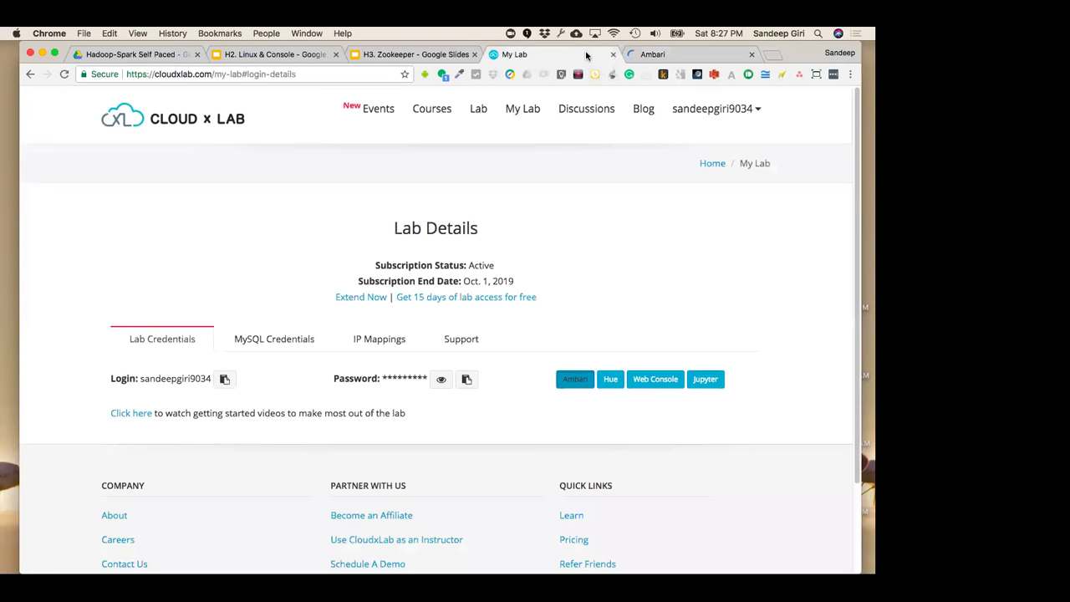
{"action": "left_click", "coordinate": [662, 55]}
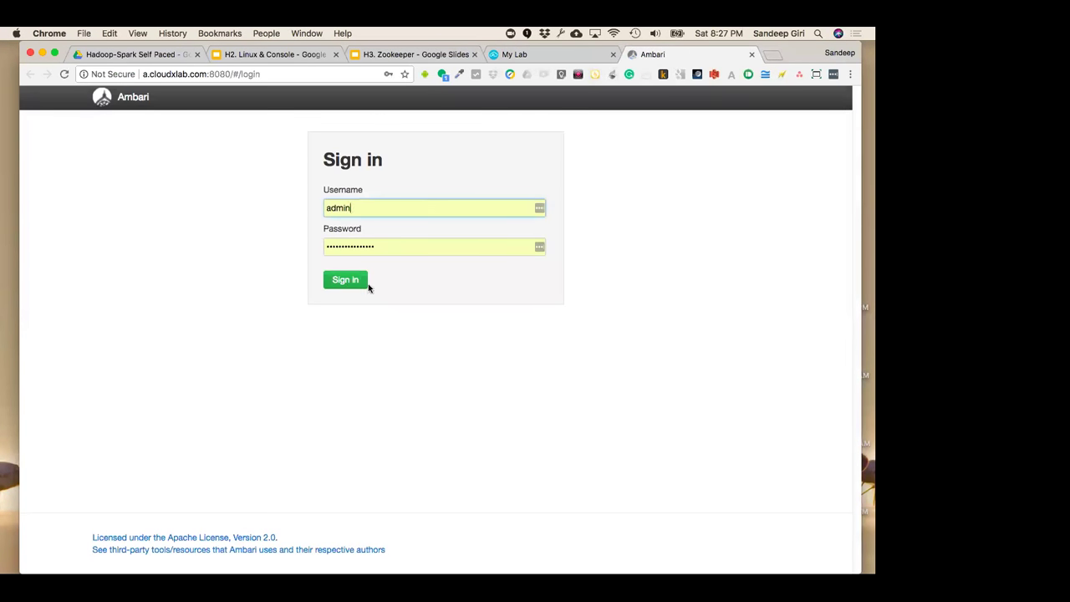
{"action": "left_click", "coordinate": [545, 54]}
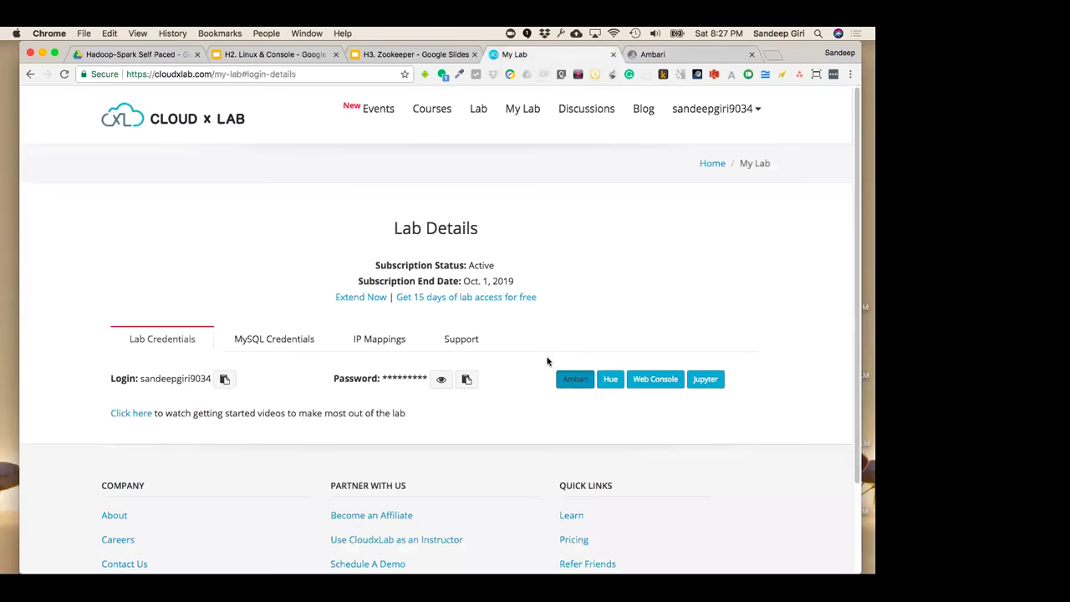
{"action": "left_click", "coordinate": [647, 57]}
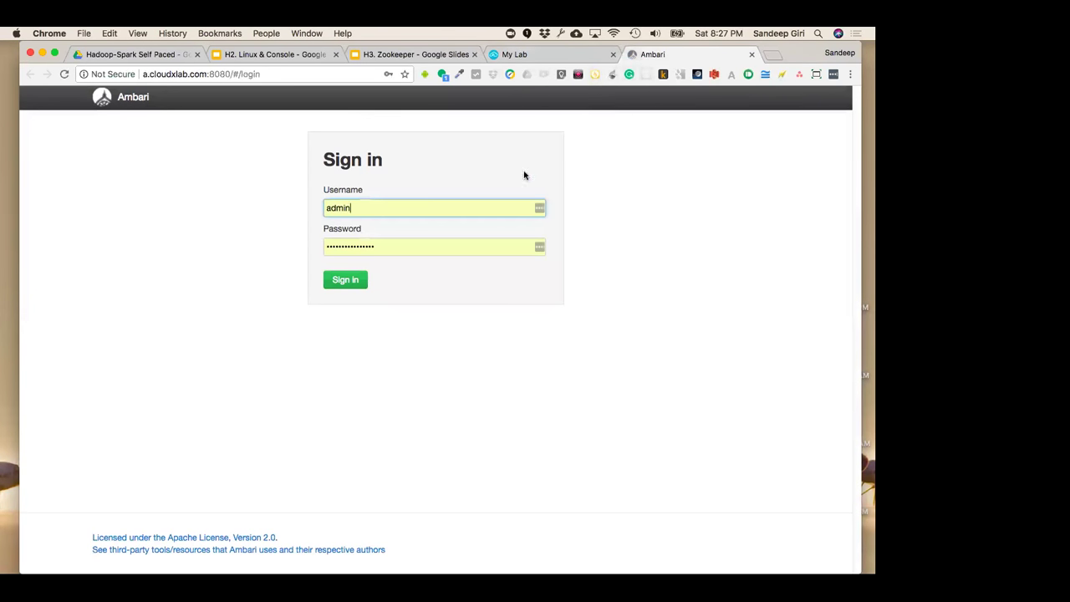
{"action": "left_click", "coordinate": [540, 52]}
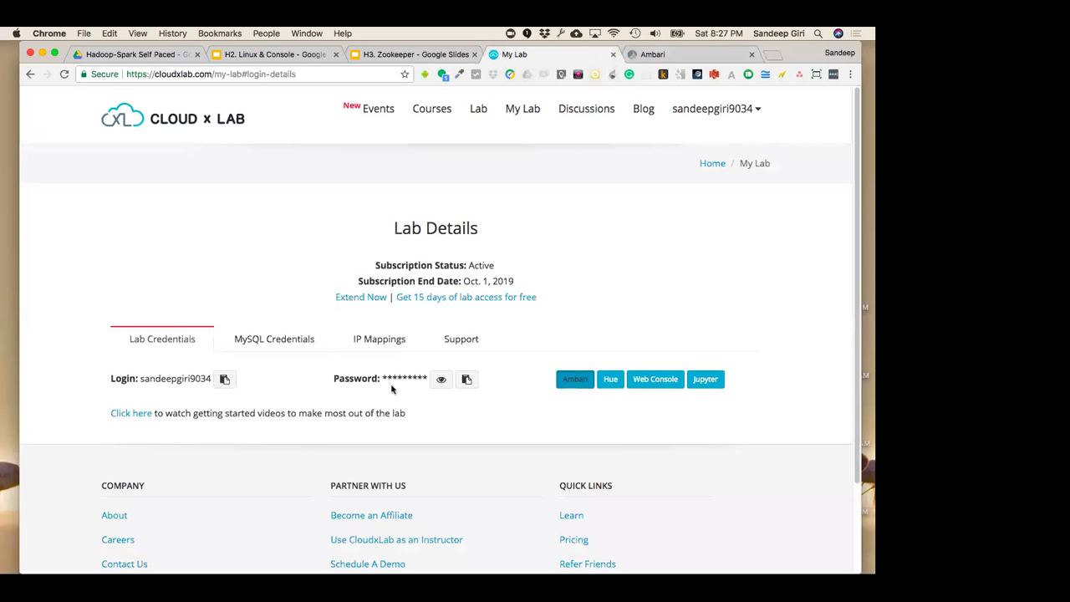
{"action": "left_click", "coordinate": [666, 55]}
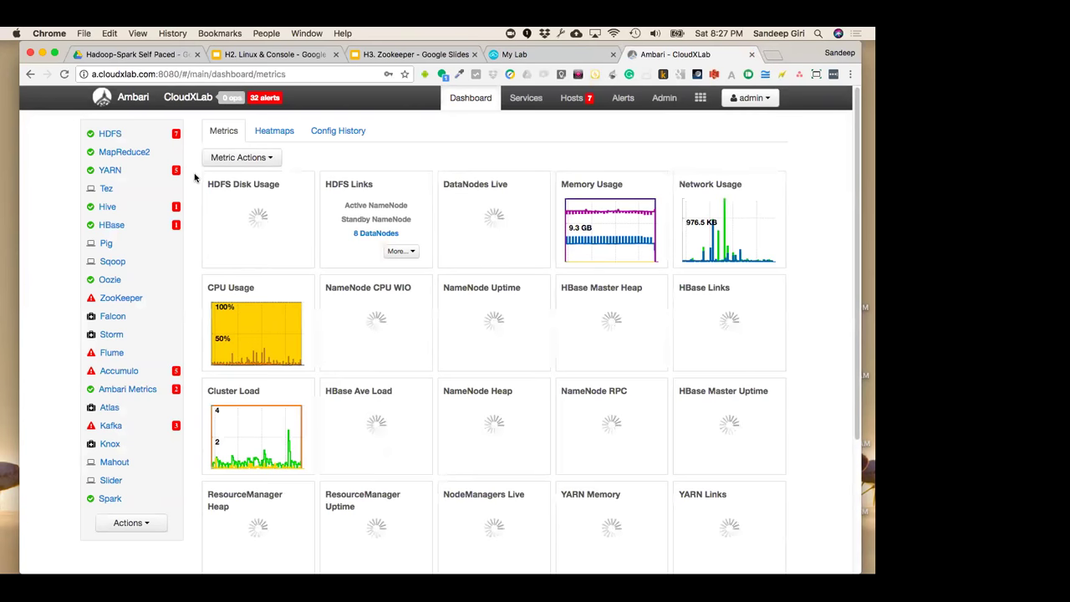
{"action": "left_click", "coordinate": [577, 54]}
{"action": "left_click", "coordinate": [645, 55]}
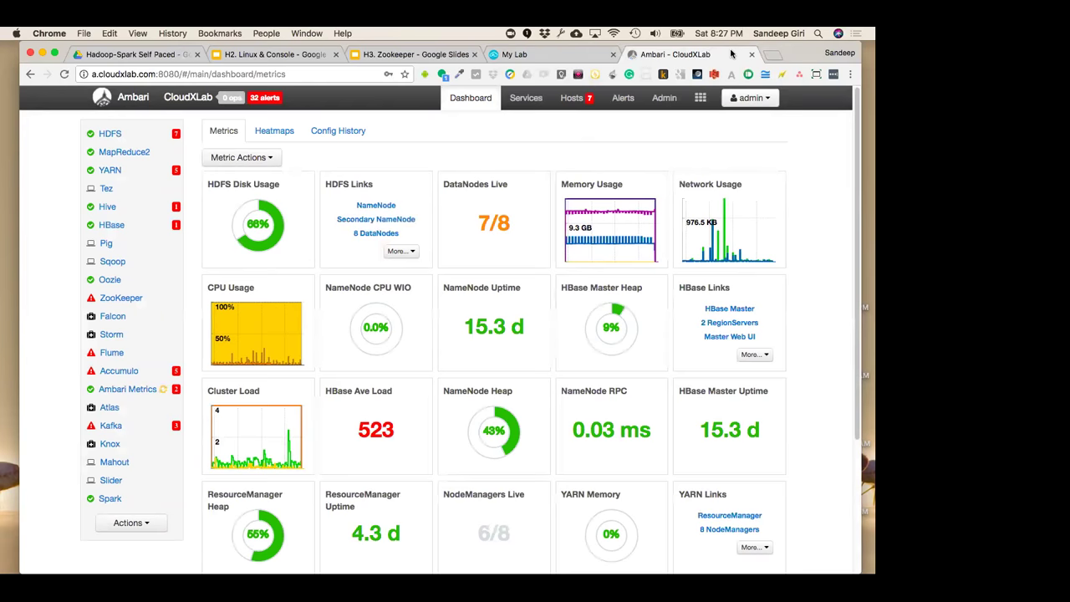
{"action": "left_click", "coordinate": [551, 54]}
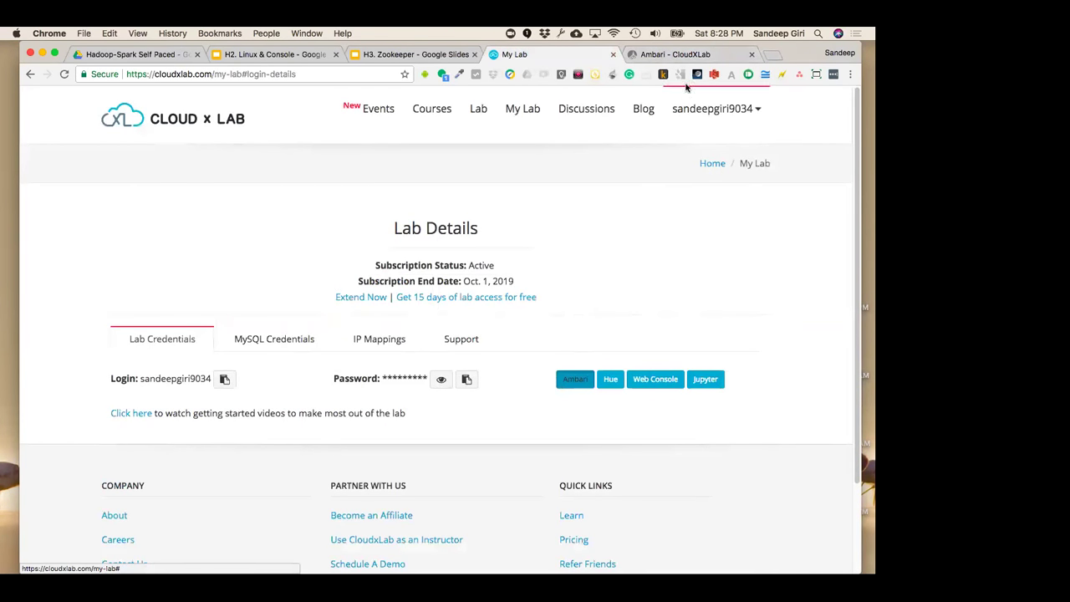
{"action": "left_click", "coordinate": [693, 54]}
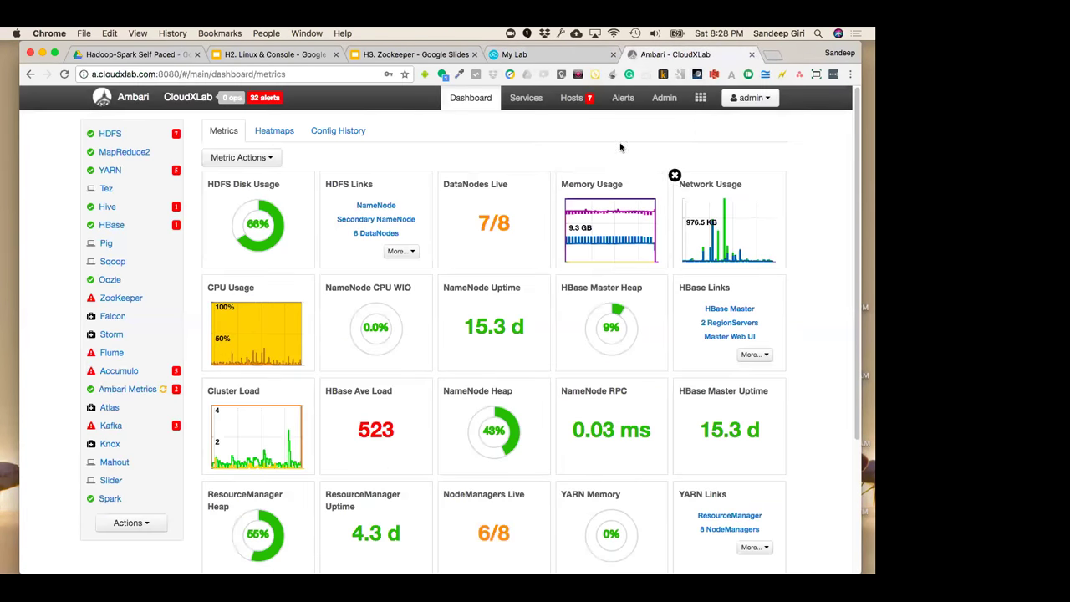
{"action": "left_click", "coordinate": [750, 99]}
{"action": "left_click", "coordinate": [666, 147]}
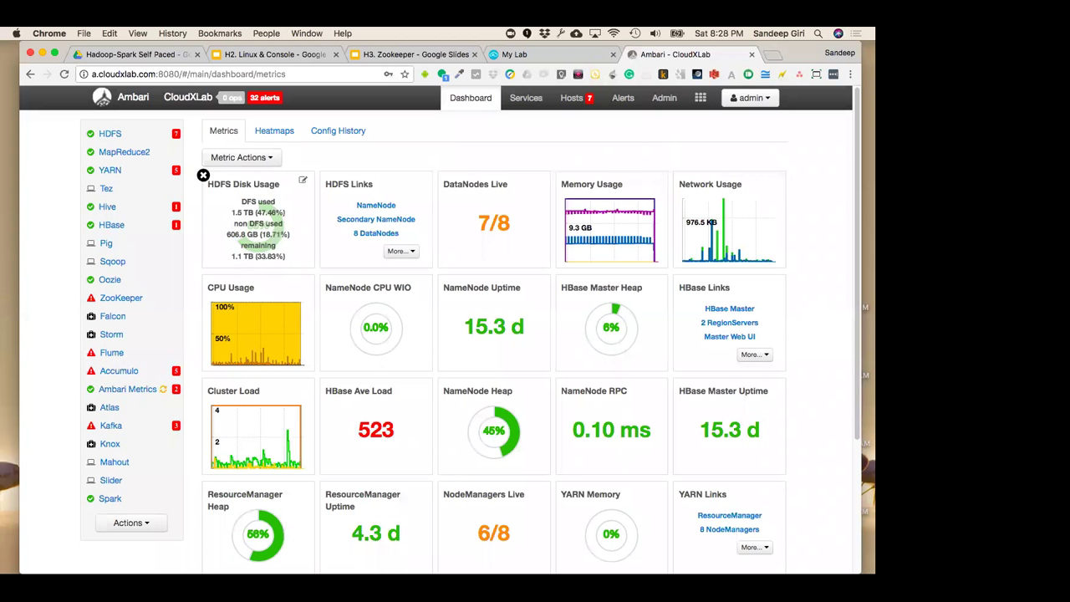
{"action": "key", "text": "super+Tab"}
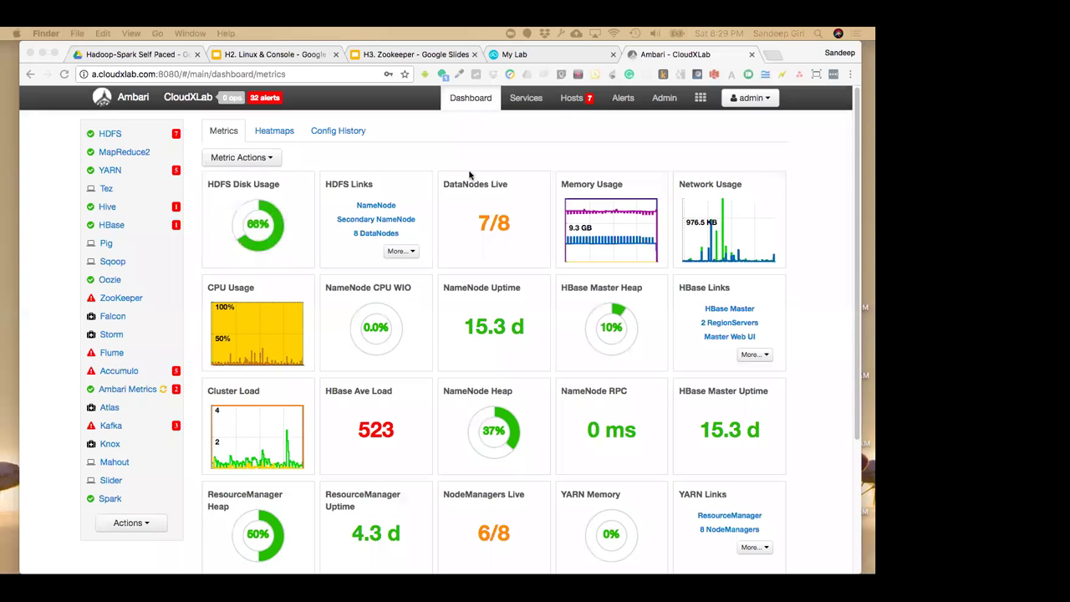
{"action": "left_click", "coordinate": [423, 424]}
Back on the My Lab tab, copy the lab password and login name from Lab Credentials
{"action": "key", "text": "ctrl+shift+Tab"}
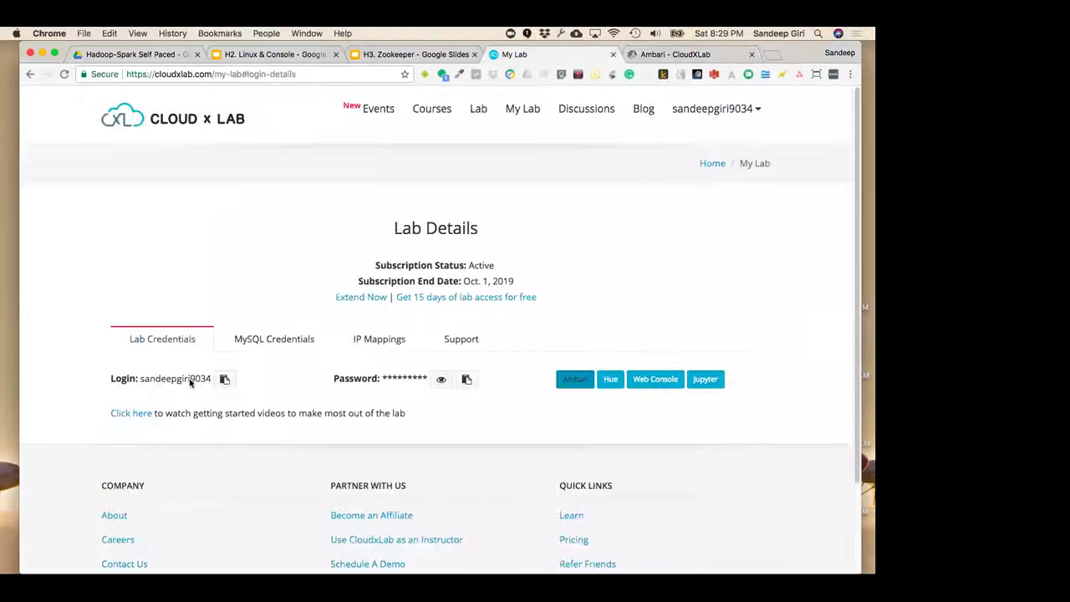
{"action": "double_click", "coordinate": [184, 379]}
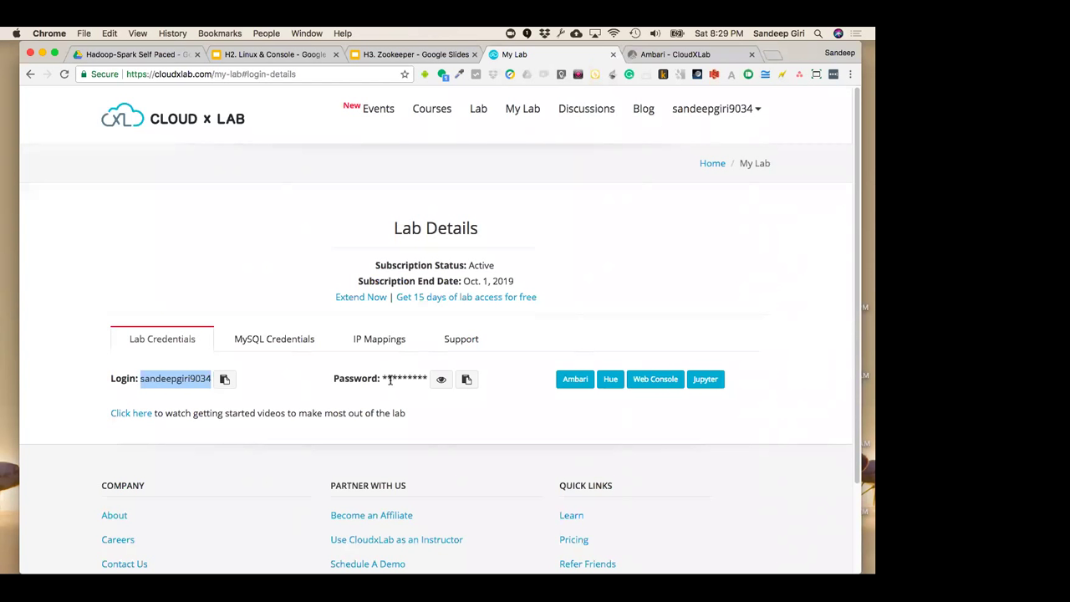
{"action": "left_click", "coordinate": [468, 380]}
{"action": "left_click", "coordinate": [520, 383]}
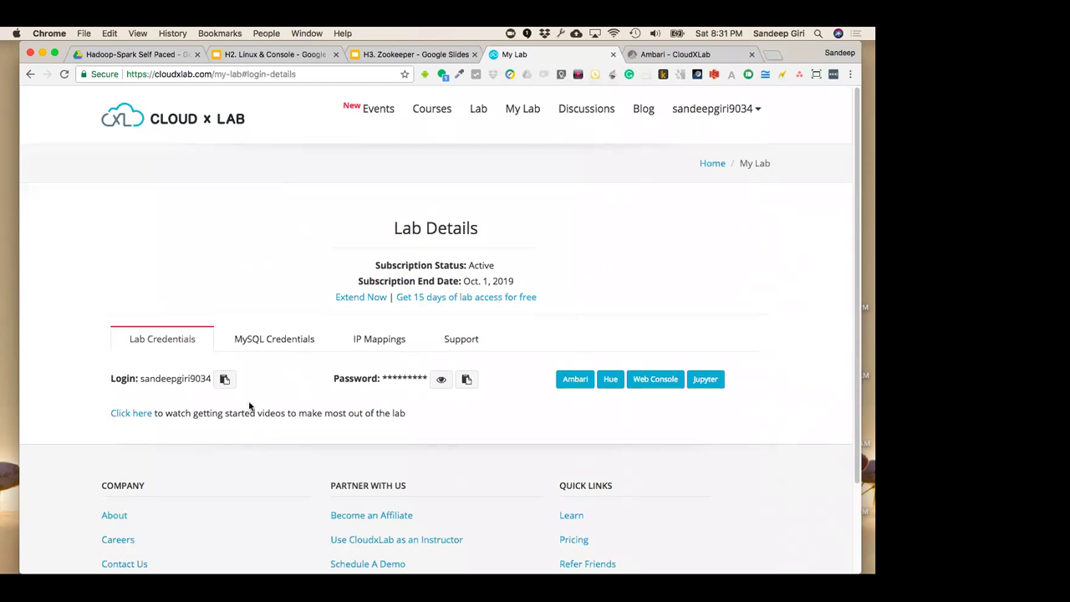
{"action": "left_click", "coordinate": [223, 378]}
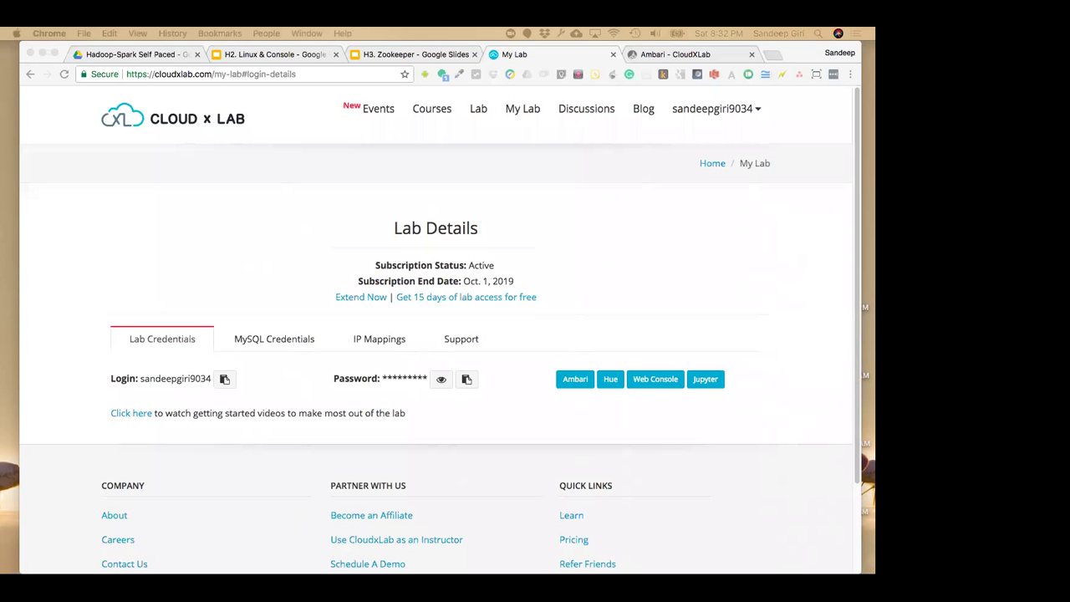
Bring the Chrome window with CloudxLab's Lab Details credentials page into focus
{"action": "left_click", "coordinate": [242, 387]}
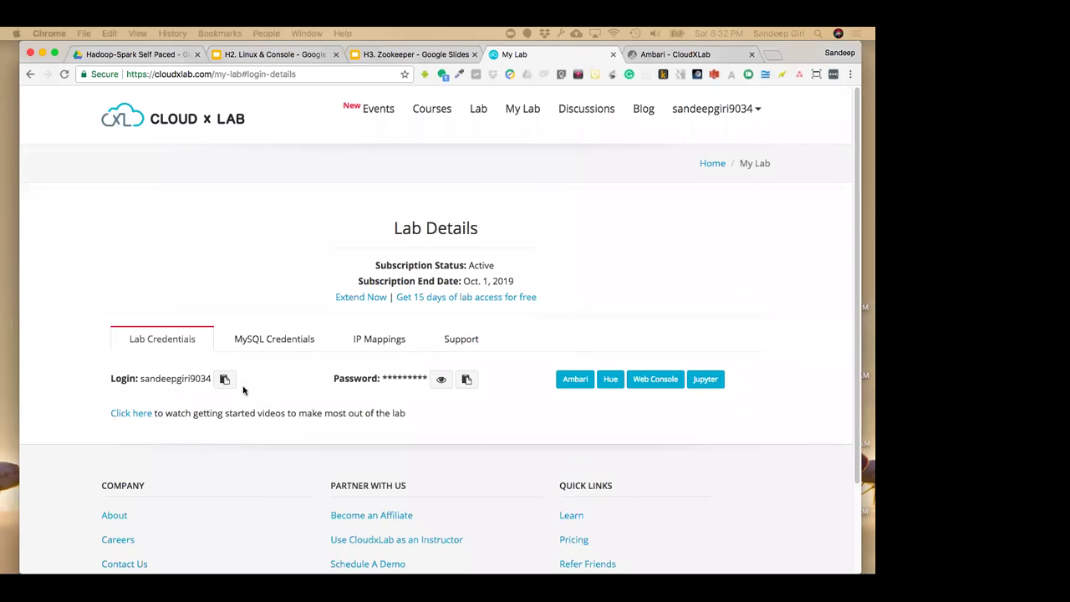
Select the lab login name on Lab Details and copy it with the Login copy icon
{"action": "double_click", "coordinate": [172, 378]}
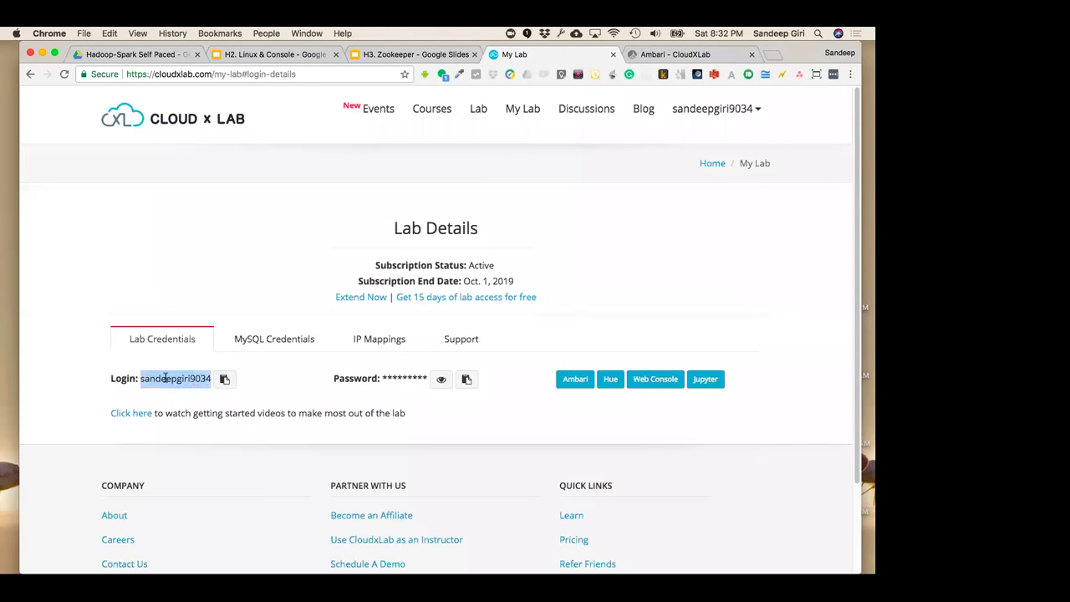
{"action": "left_click", "coordinate": [224, 381]}
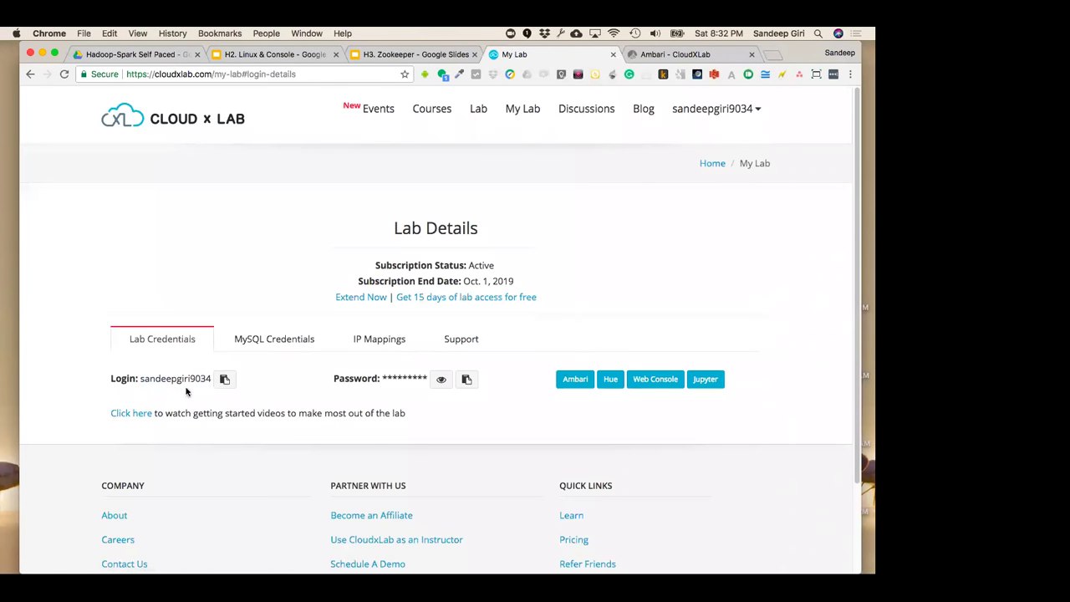
{"action": "double_click", "coordinate": [188, 378]}
{"action": "left_click", "coordinate": [224, 380]}
{"action": "double_click", "coordinate": [175, 381]}
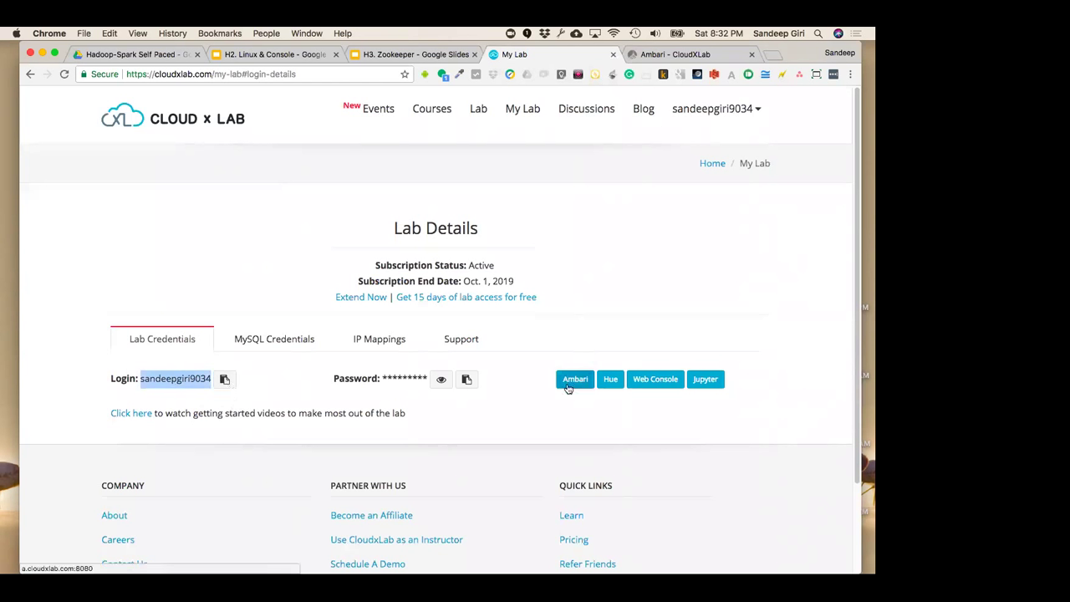
Switch back to the Ambari - CloudXLab cluster dashboard tab
{"action": "left_click", "coordinate": [662, 56]}
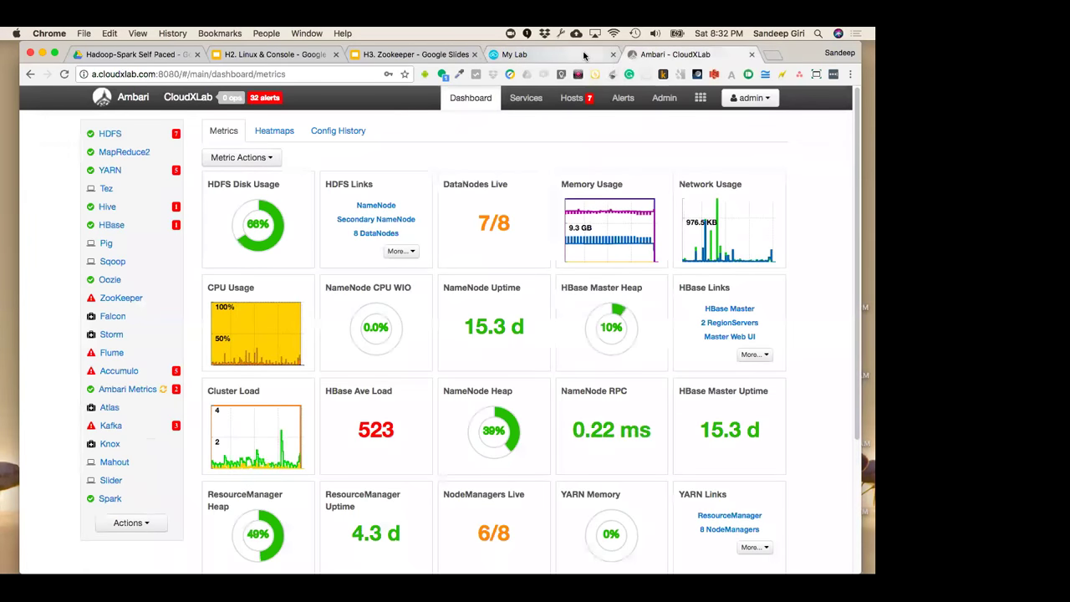
{"action": "left_click", "coordinate": [581, 55]}
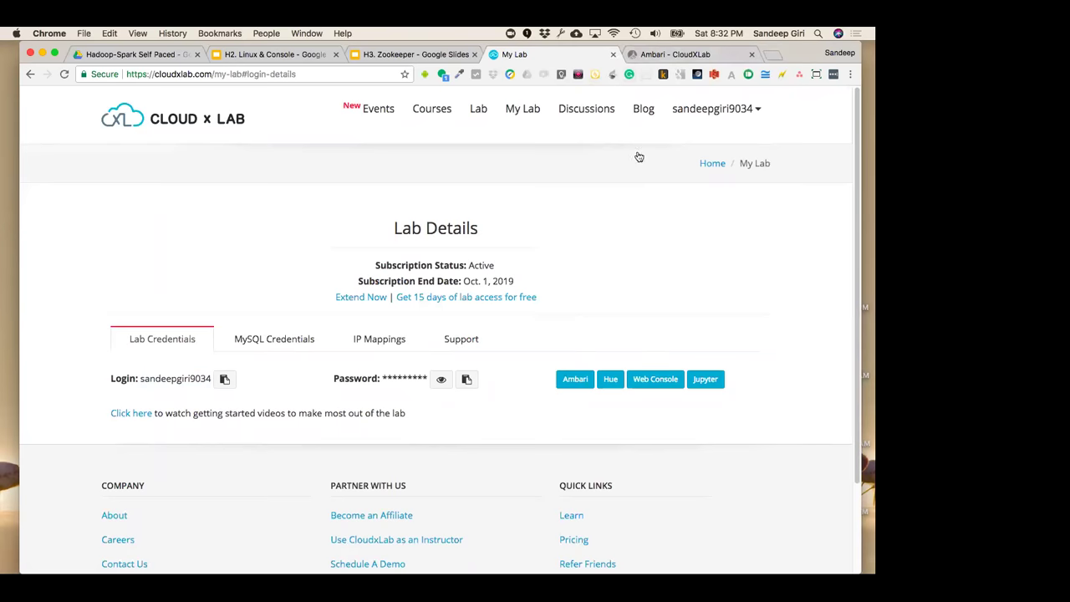
{"action": "left_click", "coordinate": [726, 59]}
Sign out of Ambari's admin account and close the Ambari tab
{"action": "left_click", "coordinate": [751, 98]}
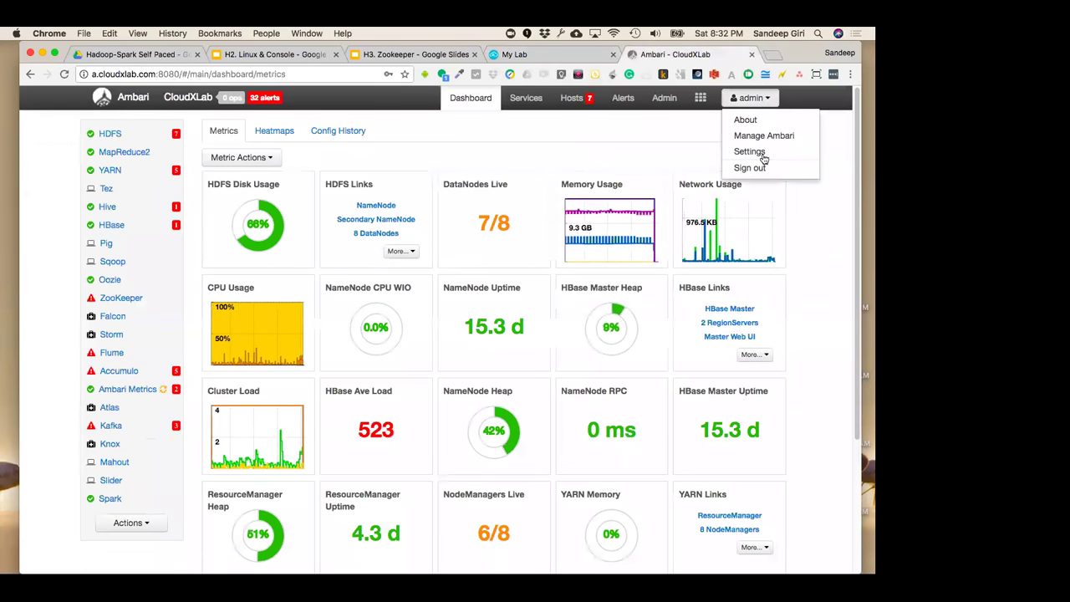
{"action": "left_click", "coordinate": [750, 168]}
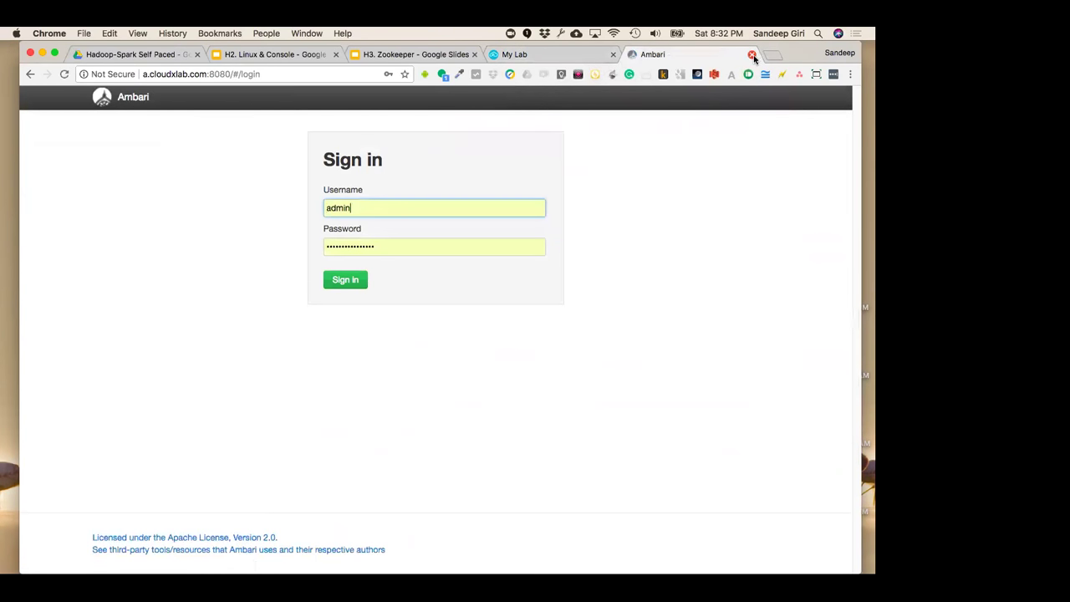
{"action": "left_click", "coordinate": [752, 54]}
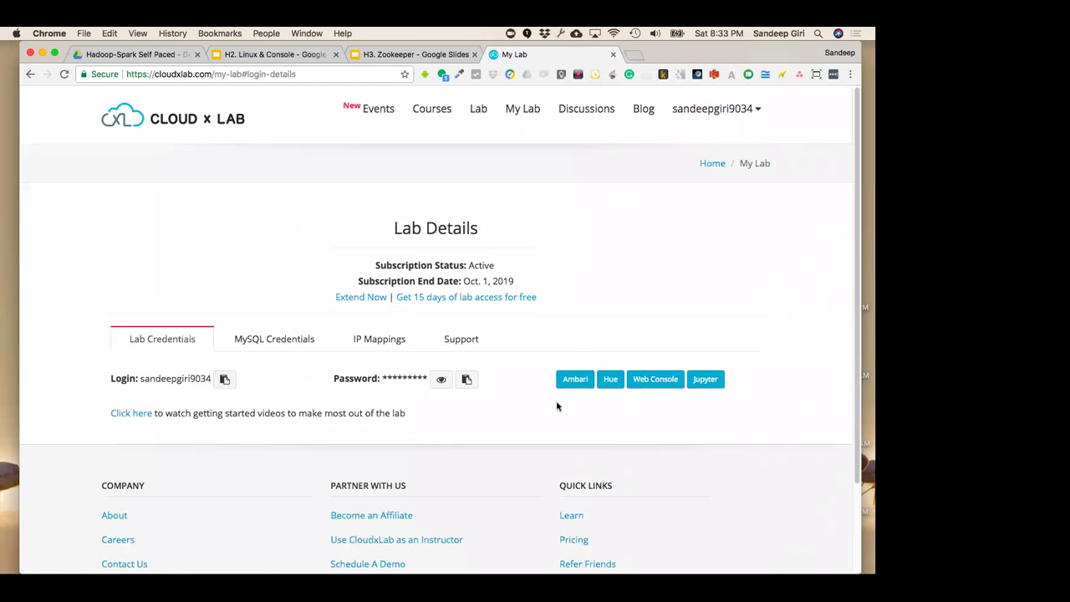
Relaunch Ambari from My Lab's tools and copy the lab login name again
{"action": "left_click", "coordinate": [571, 378]}
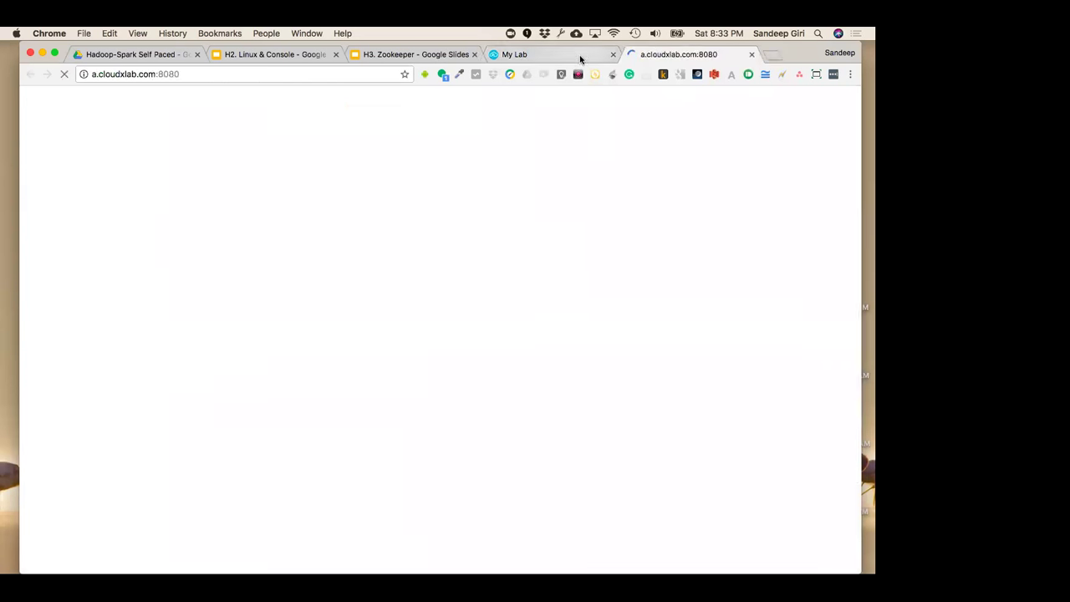
{"action": "left_click", "coordinate": [580, 54]}
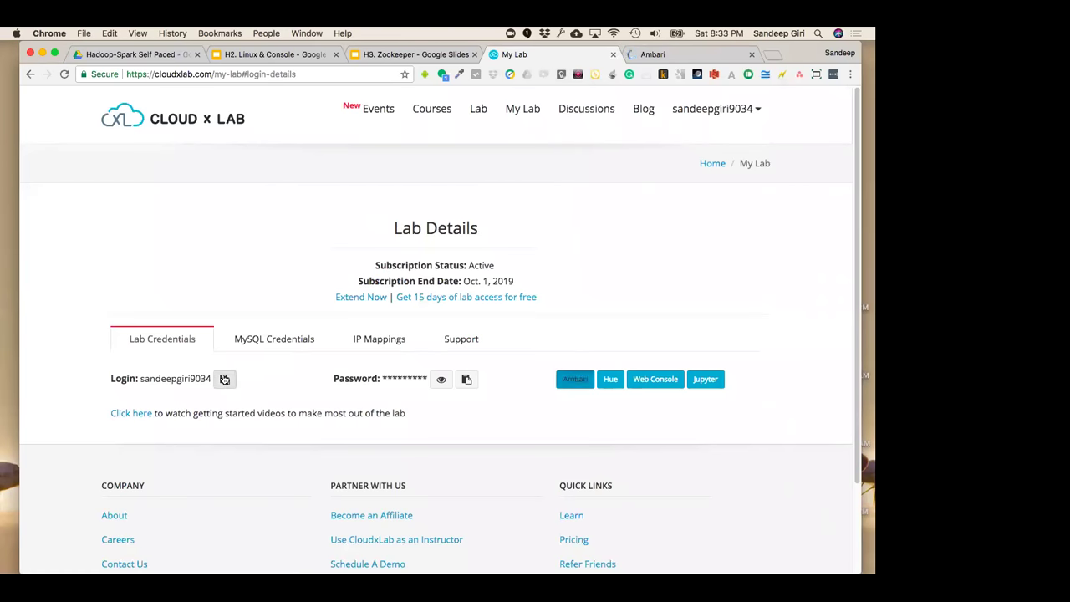
{"action": "left_click", "coordinate": [224, 379]}
Replace the autofilled admin username on Ambari's sign-in form with the copied lab login
{"action": "left_click", "coordinate": [644, 55]}
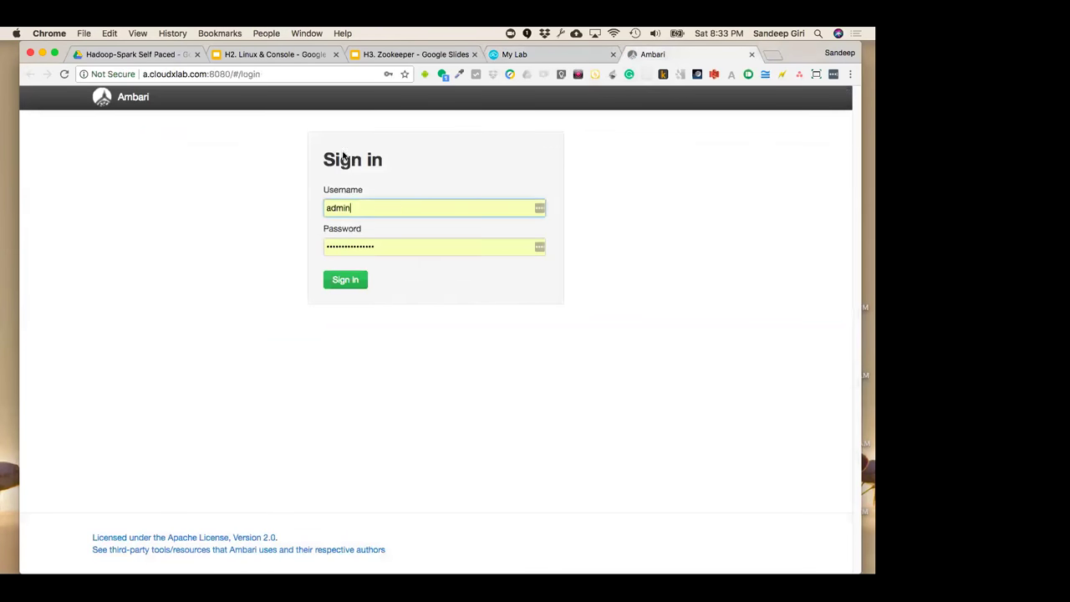
{"action": "double_click", "coordinate": [403, 212]}
{"action": "key", "text": "super+v"}
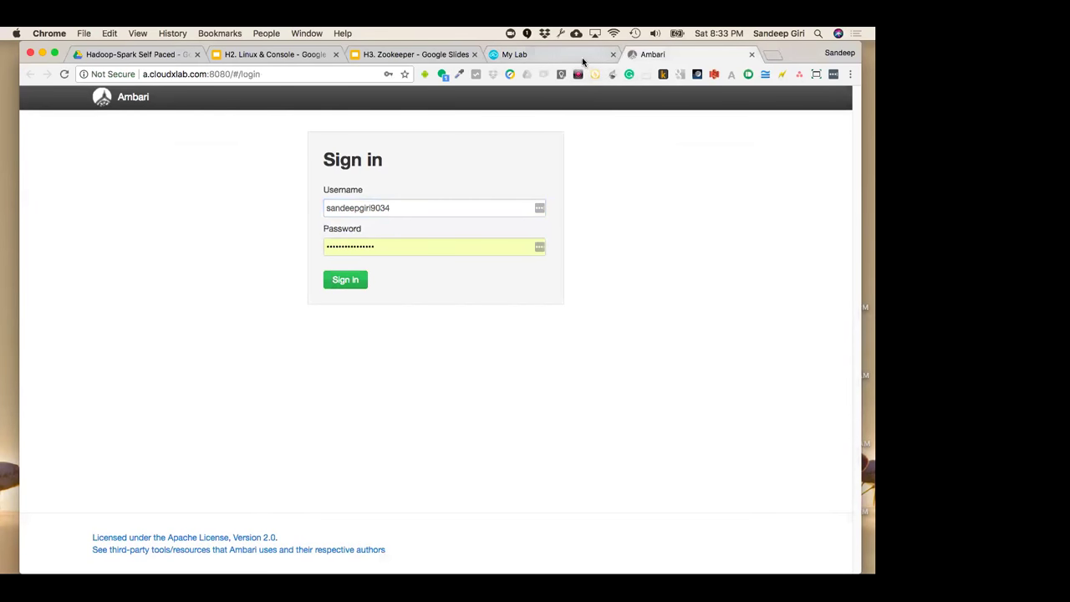
Copy the lab password from My Lab and paste it into Ambari's Password field
{"action": "left_click", "coordinate": [543, 54]}
{"action": "left_click", "coordinate": [466, 379]}
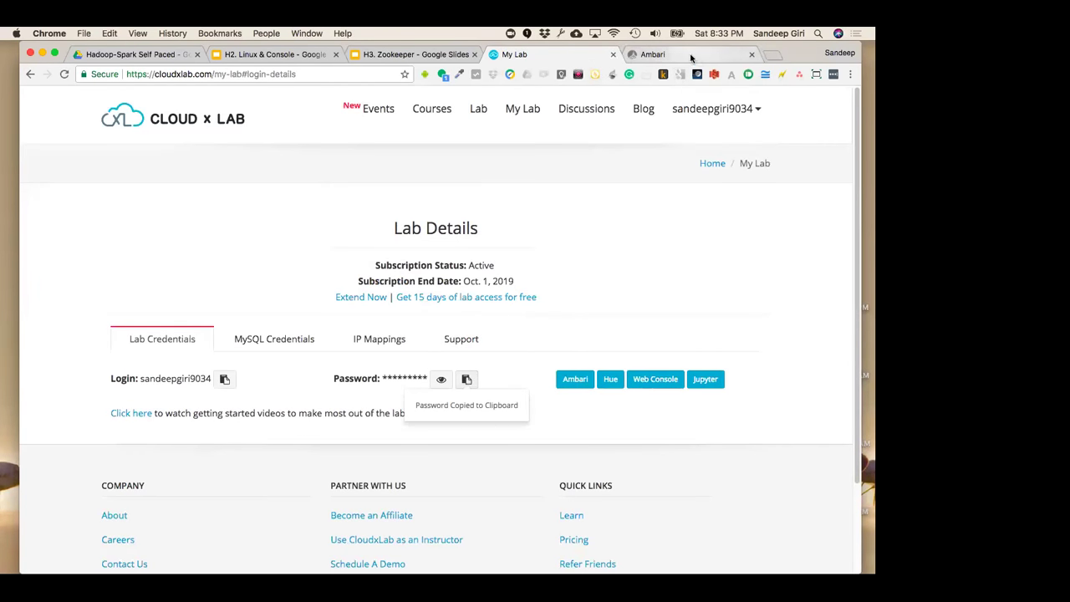
{"action": "left_click", "coordinate": [692, 55]}
{"action": "double_click", "coordinate": [456, 246]}
{"action": "key", "text": "super+v"}
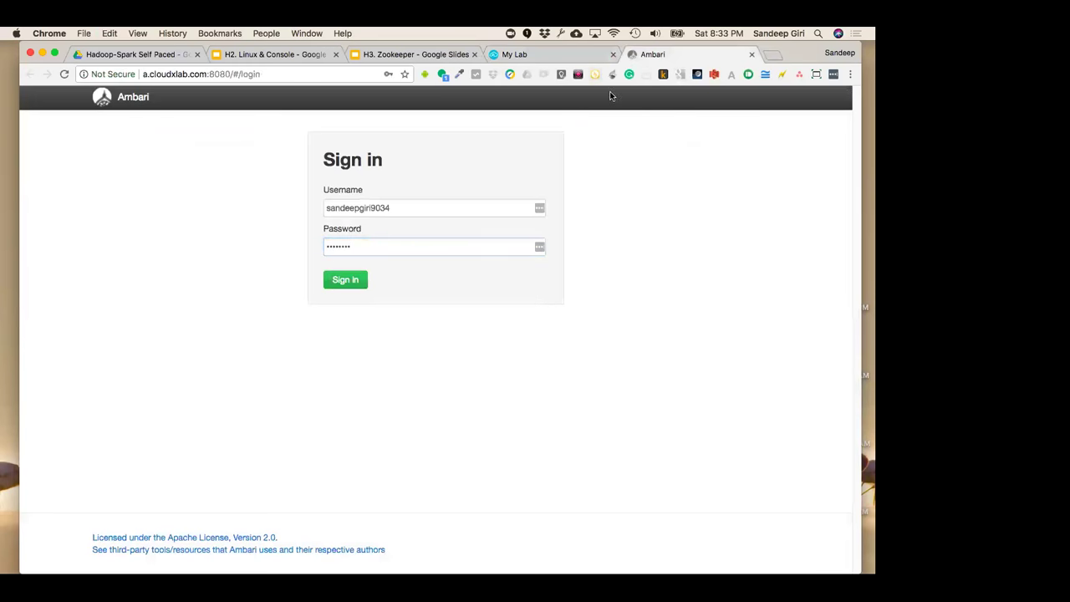
{"action": "left_click", "coordinate": [446, 209]}
{"action": "left_click", "coordinate": [359, 285]}
Sign in to Ambari with the saved admin login, then return to the Ambari tab after checking My Lab
{"action": "left_click", "coordinate": [435, 215]}
{"action": "left_click", "coordinate": [425, 227]}
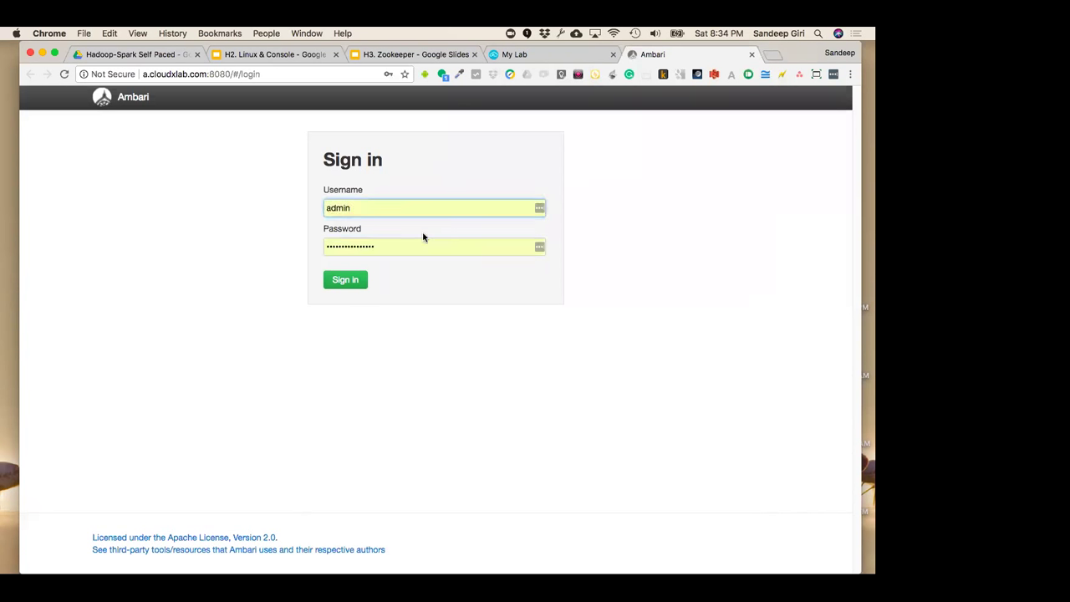
{"action": "left_click", "coordinate": [350, 283]}
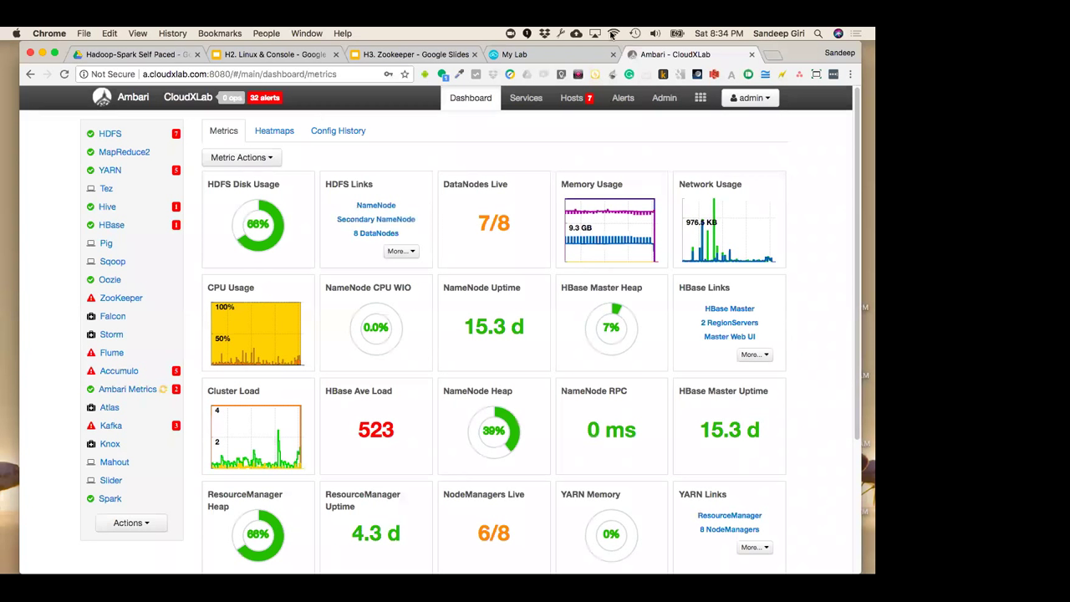
{"action": "left_click", "coordinate": [555, 55]}
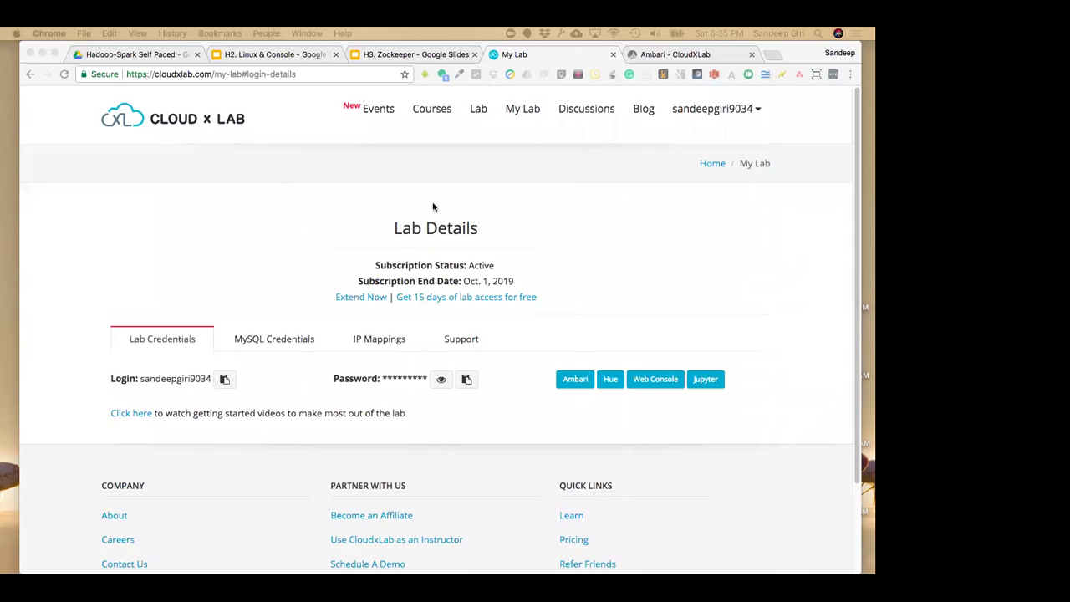
{"action": "left_click", "coordinate": [685, 55]}
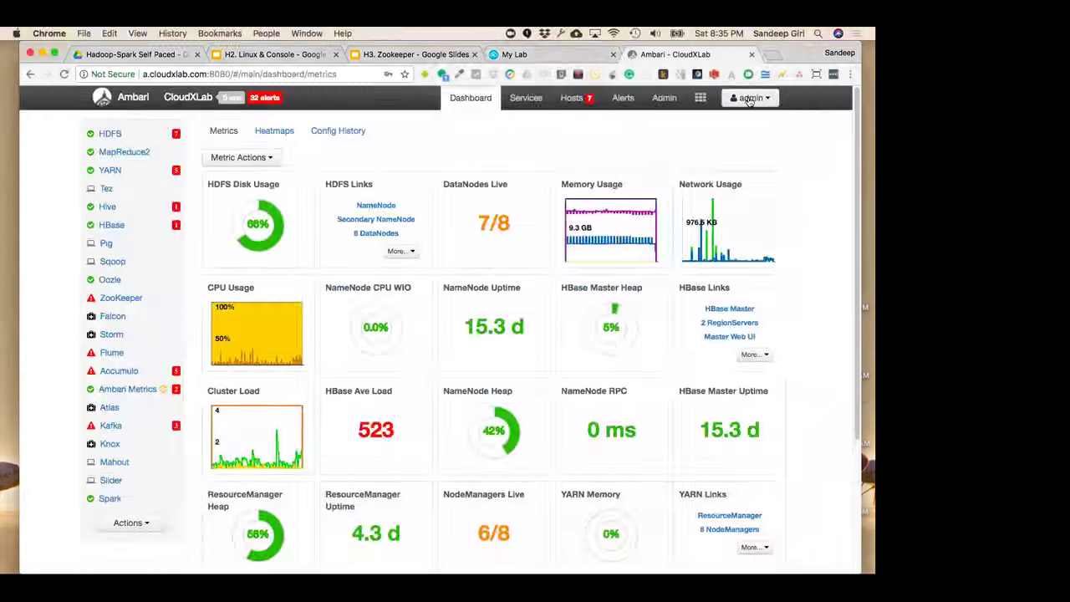
{"action": "left_click", "coordinate": [750, 98]}
Under Manage Ambari > Users, filter by the student's username and open that account's details
{"action": "left_click", "coordinate": [748, 136]}
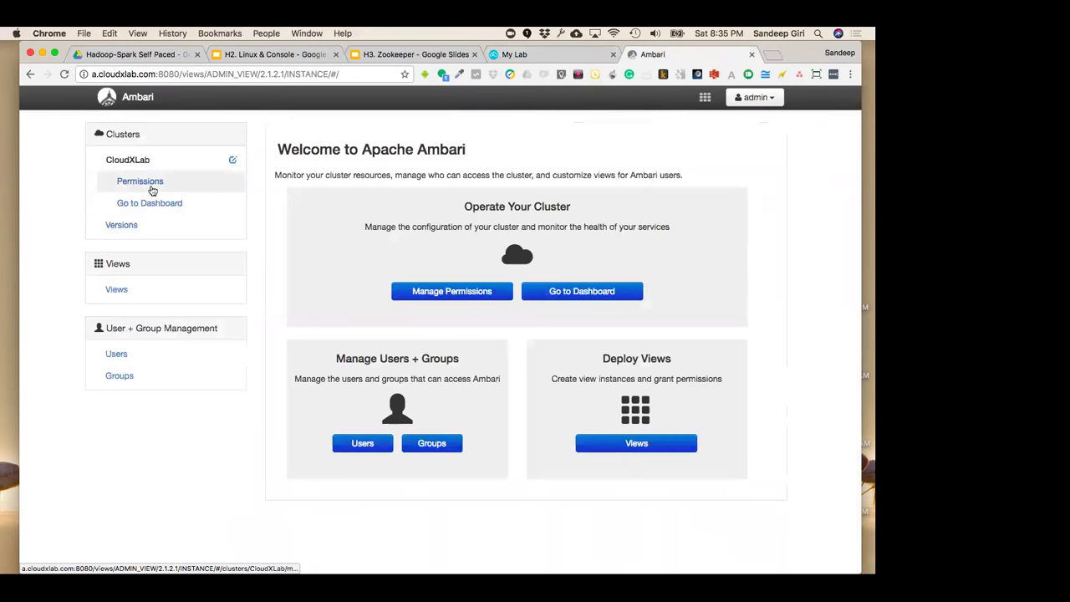
{"action": "left_click", "coordinate": [389, 443]}
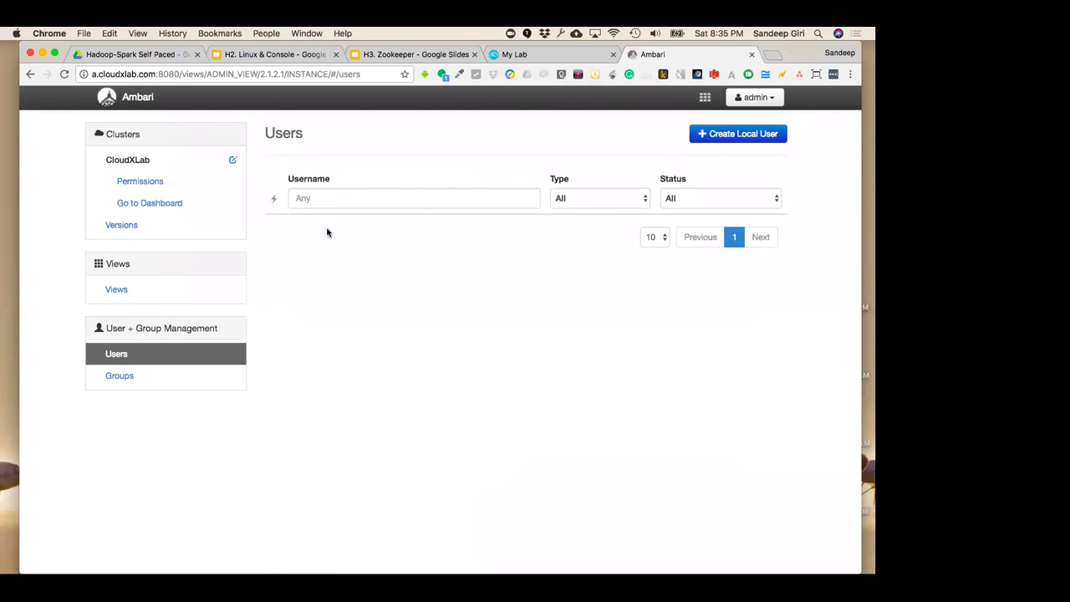
{"action": "left_click", "coordinate": [330, 200]}
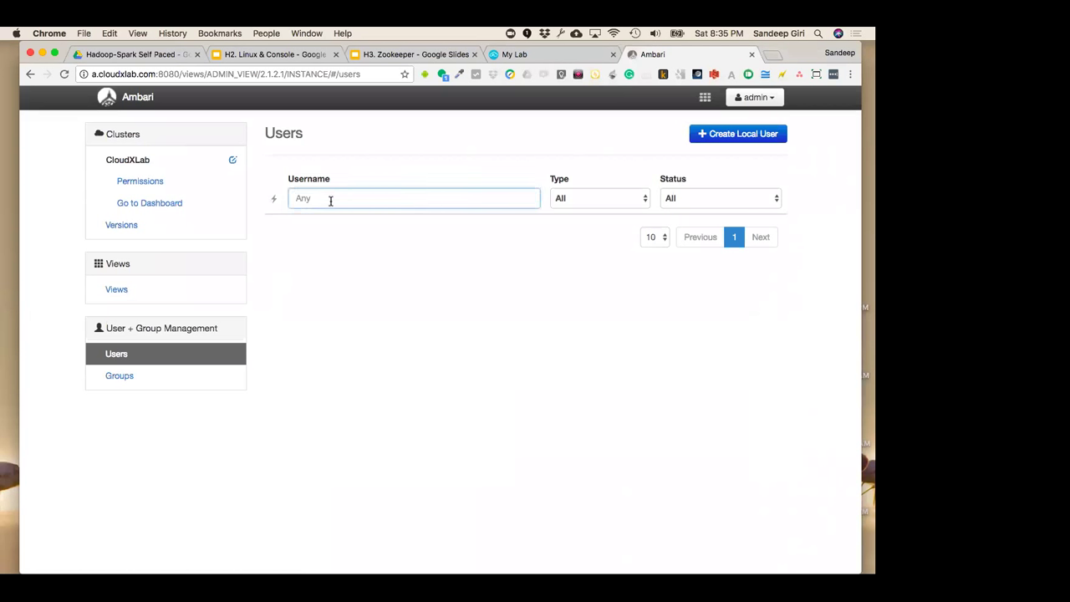
{"action": "type", "text": "al"}
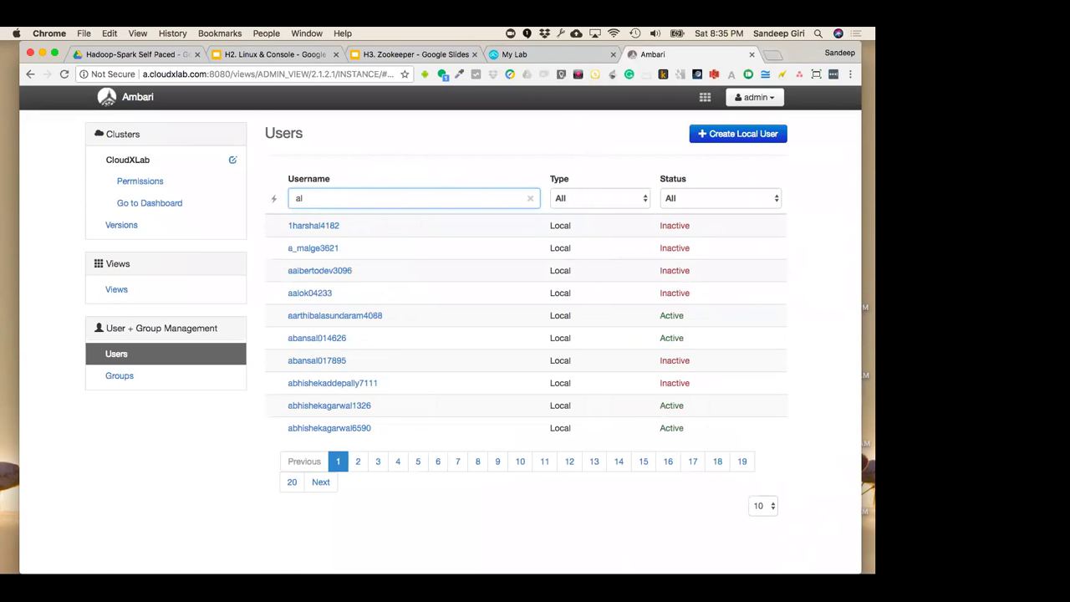
{"action": "type", "text": "lwy"}
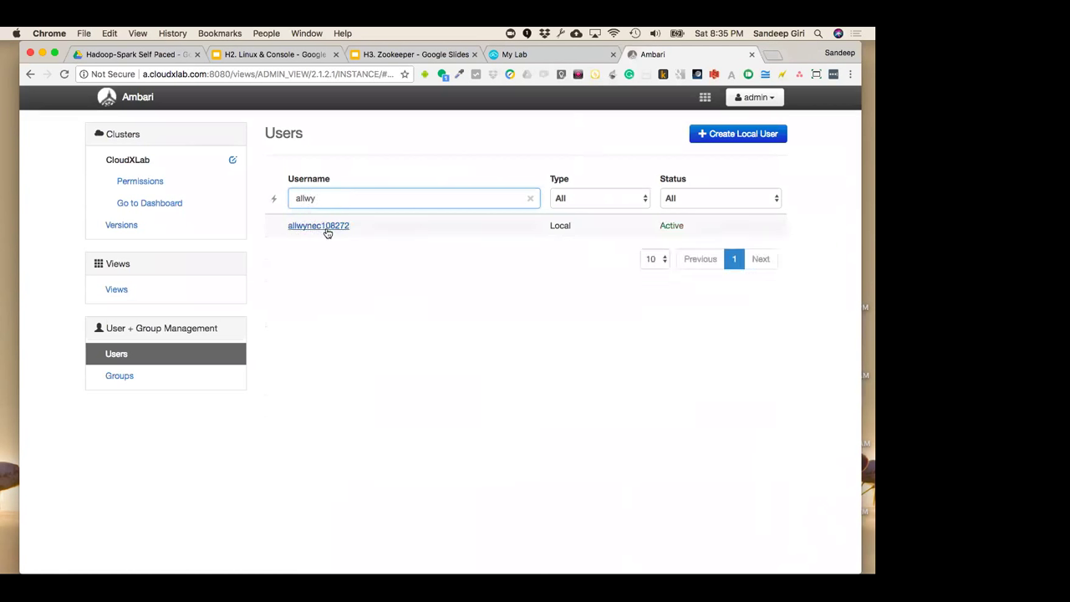
{"action": "left_click", "coordinate": [327, 227]}
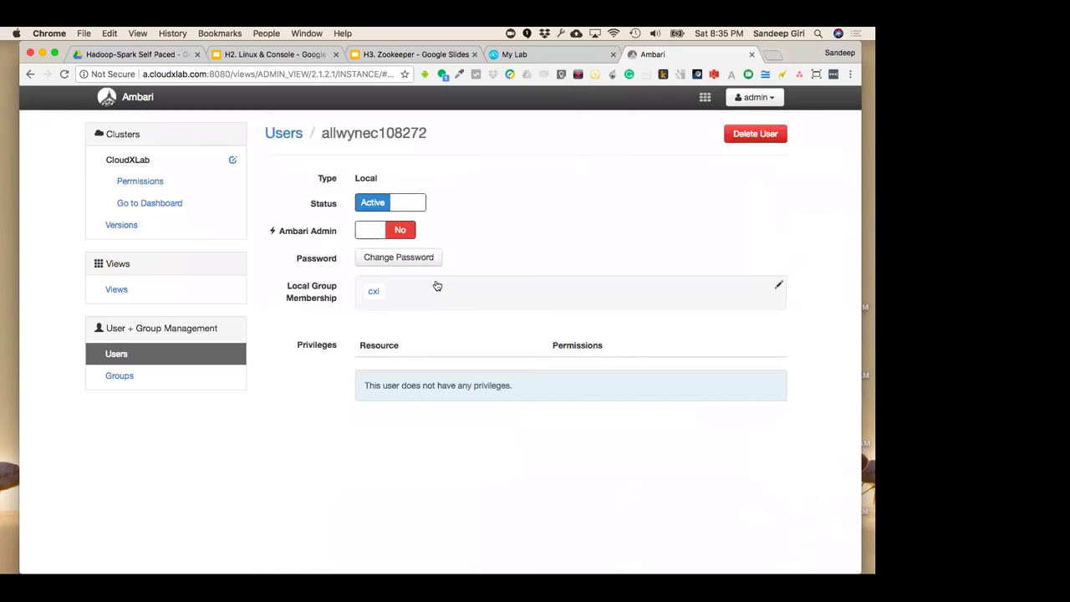
Begin a Change Password with the saved admin password, then cancel it
{"action": "left_click", "coordinate": [424, 259]}
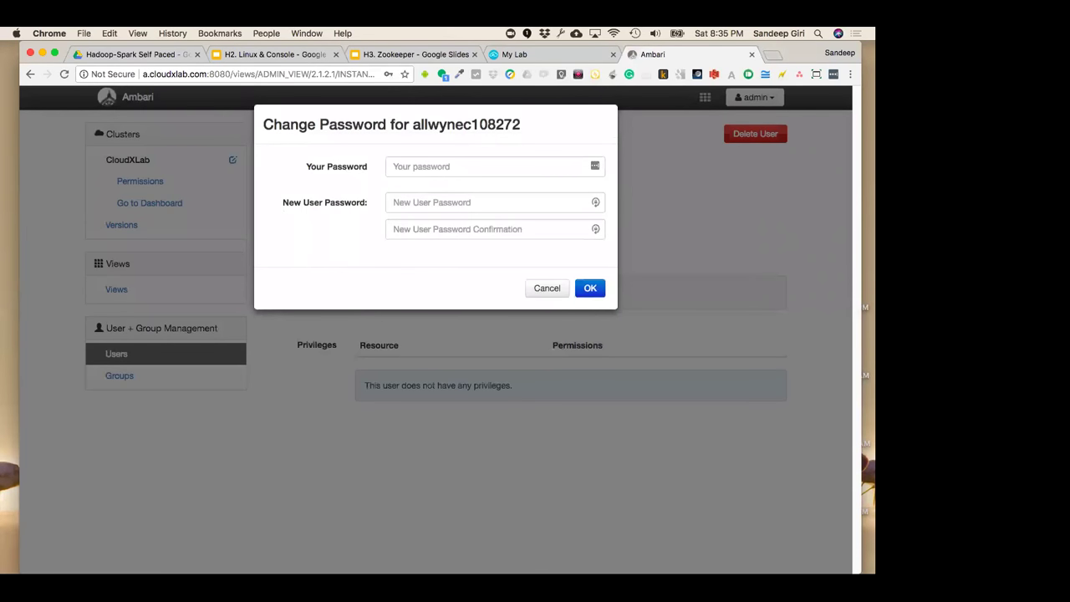
{"action": "left_click", "coordinate": [422, 167]}
{"action": "left_click", "coordinate": [444, 201]}
{"action": "left_click", "coordinate": [444, 203]}
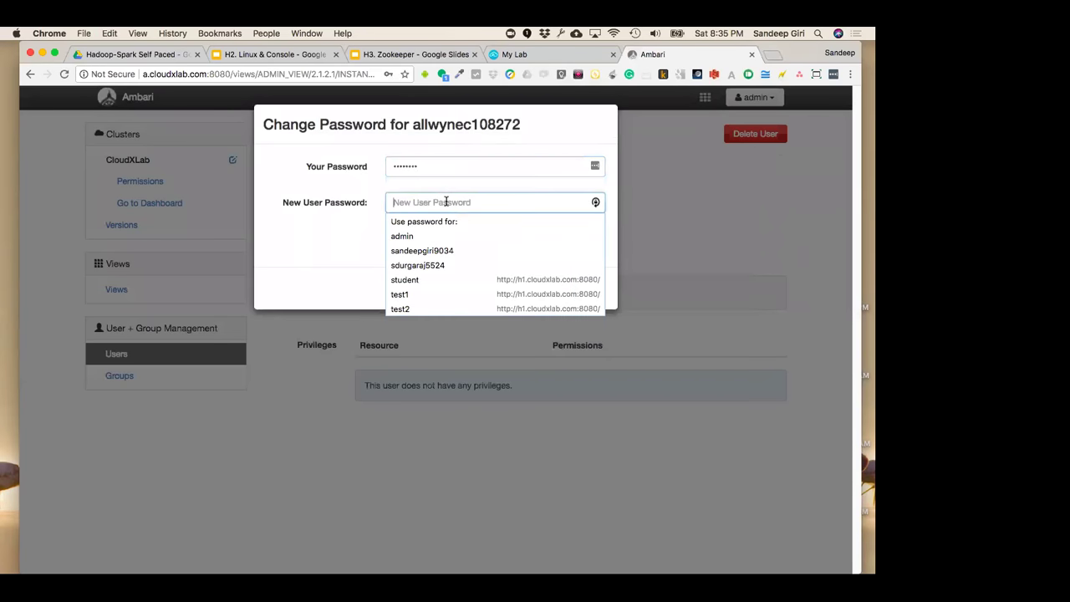
{"action": "left_click", "coordinate": [369, 216]}
{"action": "left_click", "coordinate": [539, 288]}
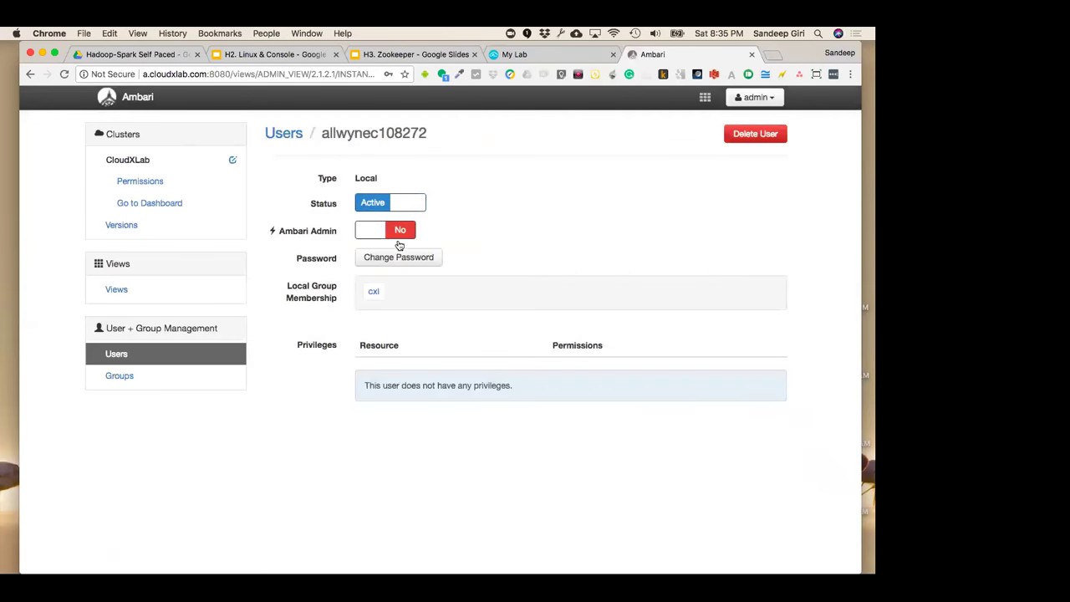
Change the user's password: admin password, new password pasted twice, OK, Chrome prompt dismissed
{"action": "left_click", "coordinate": [406, 259]}
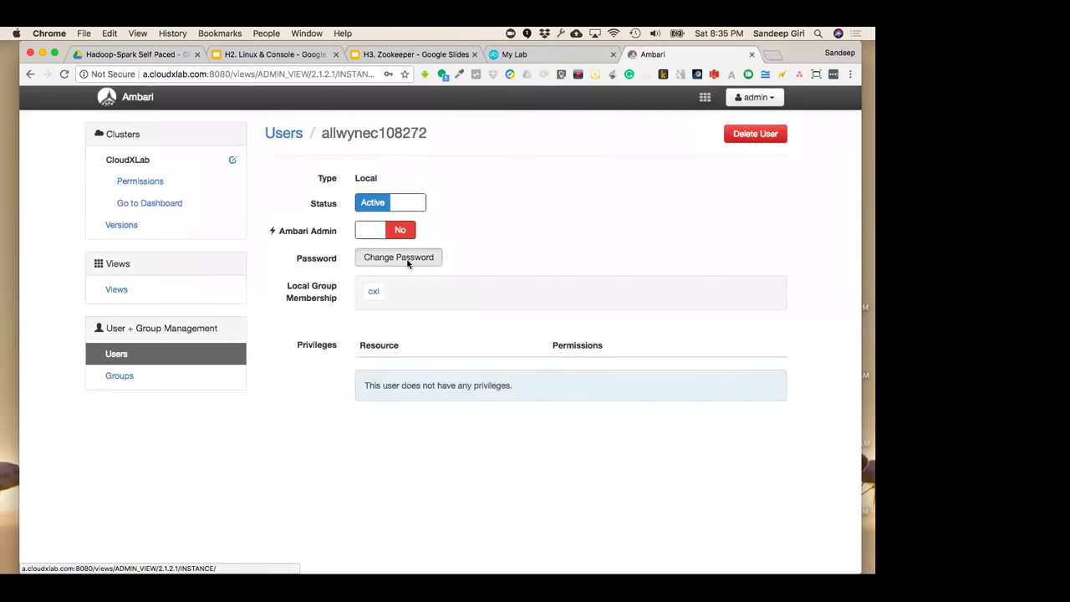
{"action": "left_click", "coordinate": [435, 161]}
{"action": "left_click", "coordinate": [432, 201]}
{"action": "left_click", "coordinate": [410, 200]}
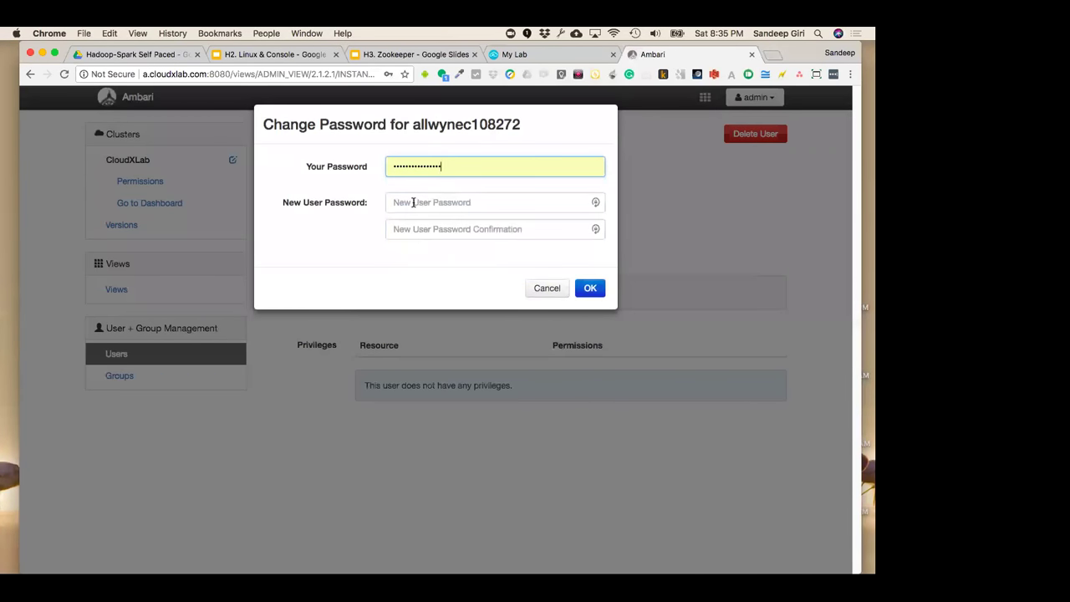
{"action": "key", "text": "super+v"}
{"action": "left_click", "coordinate": [429, 229]}
{"action": "key", "text": "super+v"}
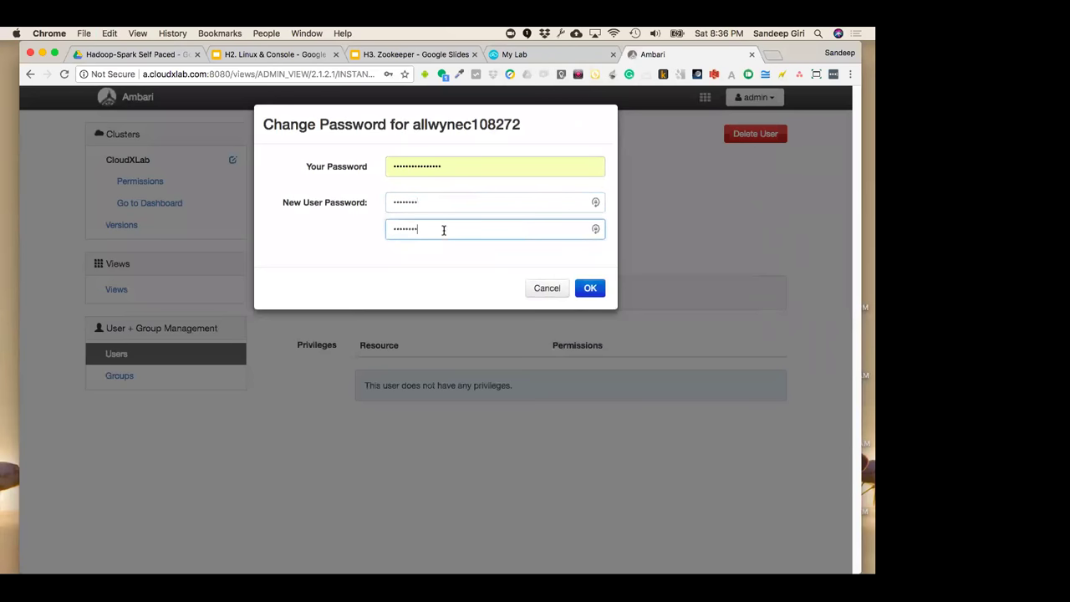
{"action": "left_click", "coordinate": [590, 288]}
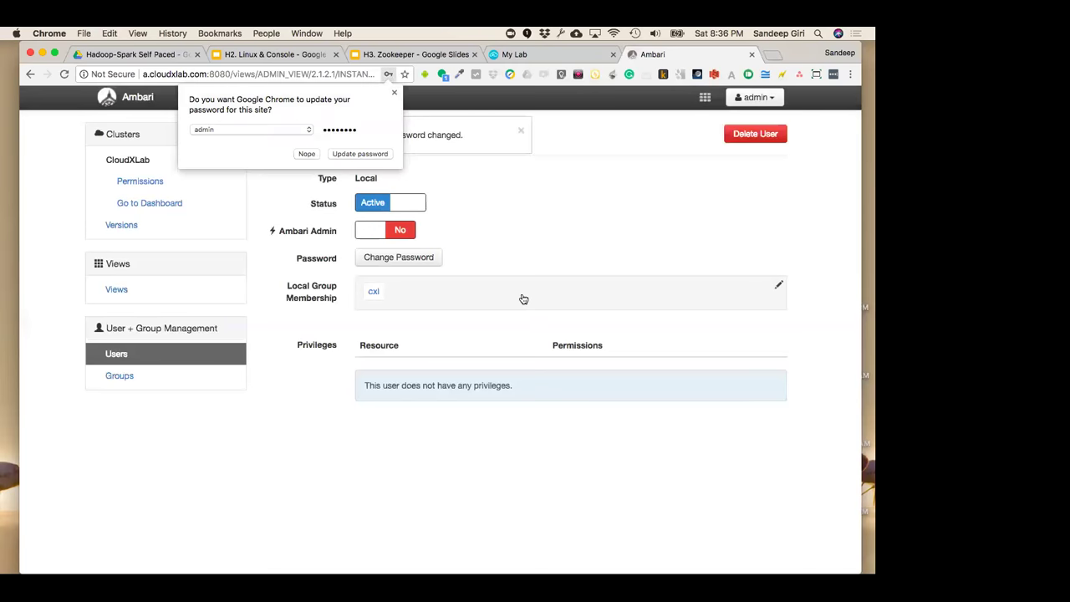
{"action": "left_click", "coordinate": [395, 92]}
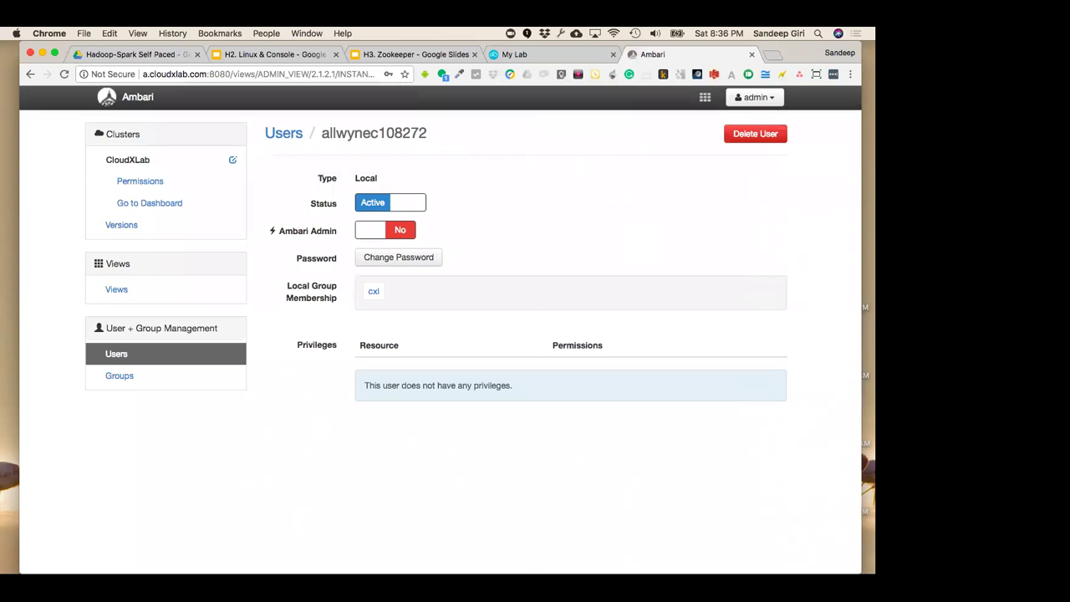
Back in Users, filter by the second student's pasted username and open that account
{"action": "left_click", "coordinate": [30, 73]}
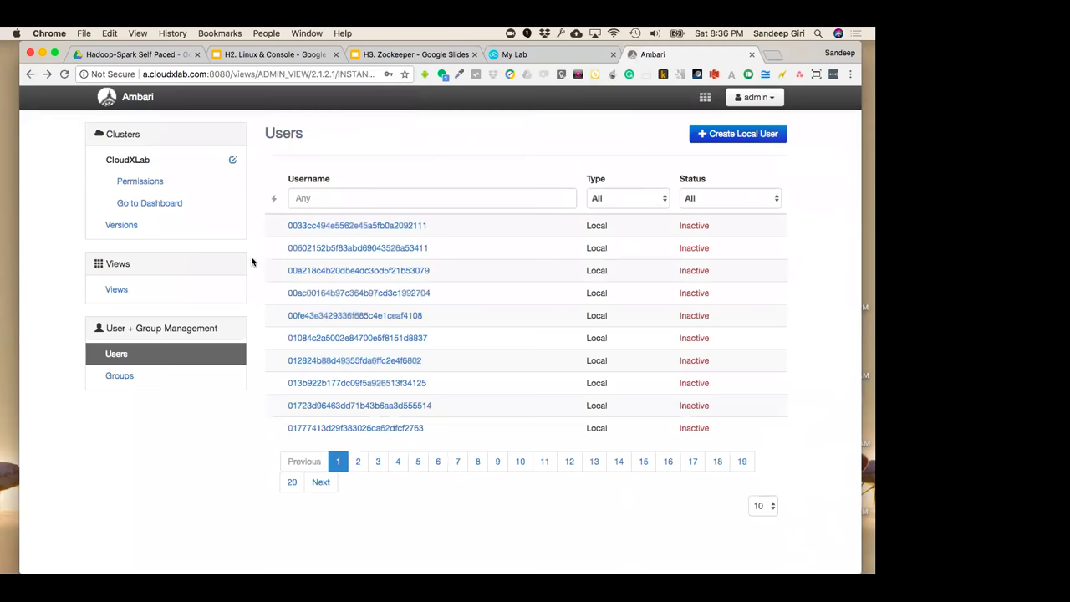
{"action": "left_click", "coordinate": [368, 198]}
{"action": "type", "text": "ravi"}
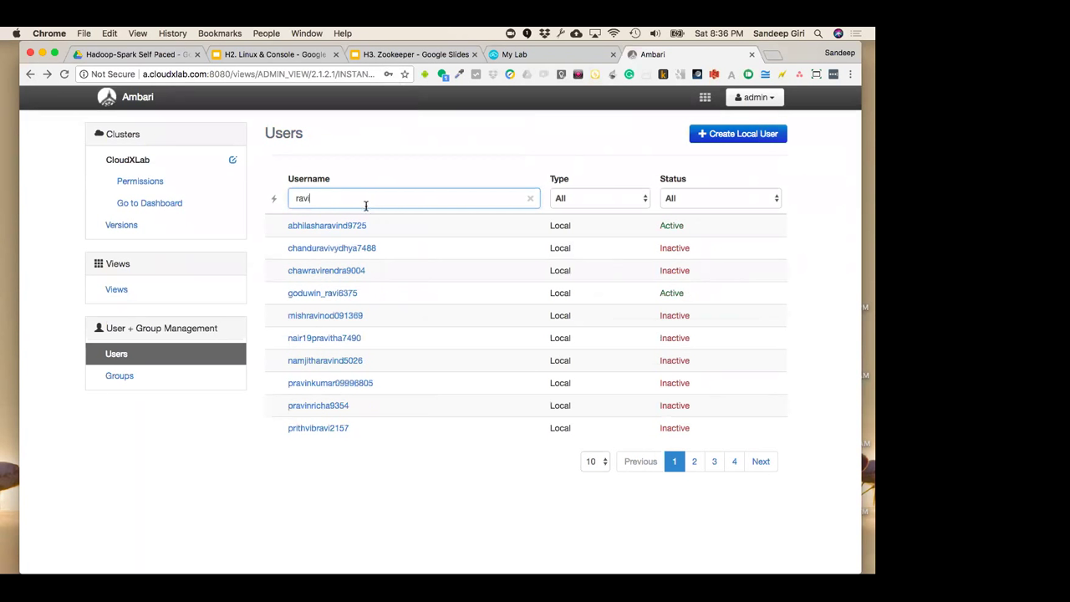
{"action": "key", "text": "super+Tab"}
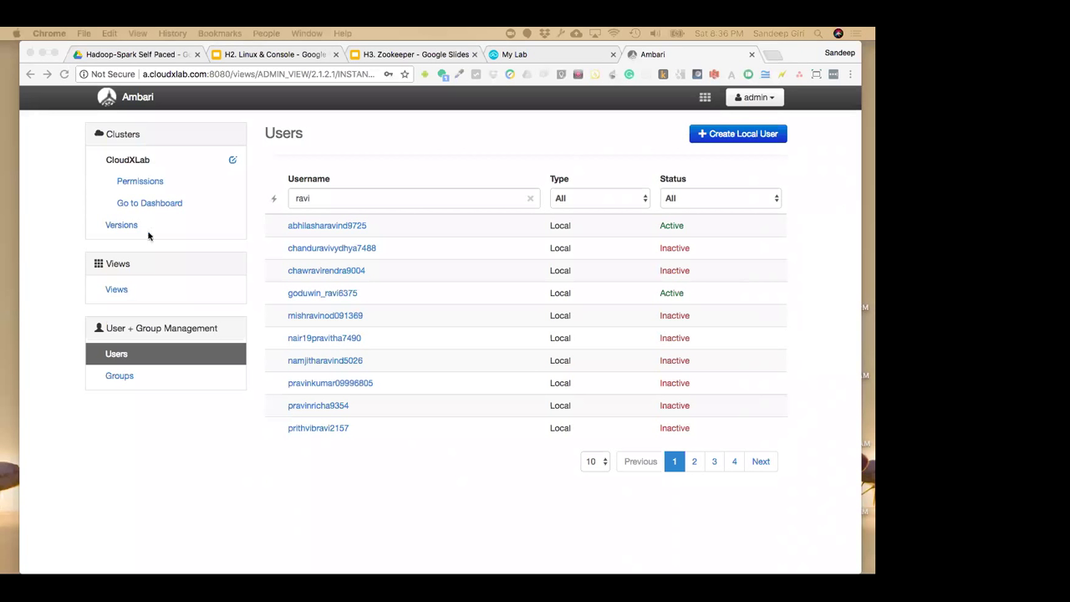
{"action": "double_click", "coordinate": [310, 202]}
{"action": "key", "text": "super+v"}
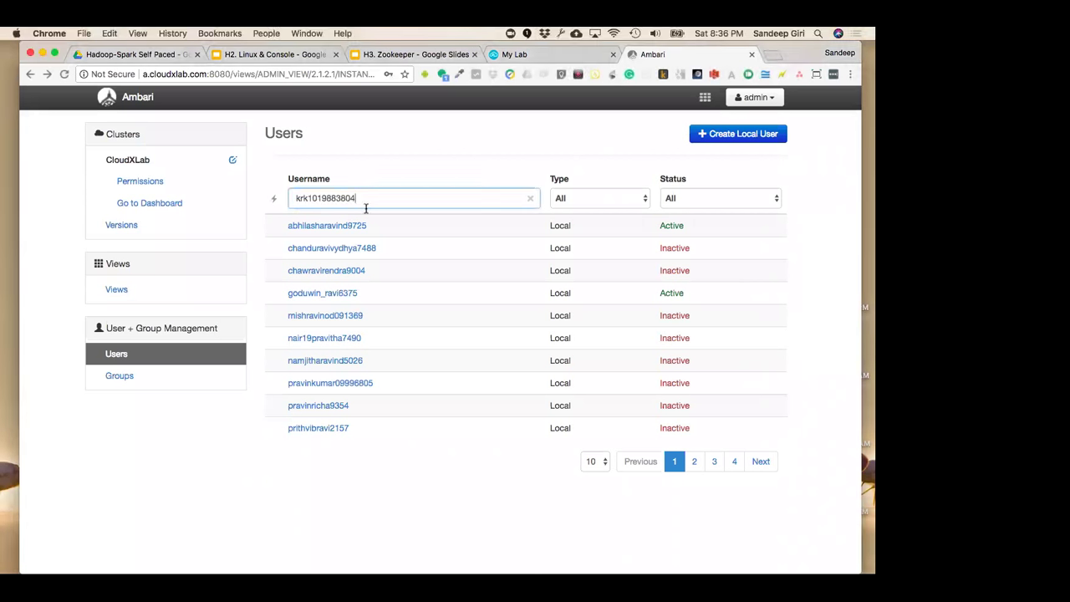
{"action": "left_click", "coordinate": [338, 225]}
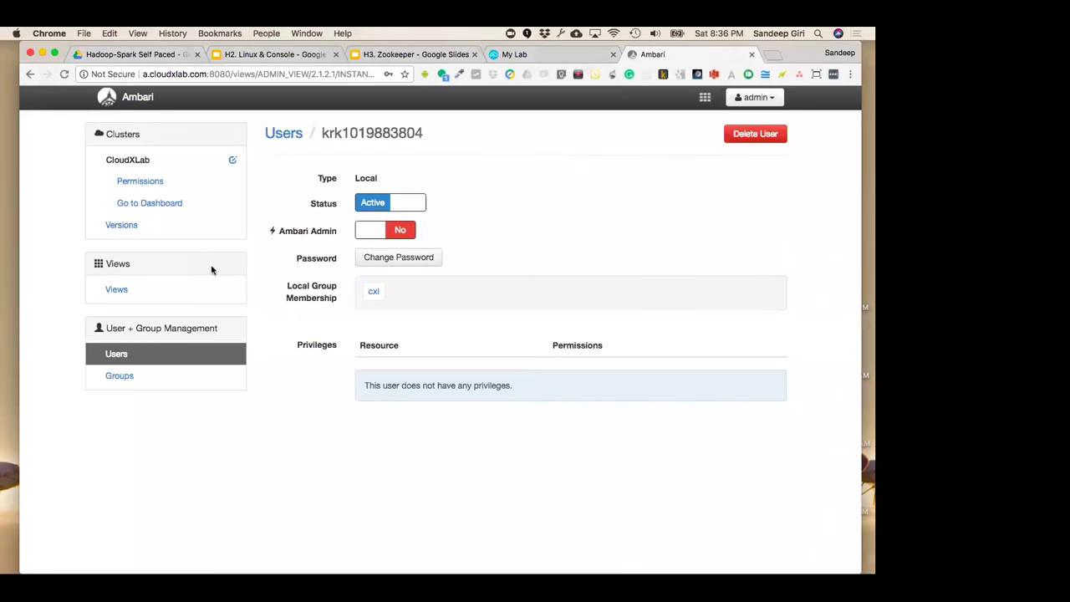
Change that user's password using the saved admin password and a new password entered twice
{"action": "left_click", "coordinate": [395, 259]}
{"action": "left_click", "coordinate": [437, 172]}
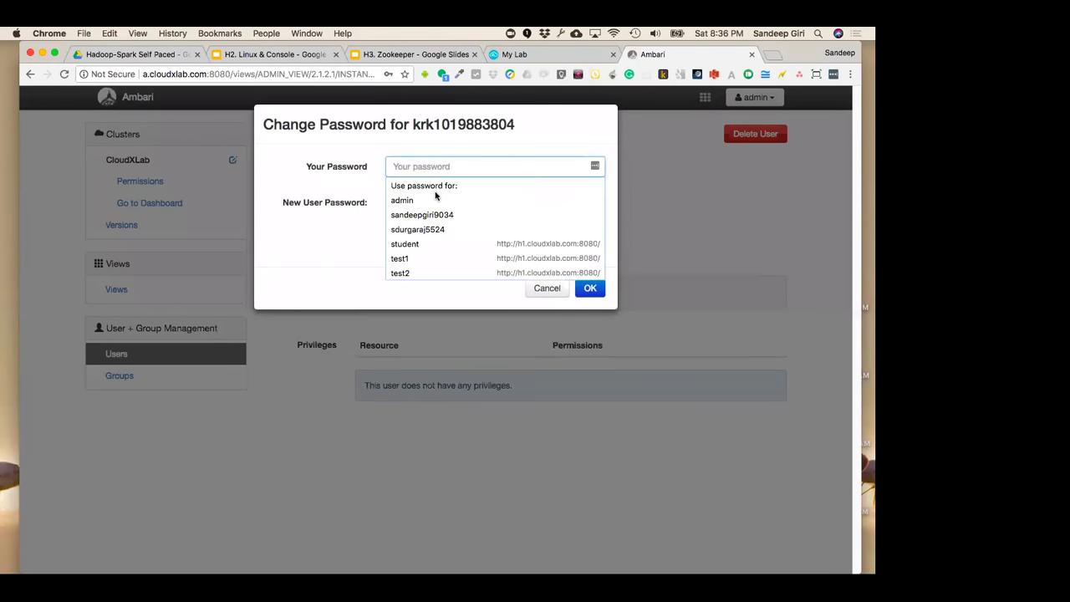
{"action": "left_click", "coordinate": [434, 200]}
{"action": "left_click", "coordinate": [419, 205]}
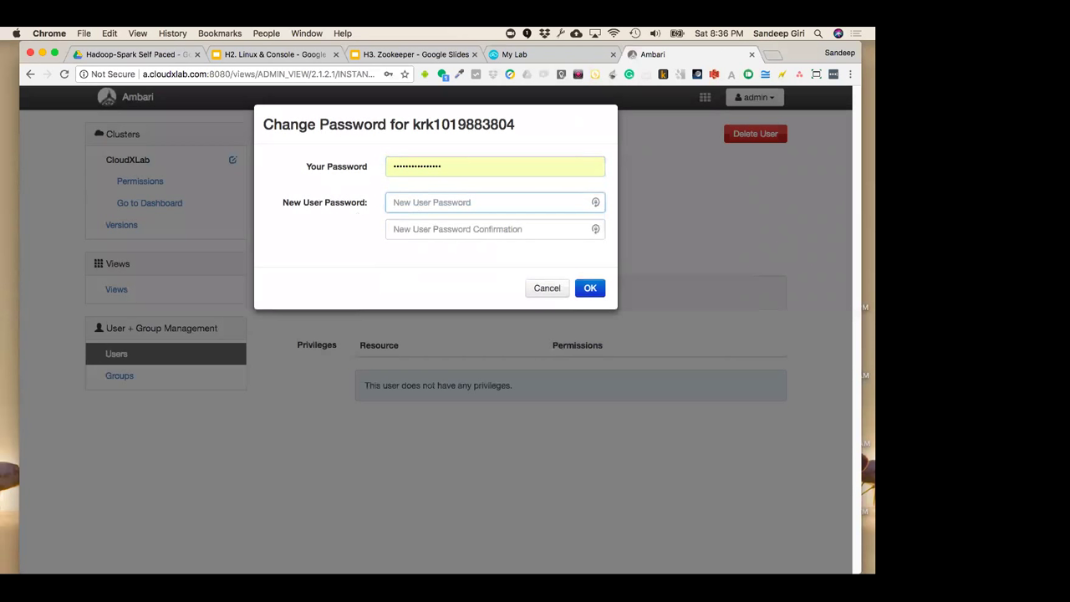
{"action": "type", "text": "********"}
{"action": "left_click", "coordinate": [432, 227]}
{"action": "type", "text": "********"}
{"action": "left_click", "coordinate": [589, 288]}
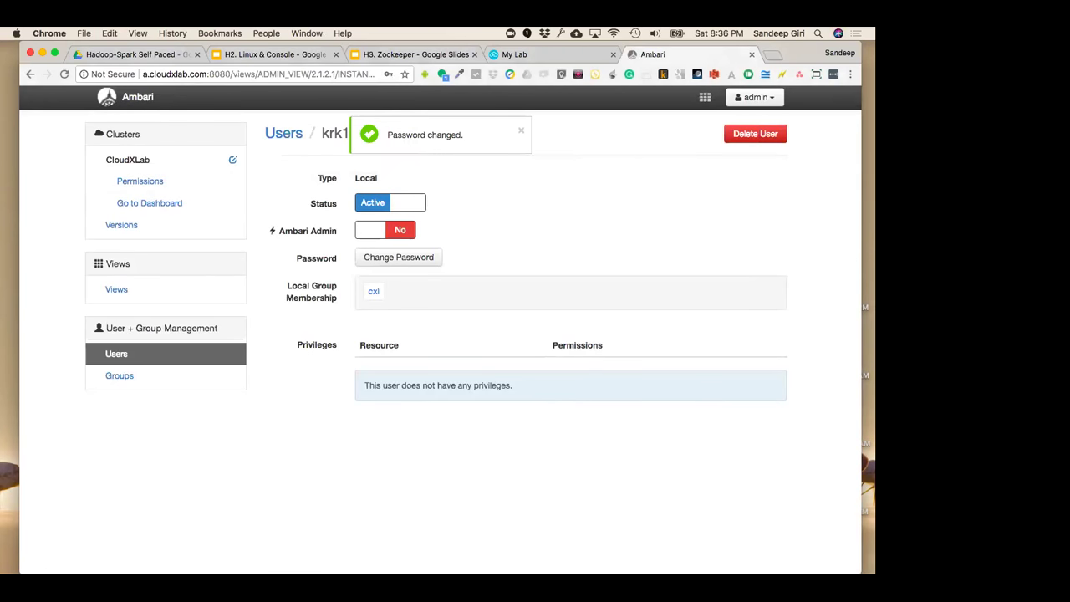
Return to the Welcome to Apache Ambari page via the logo and close the Ambari tab
{"action": "left_click", "coordinate": [138, 98]}
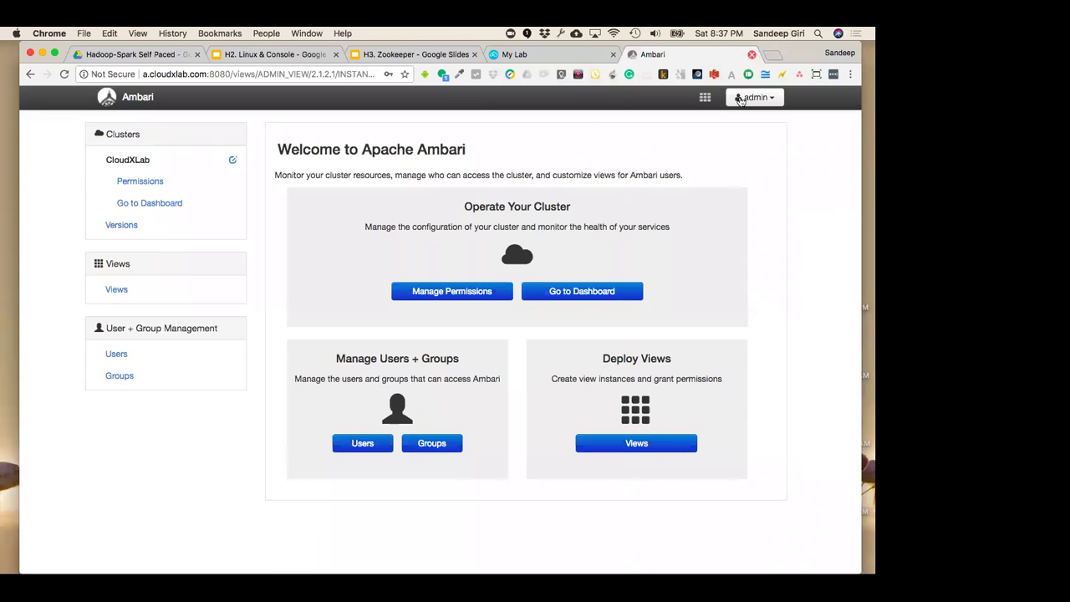
{"action": "left_click", "coordinate": [752, 54]}
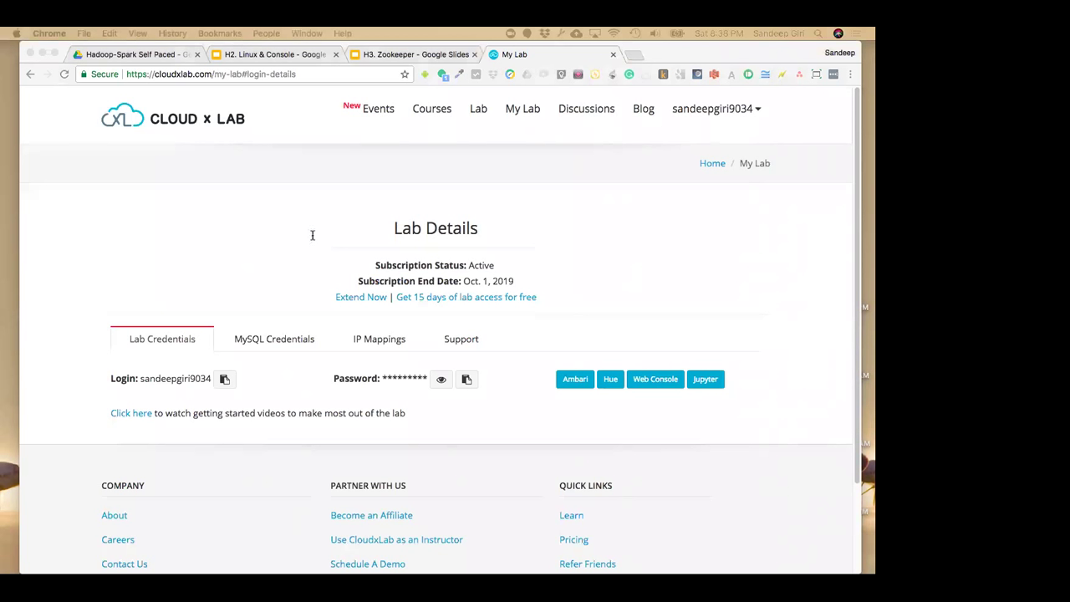
Launch Hue in a new tab from the My Lab page's Lab Credentials tab
{"action": "left_click", "coordinate": [719, 34]}
{"action": "left_click", "coordinate": [719, 33]}
{"action": "left_click", "coordinate": [602, 437]}
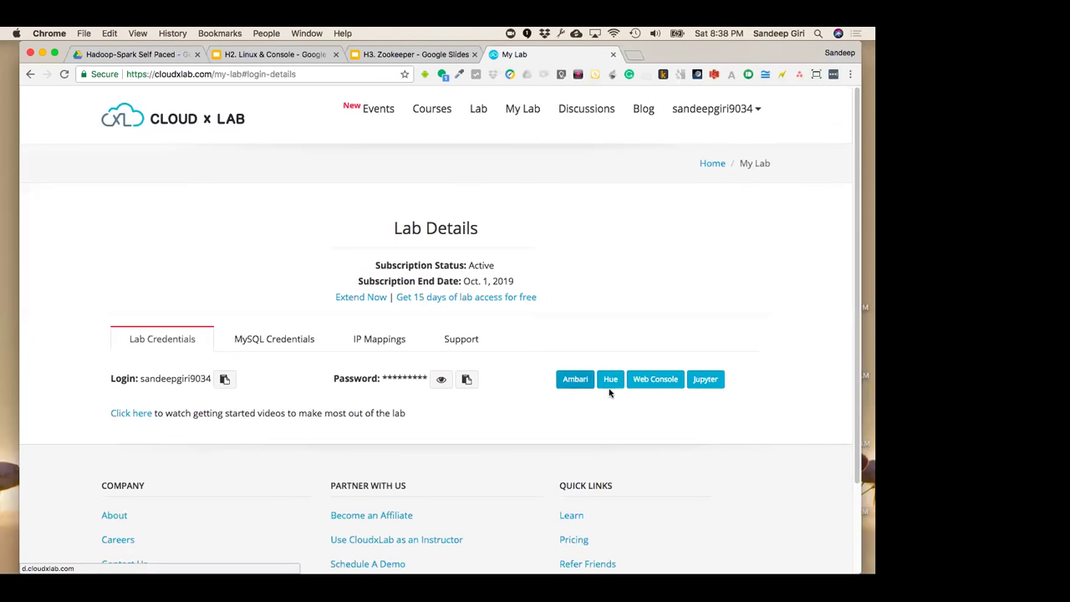
{"action": "left_click", "coordinate": [611, 379]}
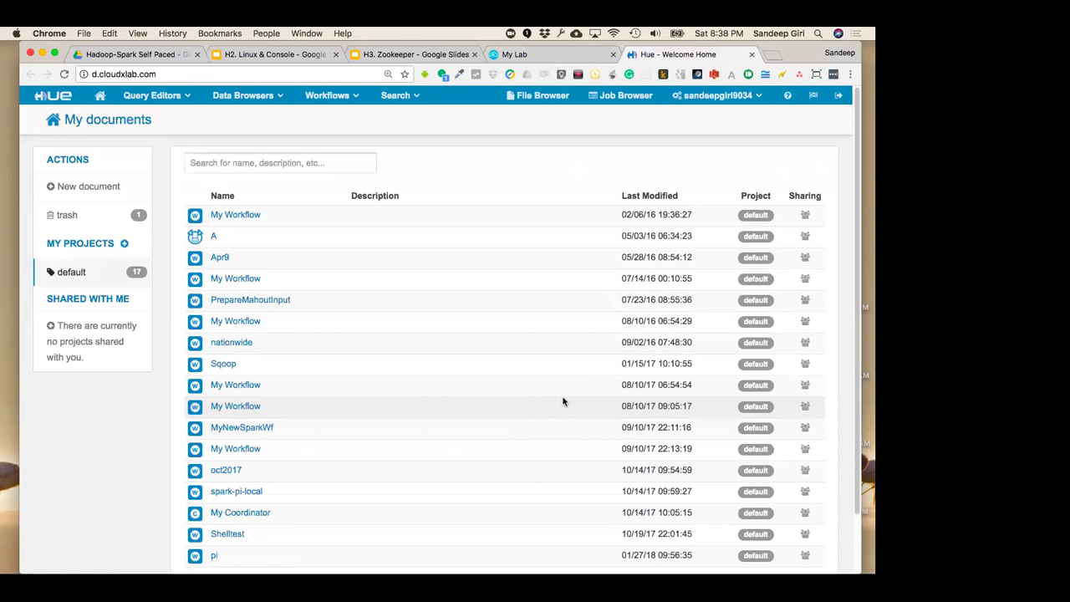
Sign out of Hue and enter the lab login name from My Lab into the sign-in username field
{"action": "left_click", "coordinate": [717, 95]}
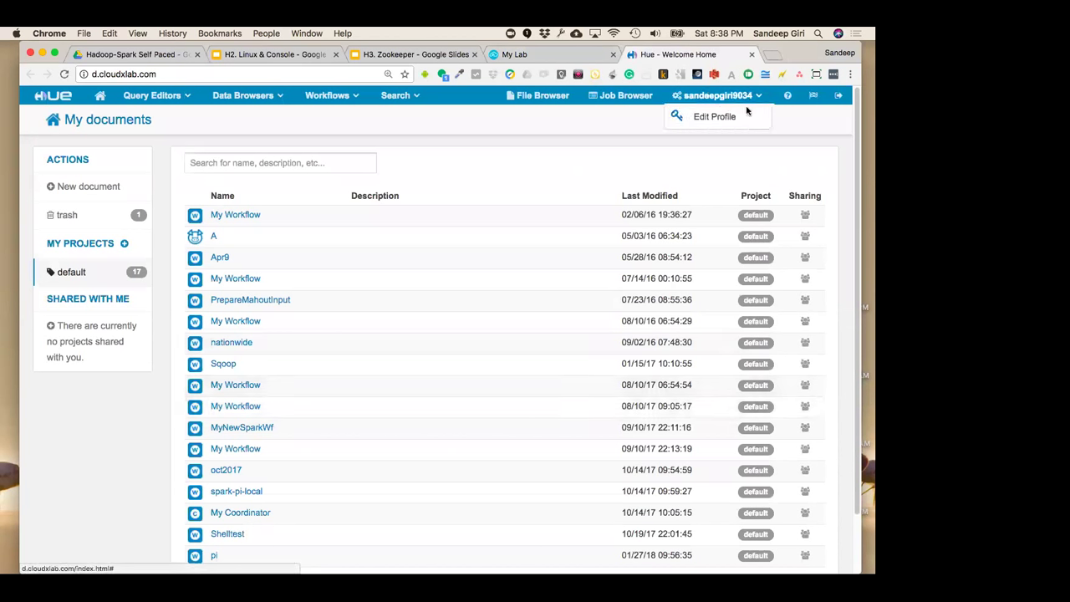
{"action": "left_click", "coordinate": [838, 96]}
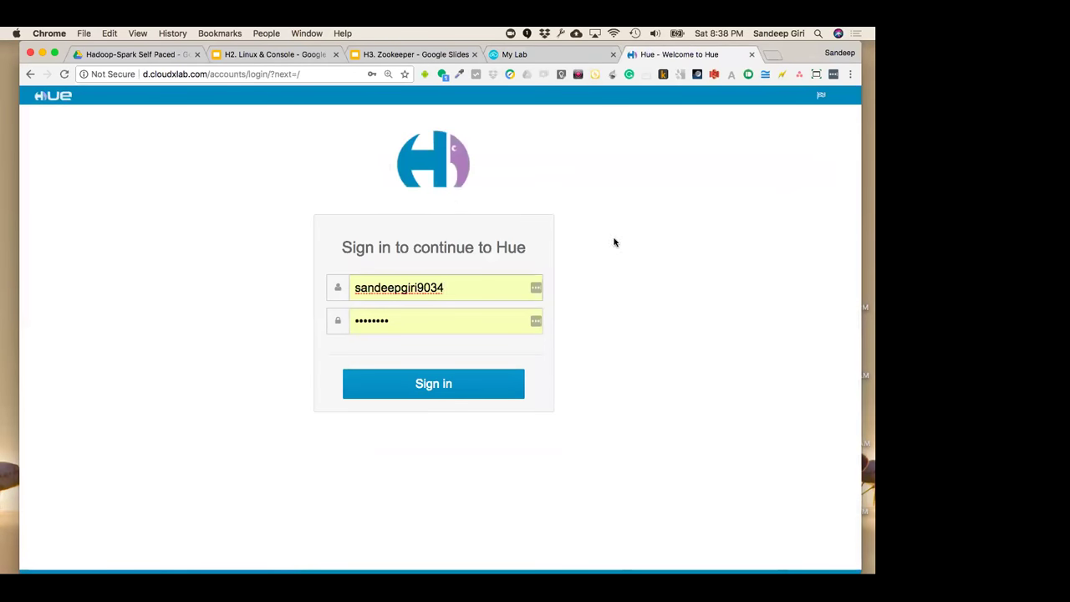
{"action": "left_click", "coordinate": [526, 56]}
{"action": "left_click", "coordinate": [609, 379]}
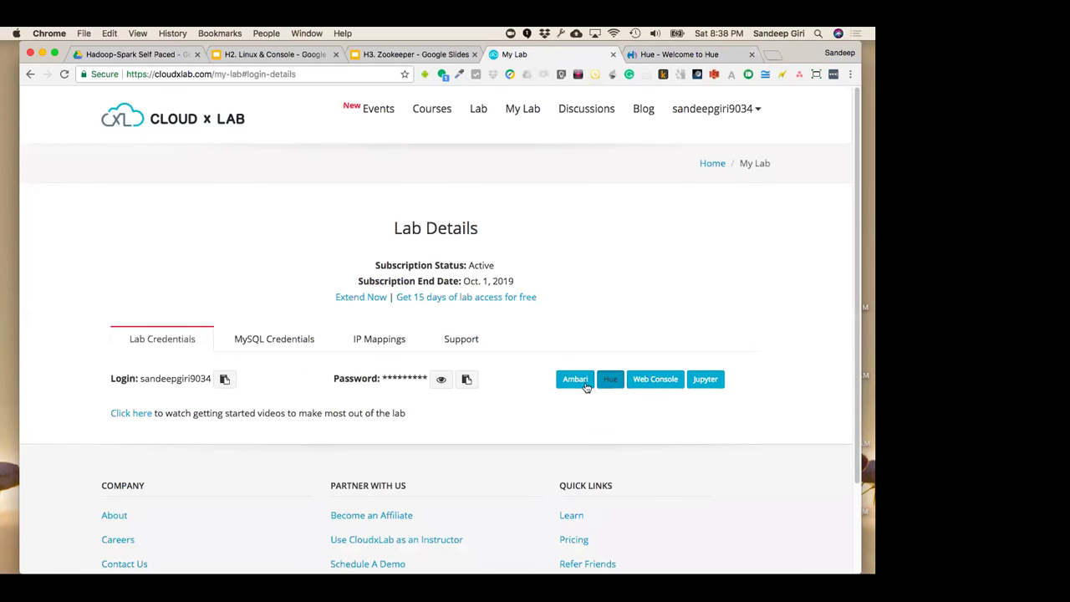
{"action": "left_click", "coordinate": [224, 378]}
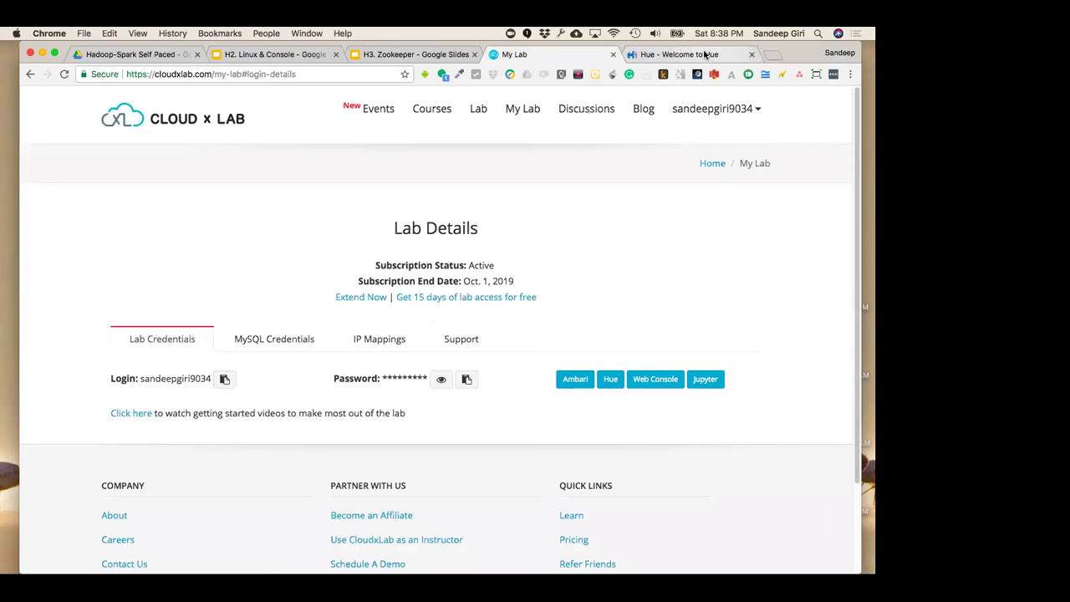
{"action": "left_click", "coordinate": [710, 55]}
{"action": "double_click", "coordinate": [484, 288]}
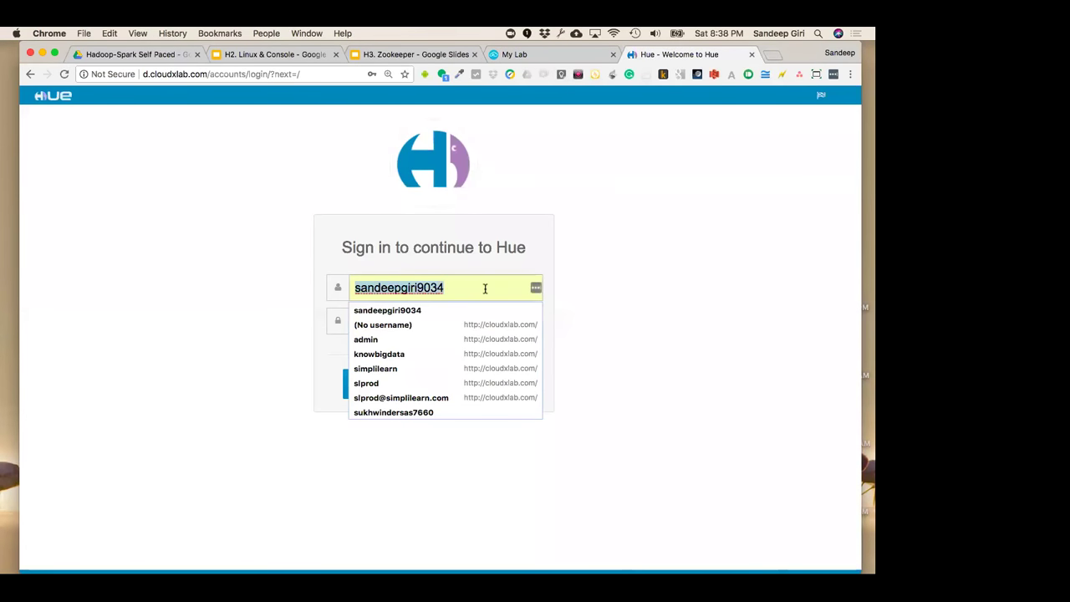
{"action": "left_click", "coordinate": [485, 288]}
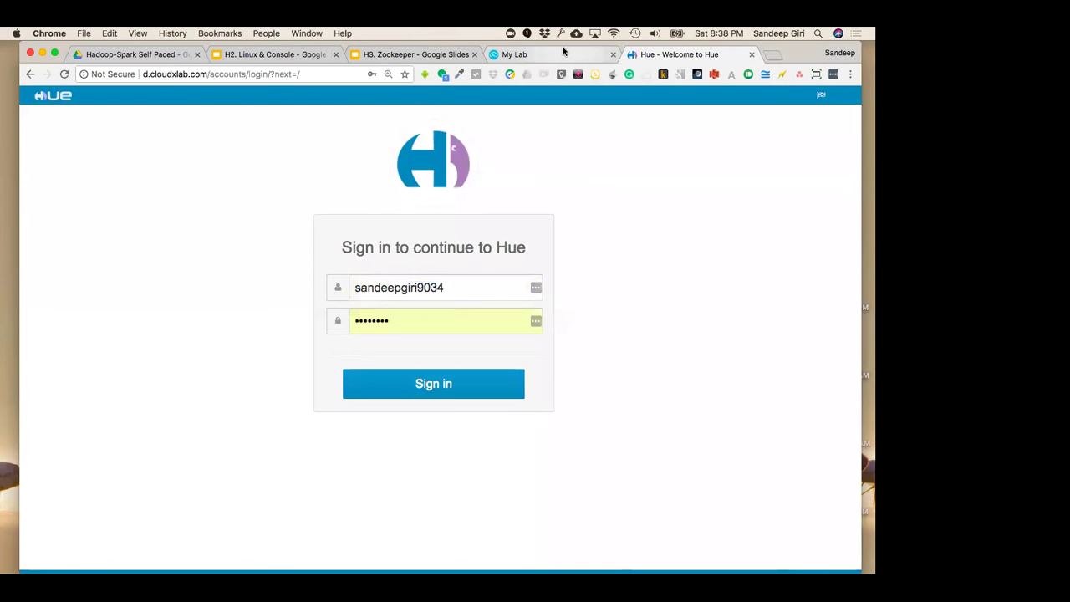
Paste the lab password from My Lab into Hue's sign-in form and sign in
{"action": "left_click", "coordinate": [562, 52]}
{"action": "left_click", "coordinate": [466, 378]}
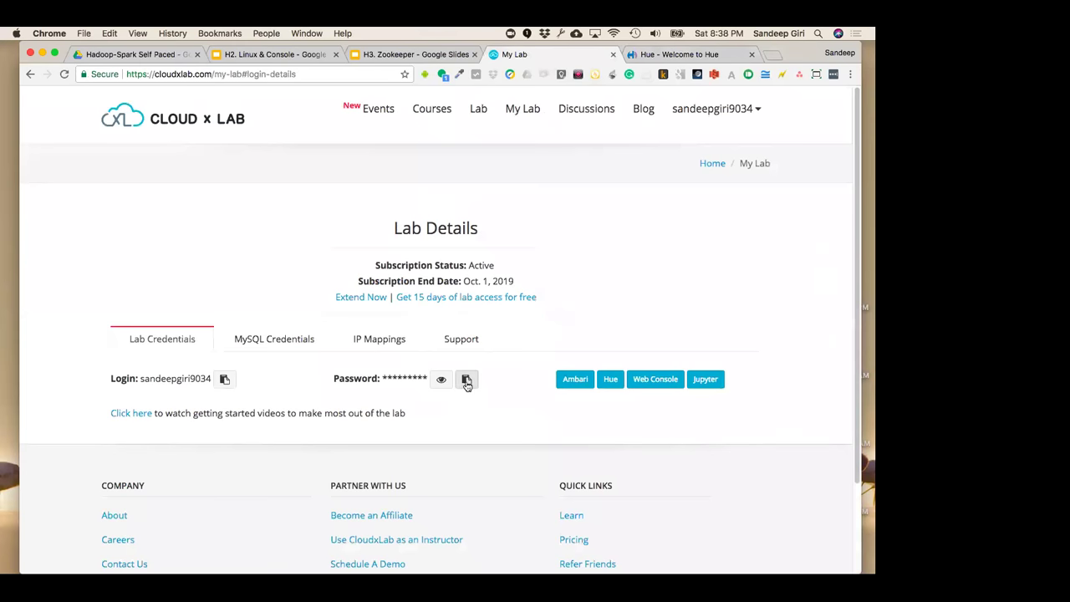
{"action": "left_click", "coordinate": [668, 53]}
{"action": "double_click", "coordinate": [471, 324]}
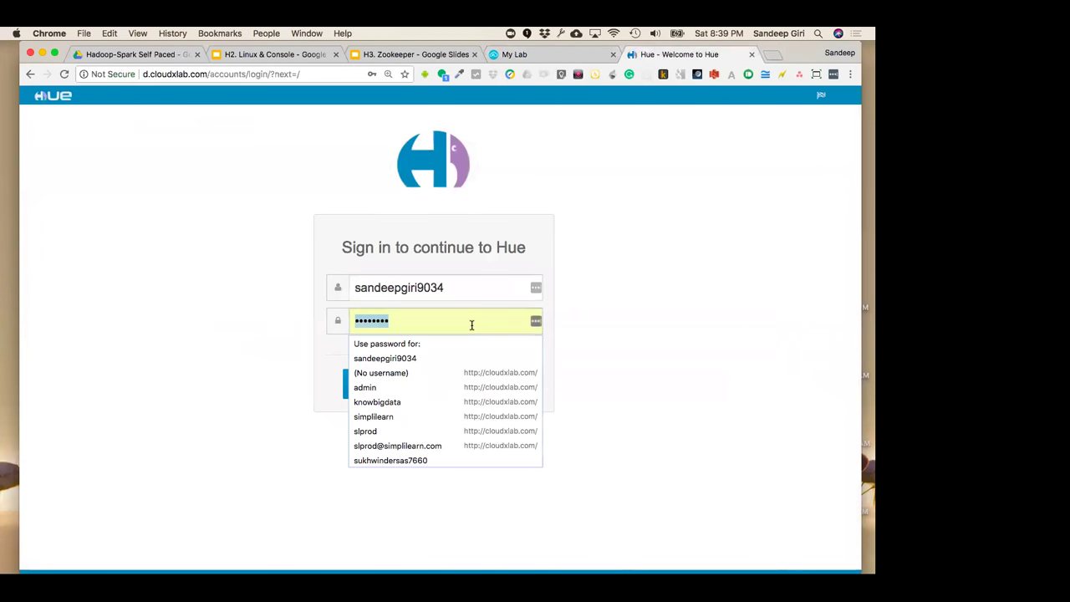
{"action": "key", "text": "super+v"}
{"action": "key", "text": "Return"}
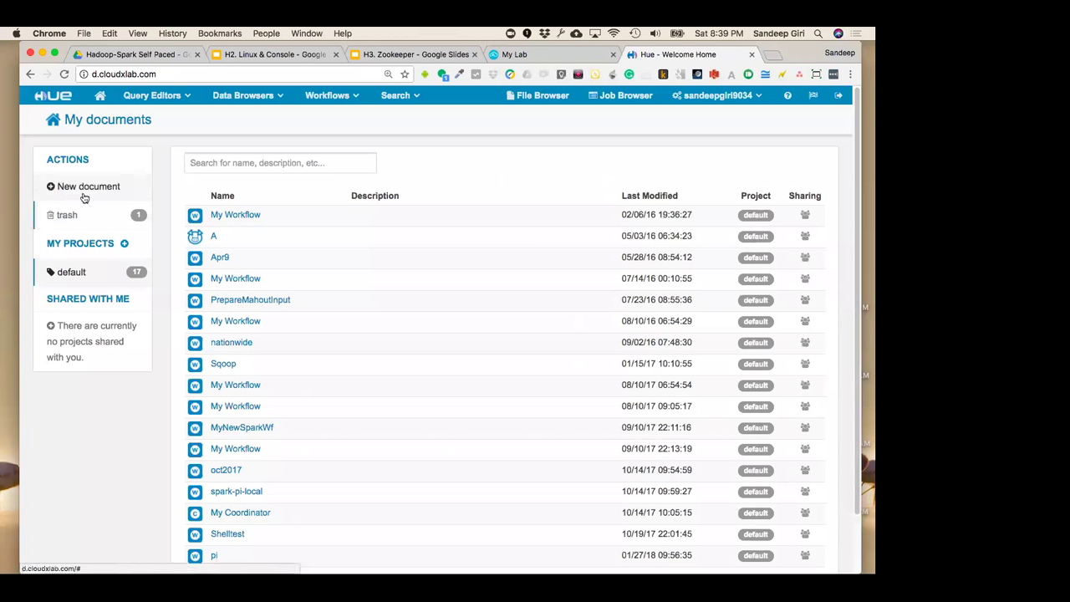
{"action": "left_click", "coordinate": [100, 96]}
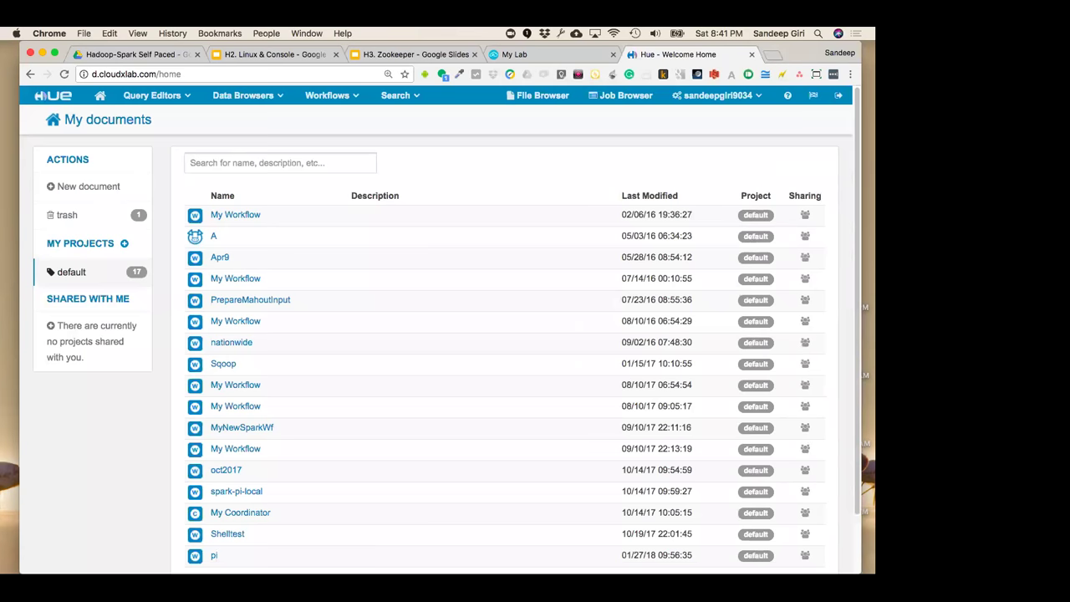
Open the Hive query editor, then browse the user's HDFS files in File Browser
{"action": "left_click", "coordinate": [170, 102]}
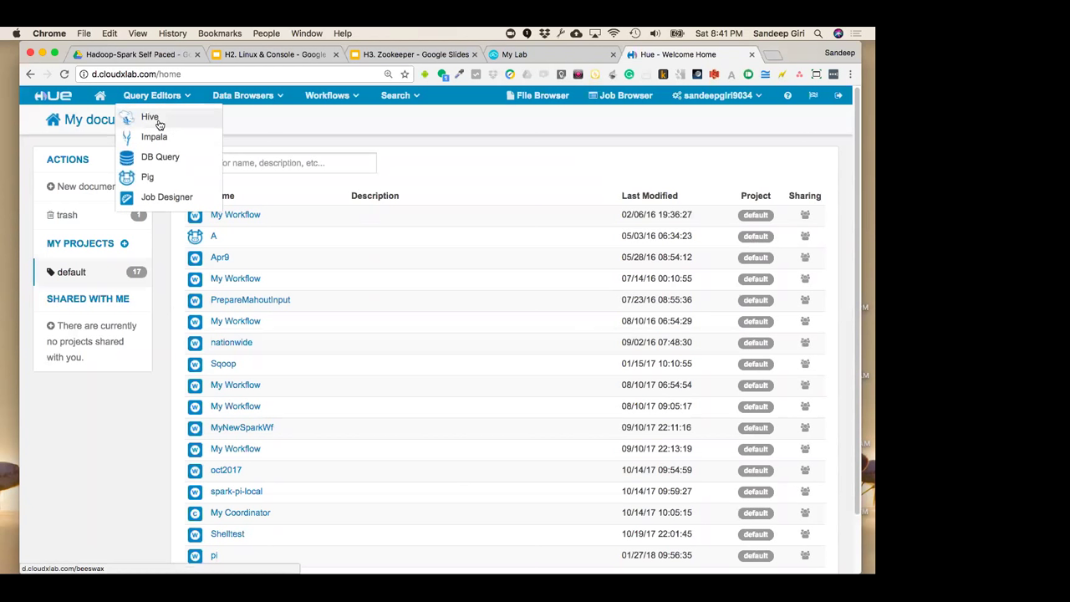
{"action": "left_click", "coordinate": [154, 122]}
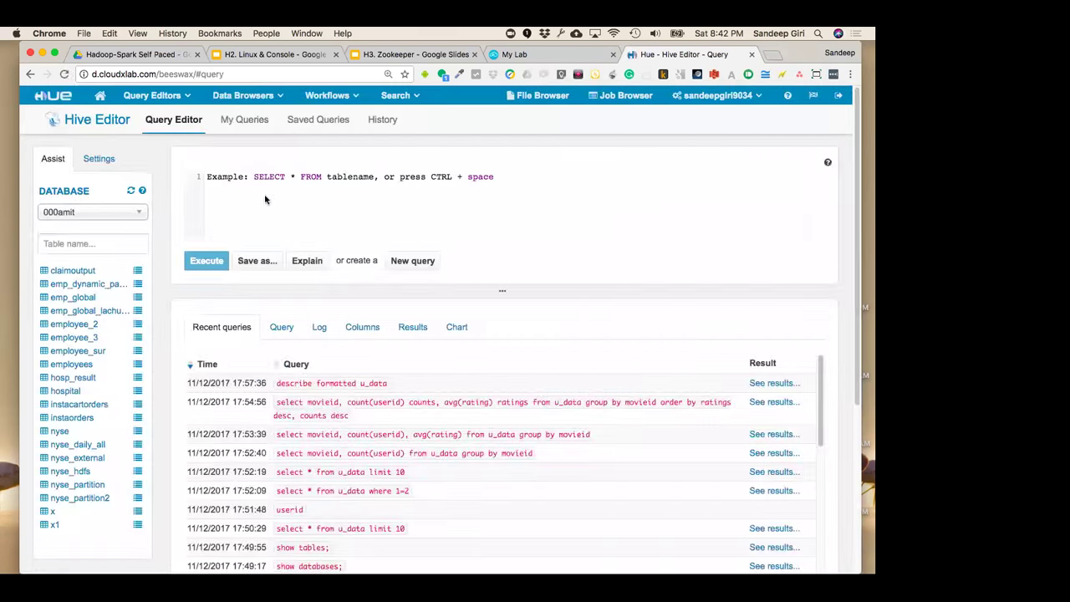
{"action": "left_click", "coordinate": [265, 199]}
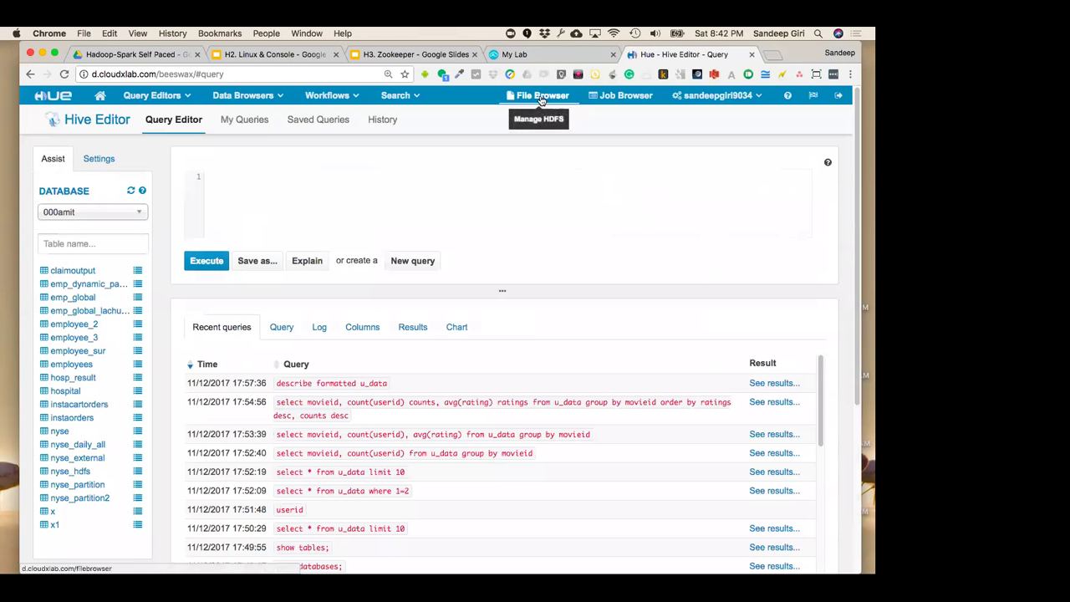
{"action": "left_click", "coordinate": [540, 97]}
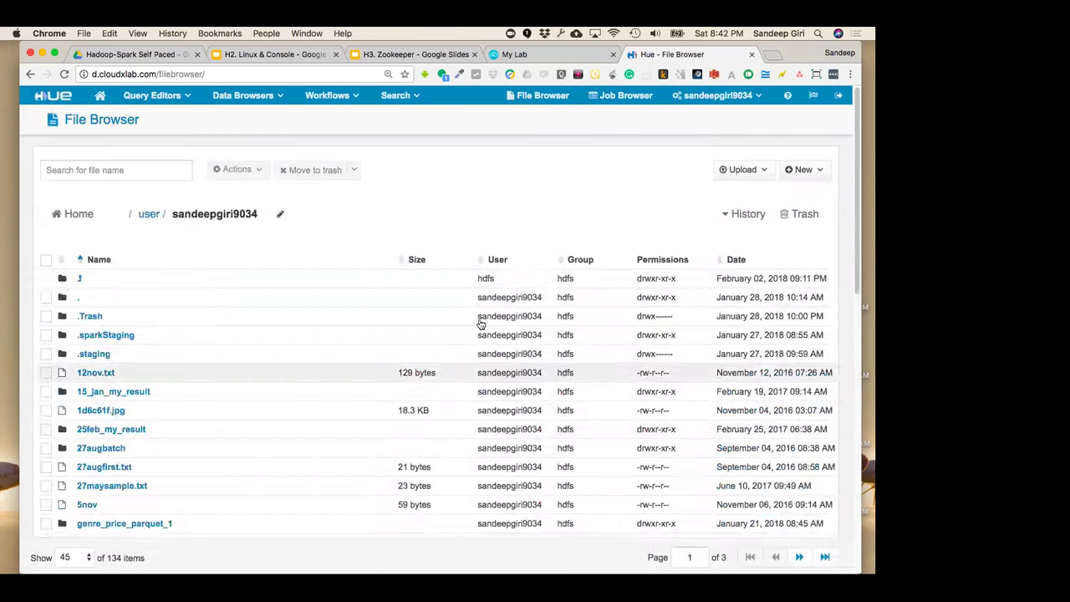
Bring up the Job Browser's list of submitted jobs and look through the Workflows menu
{"action": "left_click", "coordinate": [735, 98]}
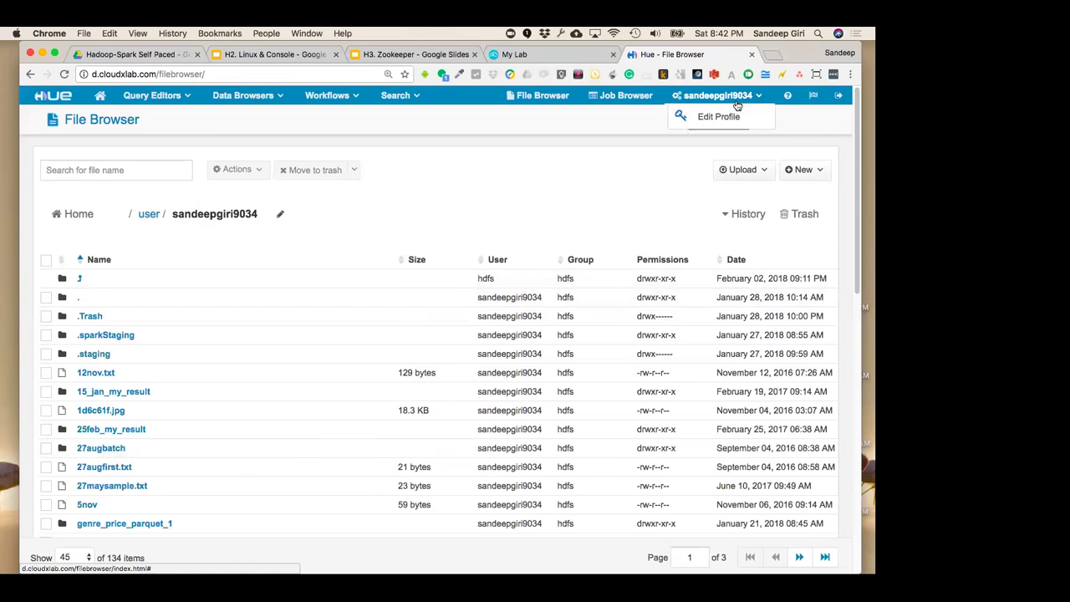
{"action": "left_click", "coordinate": [623, 95]}
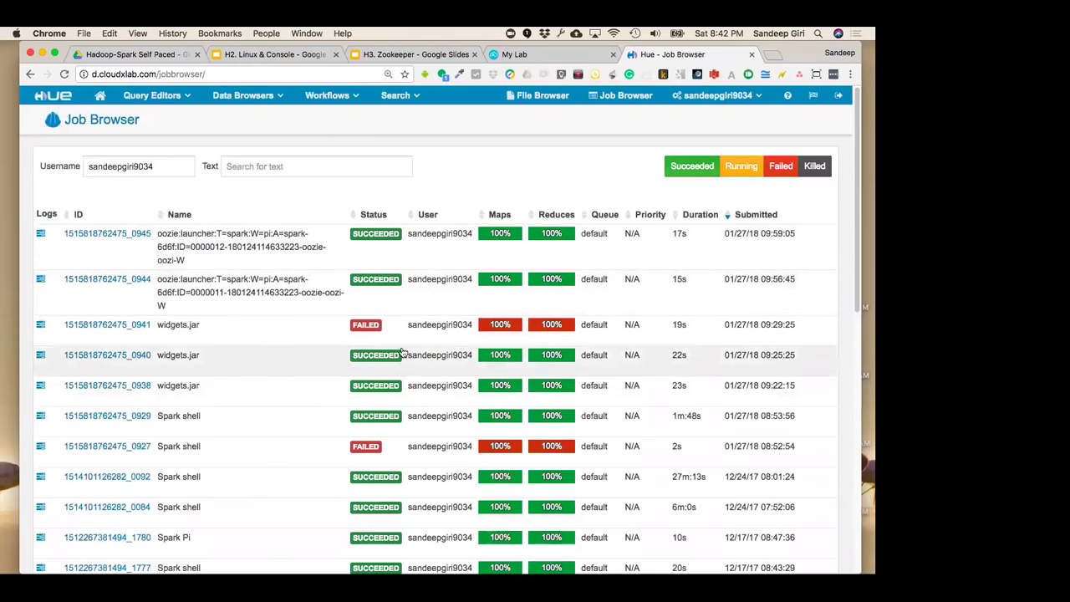
{"action": "left_click", "coordinate": [339, 95]}
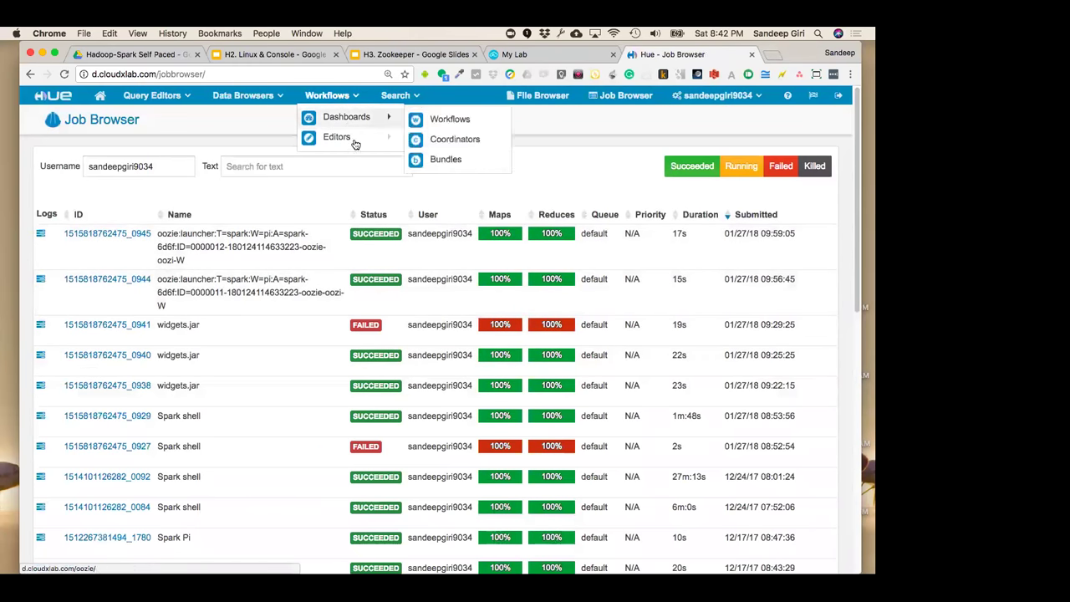
{"action": "mouse_move", "coordinate": [321, 124]}
{"action": "mouse_move", "coordinate": [340, 141]}
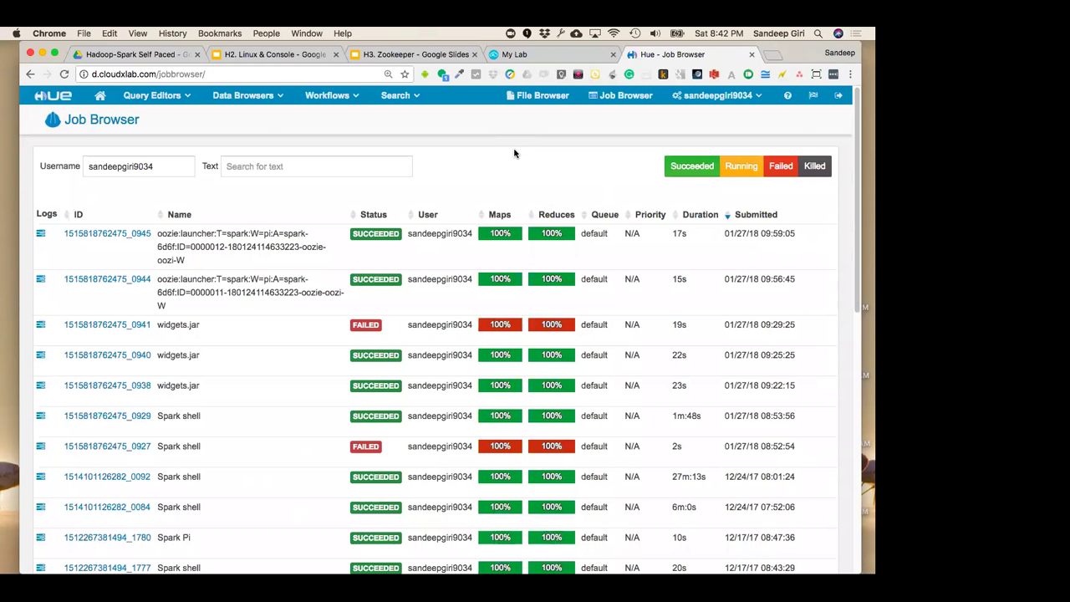
{"action": "left_click", "coordinate": [529, 56]}
{"action": "left_click", "coordinate": [660, 56]}
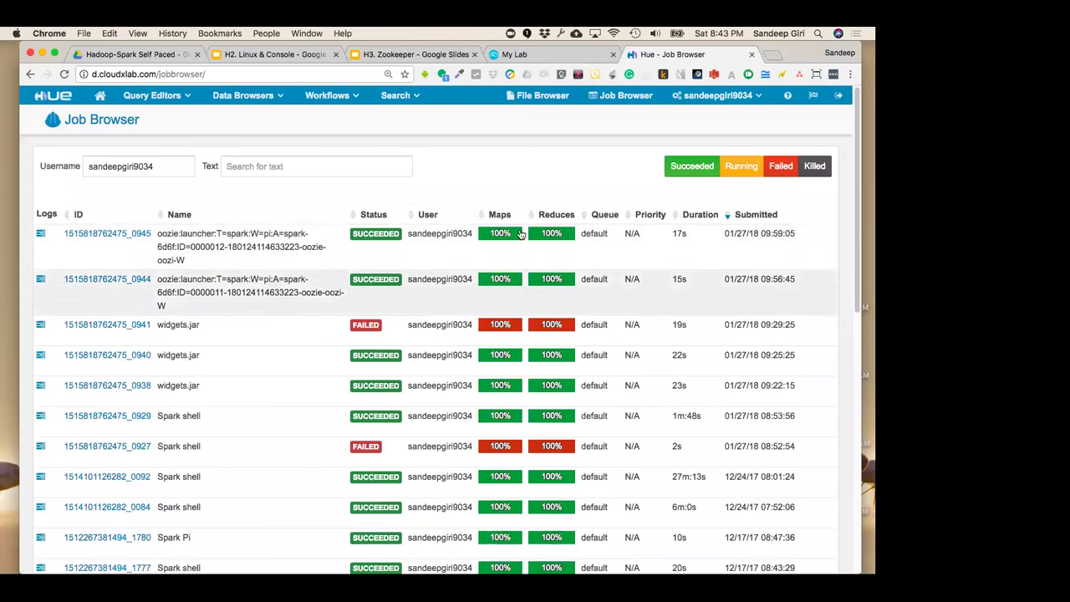
Look through the Data Browsers and Search menus
{"action": "left_click", "coordinate": [221, 98]}
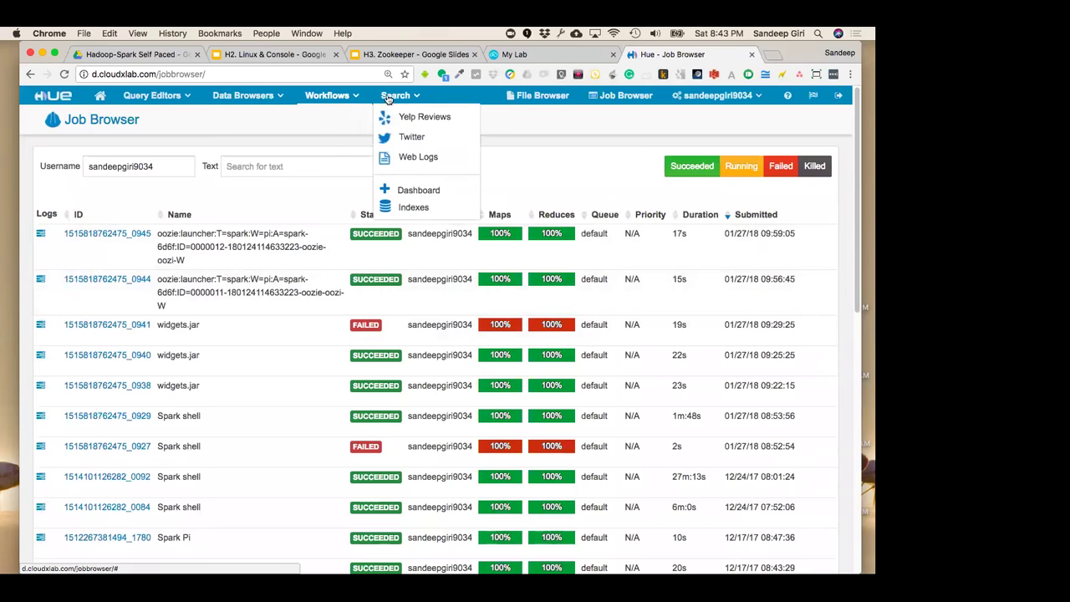
{"action": "mouse_move", "coordinate": [409, 100]}
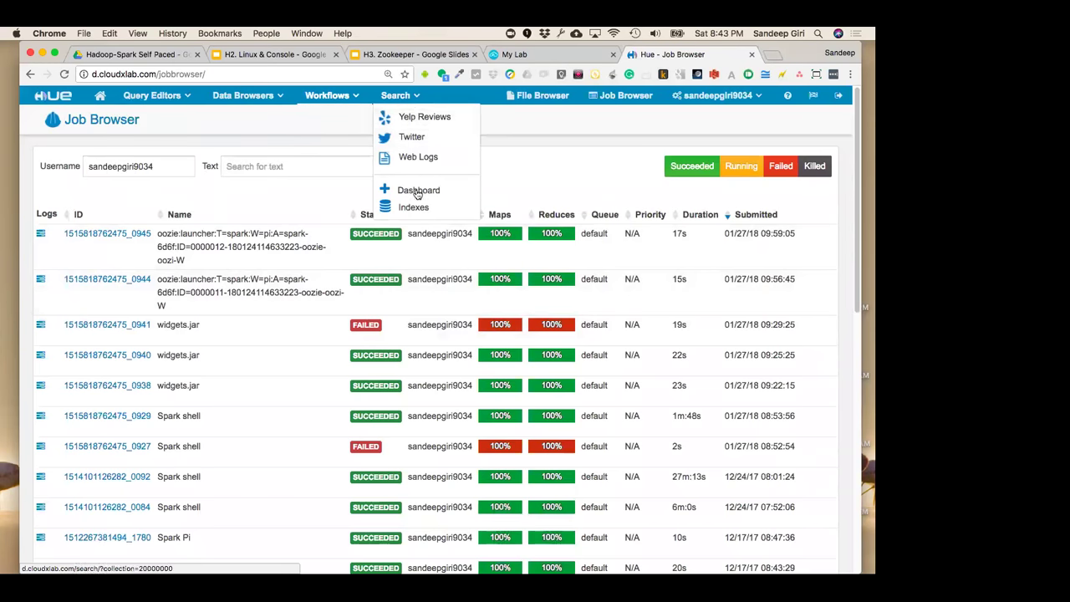
{"action": "mouse_move", "coordinate": [152, 95]}
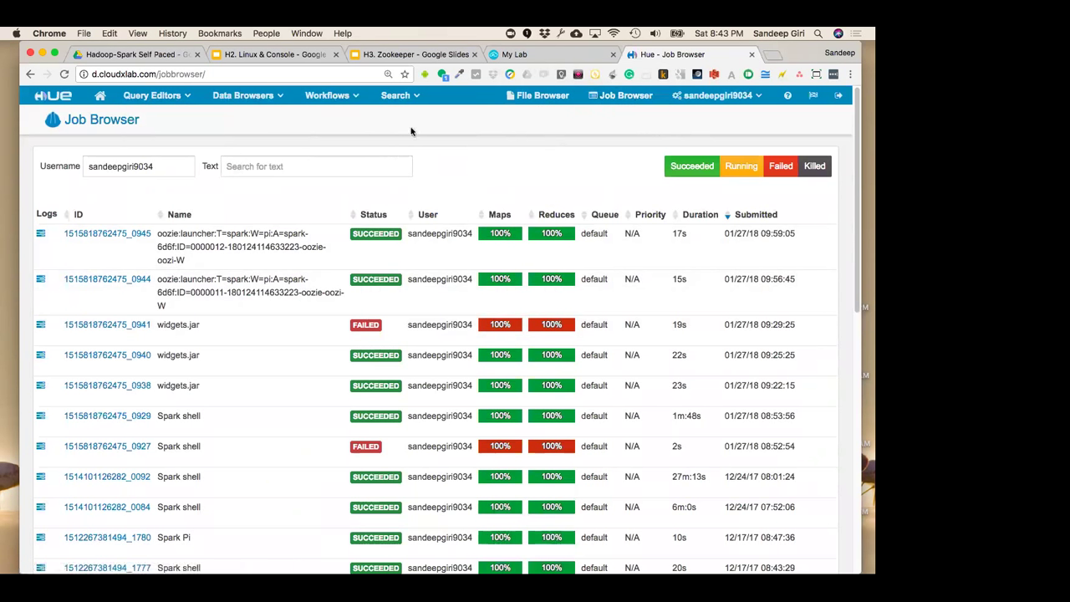
Go back to the My Lab lab details and launch the Web Console
{"action": "left_click", "coordinate": [518, 53]}
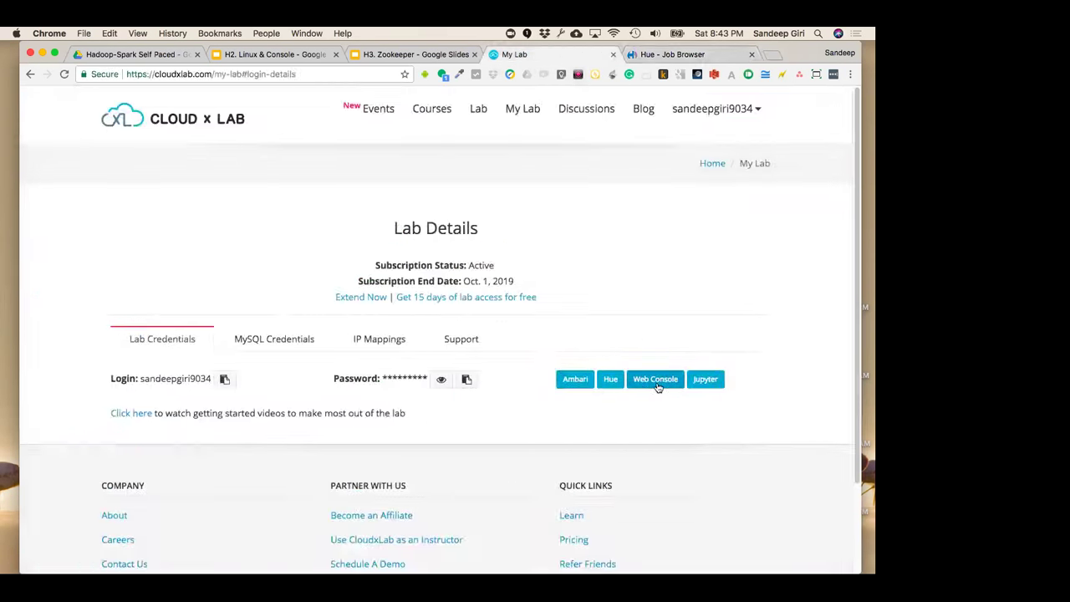
{"action": "left_click", "coordinate": [660, 382]}
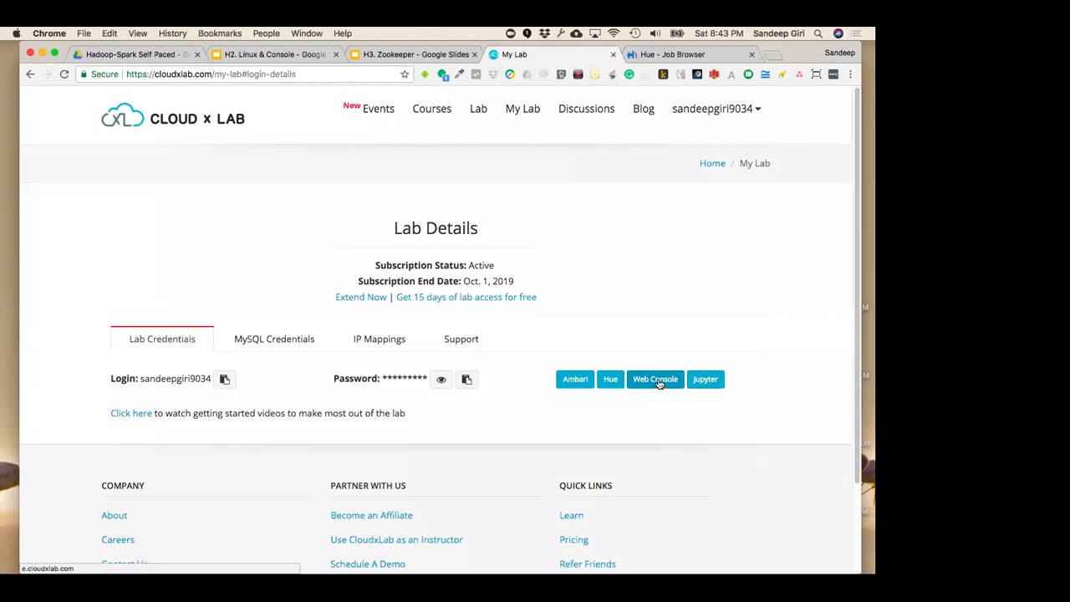
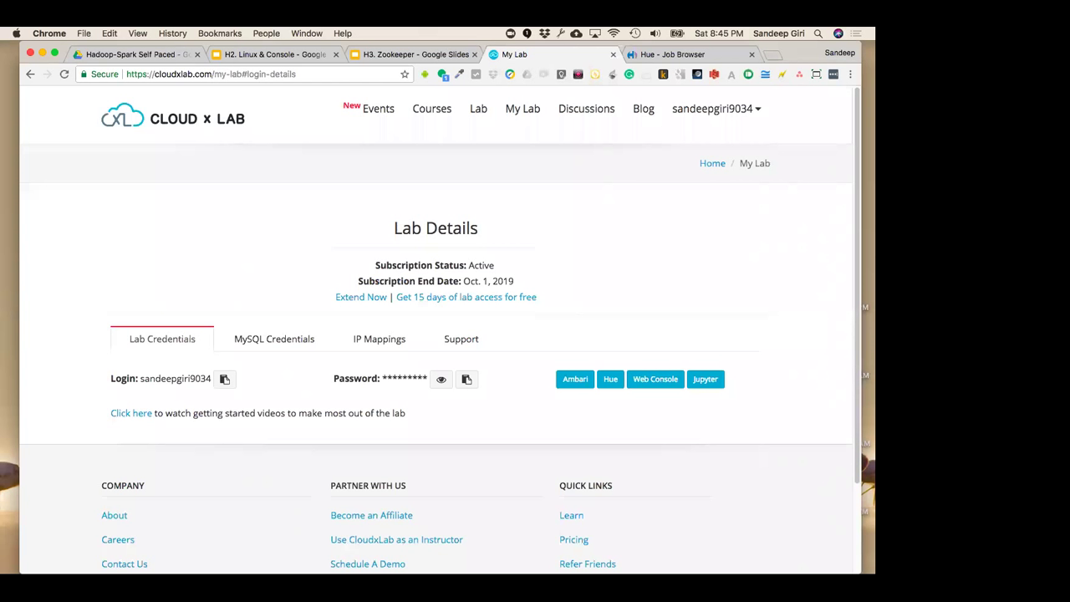
Launch Hue from the Lab Details page in a new tab
{"action": "left_click", "coordinate": [609, 378]}
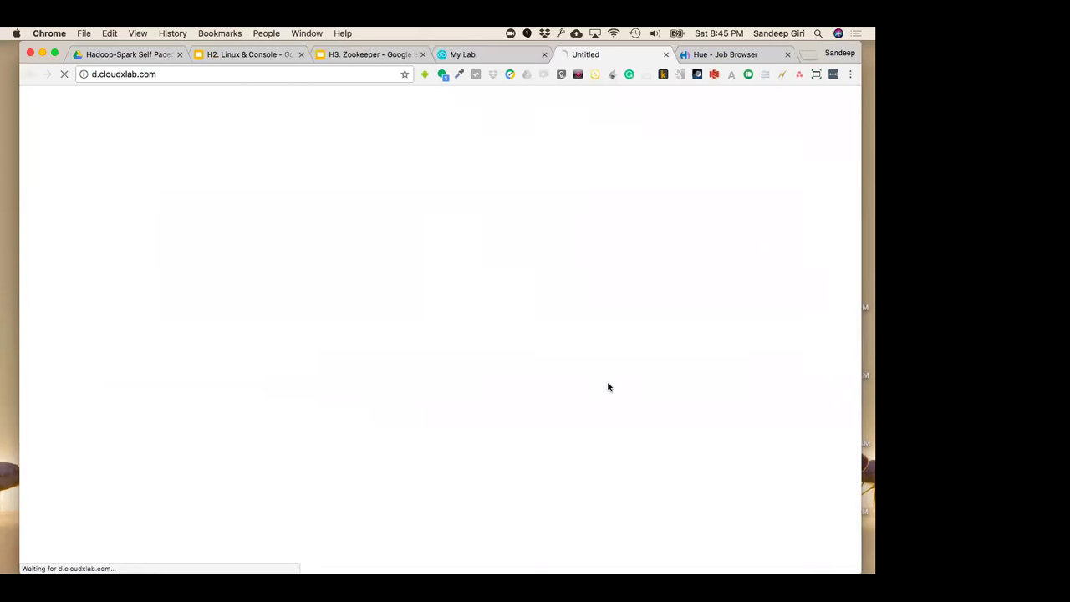
{"action": "left_click", "coordinate": [477, 53]}
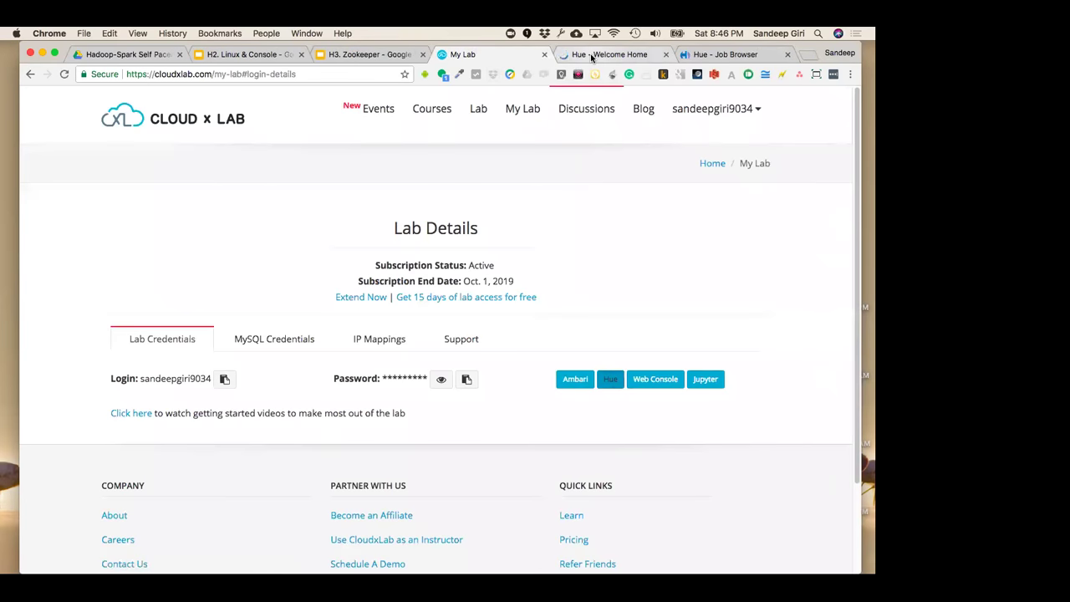
{"action": "left_click", "coordinate": [590, 53]}
Browse Hue's HDFS File Browser and Job Browser, then return to My Lab
{"action": "left_click", "coordinate": [249, 98]}
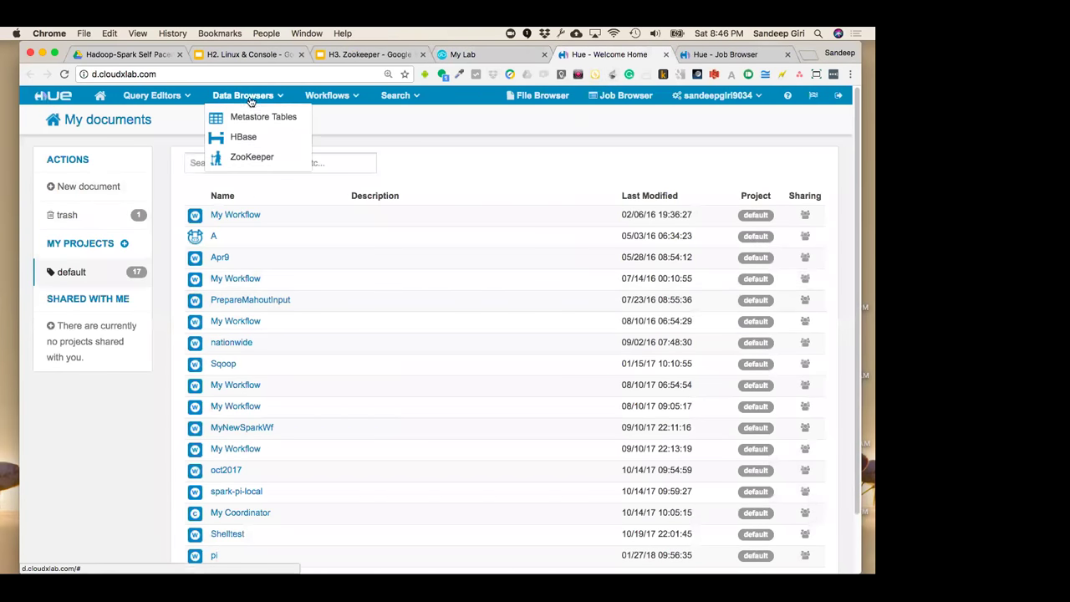
{"action": "mouse_move", "coordinate": [397, 95]}
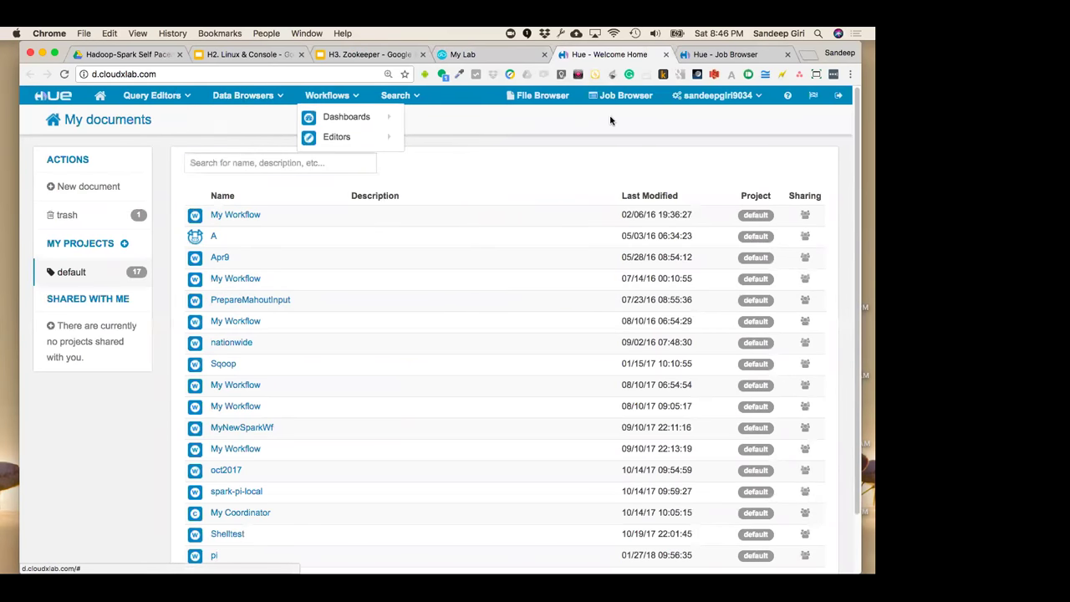
{"action": "left_click", "coordinate": [528, 109]}
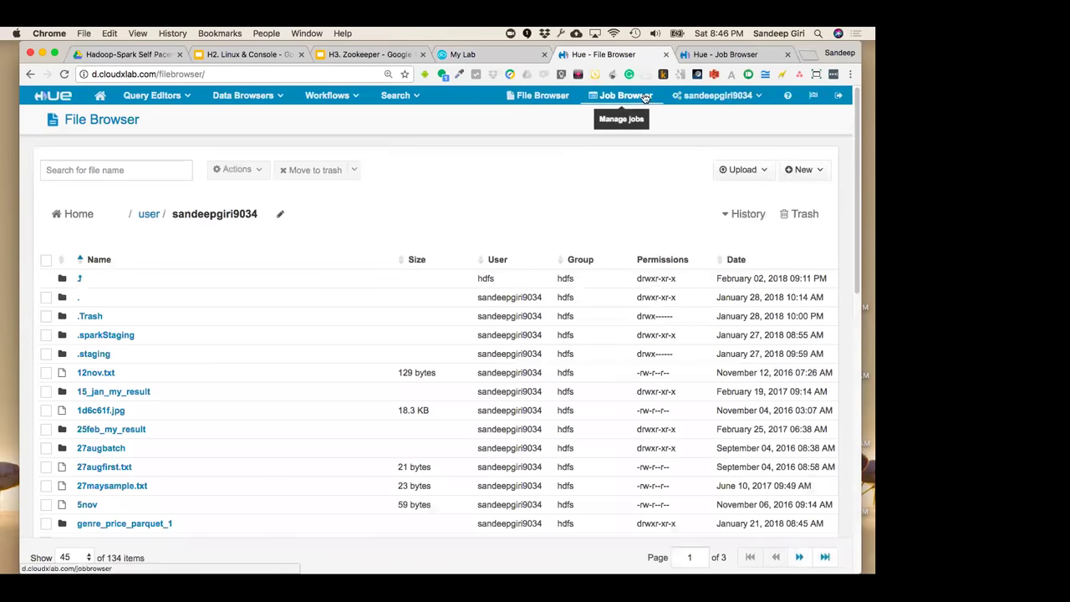
{"action": "left_click", "coordinate": [645, 97]}
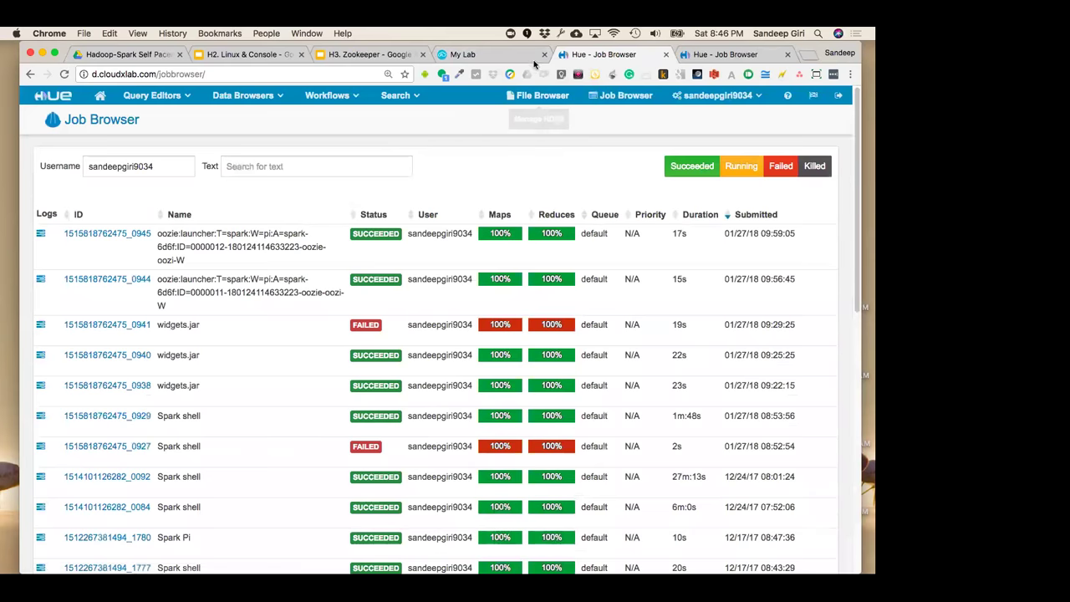
{"action": "left_click", "coordinate": [499, 53]}
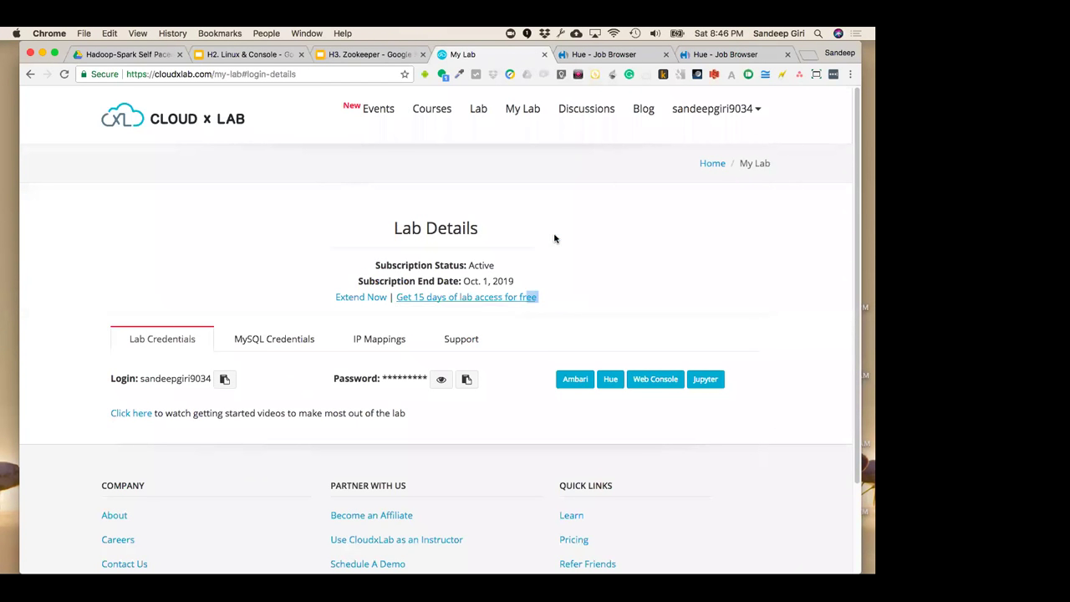
Close both Hue tabs
{"action": "left_click", "coordinate": [599, 59]}
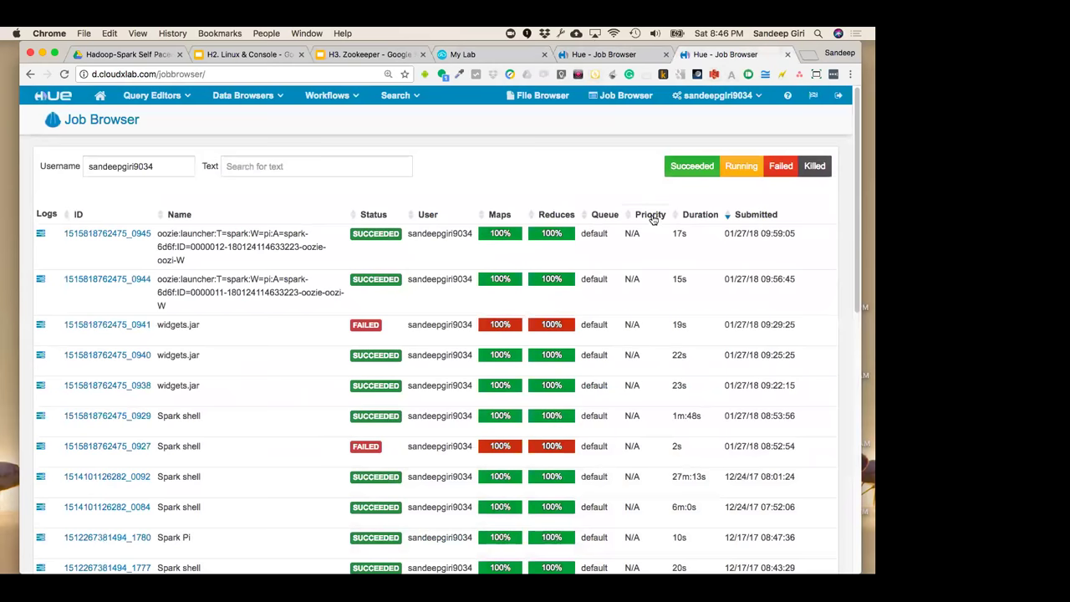
{"action": "left_click", "coordinate": [786, 54]}
{"action": "left_click", "coordinate": [750, 54]}
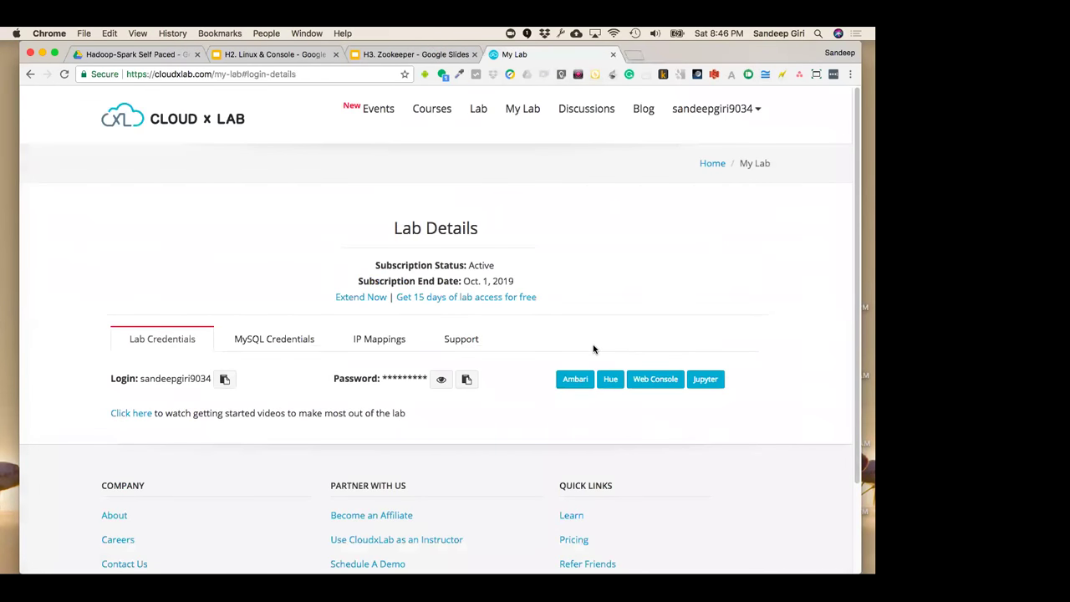
Open the Web Console in a new tab and enter the lab login name
{"action": "left_click", "coordinate": [654, 380]}
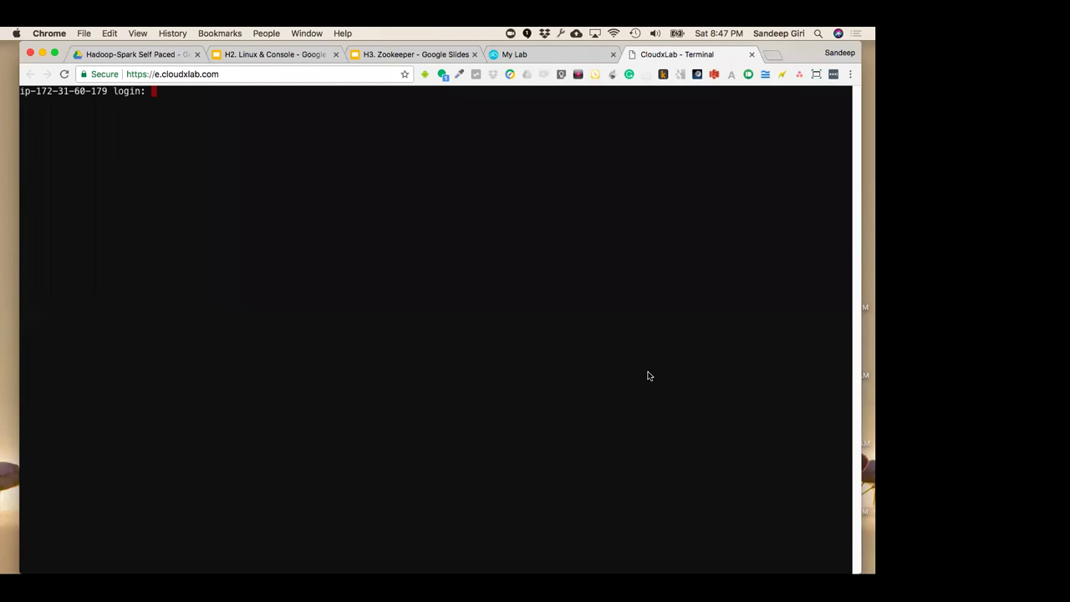
{"action": "left_click", "coordinate": [566, 58]}
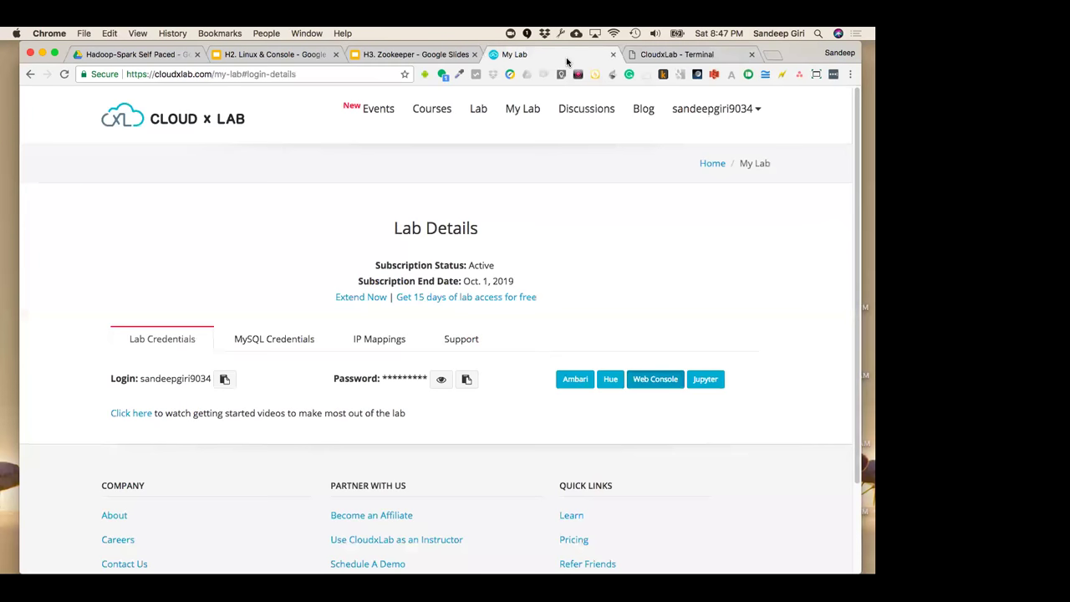
{"action": "left_click", "coordinate": [681, 58]}
{"action": "key", "text": "super+v"}
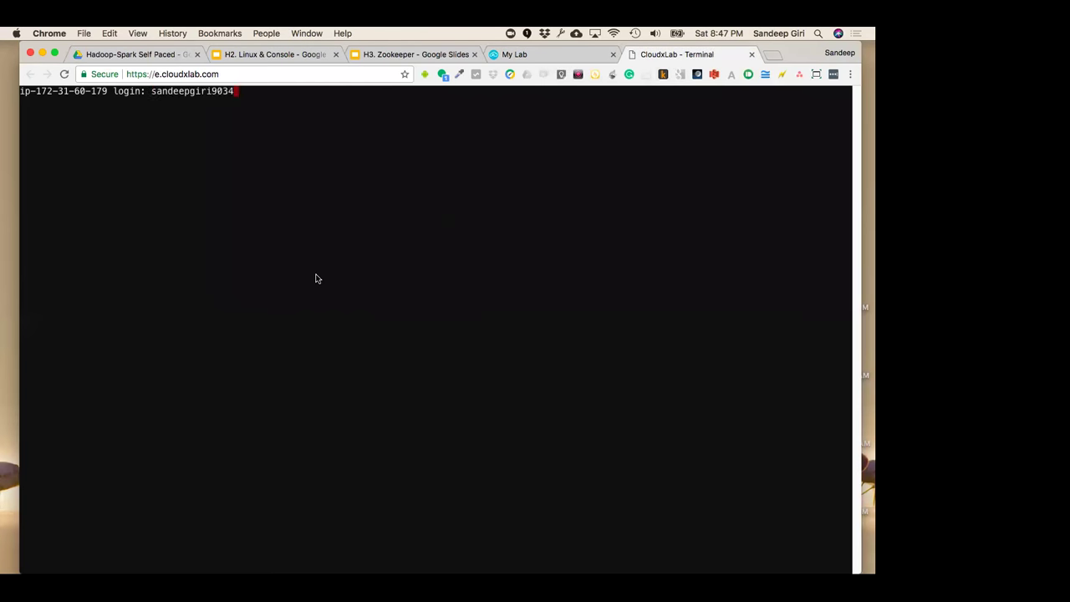
{"action": "key", "text": "Return"}
Copy the lab password from My Lab and log in to the shell with it
{"action": "left_click", "coordinate": [548, 54]}
{"action": "left_click", "coordinate": [468, 380]}
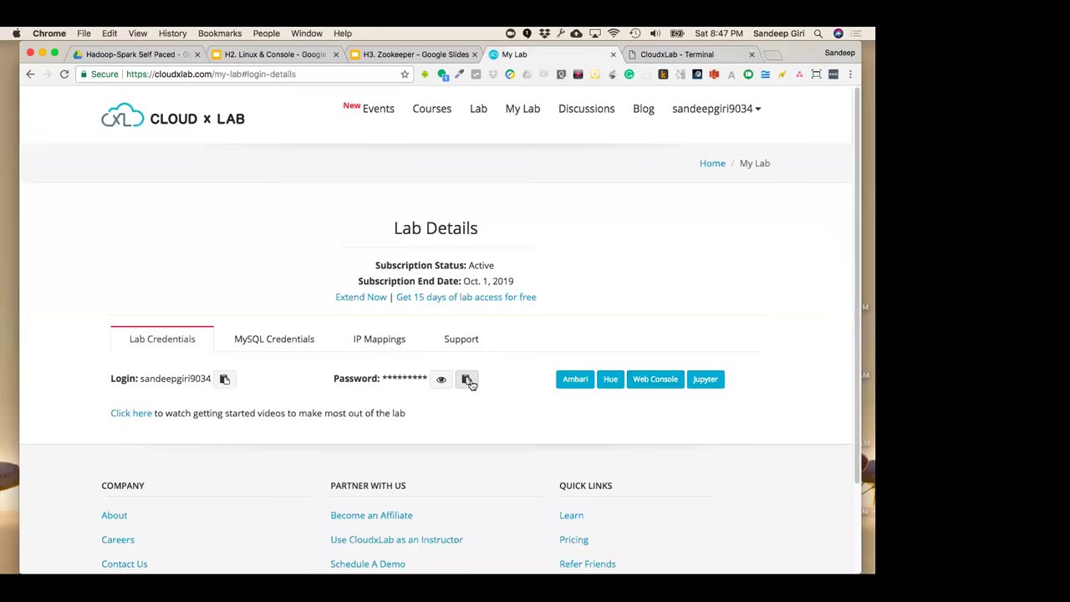
{"action": "left_click", "coordinate": [656, 53]}
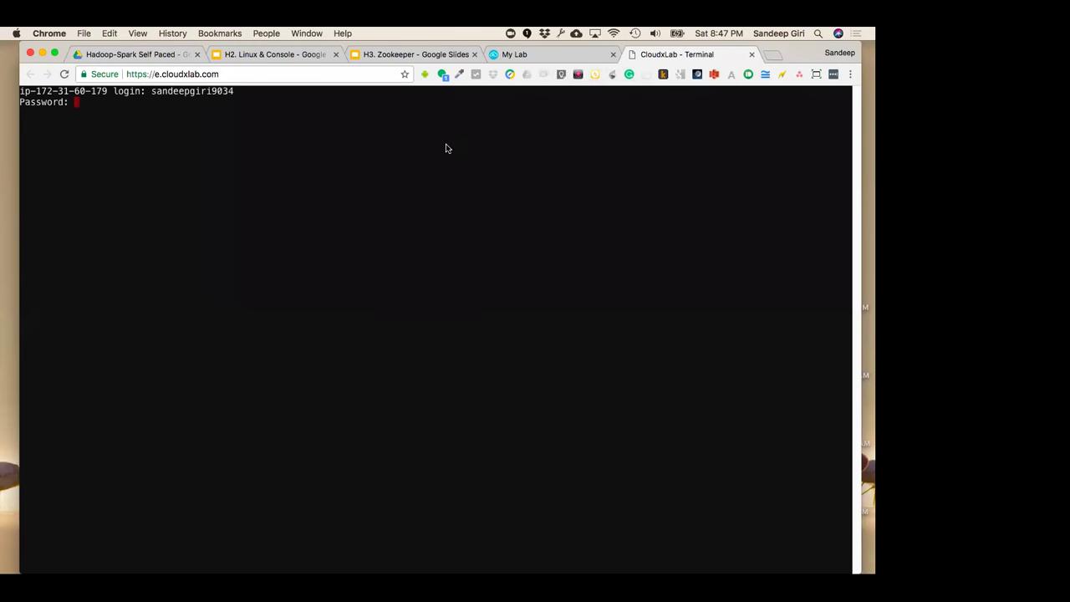
{"action": "key", "text": "super+v"}
{"action": "key", "text": "Return"}
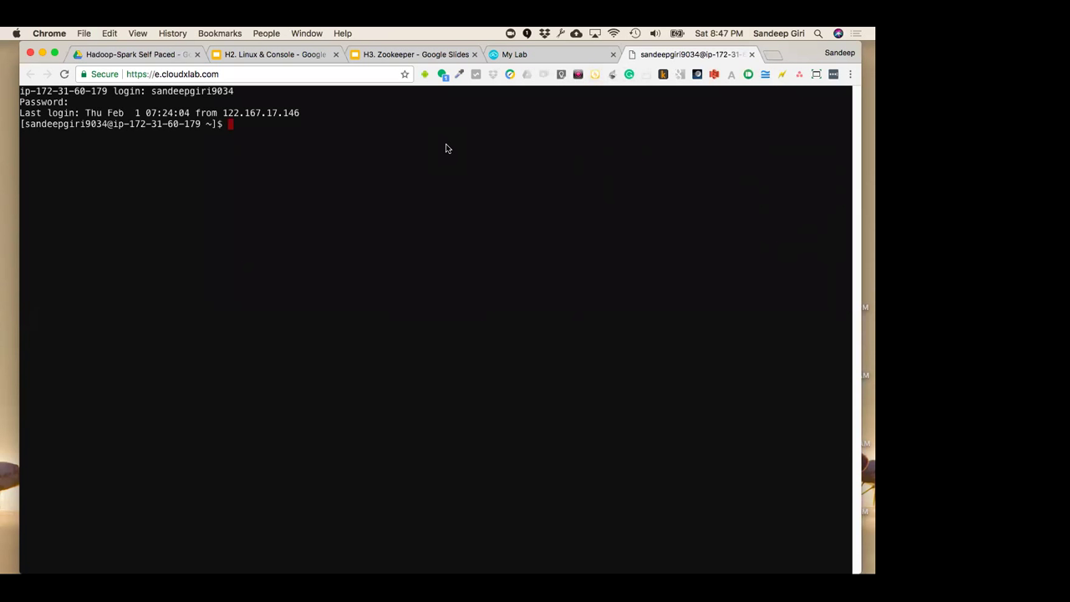
Clear the logged-in terminal screen
{"action": "key", "text": "ctrl+l"}
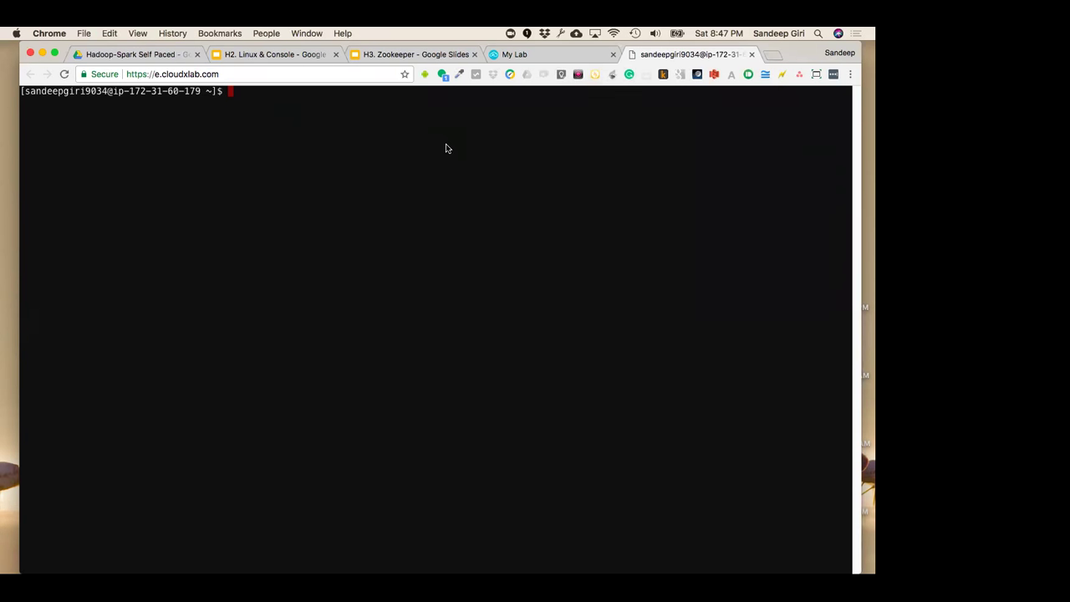
{"action": "left_click", "coordinate": [291, 75]}
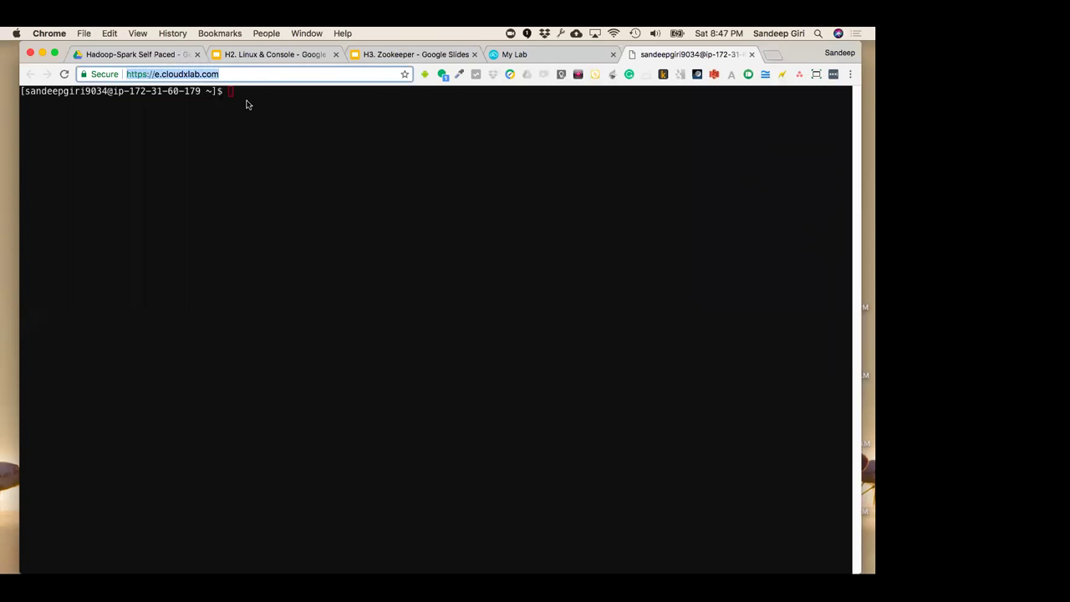
{"action": "left_click", "coordinate": [257, 126]}
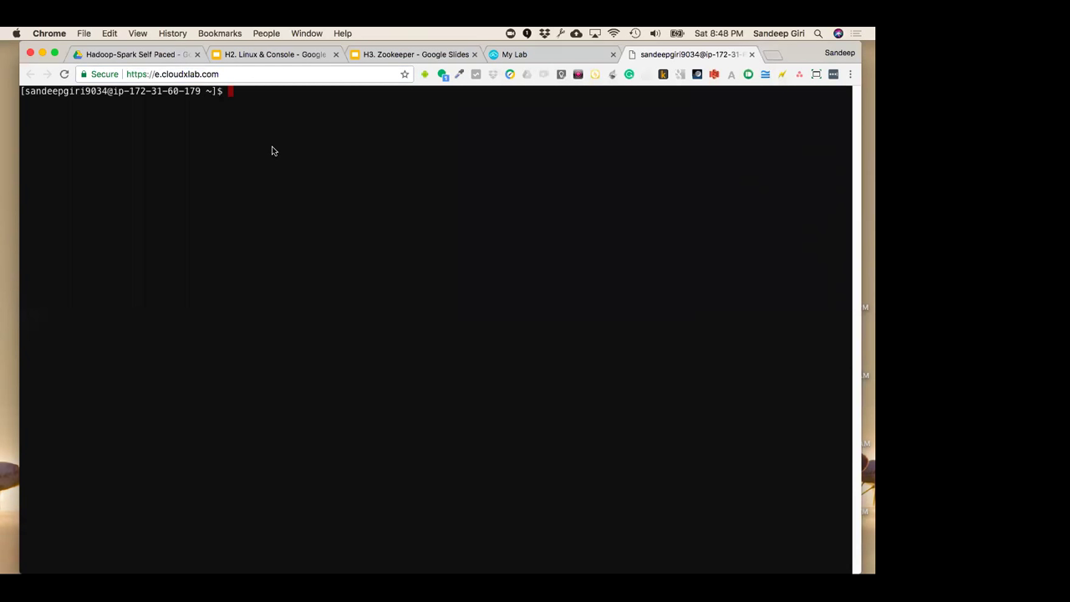
Launch Ambari from the Lab Details page and sign in
{"action": "left_click", "coordinate": [536, 53]}
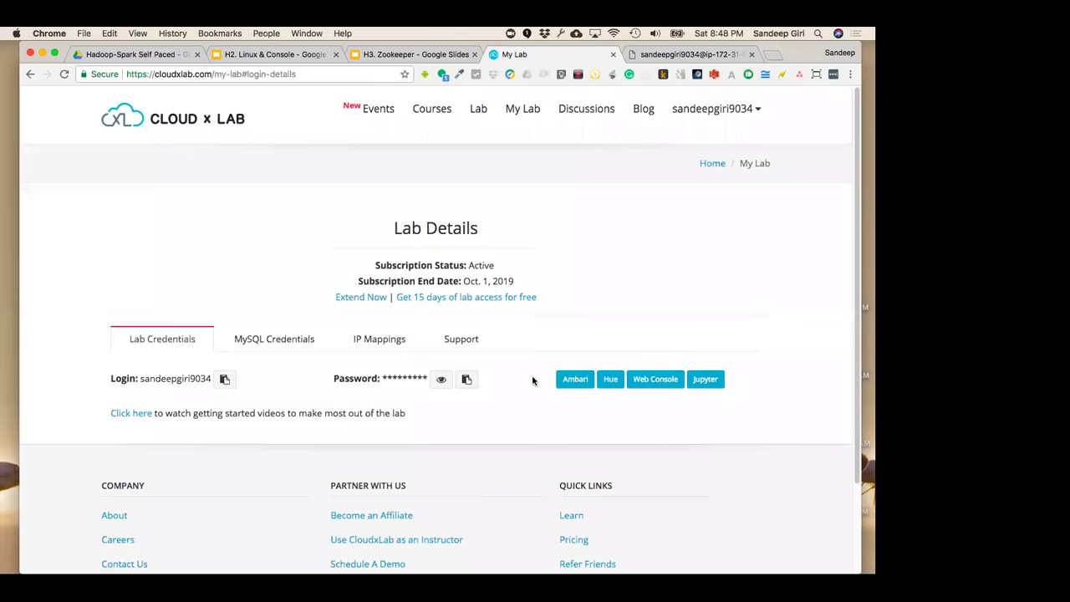
{"action": "left_click", "coordinate": [573, 379]}
{"action": "left_click", "coordinate": [516, 55]}
{"action": "left_click", "coordinate": [595, 56]}
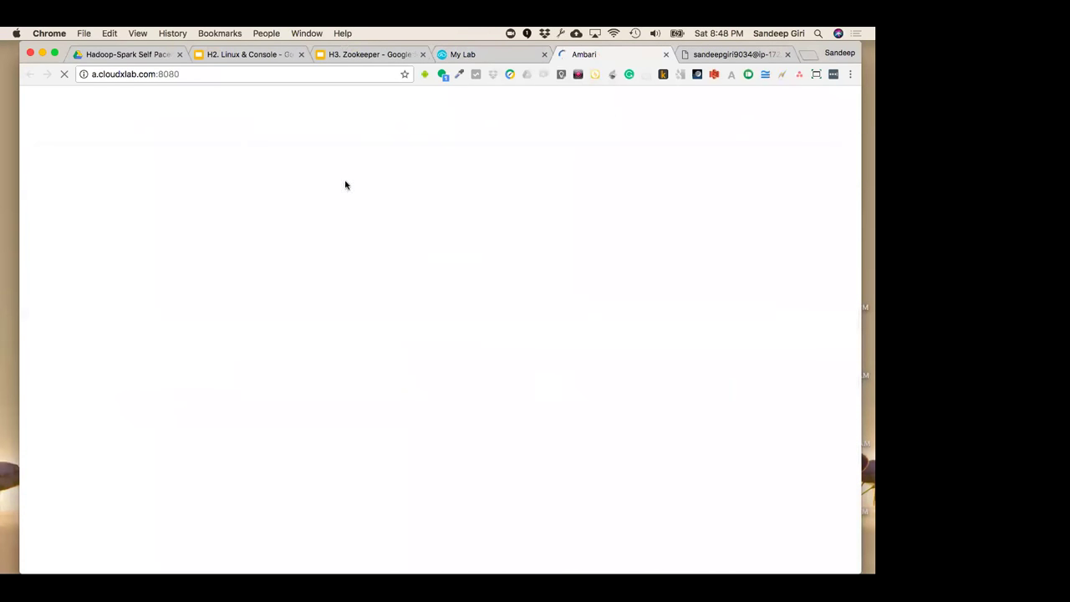
{"action": "left_click", "coordinate": [357, 284]}
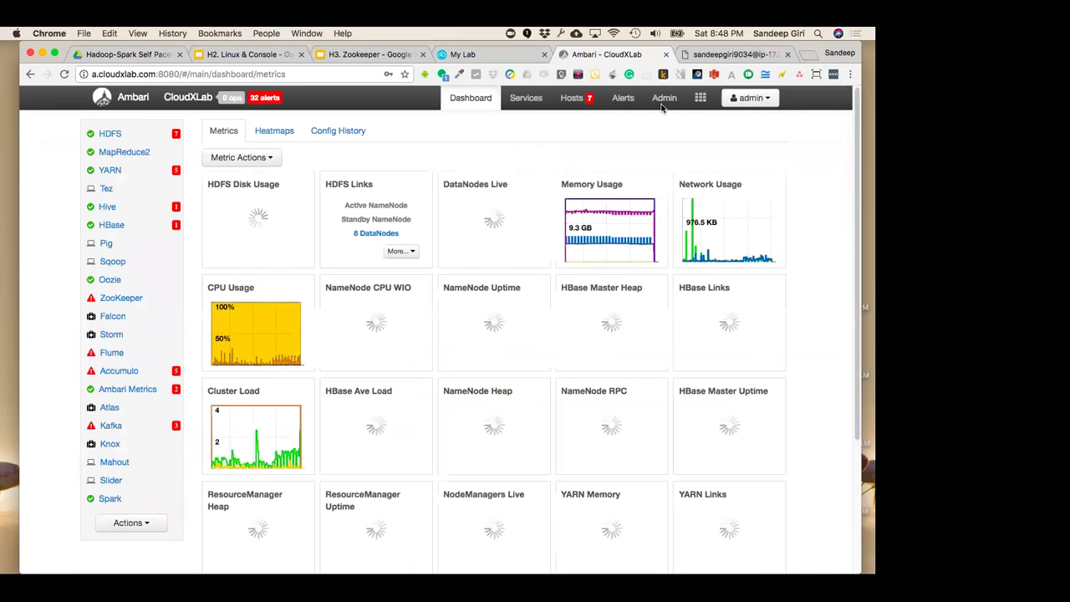
Open Ambari's Files View from the views menu
{"action": "left_click", "coordinate": [666, 102]}
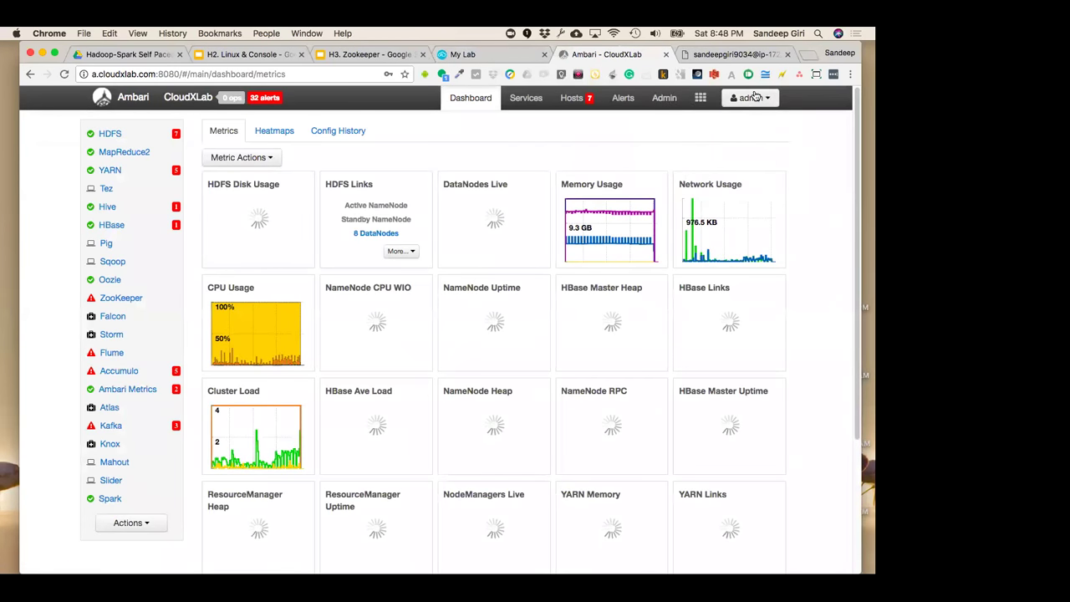
{"action": "mouse_move", "coordinate": [701, 100]}
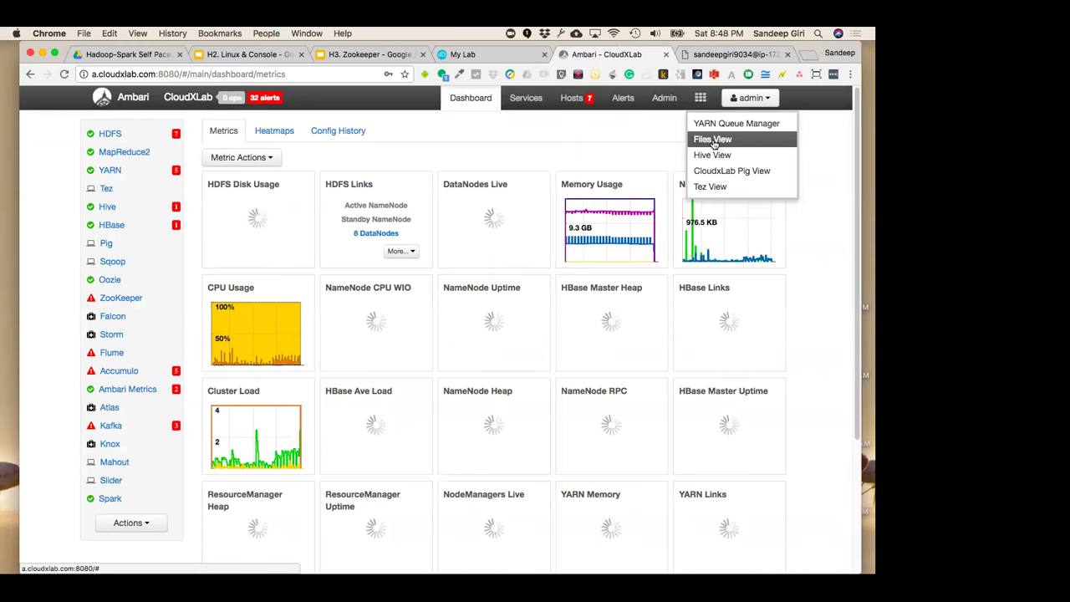
{"action": "left_click", "coordinate": [712, 141]}
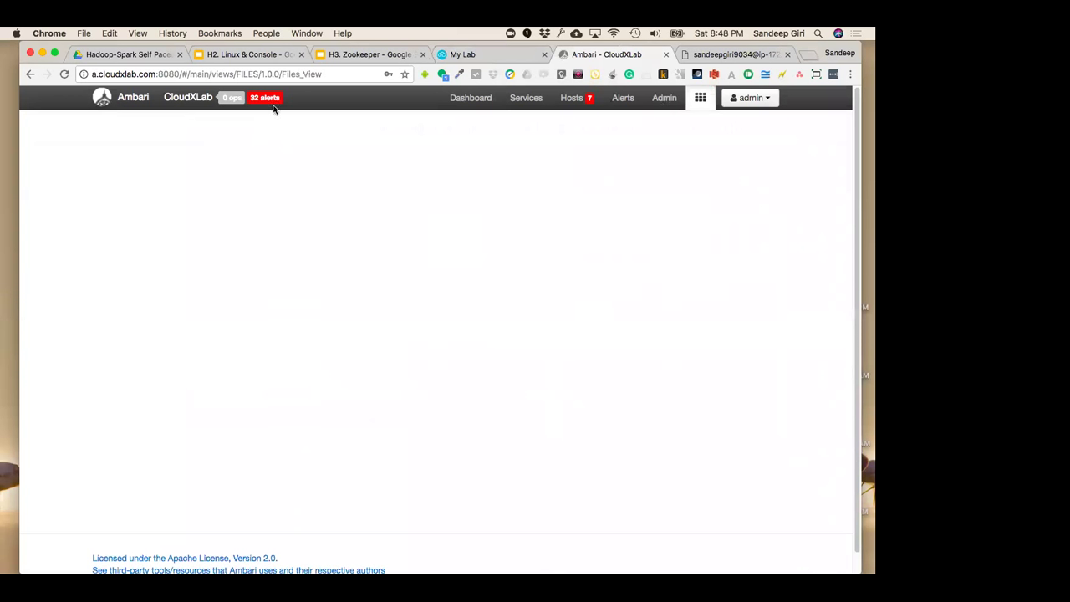
{"action": "left_click", "coordinate": [358, 75]}
{"action": "left_click", "coordinate": [464, 281]}
Open the Hive View, then close the Ambari tab
{"action": "left_click", "coordinate": [471, 97]}
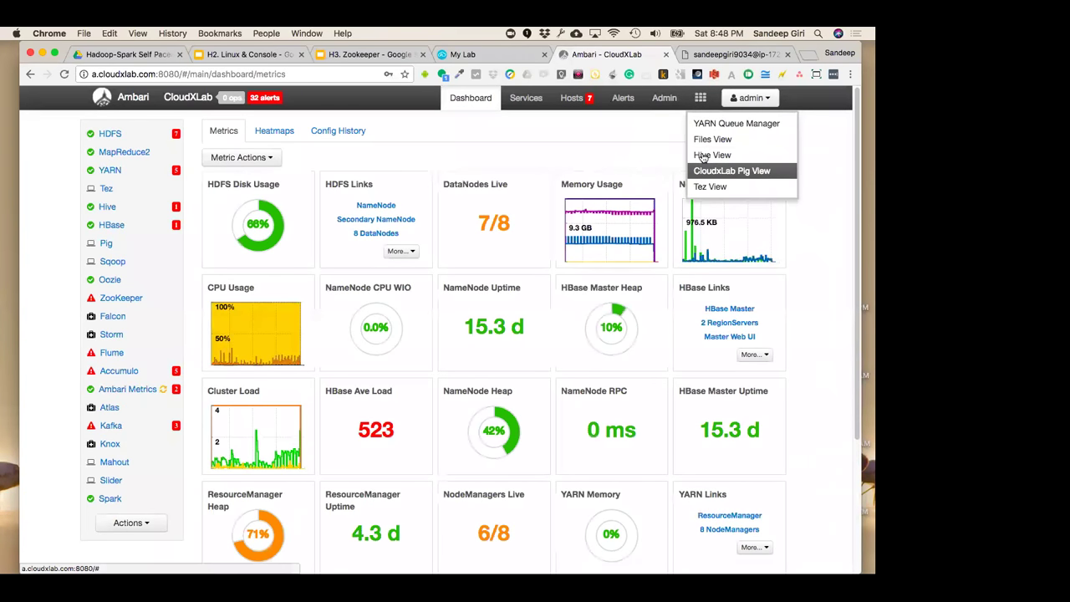
{"action": "mouse_move", "coordinate": [701, 98]}
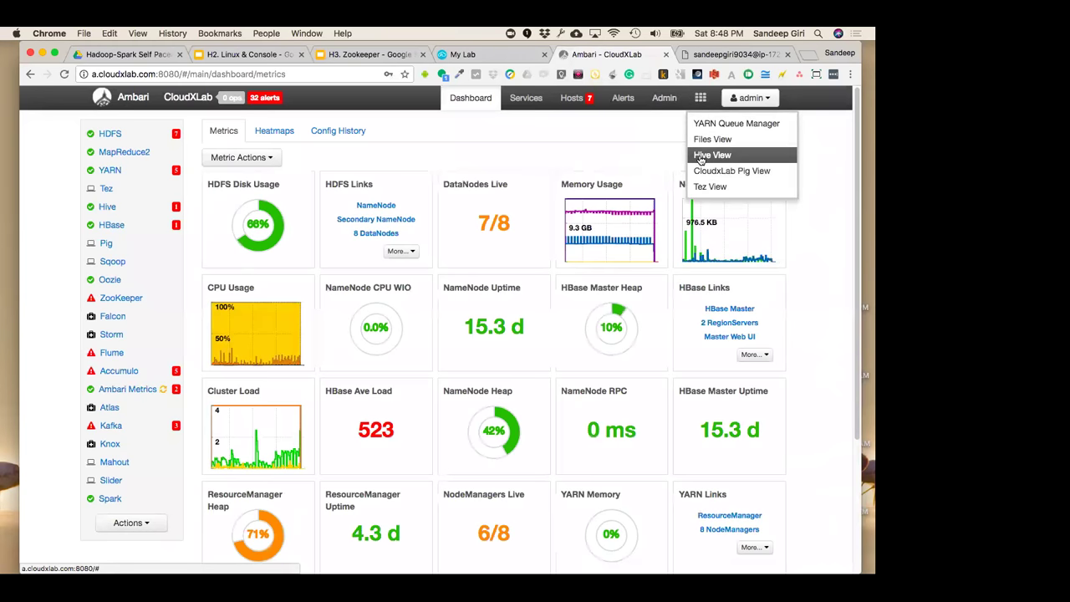
{"action": "left_click", "coordinate": [710, 156]}
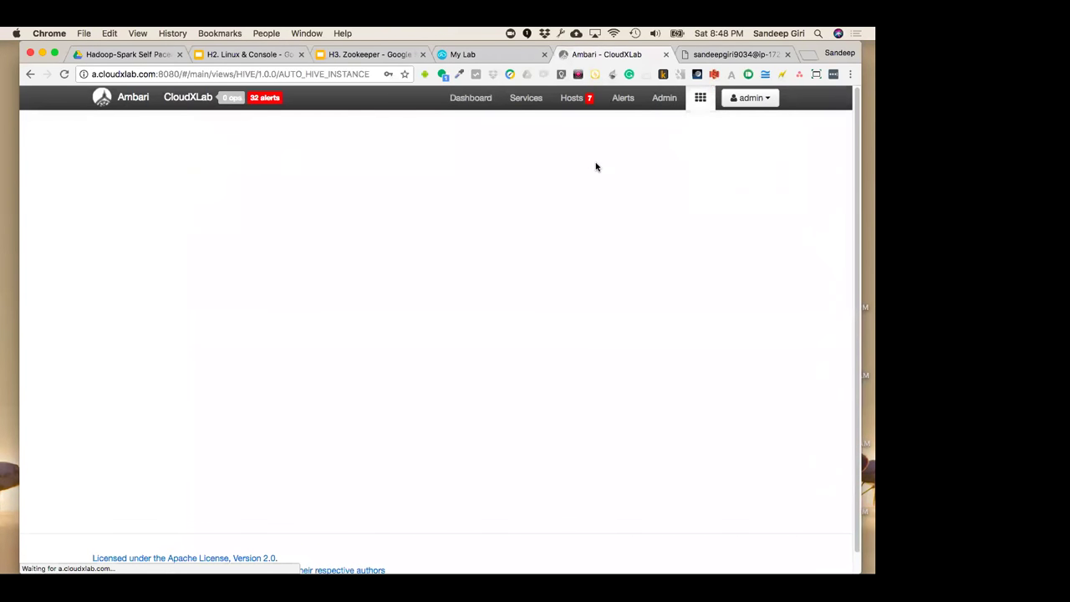
{"action": "left_click", "coordinate": [666, 54]}
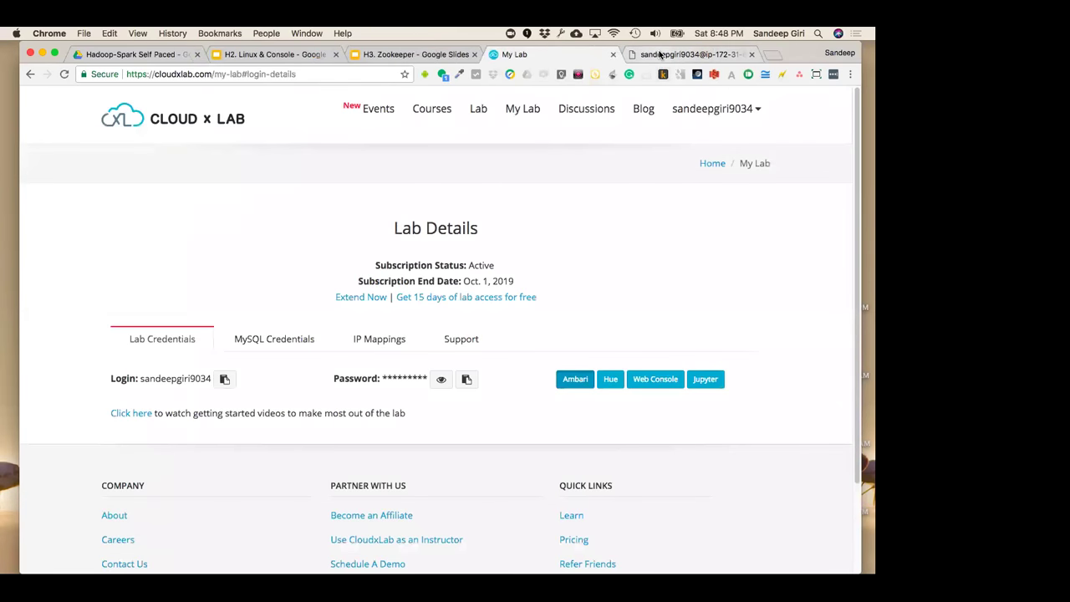
Bring the logged-in Web Console tab back to the front of the Chrome window
{"action": "left_click", "coordinate": [659, 54]}
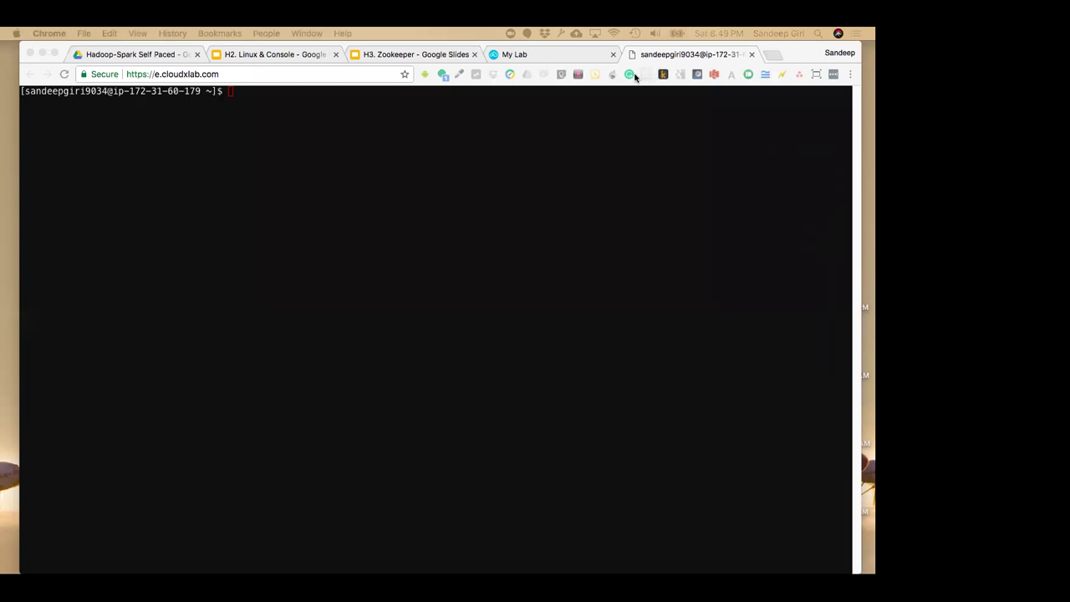
{"action": "left_click", "coordinate": [578, 57]}
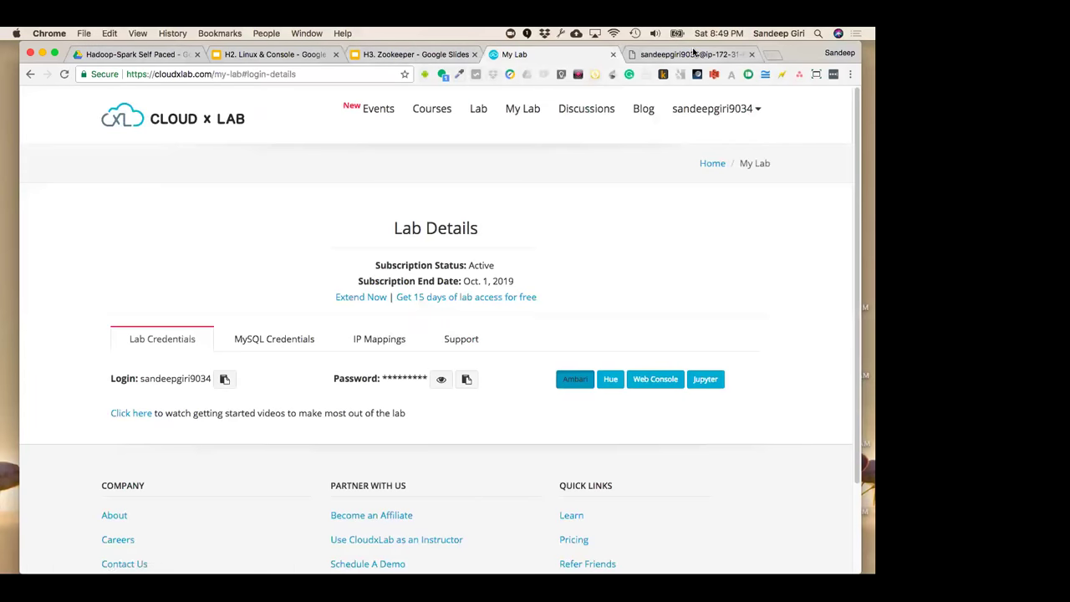
{"action": "left_click", "coordinate": [692, 54]}
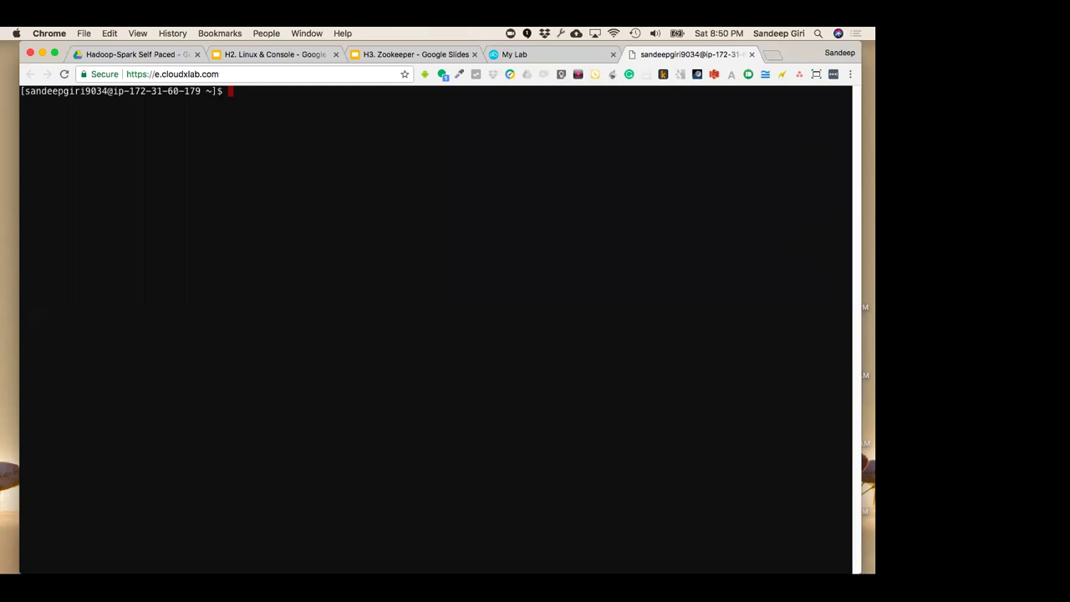
{"action": "key", "text": "super+Tab"}
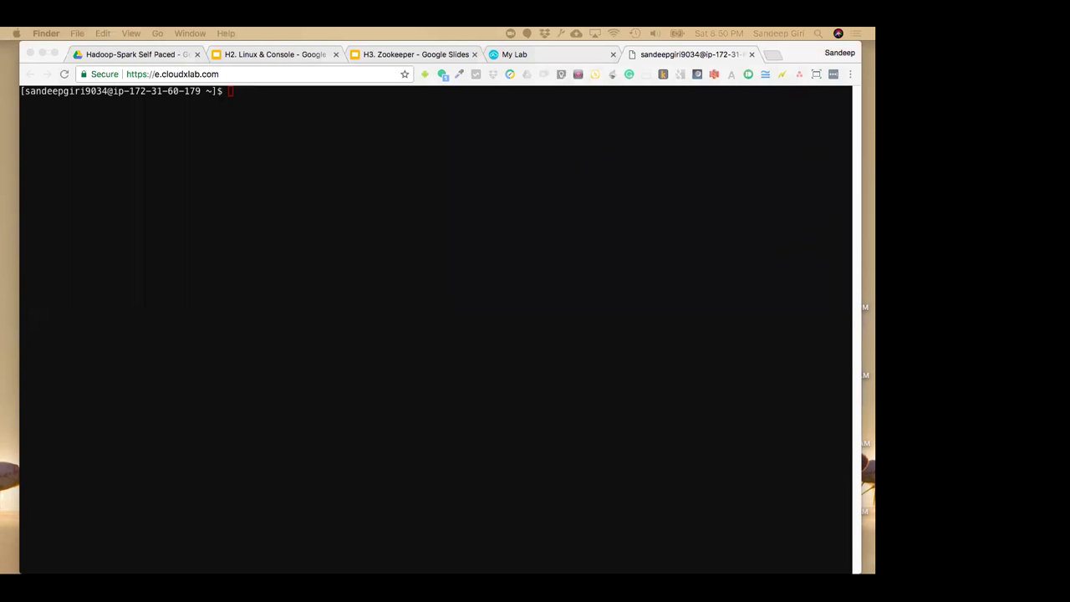
{"action": "left_click", "coordinate": [240, 257]}
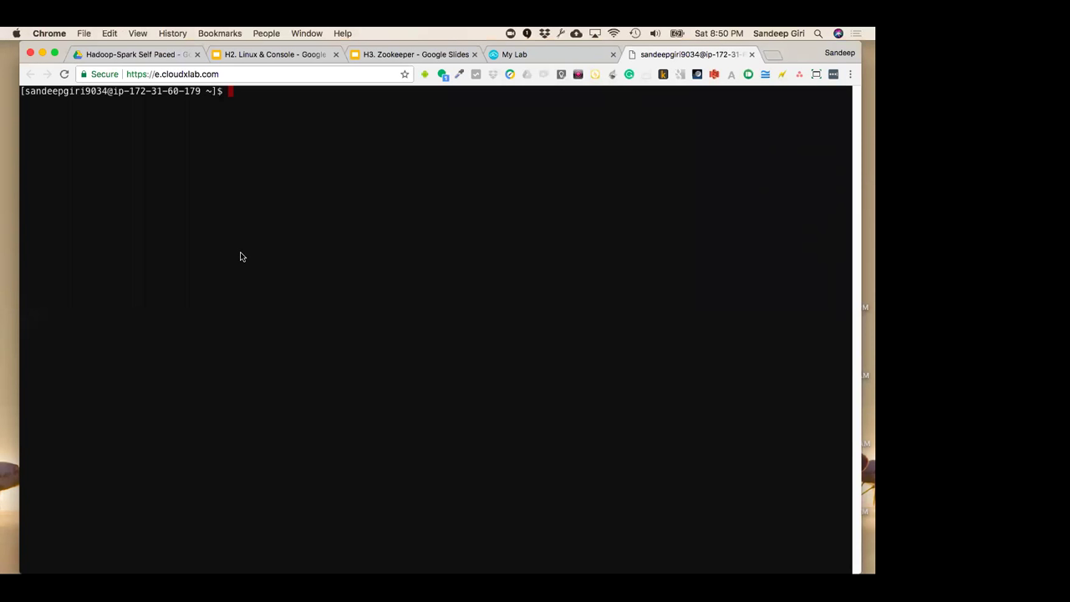
Open a new Web Console session from My Lab
{"action": "left_click", "coordinate": [560, 53]}
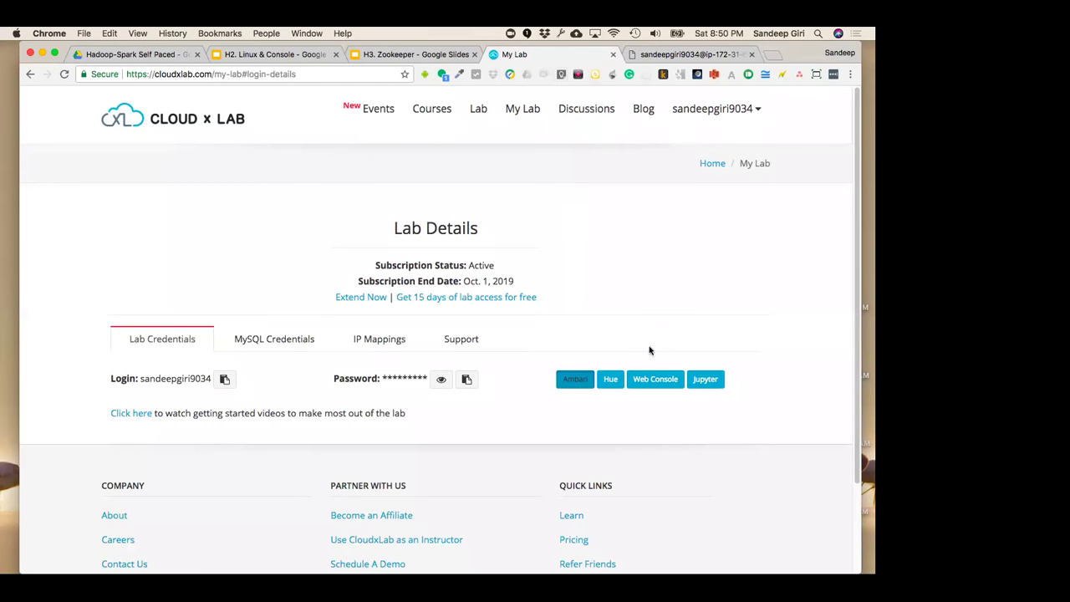
{"action": "left_click", "coordinate": [656, 56]}
{"action": "left_click", "coordinate": [590, 54]}
{"action": "left_click", "coordinate": [660, 379]}
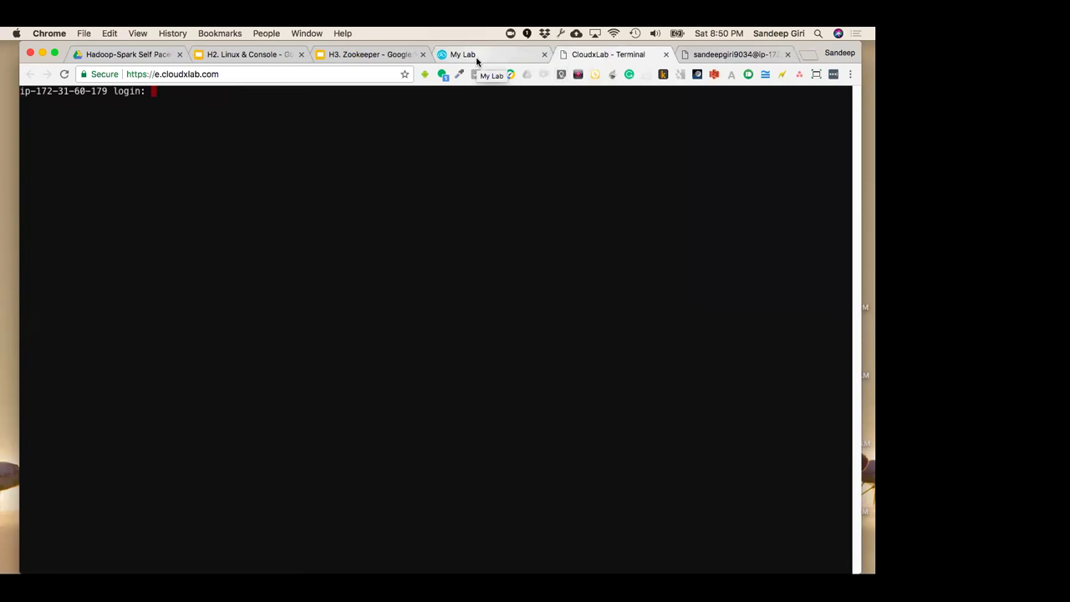
Copy the lab login name and enter it at the new console's login prompt
{"action": "left_click", "coordinate": [473, 59]}
{"action": "left_click", "coordinate": [224, 379]}
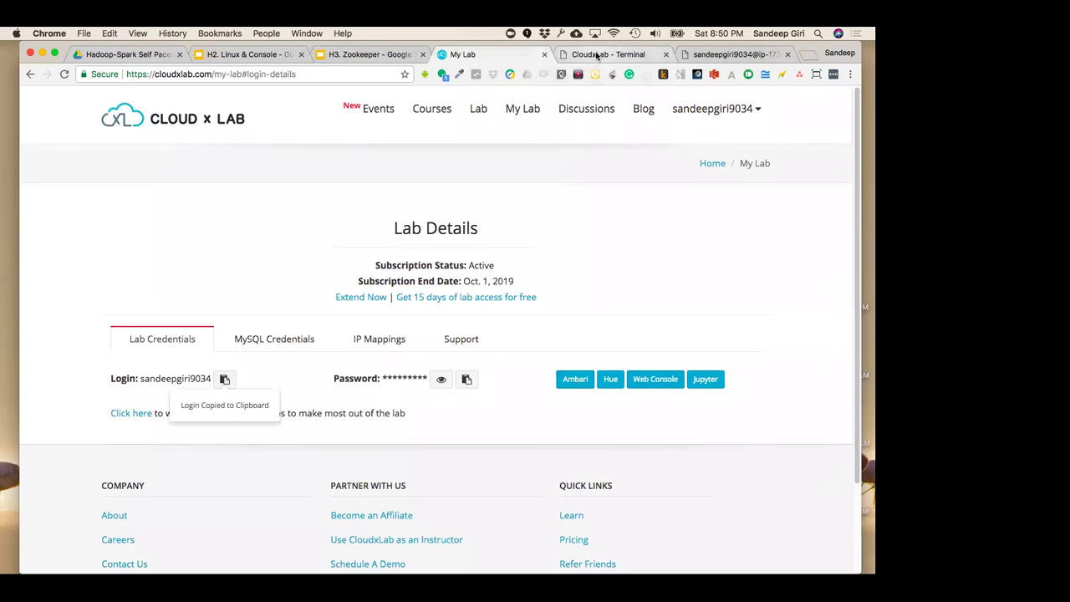
{"action": "left_click", "coordinate": [608, 55]}
{"action": "key", "text": "super+v"}
{"action": "key", "text": "Return"}
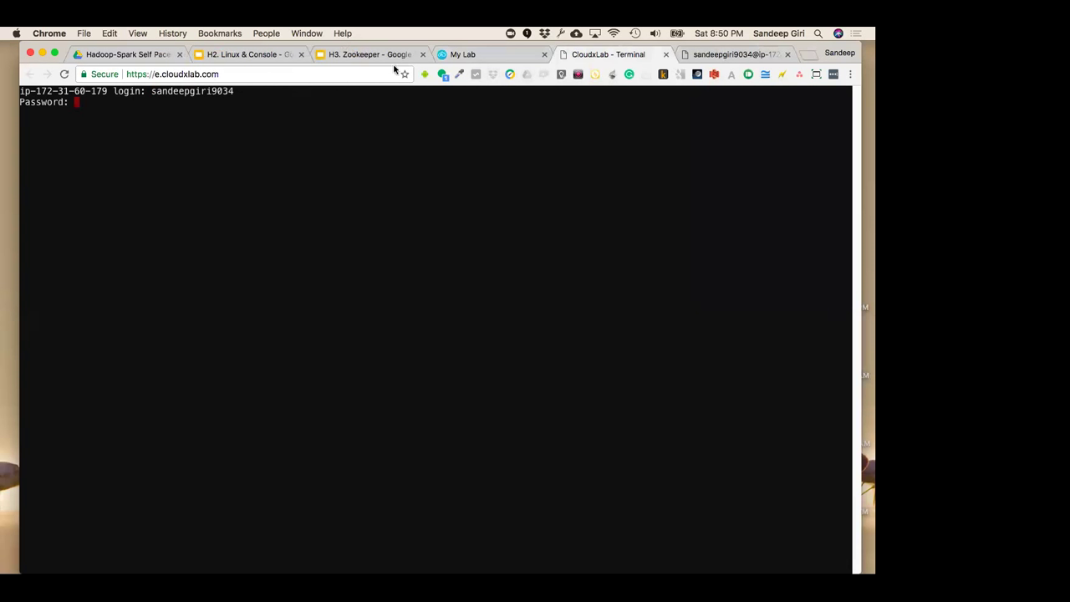
Copy the lab password and enter it to log in to the shell
{"action": "left_click", "coordinate": [468, 53]}
{"action": "left_click", "coordinate": [467, 380]}
{"action": "left_click", "coordinate": [608, 54]}
{"action": "key", "text": "super+v"}
{"action": "key", "text": "Return"}
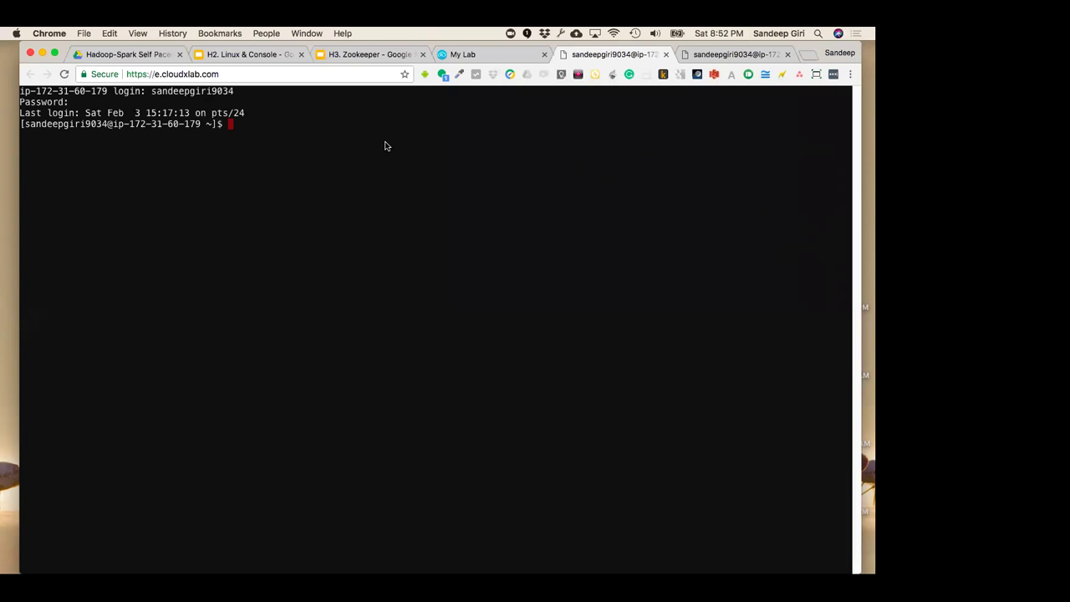
{"action": "left_click", "coordinate": [470, 53]}
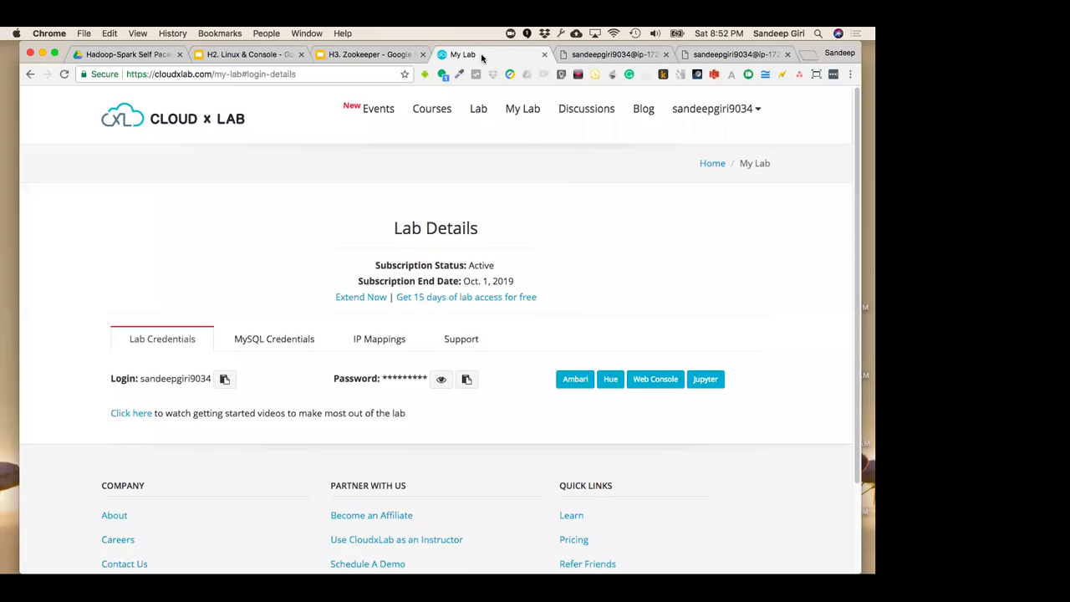
{"action": "left_click", "coordinate": [560, 54]}
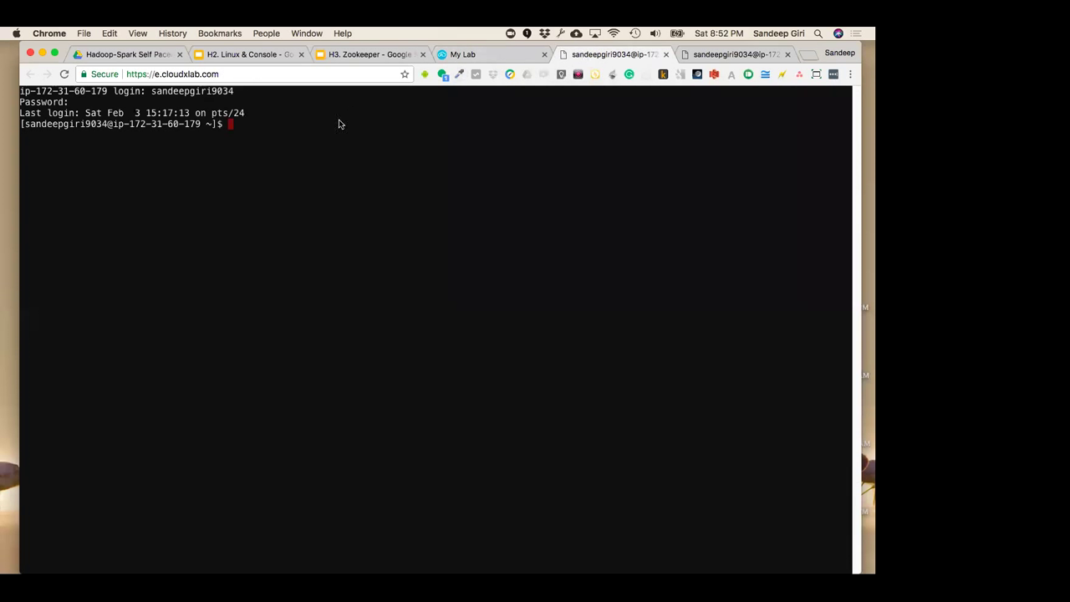
{"action": "left_click", "coordinate": [495, 54]}
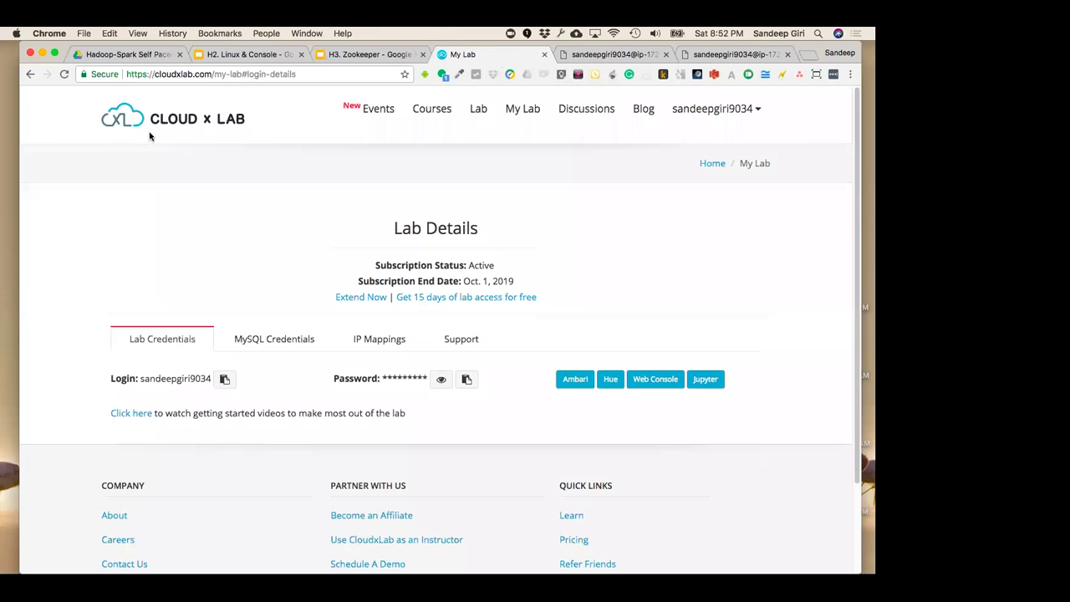
{"action": "left_click", "coordinate": [466, 379]}
{"action": "left_click", "coordinate": [583, 56]}
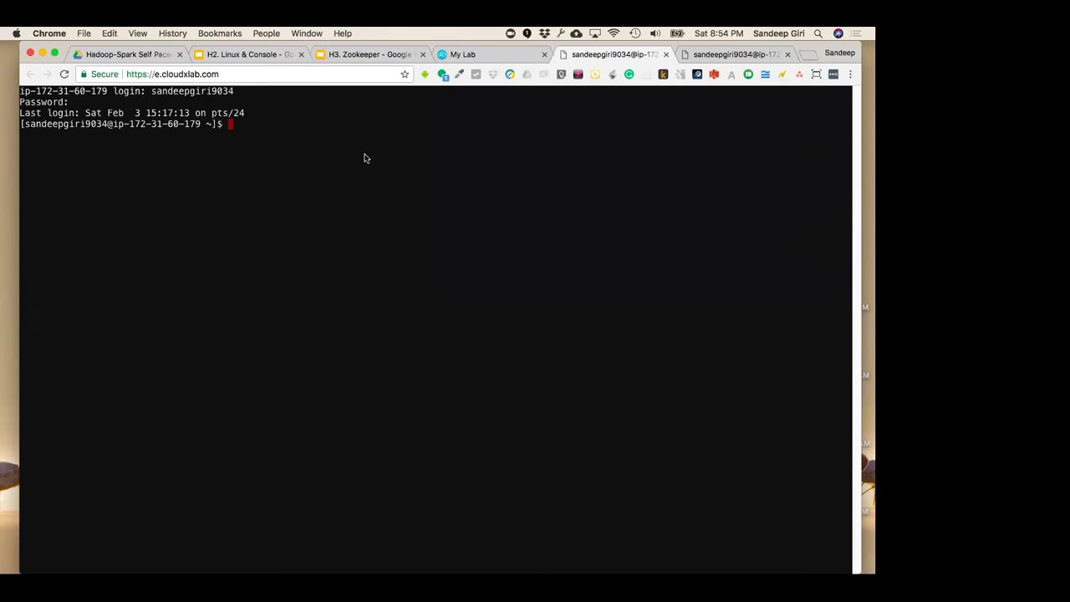
Zoom the web console tab in two levels with Cmd+Plus
{"action": "key", "text": "super+equal"}
{"action": "key", "text": "super+equal"}
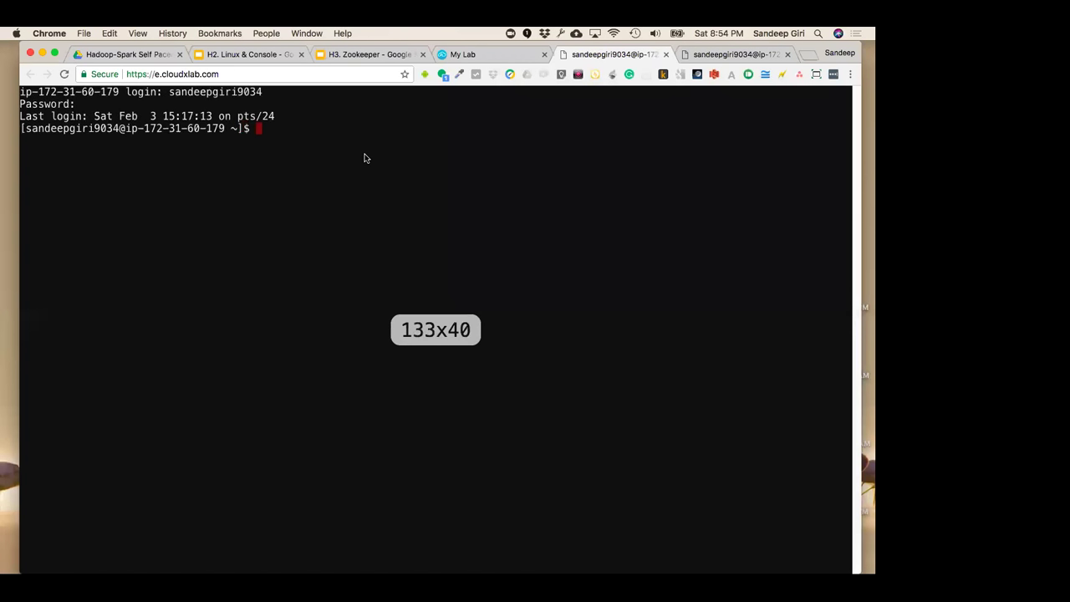
{"action": "key", "text": "super+equal"}
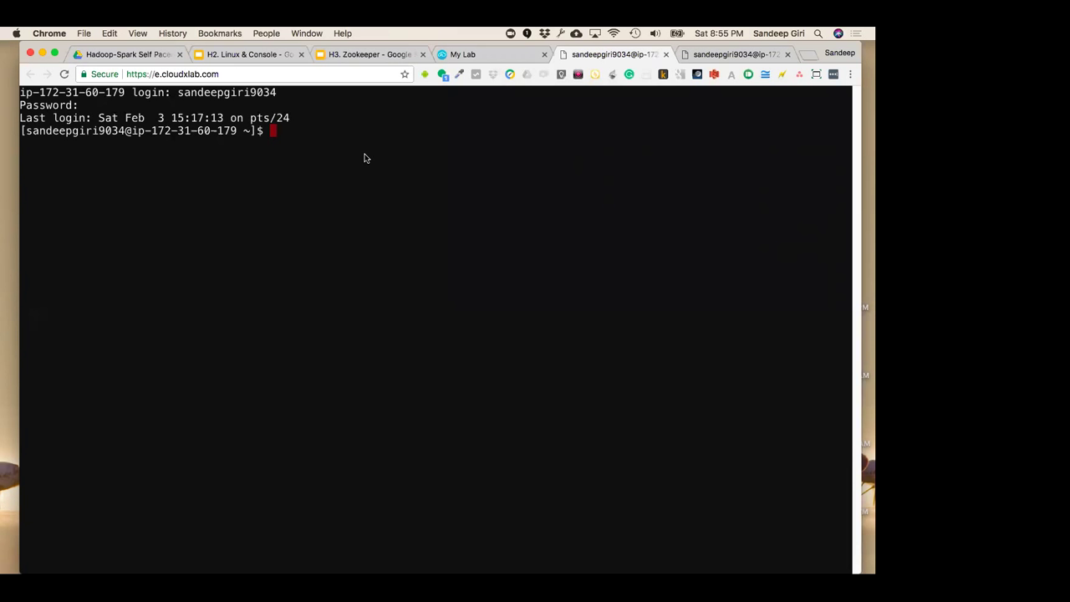
{"action": "left_click", "coordinate": [487, 59]}
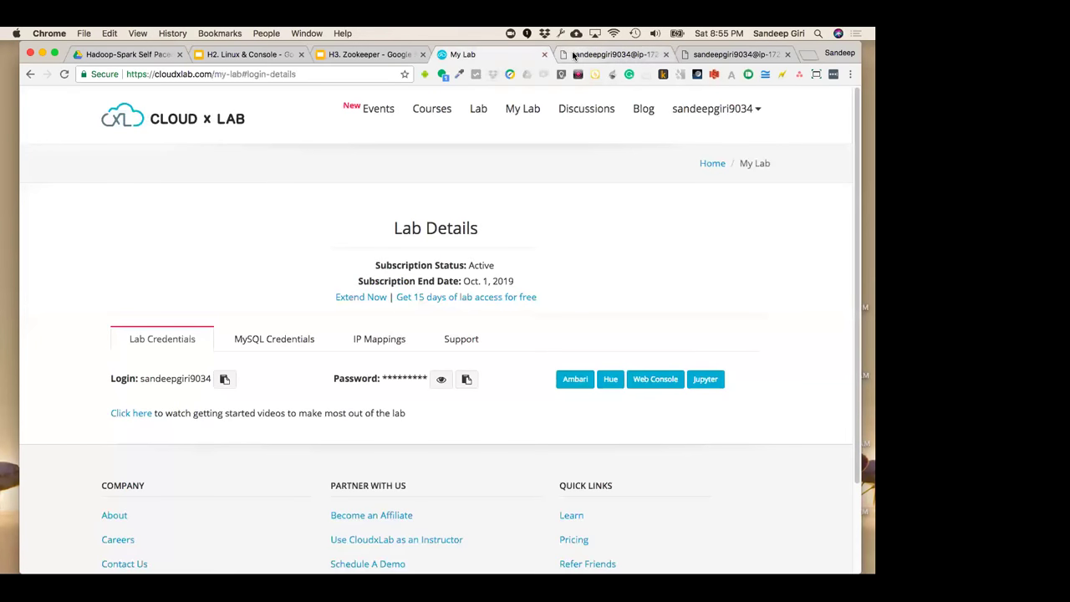
{"action": "left_click", "coordinate": [575, 56]}
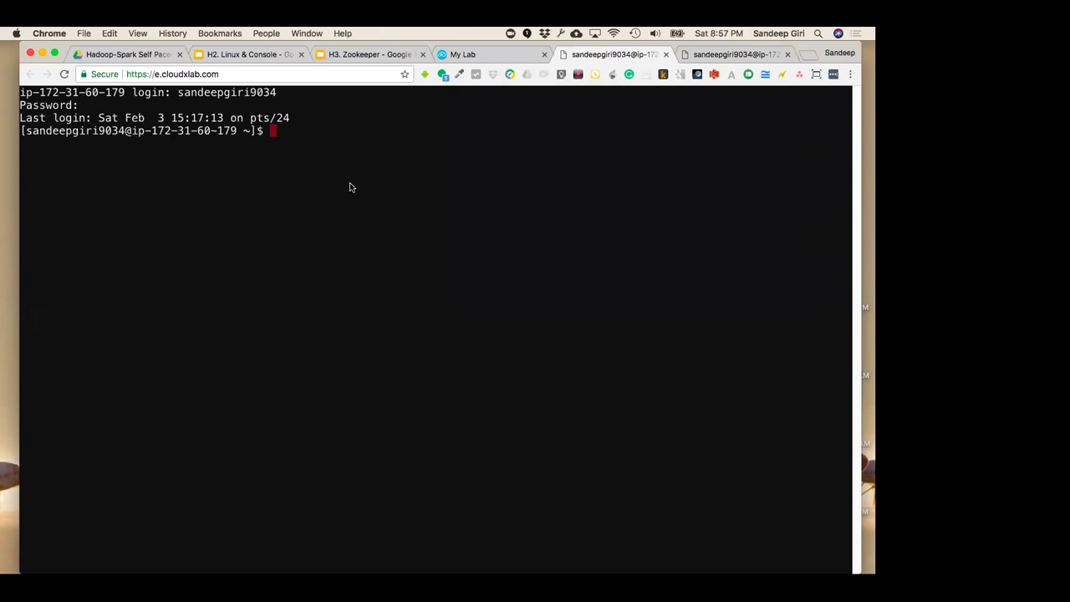
{"action": "left_click", "coordinate": [476, 55]}
{"action": "key", "text": "ctrl+Tab"}
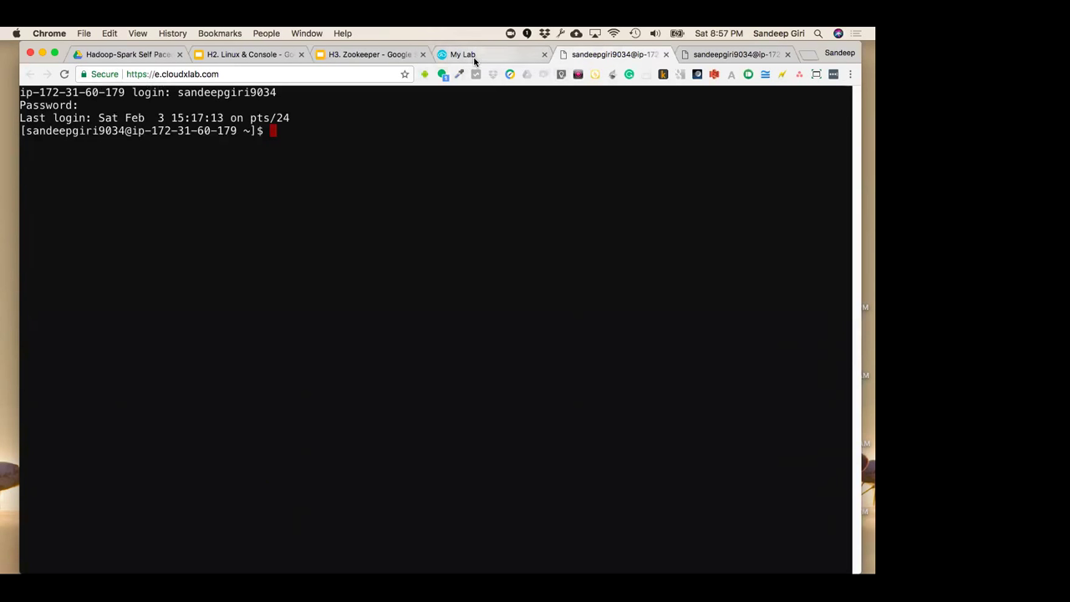
{"action": "left_click", "coordinate": [501, 55]}
{"action": "left_click", "coordinate": [595, 55]}
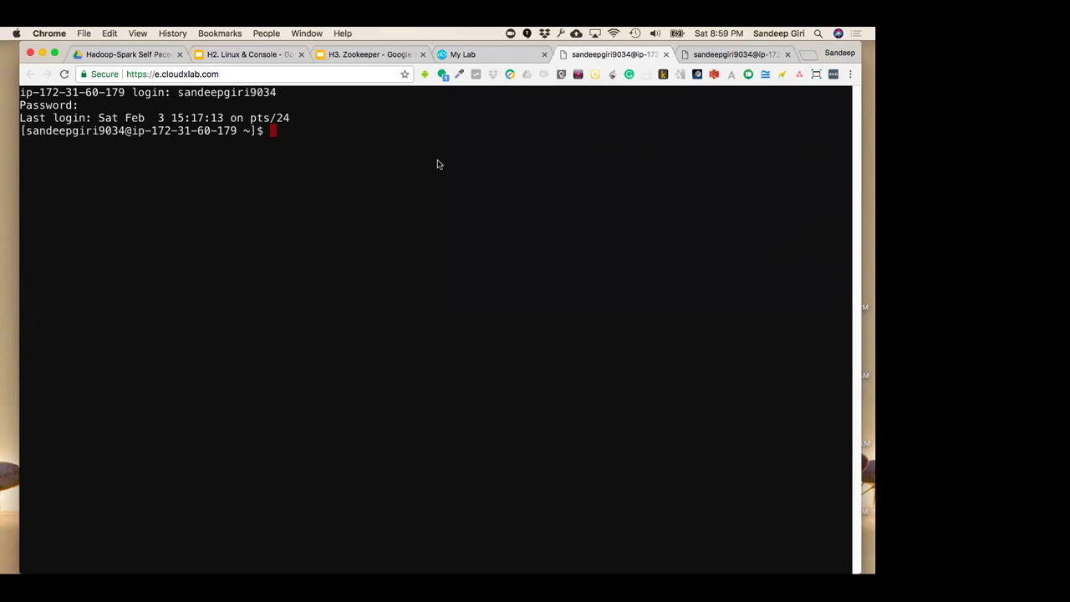
Launch Jupyter from Lab Details in a new tab and return to the terminal tab
{"action": "left_click", "coordinate": [466, 55]}
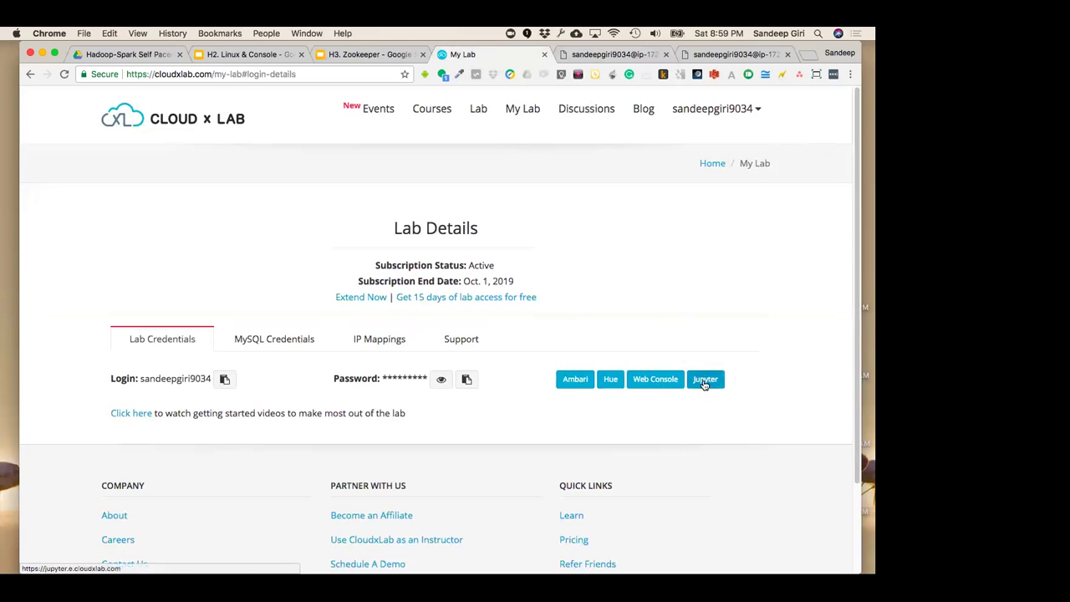
{"action": "left_click", "coordinate": [615, 53]}
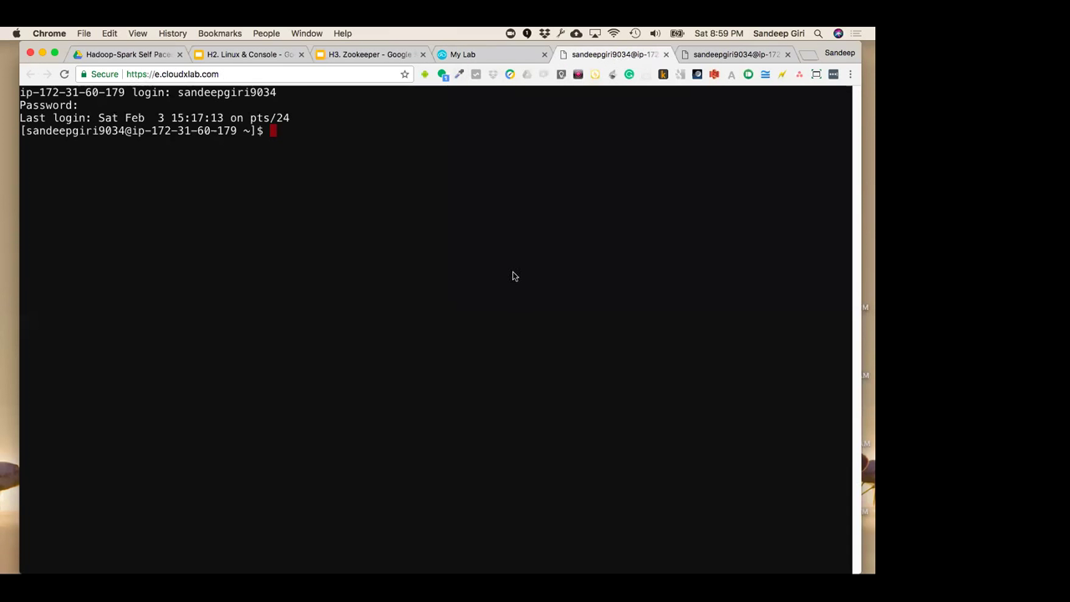
{"action": "left_click", "coordinate": [498, 52]}
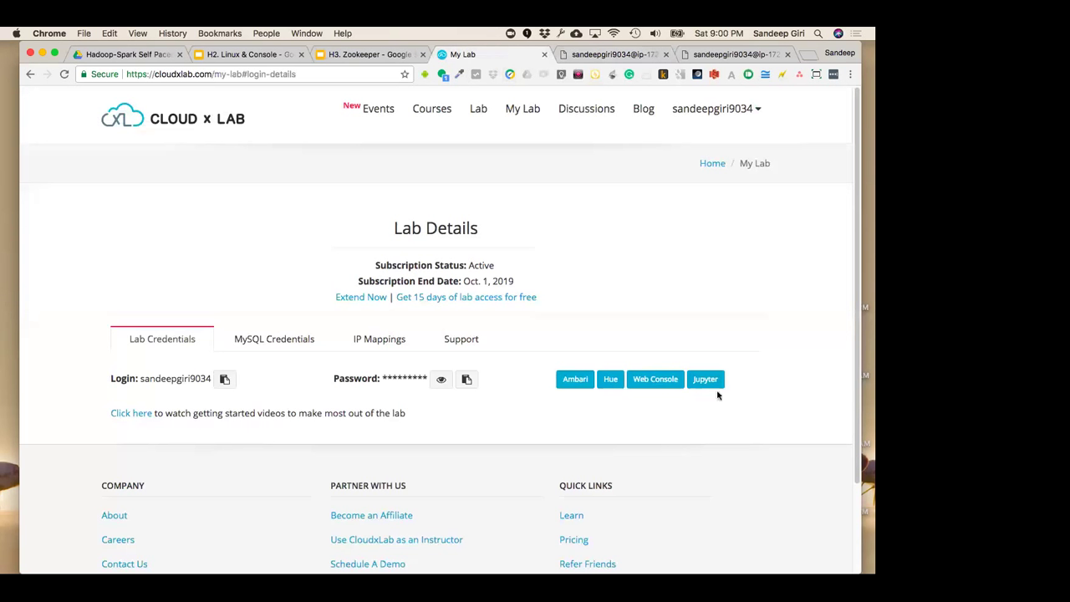
{"action": "left_click", "coordinate": [614, 54]}
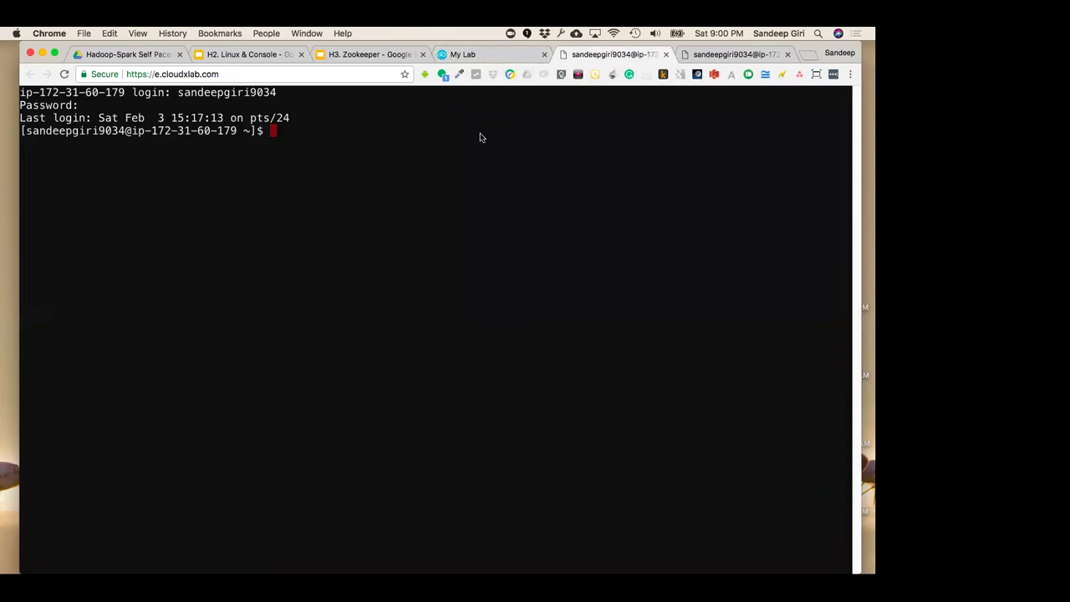
{"action": "left_click", "coordinate": [499, 55]}
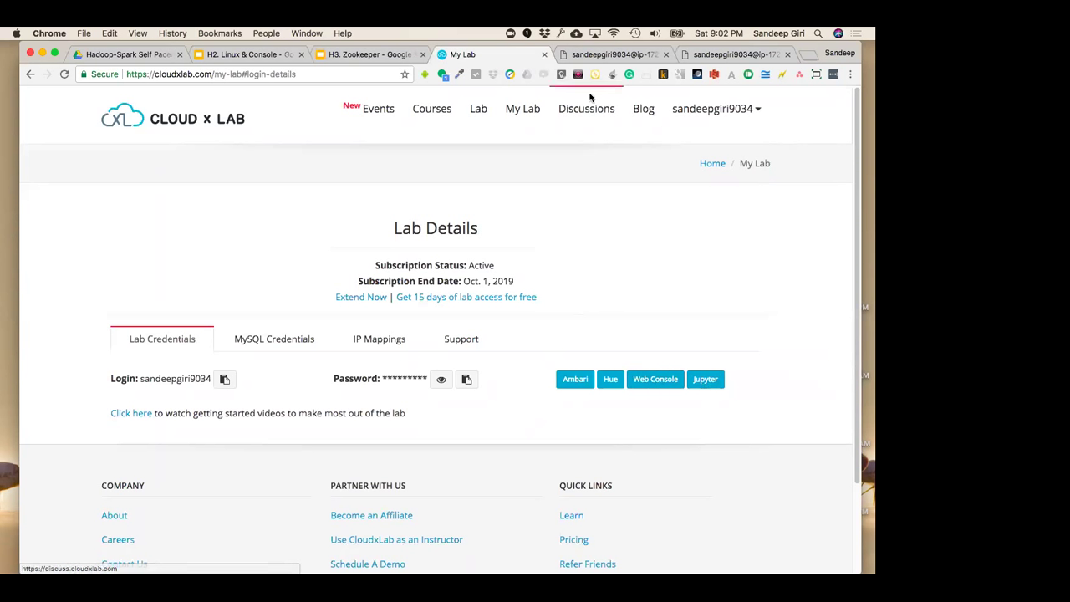
{"action": "left_click", "coordinate": [613, 54]}
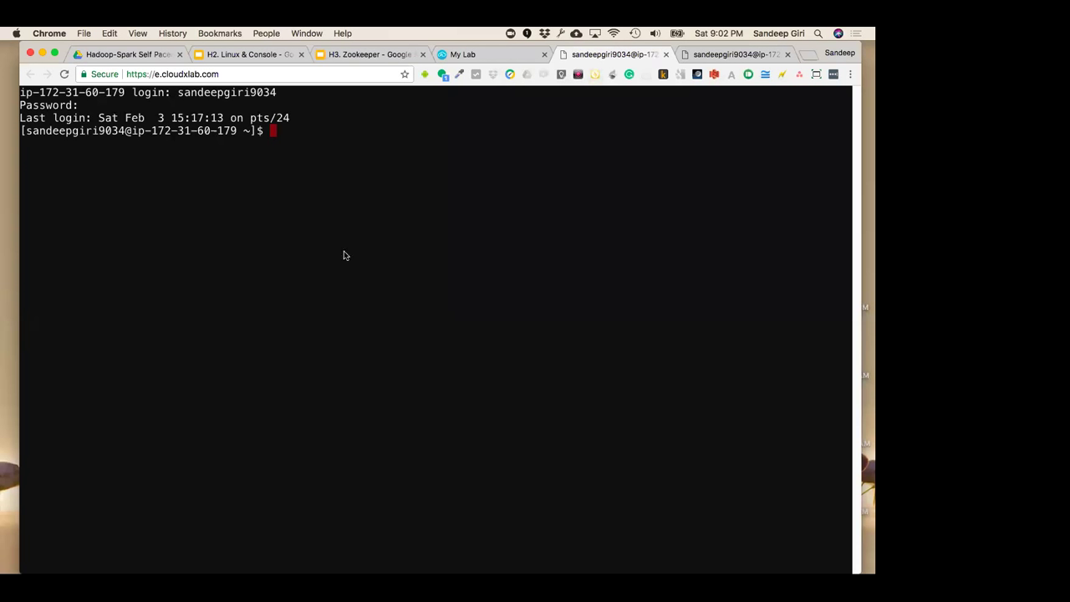
{"action": "left_click", "coordinate": [497, 54]}
{"action": "left_click", "coordinate": [706, 380]}
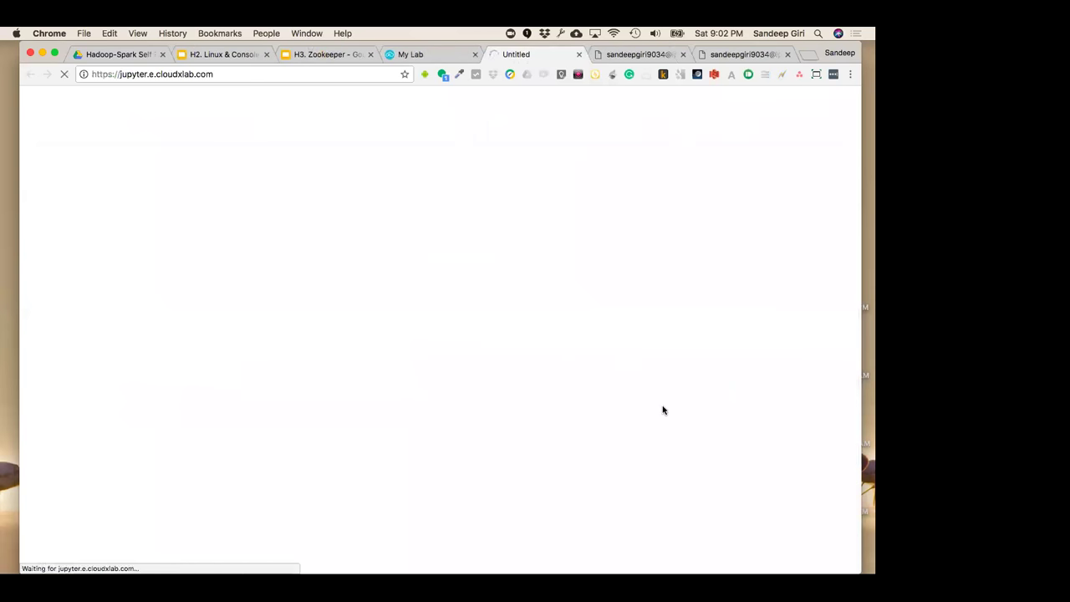
{"action": "left_click", "coordinate": [626, 53]}
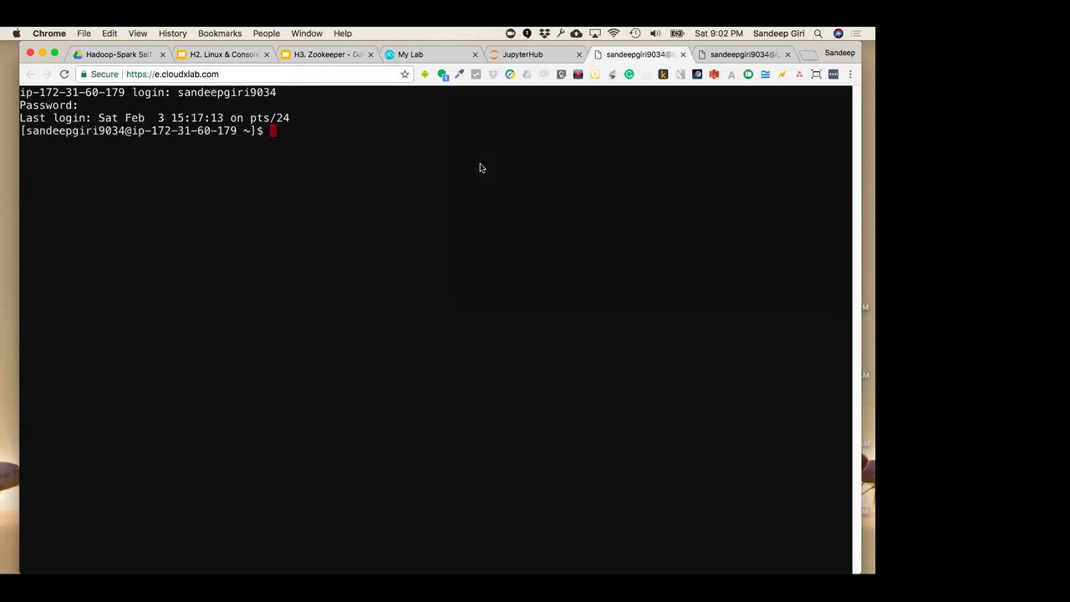
Show the current directory with pwd and a long listing with ls -l
{"action": "type", "text": "pwd"}
{"action": "key", "text": "Return"}
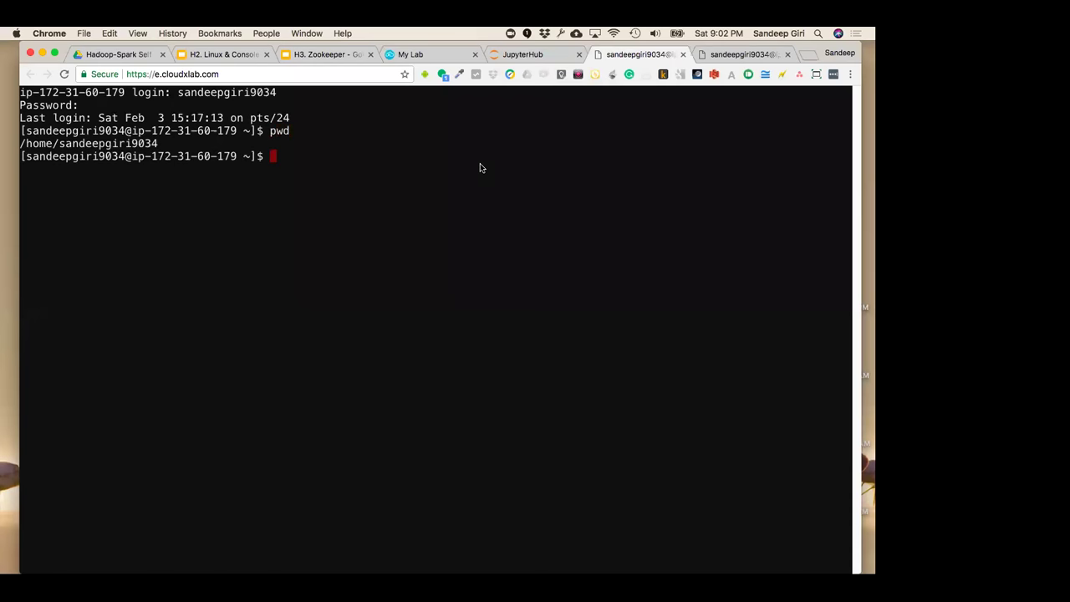
{"action": "type", "text": "ls -l"}
{"action": "key", "text": "Return"}
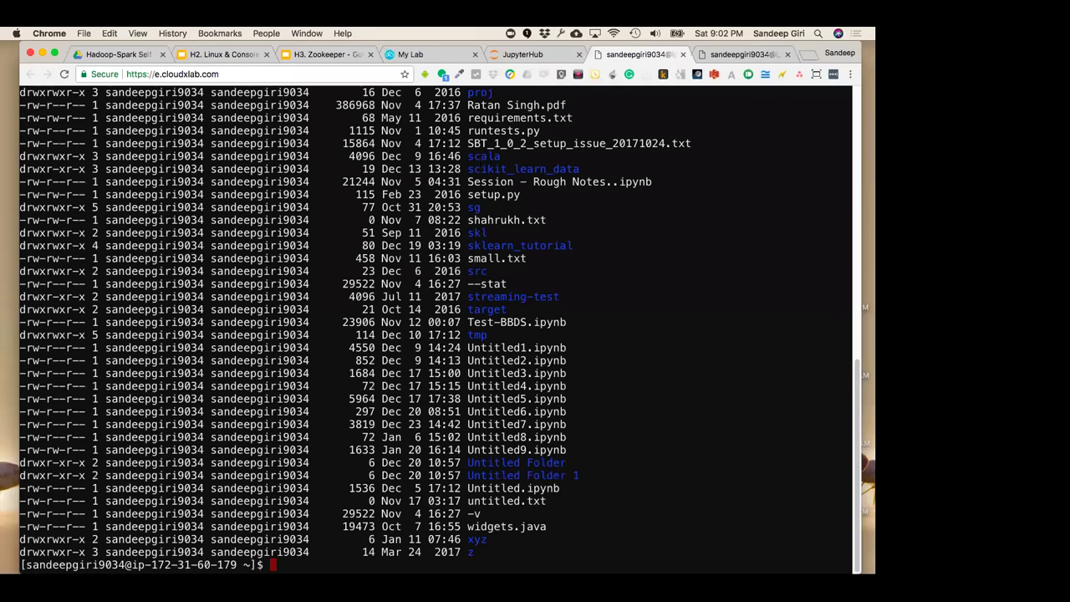
Clear the terminal and start Hive
{"action": "key", "text": "ctrl+l"}
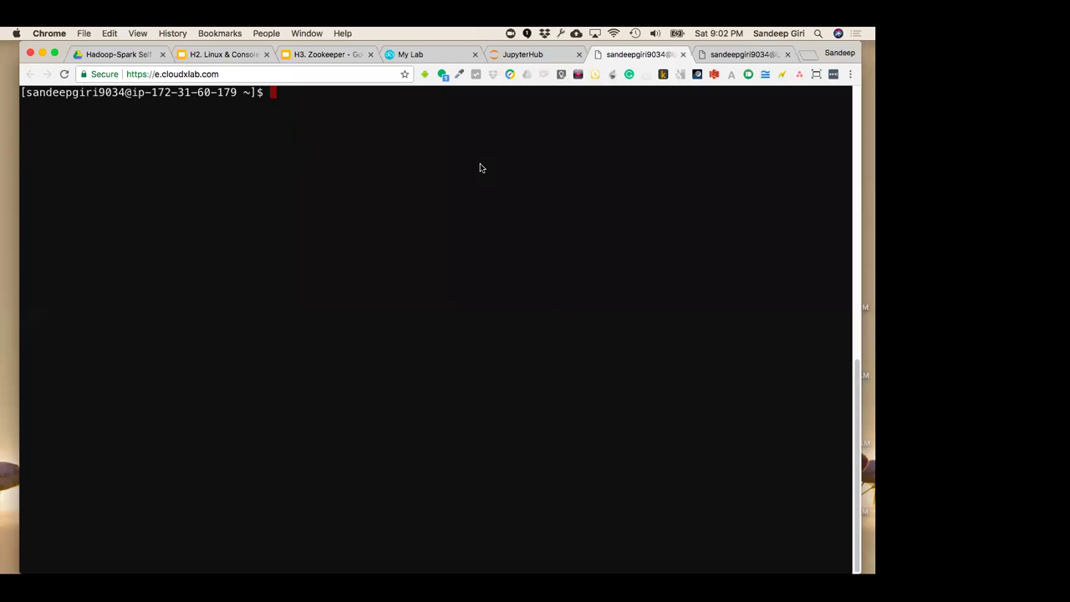
{"action": "type", "text": "hive"}
{"action": "key", "text": "Return"}
Interrupt Hive, run hadoop fs to view its usage, and clear the screen
{"action": "key", "text": "ctrl+c"}
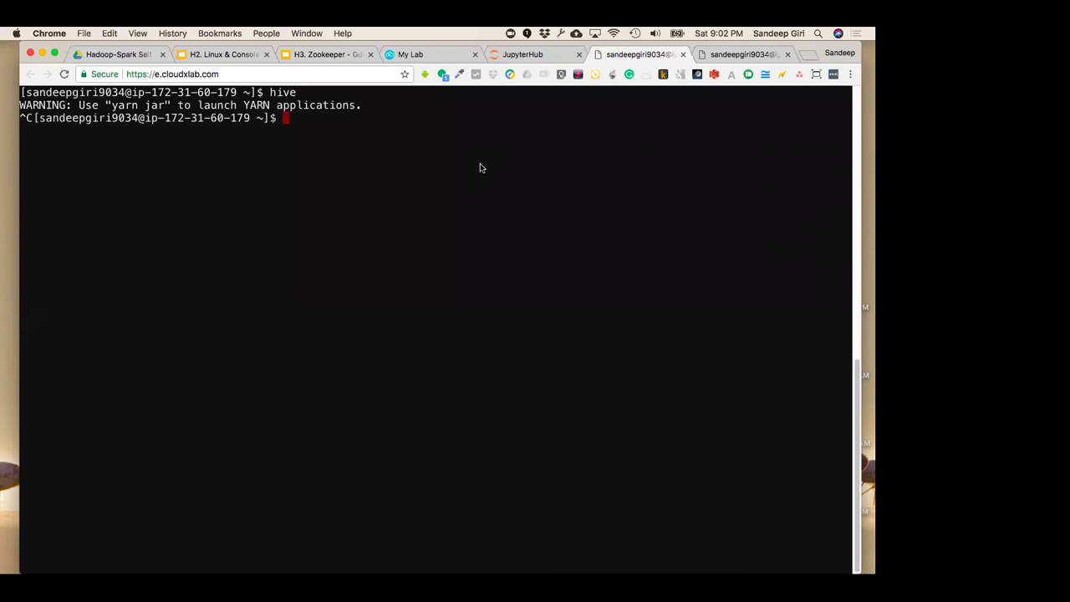
{"action": "type", "text": "hadoop fs"}
{"action": "key", "text": "Return"}
{"action": "key", "text": "ctrl+c"}
{"action": "key", "text": "Return"}
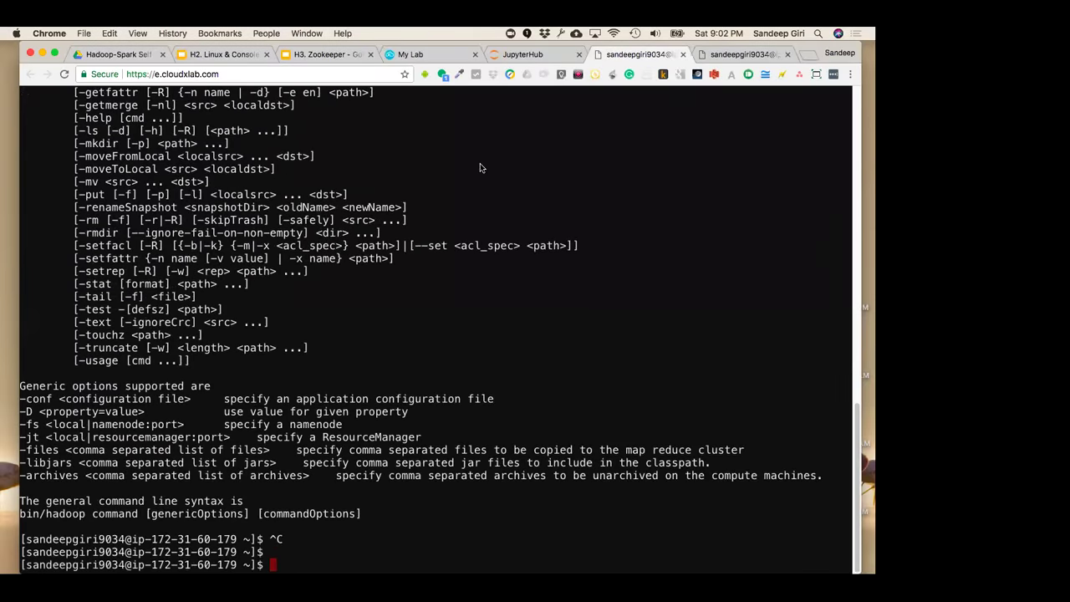
{"action": "key", "text": "ctrl+l"}
Launch and exit the Python interpreter and the Scala REPL
{"action": "type", "text": "python"}
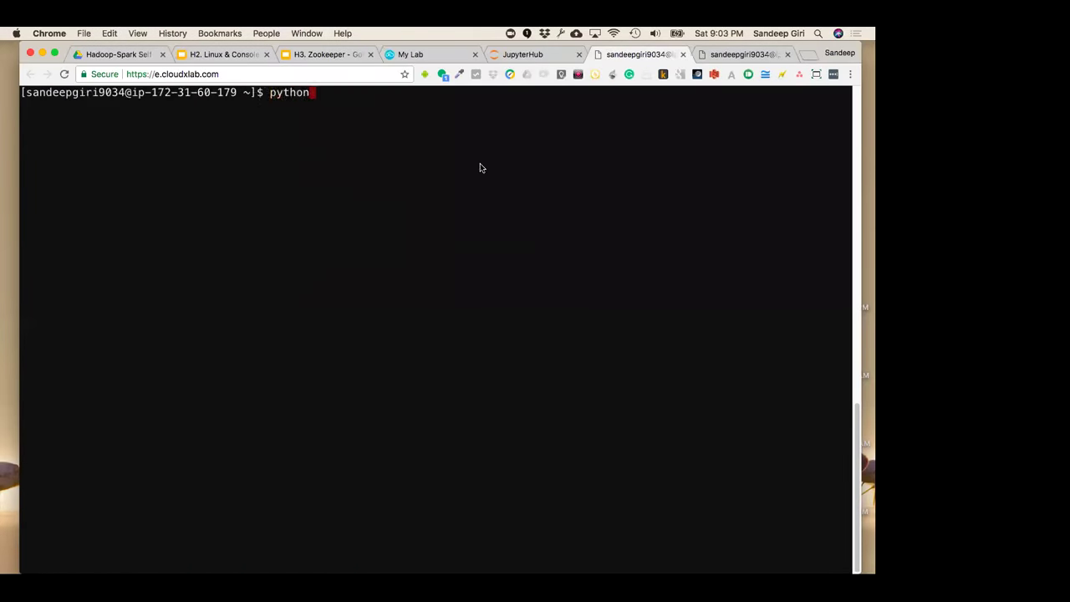
{"action": "key", "text": "Return"}
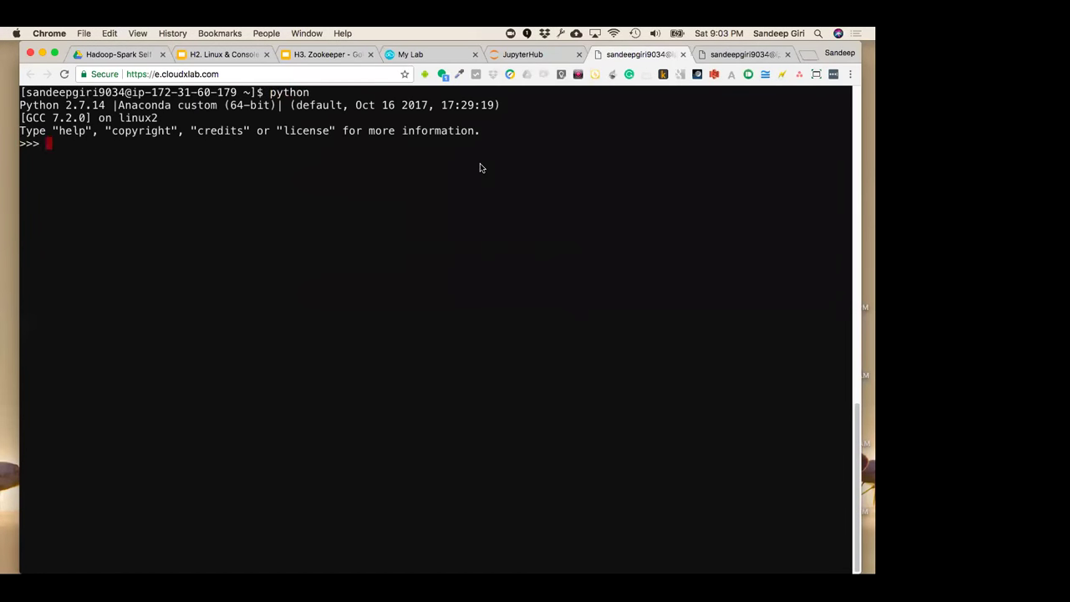
{"action": "key", "text": "ctrl+d"}
{"action": "type", "text": "scala"}
{"action": "key", "text": "Return"}
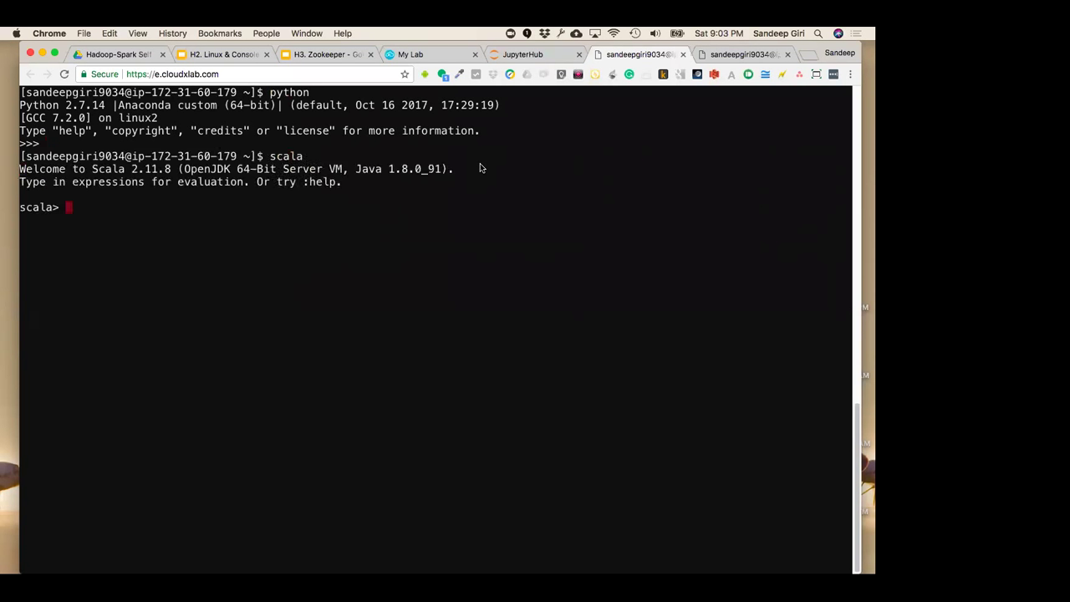
{"action": "key", "text": "ctrl+d"}
{"action": "key", "text": "Return"}
Start R, quit it without saving the workspace, and clear the screen
{"action": "key", "text": "Return"}
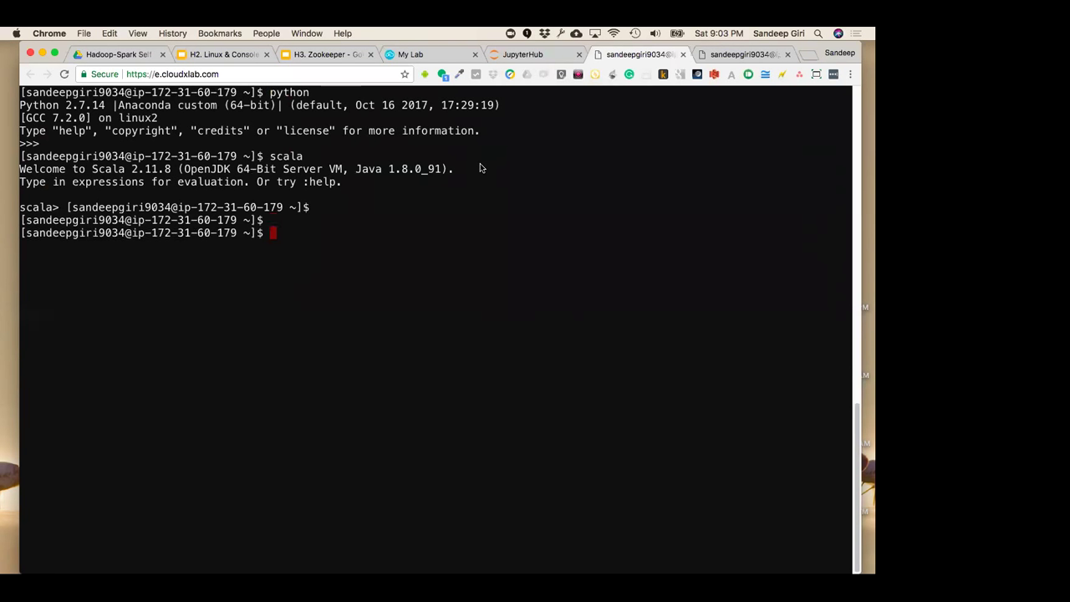
{"action": "type", "text": "R"}
{"action": "key", "text": "Return"}
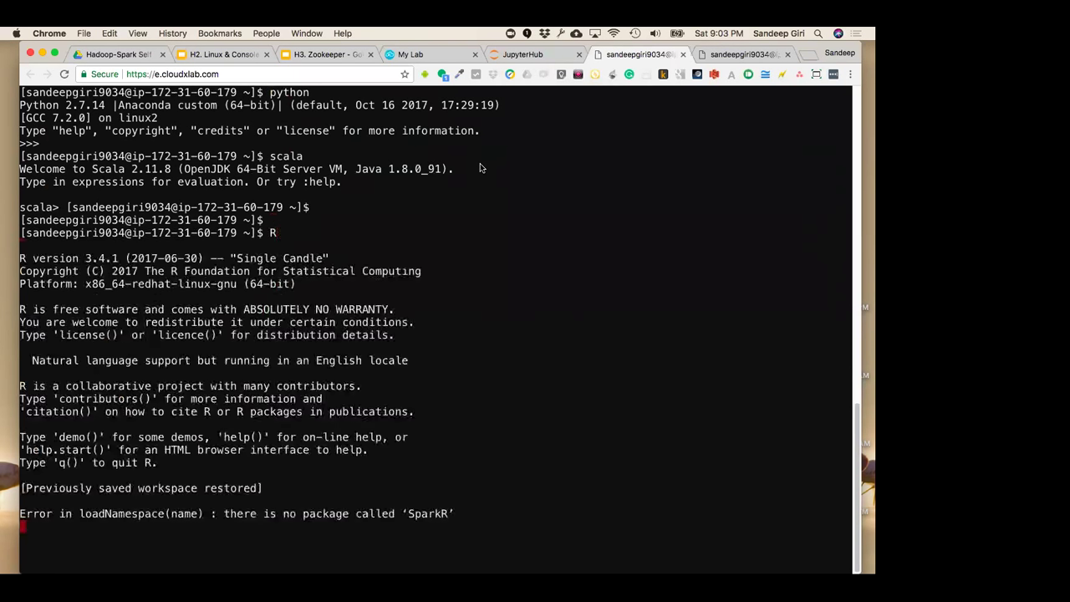
{"action": "key", "text": "ctrl+d"}
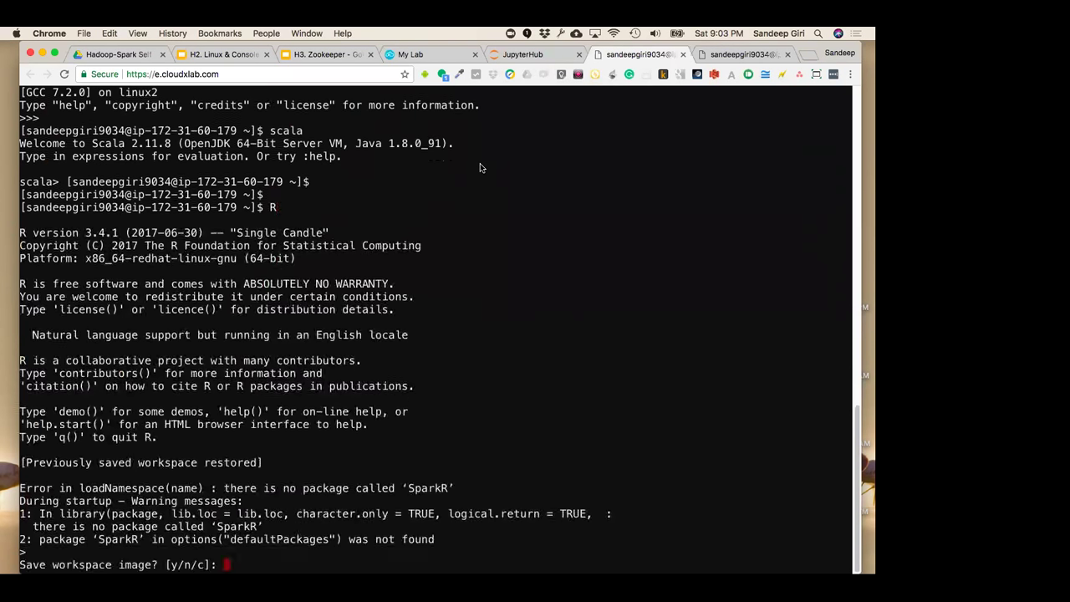
{"action": "type", "text": "n"}
{"action": "key", "text": "Return"}
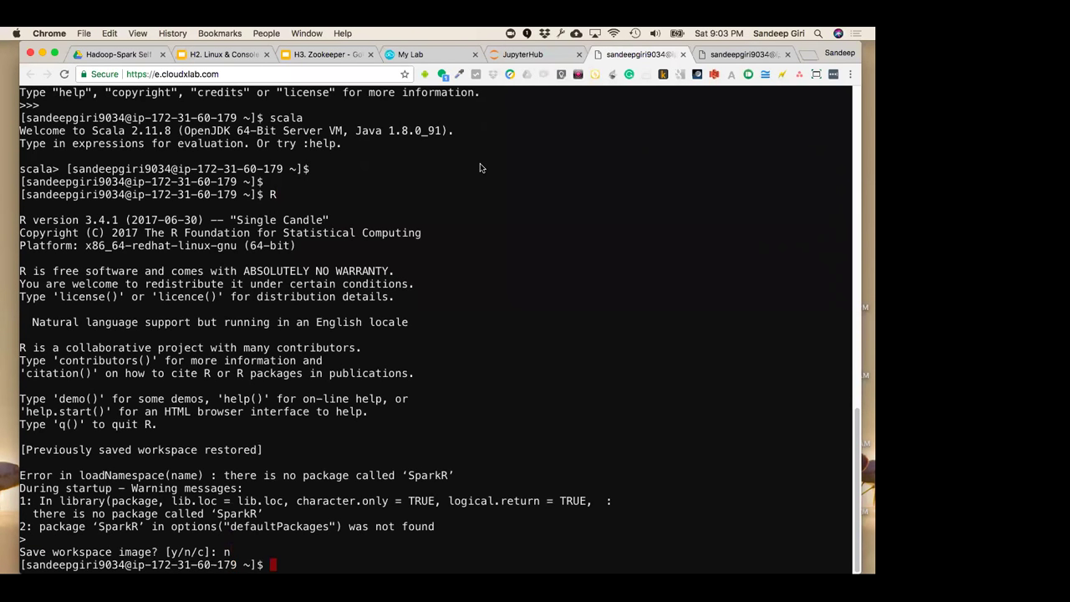
{"action": "key", "text": "ctrl+l"}
Start the Pig shell and interrupt it
{"action": "type", "text": "pig"}
{"action": "key", "text": "Return"}
{"action": "key", "text": "ctrl+c"}
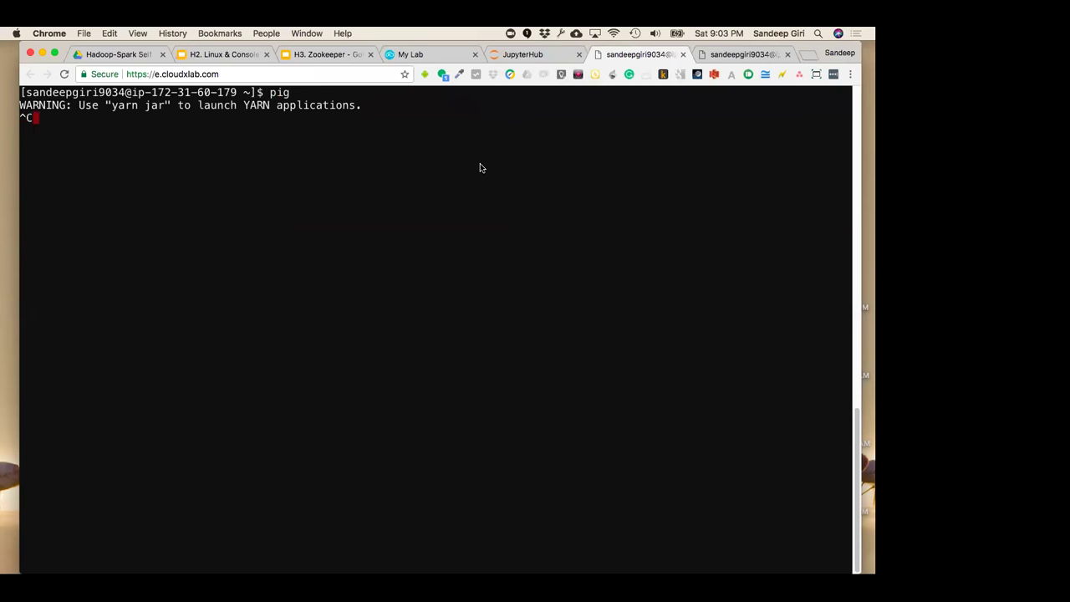
{"action": "key", "text": "Return"}
{"action": "key", "text": "Return"}
Launch PySpark, interrupt it, and exit back to bash
{"action": "type", "text": "pytspar"}
{"action": "key", "text": "ctrl+u"}
{"action": "type", "text": "pyspark"}
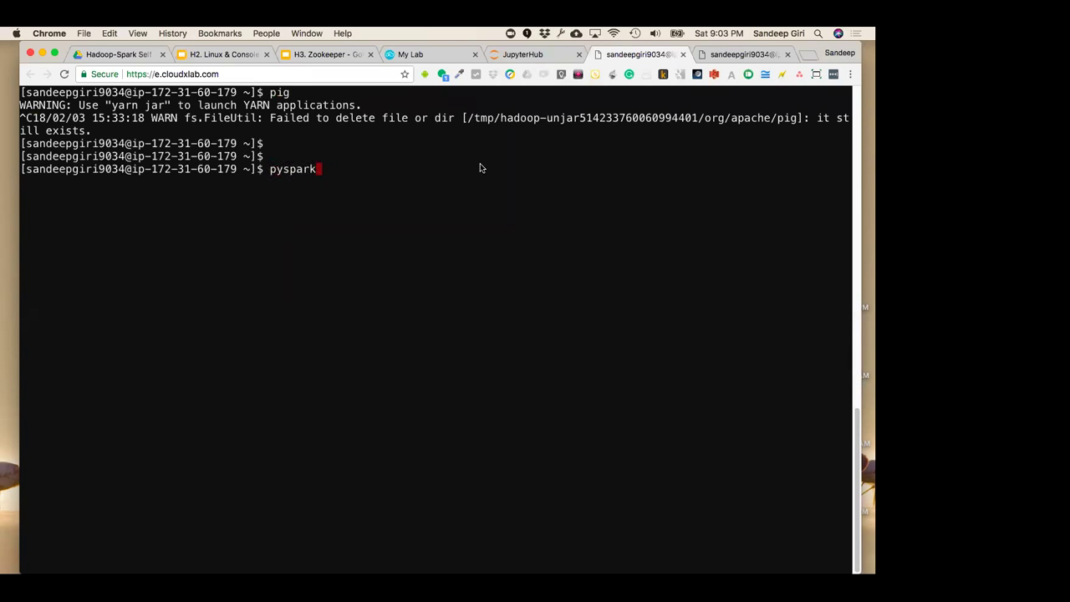
{"action": "key", "text": "Return"}
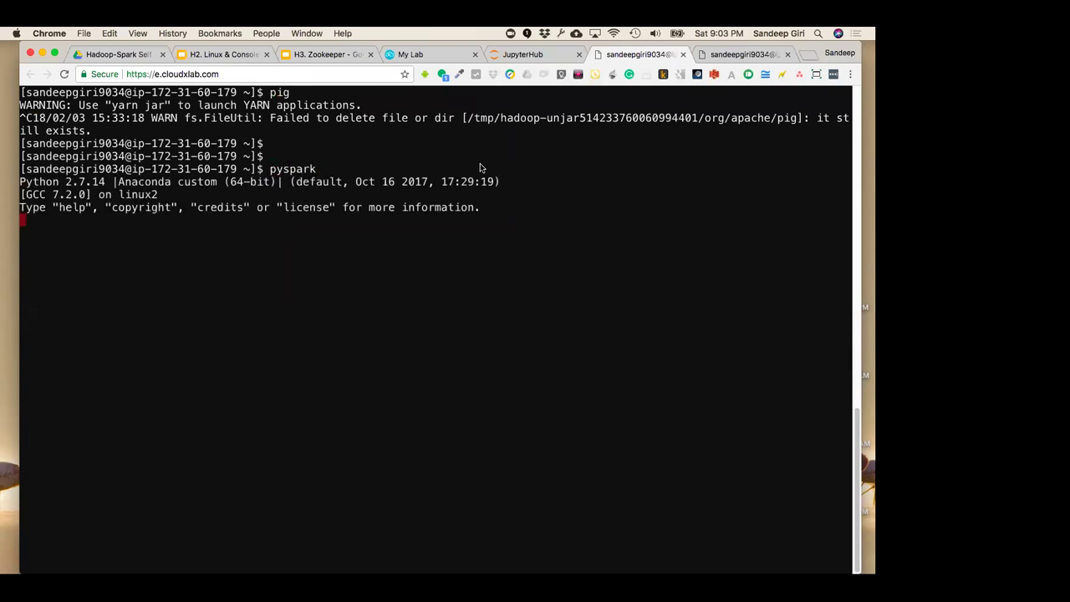
{"action": "key", "text": "ctrl+c"}
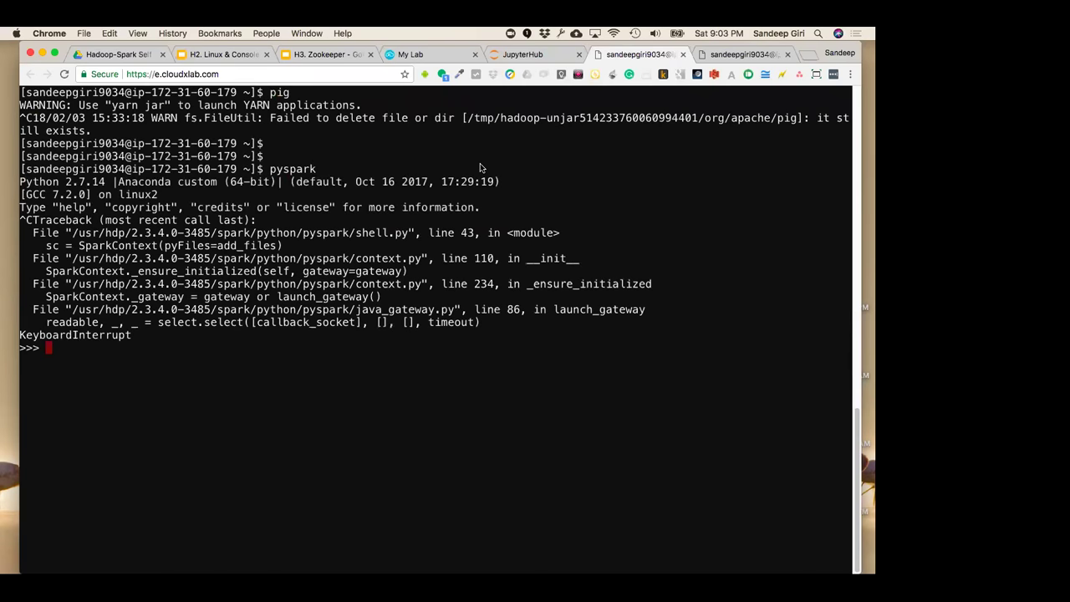
{"action": "key", "text": "ctrl+d"}
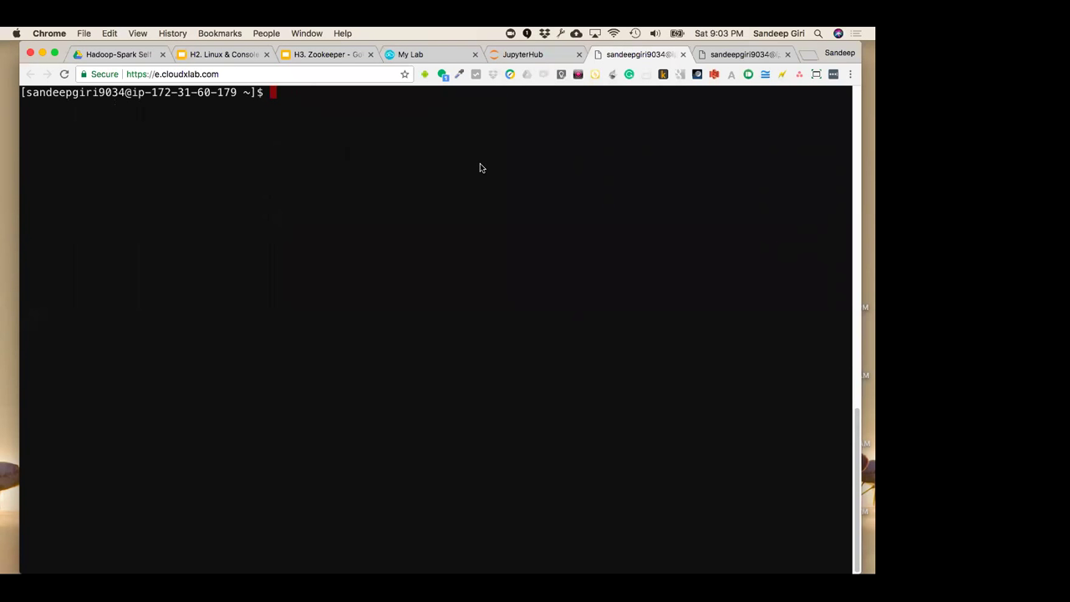
List all home-folder files with ls -la, then clear the terminal
{"action": "type", "text": "l s-la"}
{"action": "key", "text": "Return"}
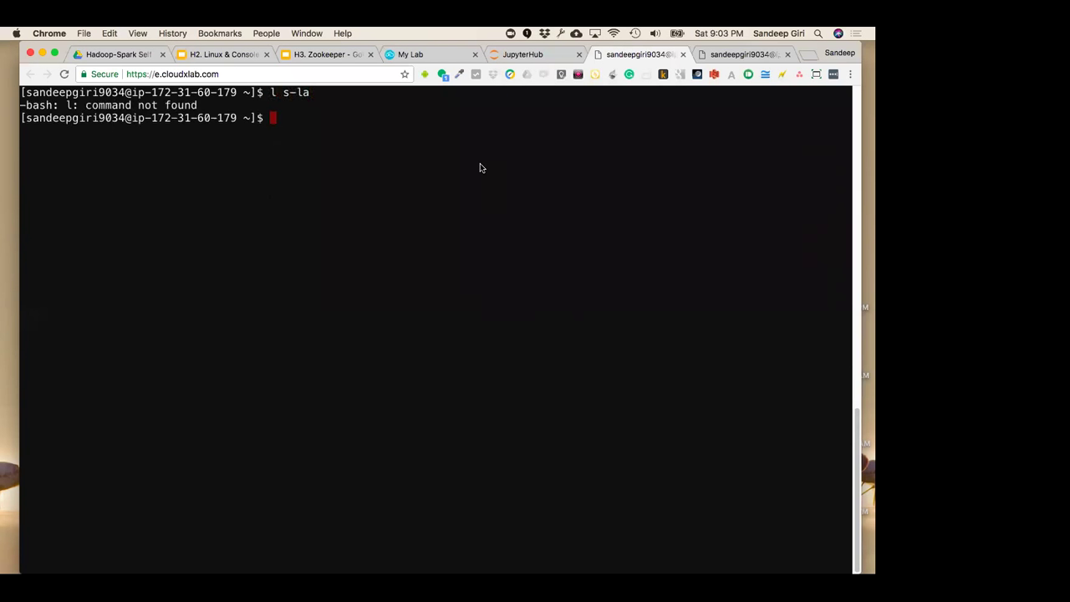
{"action": "type", "text": "ls -la"}
{"action": "key", "text": "Return"}
{"action": "type", "text": "ps"}
{"action": "key", "text": "BackSpace"}
{"action": "key", "text": "BackSpace"}
{"action": "key", "text": "ctrl+l"}
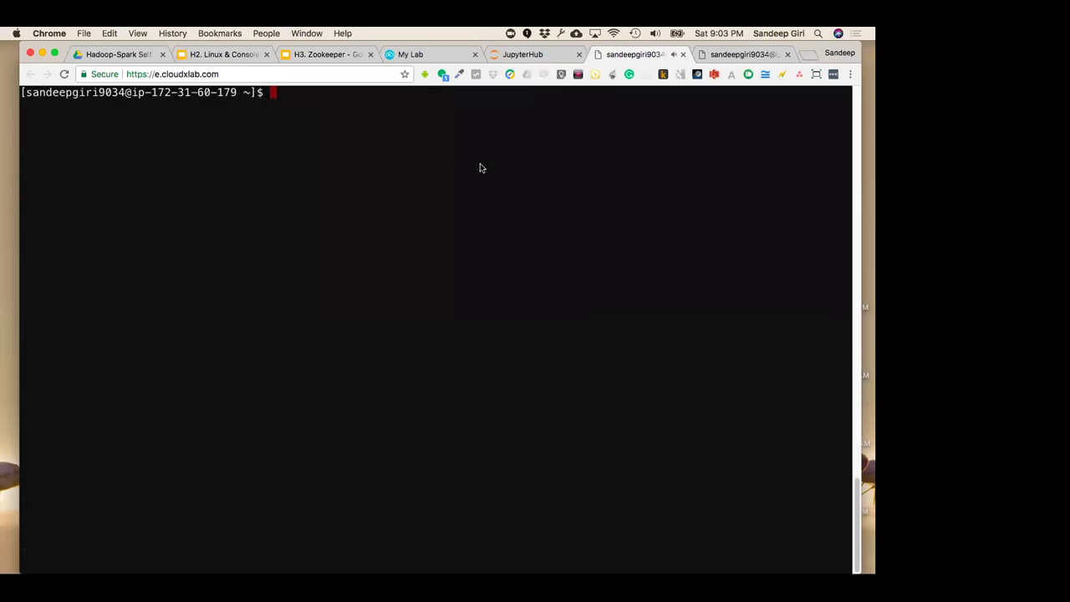
Close the JupyterHub tab and relaunch Jupyter from the lab details page
{"action": "left_click", "coordinate": [516, 53]}
{"action": "left_click", "coordinate": [430, 55]}
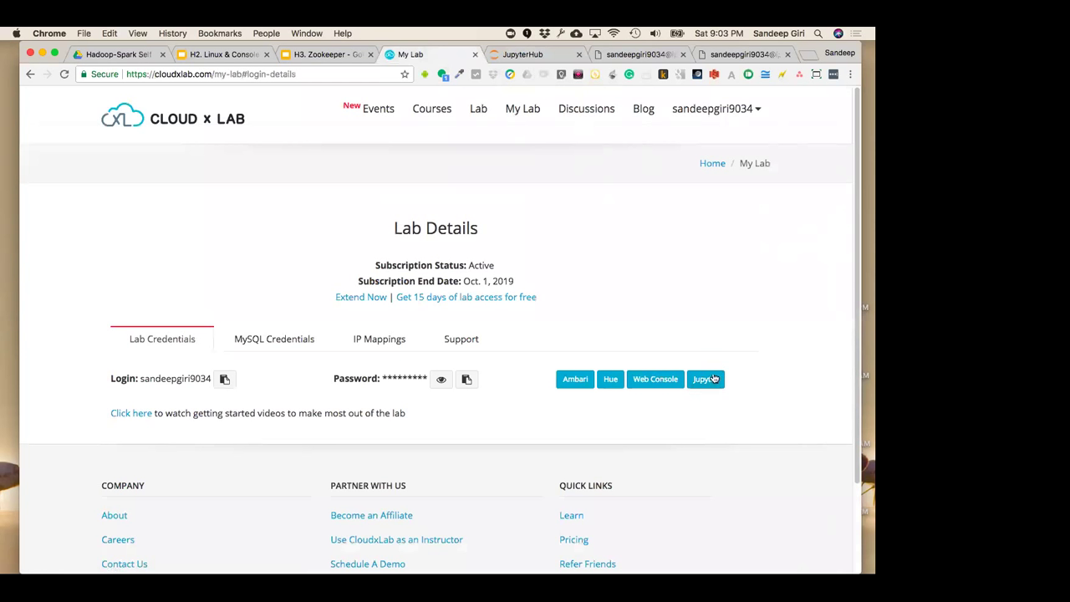
{"action": "left_click", "coordinate": [535, 55]}
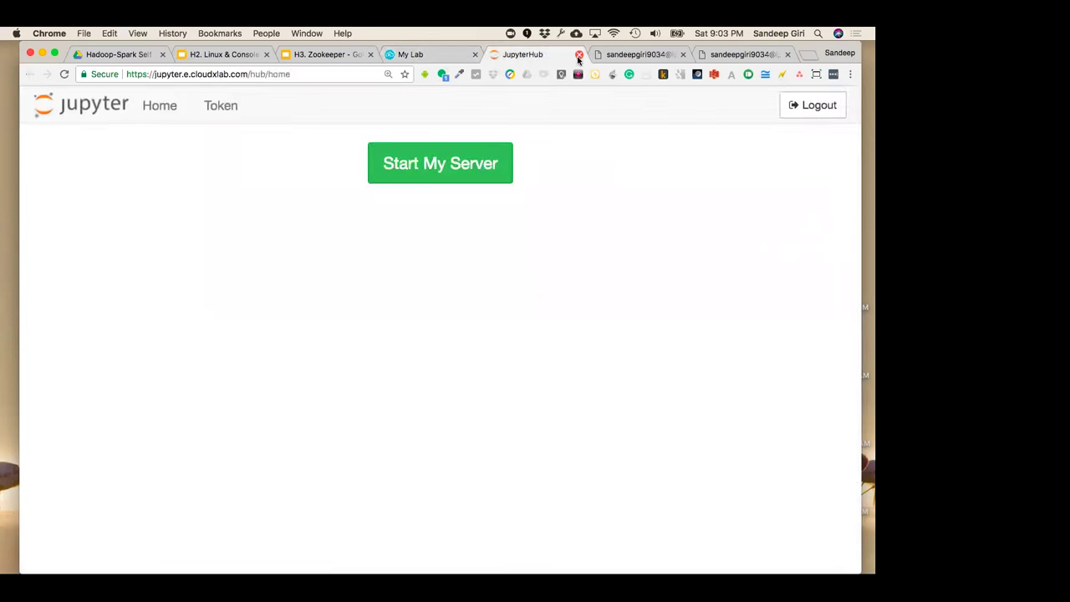
{"action": "left_click", "coordinate": [578, 54]}
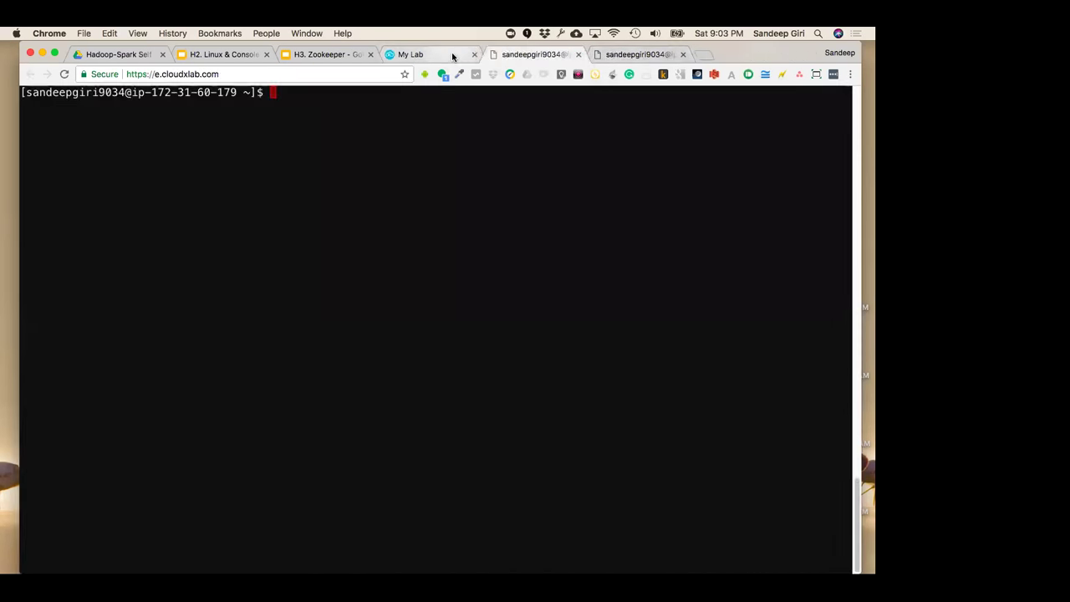
{"action": "left_click", "coordinate": [453, 54]}
{"action": "left_click", "coordinate": [706, 380]}
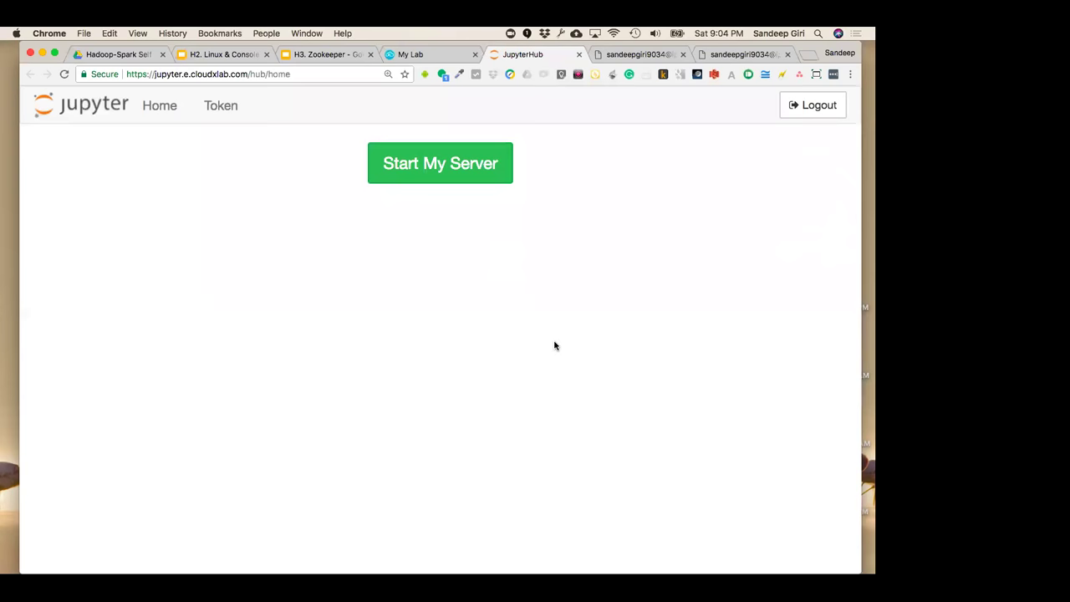
Compare the lab details and JupyterHub tabs, then log out of JupyterHub
{"action": "left_click", "coordinate": [452, 53]}
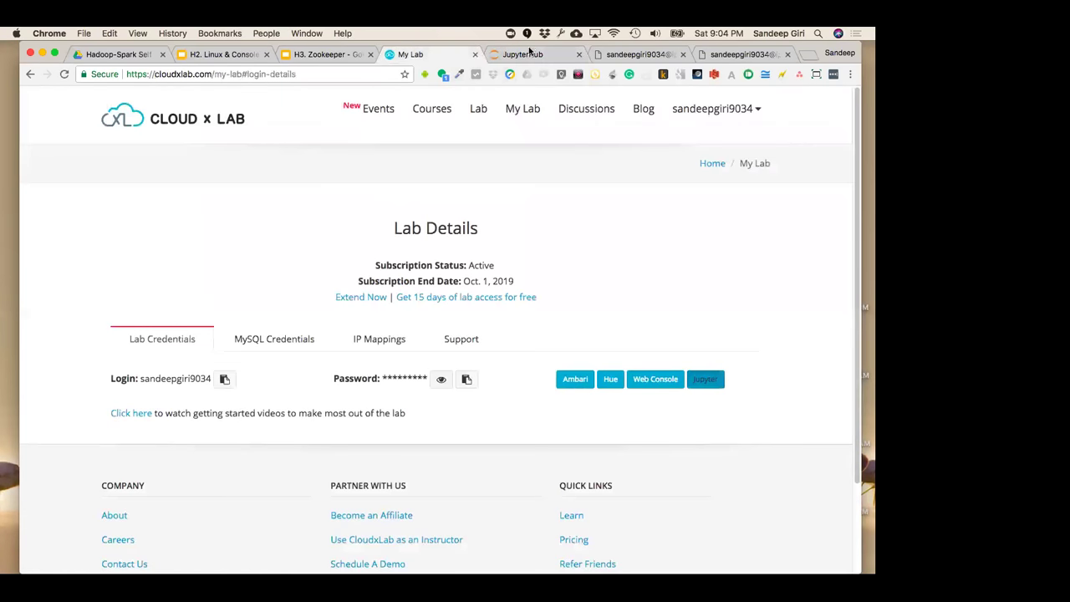
{"action": "left_click", "coordinate": [529, 53]}
{"action": "left_click", "coordinate": [451, 55]}
{"action": "left_click", "coordinate": [535, 58]}
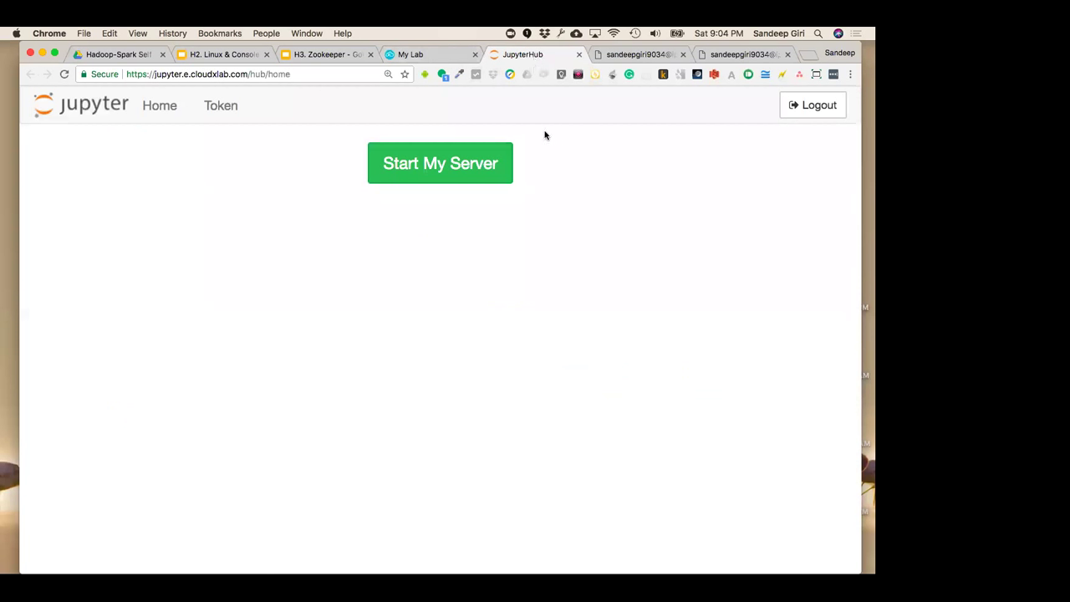
{"action": "left_click", "coordinate": [420, 56]}
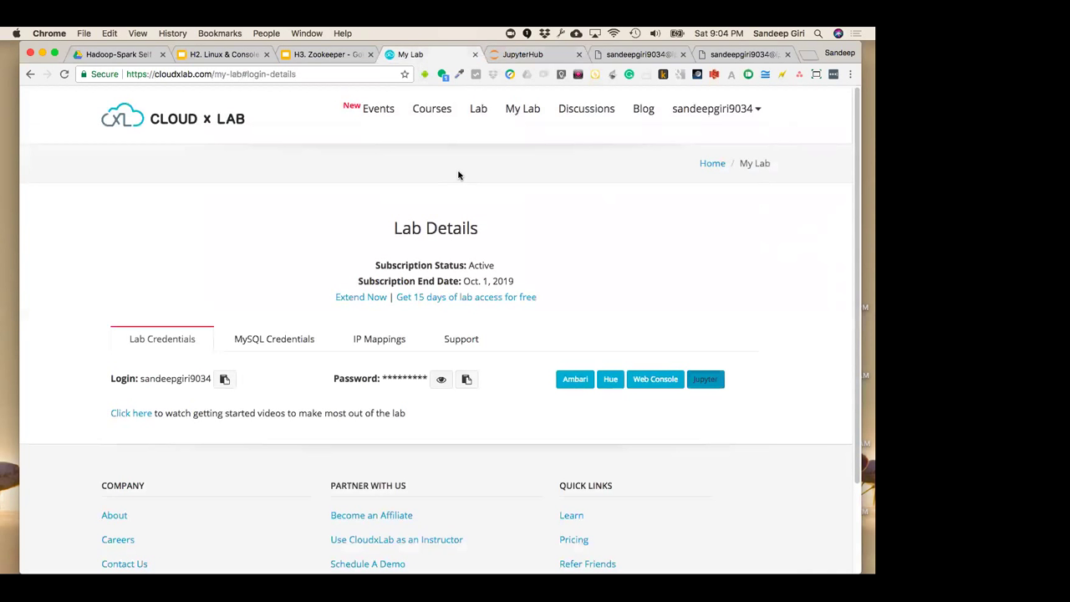
{"action": "left_click", "coordinate": [537, 55]}
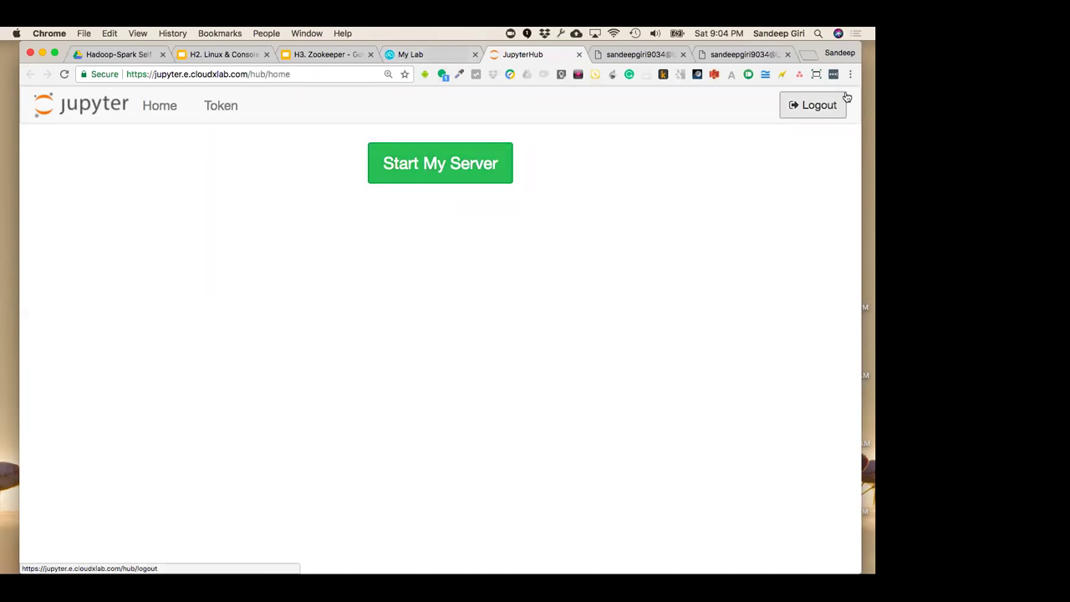
{"action": "left_click", "coordinate": [819, 107]}
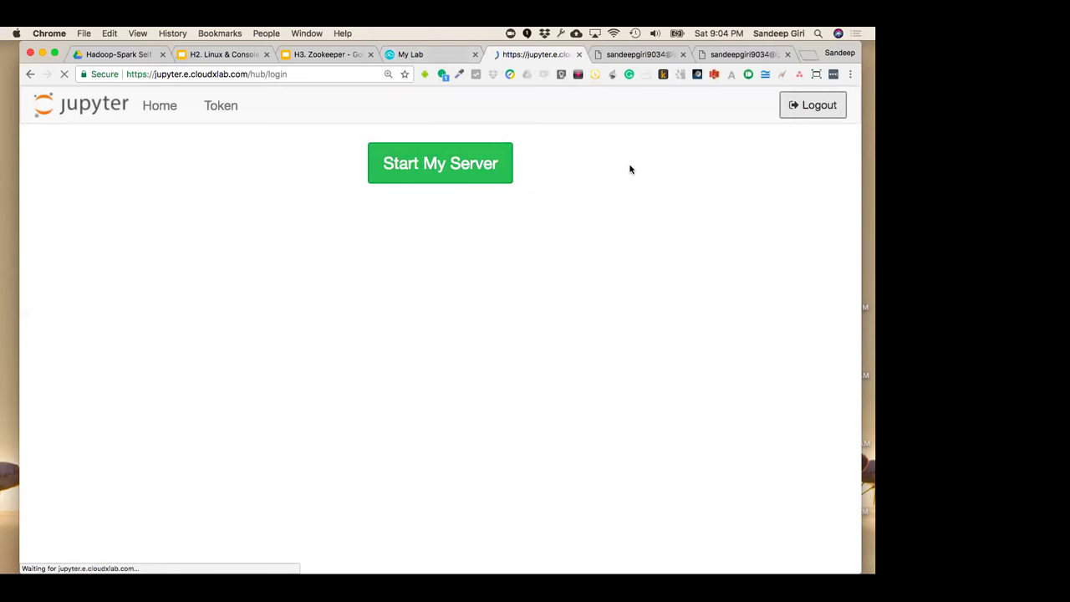
Relaunch Jupyter from My Lab and sign in with the autofilled username and password
{"action": "left_click", "coordinate": [578, 54]}
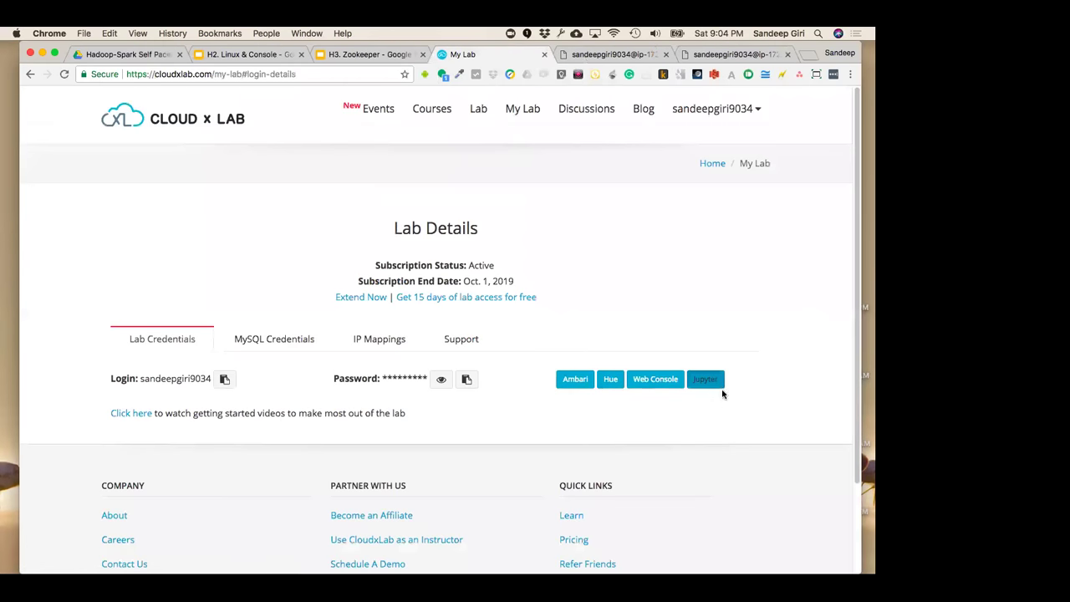
{"action": "left_click", "coordinate": [705, 379]}
{"action": "left_click", "coordinate": [423, 54]}
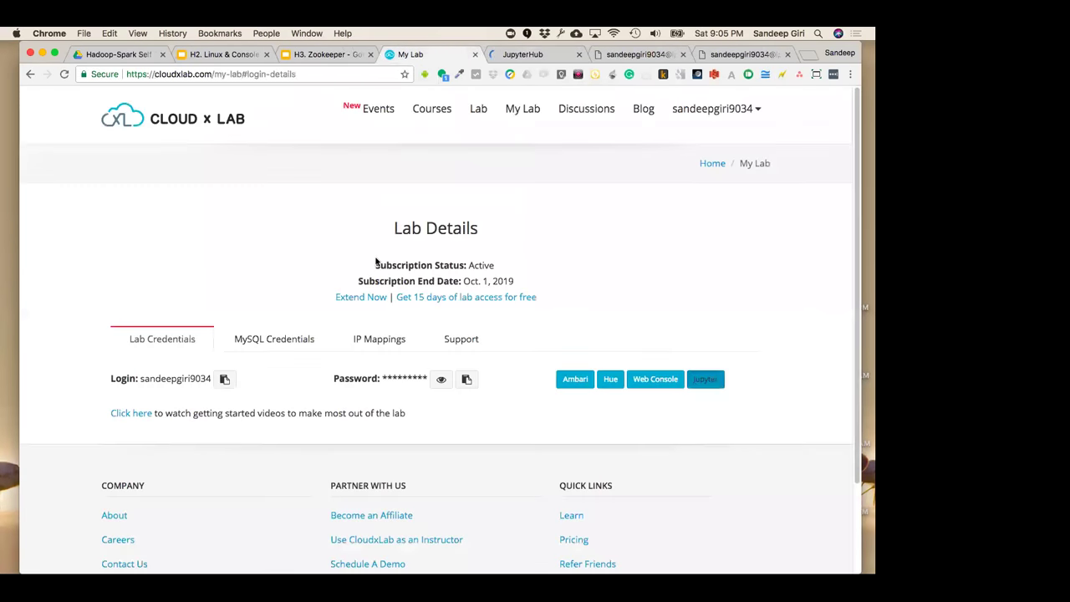
{"action": "left_click", "coordinate": [521, 55]}
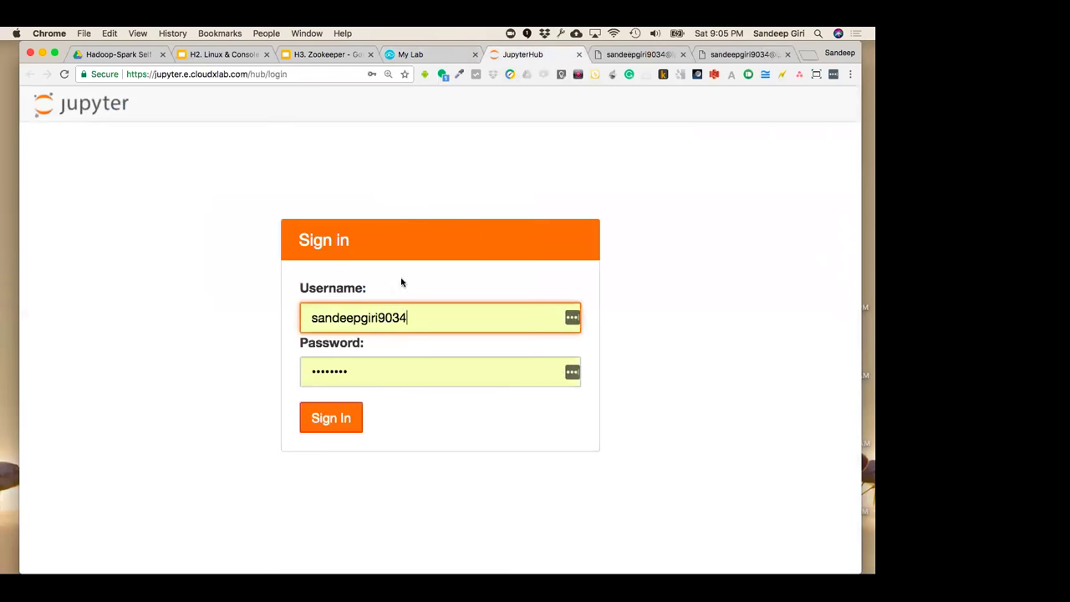
{"action": "left_click", "coordinate": [346, 418]}
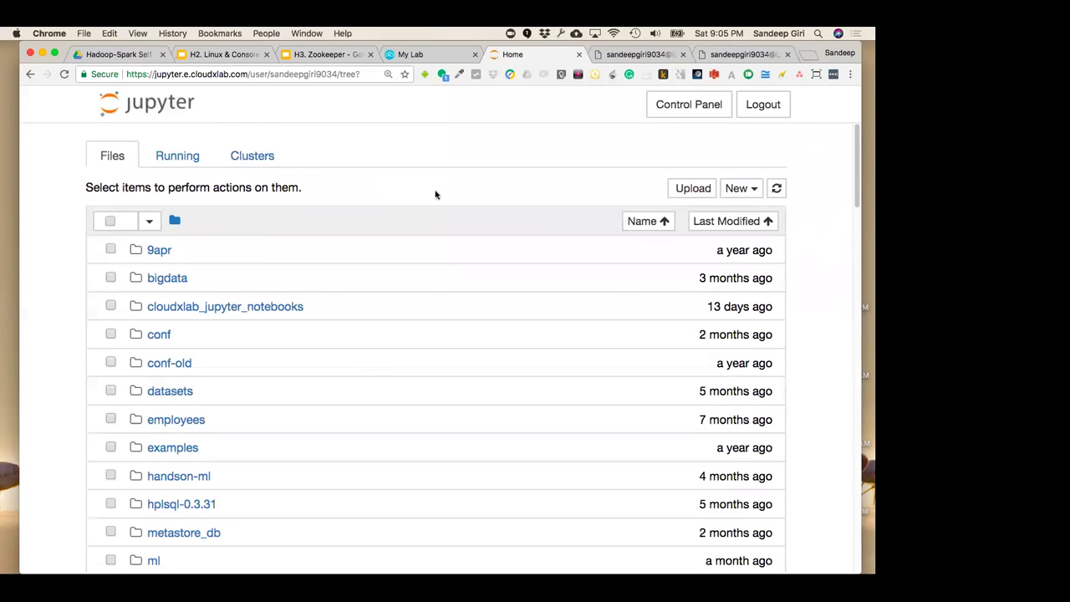
Compare the Jupyter file list with the lab details and web console terminal tabs
{"action": "left_click", "coordinate": [403, 59]}
{"action": "left_click", "coordinate": [492, 55]}
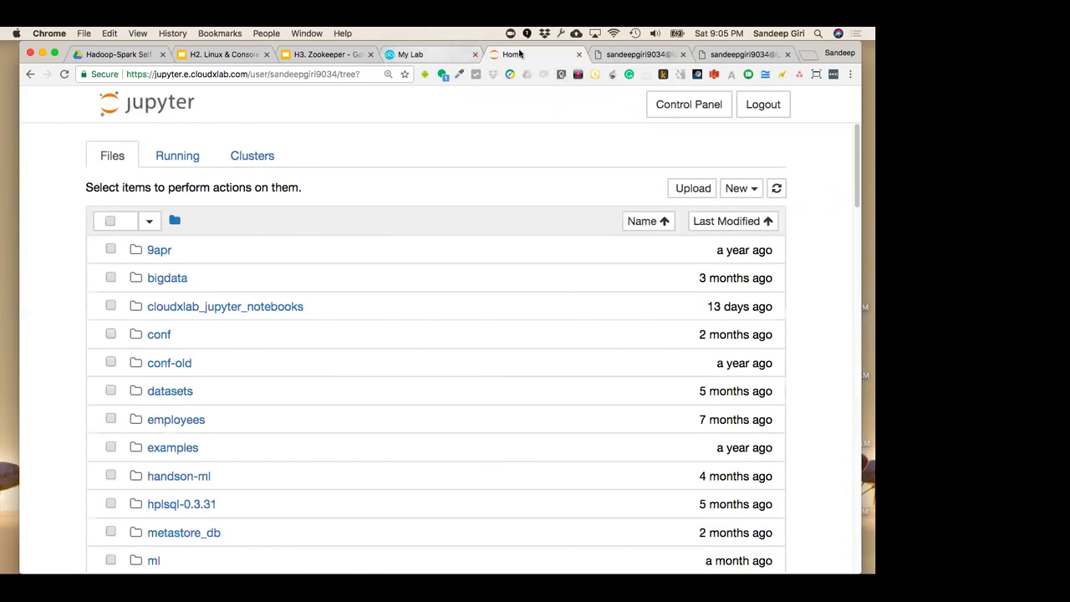
{"action": "left_click", "coordinate": [661, 58]}
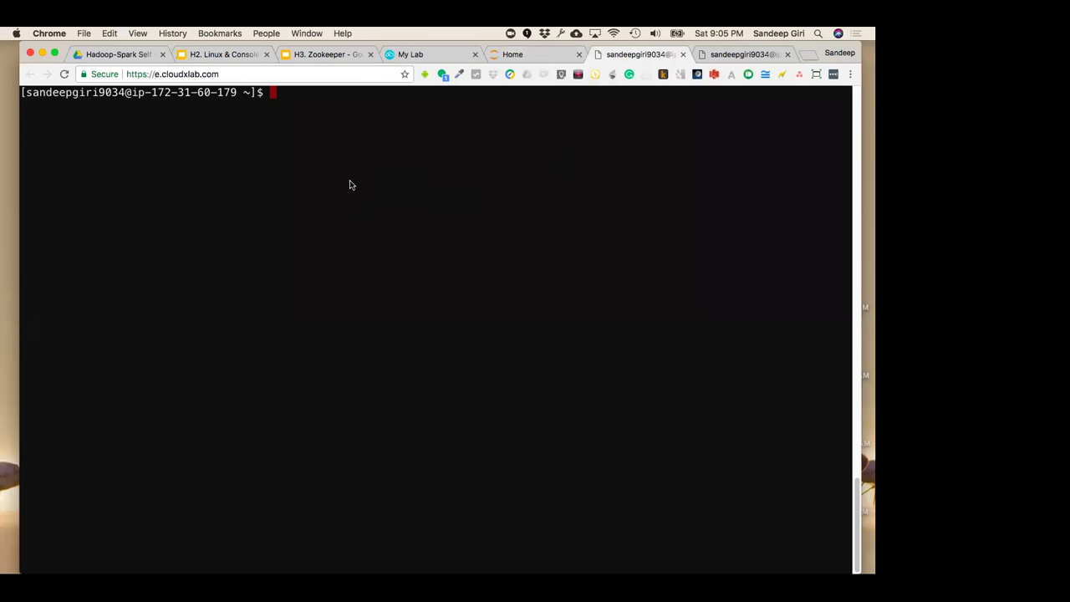
{"action": "left_click", "coordinate": [508, 60]}
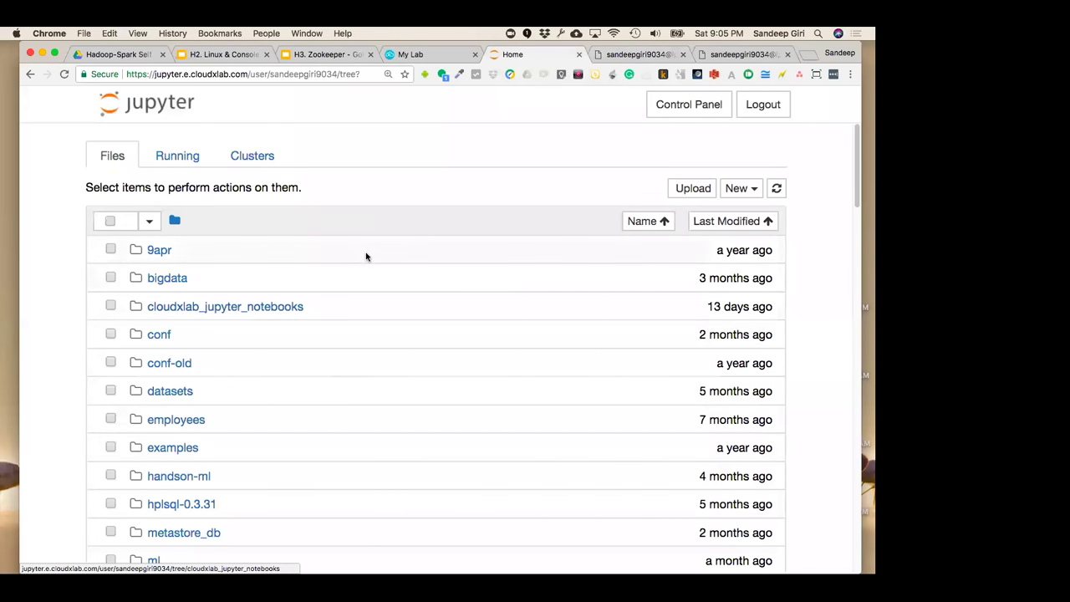
{"action": "left_click", "coordinate": [637, 53]}
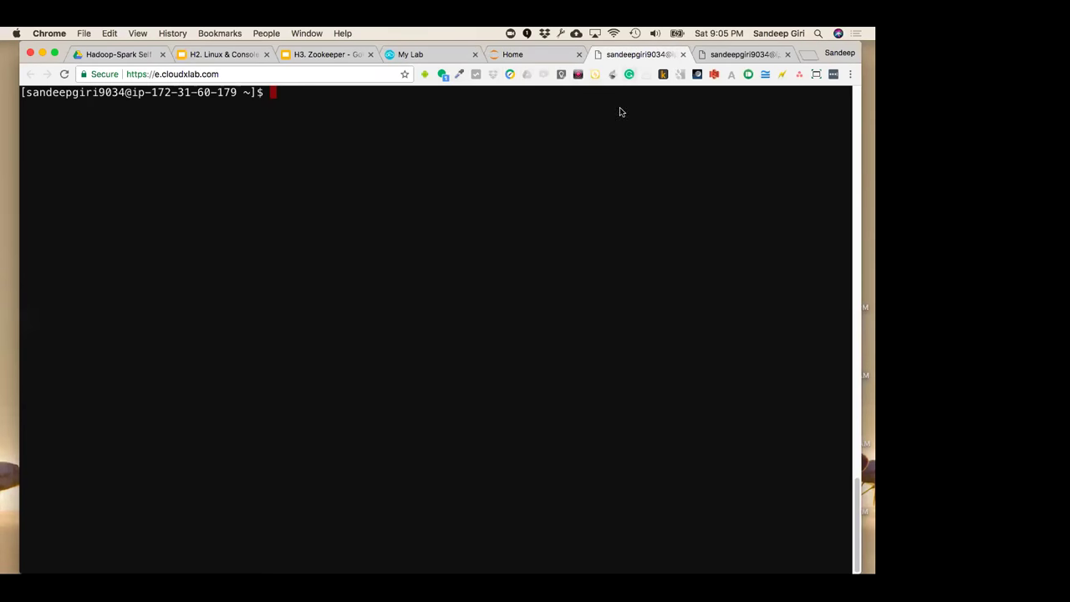
{"action": "left_click", "coordinate": [519, 54]}
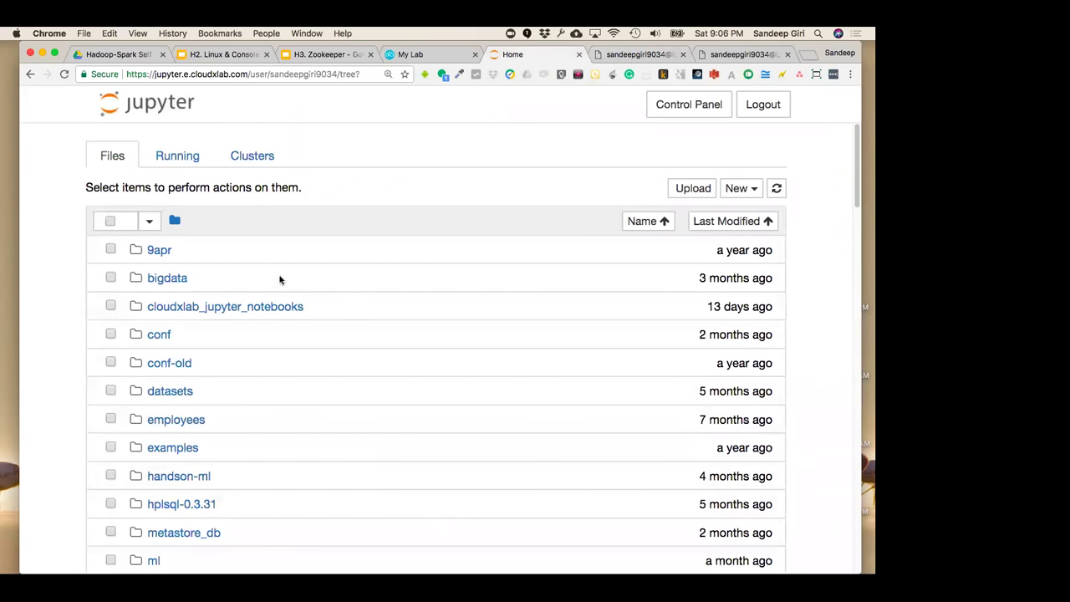
{"action": "left_click", "coordinate": [619, 58]}
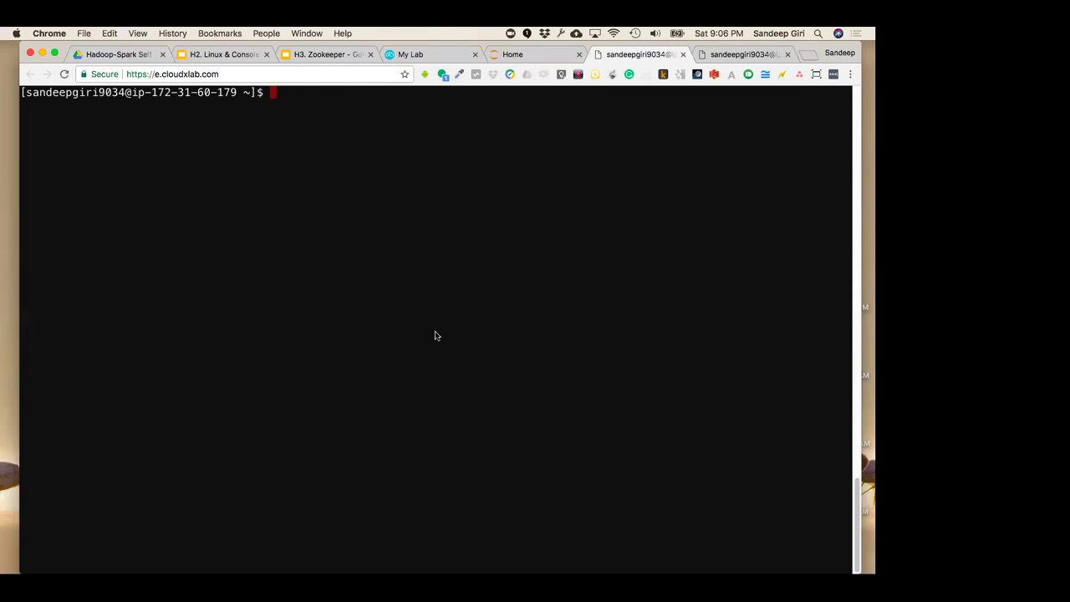
{"action": "left_click", "coordinate": [522, 53]}
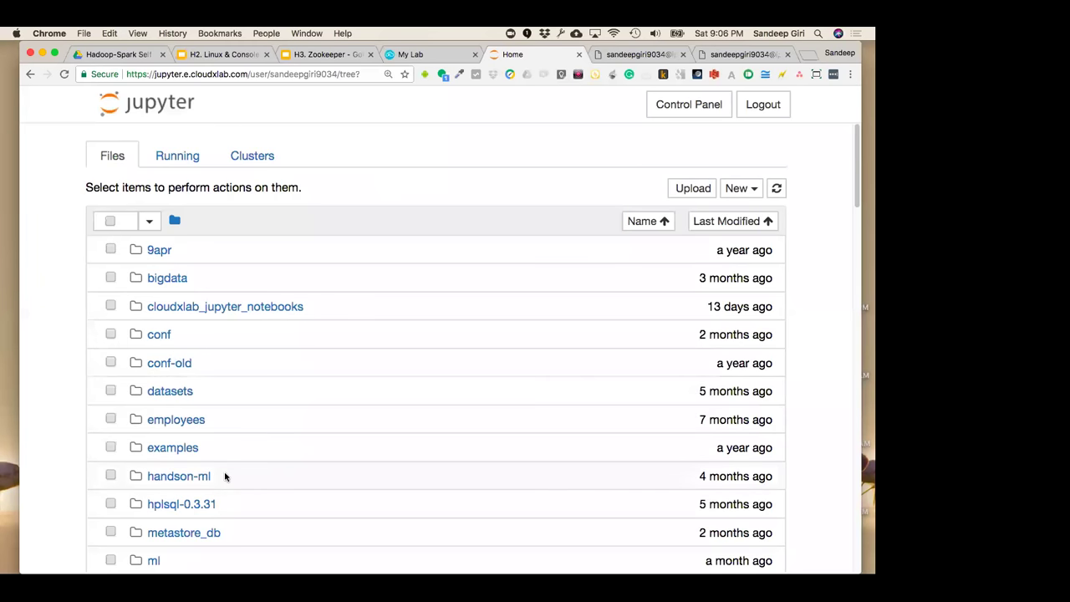
Open Jupyter's New dropdown listing notebooks, text file, folder and terminal
{"action": "scroll", "coordinate": [141, 280], "scroll_direction": "down", "scroll_amount": 1}
{"action": "scroll", "coordinate": [157, 341], "scroll_direction": "up", "scroll_amount": 1}
{"action": "left_click", "coordinate": [750, 188]}
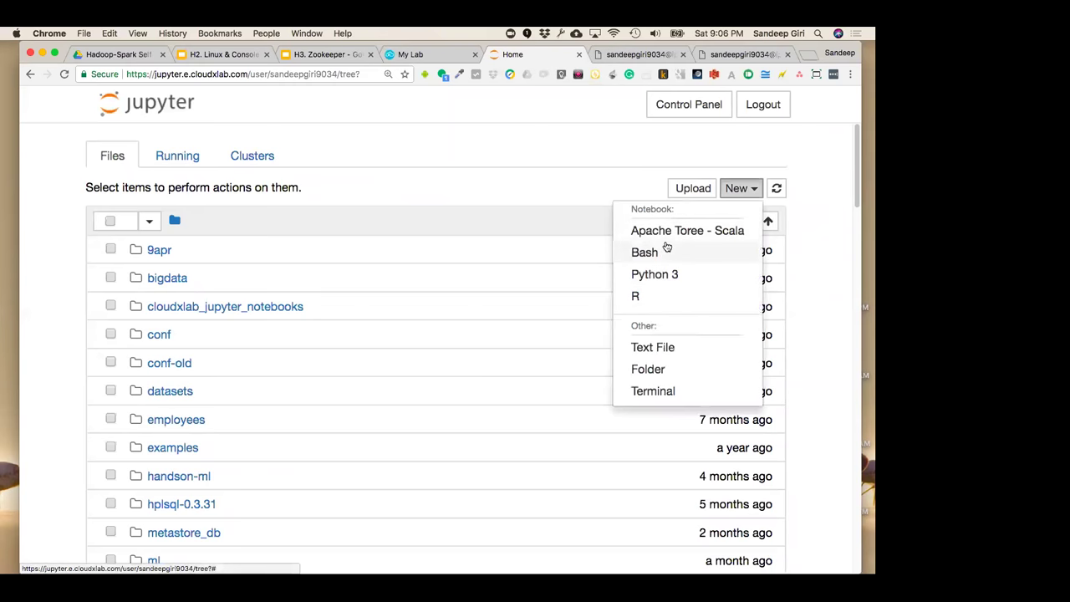
Start a new Jupyter terminal, view its shell prompt, then return to the Home file list
{"action": "left_click", "coordinate": [664, 396]}
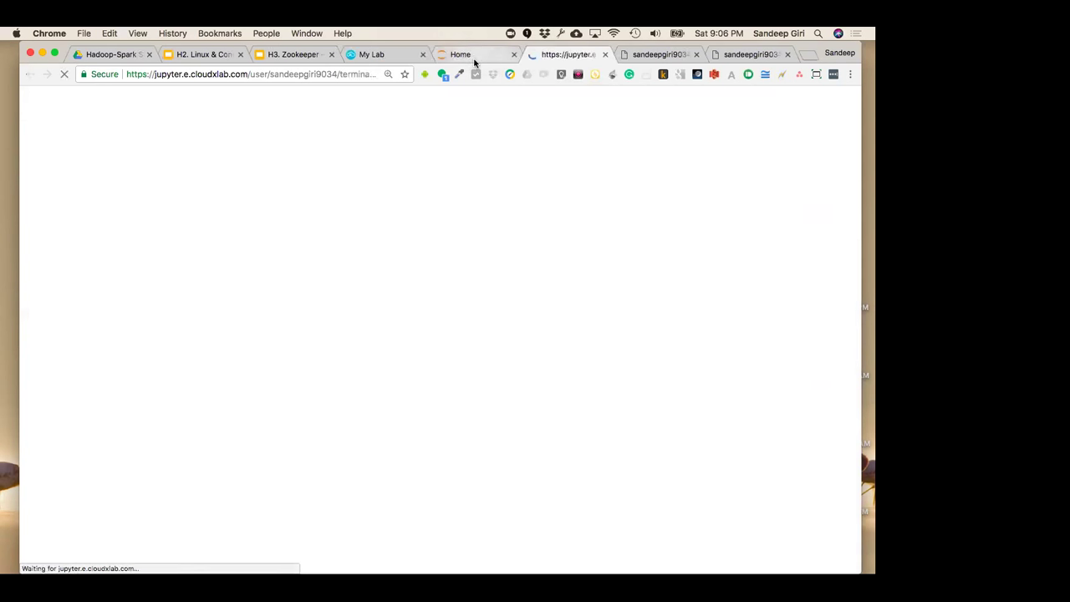
{"action": "left_click", "coordinate": [473, 56]}
{"action": "left_click", "coordinate": [588, 56]}
{"action": "left_click", "coordinate": [657, 55]}
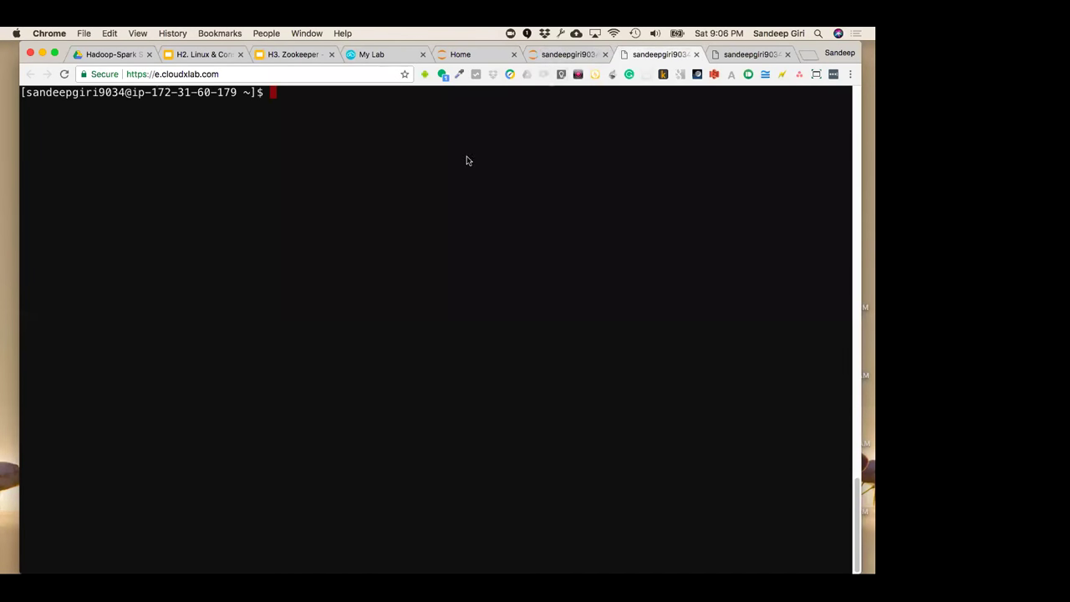
{"action": "left_click", "coordinate": [557, 56]}
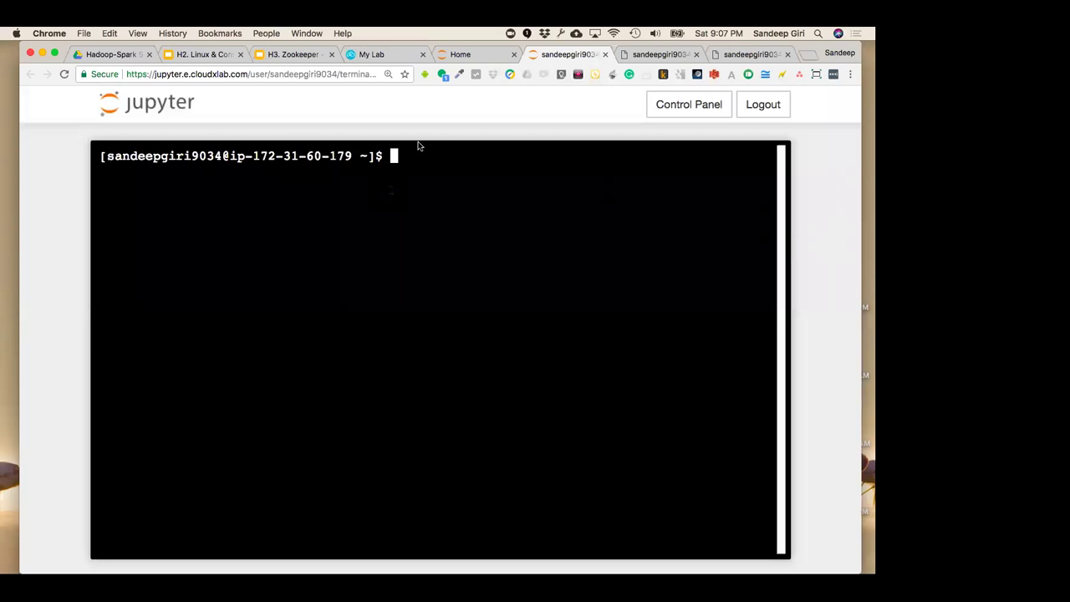
{"action": "left_click", "coordinate": [490, 53]}
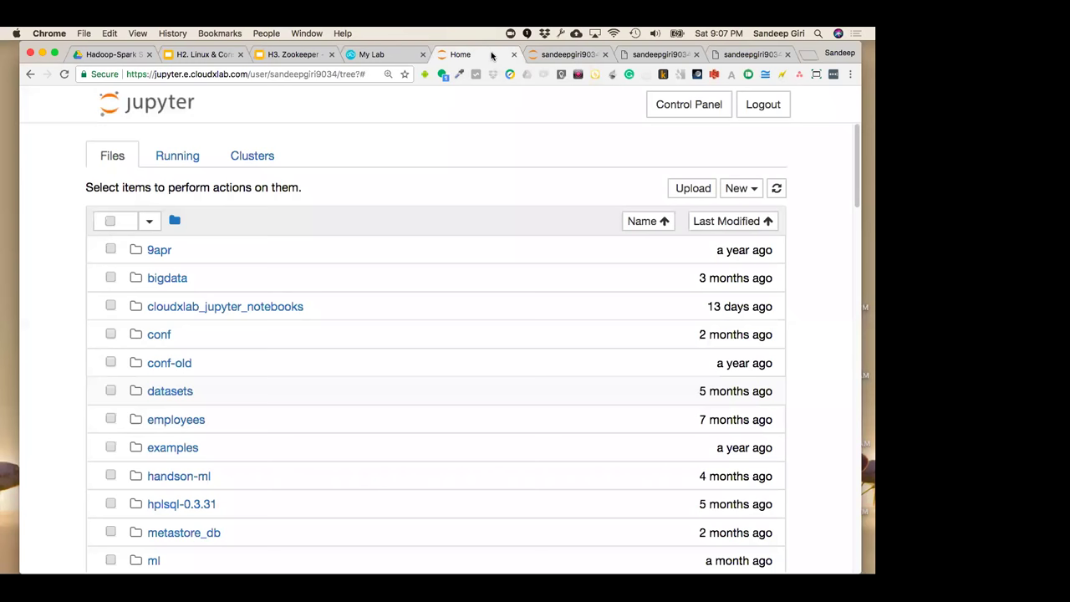
{"action": "left_click", "coordinate": [741, 190]}
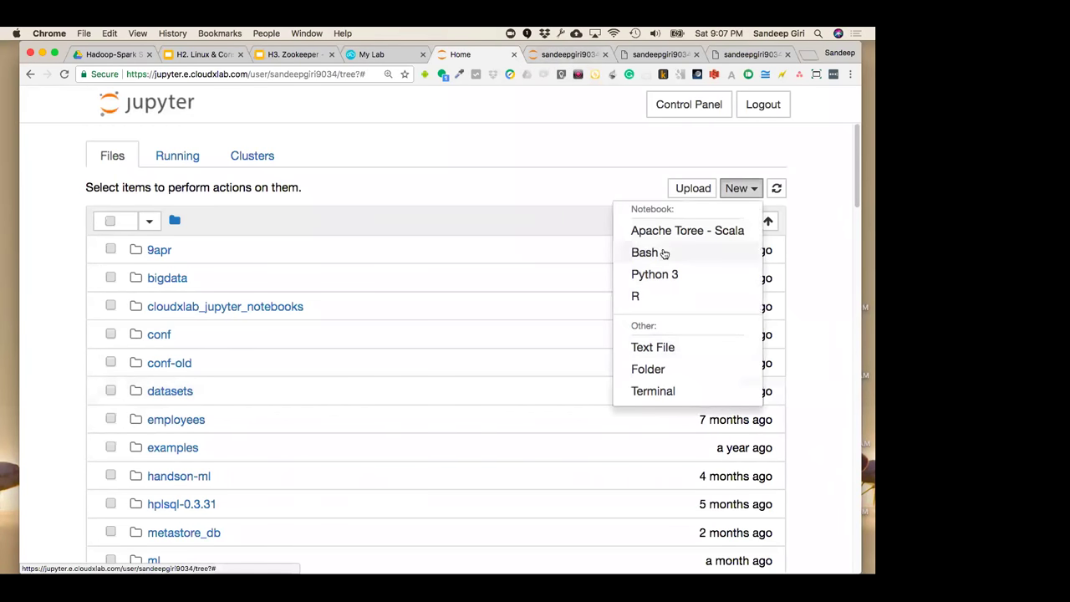
Create a new Bash notebook, Untitled10, and run ls and pwd in its cells
{"action": "left_click", "coordinate": [659, 252]}
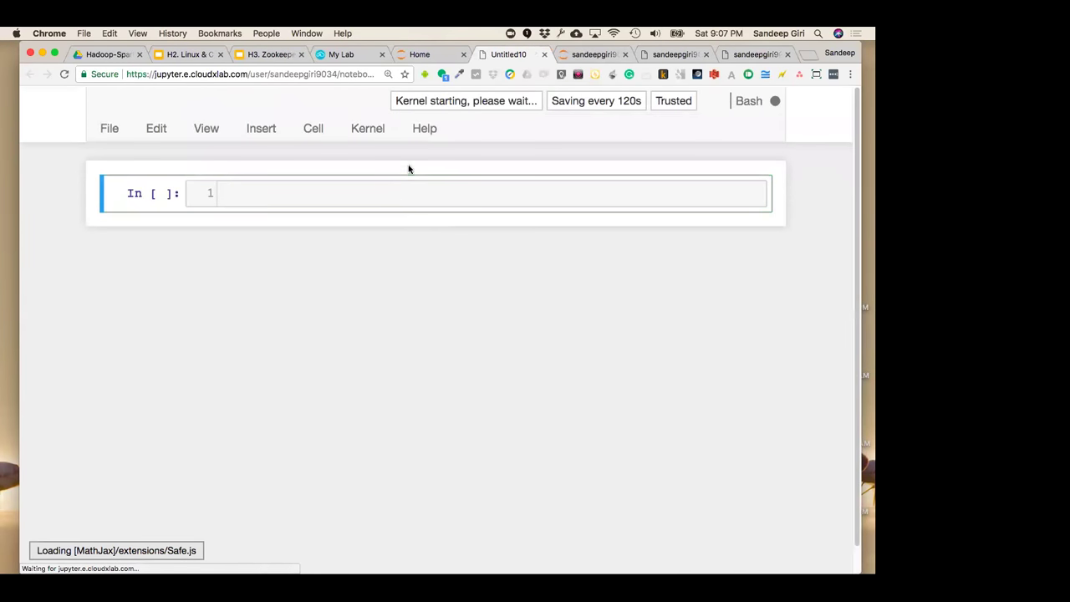
{"action": "type", "text": "ls"}
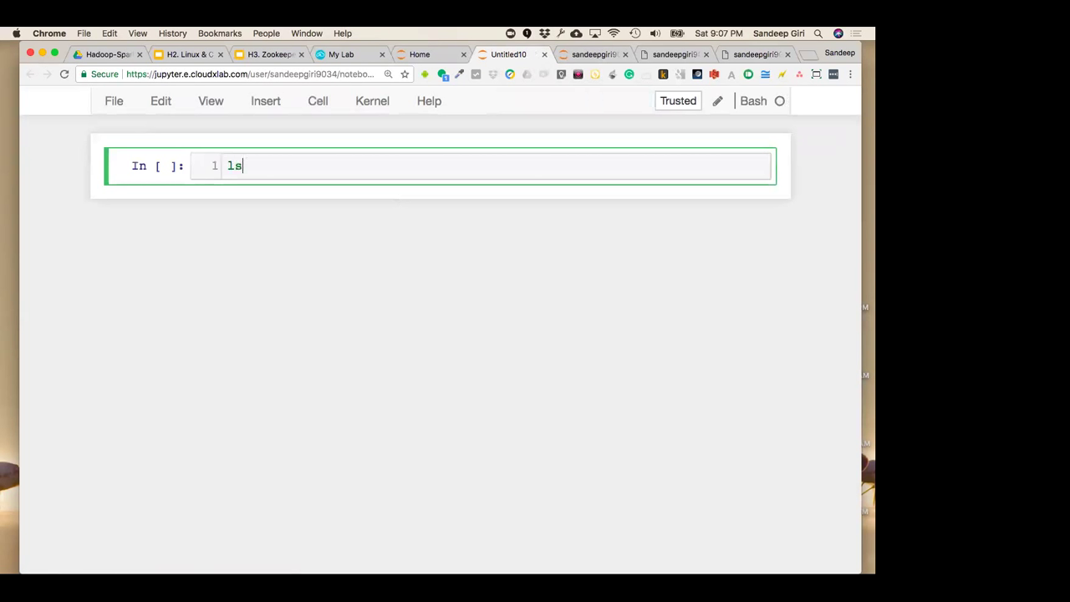
{"action": "key", "text": "shift+Return"}
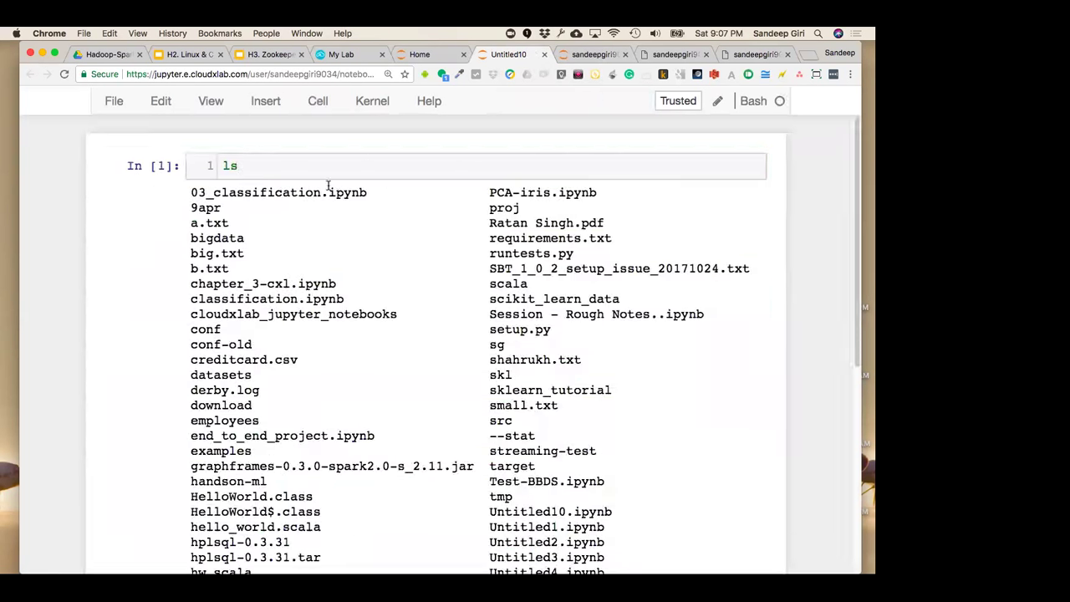
{"action": "left_click", "coordinate": [322, 171]}
{"action": "key", "text": "shift+Return"}
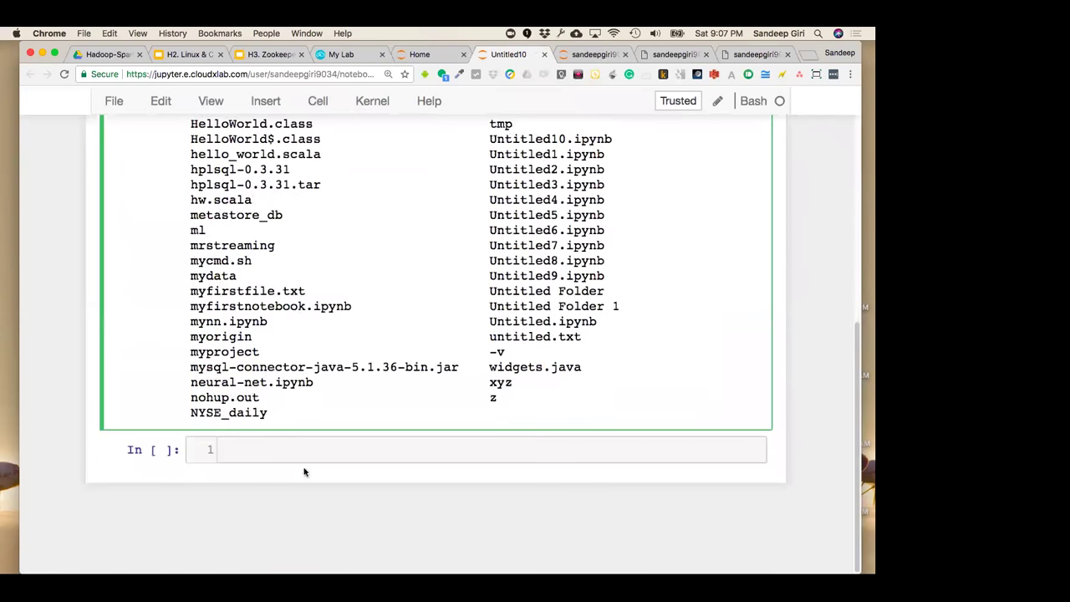
{"action": "type", "text": "pwd"}
{"action": "key", "text": "shift+Return"}
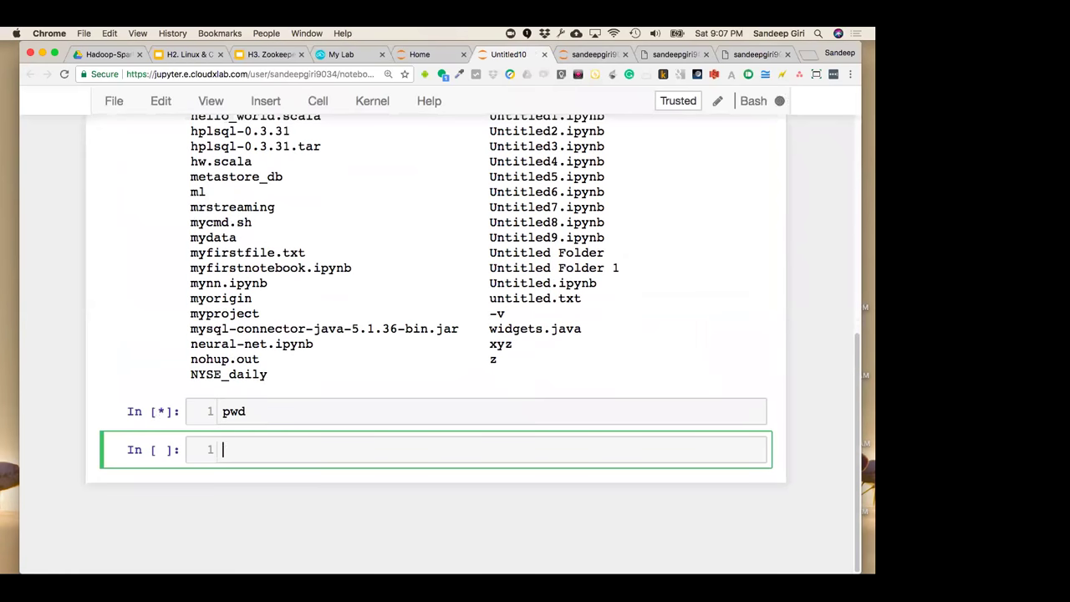
Return to the Jupyter Home file browser and dismiss the New item list
{"action": "left_click", "coordinate": [419, 54]}
{"action": "left_click", "coordinate": [747, 190]}
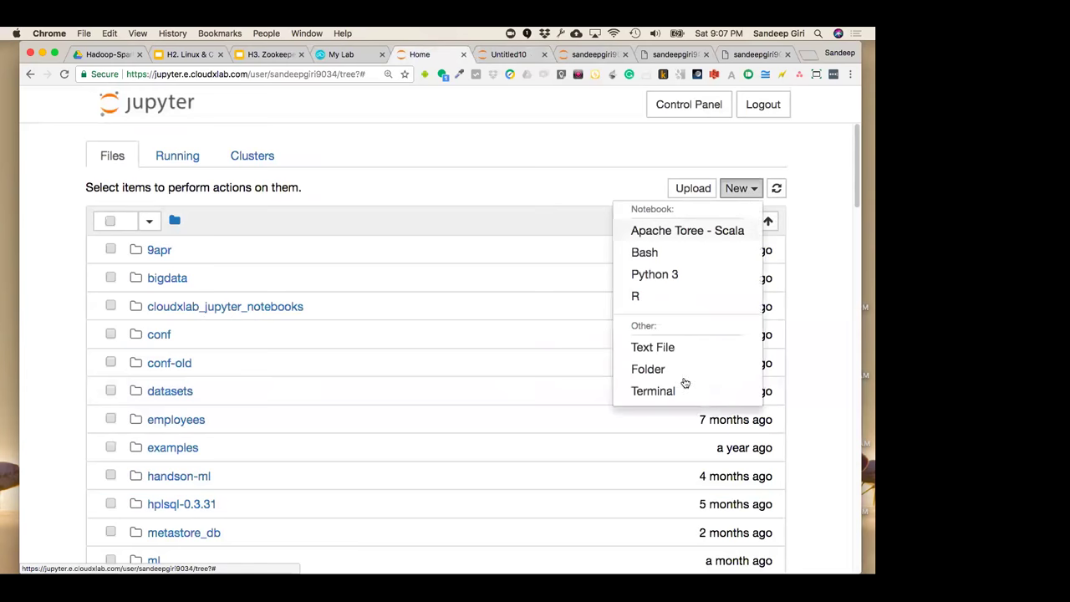
{"action": "left_click", "coordinate": [815, 297]}
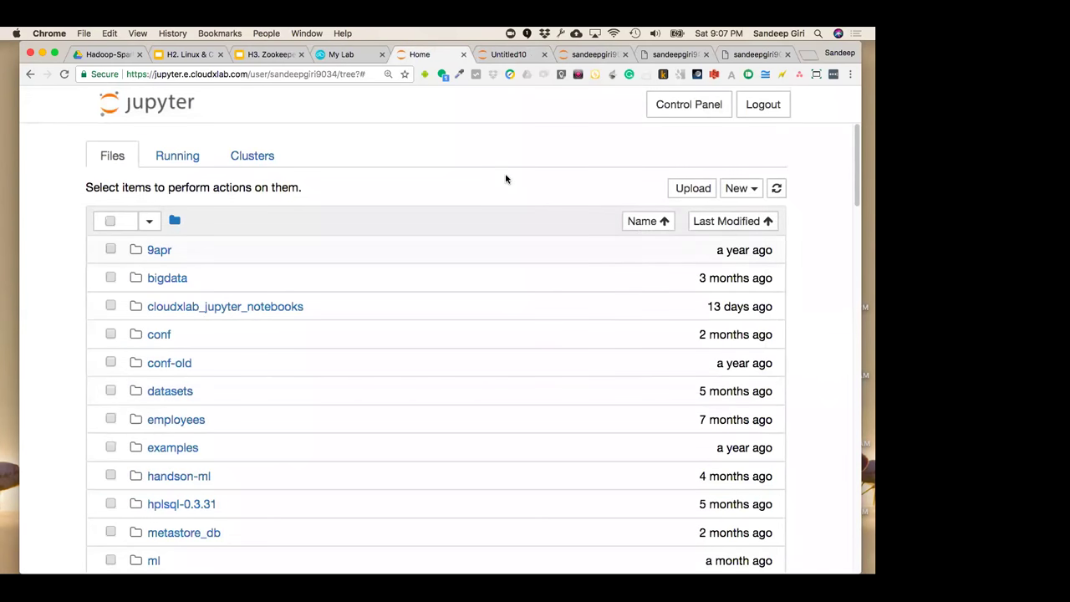
Close the Untitled10 notebook tab, leaving without saving
{"action": "left_click", "coordinate": [739, 189]}
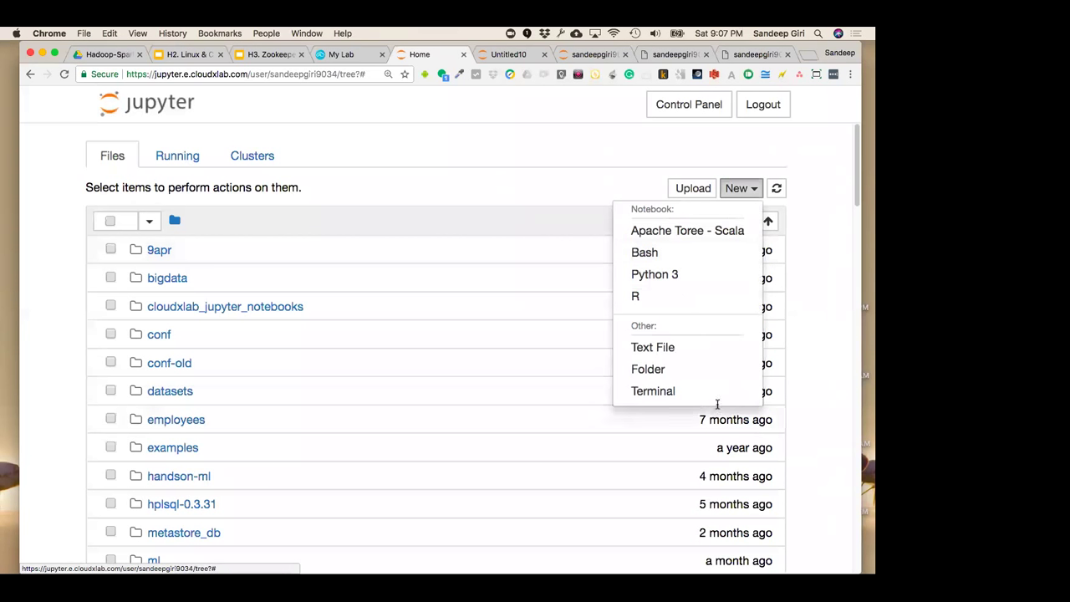
{"action": "left_click", "coordinate": [822, 321]}
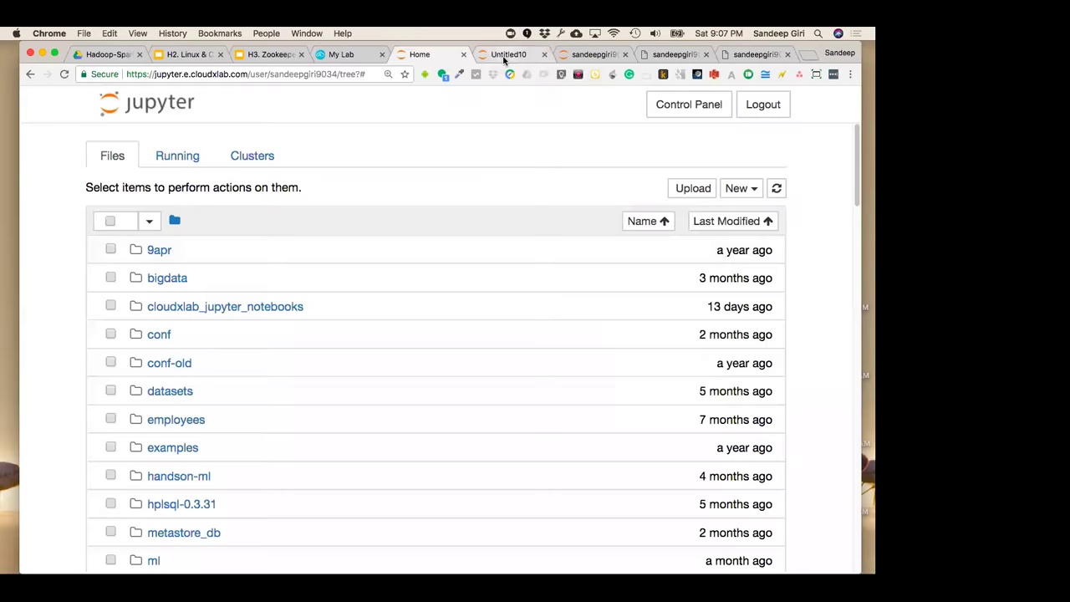
{"action": "left_click", "coordinate": [504, 55]}
{"action": "scroll", "coordinate": [442, 318], "scroll_direction": "up", "scroll_amount": 5}
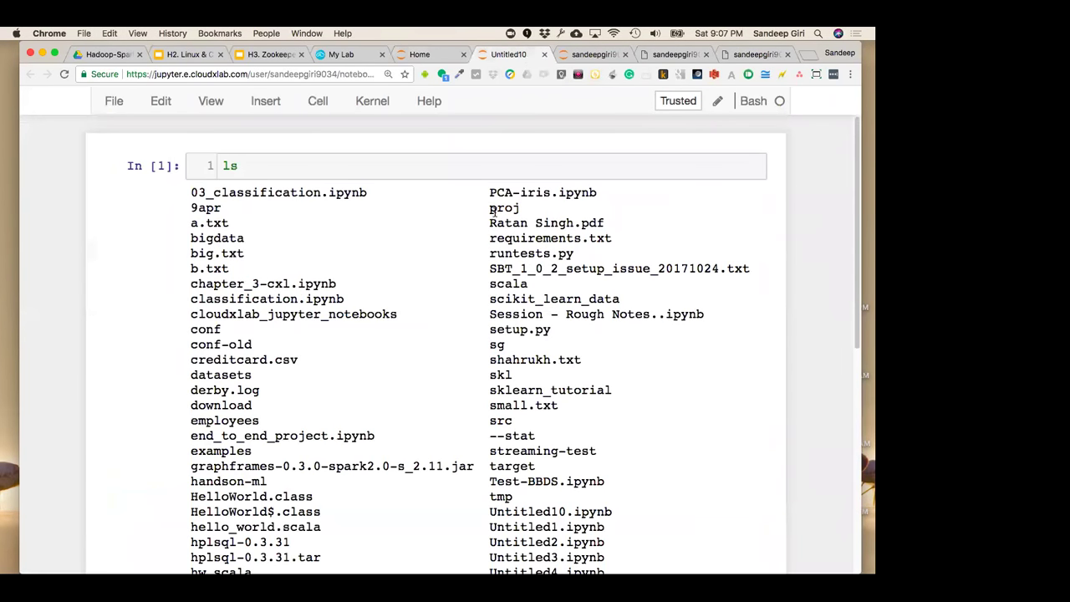
{"action": "left_click", "coordinate": [544, 54]}
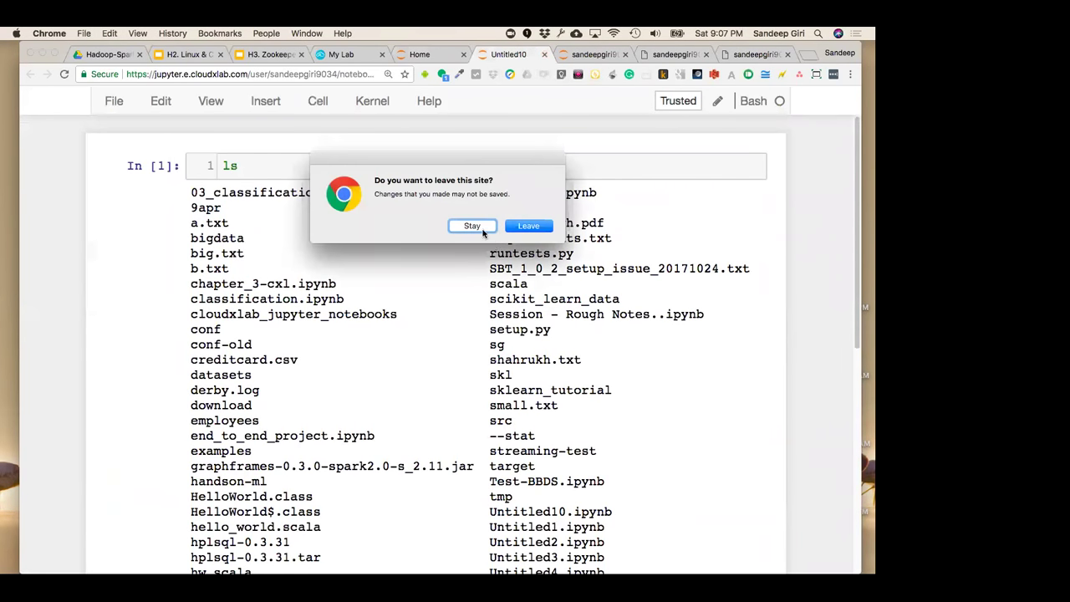
{"action": "left_click", "coordinate": [535, 226]}
Close the Jupyter terminal tab and switch to the CloudxLab lab details page
{"action": "left_click", "coordinate": [552, 60]}
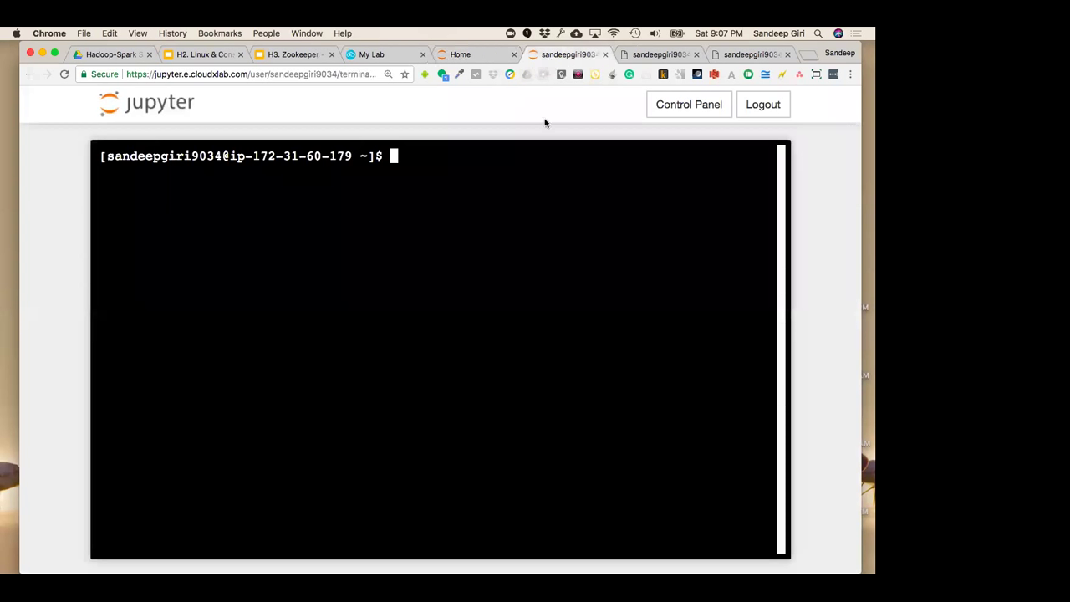
{"action": "left_click", "coordinate": [606, 54]}
{"action": "left_click", "coordinate": [530, 55]}
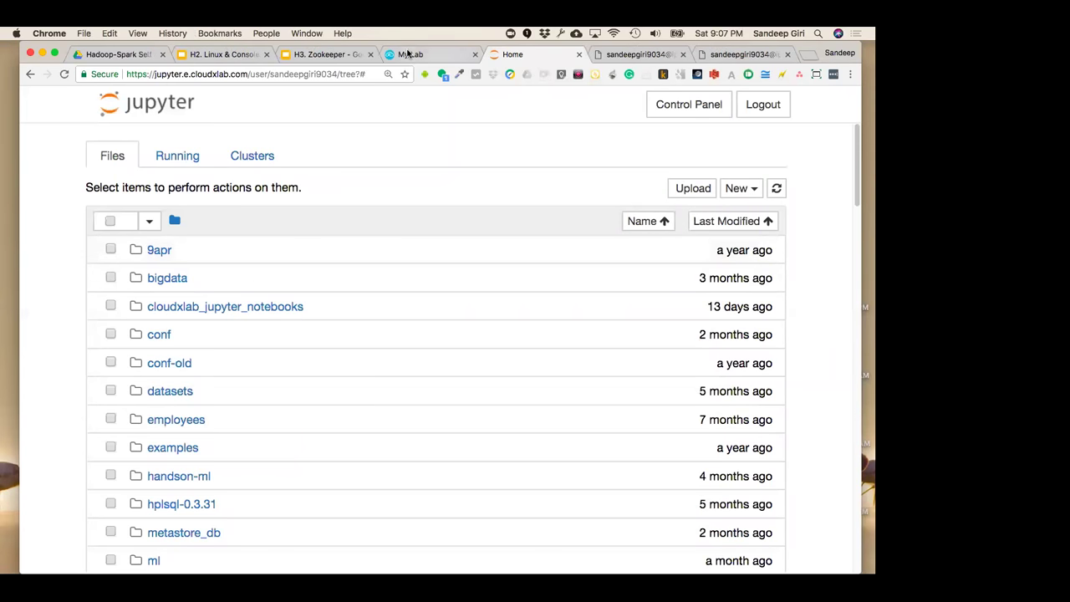
{"action": "left_click", "coordinate": [409, 54]}
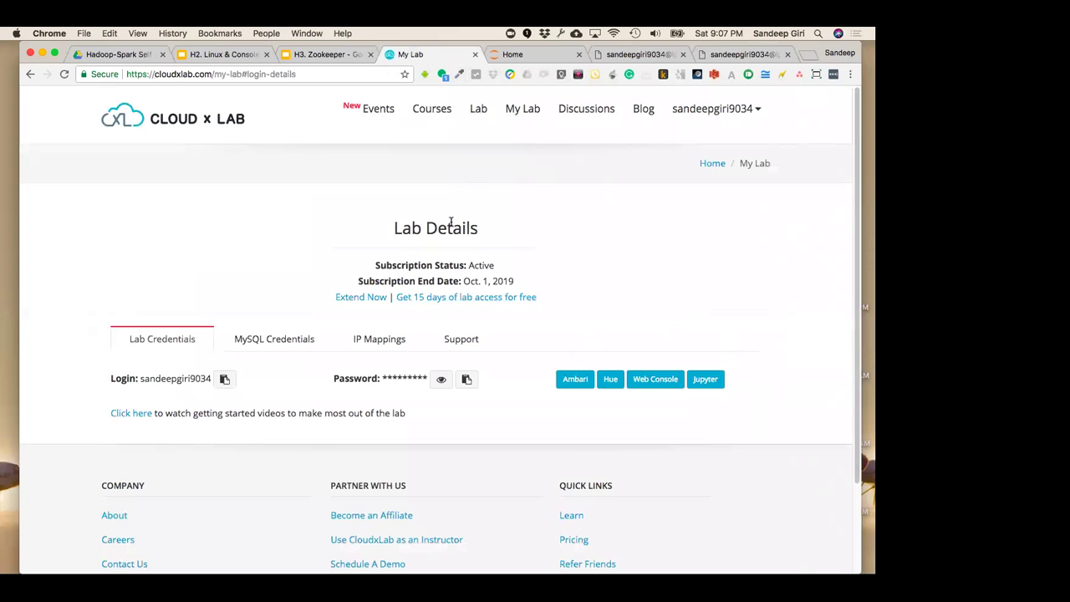
View the MySQL credentials, return to Lab Credentials, then bring up the H2 Linux & Console deck
{"action": "left_click", "coordinate": [325, 344]}
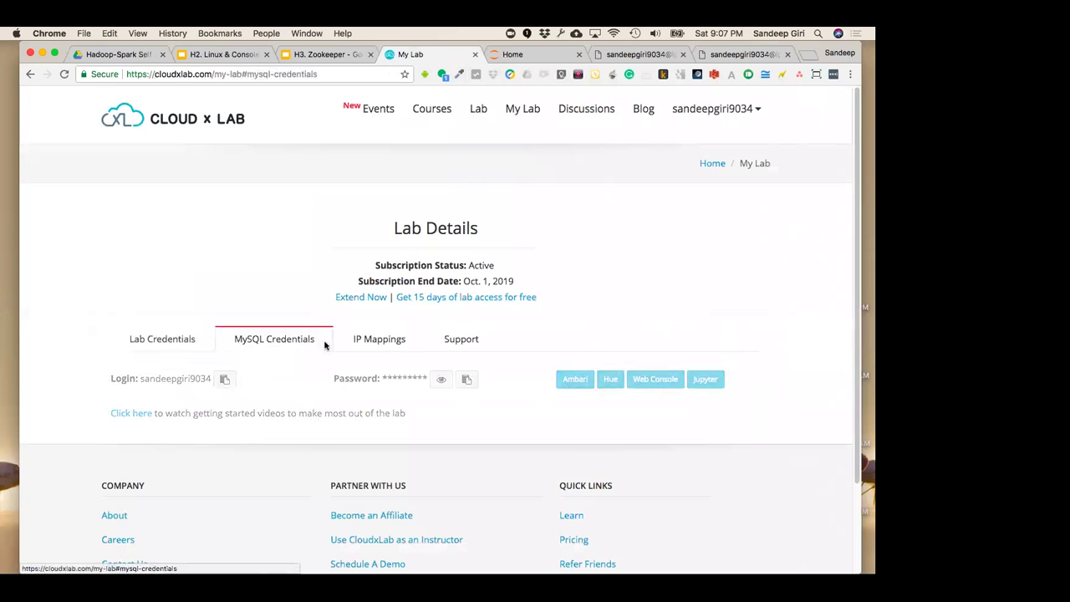
{"action": "left_click", "coordinate": [174, 346]}
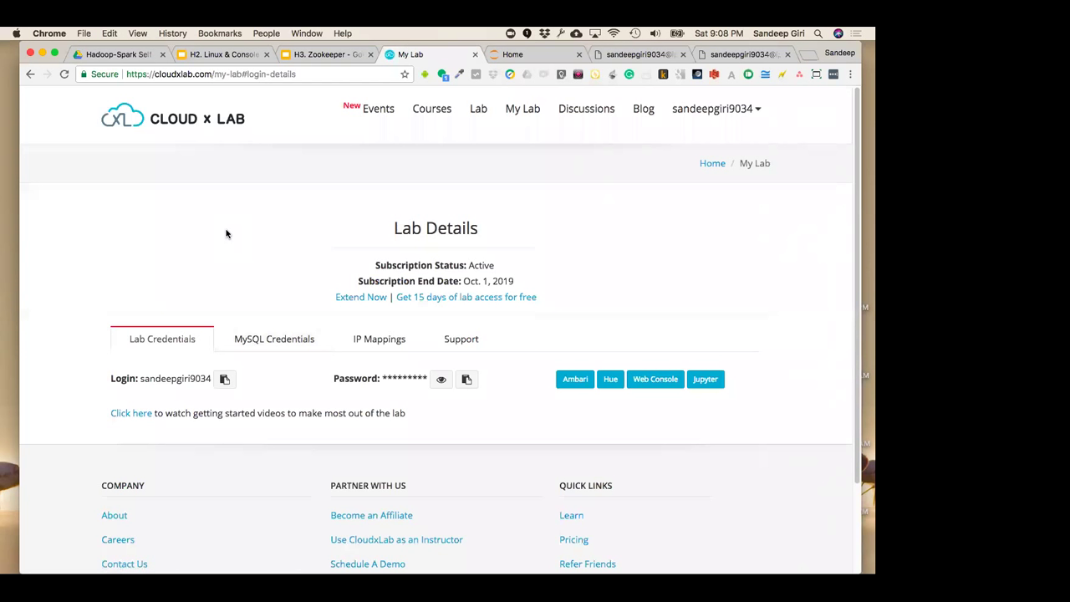
{"action": "left_click", "coordinate": [209, 54]}
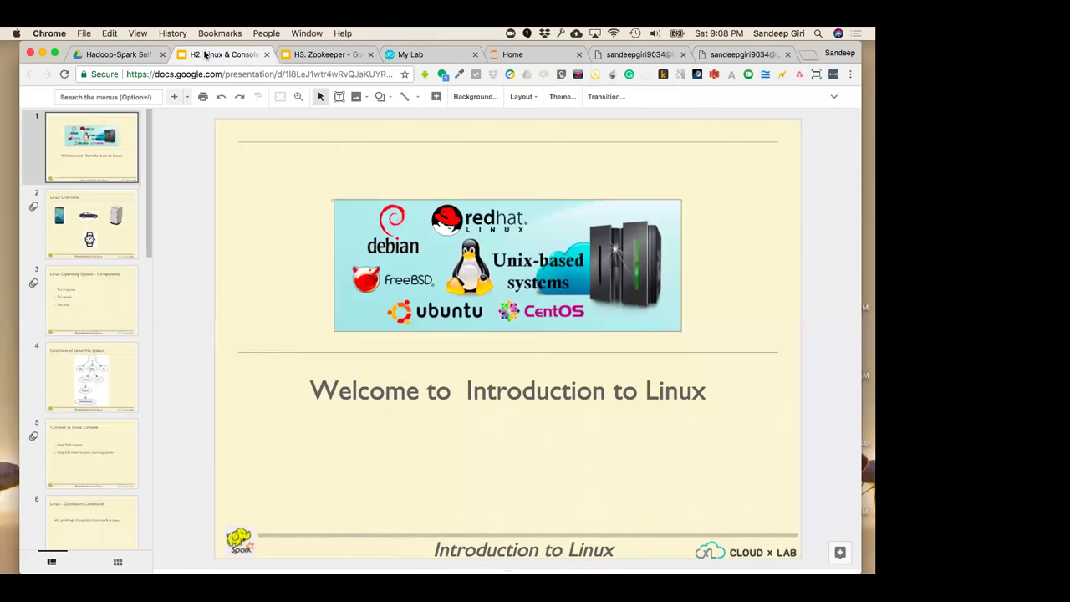
Present the Introduction to Linux deck full screen, exit, and return to the Hadoop-Spark Self Paced folder
{"action": "left_click", "coordinate": [107, 55]}
{"action": "left_click", "coordinate": [213, 54]}
{"action": "key", "text": "super+Return"}
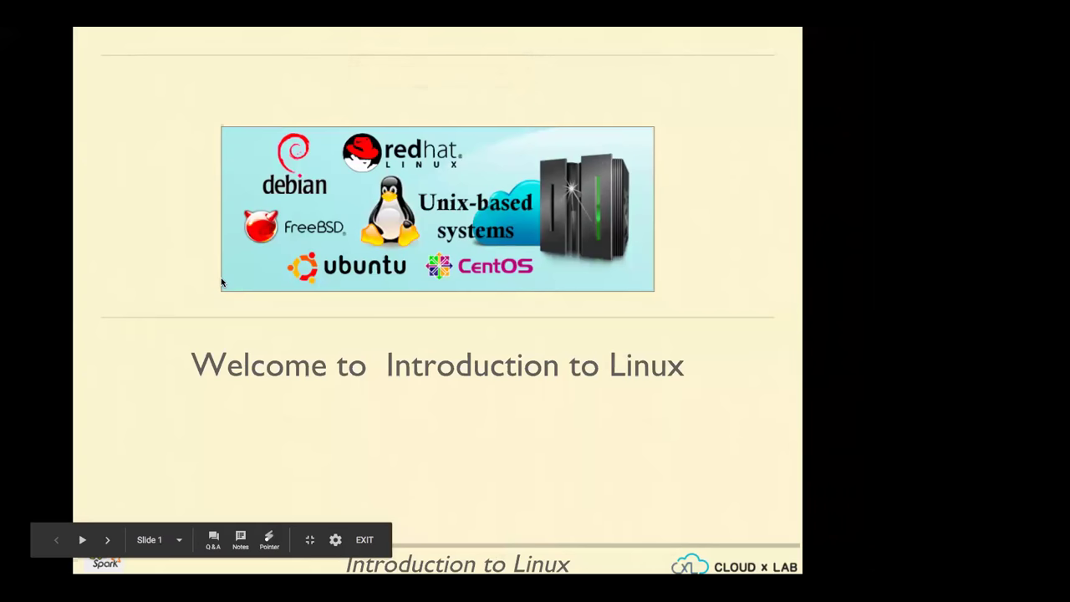
{"action": "key", "text": "Escape"}
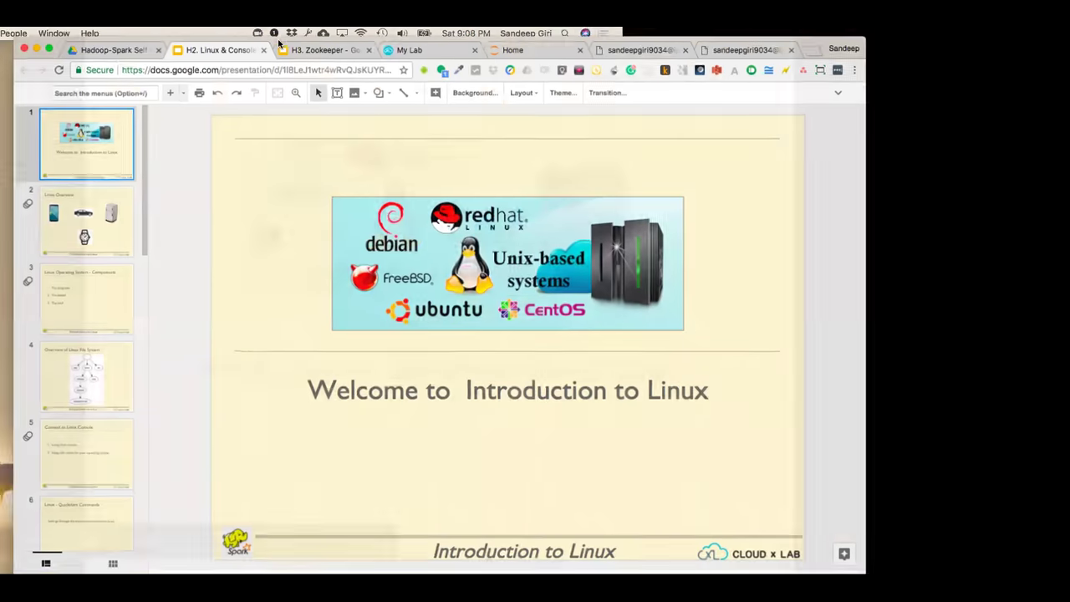
{"action": "key", "text": "ctrl+shift+Tab"}
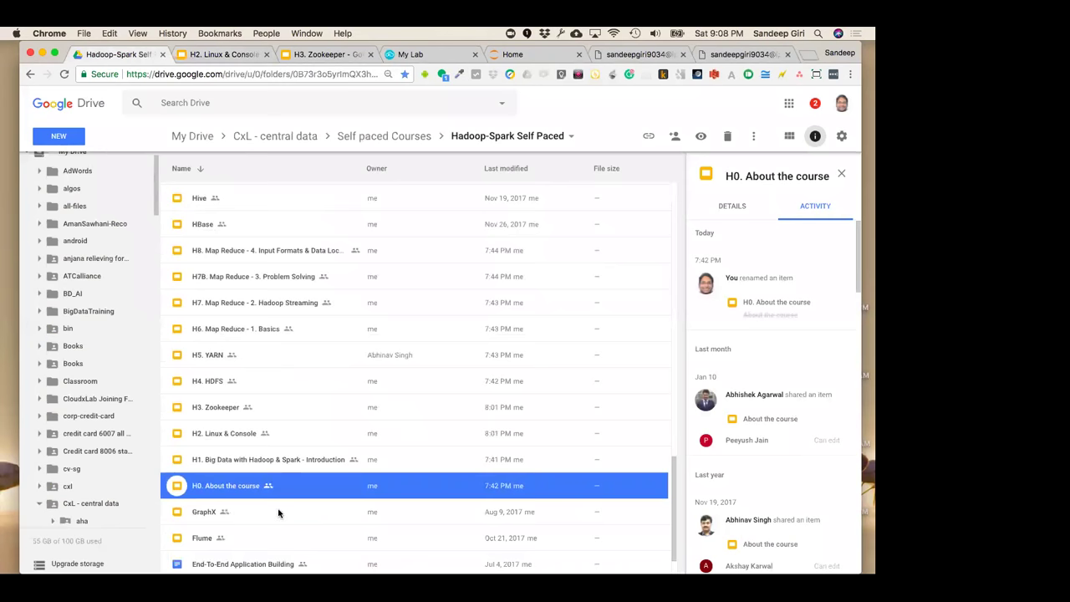
Open 'H1. Big Data with Hadoop & Spark - Introduction' from the Drive course folder
{"action": "double_click", "coordinate": [286, 460]}
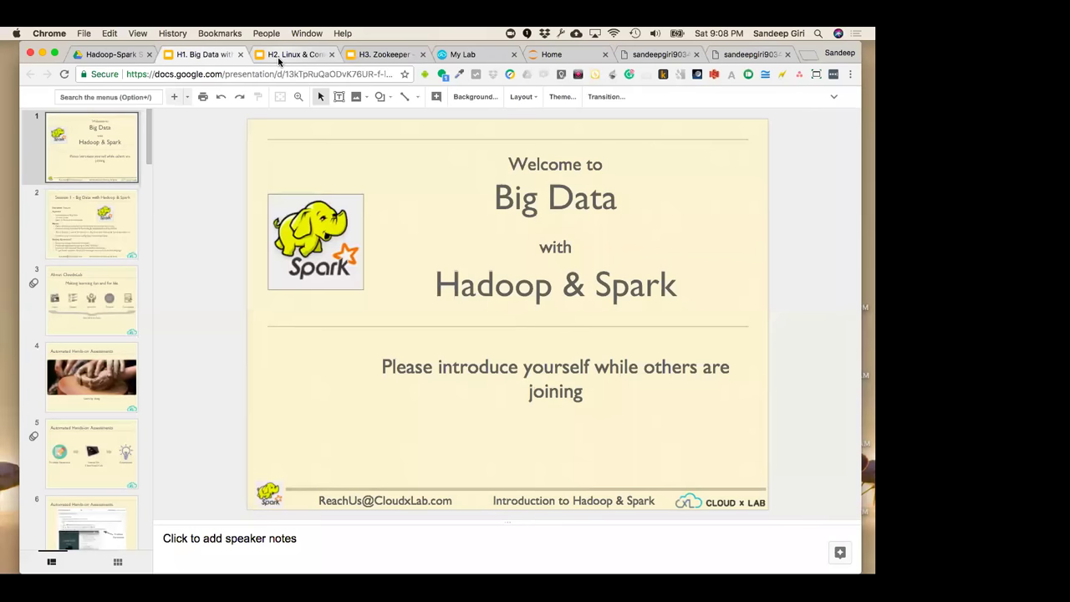
Launch Jupyter from the CloudxLab My Lab page to open its Home file browser
{"action": "left_click", "coordinate": [492, 56]}
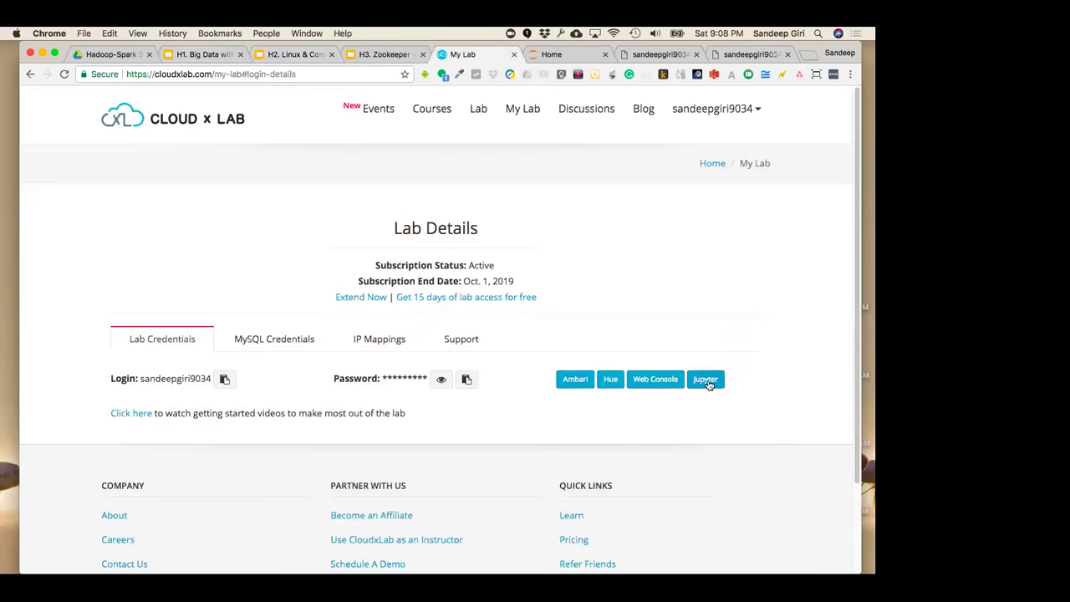
{"action": "left_click", "coordinate": [706, 380]}
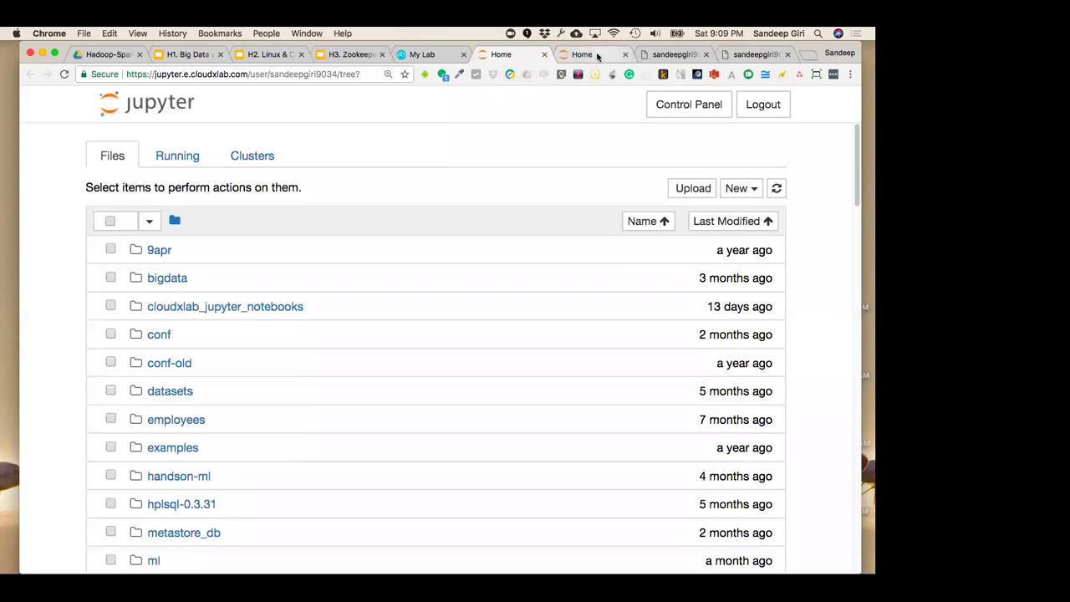
Try typing hive, hadoop fs, oozie and pig in the web console, clearing each unrun
{"action": "left_click", "coordinate": [664, 55]}
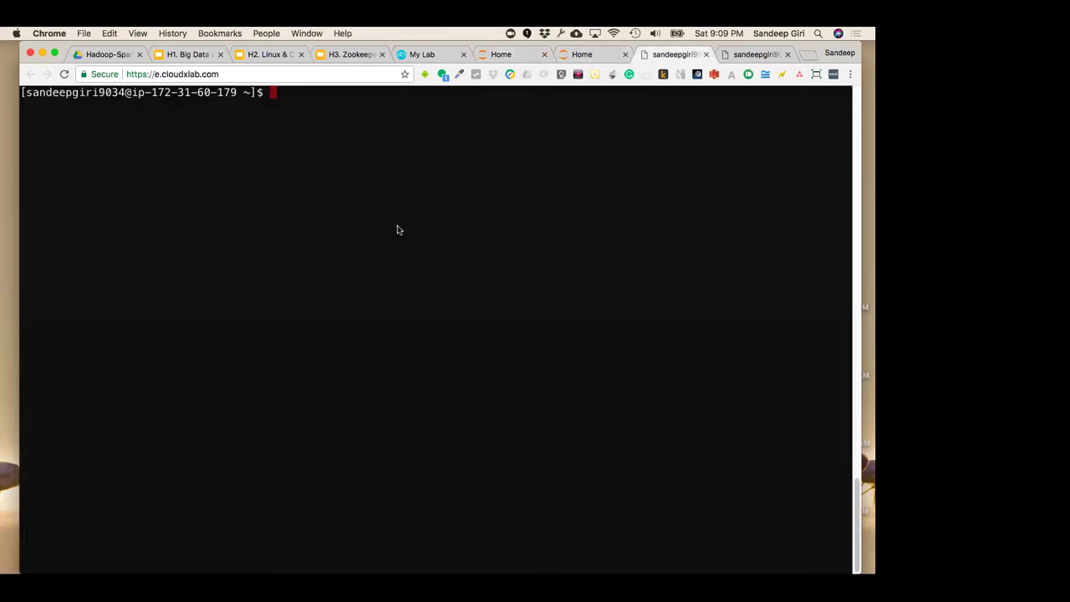
{"action": "type", "text": "hive"}
{"action": "key", "text": "BackSpace"}
{"action": "key", "text": "BackSpace"}
{"action": "key", "text": "BackSpace"}
{"action": "key", "text": "BackSpace"}
{"action": "type", "text": "hadoop fs"}
{"action": "key", "text": "ctrl+u"}
{"action": "type", "text": "oozie"}
{"action": "key", "text": "ctrl+u"}
{"action": "type", "text": "pig"}
{"action": "key", "text": "ctrl+u"}
{"action": "left_click", "coordinate": [408, 54]}
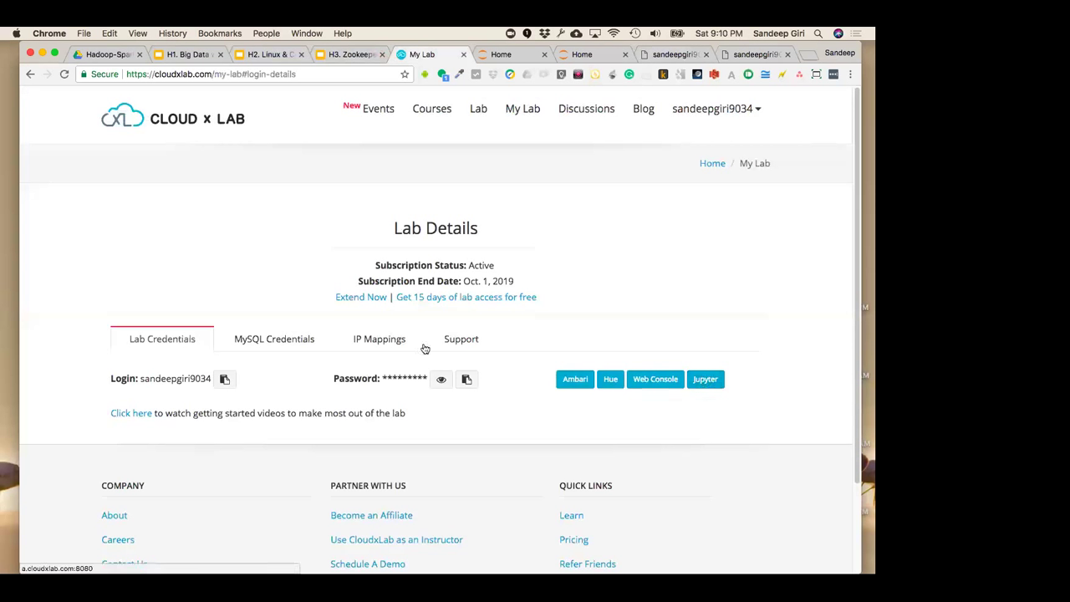
Show the MySQL Credentials, then recall, copy and run the earlier mysql login command from history
{"action": "left_click", "coordinate": [300, 343]}
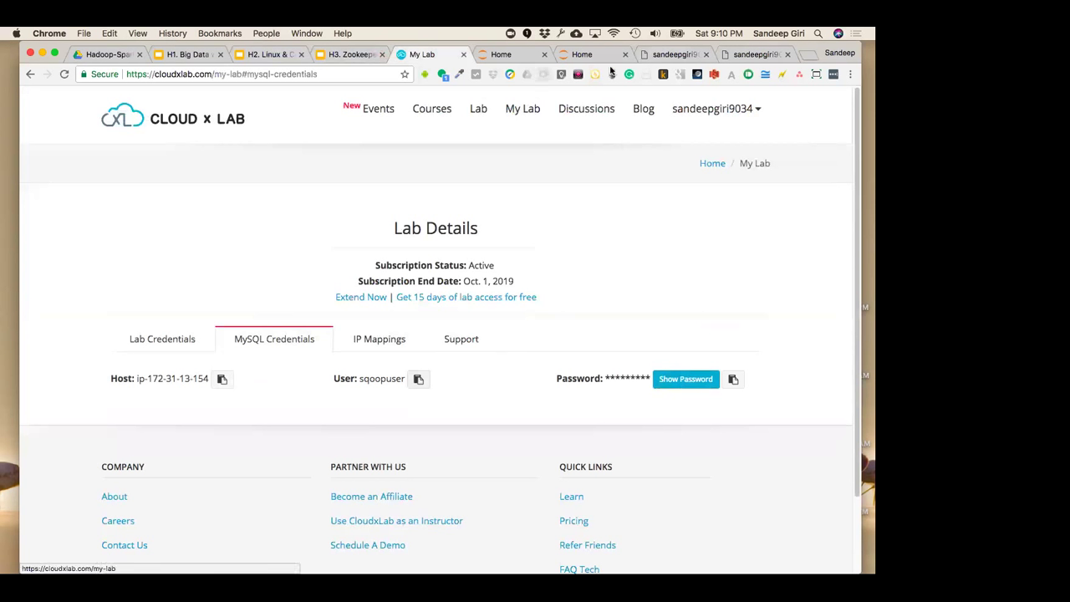
{"action": "left_click", "coordinate": [675, 55]}
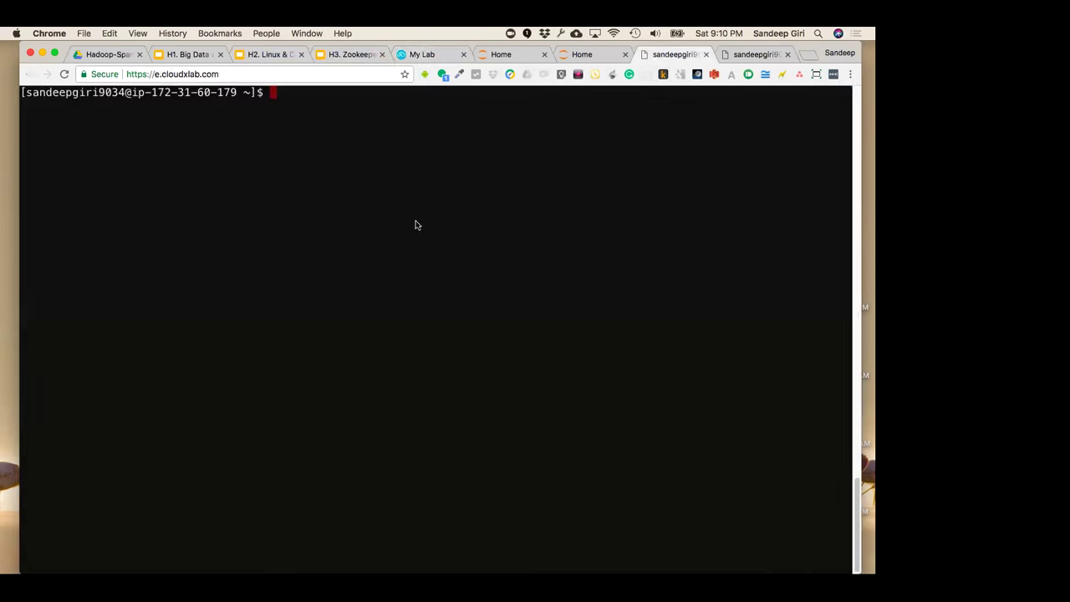
{"action": "key", "text": "ctrl+r"}
{"action": "type", "text": "mysq"}
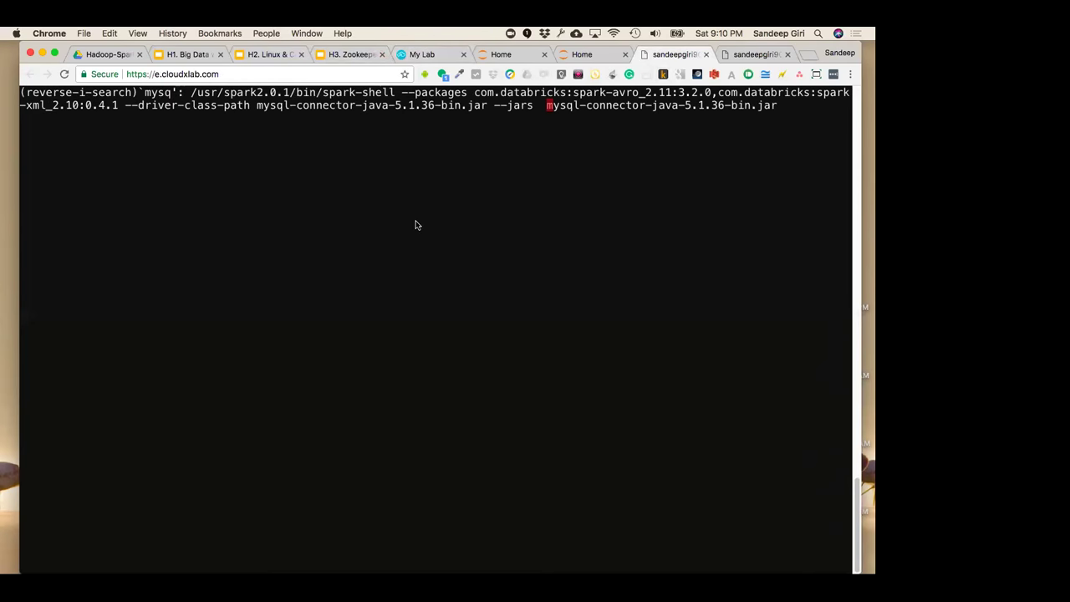
{"action": "type", "text": "l"}
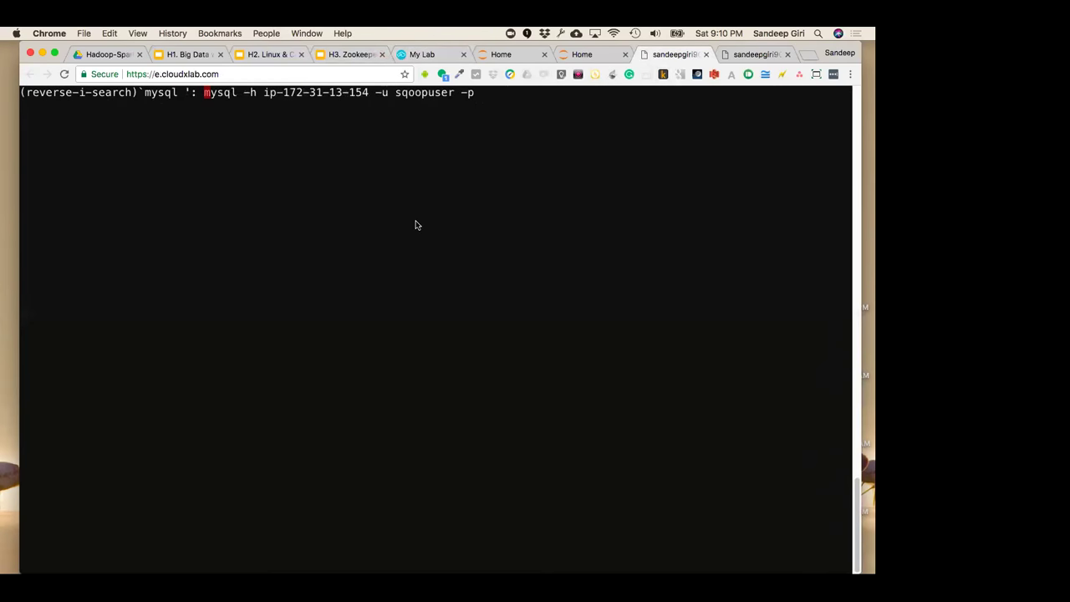
{"action": "left_click_drag", "start_coordinate": [205, 92], "coordinate": [478, 95]}
{"action": "key", "text": "super+c"}
{"action": "key", "text": "Return"}
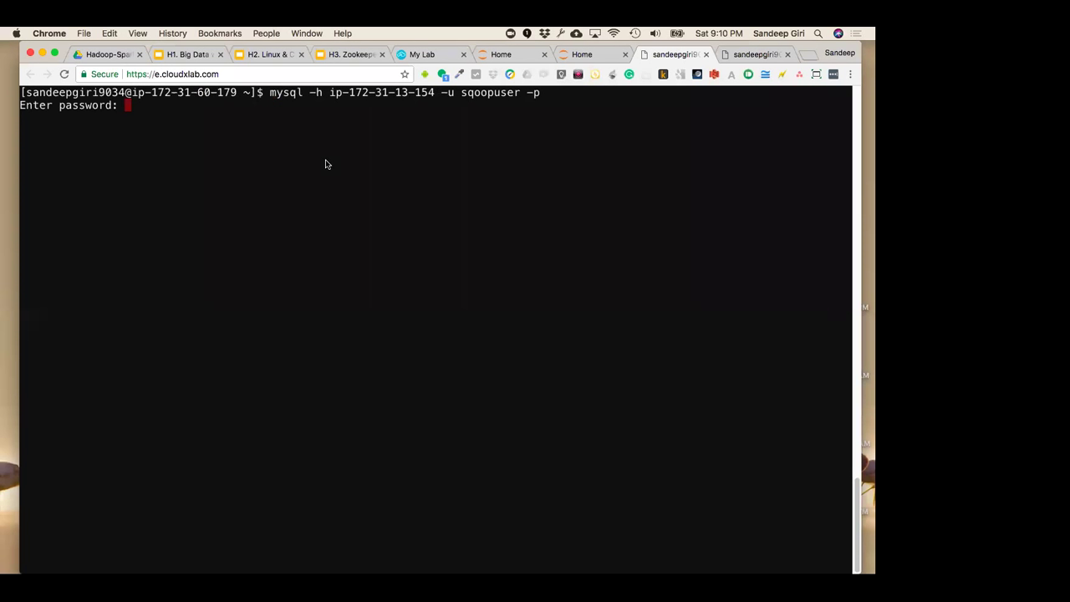
Copy the MySQL user name and try it at the password prompt, retrying the login
{"action": "left_click", "coordinate": [585, 55]}
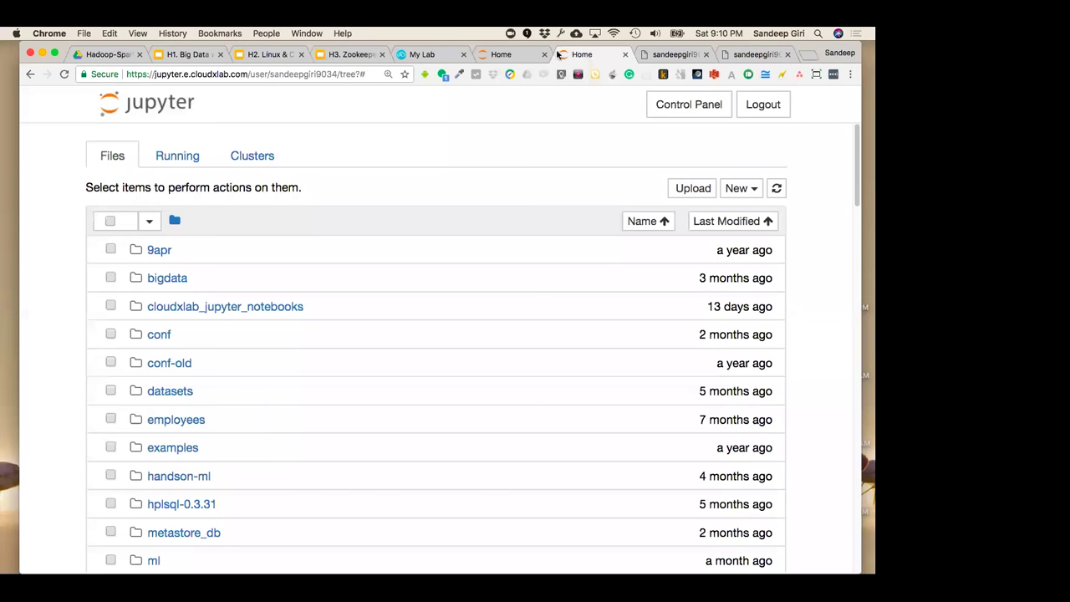
{"action": "left_click", "coordinate": [436, 58]}
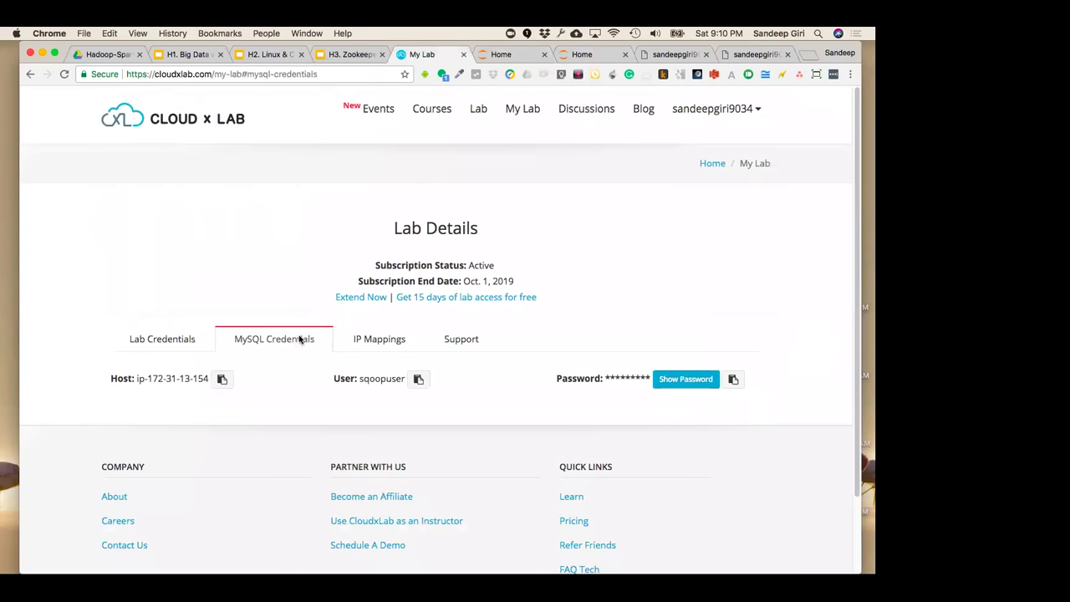
{"action": "left_click", "coordinate": [418, 380]}
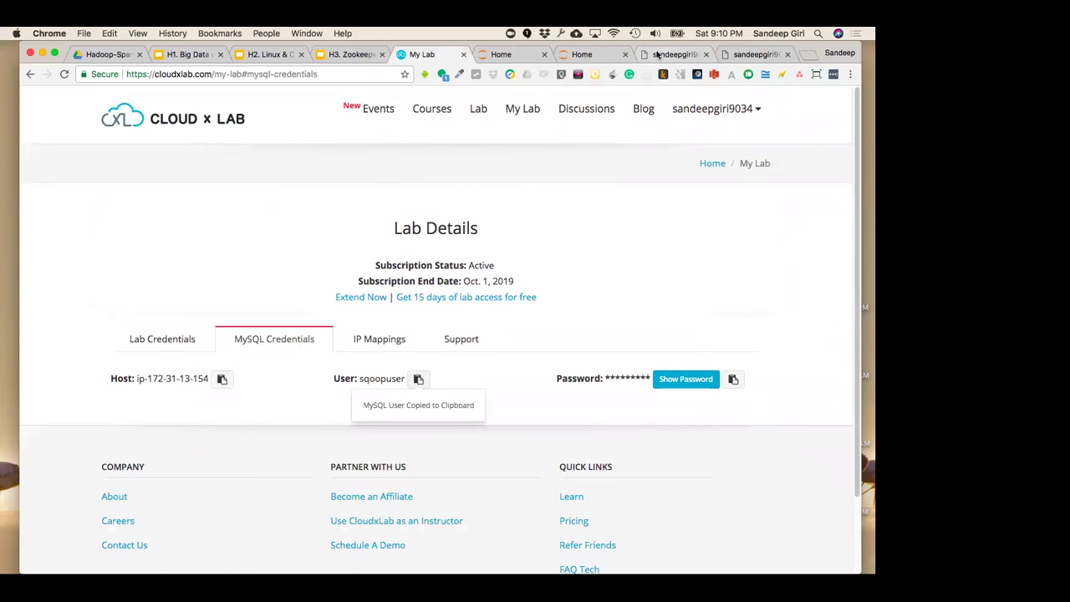
{"action": "left_click", "coordinate": [658, 54]}
{"action": "key", "text": "Return"}
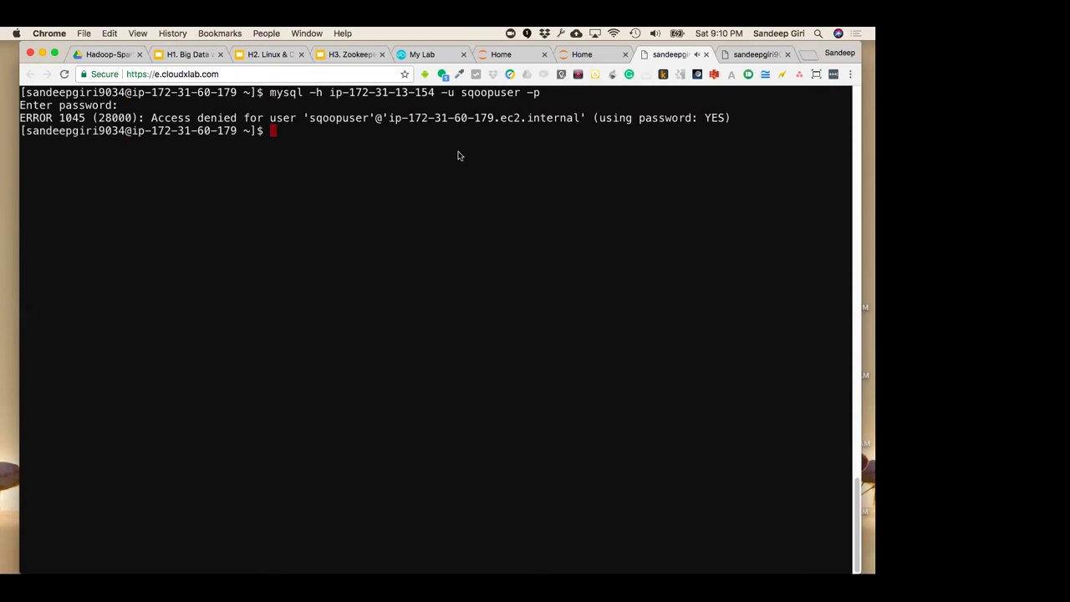
{"action": "key", "text": "Up"}
{"action": "key", "text": "Return"}
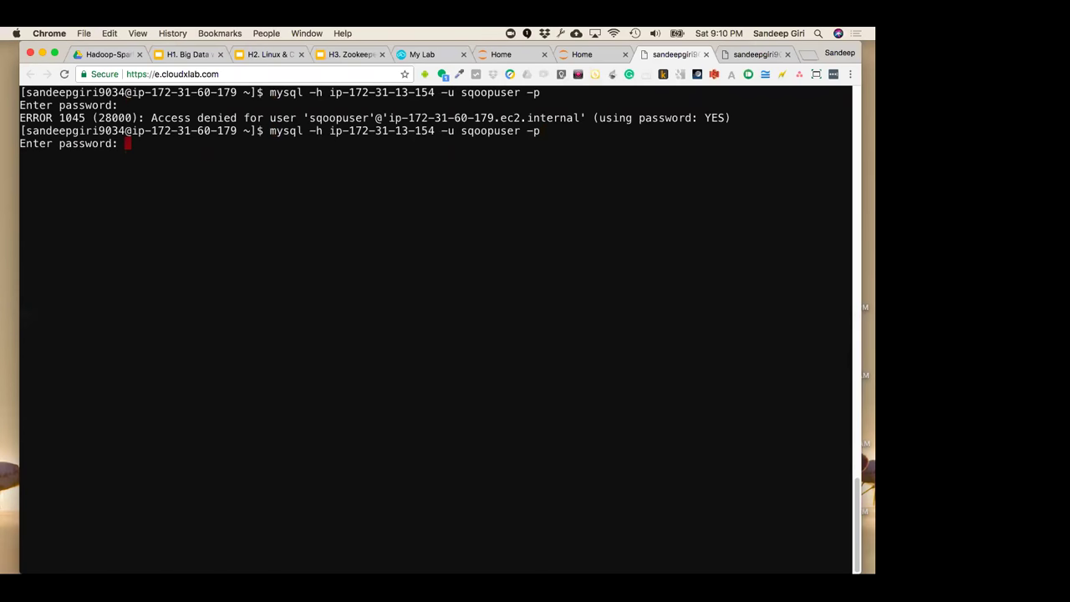
{"action": "key", "text": "Return"}
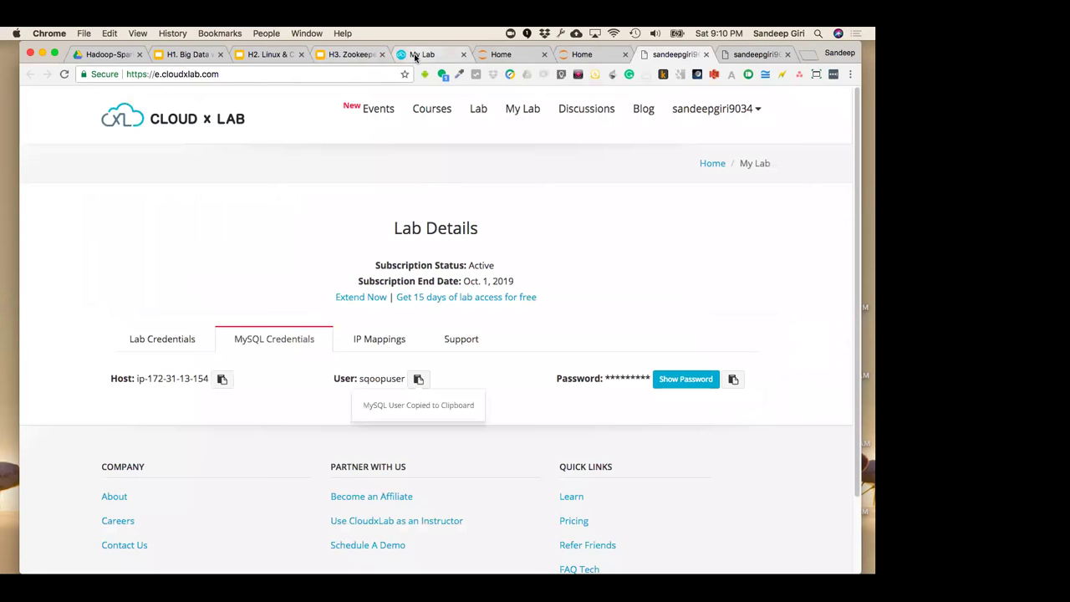
Copy the MySQL password, rerun the mysql login and paste it to reach the MariaDB prompt
{"action": "left_click", "coordinate": [411, 53]}
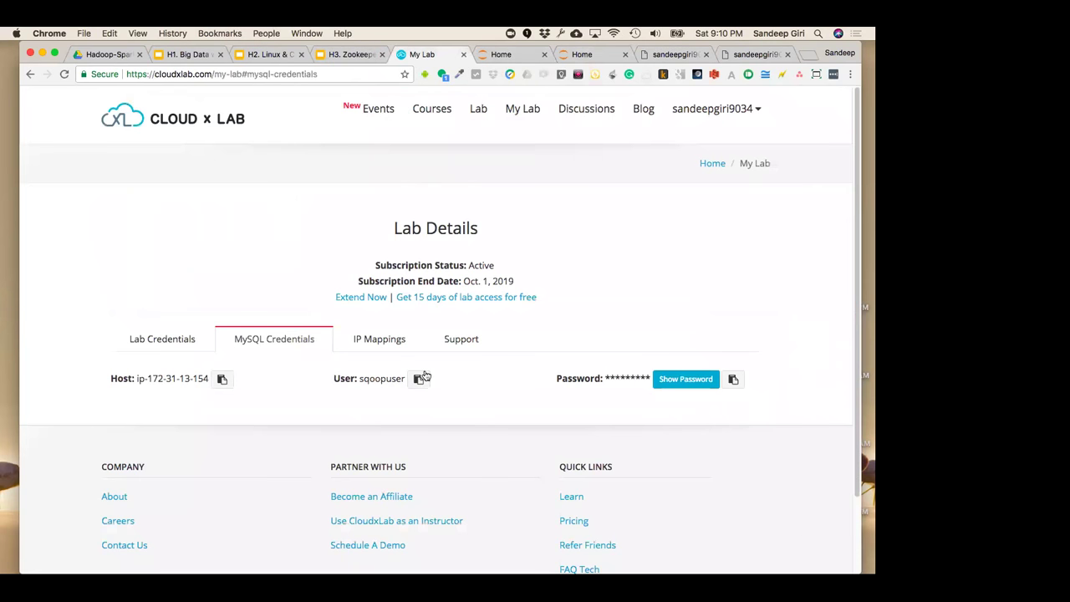
{"action": "left_click", "coordinate": [735, 379]}
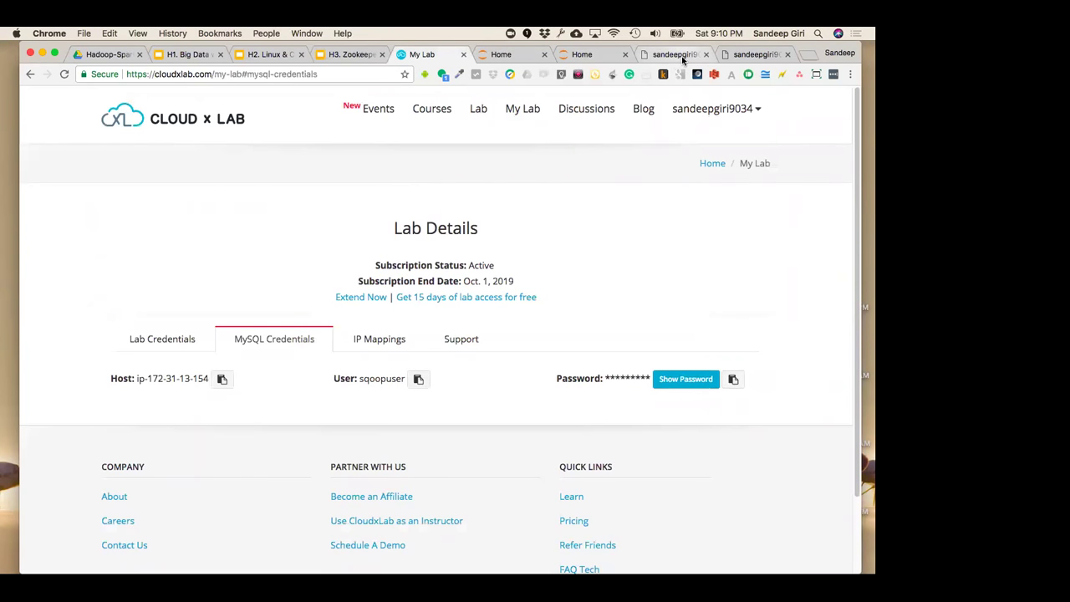
{"action": "left_click", "coordinate": [675, 53]}
{"action": "key", "text": "Up"}
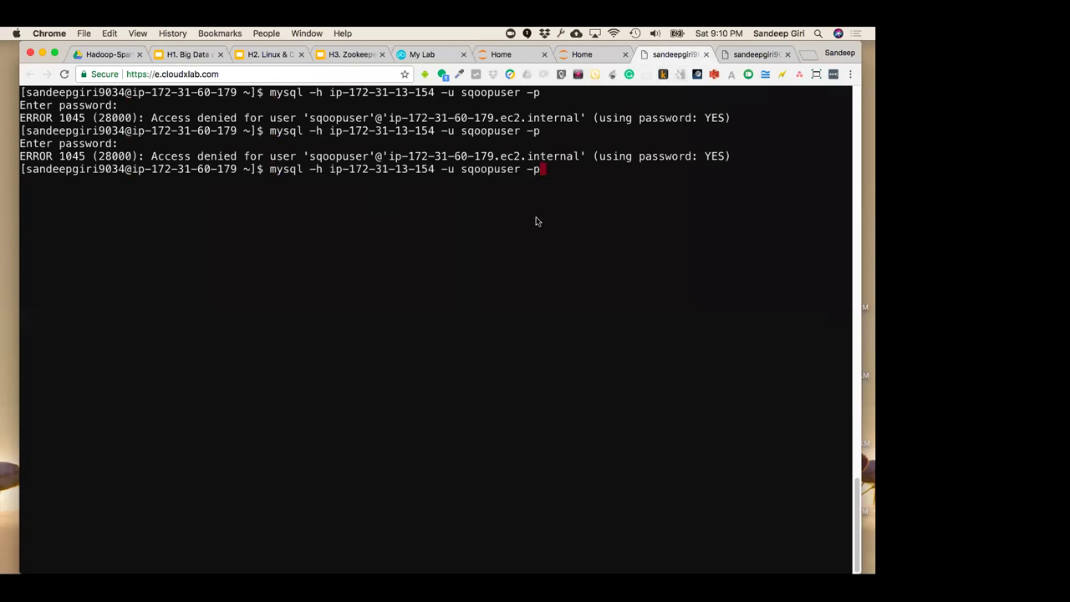
{"action": "key", "text": "Return"}
{"action": "key", "text": "super+v"}
{"action": "key", "text": "Return"}
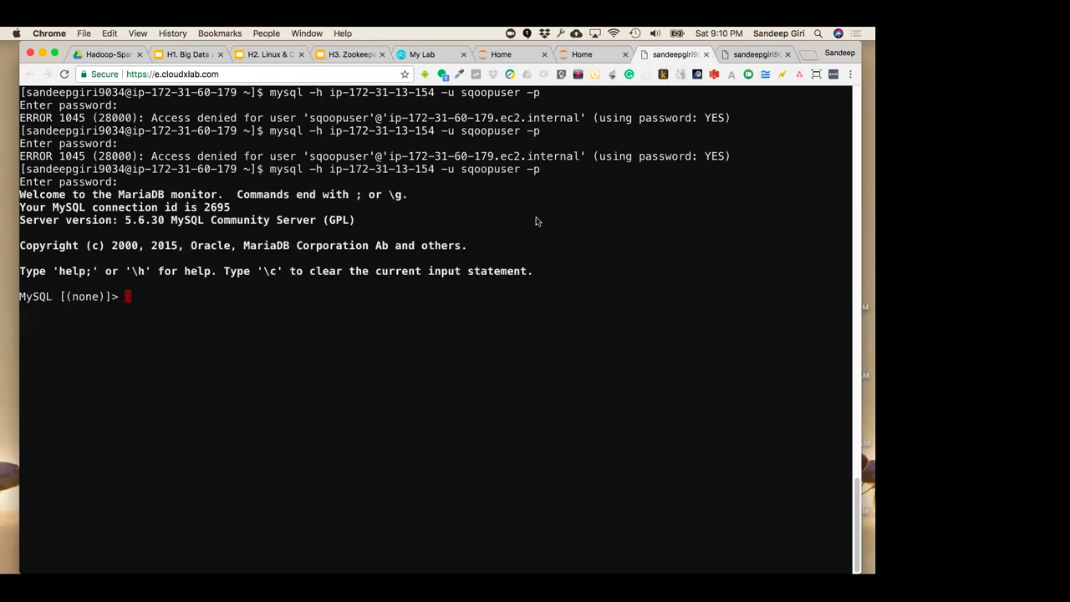
Run 'show databases;' to list the MySQL databases
{"action": "type", "text": "hosw"}
{"action": "key", "text": "BackSpace"}
{"action": "key", "text": "BackSpace"}
{"action": "key", "text": "BackSpace"}
{"action": "key", "text": "BackSpace"}
{"action": "key", "text": "BackSpace"}
{"action": "type", "text": "show databse"}
{"action": "key", "text": "BackSpace"}
{"action": "key", "text": "BackSpace"}
{"action": "type", "text": "ases"}
{"action": "key", "text": "Return"}
{"action": "type", "text": ";"}
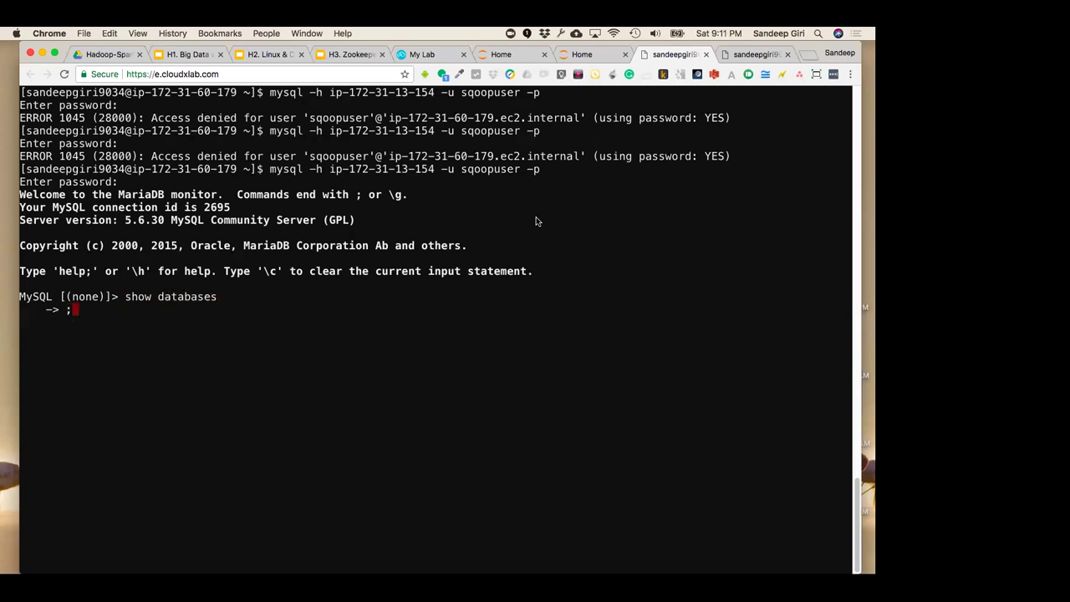
{"action": "key", "text": "Return"}
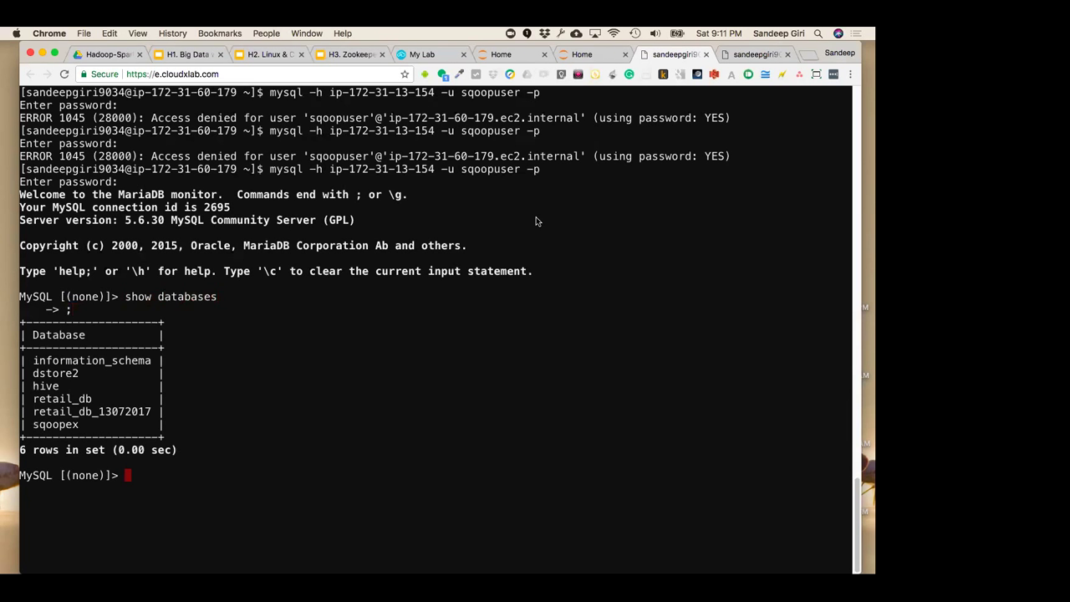
Switch to the sqoopex database with 'use sqoopex' and return to the MySQL Credentials page
{"action": "type", "text": "use"}
{"action": "double_click", "coordinate": [55, 423]}
{"action": "key", "text": "super+v"}
{"action": "key", "text": "Return"}
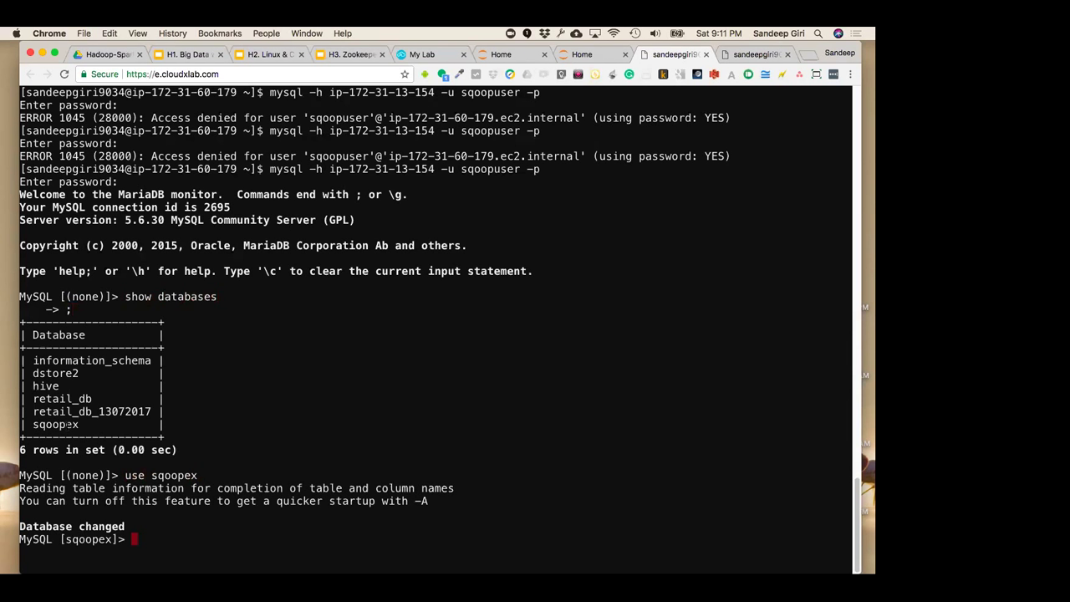
{"action": "left_click", "coordinate": [427, 55]}
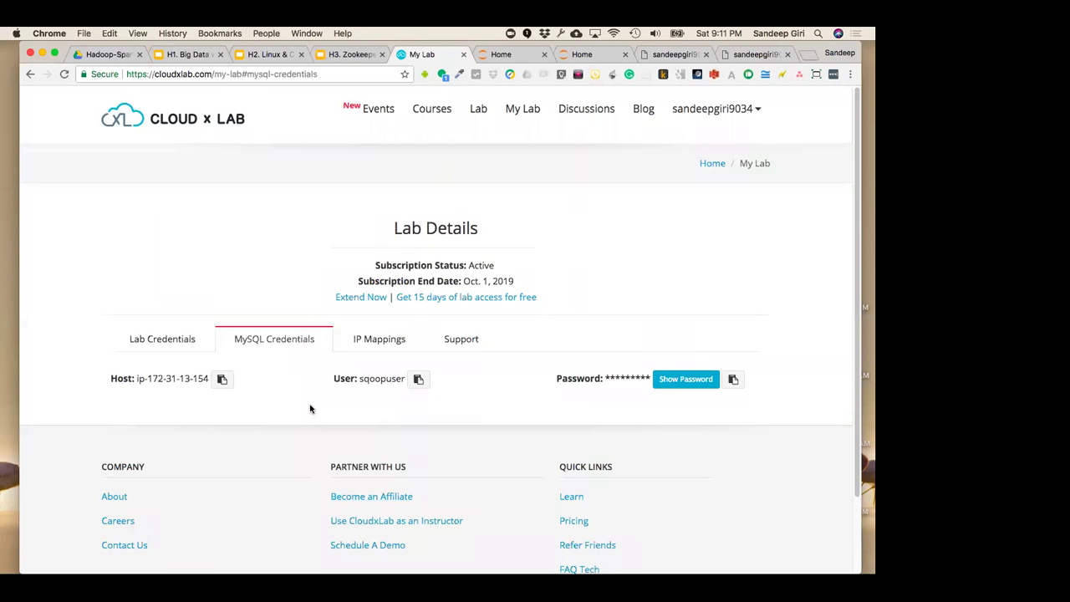
Copy the MySQL password and display the Lab Credentials tab
{"action": "left_click", "coordinate": [733, 378]}
{"action": "left_click", "coordinate": [162, 338]}
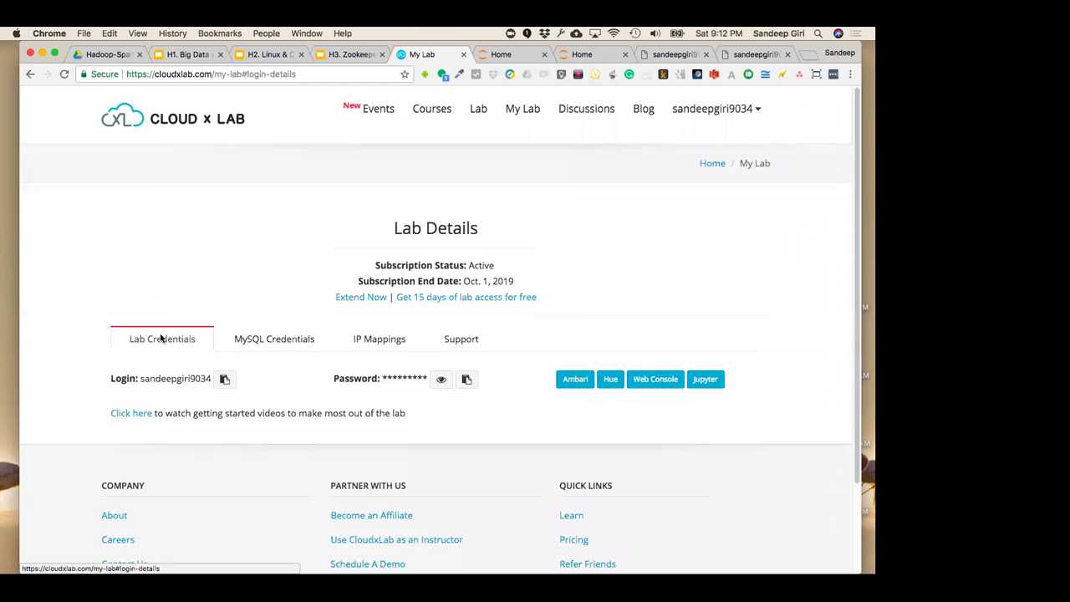
Glance at the MySQL credentials, return to Lab Credentials, then bring up the H1. Big Data slides
{"action": "left_click", "coordinate": [292, 339]}
{"action": "left_click", "coordinate": [184, 336]}
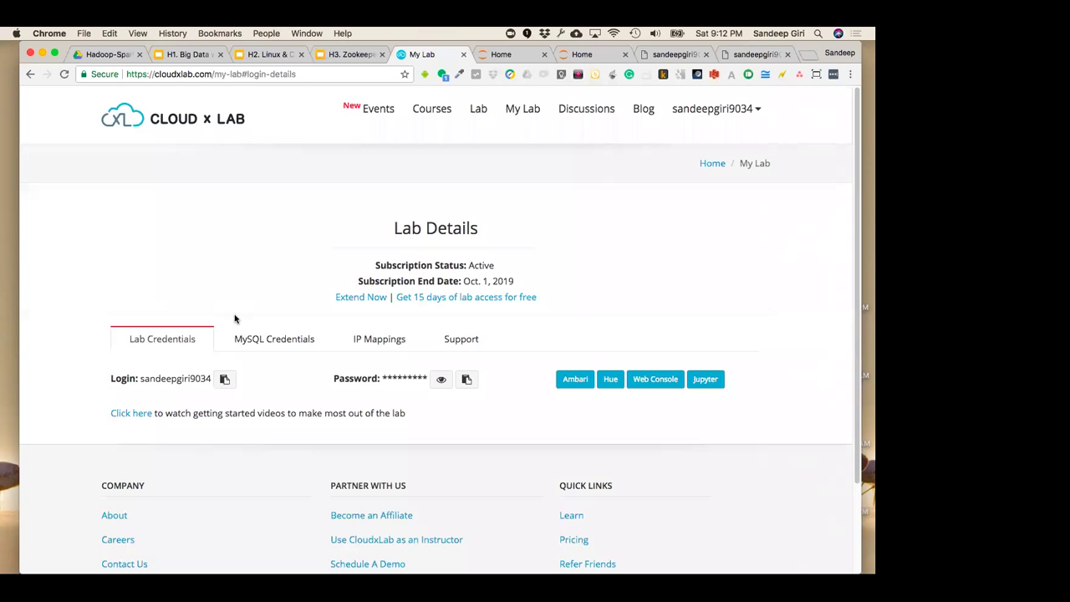
{"action": "left_click", "coordinate": [187, 58]}
{"action": "left_click", "coordinate": [92, 226]}
{"action": "scroll", "coordinate": [83, 276], "scroll_direction": "down", "scroll_amount": 5}
Step back through slides 39, 38, 35 and 34 to slide 31, the Ecommerce A/B Testing example
{"action": "scroll", "coordinate": [81, 279], "scroll_direction": "down", "scroll_amount": 20}
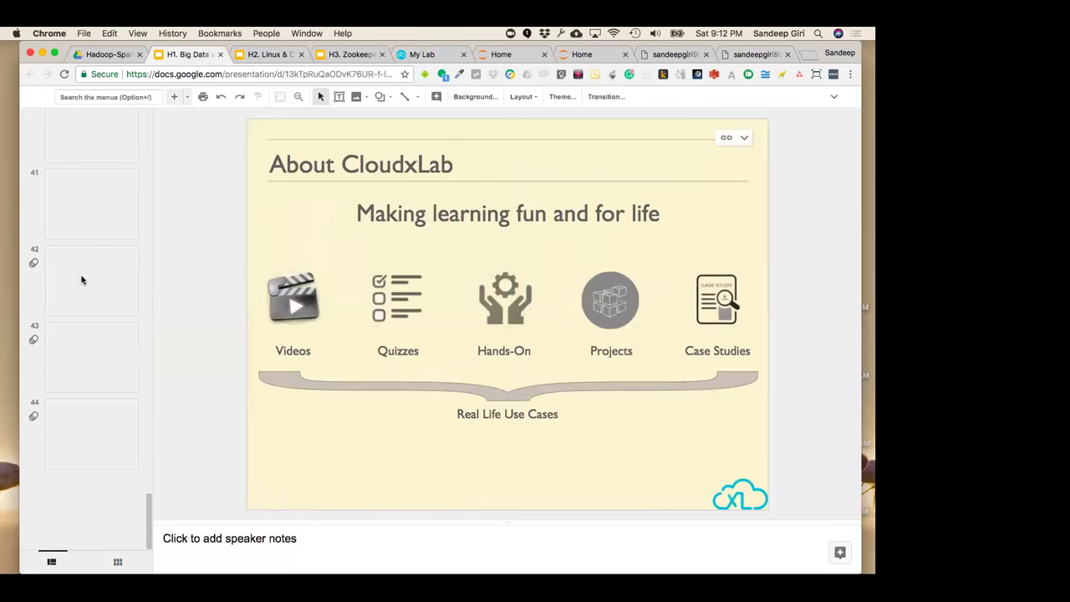
{"action": "scroll", "coordinate": [99, 273], "scroll_direction": "up", "scroll_amount": 3}
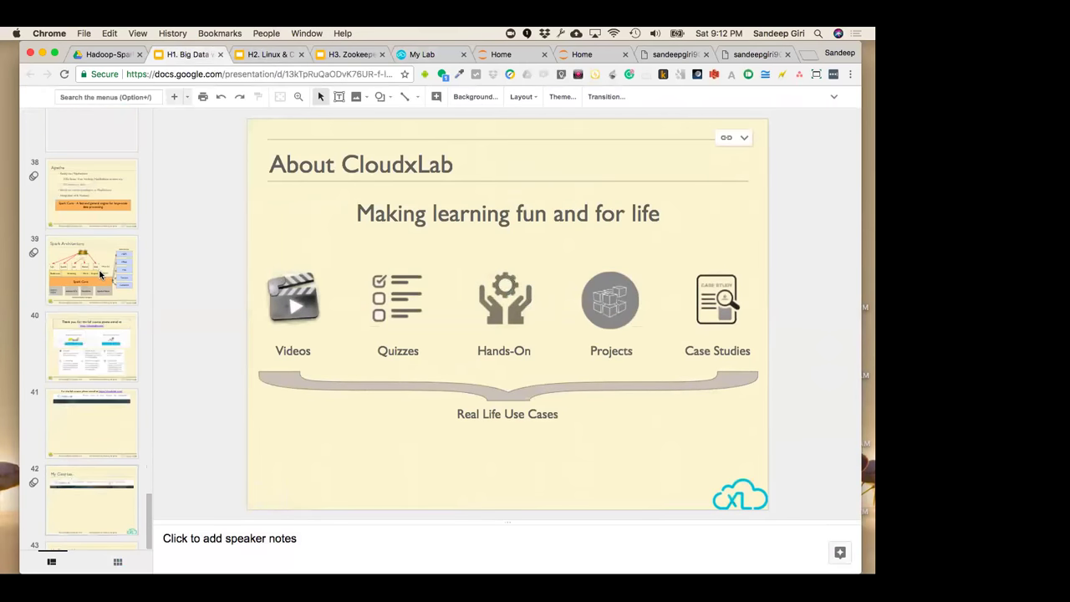
{"action": "left_click", "coordinate": [101, 275]}
{"action": "scroll", "coordinate": [104, 278], "scroll_direction": "up", "scroll_amount": 2}
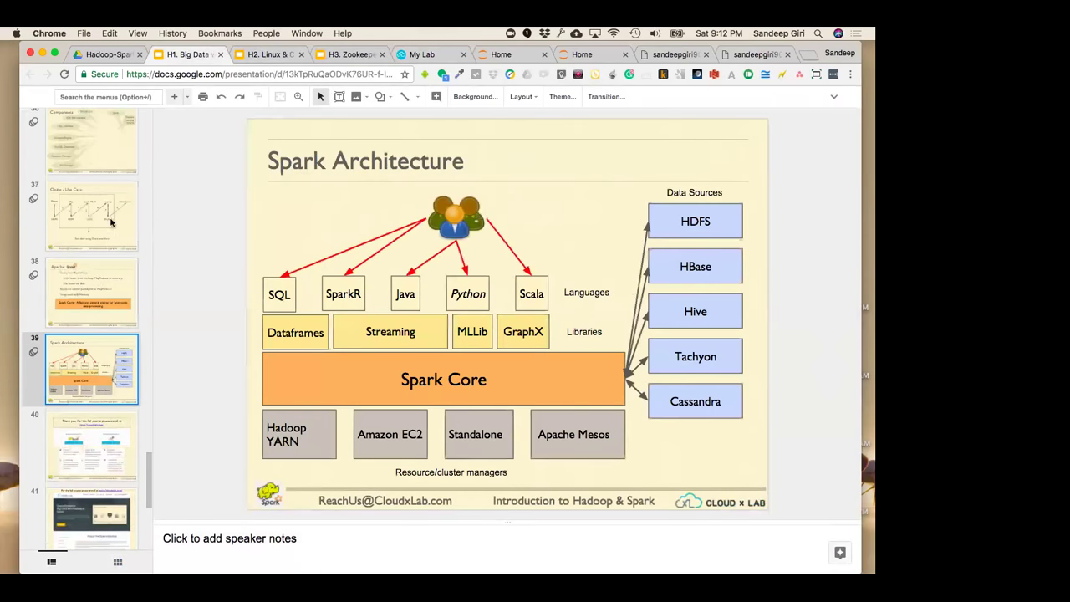
{"action": "left_click", "coordinate": [108, 280]}
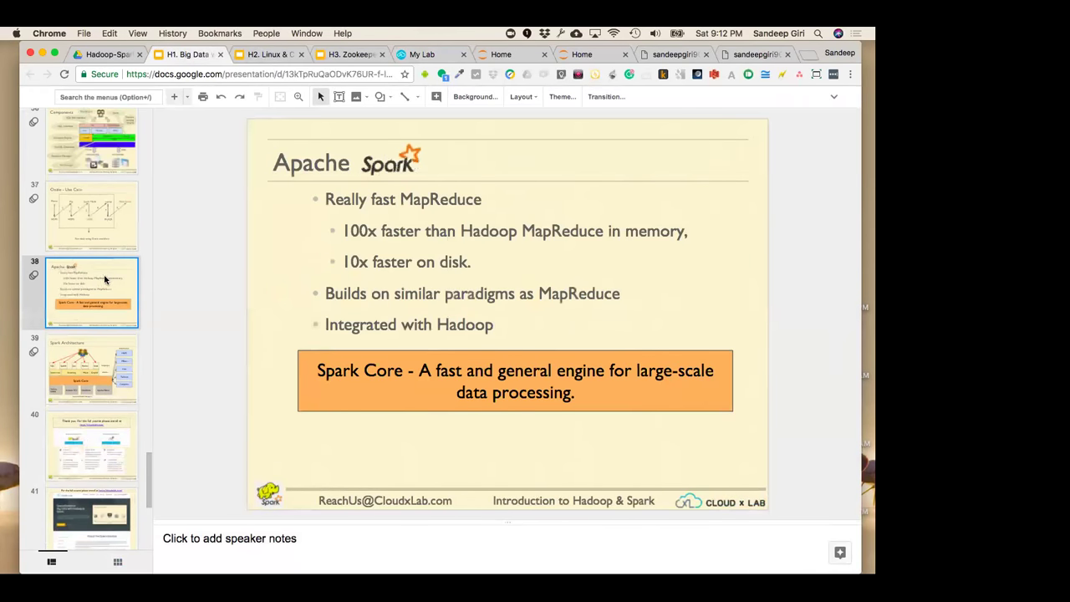
{"action": "scroll", "coordinate": [104, 272], "scroll_direction": "up", "scroll_amount": 1}
{"action": "left_click", "coordinate": [113, 155]}
{"action": "scroll", "coordinate": [122, 202], "scroll_direction": "up", "scroll_amount": 1}
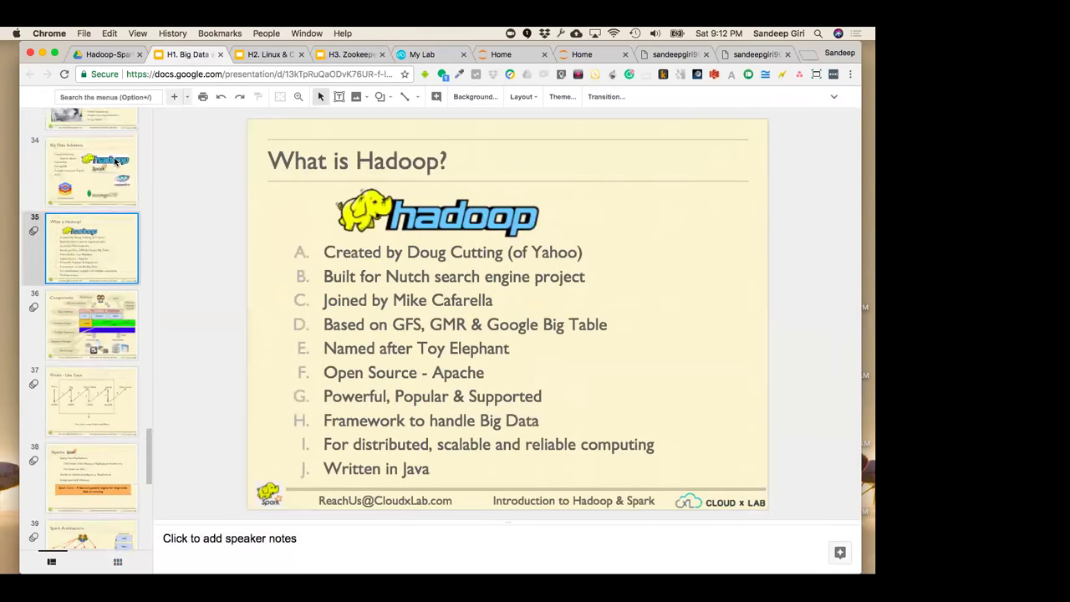
{"action": "left_click", "coordinate": [123, 202]}
{"action": "scroll", "coordinate": [124, 206], "scroll_direction": "up", "scroll_amount": 3}
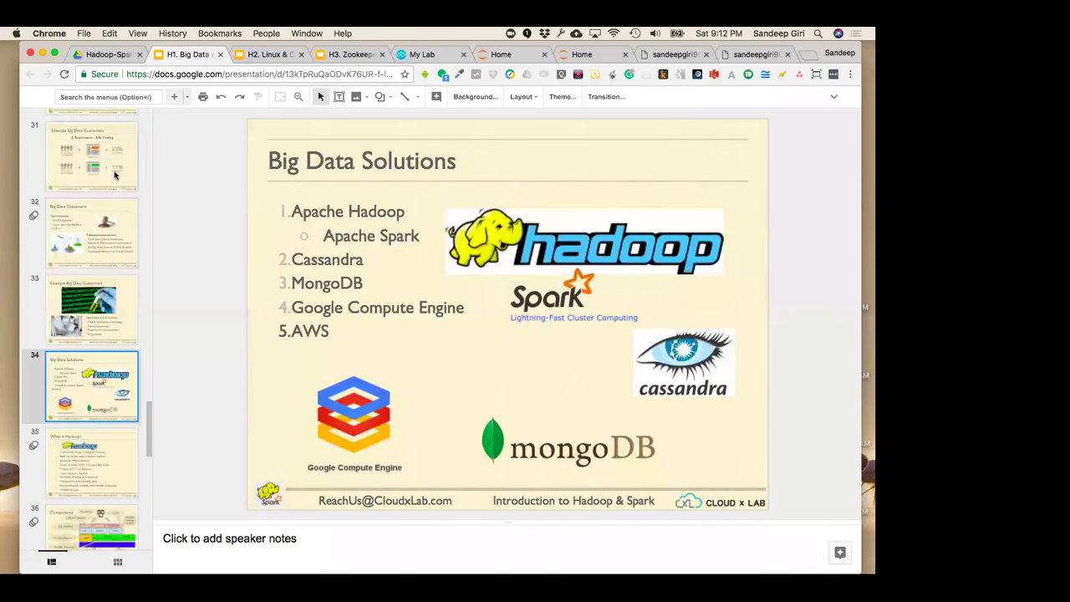
{"action": "left_click", "coordinate": [114, 173]}
{"action": "scroll", "coordinate": [114, 174], "scroll_direction": "up", "scroll_amount": 3}
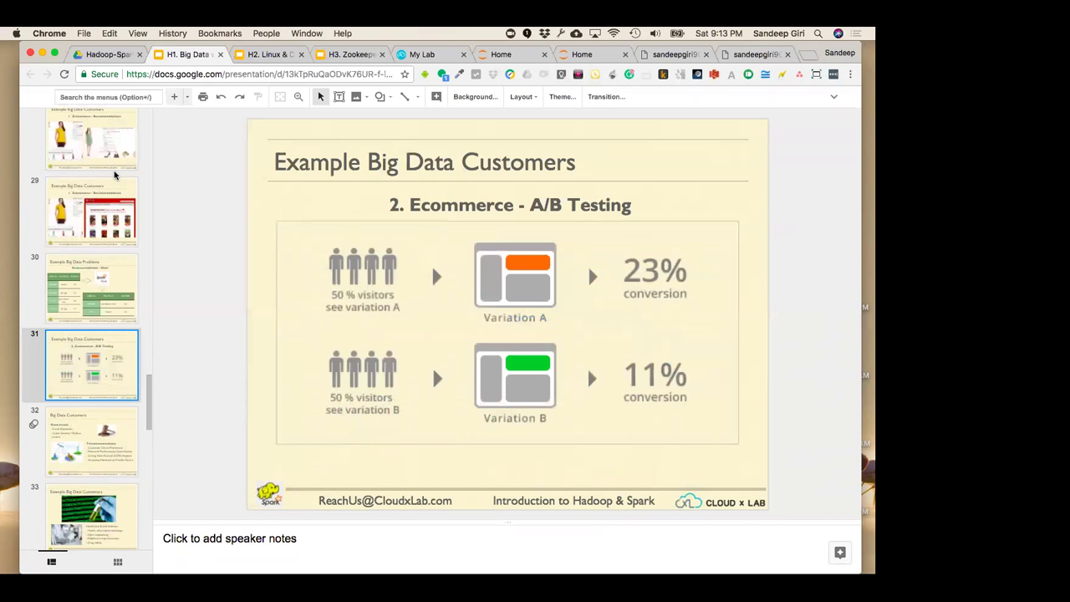
{"action": "left_click", "coordinate": [422, 55]}
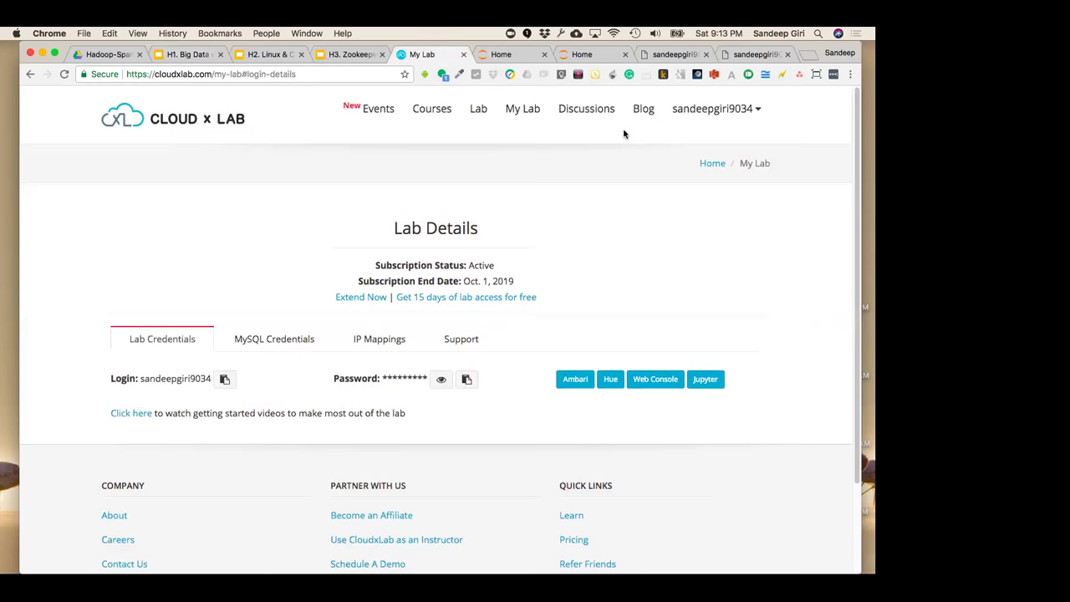
{"action": "left_click", "coordinate": [510, 55]}
{"action": "left_click", "coordinate": [435, 57]}
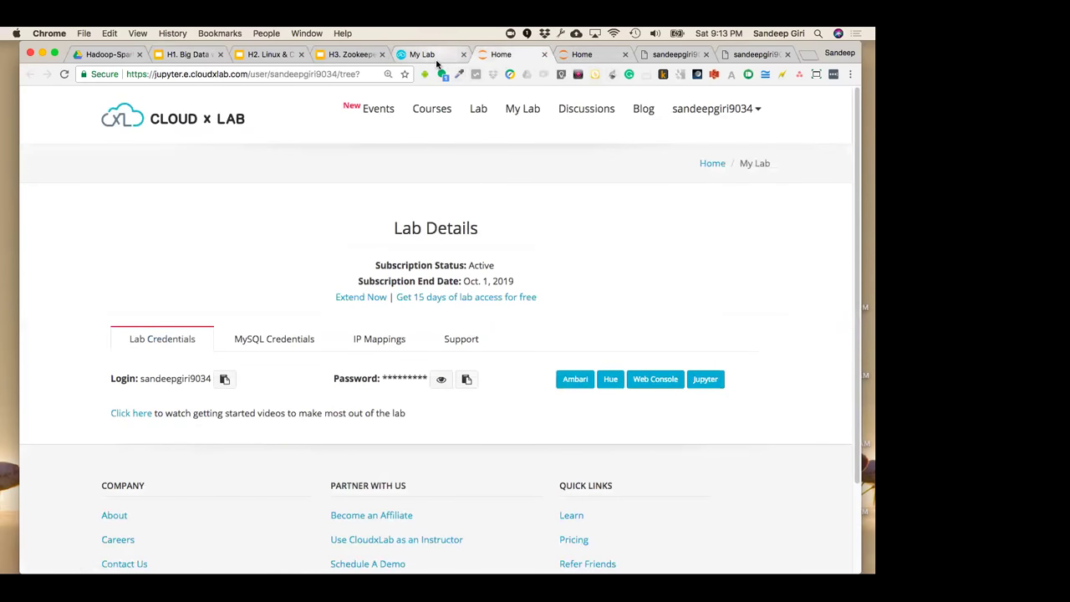
{"action": "left_click", "coordinate": [502, 55]}
{"action": "left_click", "coordinate": [422, 55]}
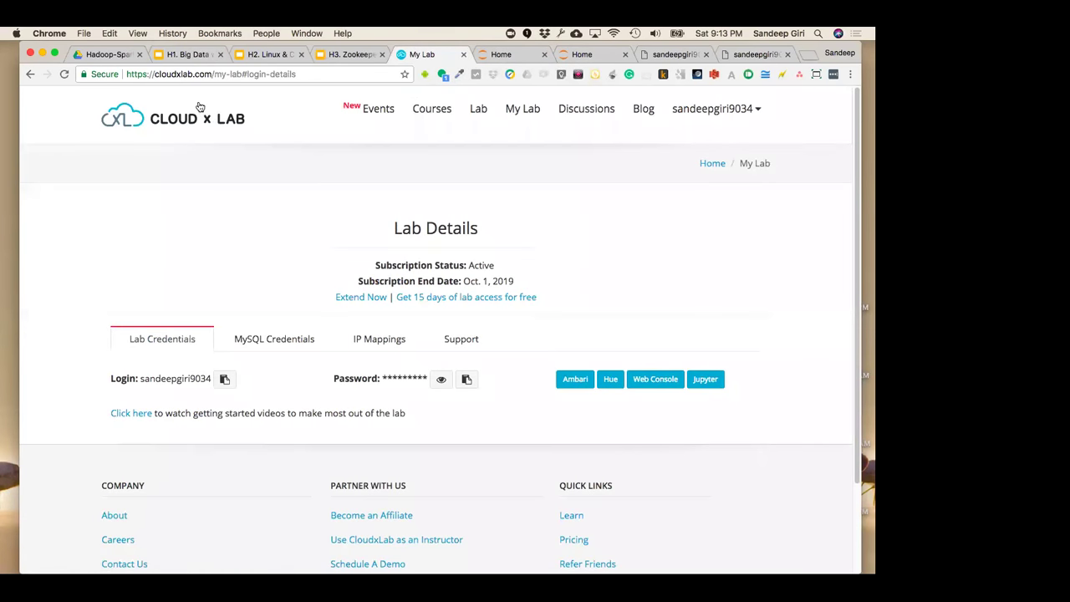
{"action": "key", "text": "ctrl+shift+Tab"}
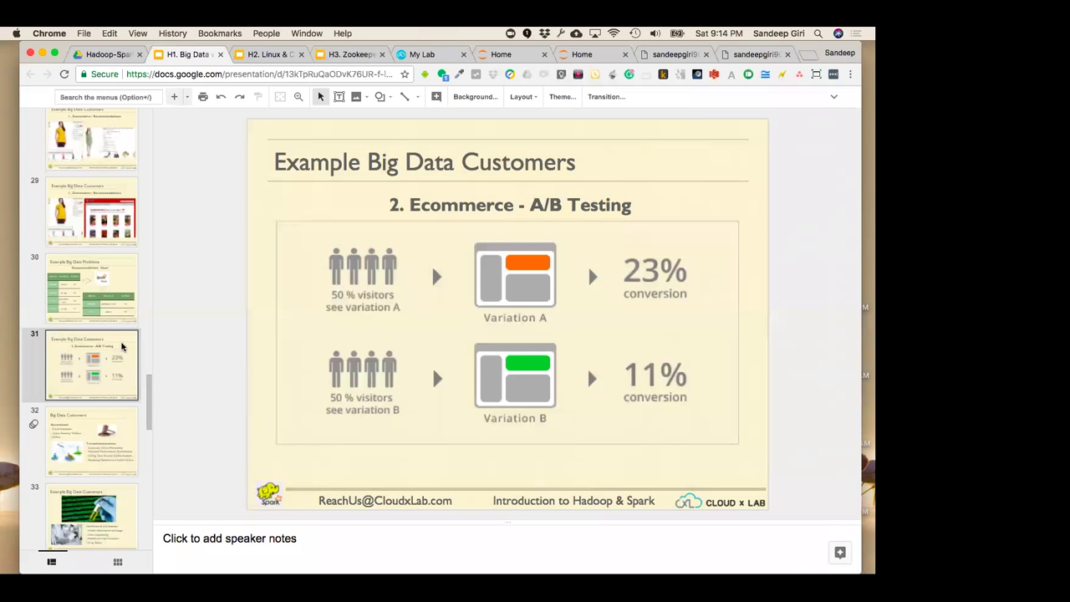
Show slide 32, Big Data Customers, then advance two slides to Big Data Solutions
{"action": "scroll", "coordinate": [122, 346], "scroll_direction": "down", "scroll_amount": 2}
{"action": "left_click", "coordinate": [106, 375]}
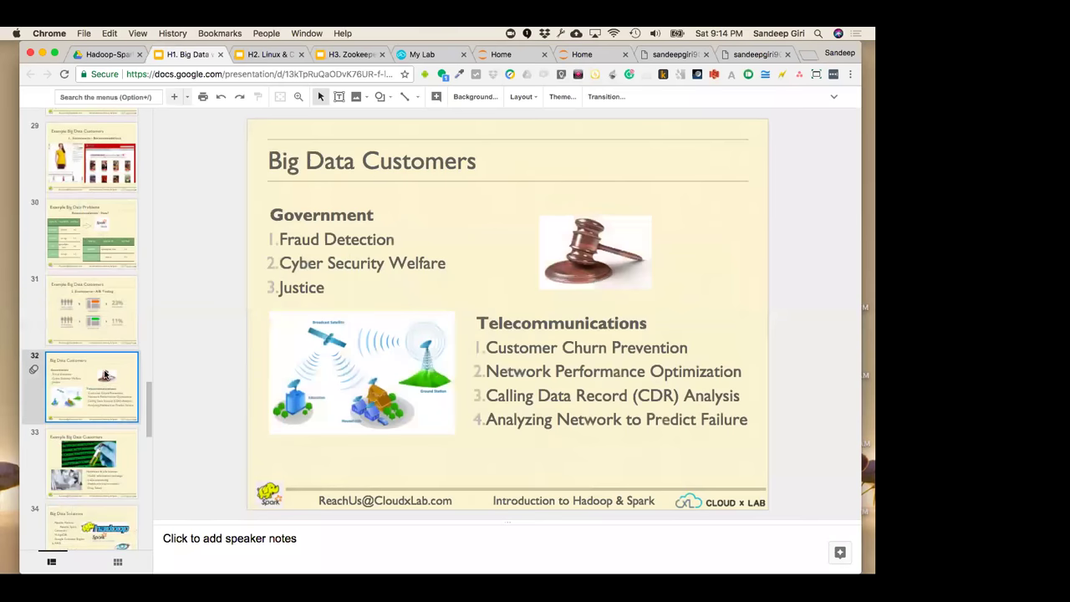
{"action": "scroll", "coordinate": [106, 374], "scroll_direction": "down", "scroll_amount": 1}
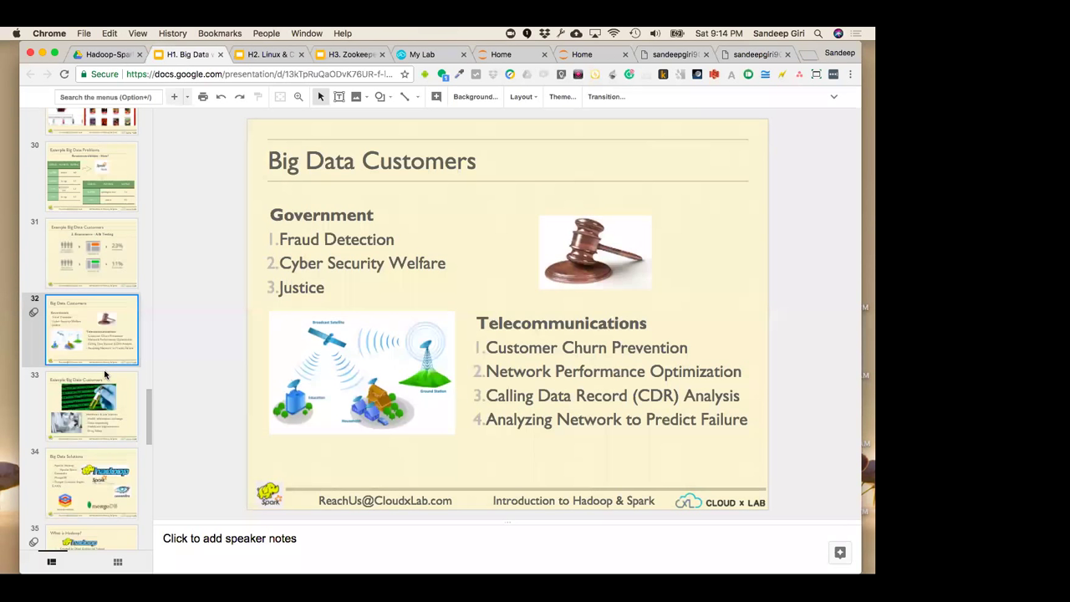
{"action": "key", "text": "Down"}
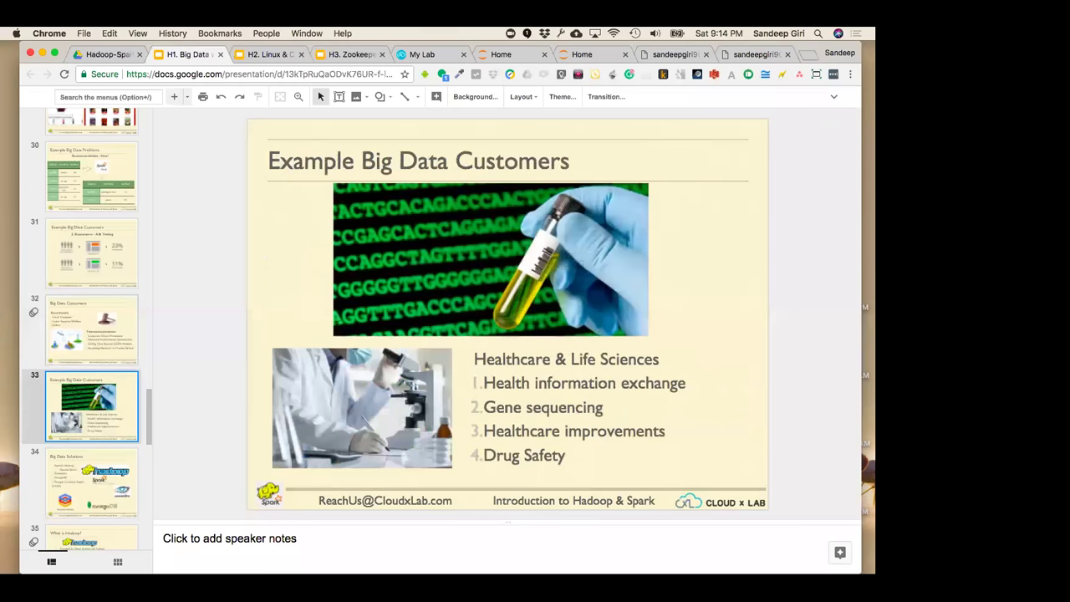
{"action": "key", "text": "Down"}
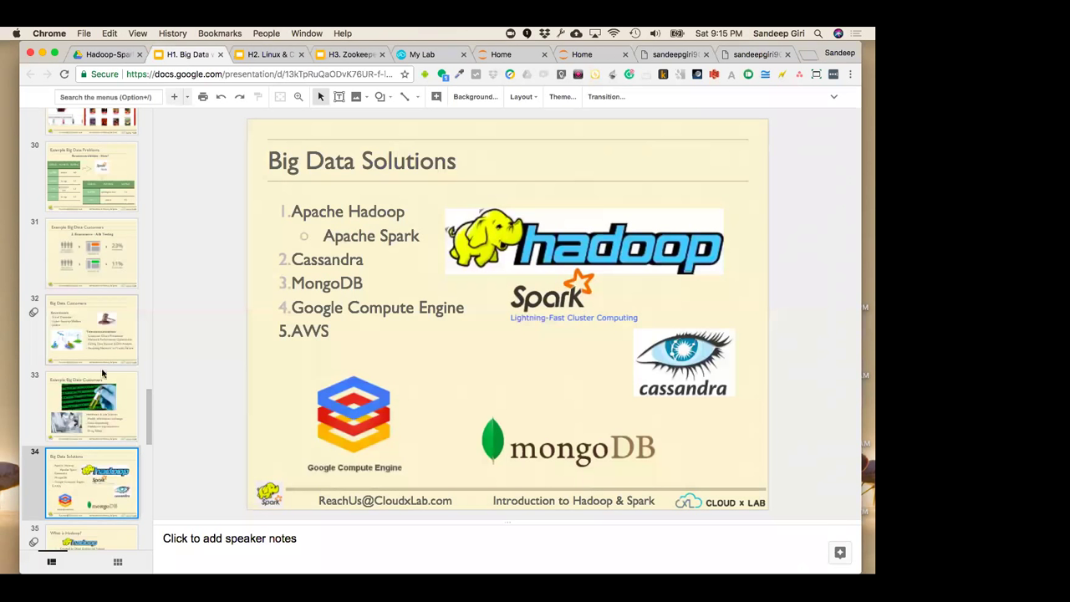
Switch between the What is Hadoop? and Big Data Solutions slides, ending on What is Hadoop?
{"action": "scroll", "coordinate": [104, 375], "scroll_direction": "down", "scroll_amount": 2}
{"action": "left_click", "coordinate": [114, 515]}
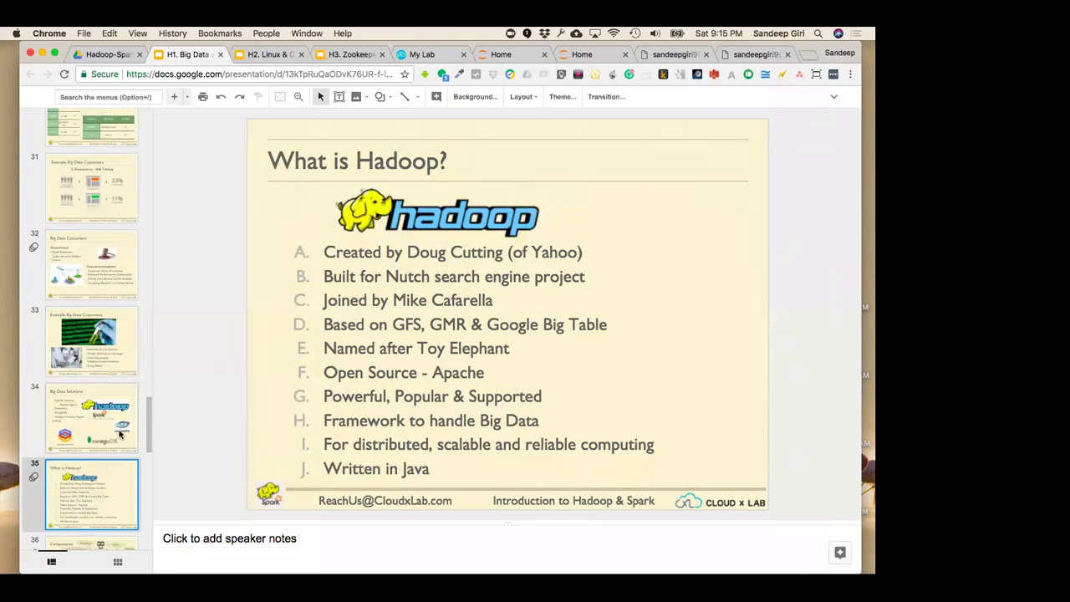
{"action": "left_click", "coordinate": [120, 433]}
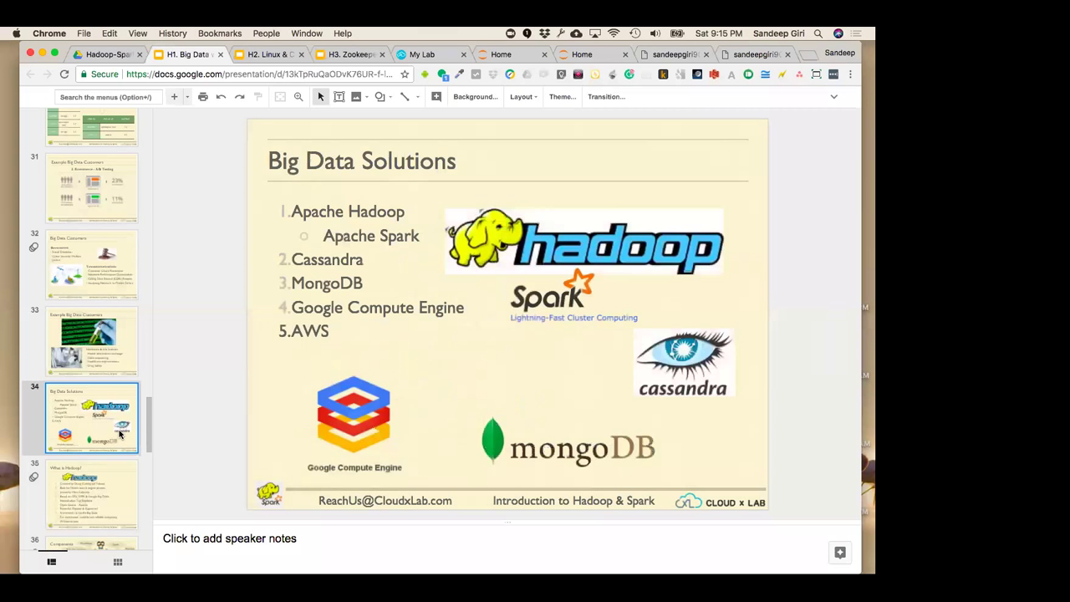
{"action": "left_click", "coordinate": [115, 477]}
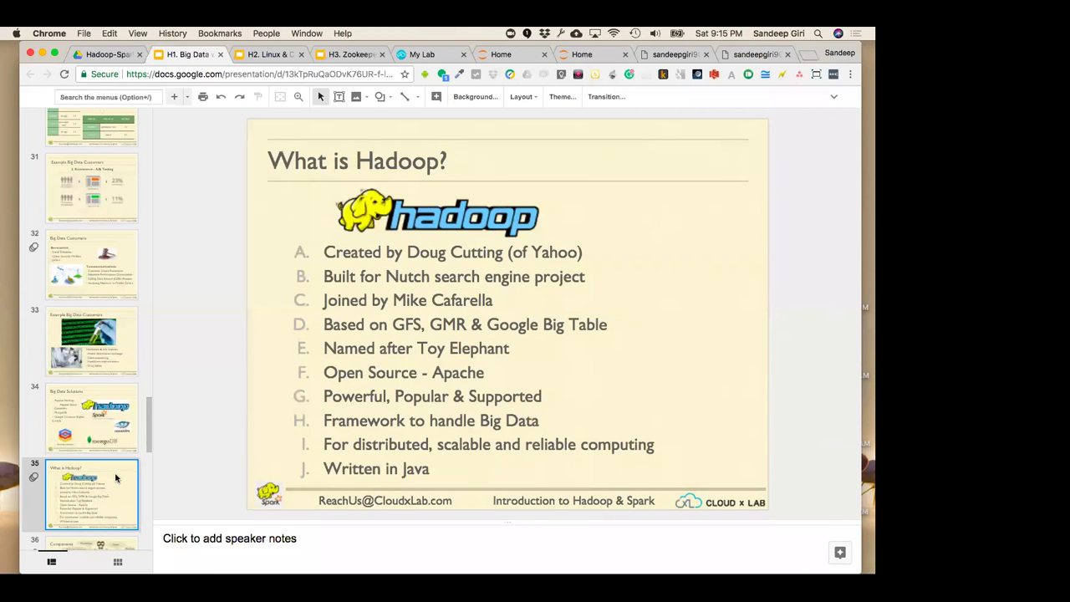
Enter and leave the Hadoop bullet text unchanged, then go to slide 36, Components
{"action": "scroll", "coordinate": [111, 477], "scroll_direction": "down", "scroll_amount": 1}
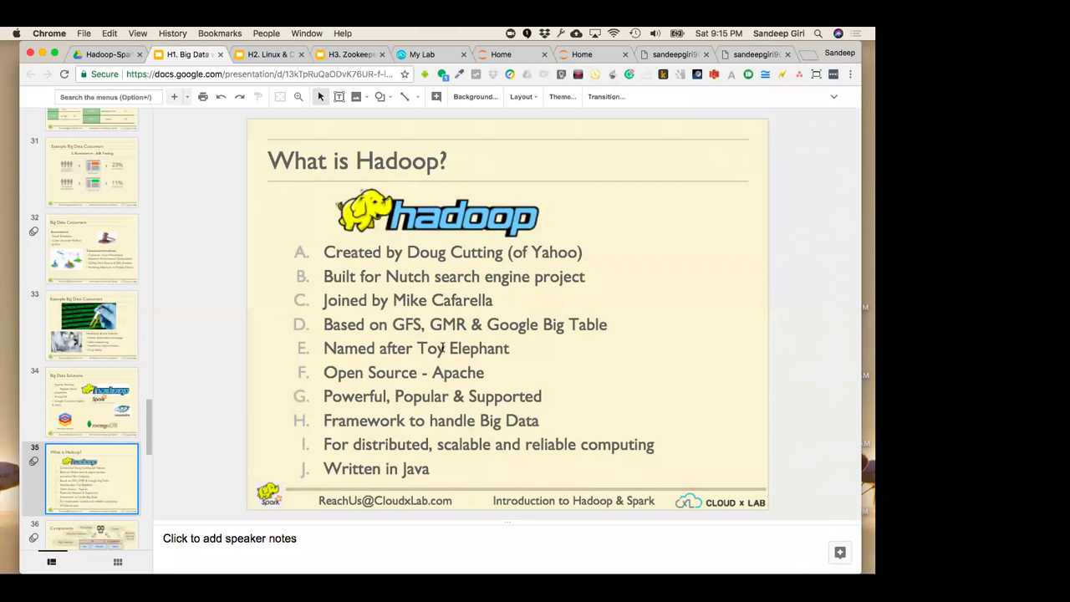
{"action": "left_click", "coordinate": [397, 324]}
{"action": "left_click", "coordinate": [259, 371]}
{"action": "scroll", "coordinate": [101, 510], "scroll_direction": "down", "scroll_amount": 2}
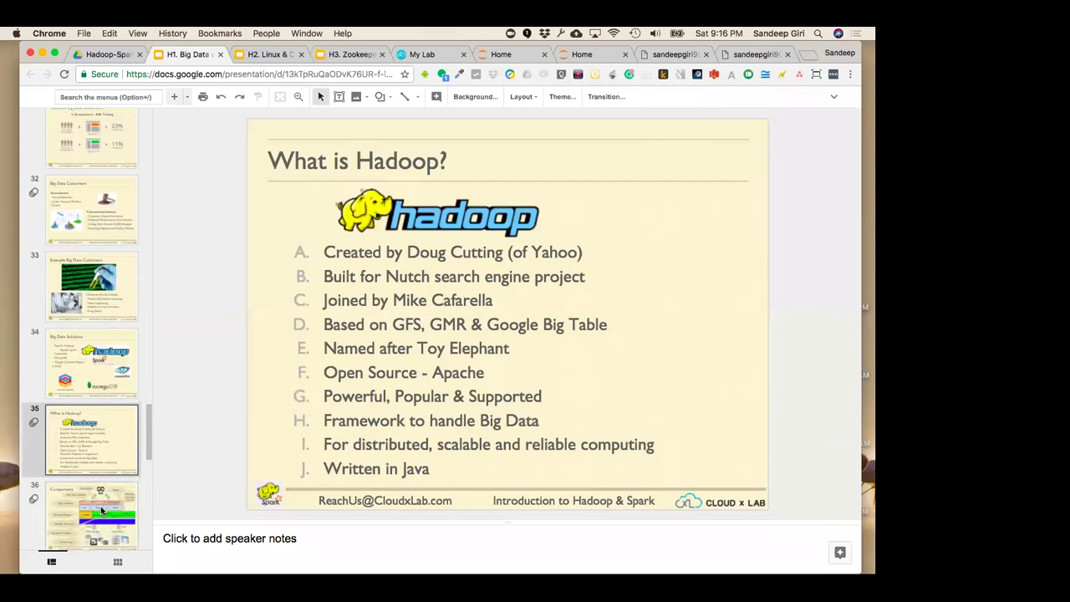
{"action": "left_click", "coordinate": [101, 510]}
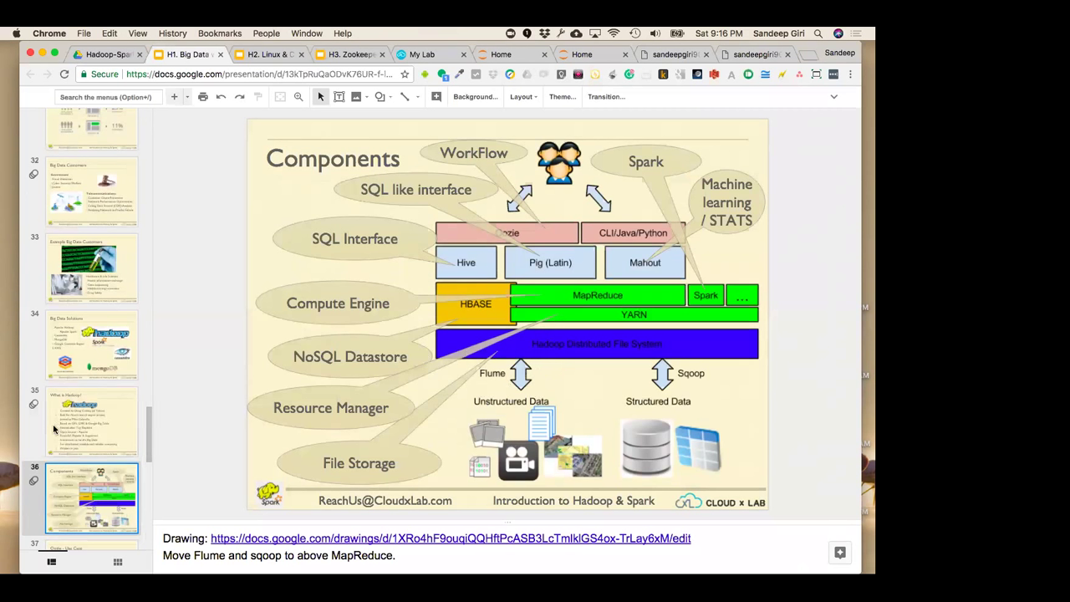
Open the Oozie - Use Case slide, then settle on slide 36, Components
{"action": "scroll", "coordinate": [53, 429], "scroll_direction": "down", "scroll_amount": 2}
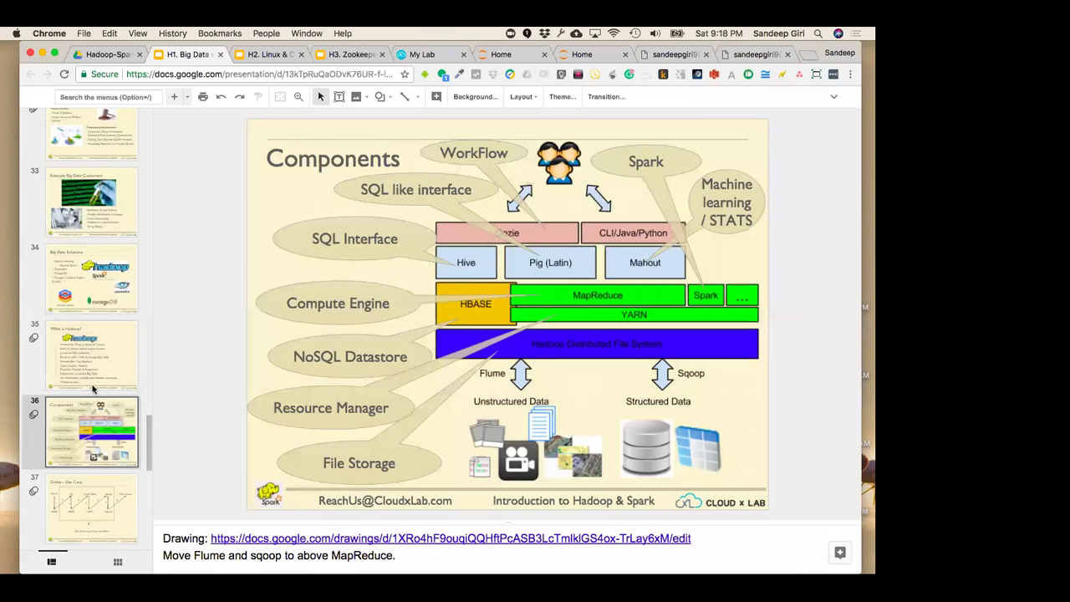
{"action": "left_click", "coordinate": [94, 517]}
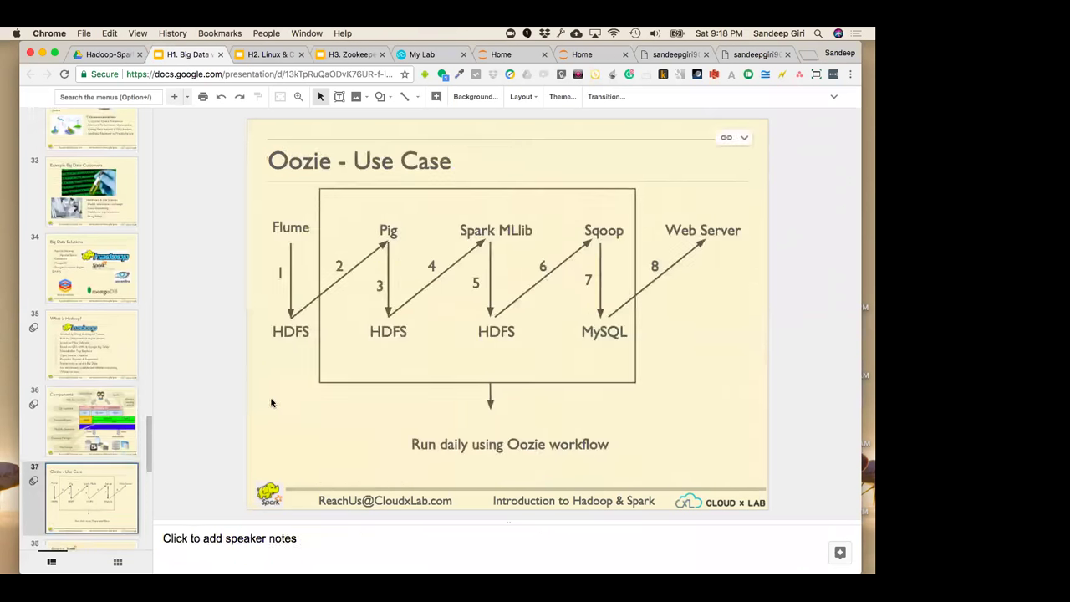
{"action": "left_click", "coordinate": [98, 418]}
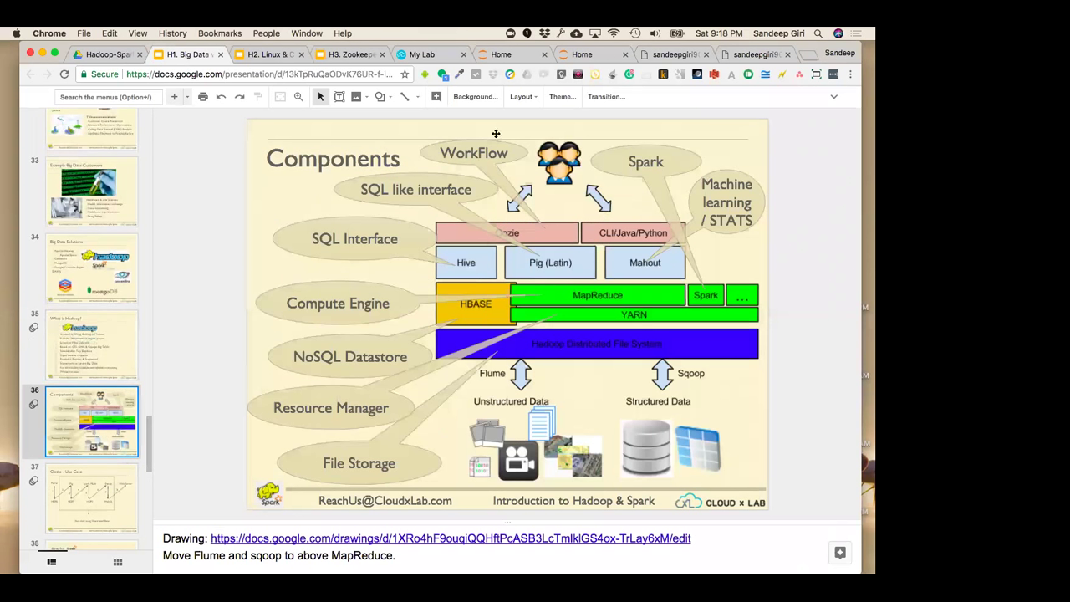
Show the Oozie - Use Case slide, briefly visit Apache Spark, and return to Oozie
{"action": "left_click", "coordinate": [84, 504]}
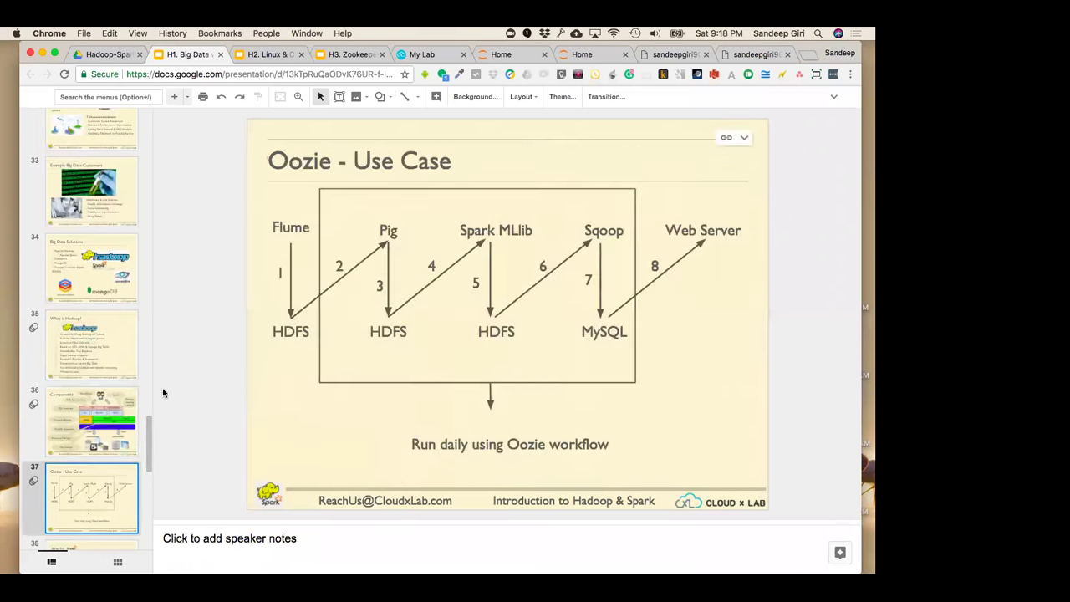
{"action": "scroll", "coordinate": [126, 395], "scroll_direction": "down", "scroll_amount": 2}
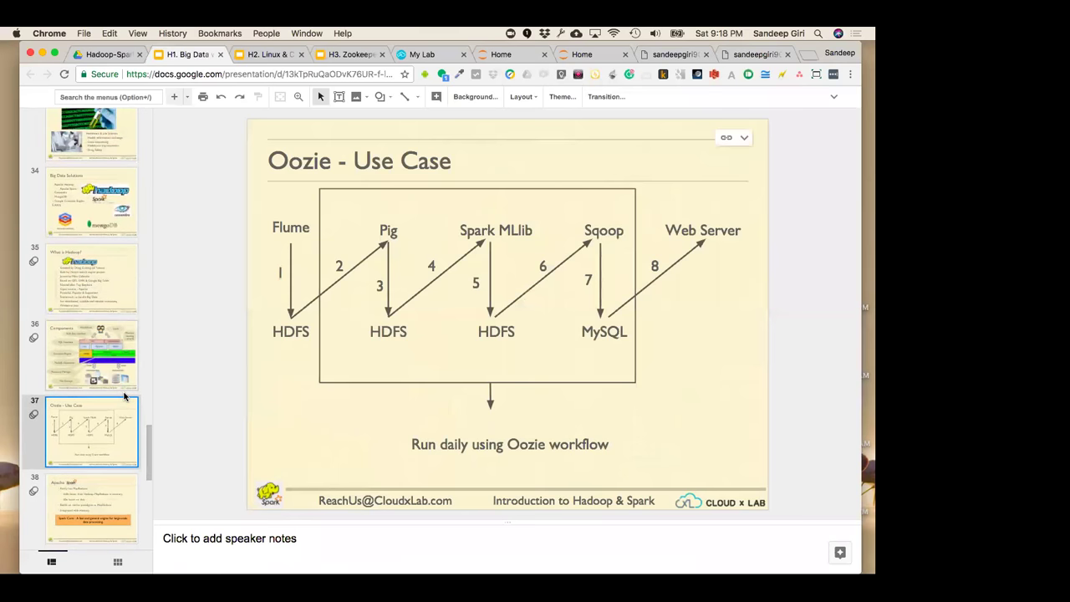
{"action": "scroll", "coordinate": [97, 402], "scroll_direction": "down", "scroll_amount": 1}
{"action": "scroll", "coordinate": [97, 403], "scroll_direction": "down", "scroll_amount": 2}
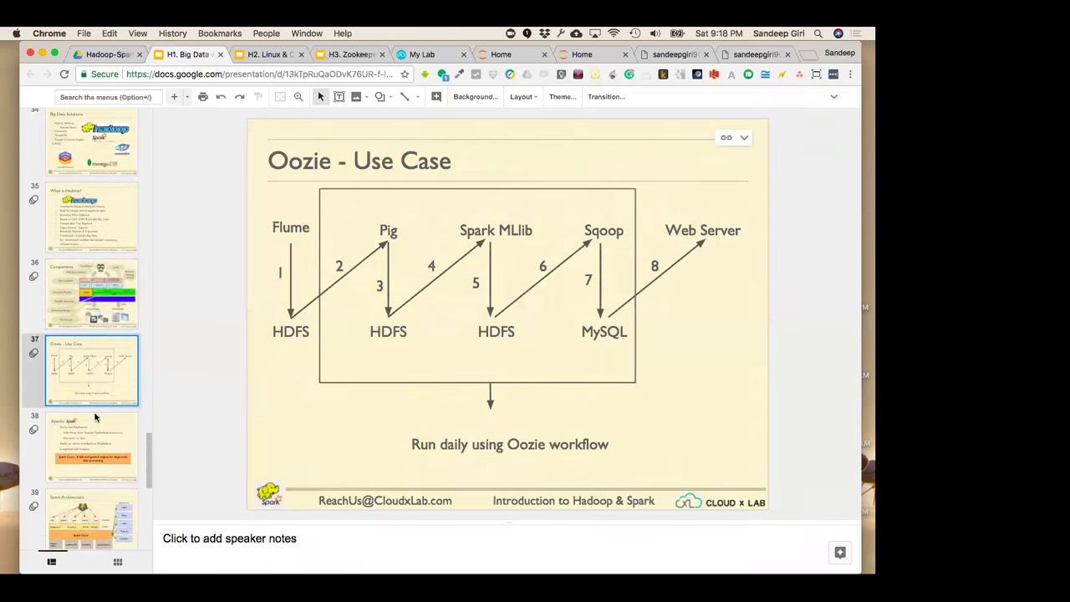
{"action": "left_click", "coordinate": [103, 413]}
{"action": "left_click", "coordinate": [103, 380]}
Open slide 35, What is Hadoop?, and select the line 'Open Source - Apache'
{"action": "left_click", "coordinate": [115, 271]}
{"action": "left_click", "coordinate": [105, 219]}
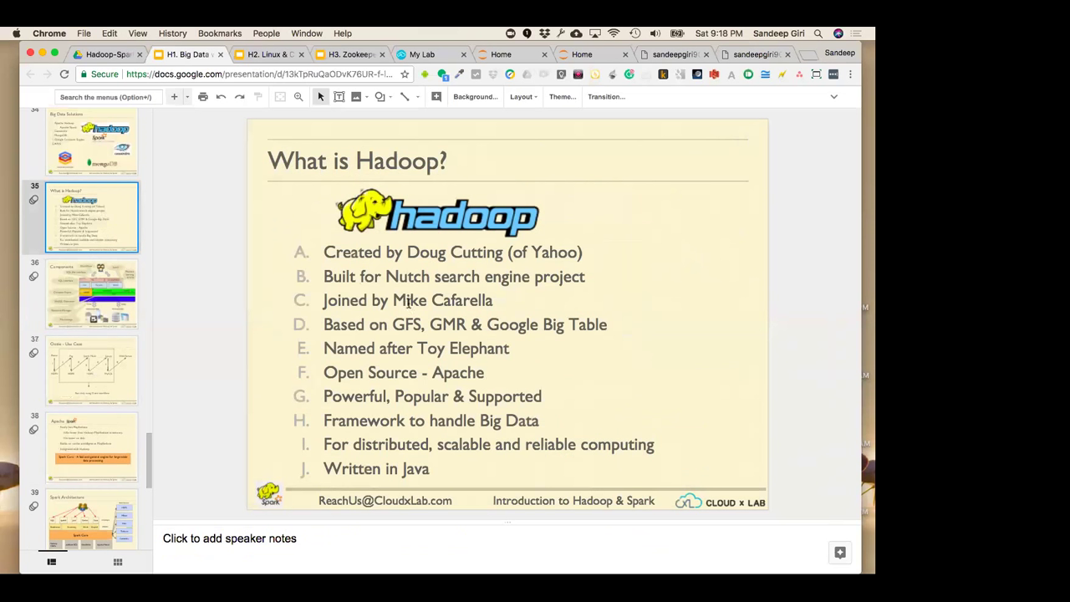
{"action": "left_click", "coordinate": [448, 216]}
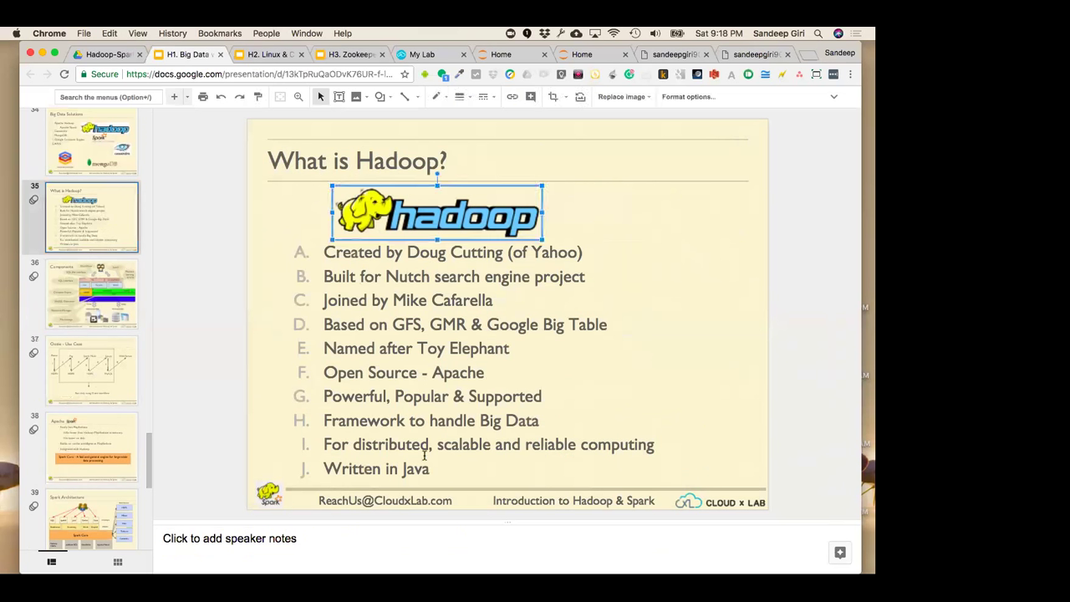
{"action": "left_click", "coordinate": [451, 422]}
{"action": "left_click_drag", "start_coordinate": [492, 372], "coordinate": [295, 361]}
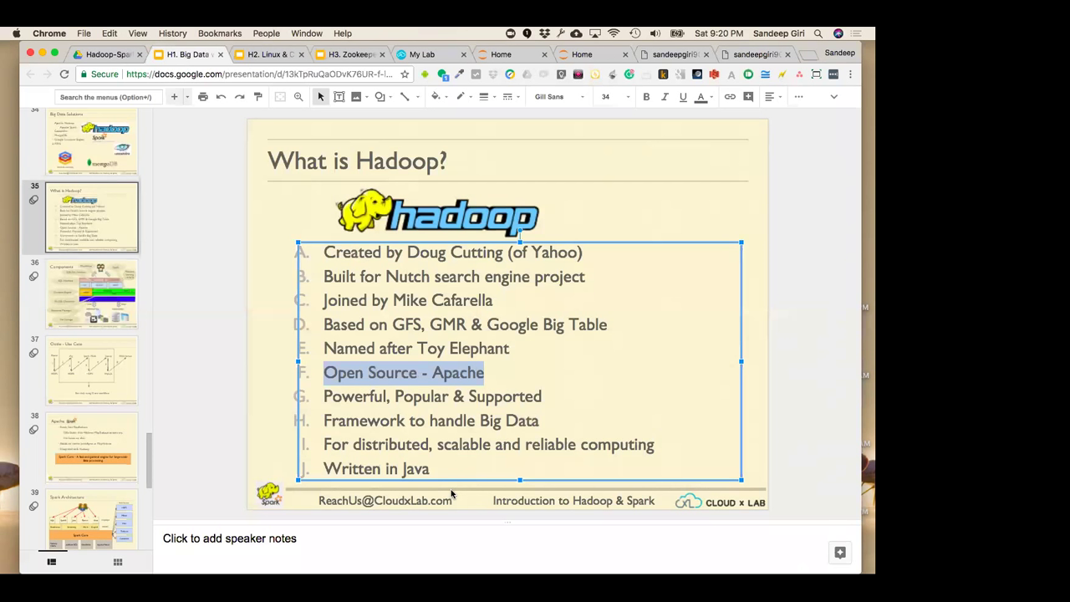
Open a new Chrome tab and write '1. Install virual machine' as the note's first line
{"action": "key", "text": "super+t"}
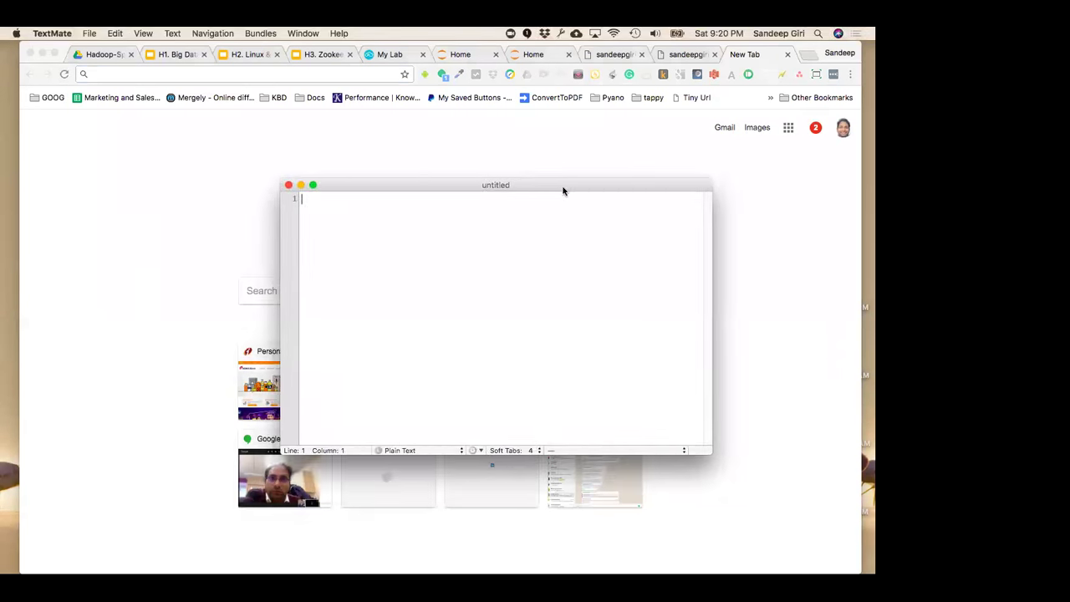
{"action": "type", "text": "1. "}
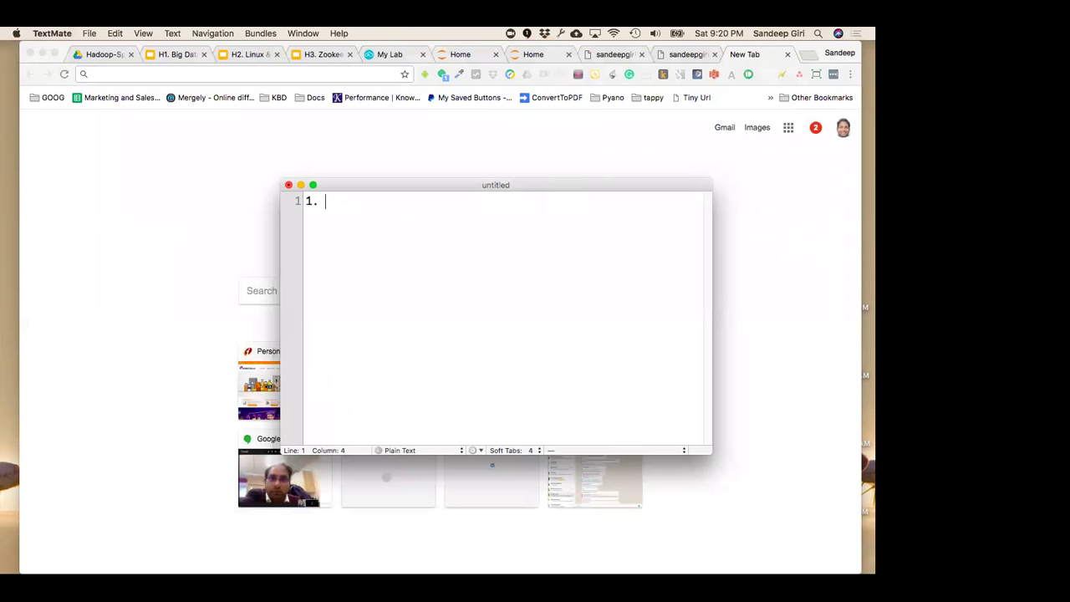
{"action": "type", "text": "Install virual machine"}
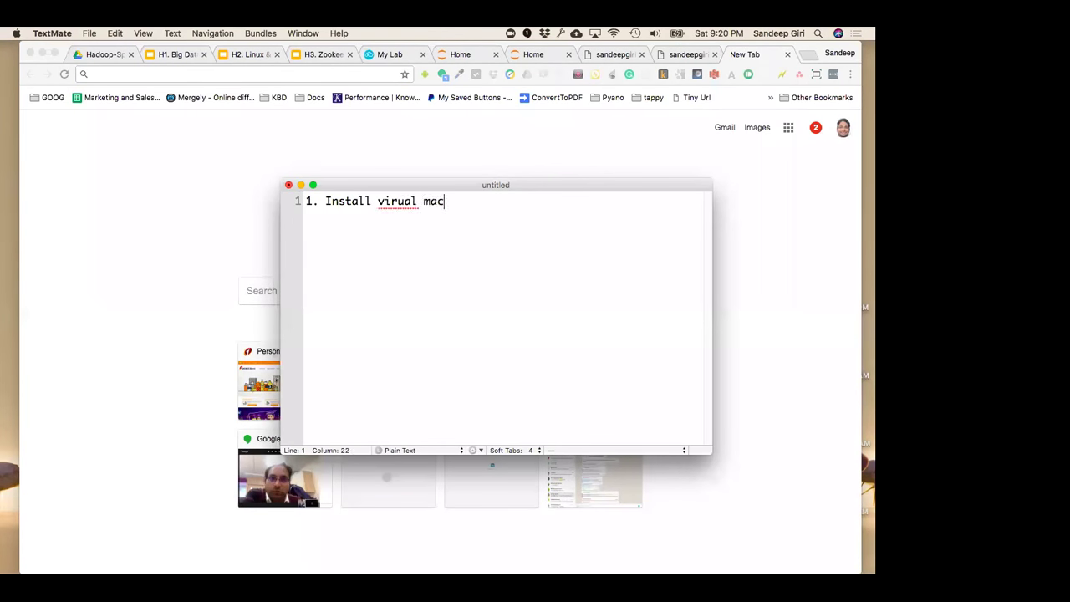
{"action": "key", "text": "Return"}
Search Google for 'hortonworks vm' from the Chrome address bar
{"action": "left_click", "coordinate": [247, 72]}
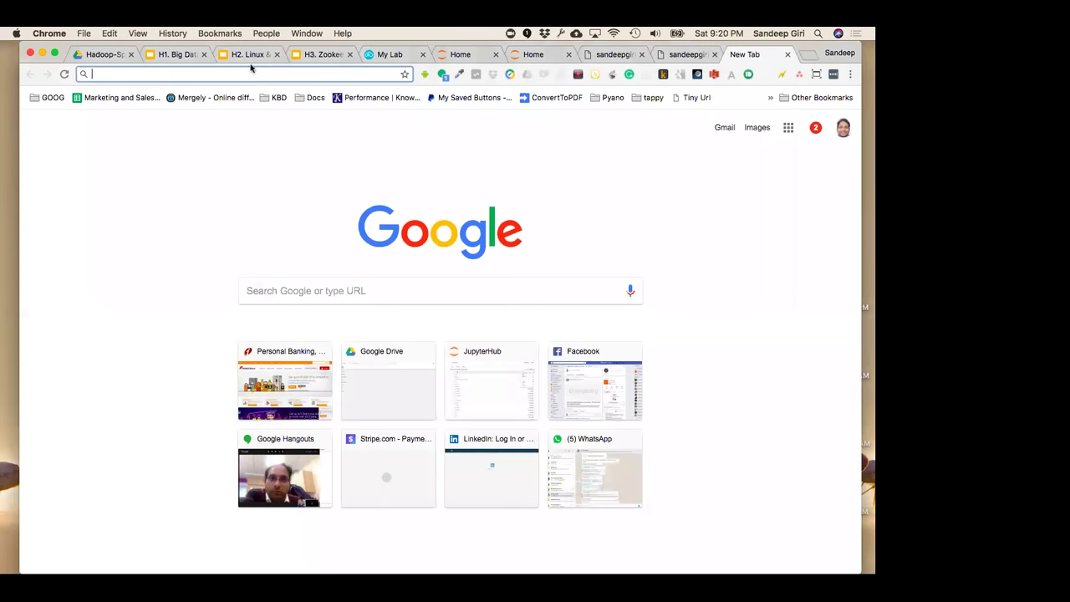
{"action": "type", "text": "hortonworks.c"}
{"action": "key", "text": "BackSpace"}
{"action": "key", "text": "BackSpace"}
{"action": "key", "text": "BackSpace"}
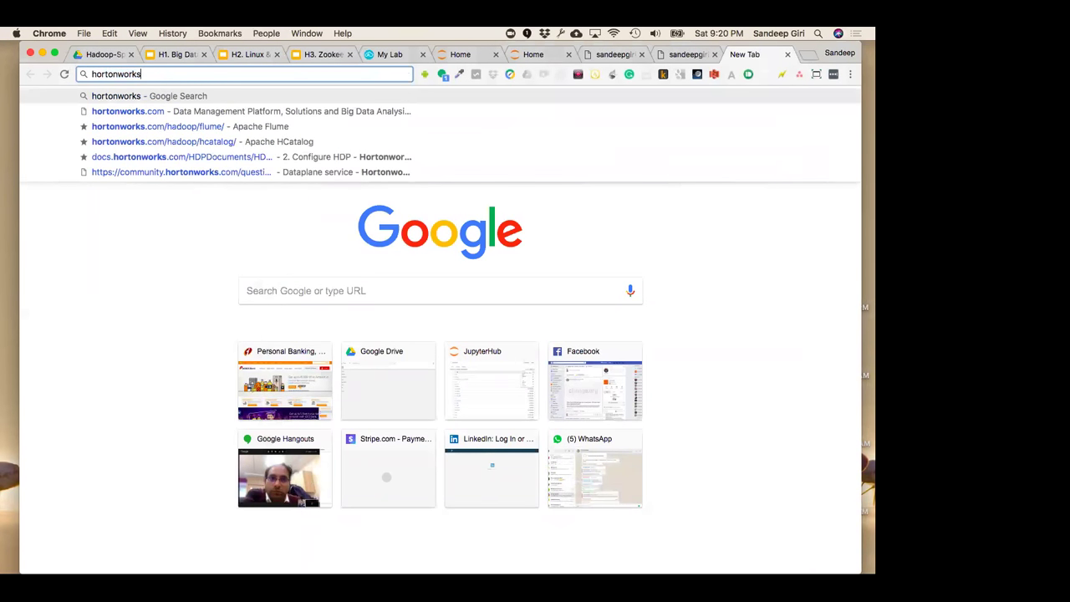
{"action": "type", "text": "vm"}
{"action": "key", "text": "Return"}
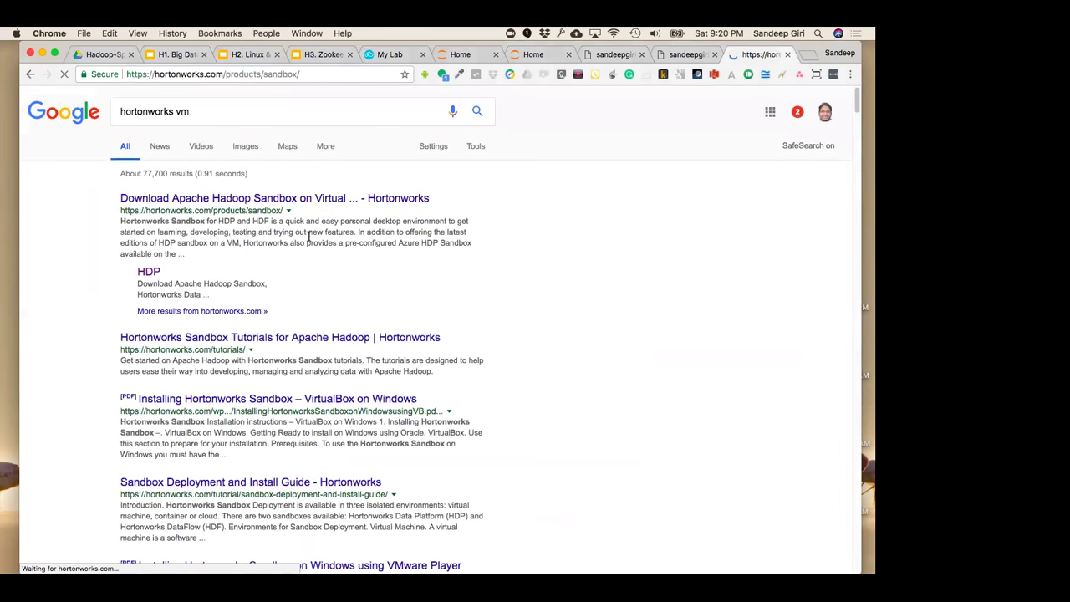
Copy the Hortonworks Sandbox page URL, then search for 'cloudera vm'
{"action": "left_click", "coordinate": [319, 75]}
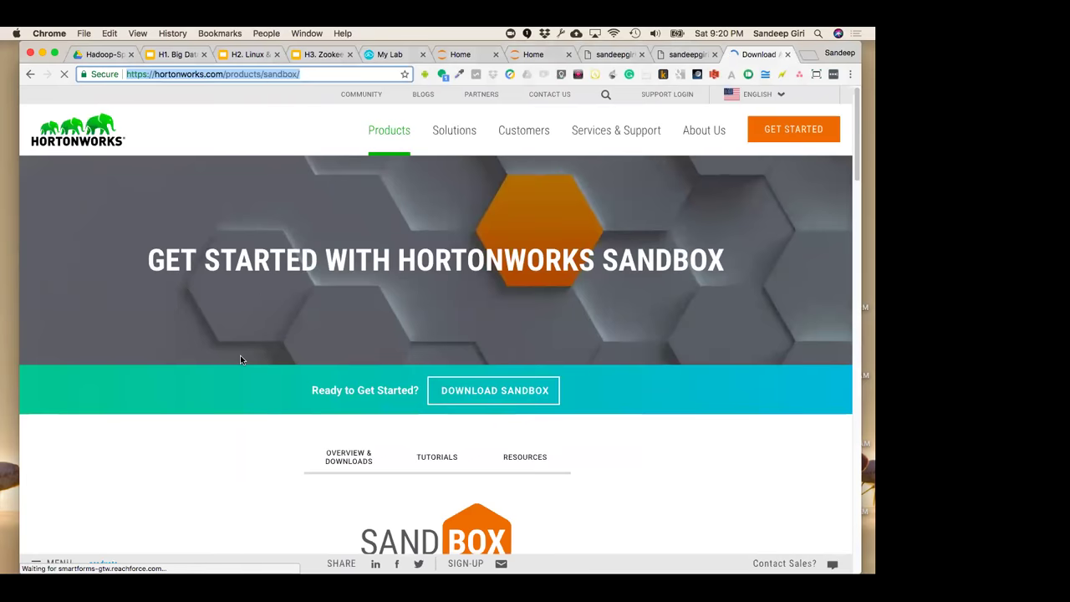
{"action": "scroll", "coordinate": [240, 354], "scroll_direction": "down", "scroll_amount": 3}
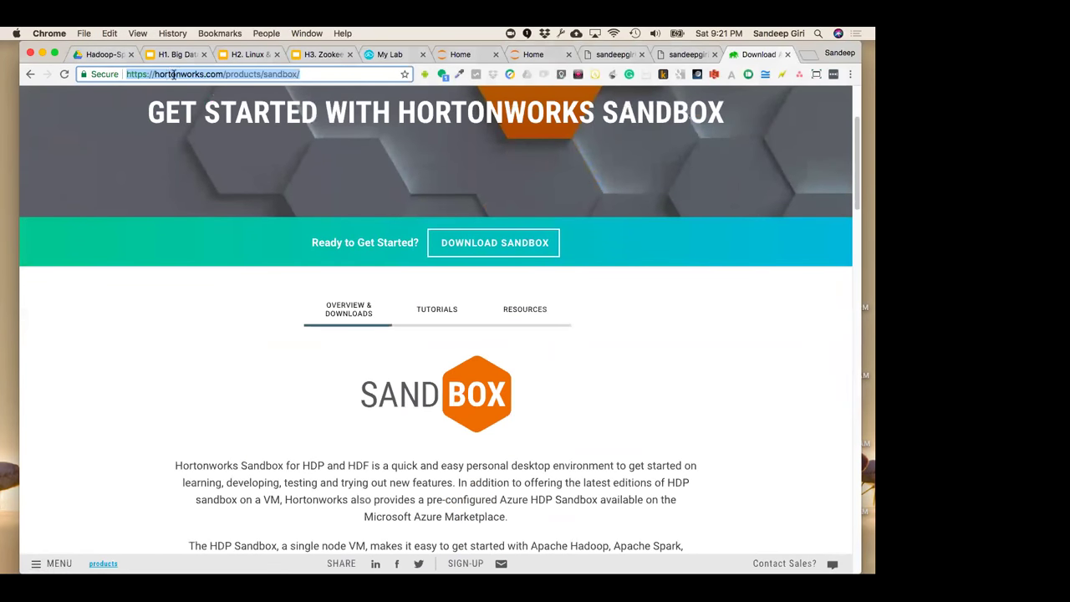
{"action": "key", "text": "super+c"}
{"action": "type", "text": "clo"}
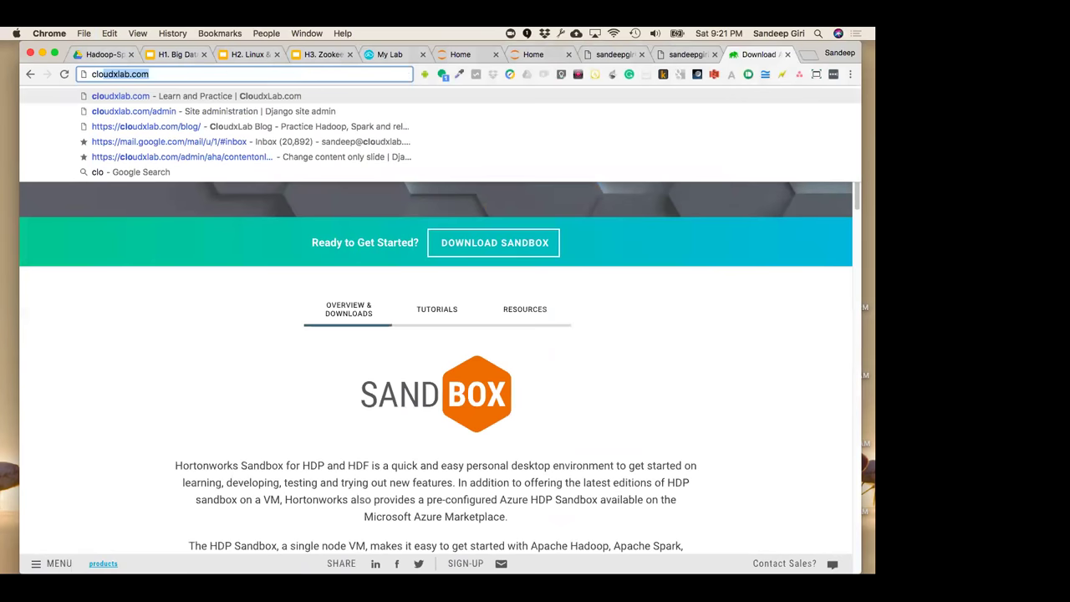
{"action": "type", "text": "udera vm"}
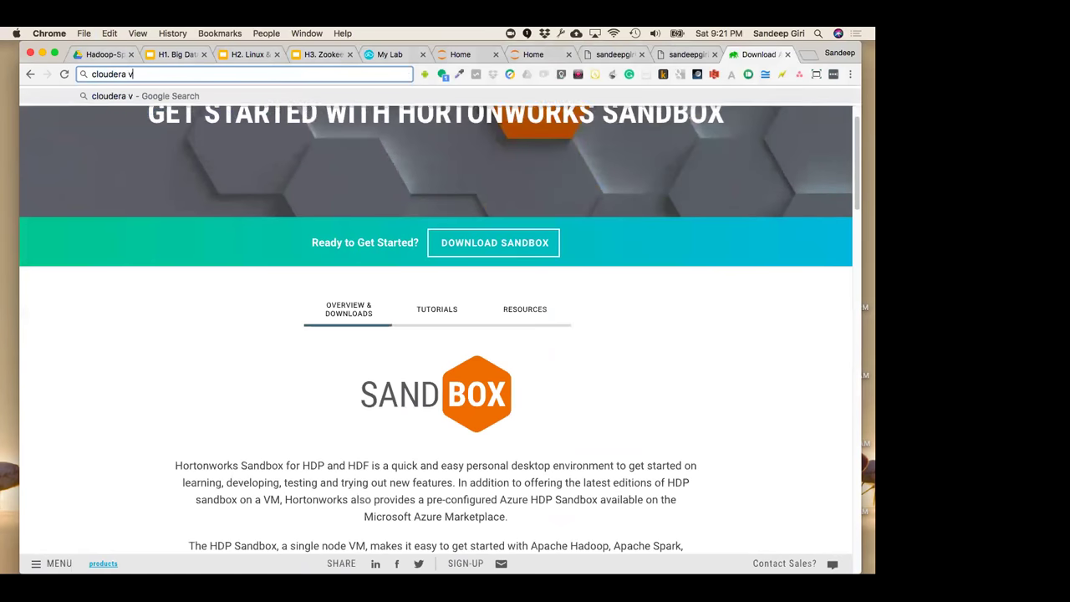
{"action": "key", "text": "Return"}
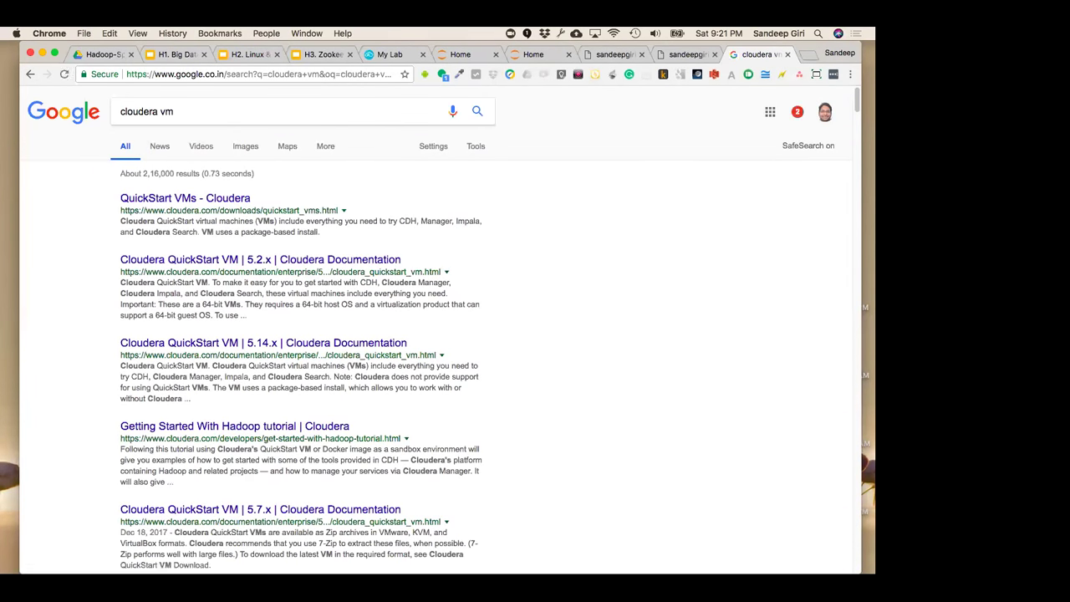
Open the QuickStart VMs - Cloudera result and copy the CDH 5.12 download page URL
{"action": "left_click", "coordinate": [158, 197]}
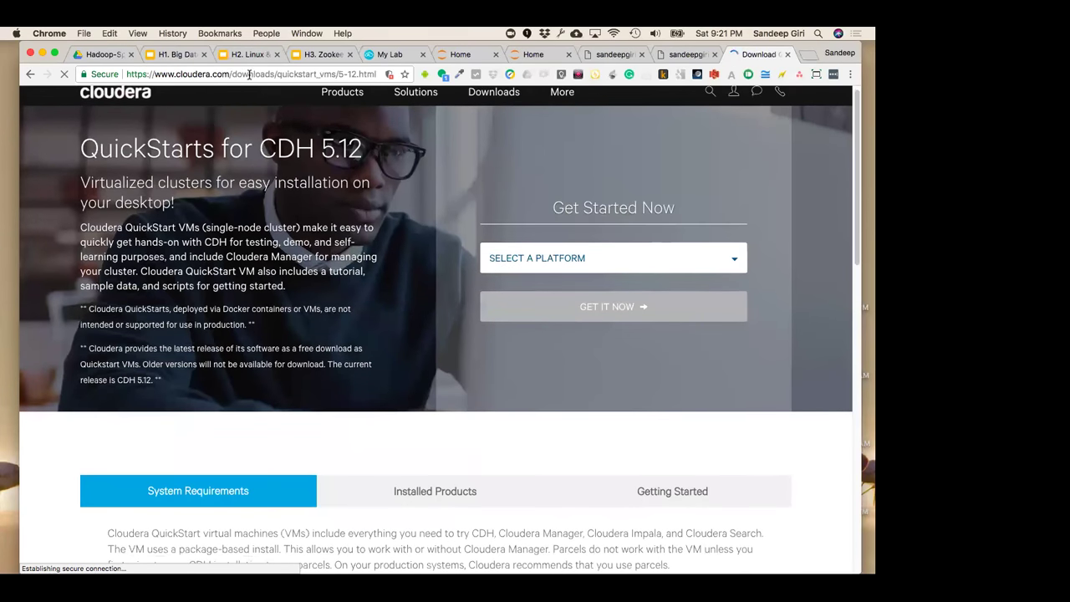
{"action": "left_click", "coordinate": [253, 75]}
{"action": "key", "text": "super+c"}
{"action": "key", "text": "super+v"}
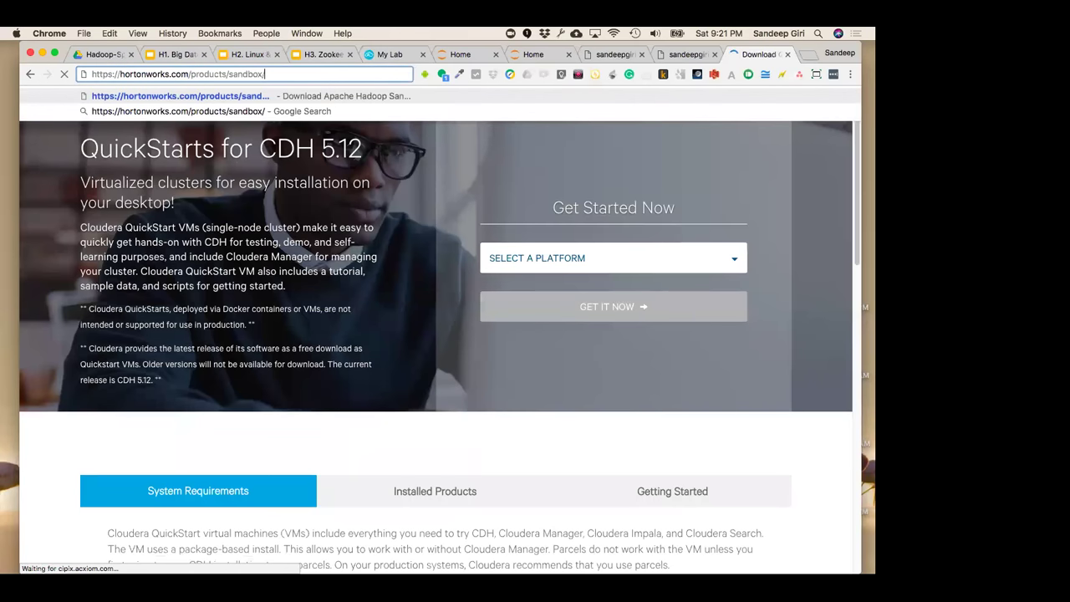
{"action": "key", "text": "super+z"}
{"action": "key", "text": "super+c"}
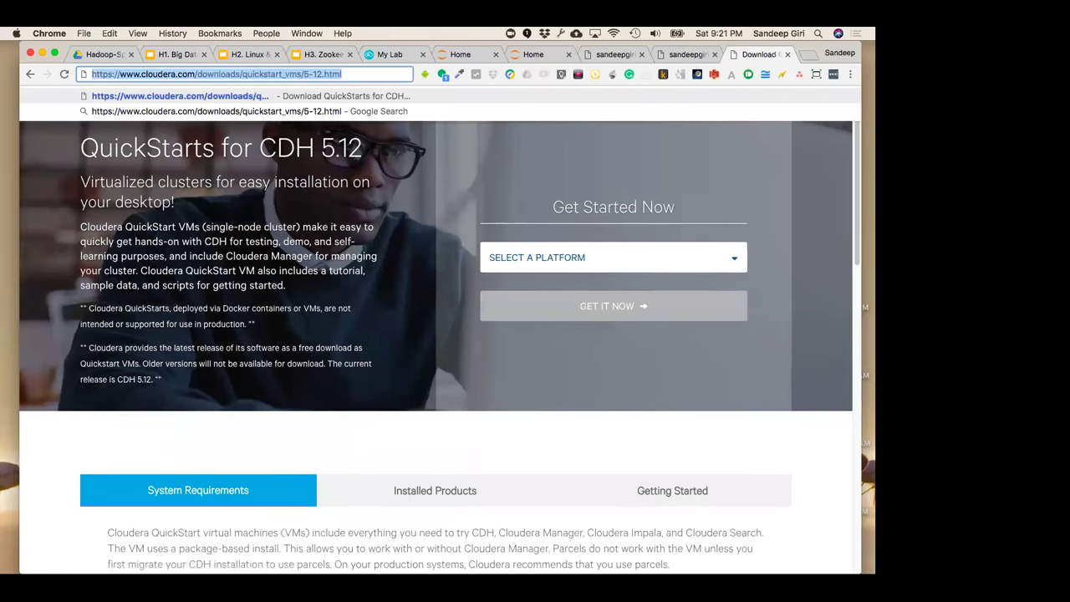
{"action": "key", "text": "Escape"}
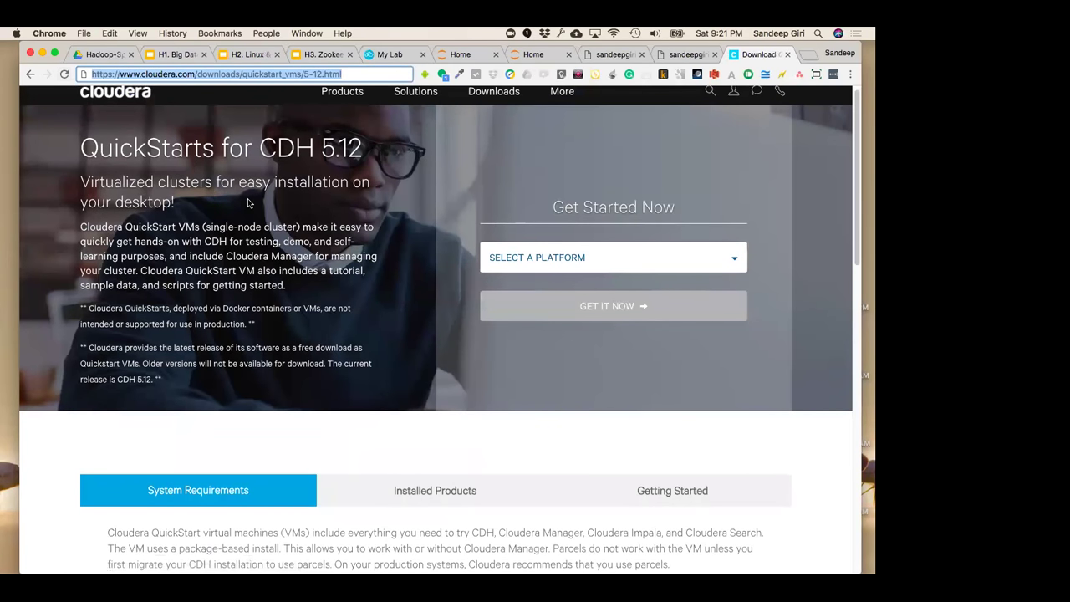
{"action": "left_click", "coordinate": [250, 200]}
Add a second numbered line '2.' below '1. Install virual machine' in the TextMate note
{"action": "key", "text": "super+Tab"}
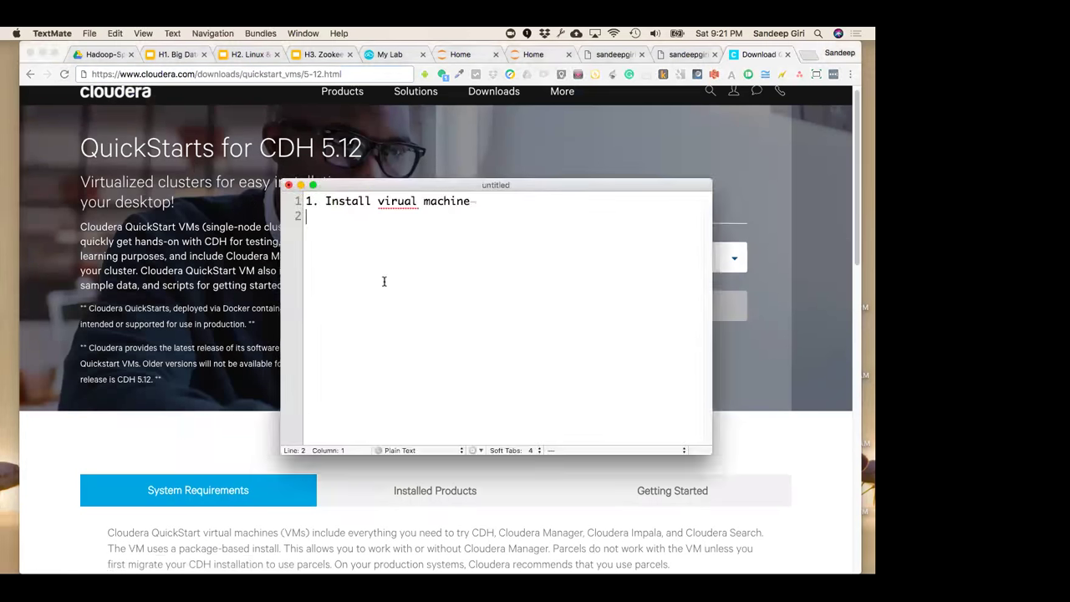
{"action": "key", "text": "shift+Down"}
{"action": "key", "text": "Right"}
{"action": "key", "text": "super+Left"}
{"action": "key", "text": "Down"}
{"action": "type", "text": "2."}
{"action": "key", "text": "super+Left"}
{"action": "key", "text": "shift+super+Right"}
{"action": "key", "text": "shift+Down"}
{"action": "key", "text": "super+Tab"}
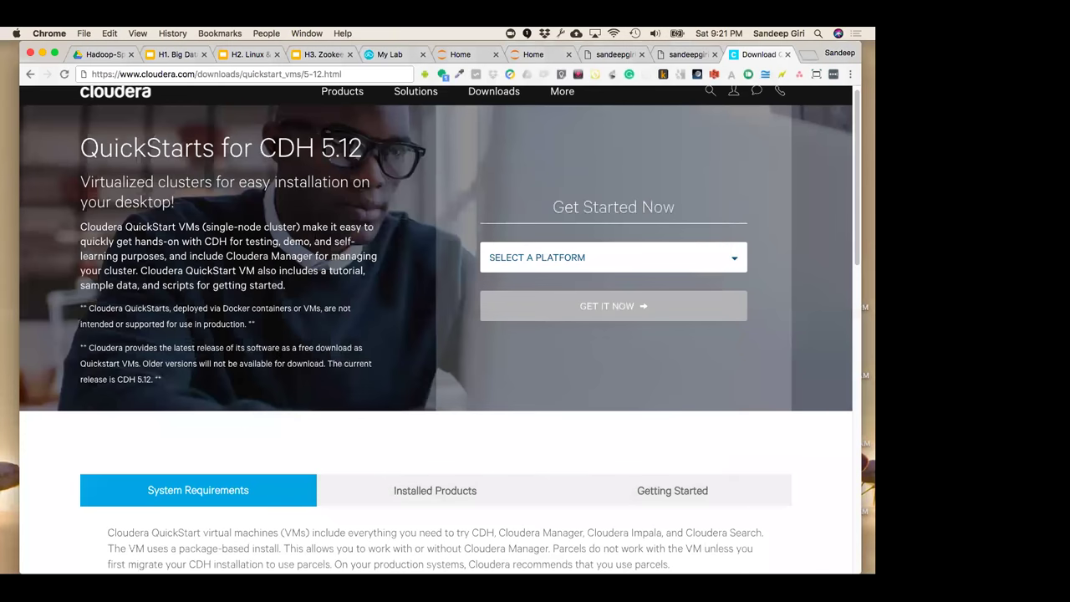
Close the Cloudera 'QuickStarts for CDH 5.12' download tab
{"action": "scroll", "coordinate": [351, 213], "scroll_direction": "up", "scroll_amount": 1}
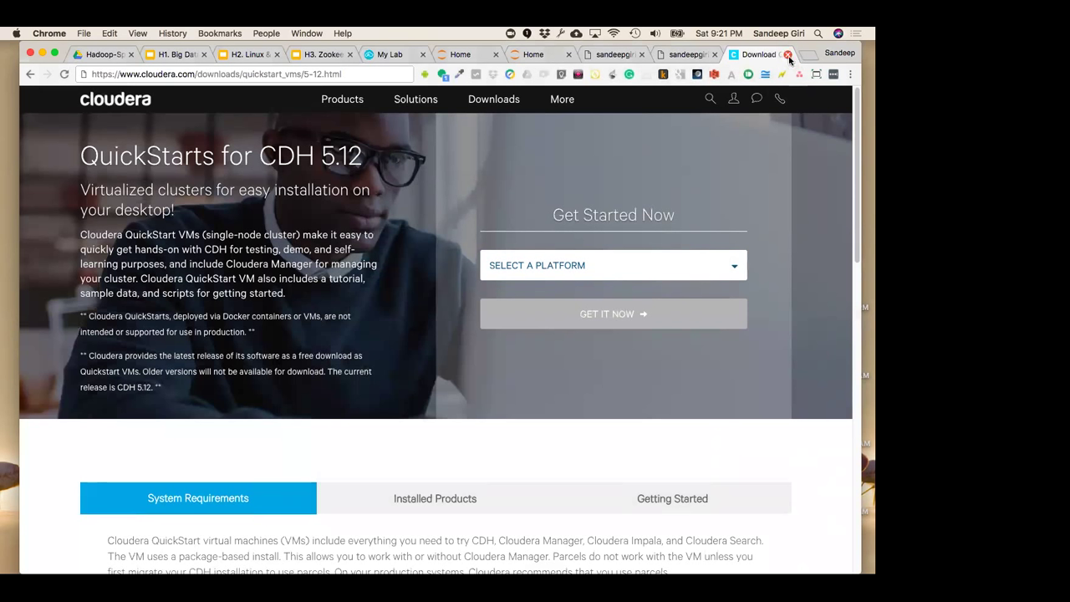
{"action": "left_click", "coordinate": [787, 54]}
Search Google for 'Hortonworks Ambari' and open the Ambari - Hortonworks Docs result
{"action": "left_click", "coordinate": [809, 54]}
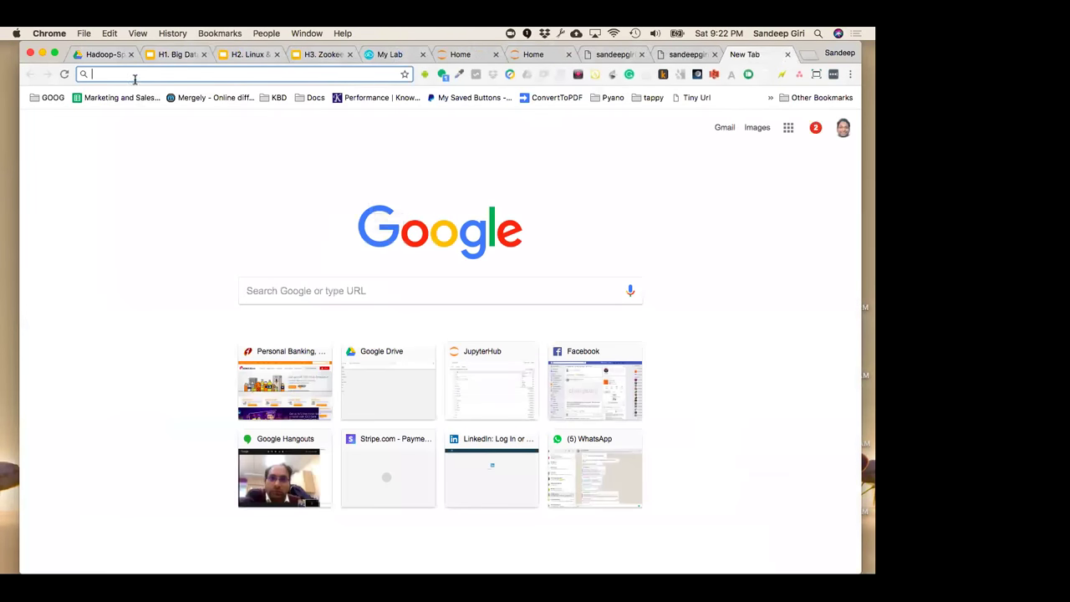
{"action": "type", "text": "Hort"}
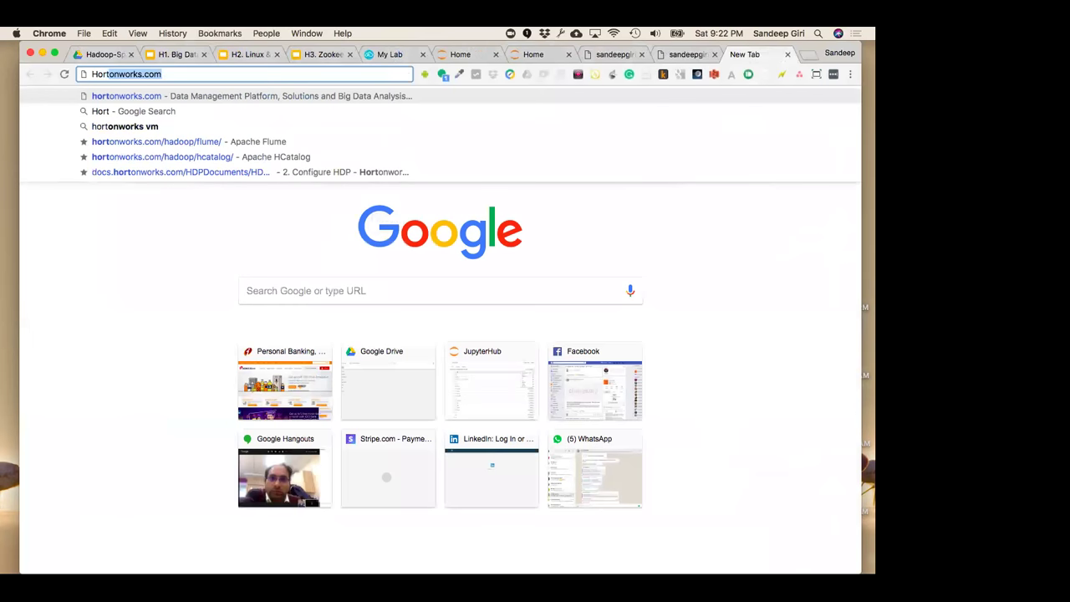
{"action": "type", "text": "onworks Am"}
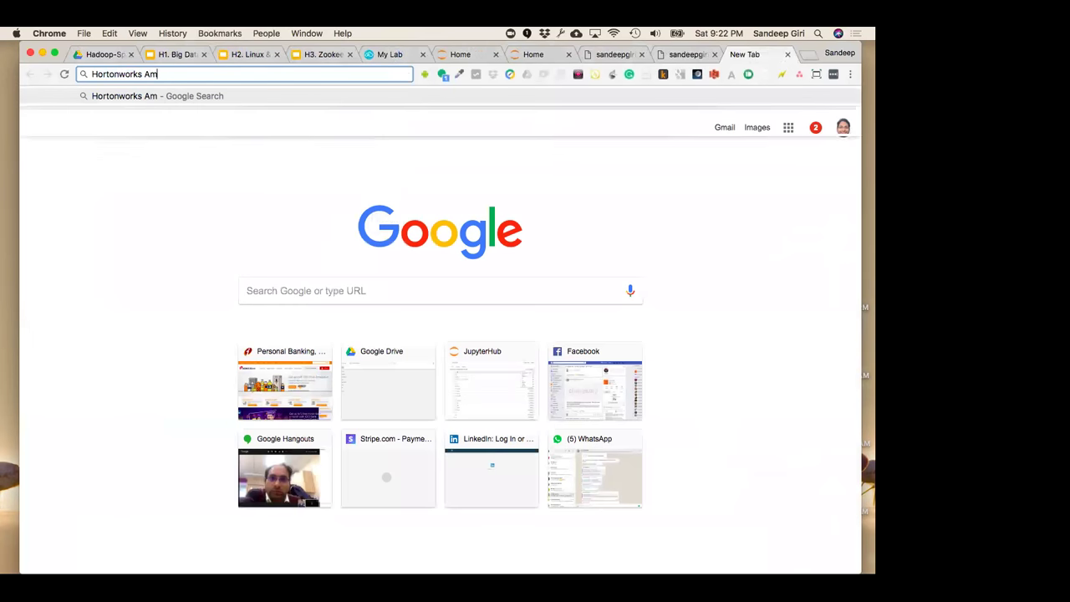
{"action": "type", "text": "bari"}
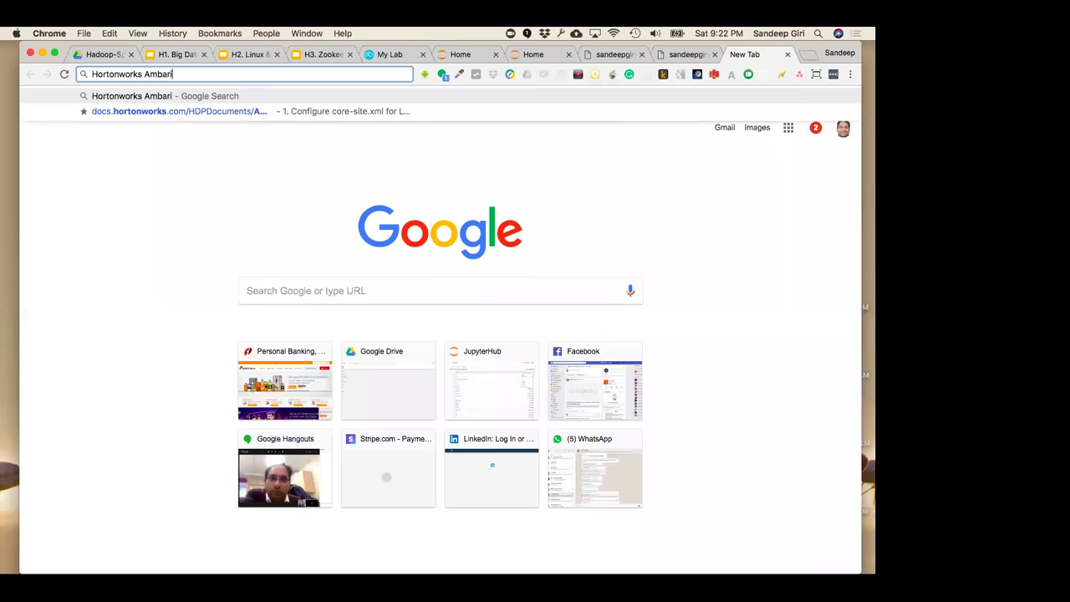
{"action": "key", "text": "Return"}
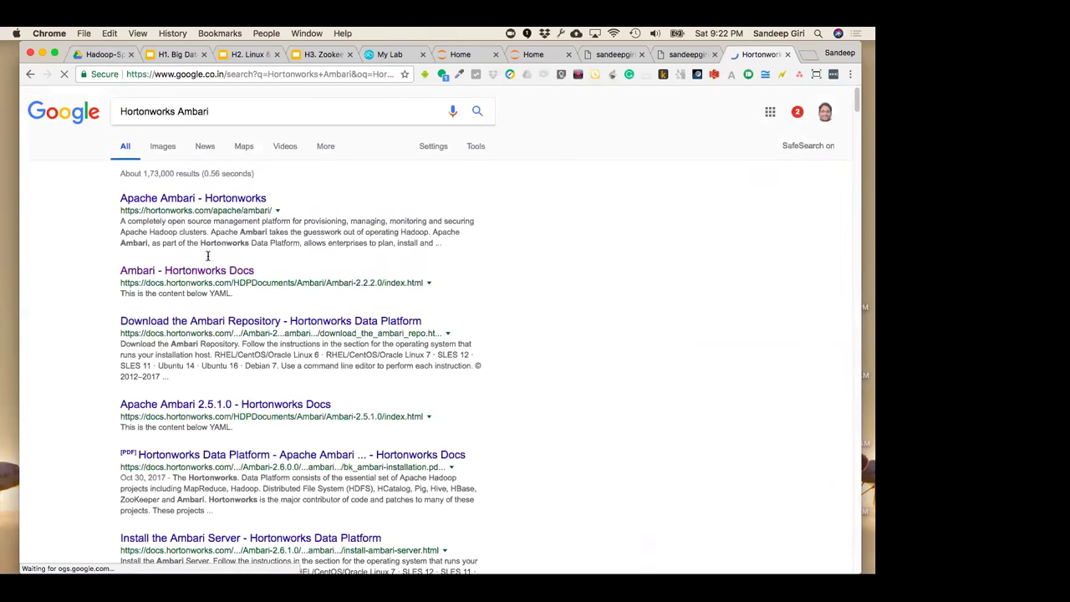
{"action": "left_click", "coordinate": [343, 323]}
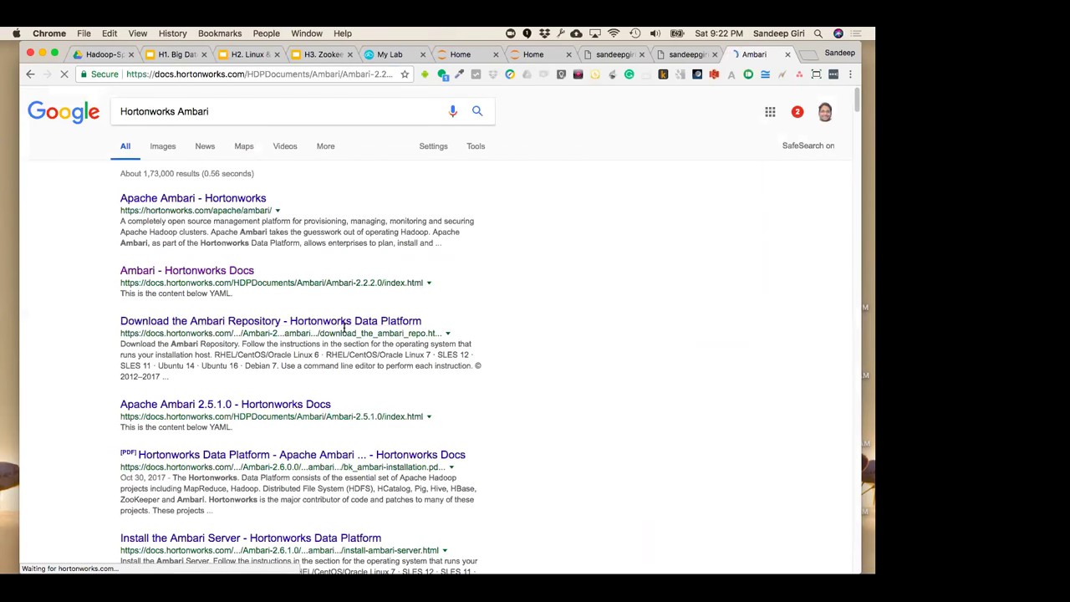
Open the PDF version of the Automated Install with Ambari guide
{"action": "scroll", "coordinate": [344, 328], "scroll_direction": "down", "scroll_amount": 2}
{"action": "scroll", "coordinate": [343, 328], "scroll_direction": "down", "scroll_amount": 2}
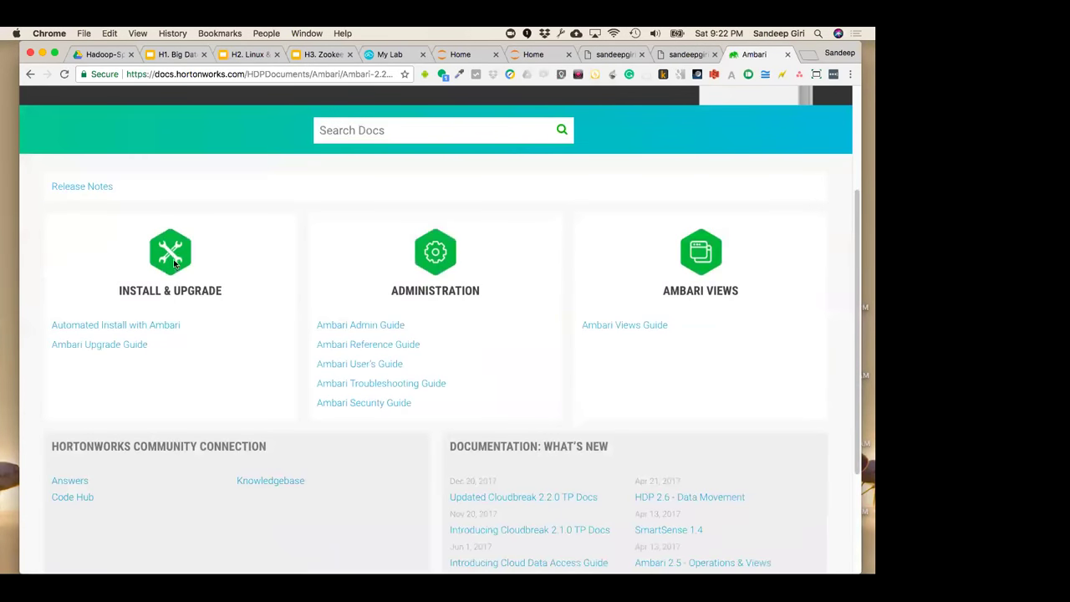
{"action": "left_click", "coordinate": [260, 428]}
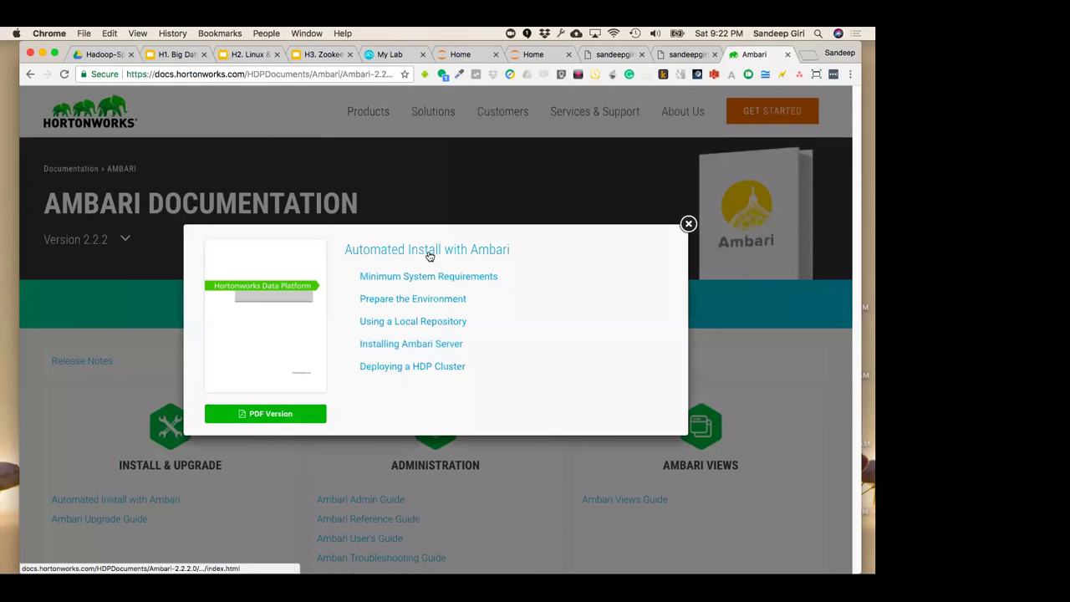
{"action": "left_click", "coordinate": [265, 421]}
{"action": "left_click", "coordinate": [273, 76]}
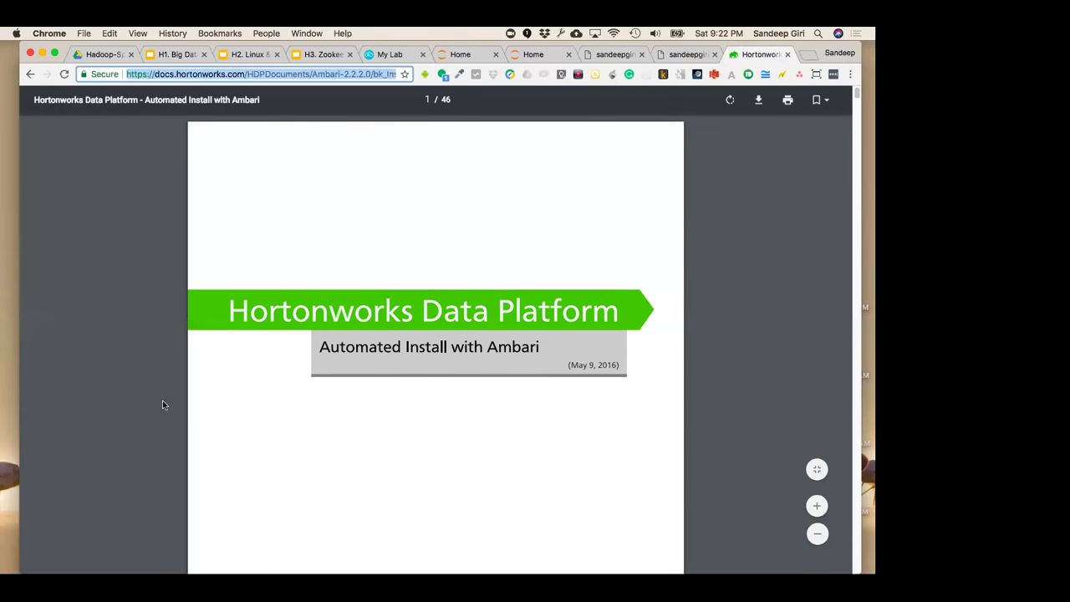
Scroll through the Ambari install PDF, then close its tab to return to the CloudxLab terminal
{"action": "left_click", "coordinate": [412, 349]}
{"action": "scroll", "coordinate": [412, 349], "scroll_direction": "down", "scroll_amount": 1}
{"action": "scroll", "coordinate": [412, 349], "scroll_direction": "down", "scroll_amount": 15}
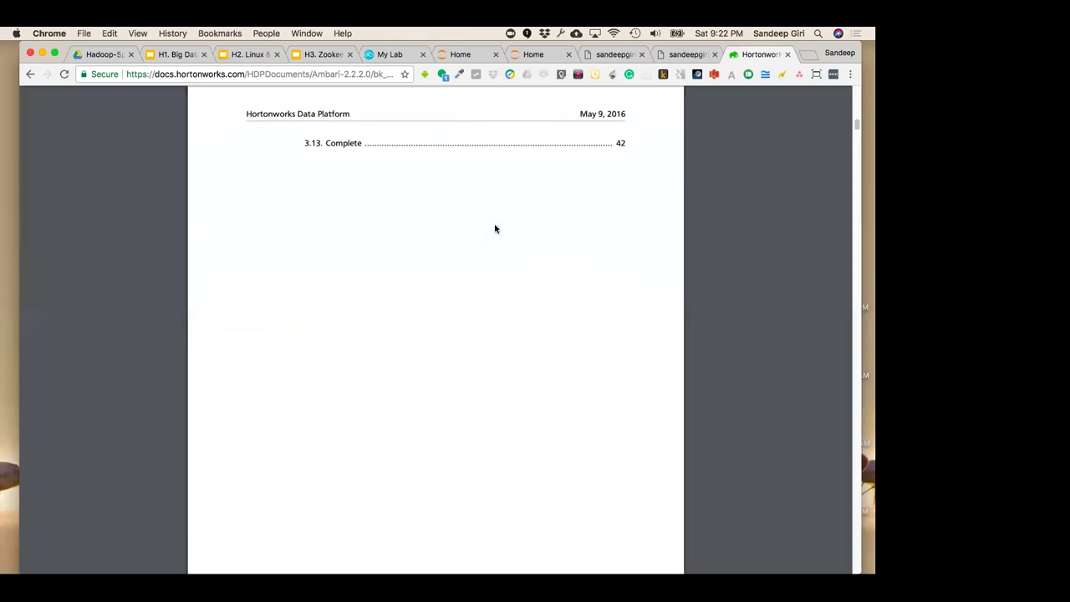
{"action": "left_click", "coordinate": [787, 55]}
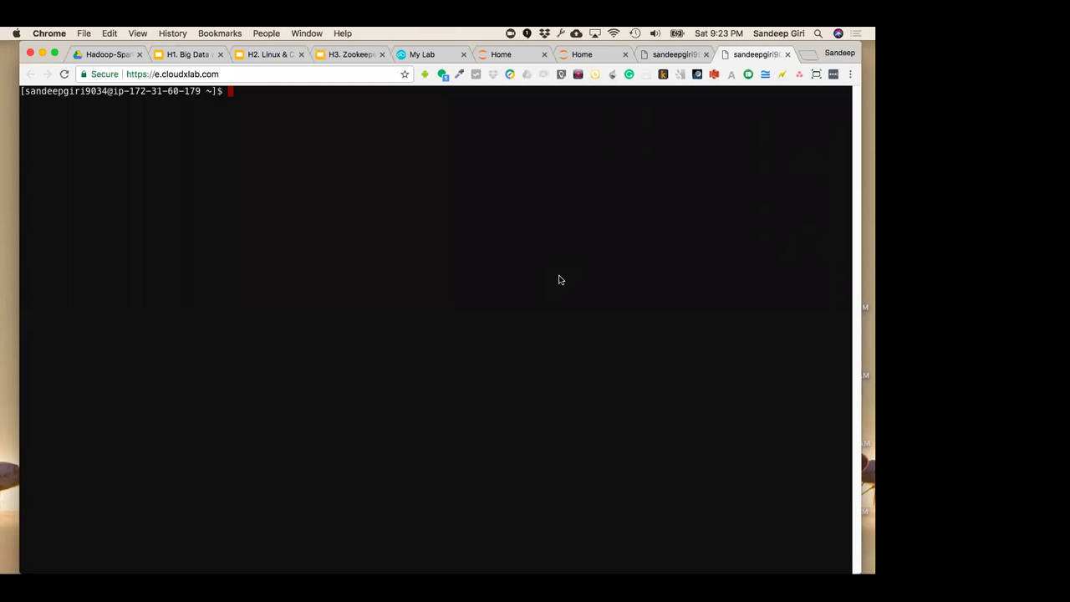
Launch Ambari from the My Lab page, sign in, and open the Hosts list
{"action": "left_click", "coordinate": [409, 56]}
{"action": "left_click", "coordinate": [574, 379]}
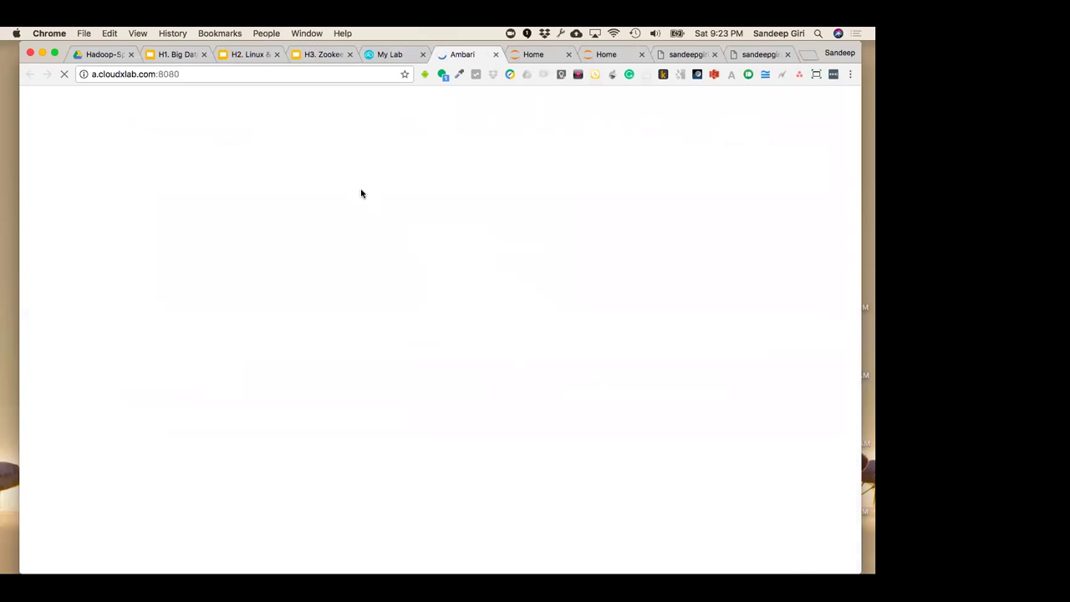
{"action": "left_click", "coordinate": [351, 282]}
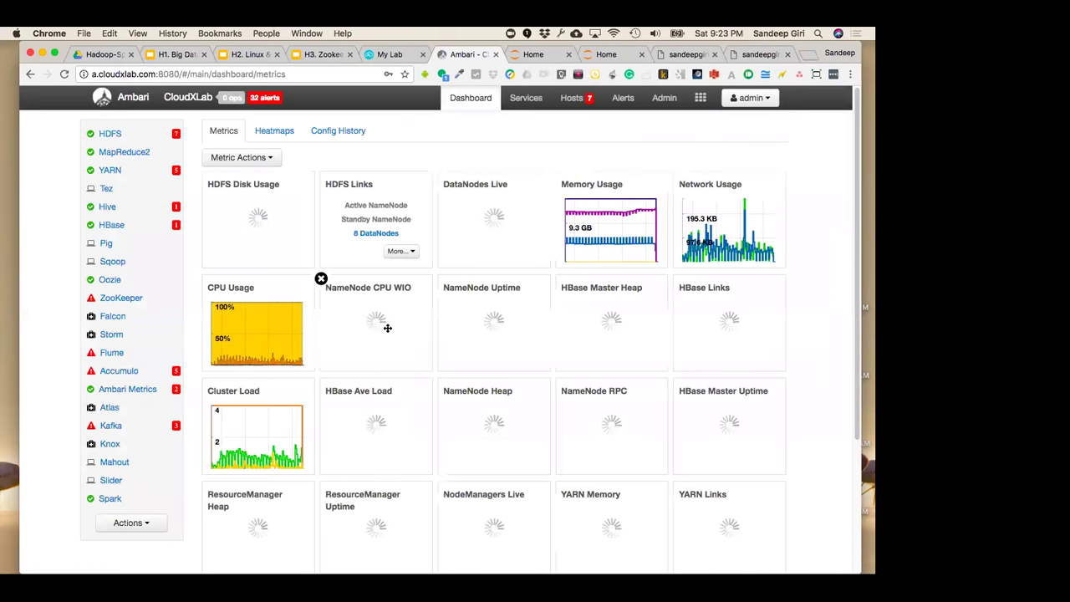
{"action": "mouse_move", "coordinate": [541, 108]}
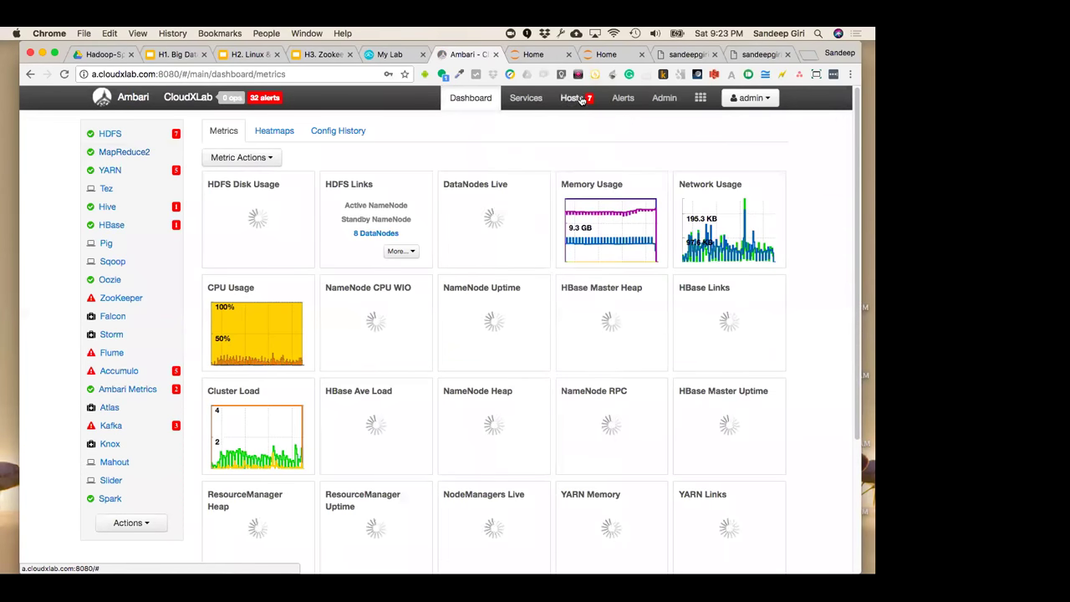
{"action": "left_click", "coordinate": [575, 99]}
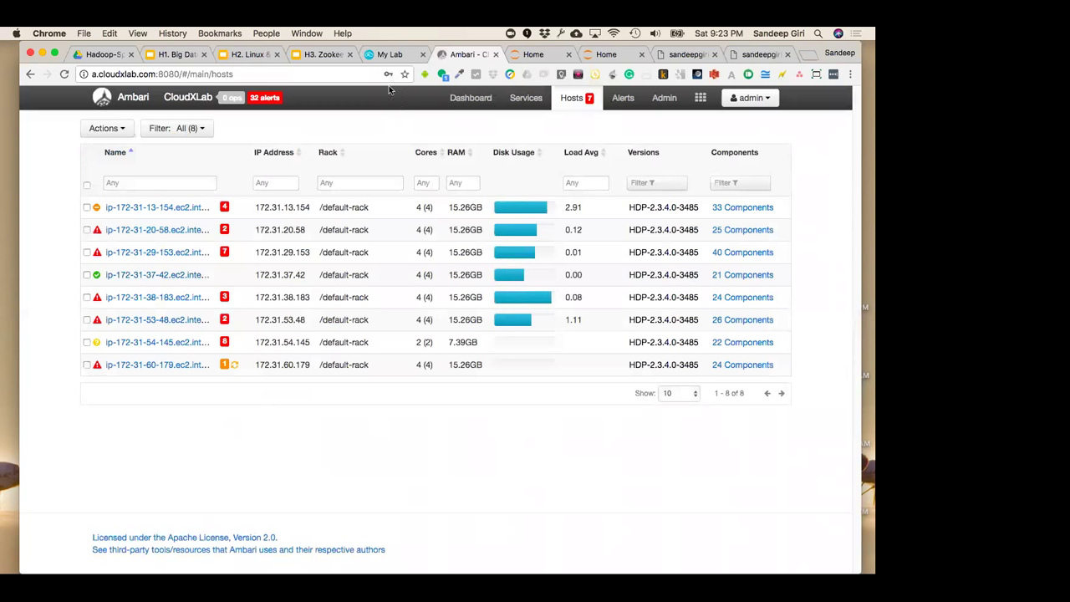
Reload the CloudxLab My Lab page
{"action": "left_click", "coordinate": [389, 54]}
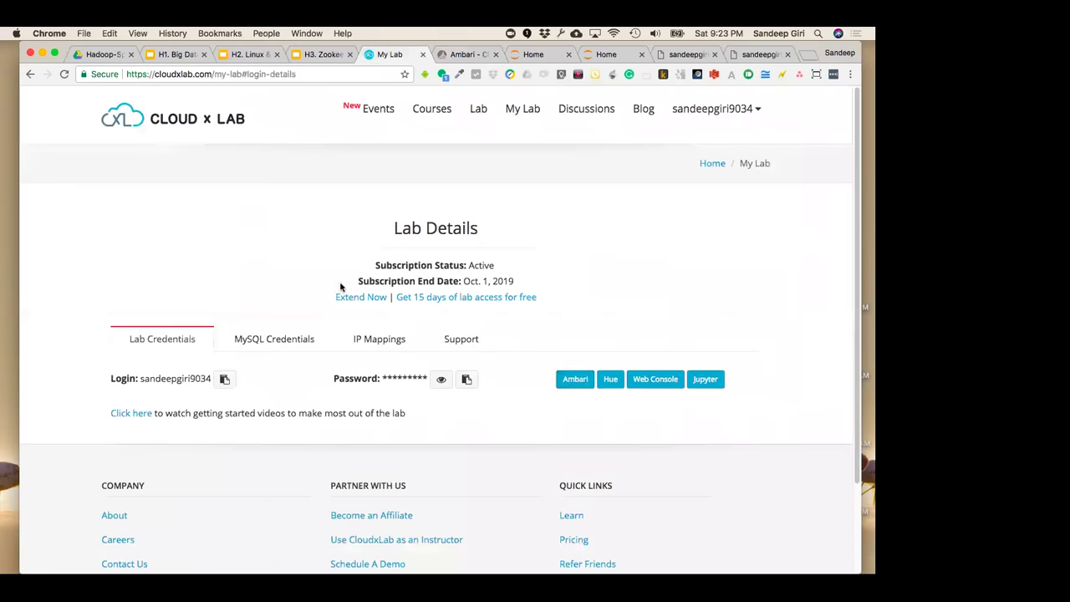
{"action": "left_click", "coordinate": [209, 115]}
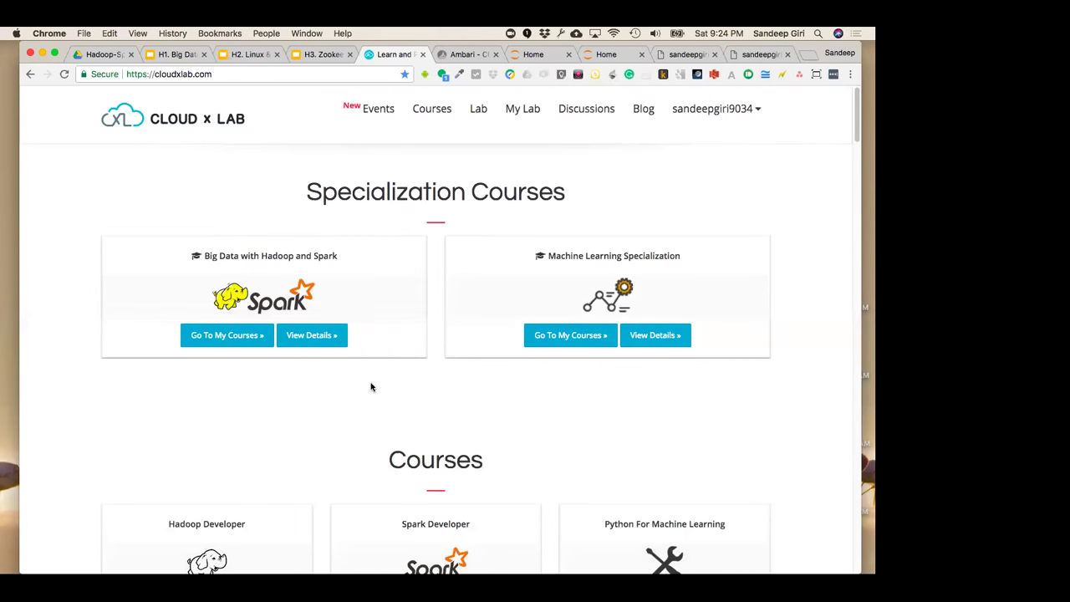
{"action": "scroll", "coordinate": [371, 387], "scroll_direction": "down", "scroll_amount": 5}
{"action": "scroll", "coordinate": [371, 386], "scroll_direction": "up", "scroll_amount": 5}
Close both Jupyter Home tabs and return to the H1 Big Data slide deck
{"action": "left_click", "coordinate": [472, 54]}
{"action": "left_click", "coordinate": [535, 55]}
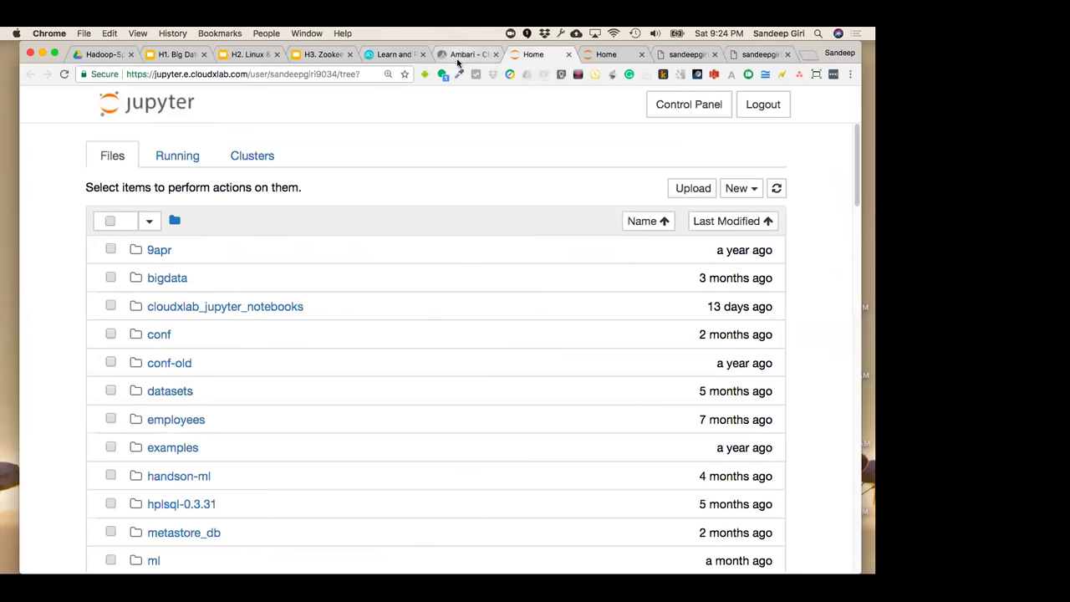
{"action": "left_click", "coordinate": [466, 54]}
{"action": "left_click", "coordinate": [755, 55]}
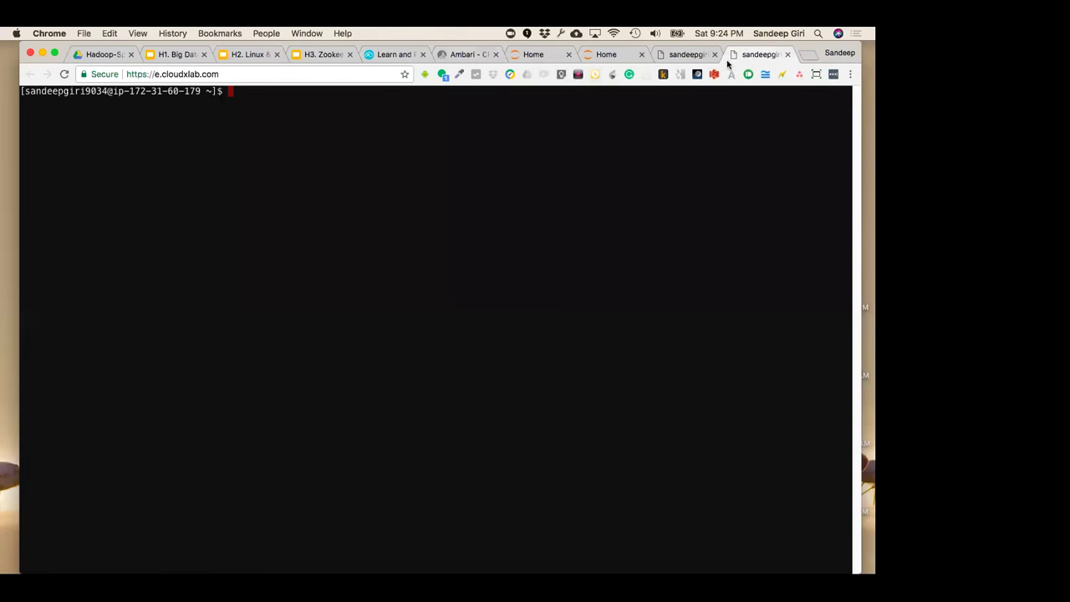
{"action": "left_click", "coordinate": [526, 55]}
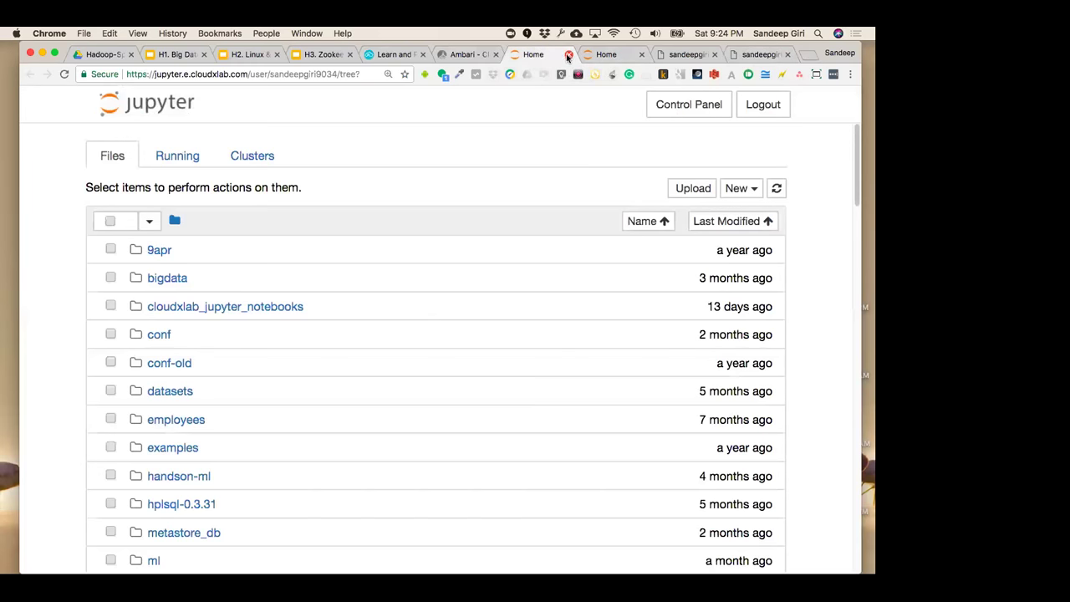
{"action": "left_click", "coordinate": [568, 55]}
{"action": "left_click", "coordinate": [624, 54]}
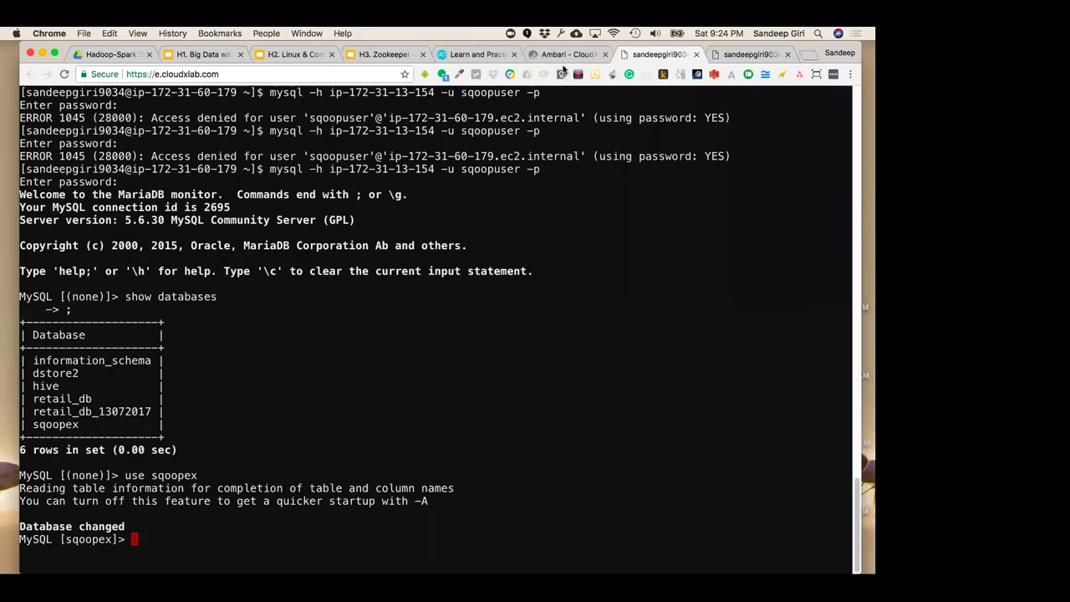
{"action": "left_click", "coordinate": [567, 56]}
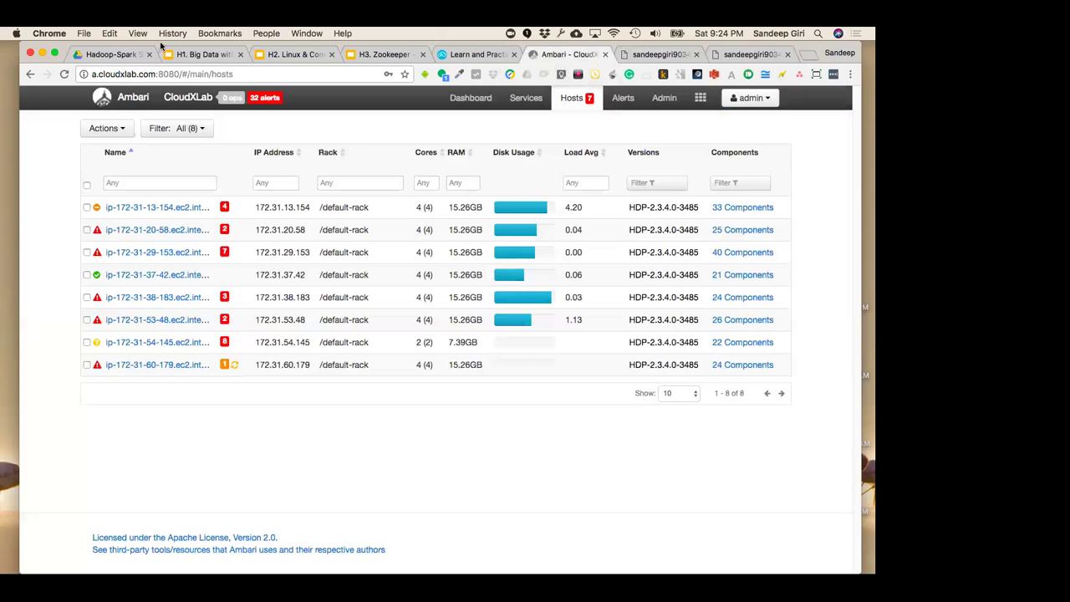
{"action": "left_click", "coordinate": [167, 52]}
Flip between slides 36 and 37, then advance through 38 to slide 39, Spark Architecture
{"action": "left_click", "coordinate": [74, 373]}
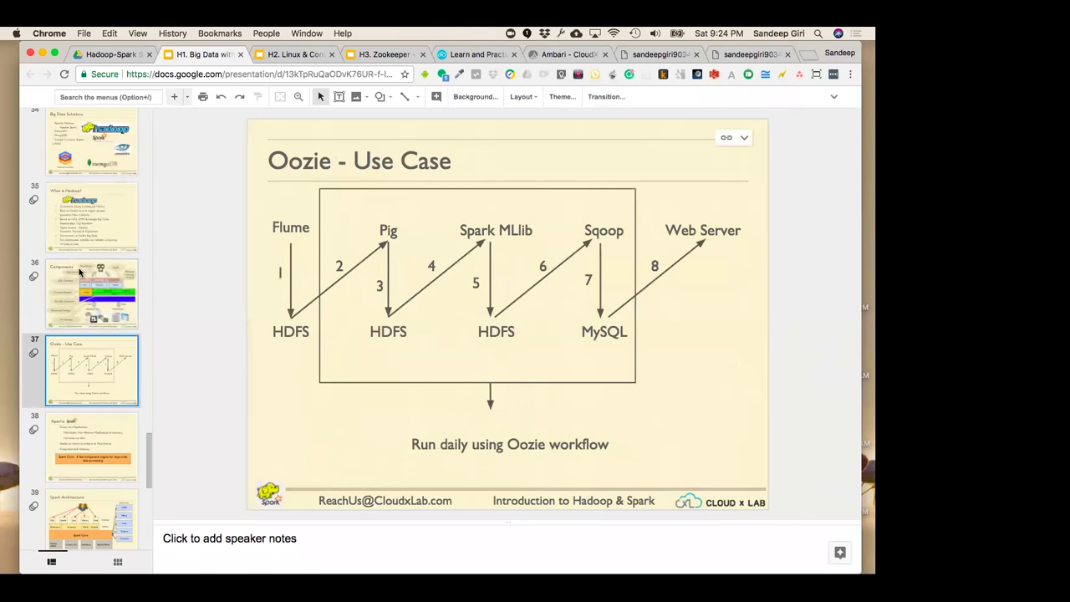
{"action": "left_click", "coordinate": [80, 272]}
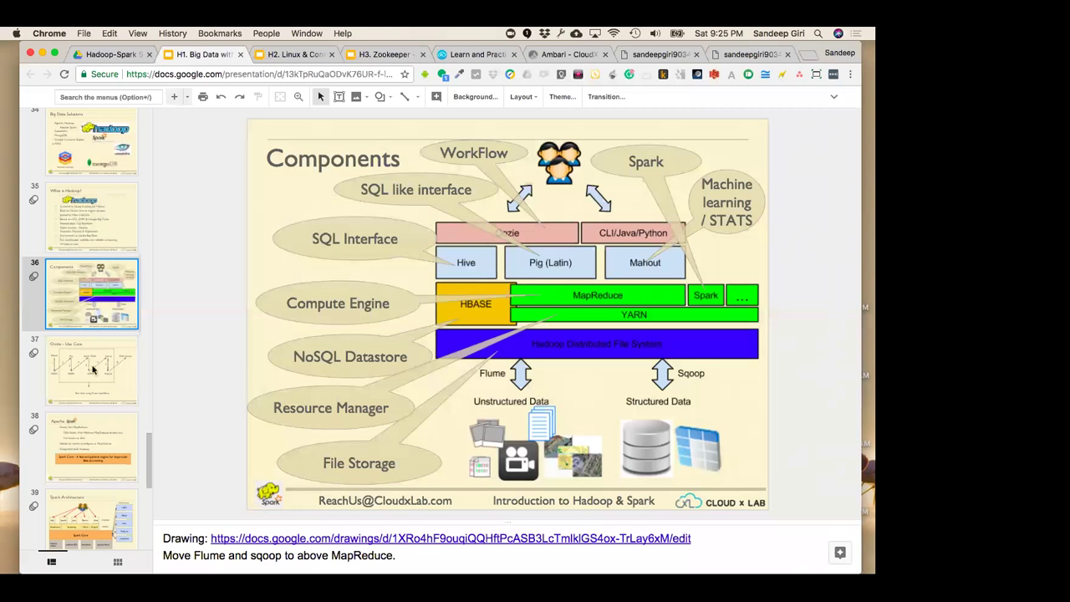
{"action": "left_click", "coordinate": [95, 391]}
{"action": "left_click", "coordinate": [101, 305]}
{"action": "left_click", "coordinate": [112, 386]}
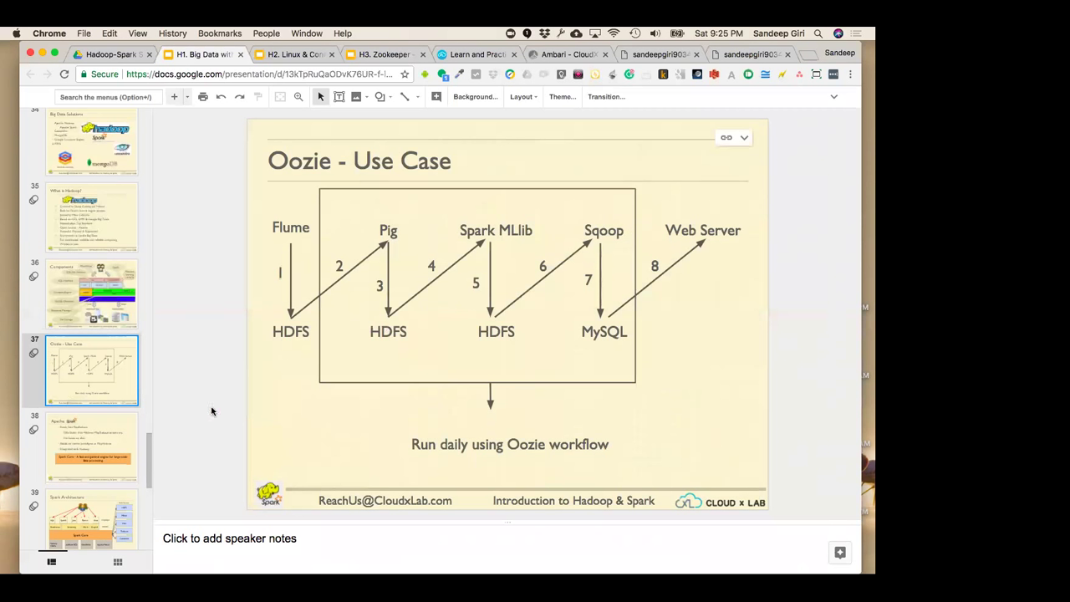
{"action": "left_click", "coordinate": [108, 435]}
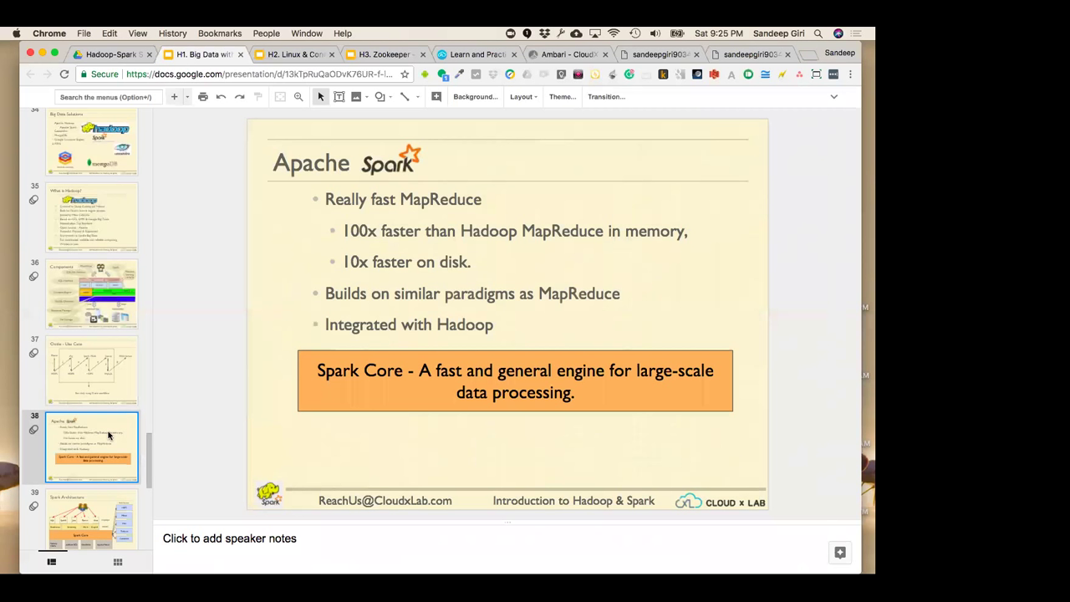
{"action": "left_click", "coordinate": [106, 287]}
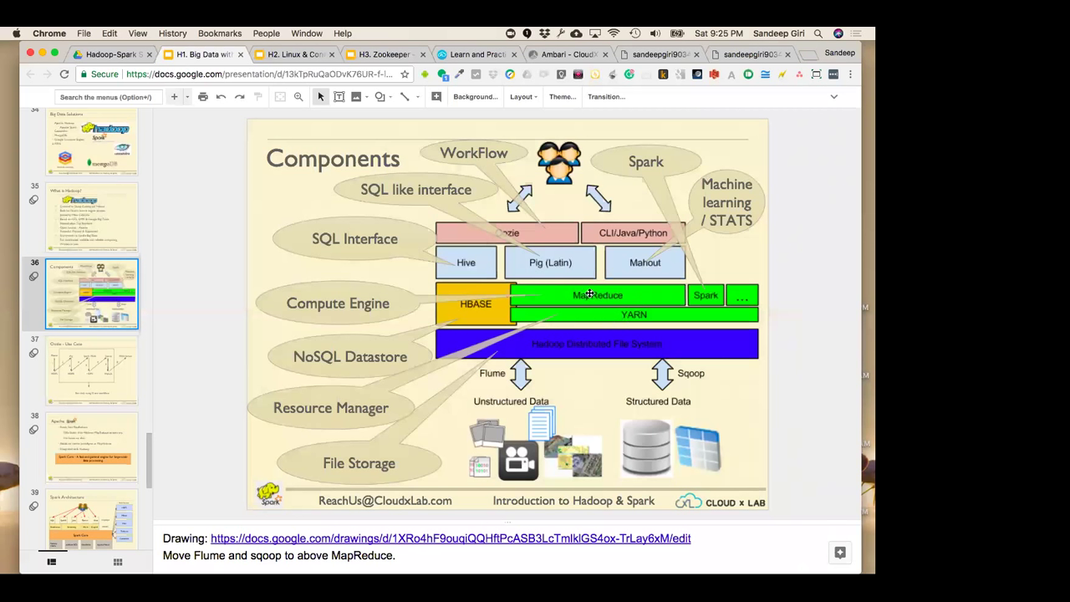
{"action": "left_click", "coordinate": [111, 443]}
{"action": "left_click", "coordinate": [109, 443]}
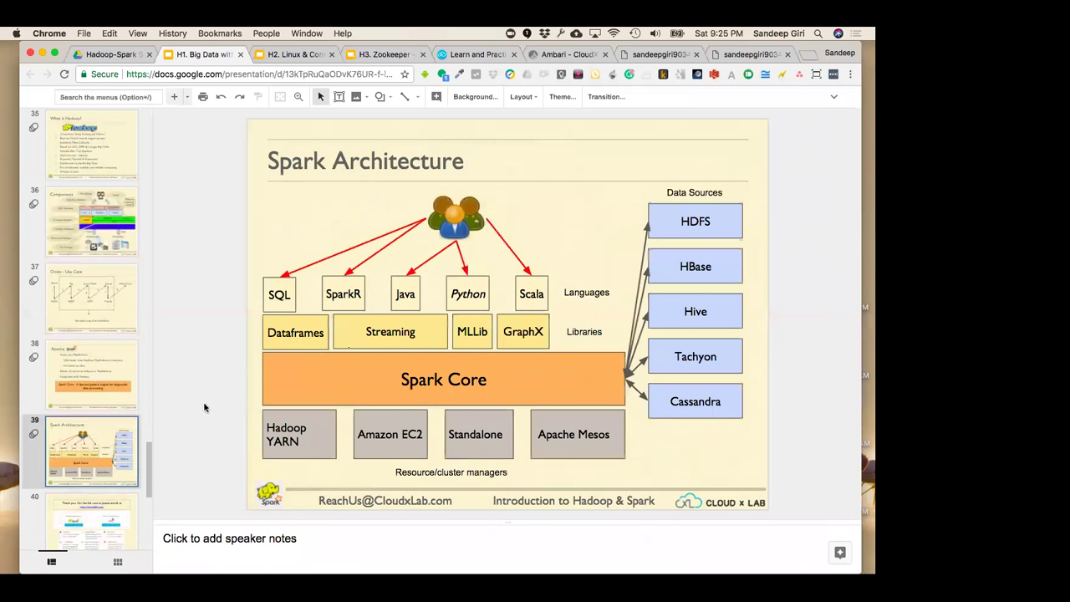
Switch to the H2 Linux deck at its 'Welcome to Introduction to Linux' slide
{"action": "scroll", "coordinate": [81, 460], "scroll_direction": "down", "scroll_amount": 2}
{"action": "scroll", "coordinate": [80, 460], "scroll_direction": "up", "scroll_amount": 8}
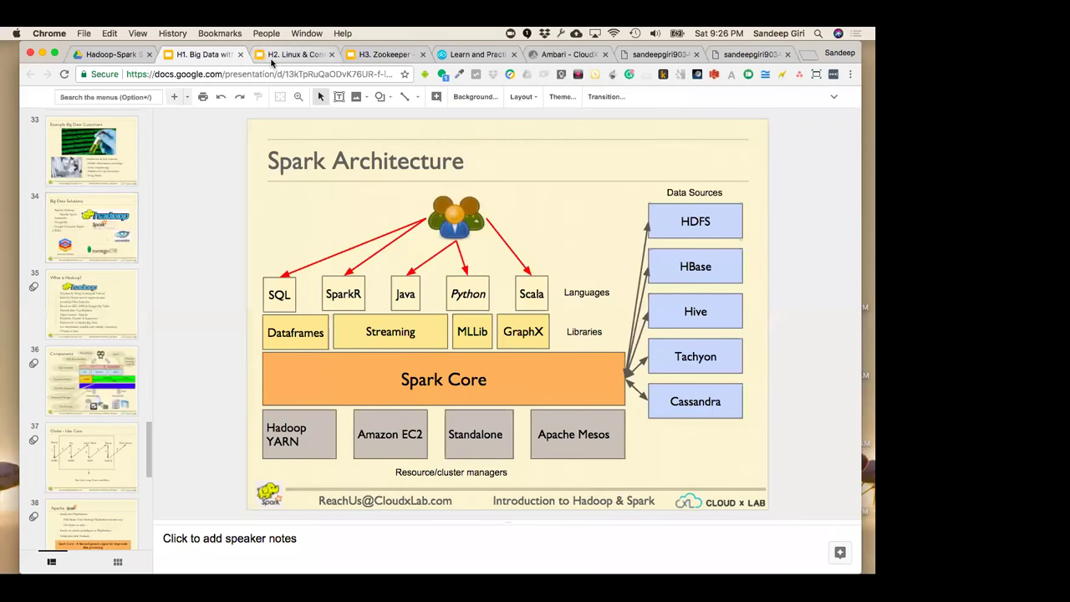
{"action": "left_click", "coordinate": [273, 59]}
{"action": "left_click", "coordinate": [213, 58]}
{"action": "left_click", "coordinate": [269, 57]}
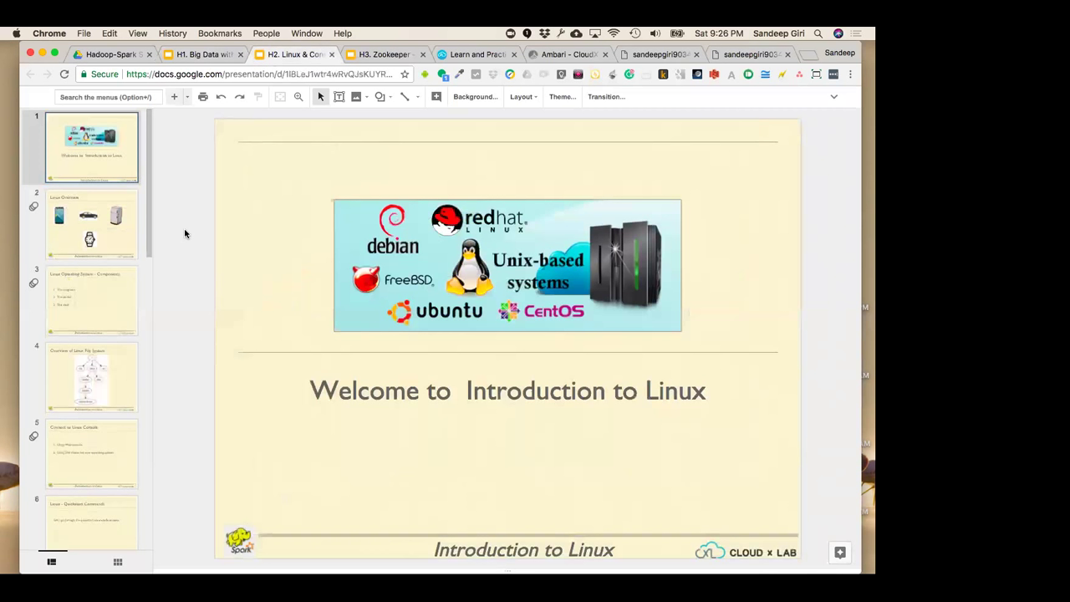
Search Google for alluxio, open alluxio.org, select its address, and return to the Big Data deck
{"action": "key", "text": "super+t"}
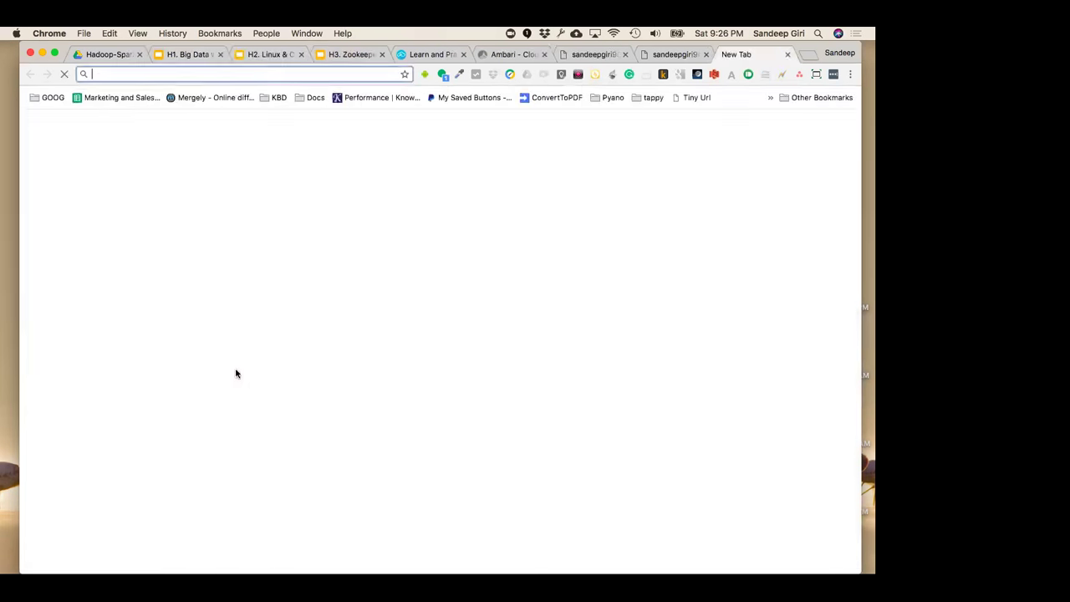
{"action": "type", "text": "alluz"}
{"action": "key", "text": "BackSpace"}
{"action": "type", "text": "xiare"}
{"action": "key", "text": "Return"}
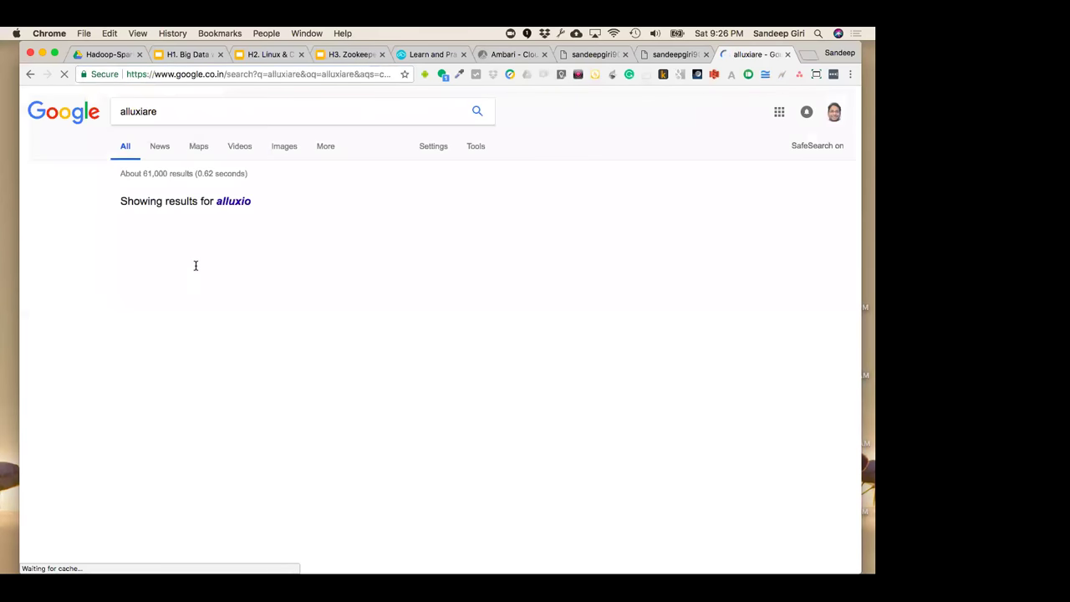
{"action": "left_click", "coordinate": [186, 241]}
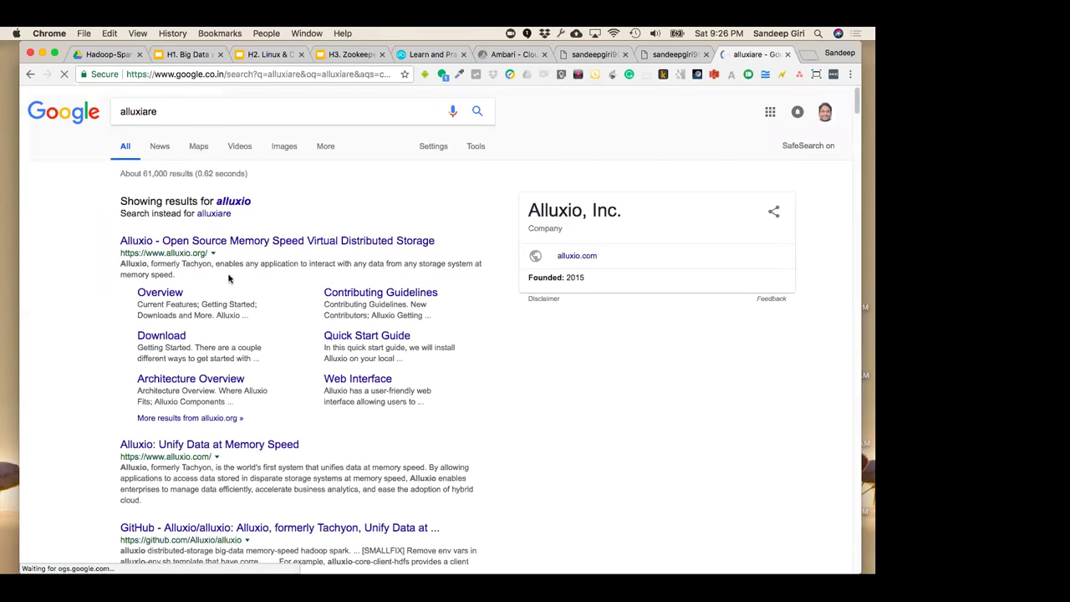
{"action": "left_click", "coordinate": [238, 69]}
{"action": "key", "text": "super+c"}
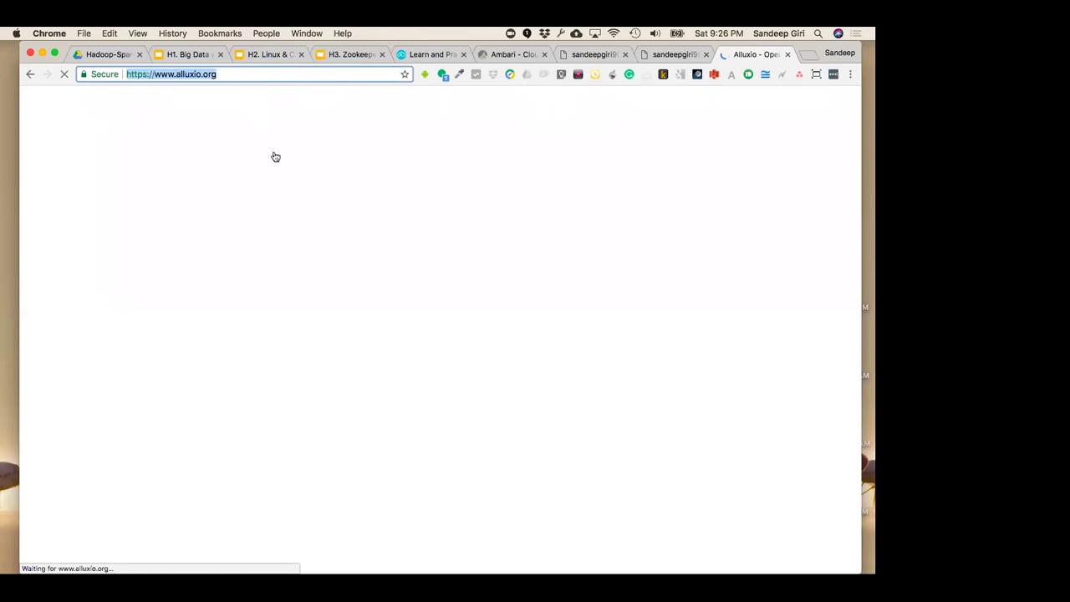
{"action": "left_click", "coordinate": [186, 54]}
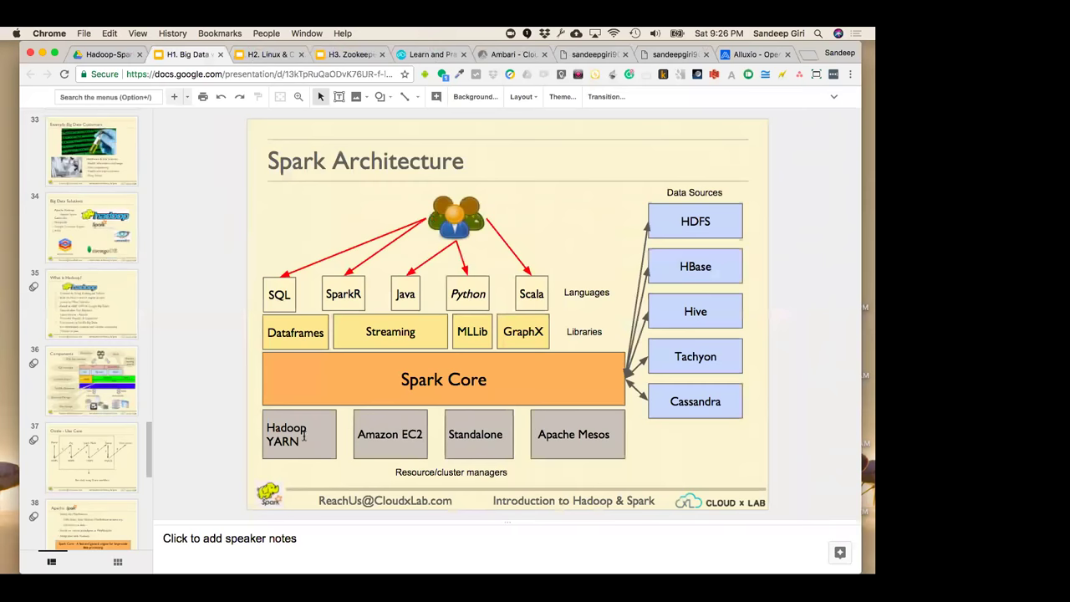
Append 'alluxio' after Tachyon in the data-source label by pasting and trimming the web address
{"action": "double_click", "coordinate": [697, 356]}
{"action": "left_click", "coordinate": [718, 356]}
{"action": "type", "text": "/"}
{"action": "key", "text": "super+v"}
{"action": "key", "text": "BackSpace"}
{"action": "key", "text": "BackSpace"}
{"action": "key", "text": "BackSpace"}
{"action": "key", "text": "BackSpace"}
{"action": "key", "text": "BackSpace"}
{"action": "left_click", "coordinate": [666, 364]}
{"action": "key", "text": "Delete"}
{"action": "key", "text": "Delete"}
{"action": "key", "text": "Delete"}
{"action": "key", "text": "Delete"}
{"action": "key", "text": "BackSpace"}
{"action": "key", "text": "BackSpace"}
{"action": "key", "text": "BackSpace"}
{"action": "key", "text": "BackSpace"}
{"action": "key", "text": "BackSpace"}
{"action": "key", "text": "BackSpace"}
{"action": "key", "text": "BackSpace"}
{"action": "key", "text": "BackSpace"}
{"action": "key", "text": "BackSpace"}
Wrap it as '(alluxio)' on a second line under Tachyon, then bring up the Alluxio website
{"action": "type", "text": "("}
{"action": "left_click", "coordinate": [736, 356]}
{"action": "key", "text": "Left"}
{"action": "key", "text": "Left"}
{"action": "key", "text": "Left"}
{"action": "key", "text": "Left"}
{"action": "key", "text": "Left"}
{"action": "key", "text": "Left"}
{"action": "key", "text": "Left"}
{"action": "key", "text": "Left"}
{"action": "key", "text": "Left"}
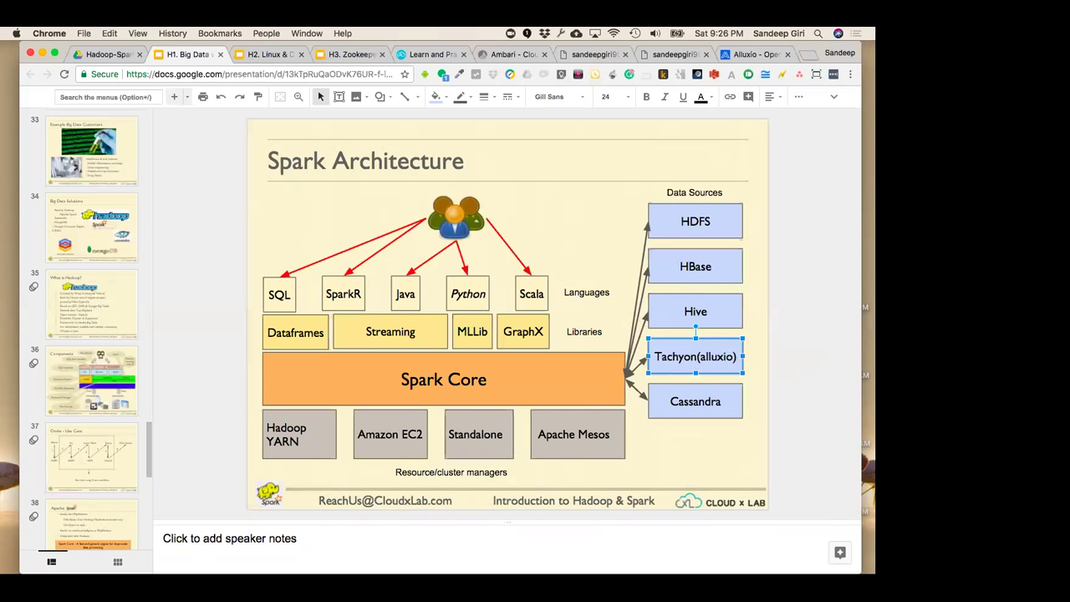
{"action": "key", "text": "Return"}
{"action": "key", "text": "Escape"}
{"action": "key", "text": "Escape"}
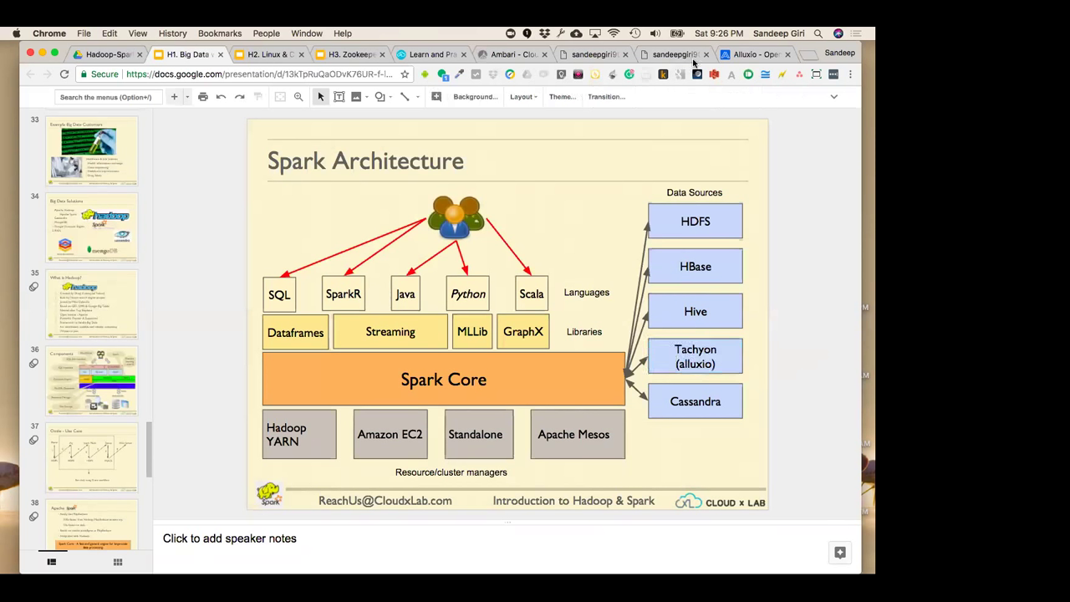
{"action": "left_click", "coordinate": [694, 57]}
{"action": "left_click", "coordinate": [740, 55]}
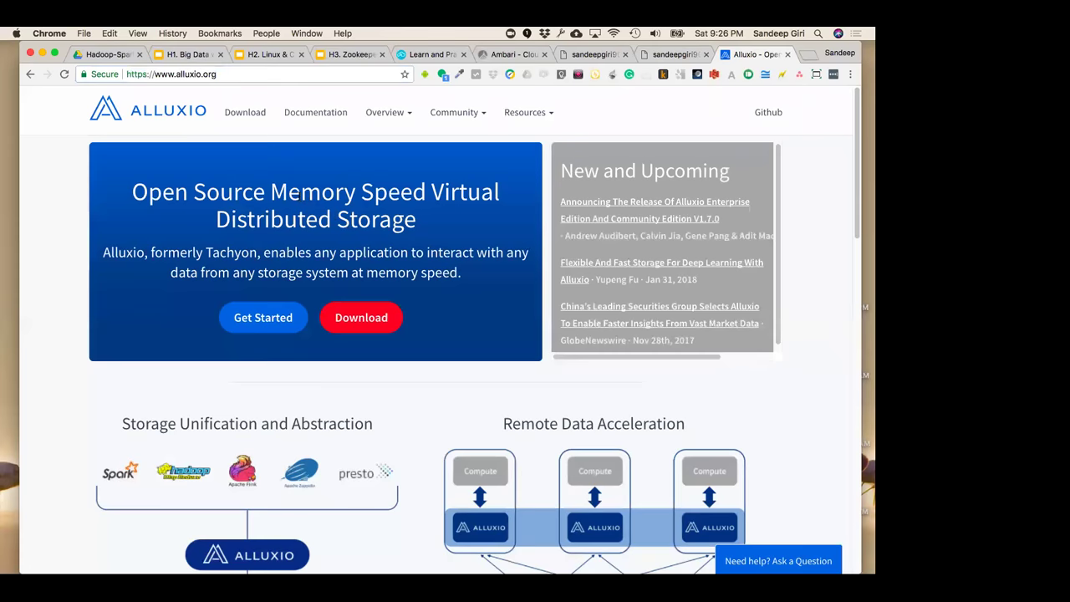
Close the Alluxio tab and return via the CloudxLab tabs to the Big Data deck's Spark Architecture slide
{"action": "scroll", "coordinate": [306, 220], "scroll_direction": "down", "scroll_amount": 15}
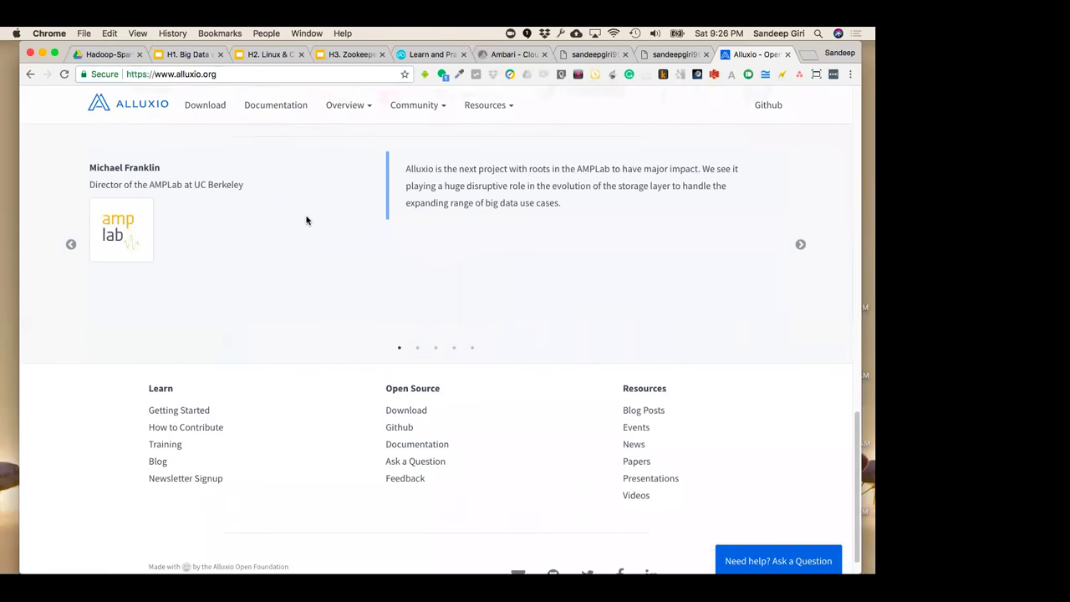
{"action": "scroll", "coordinate": [306, 220], "scroll_direction": "up", "scroll_amount": 15}
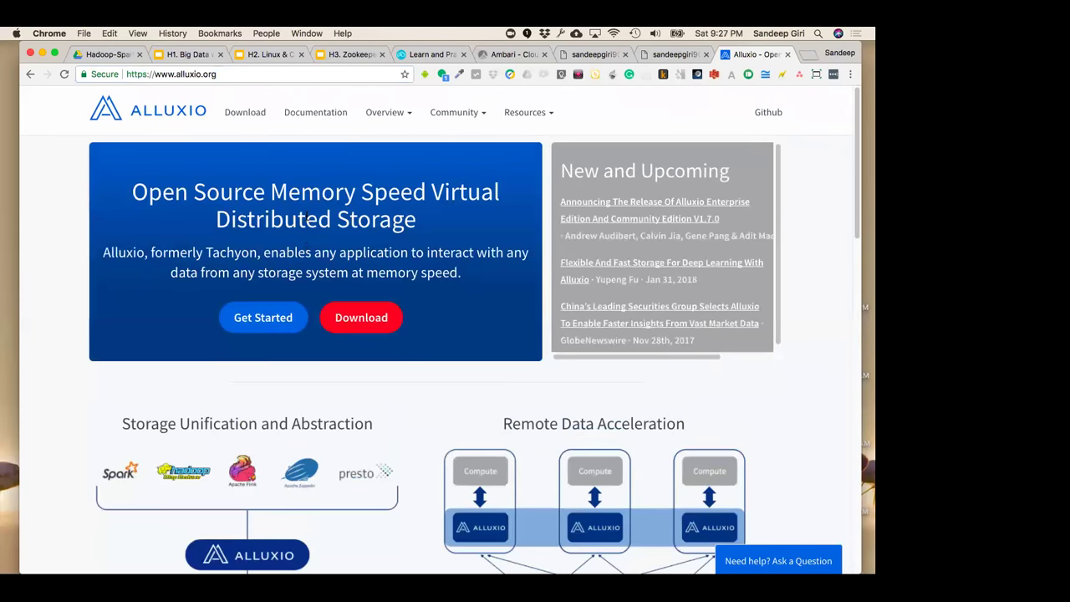
{"action": "key", "text": "super+w"}
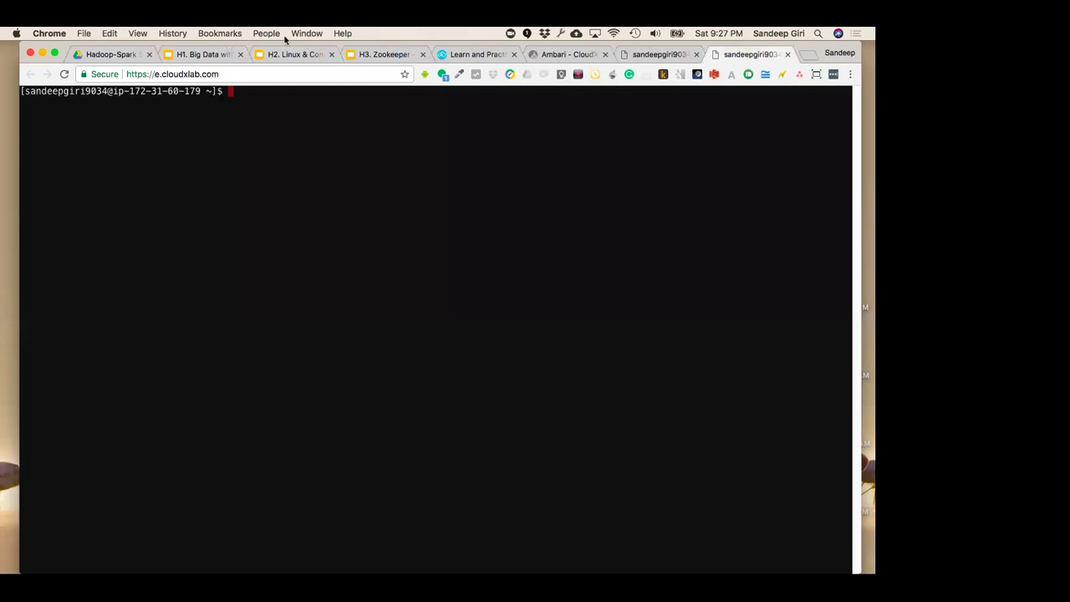
{"action": "left_click", "coordinate": [473, 55]}
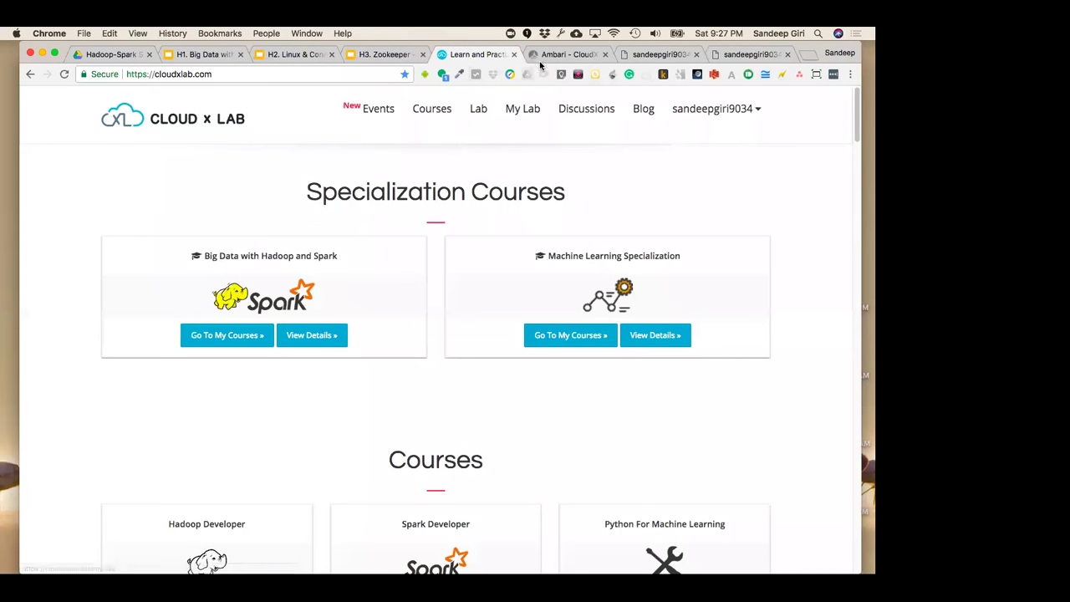
{"action": "left_click", "coordinate": [544, 57]}
{"action": "left_click", "coordinate": [455, 55]}
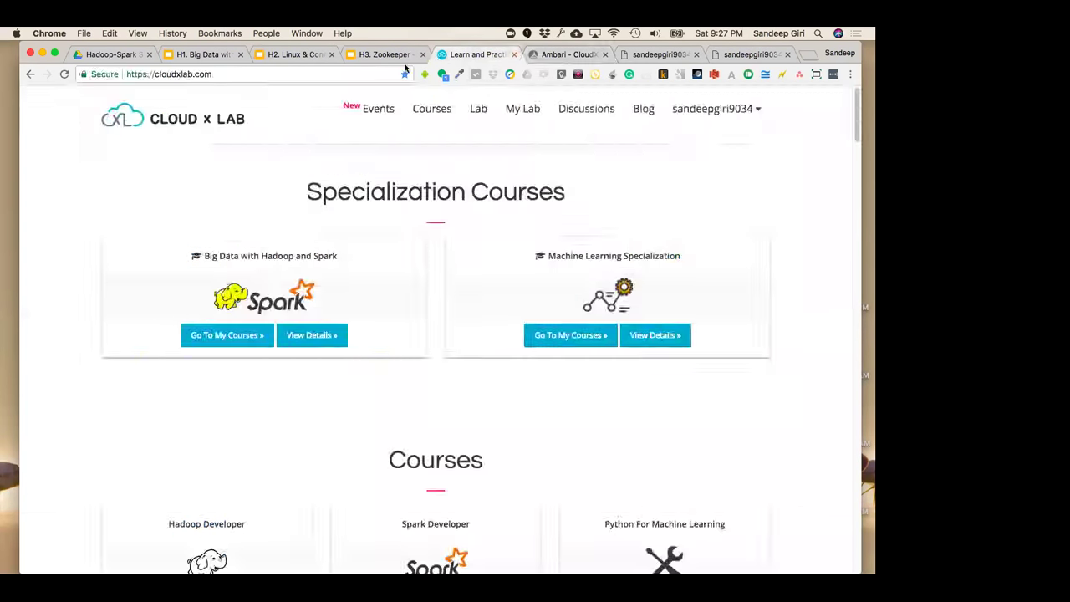
{"action": "left_click", "coordinate": [196, 54]}
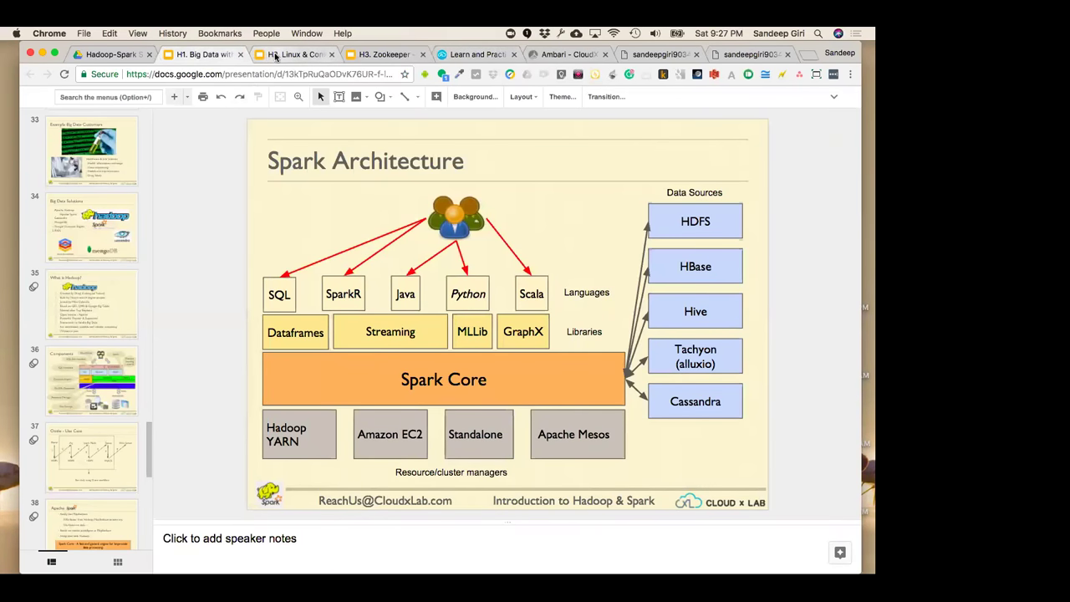
Close the H1 Big Data deck and present the Linux deck from slide 1, 'Welcome to Introduction to Linux'
{"action": "left_click", "coordinate": [240, 54]}
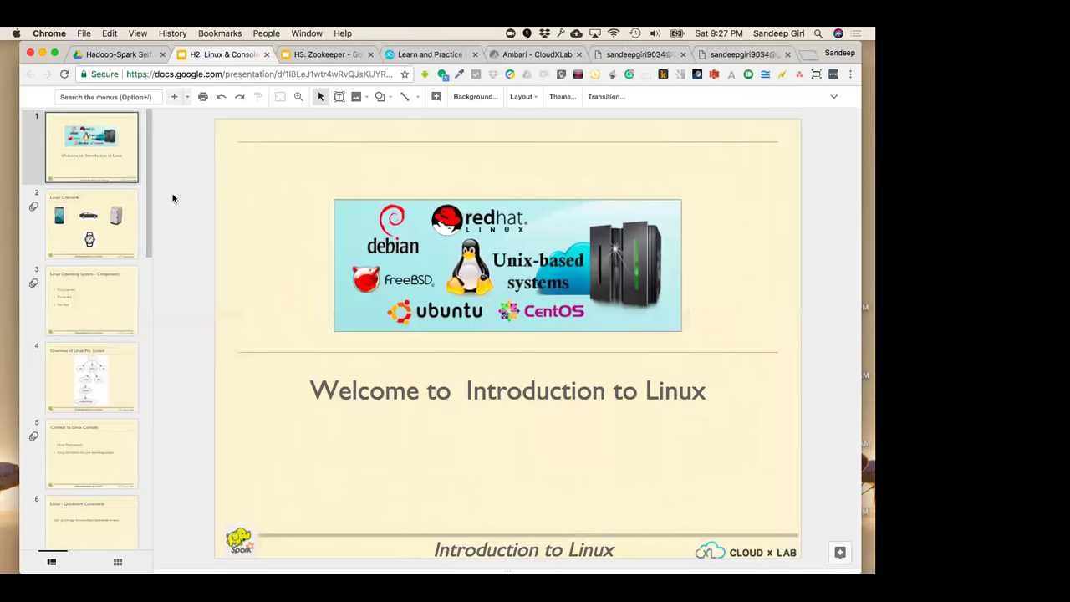
{"action": "left_click", "coordinate": [116, 173]}
{"action": "key", "text": "super+Return"}
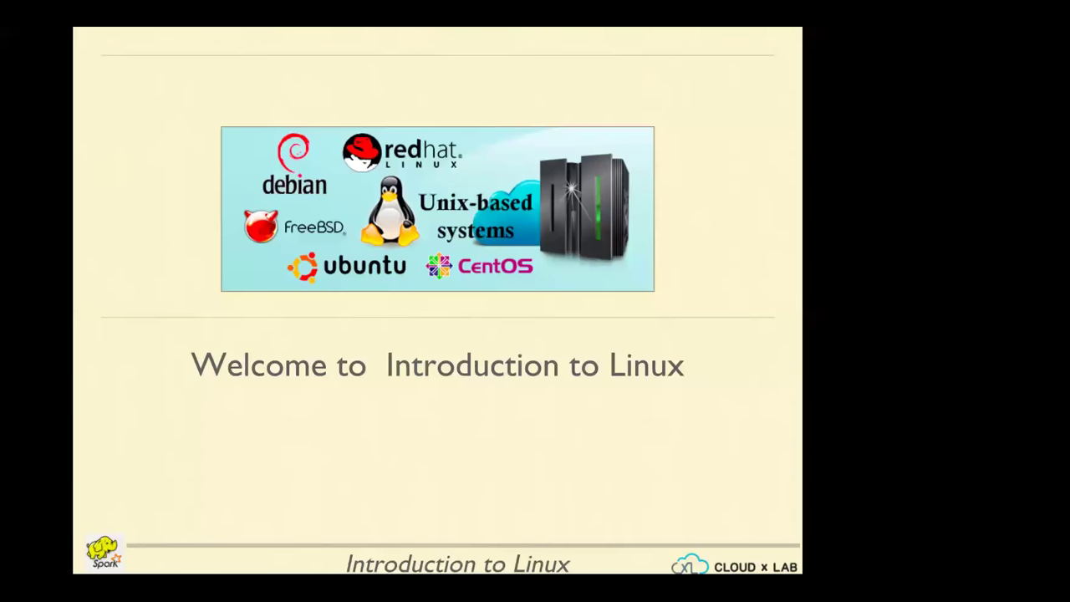
Step from Linux Overview through the programs, kernel and shell bullets to Overview of Linux File System
{"action": "key", "text": "Right"}
{"action": "key", "text": "Right"}
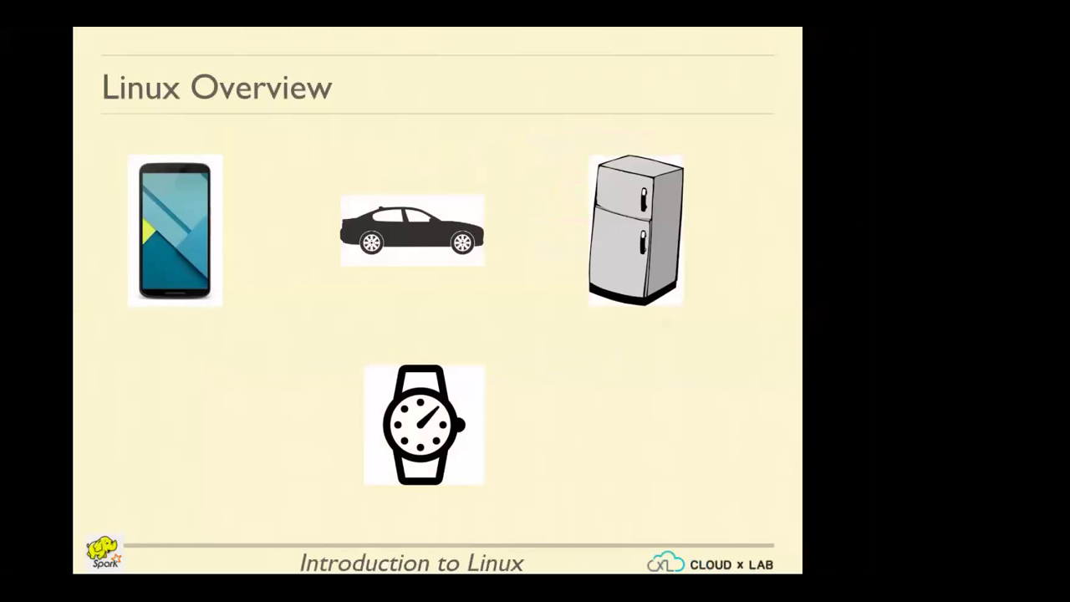
{"action": "key", "text": "Right"}
{"action": "key", "text": "Left"}
{"action": "key", "text": "Right"}
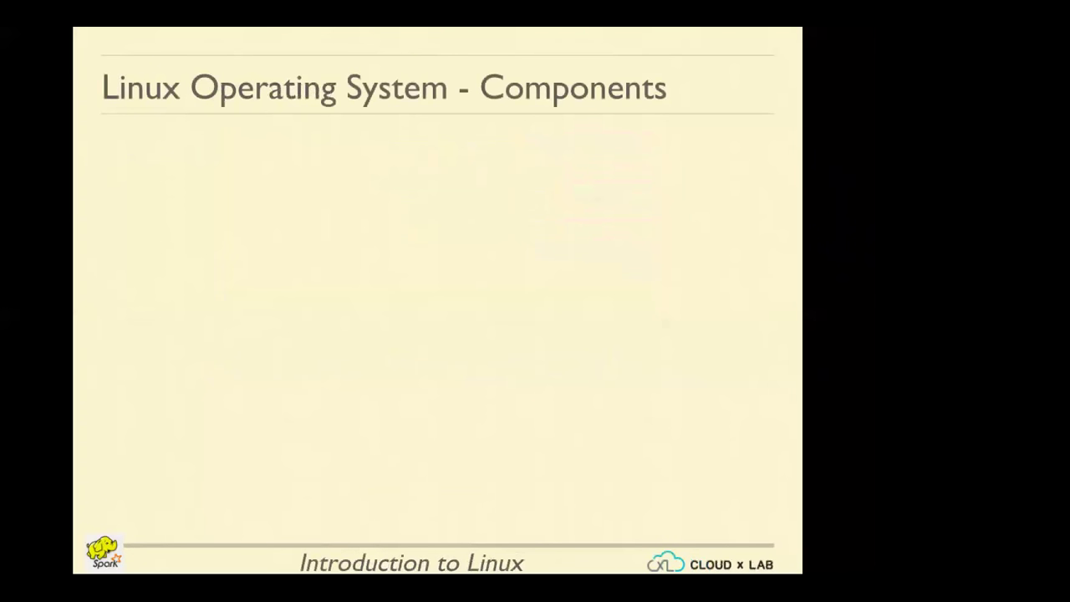
{"action": "key", "text": "Left"}
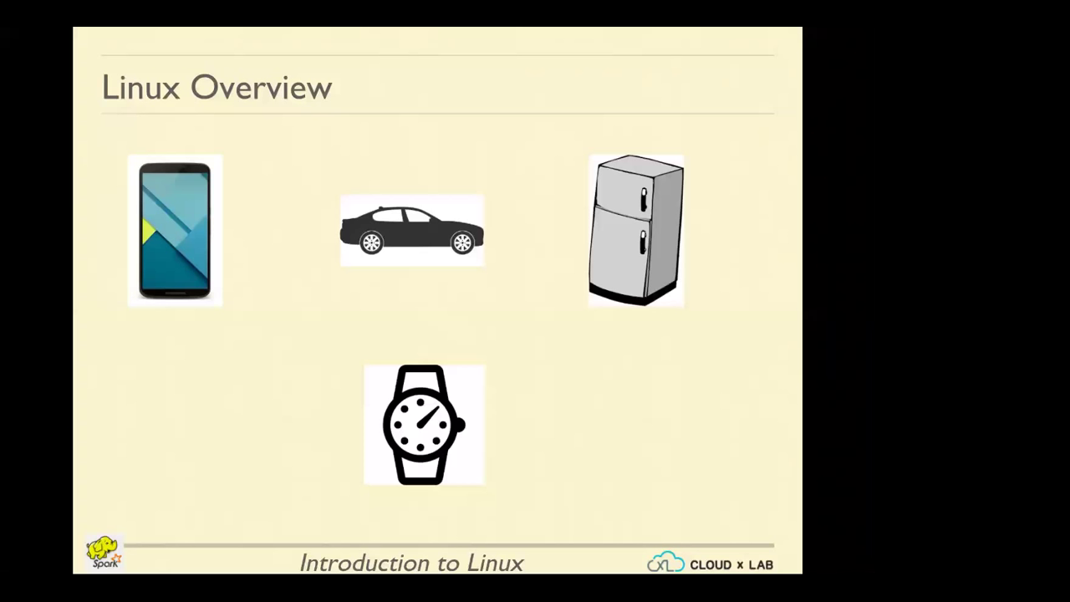
{"action": "key", "text": "Right"}
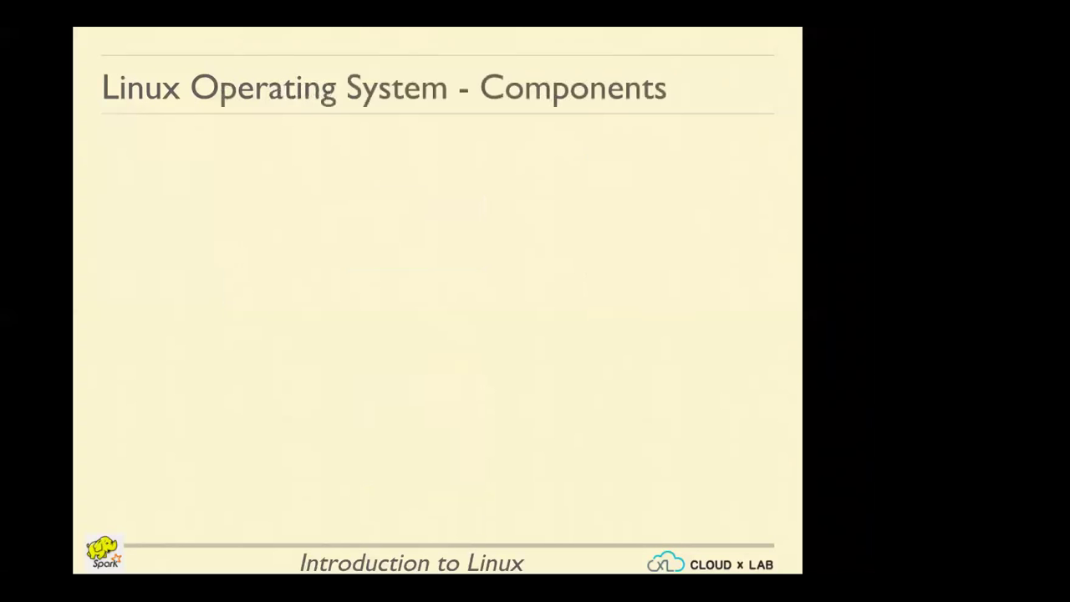
{"action": "key", "text": "Right"}
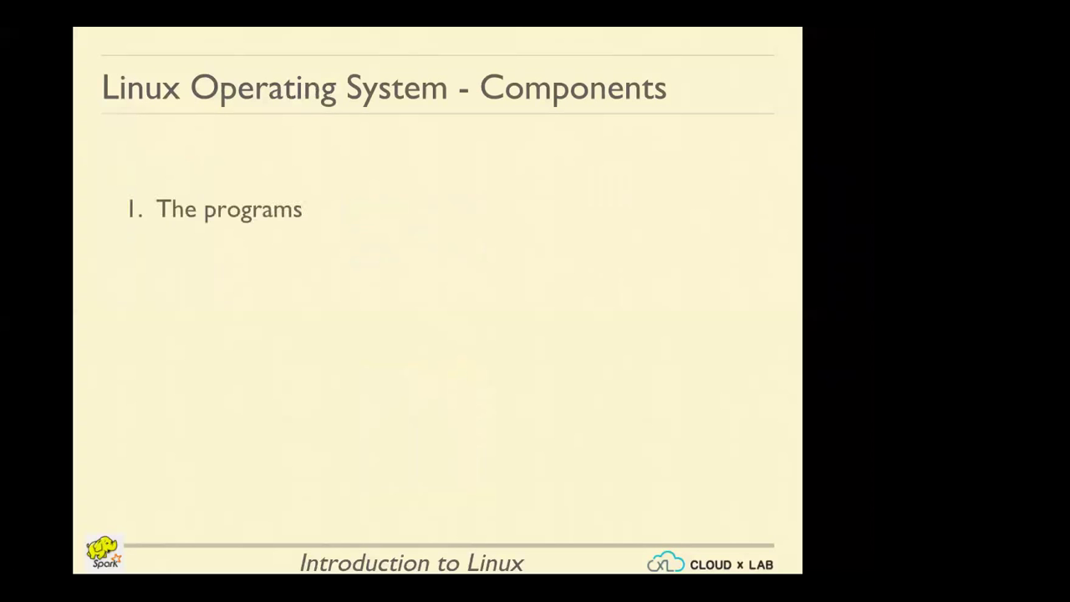
{"action": "key", "text": "Right"}
{"action": "key", "text": "Right"}
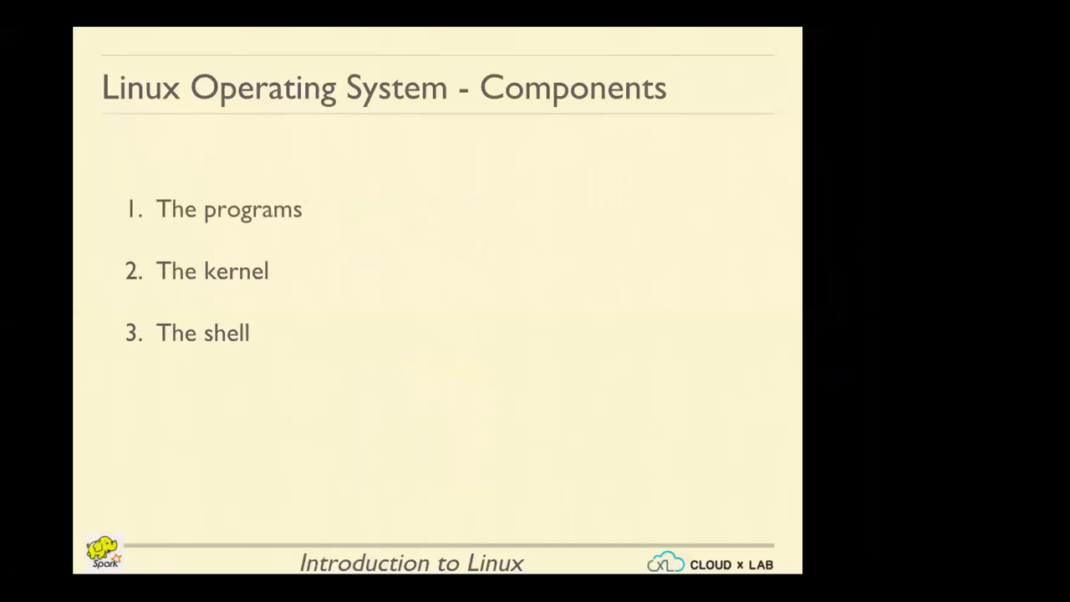
{"action": "key", "text": "Right"}
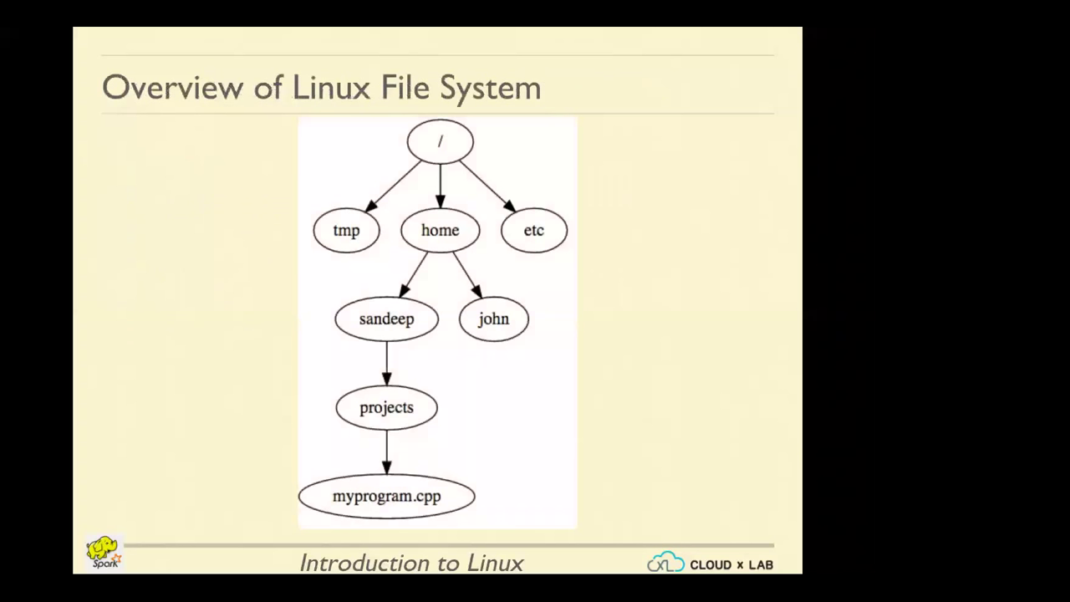
{"action": "key", "text": "Left"}
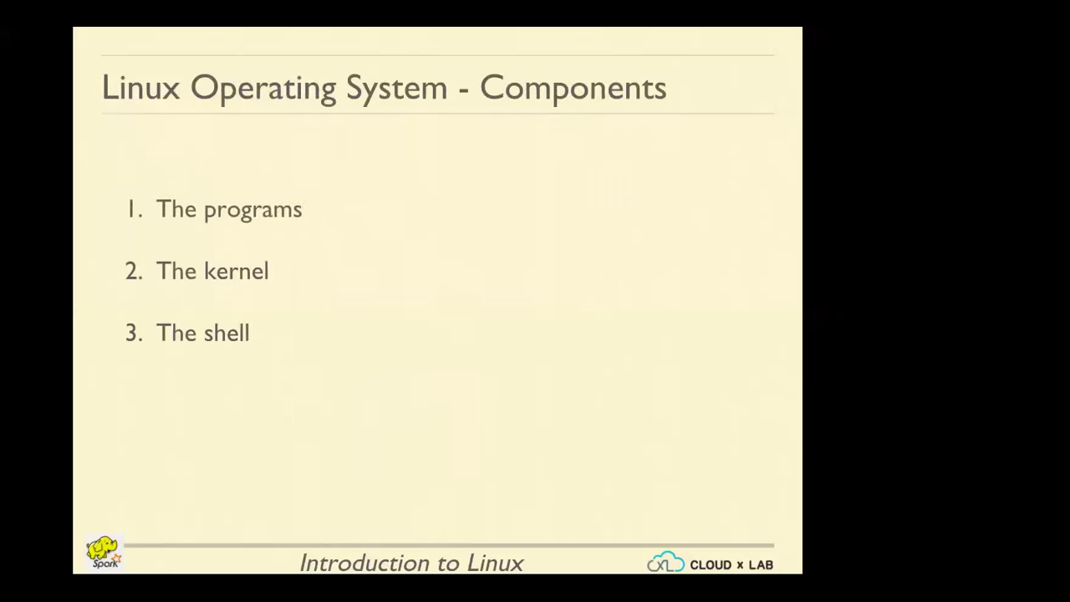
{"action": "key", "text": "Right"}
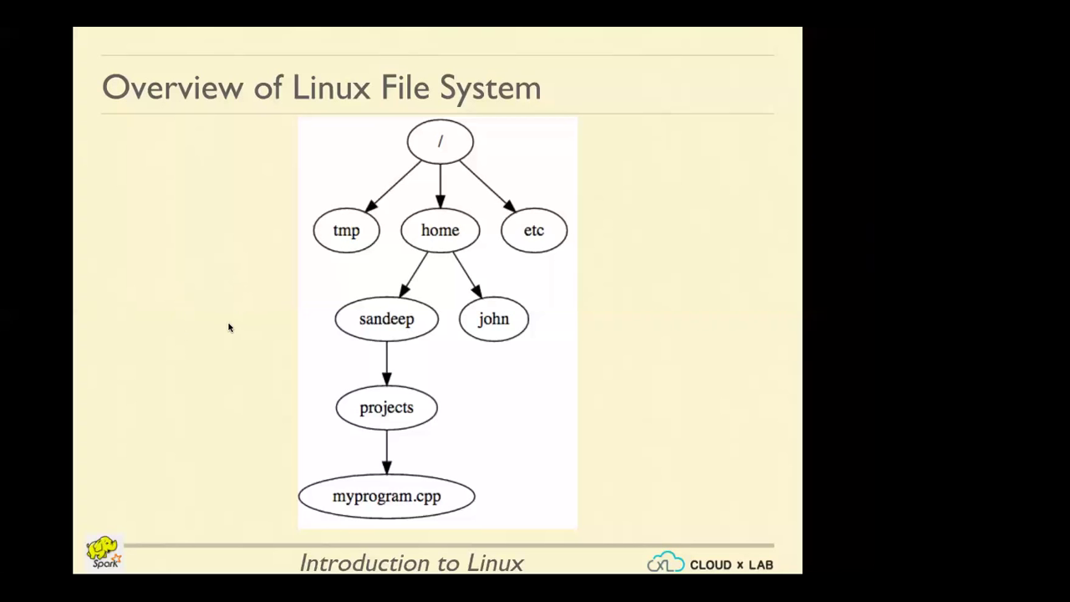
Leave full-screen mode on the Overview of Linux File System slide
{"action": "key", "text": "Escape"}
In CloudxLab's My Courses, start Big Data with Hadoop and Spark, then start Linux Basics
{"action": "left_click", "coordinate": [430, 54]}
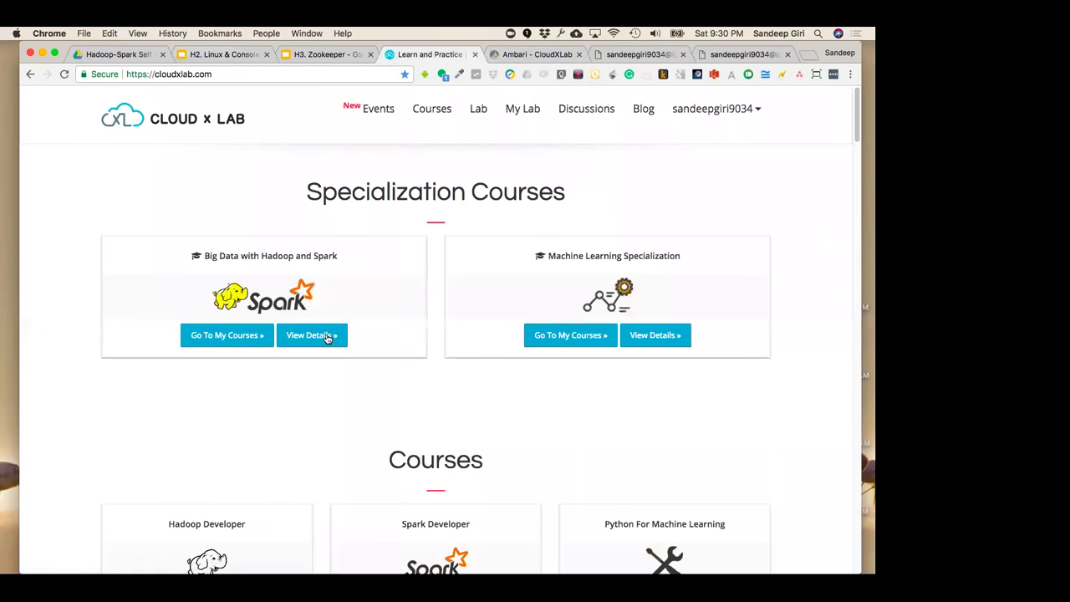
{"action": "scroll", "coordinate": [366, 299], "scroll_direction": "down", "scroll_amount": 1}
{"action": "left_click", "coordinate": [239, 317]}
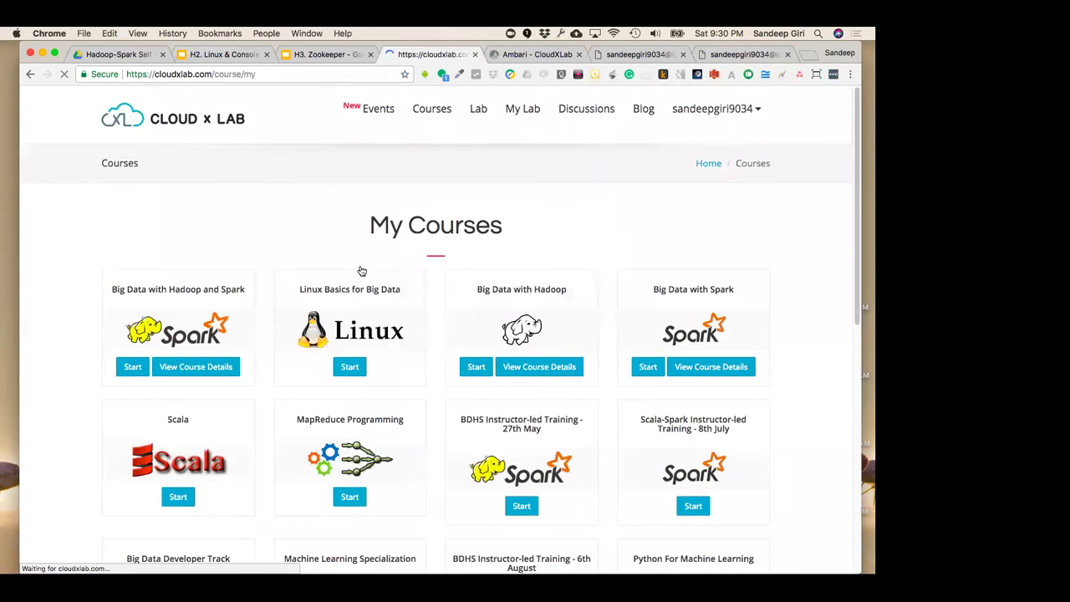
{"action": "scroll", "coordinate": [361, 271], "scroll_direction": "down", "scroll_amount": 1}
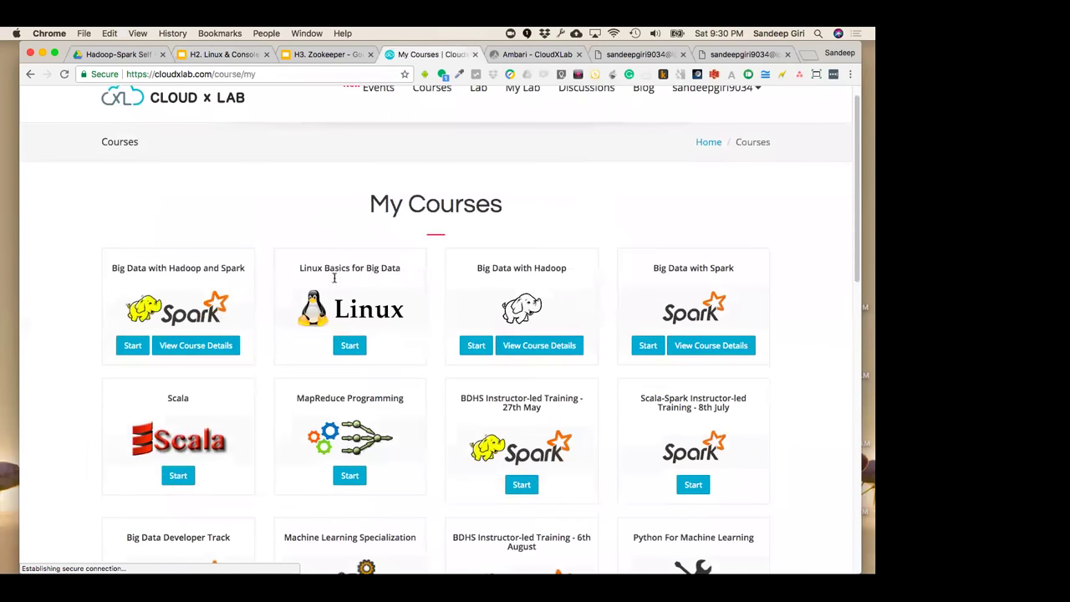
{"action": "left_click", "coordinate": [134, 345]}
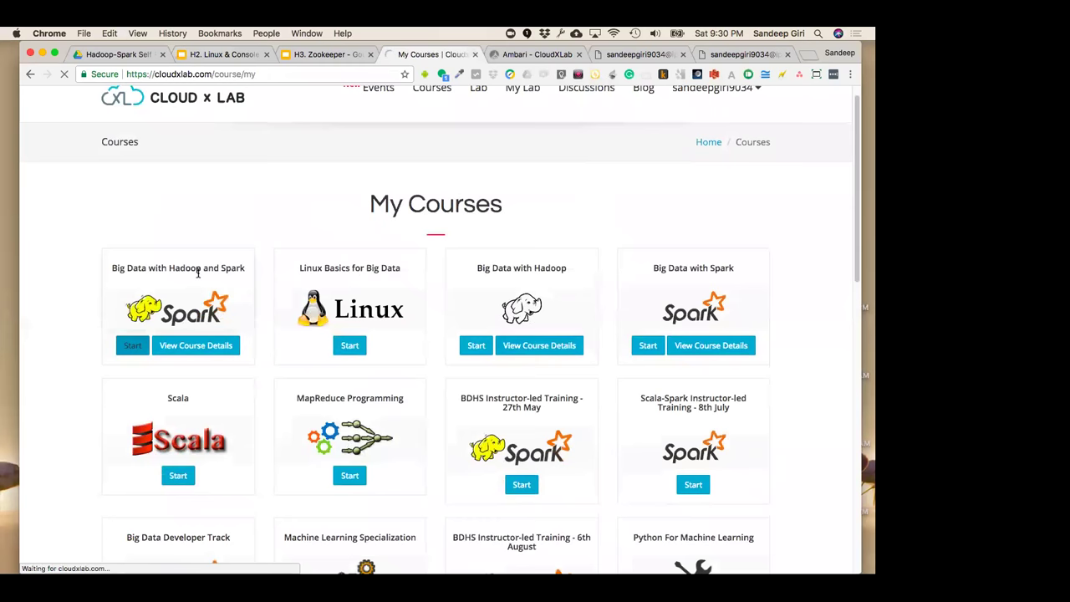
{"action": "scroll", "coordinate": [201, 270], "scroll_direction": "down", "scroll_amount": 5}
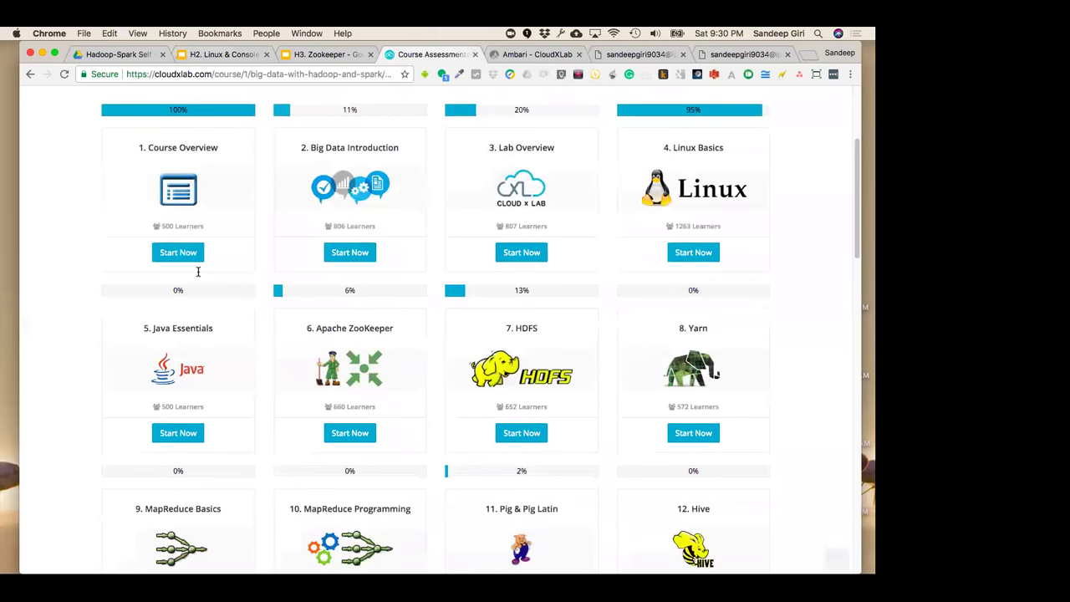
{"action": "left_click", "coordinate": [686, 253]}
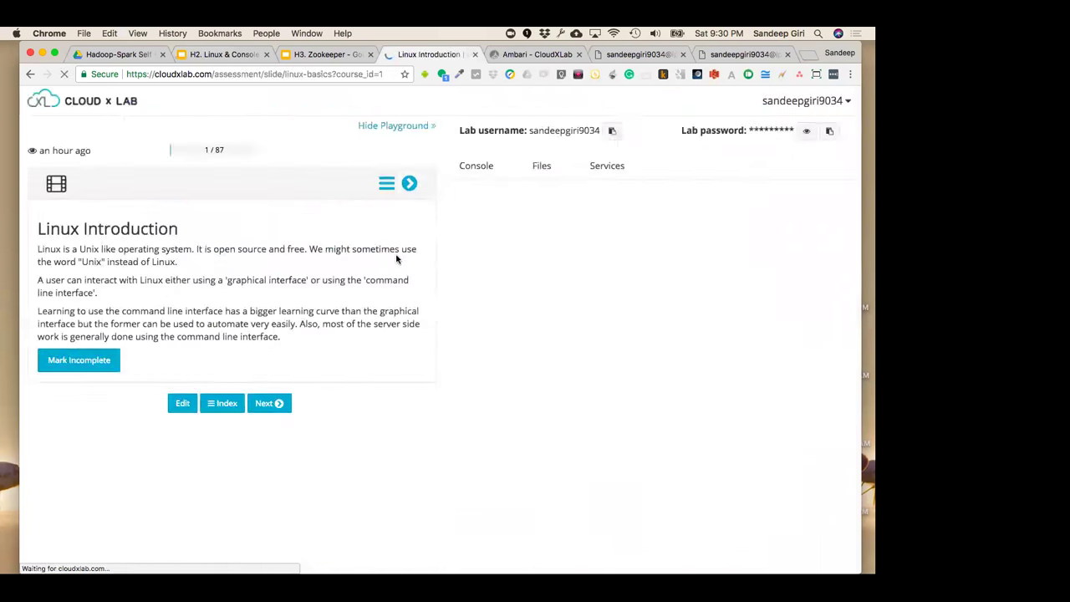
Browse the Linux Basics lesson index, close it, and go back to the Linux slides tab
{"action": "left_click", "coordinate": [382, 180]}
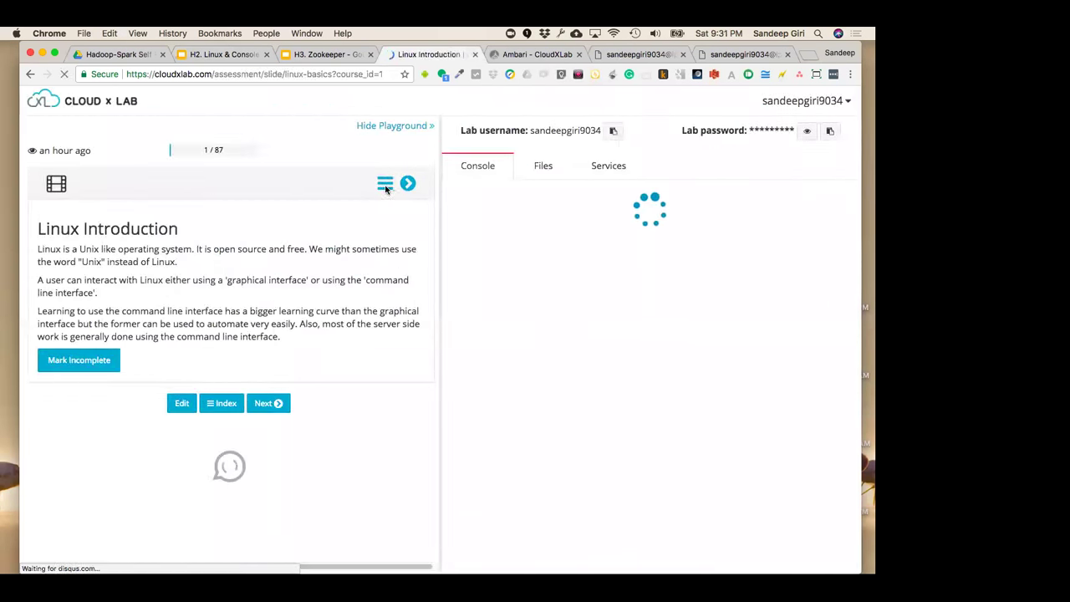
{"action": "scroll", "coordinate": [371, 359], "scroll_direction": "down", "scroll_amount": 3}
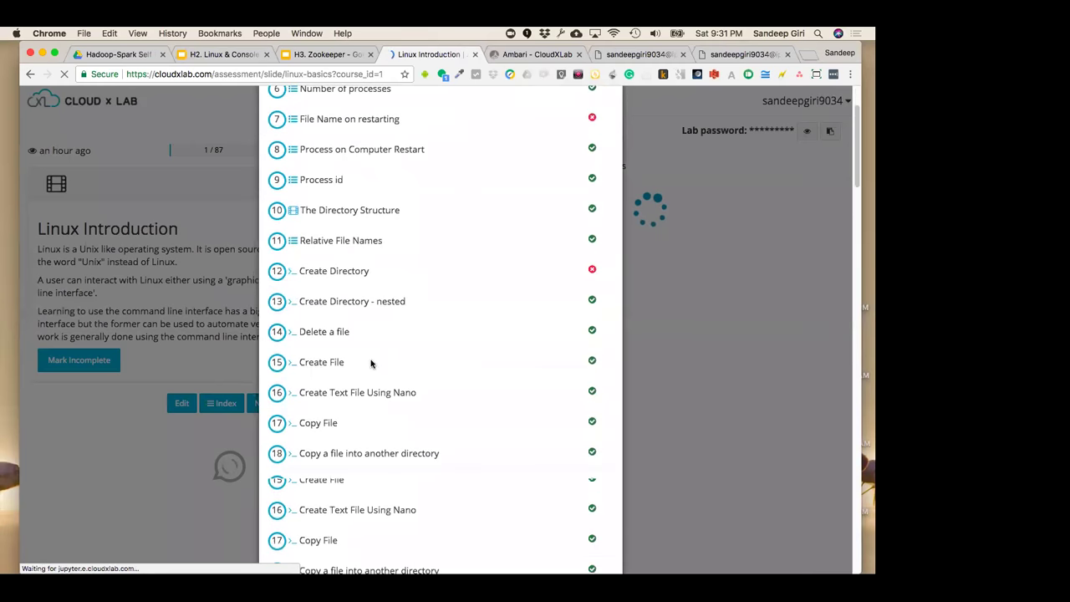
{"action": "scroll", "coordinate": [371, 363], "scroll_direction": "down", "scroll_amount": 10}
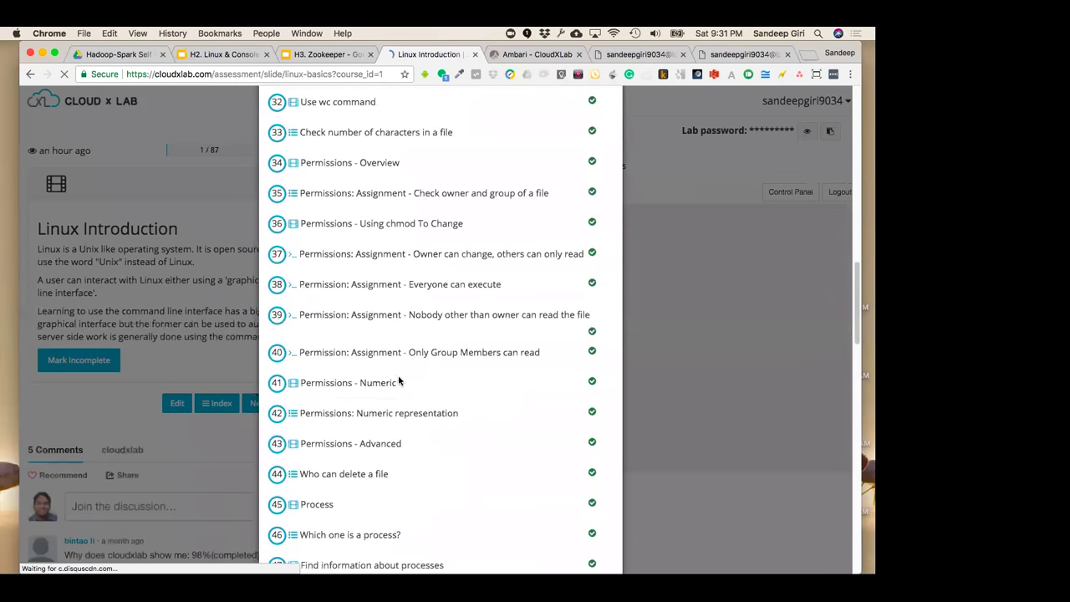
{"action": "left_click", "coordinate": [231, 327]}
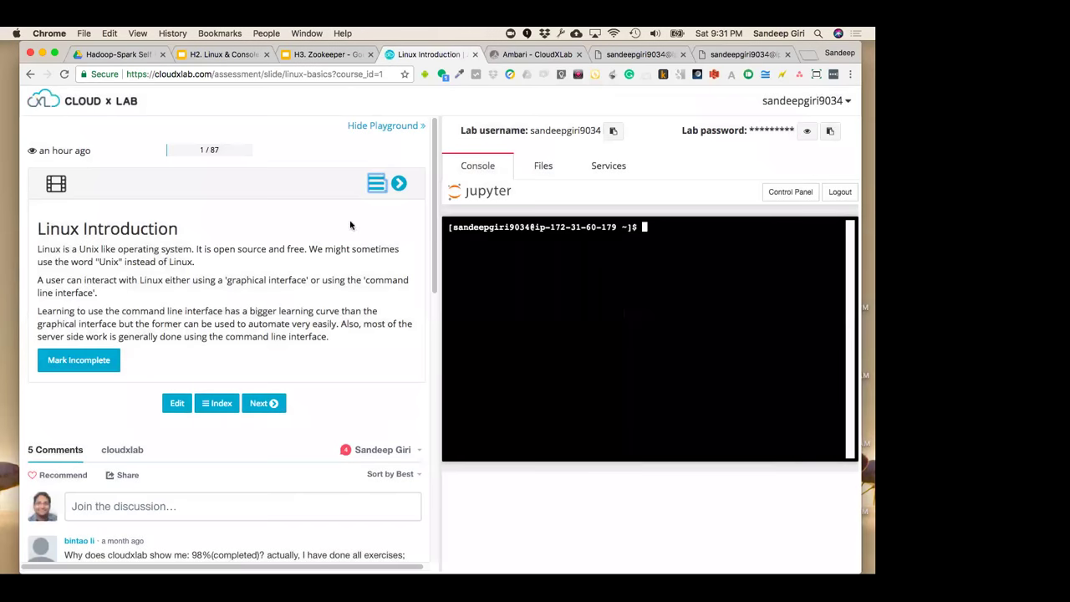
{"action": "left_click", "coordinate": [335, 56]}
{"action": "left_click", "coordinate": [224, 55]}
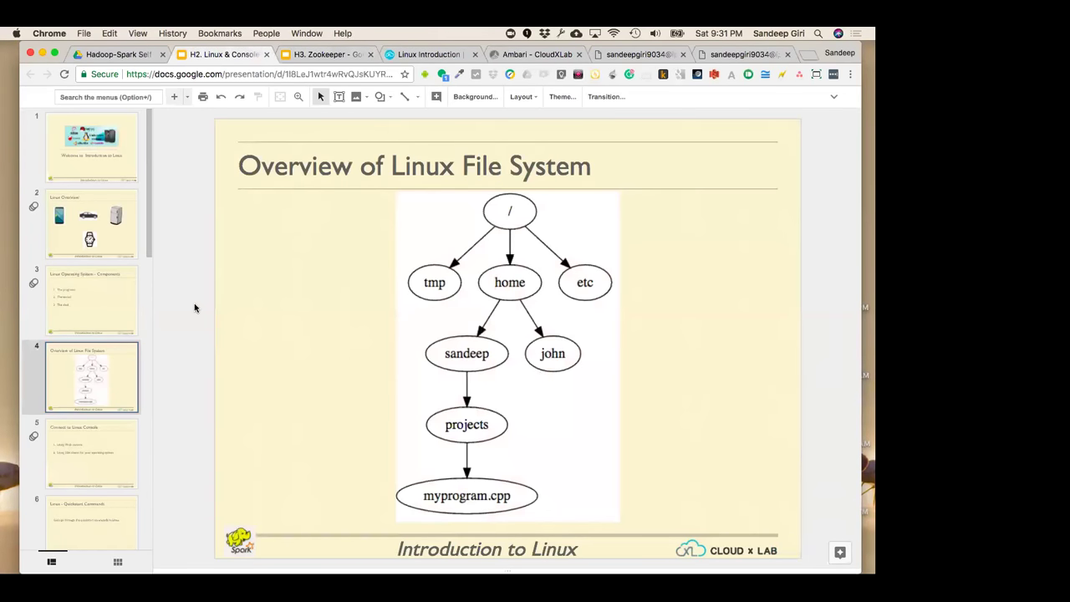
Present through Connect to Linux Console and its SSH clients bullet to Linux - Quickstart Commands, then exit
{"action": "key", "text": "super+Return"}
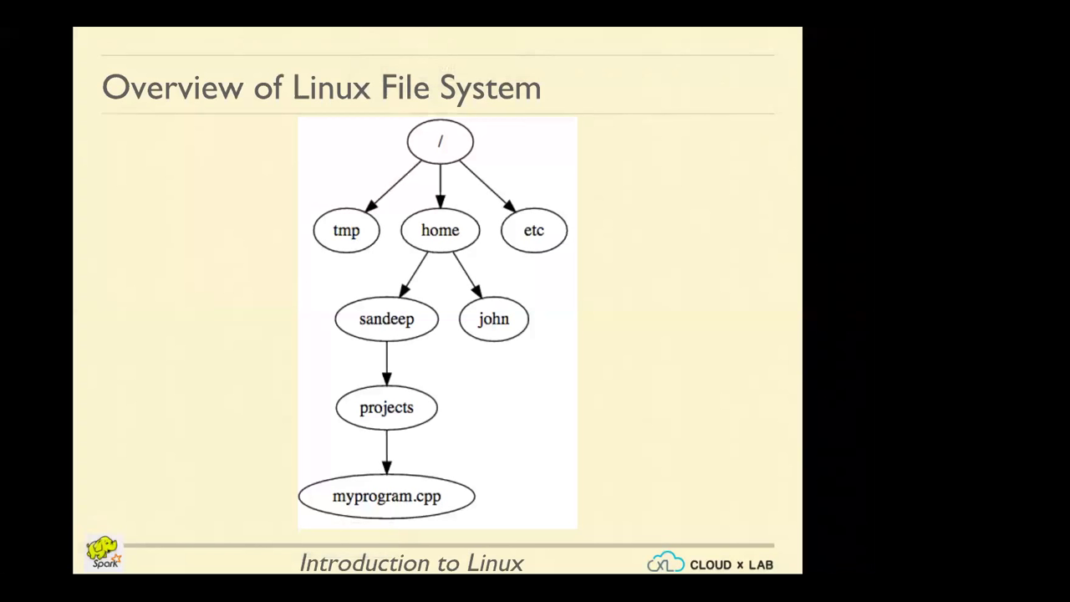
{"action": "key", "text": "Right"}
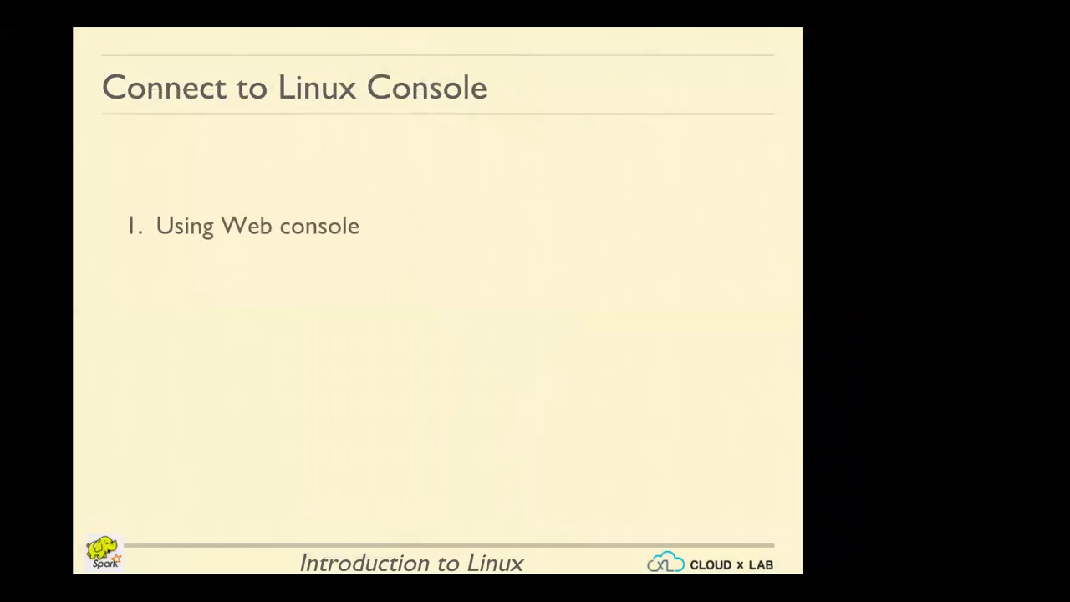
{"action": "key", "text": "Right"}
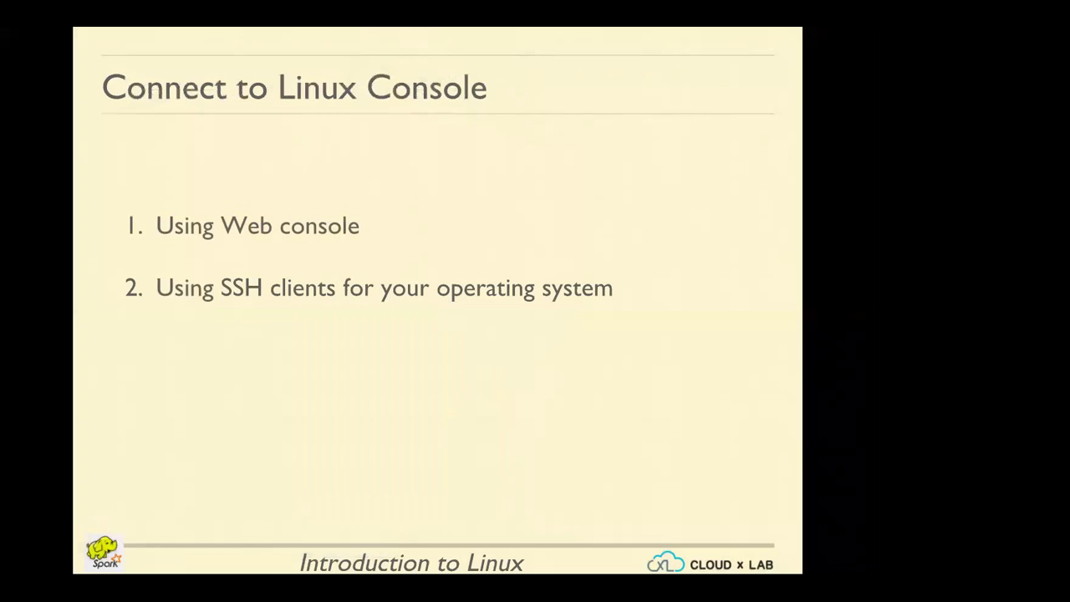
{"action": "key", "text": "Right"}
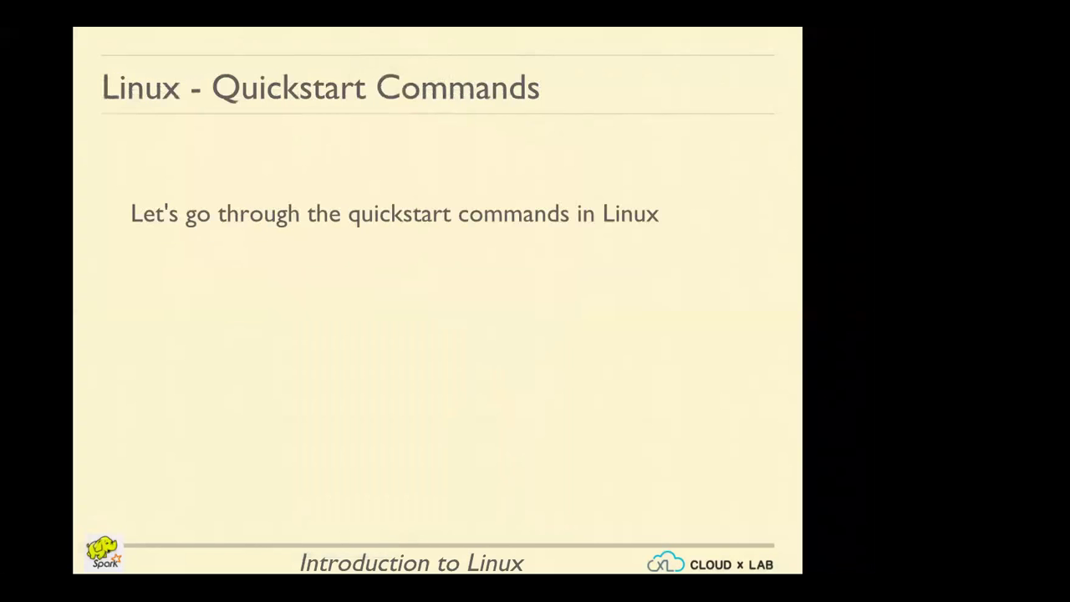
{"action": "key", "text": "Left"}
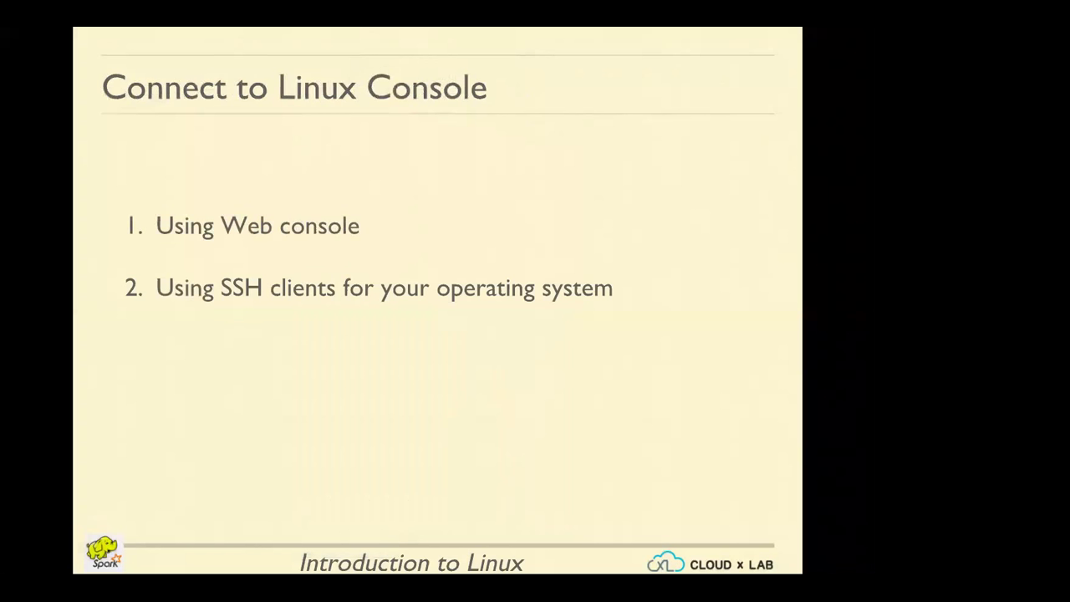
{"action": "key", "text": "Right"}
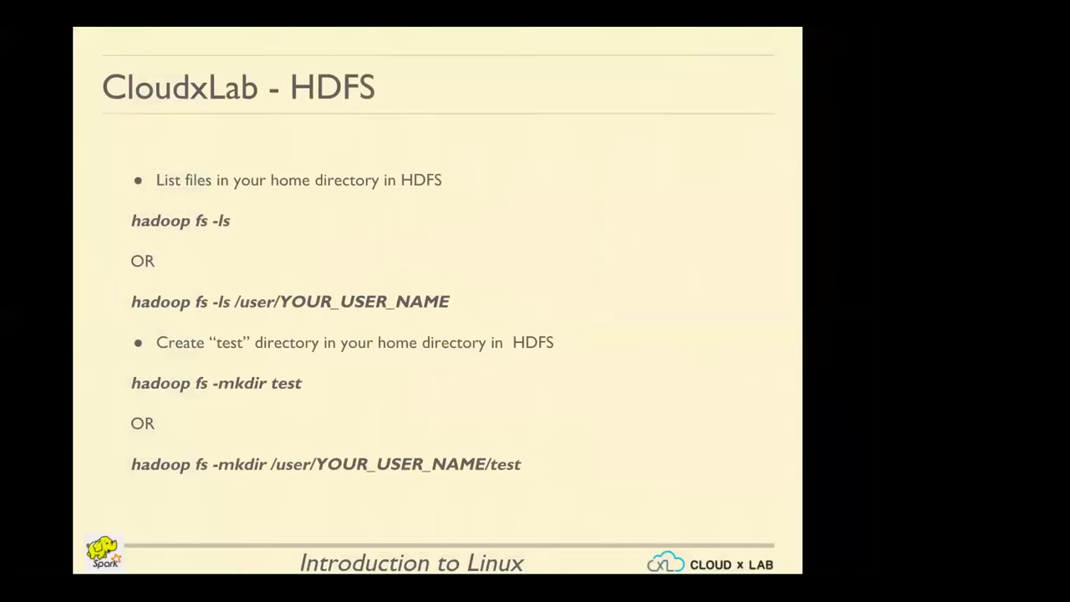
{"action": "key", "text": "Escape"}
Show slide 9 with the word 'whoami' highlighted, then bring up the CloudxLab console tab
{"action": "left_click", "coordinate": [101, 461]}
{"action": "left_click", "coordinate": [106, 506]}
{"action": "scroll", "coordinate": [108, 502], "scroll_direction": "down", "scroll_amount": 3}
{"action": "left_click", "coordinate": [108, 445]}
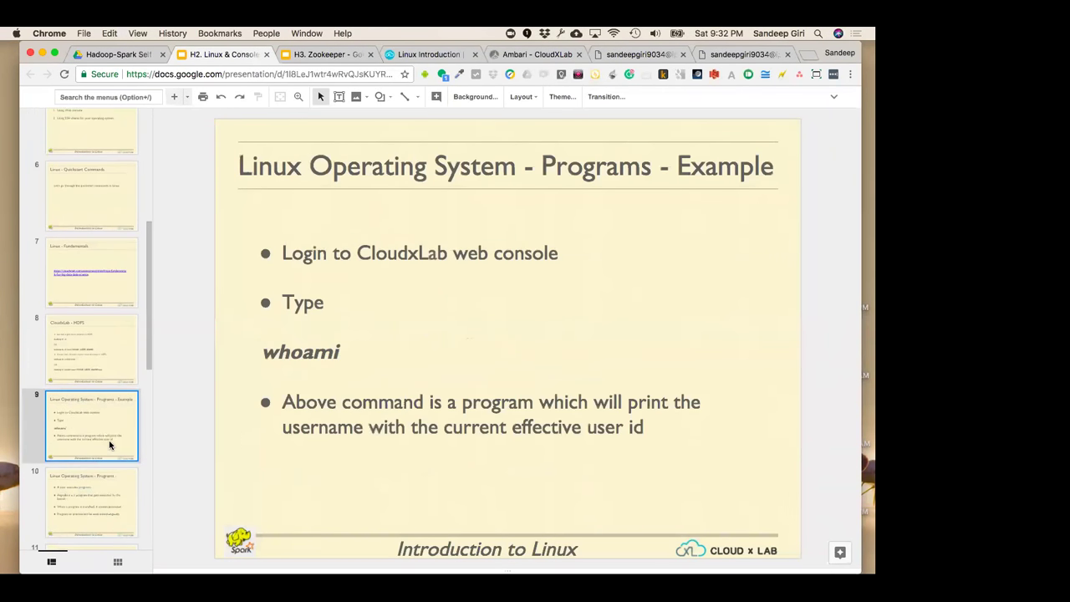
{"action": "left_click", "coordinate": [318, 426]}
{"action": "left_click", "coordinate": [231, 456]}
{"action": "double_click", "coordinate": [315, 349]}
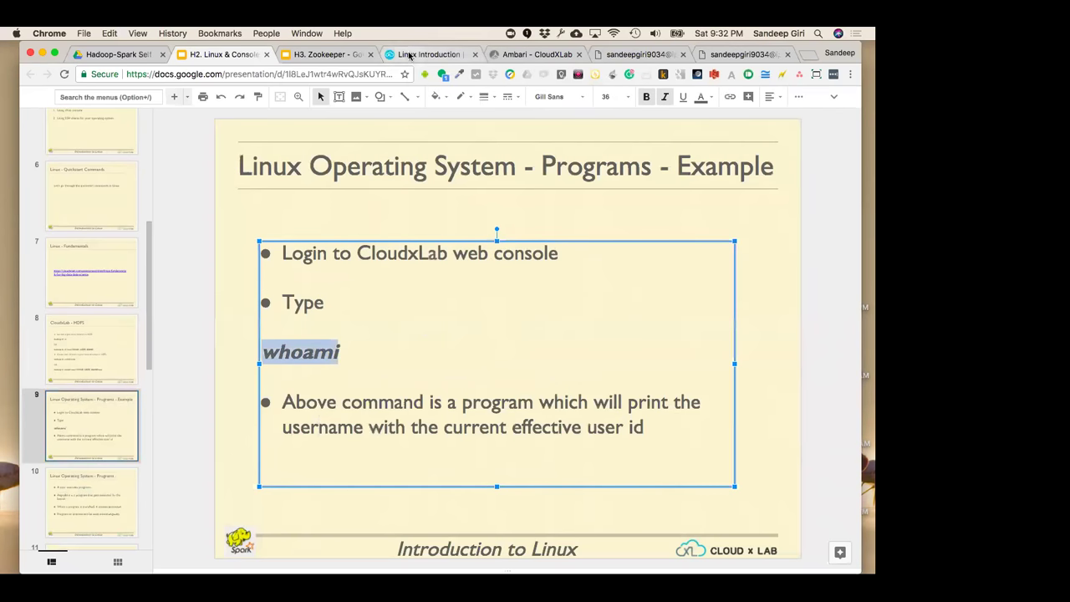
{"action": "left_click", "coordinate": [635, 54]}
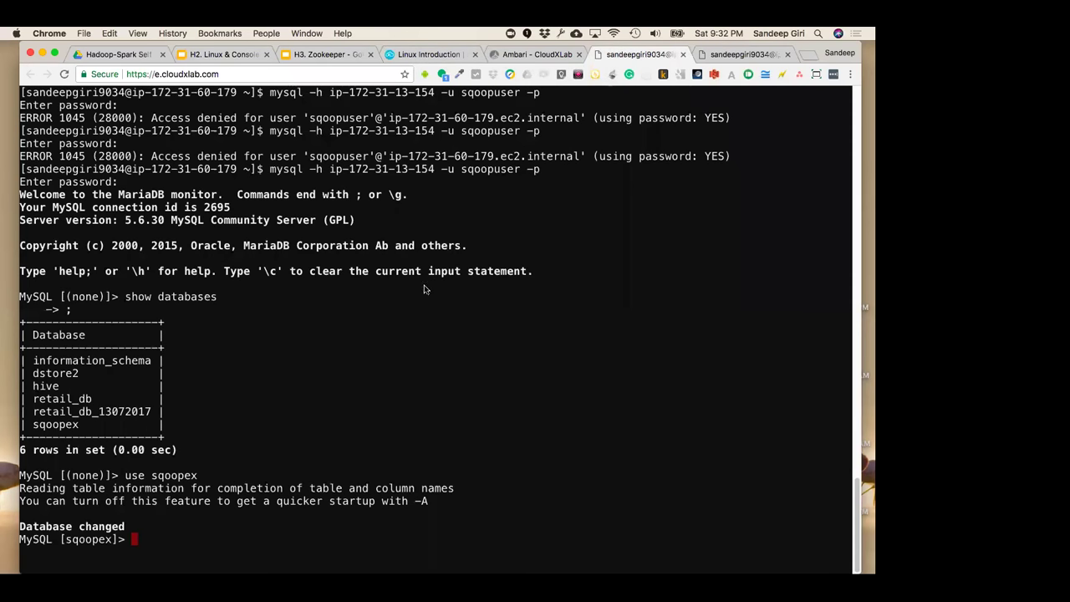
Exit MySQL, clear the terminal and run whoami
{"action": "key", "text": "ctrl+d"}
{"action": "key", "text": "ctrl+l"}
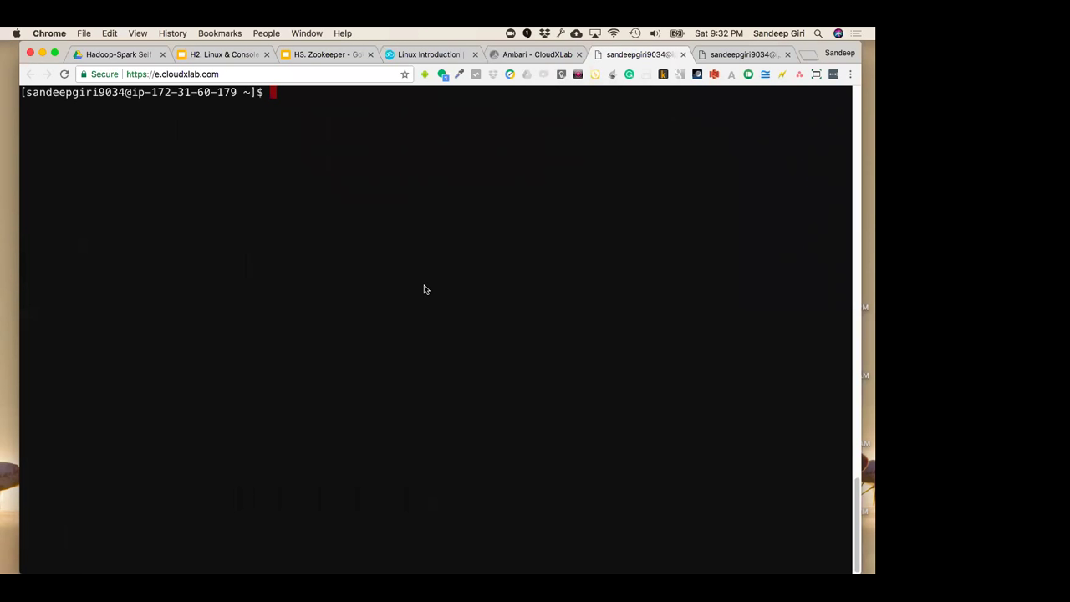
{"action": "type", "text": "whoami"}
{"action": "key", "text": "Return"}
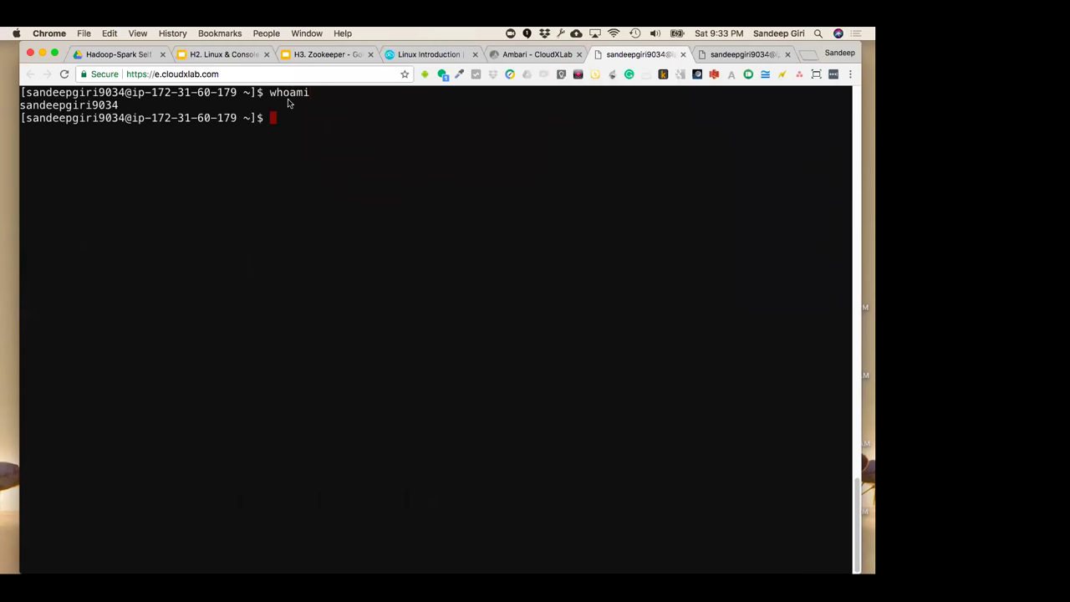
{"action": "double_click", "coordinate": [289, 92]}
{"action": "double_click", "coordinate": [71, 106]}
{"action": "left_click", "coordinate": [273, 158]}
{"action": "left_click_drag", "start_coordinate": [260, 118], "coordinate": [23, 118]}
{"action": "left_click", "coordinate": [23, 121]}
{"action": "left_click_drag", "start_coordinate": [125, 117], "coordinate": [23, 118]}
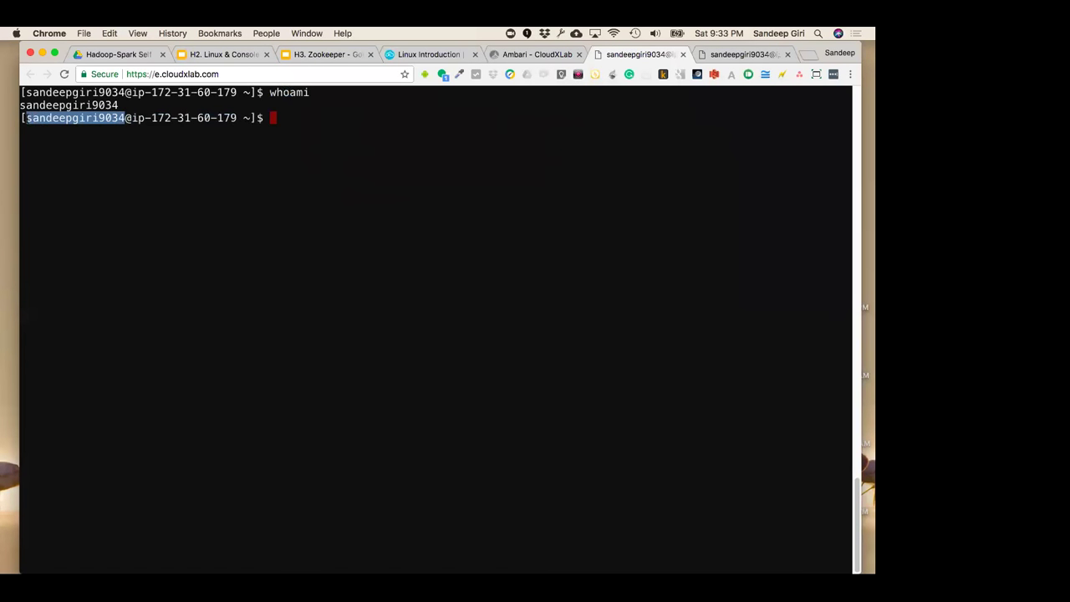
{"action": "left_click", "coordinate": [102, 160]}
{"action": "left_click_drag", "start_coordinate": [129, 118], "coordinate": [237, 118]}
{"action": "left_click", "coordinate": [247, 178]}
{"action": "double_click", "coordinate": [246, 117]}
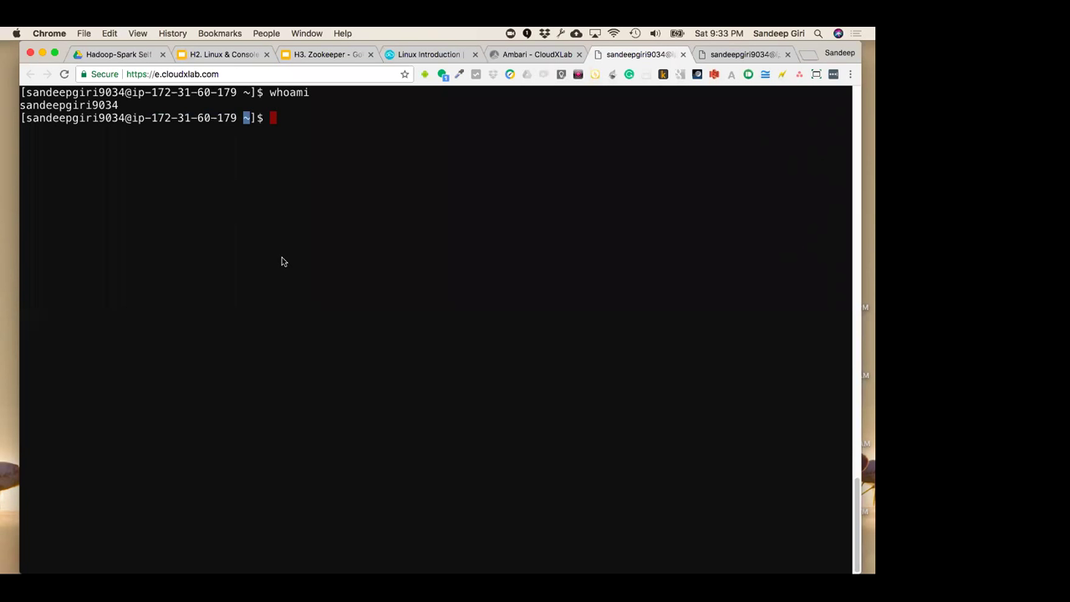
Type cd /tmp, then trim it down to cd /
{"action": "type", "text": "cd /tmp"}
{"action": "left_click_drag", "start_coordinate": [296, 118], "coordinate": [318, 119]}
{"action": "key", "text": "BackSpace"}
{"action": "key", "text": "BackSpace"}
{"action": "key", "text": "BackSpace"}
Change to the root directory, confirm it with pwd, and run whoami again
{"action": "key", "text": "Return"}
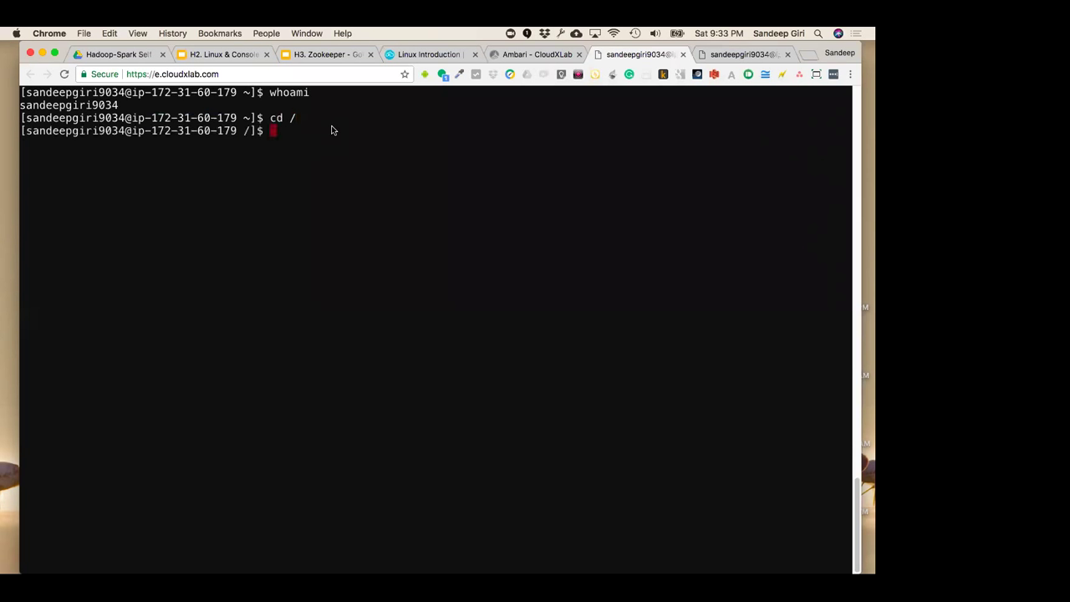
{"action": "type", "text": "pwd"}
{"action": "key", "text": "Return"}
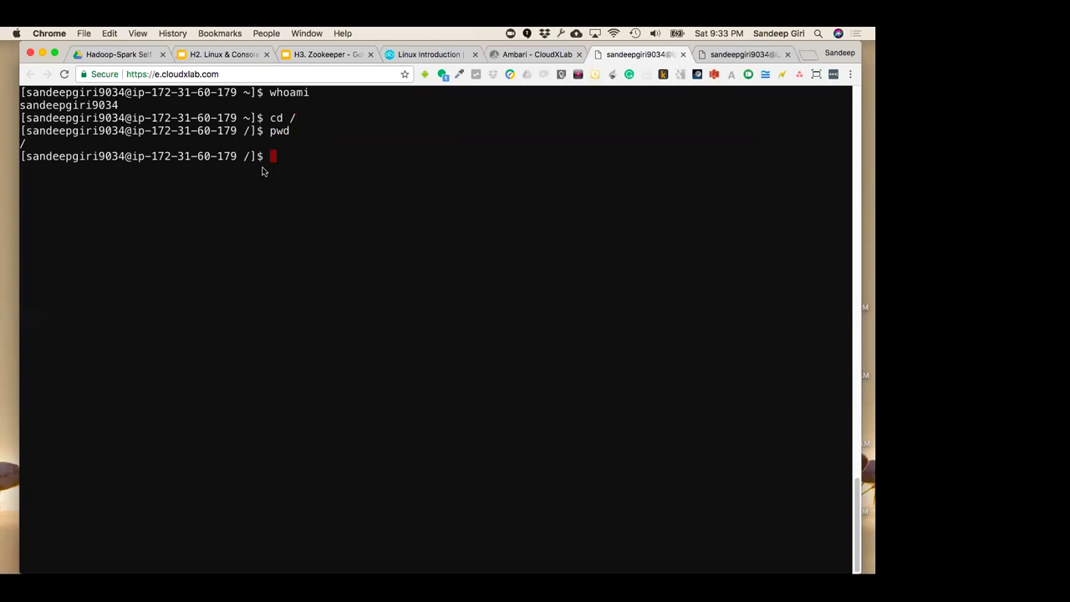
{"action": "type", "text": "whoami"}
{"action": "key", "text": "Return"}
{"action": "double_click", "coordinate": [68, 169]}
{"action": "left_click", "coordinate": [259, 183]}
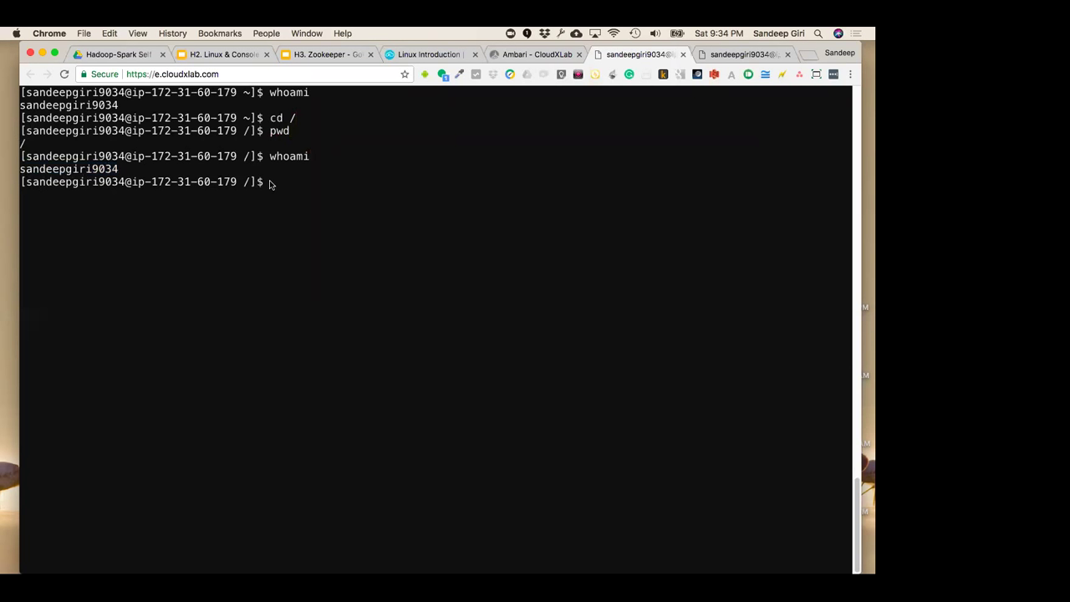
List the root directory with ls, then with ls -l for a long listing
{"action": "type", "text": "ls"}
{"action": "key", "text": "Return"}
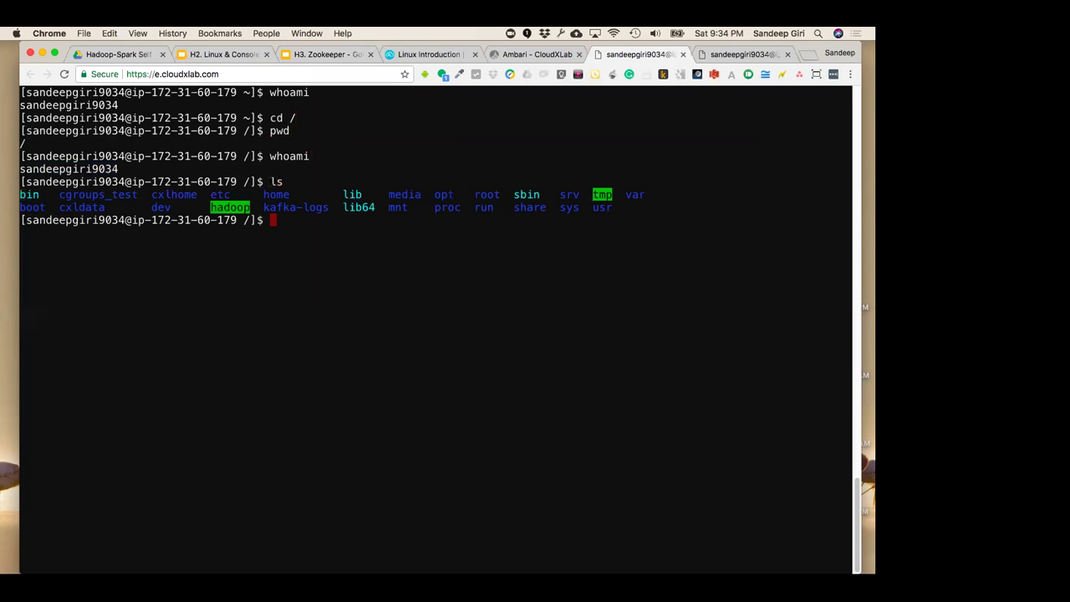
{"action": "type", "text": "ls -"}
{"action": "key", "text": "BackSpace"}
{"action": "key", "text": "BackSpace"}
{"action": "type", "text": "-l"}
{"action": "left_click_drag", "start_coordinate": [289, 220], "coordinate": [306, 220]}
{"action": "left_click", "coordinate": [294, 220]}
{"action": "left_click_drag", "start_coordinate": [294, 219], "coordinate": [307, 220]}
{"action": "key", "text": "Return"}
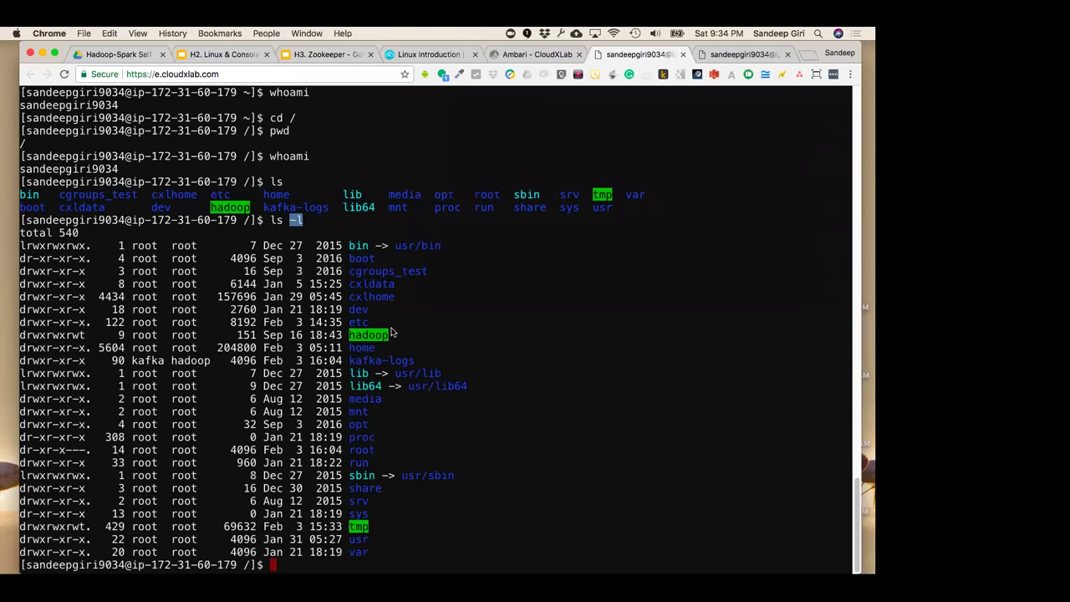
Point out the permission strings and root owner and group in the long listing
{"action": "left_click_drag", "start_coordinate": [20, 246], "coordinate": [92, 246]}
{"action": "left_click", "coordinate": [91, 245]}
{"action": "double_click", "coordinate": [145, 246]}
{"action": "left_click", "coordinate": [186, 246]}
{"action": "double_click", "coordinate": [144, 246]}
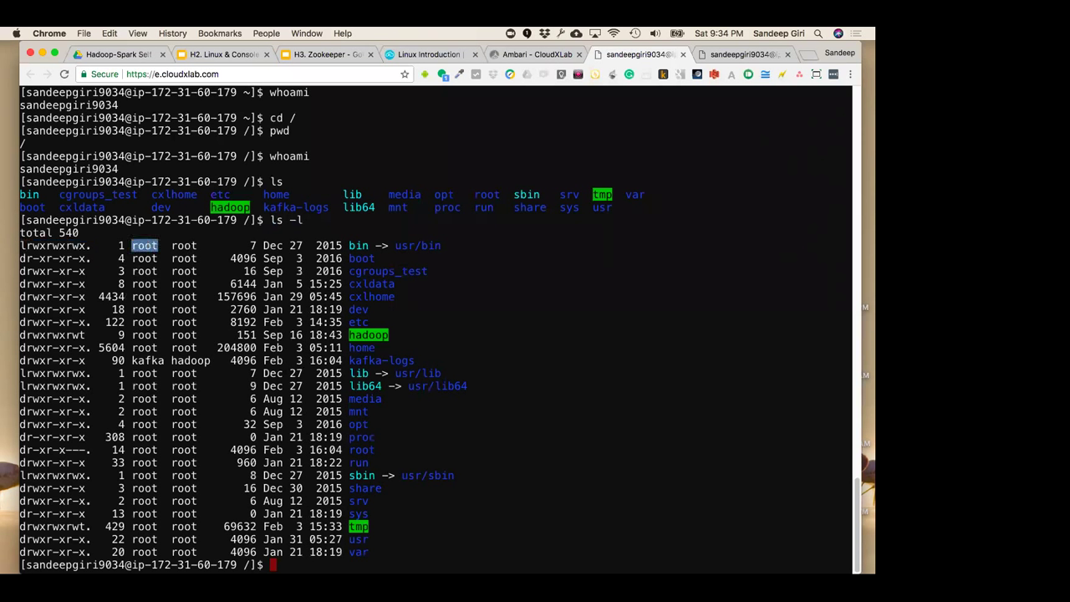
{"action": "double_click", "coordinate": [184, 246]}
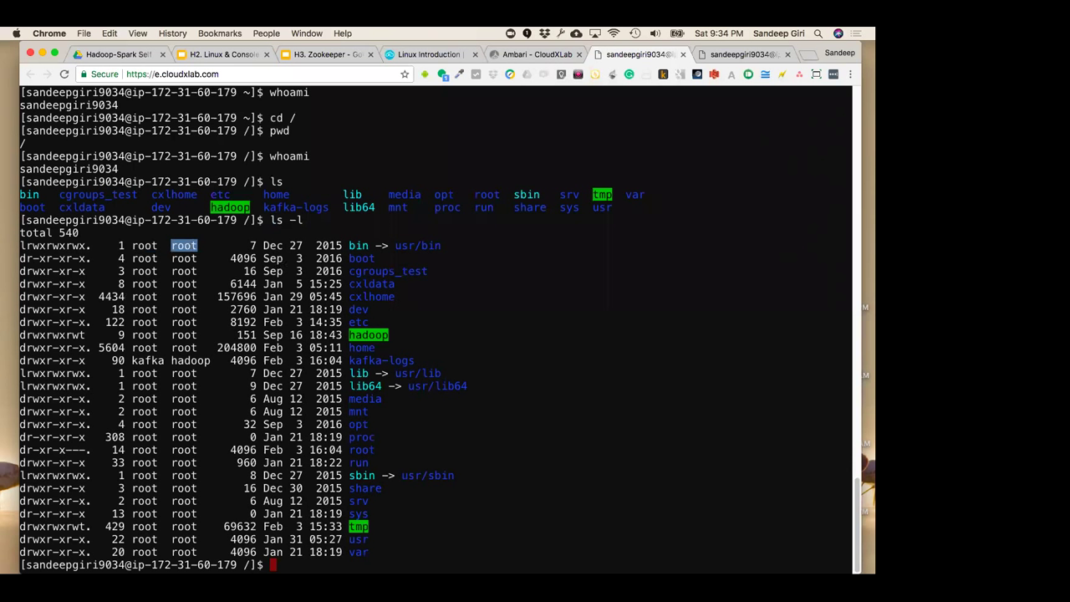
{"action": "left_click_drag", "start_coordinate": [92, 322], "coordinate": [19, 322]}
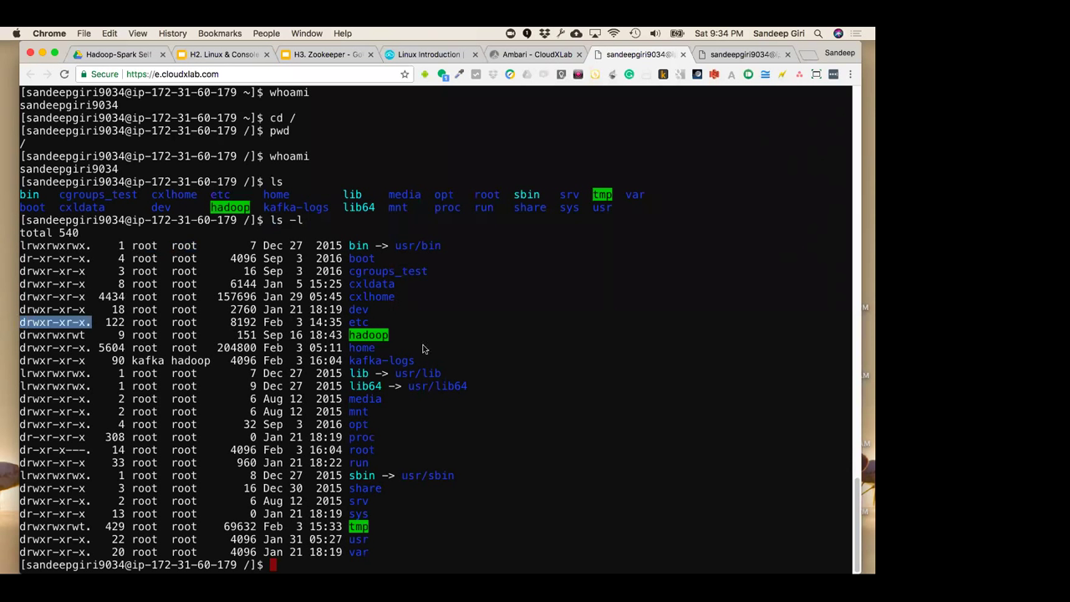
Run pwd, cd / and ls -l again to re-list the root directory (total 540)
{"action": "type", "text": "pwd"}
{"action": "key", "text": "Return"}
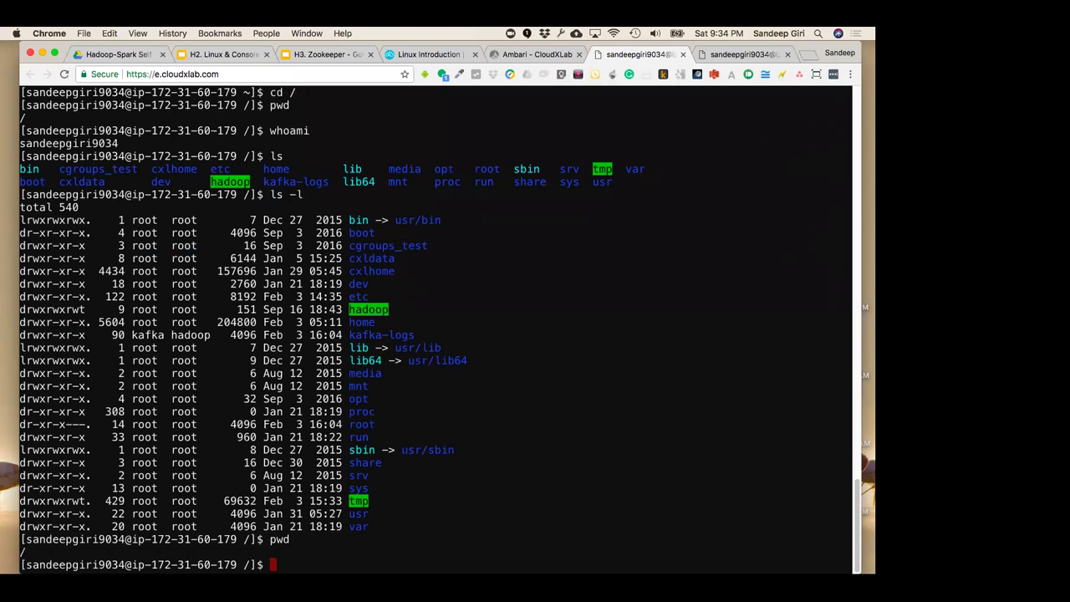
{"action": "type", "text": "cd"}
{"action": "key", "text": "BackSpace"}
{"action": "key", "text": "BackSpace"}
{"action": "key", "text": "BackSpace"}
{"action": "type", "text": "cd /"}
{"action": "key", "text": "Return"}
{"action": "type", "text": "ls -l"}
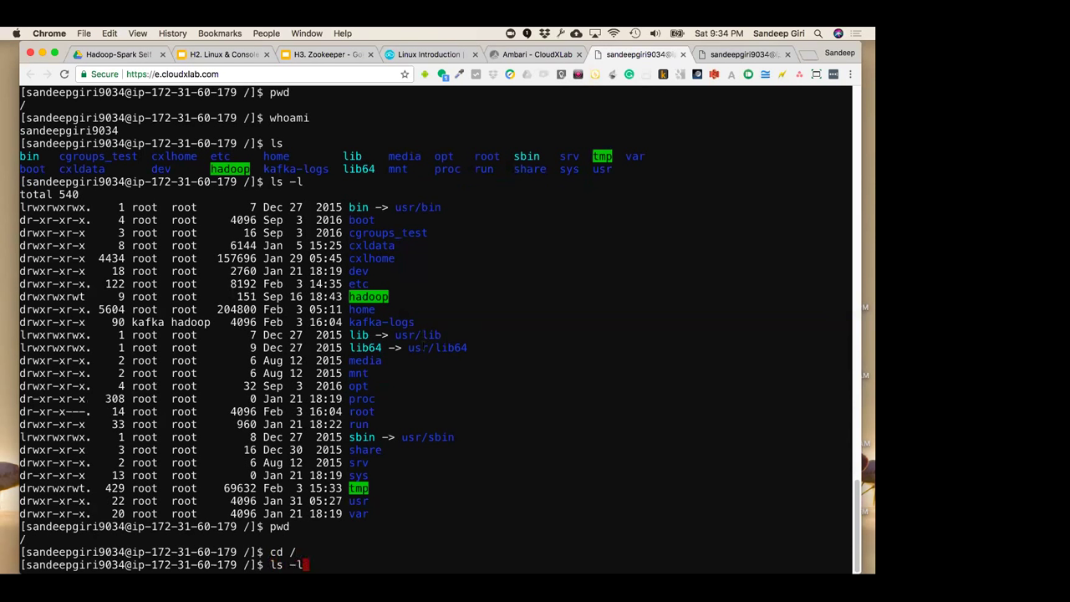
{"action": "key", "text": "Return"}
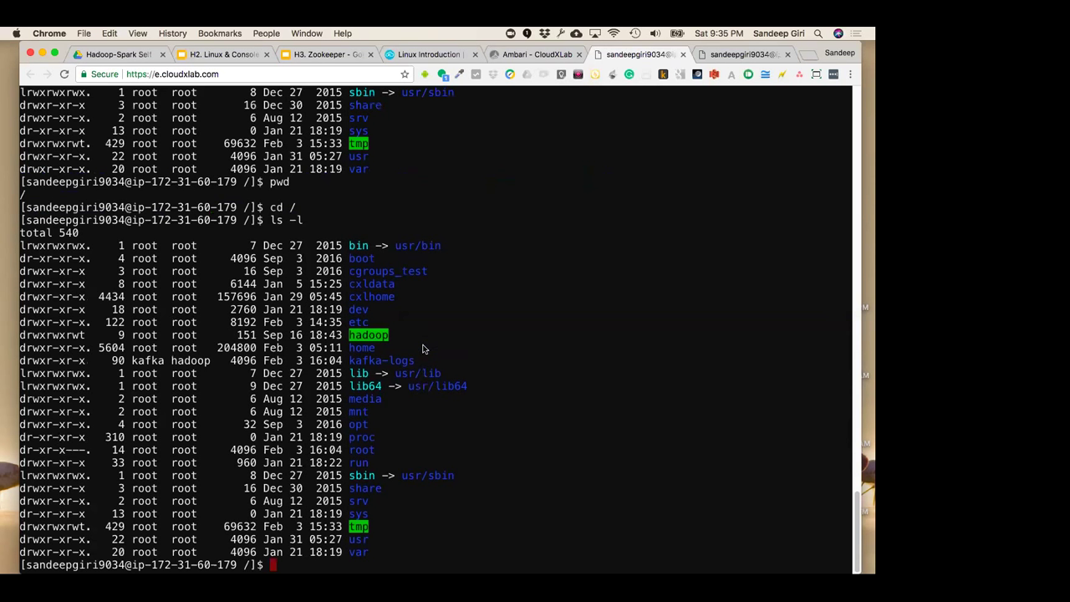
{"action": "left_click_drag", "start_coordinate": [270, 207], "coordinate": [315, 207]}
Run ls and which ls, then copy the reported /bin/ls path
{"action": "type", "text": "l"}
{"action": "key", "text": "Return"}
{"action": "type", "text": "ls"}
{"action": "key", "text": "Return"}
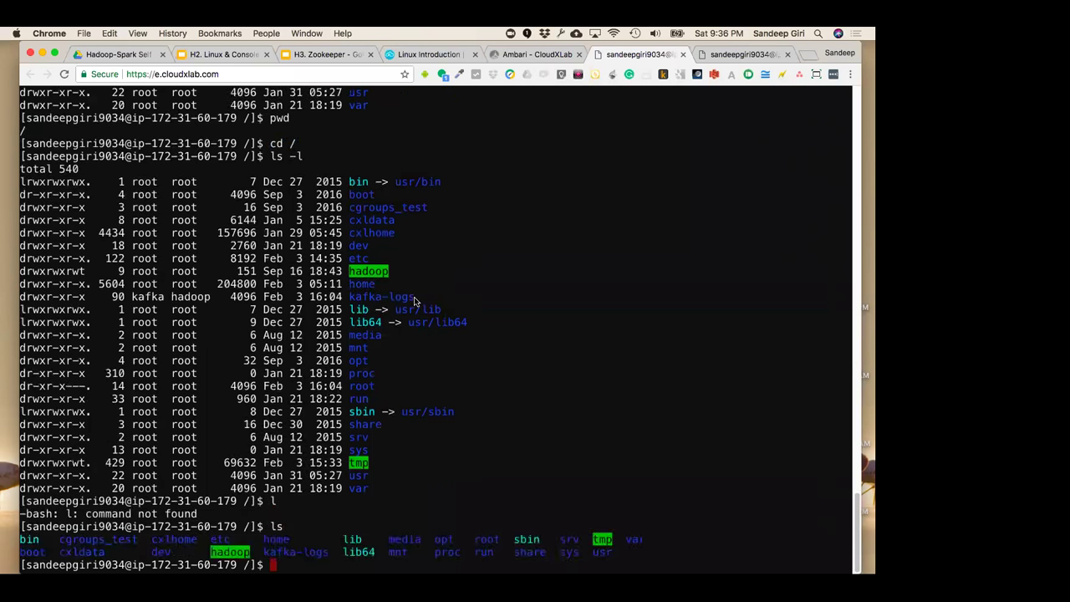
{"action": "type", "text": "which ls"}
{"action": "key", "text": "Return"}
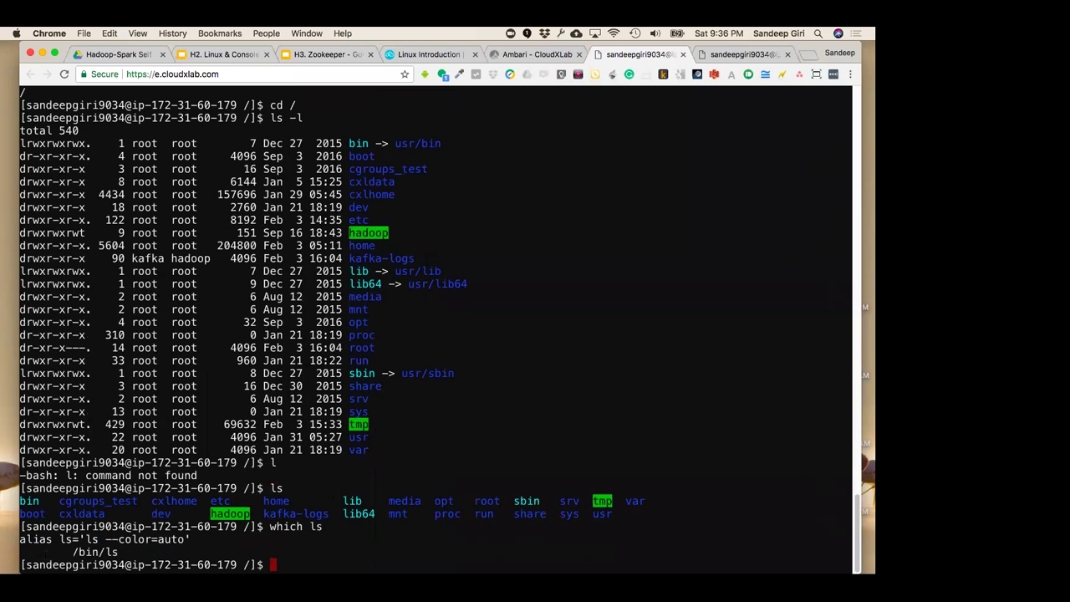
{"action": "left_click_drag", "start_coordinate": [72, 552], "coordinate": [121, 552]}
{"action": "key", "text": "super+c"}
Move into /bin with cd / and cd bin, highlighting bin in the path
{"action": "type", "text": "cd /"}
{"action": "key", "text": "Return"}
{"action": "type", "text": "cd "}
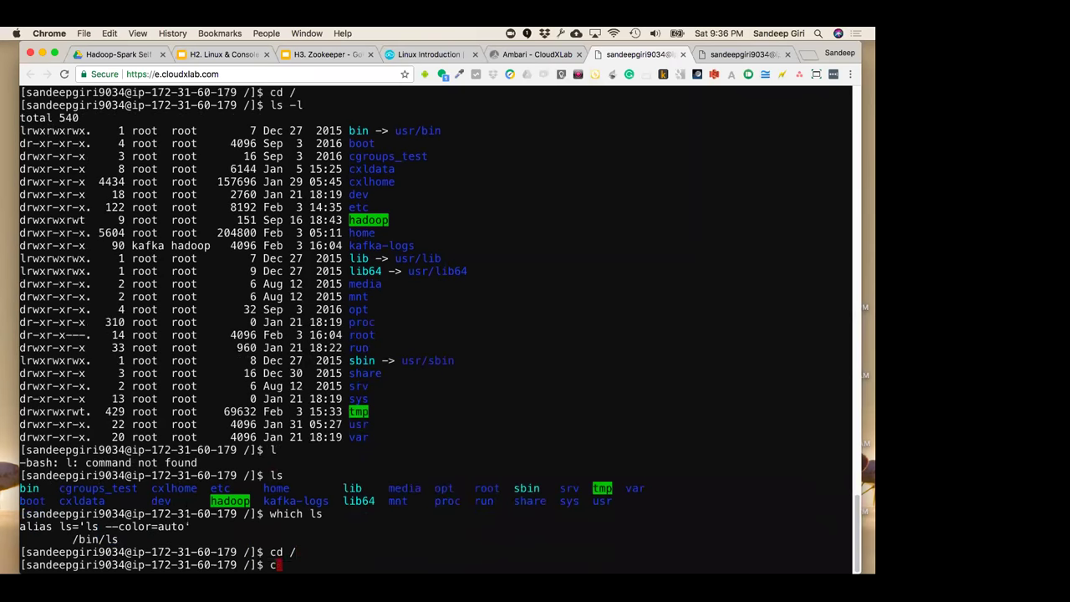
{"action": "type", "text": "bin"}
{"action": "key", "text": "Return"}
{"action": "left_click_drag", "start_coordinate": [79, 526], "coordinate": [98, 527]}
{"action": "left_click_drag", "start_coordinate": [269, 539], "coordinate": [297, 540]}
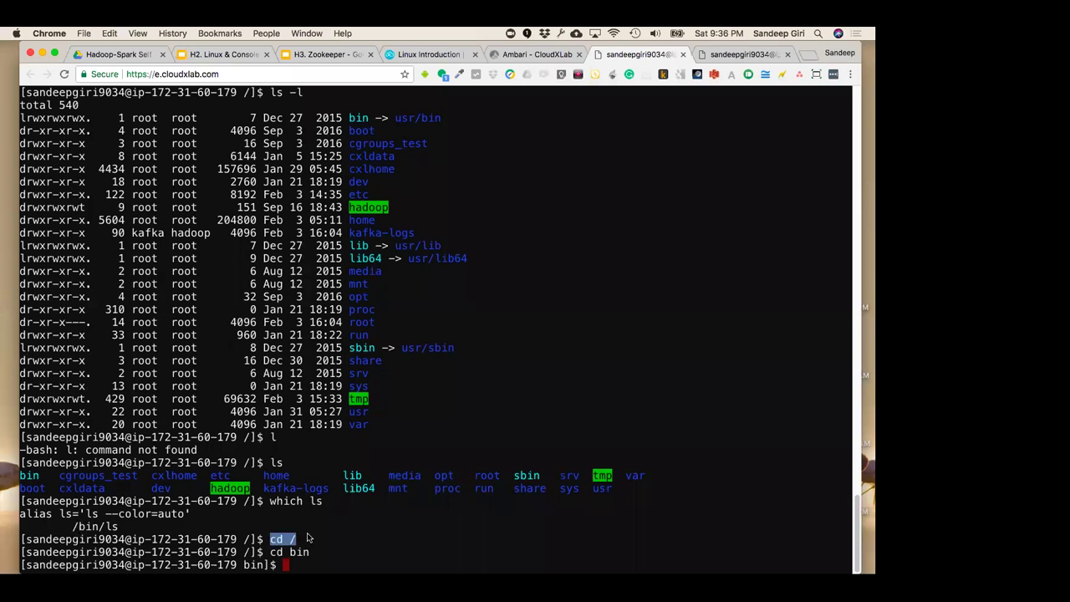
{"action": "left_click", "coordinate": [77, 525]}
Long-list the programs in /bin with ls -l
{"action": "left_click_drag", "start_coordinate": [76, 527], "coordinate": [99, 527]}
{"action": "left_click", "coordinate": [98, 527]}
{"action": "type", "text": "ls -l"}
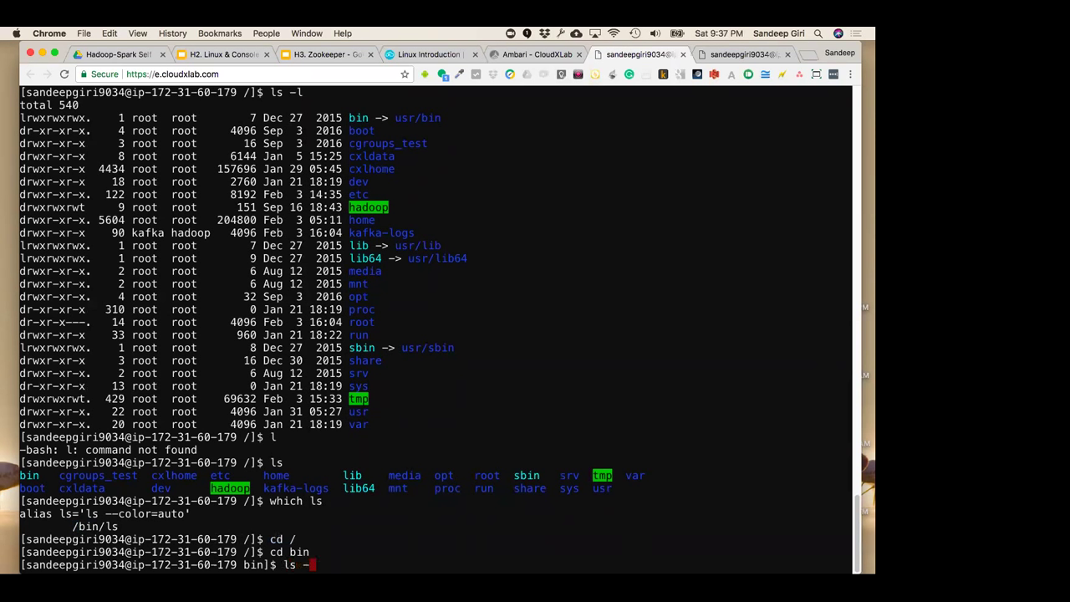
{"action": "key", "text": "Return"}
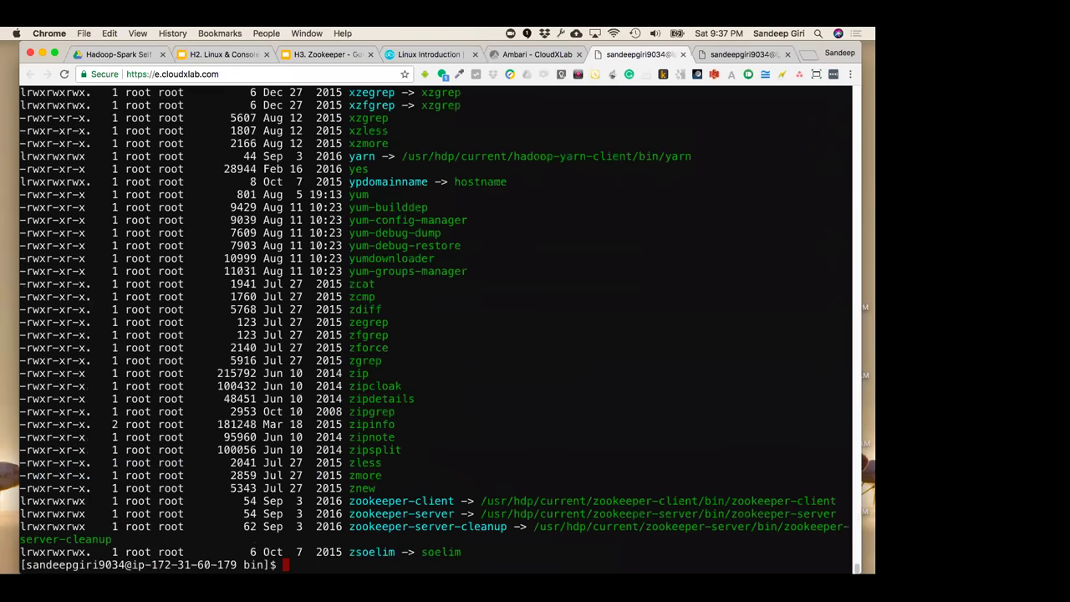
Highlight the whoami, wget and unzip entries in the listing, then scroll back to the prompt
{"action": "scroll", "coordinate": [435, 326], "scroll_direction": "up", "scroll_amount": 10}
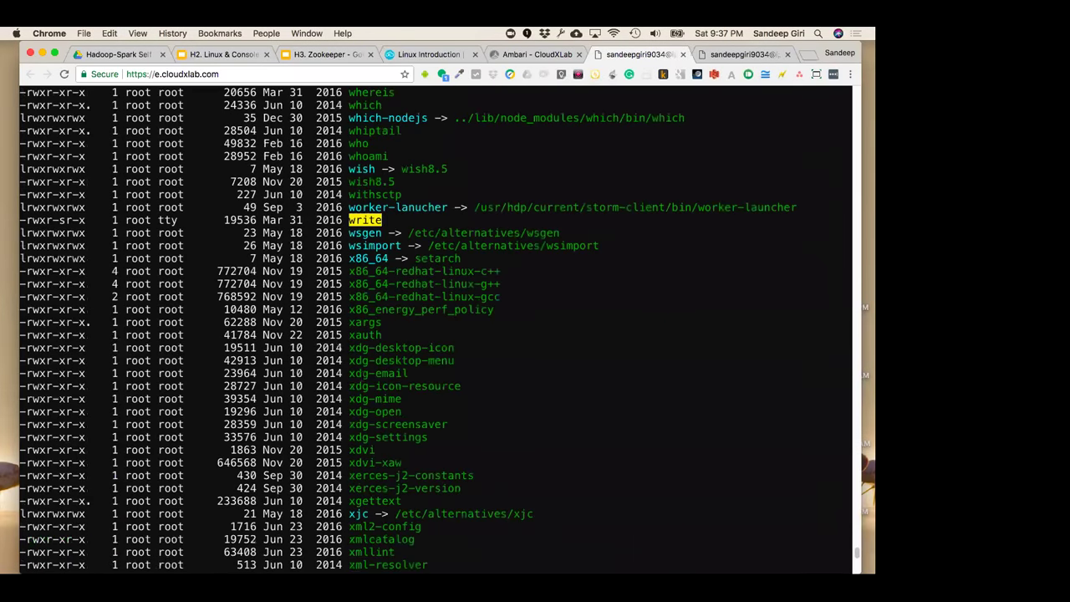
{"action": "scroll", "coordinate": [435, 326], "scroll_direction": "up", "scroll_amount": 10}
{"action": "scroll", "coordinate": [435, 326], "scroll_direction": "down", "scroll_amount": 10}
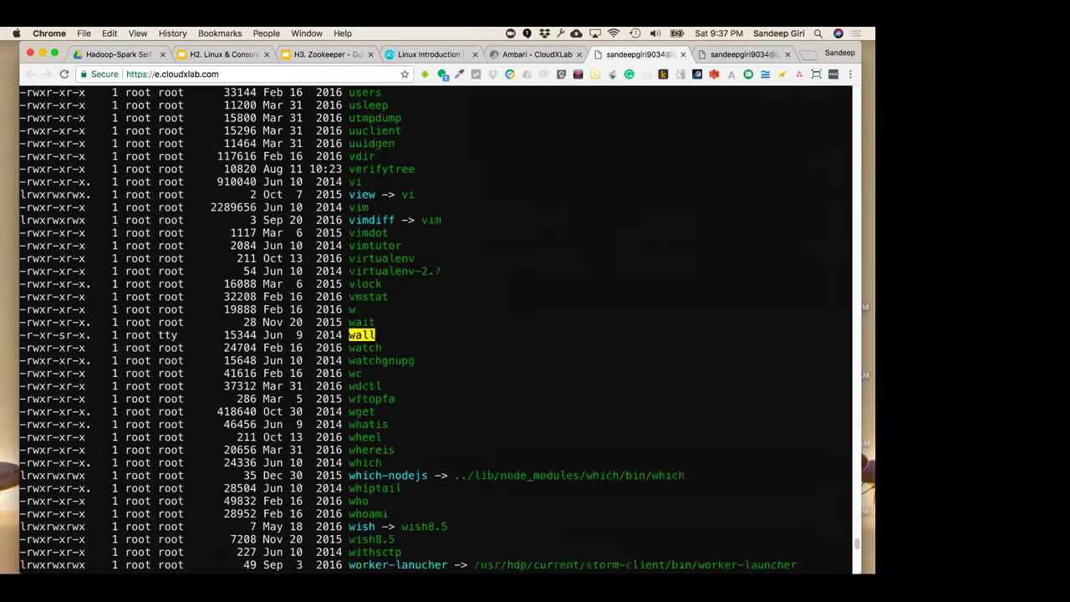
{"action": "double_click", "coordinate": [368, 373]}
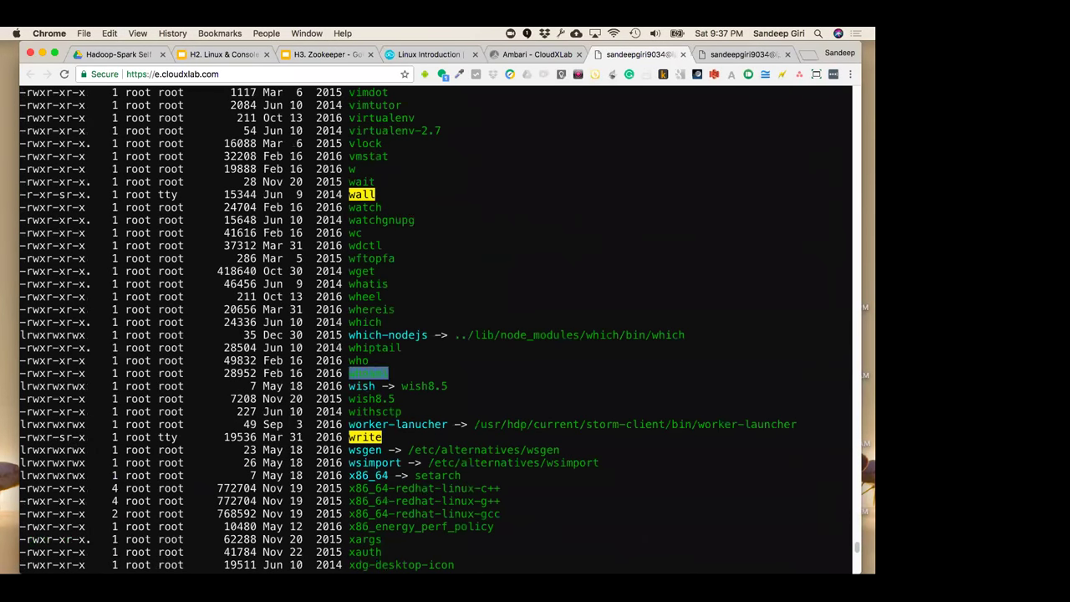
{"action": "scroll", "coordinate": [384, 414], "scroll_direction": "up", "scroll_amount": 4}
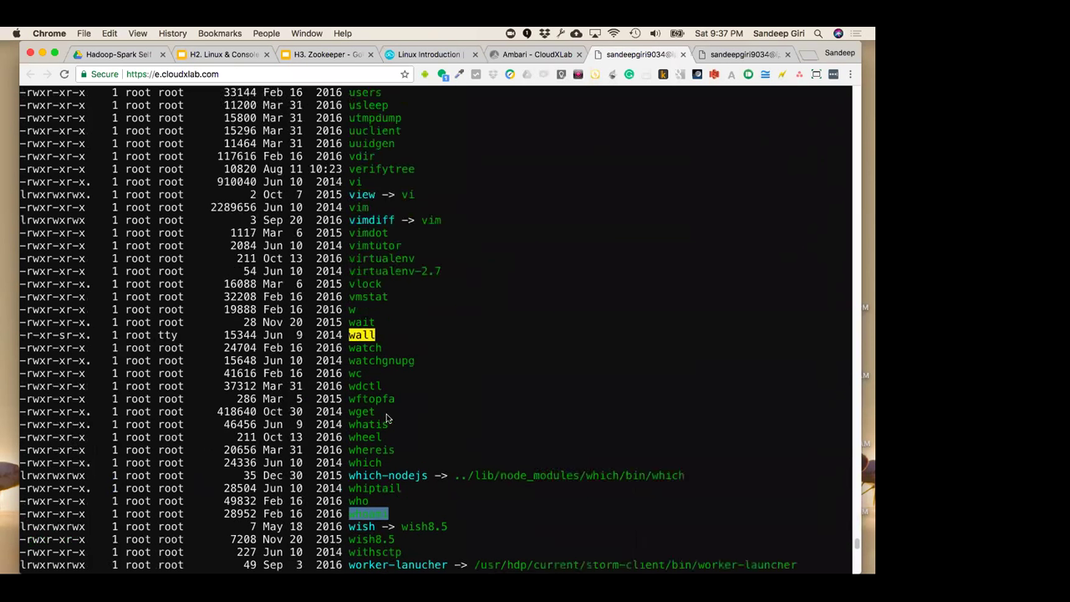
{"action": "double_click", "coordinate": [368, 411]}
{"action": "scroll", "coordinate": [385, 390], "scroll_direction": "up", "scroll_amount": 8}
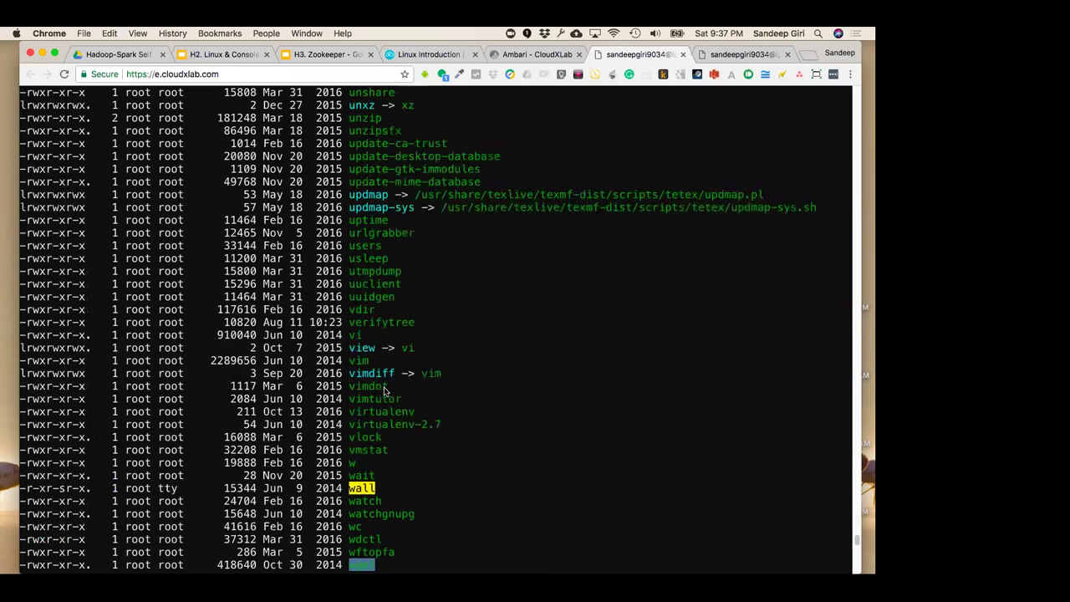
{"action": "double_click", "coordinate": [364, 258]}
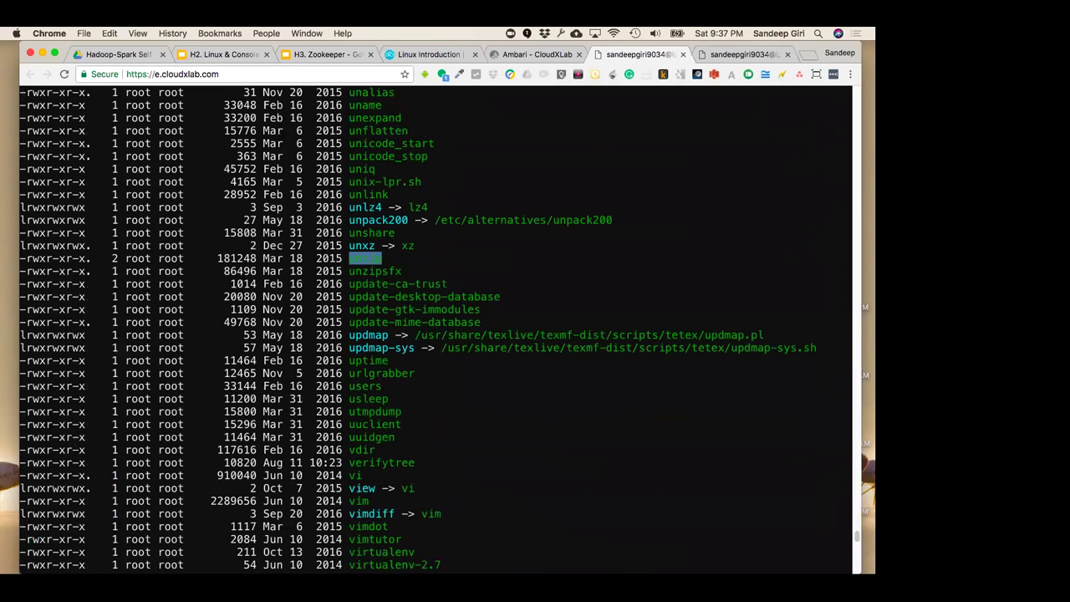
{"action": "scroll", "coordinate": [376, 380], "scroll_direction": "up", "scroll_amount": 10}
{"action": "scroll", "coordinate": [376, 381], "scroll_direction": "down", "scroll_amount": 20}
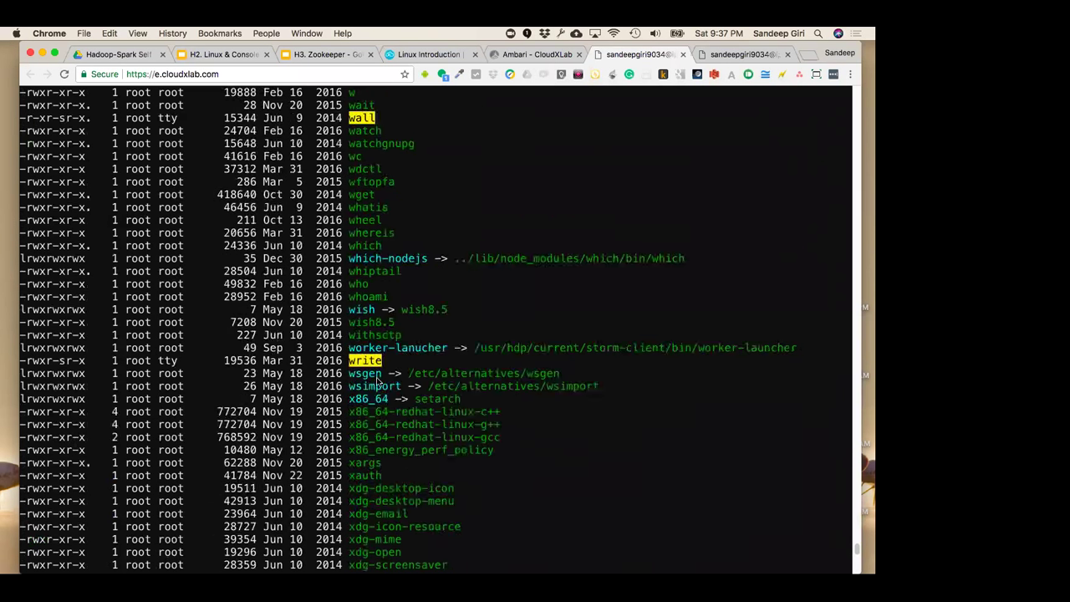
Print the working directory with pwd and list its contents in long format with ls -l
{"action": "type", "text": "pwd"}
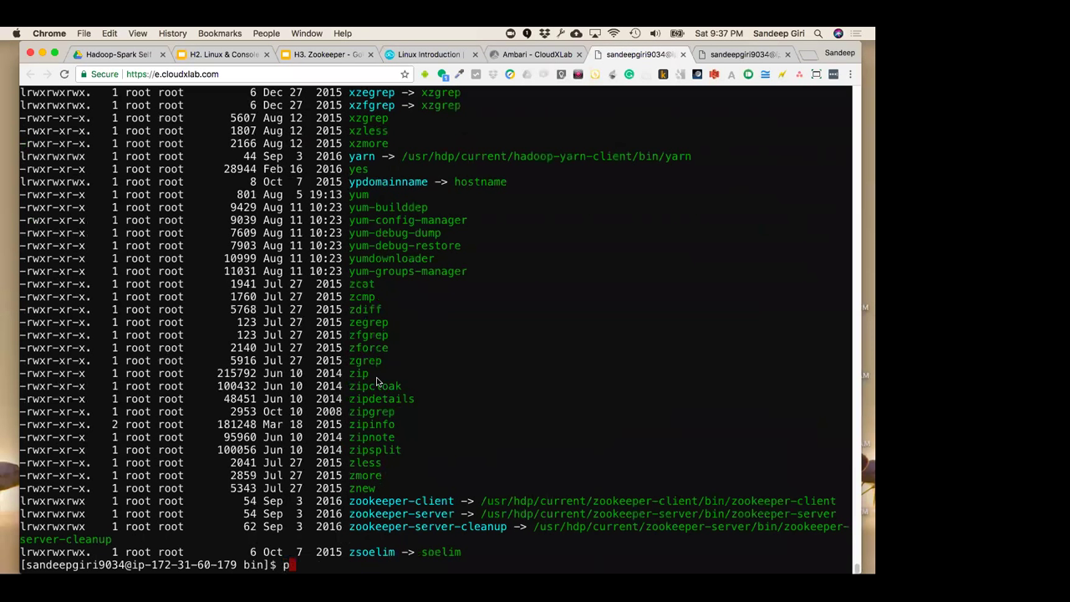
{"action": "key", "text": "Return"}
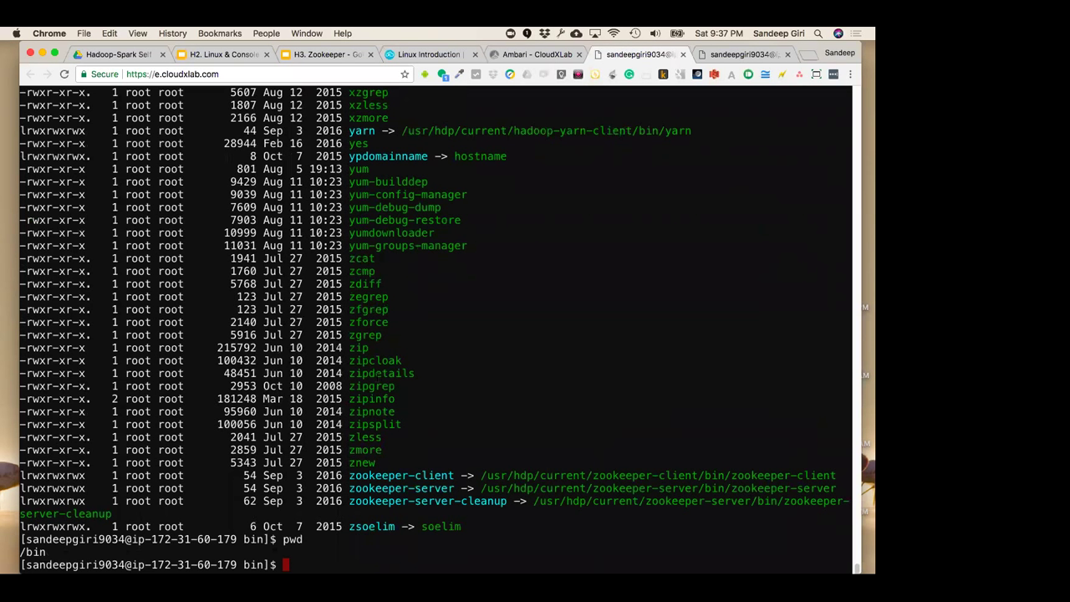
{"action": "type", "text": "ls"}
{"action": "key", "text": "BackSpace"}
{"action": "key", "text": "BackSpace"}
{"action": "type", "text": "ls -l"}
{"action": "key", "text": "Return"}
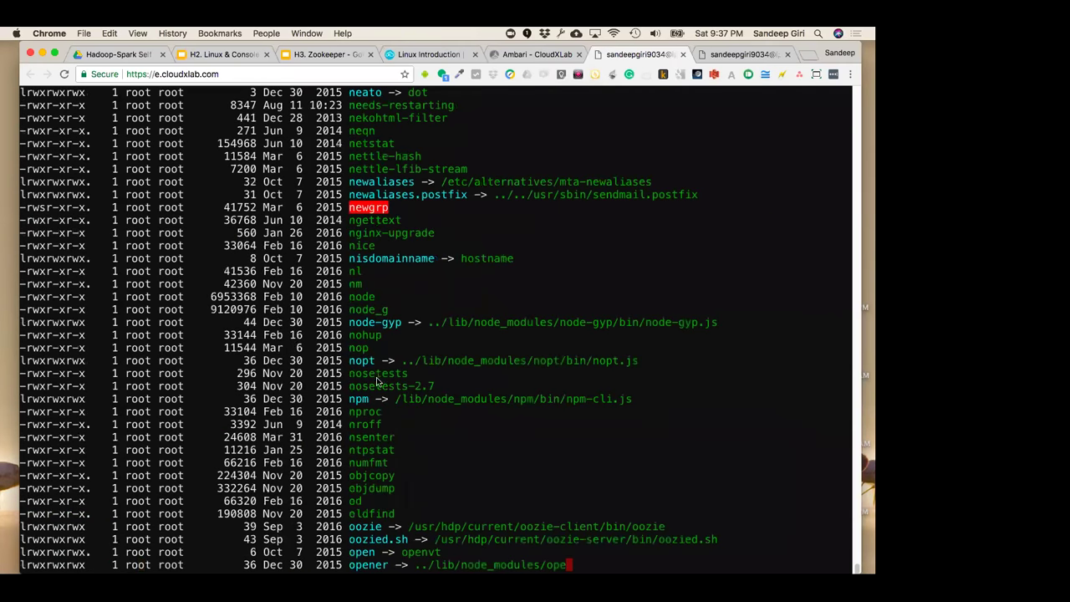
Clear the terminal with Ctrl+L and rerun pwd to confirm the directory is /bin
{"action": "key", "text": "ctrl+l"}
{"action": "type", "text": "pwd"}
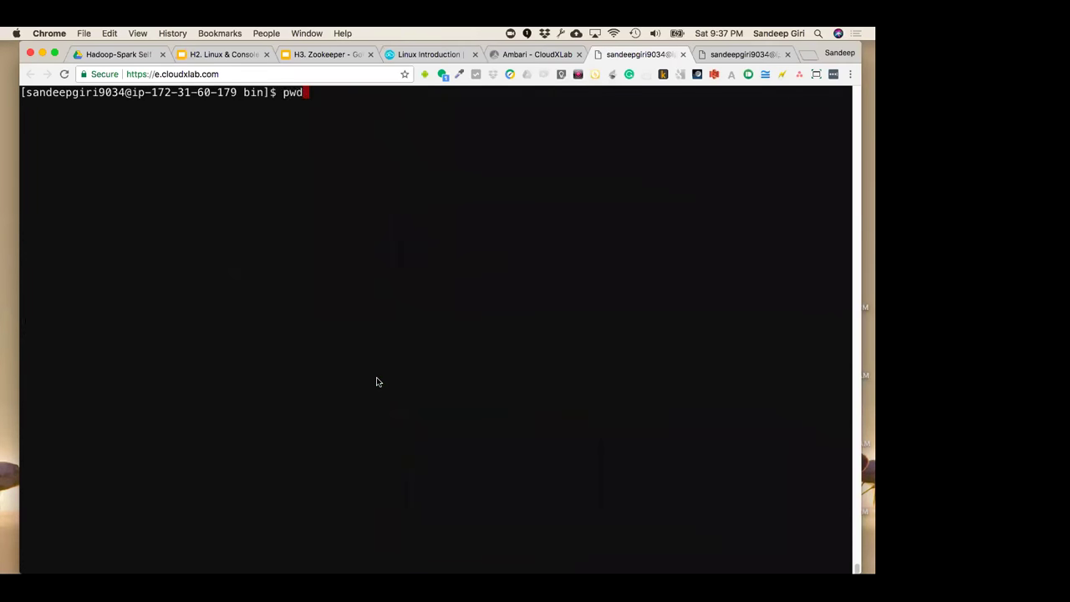
{"action": "key", "text": "Return"}
{"action": "type", "text": "ps"}
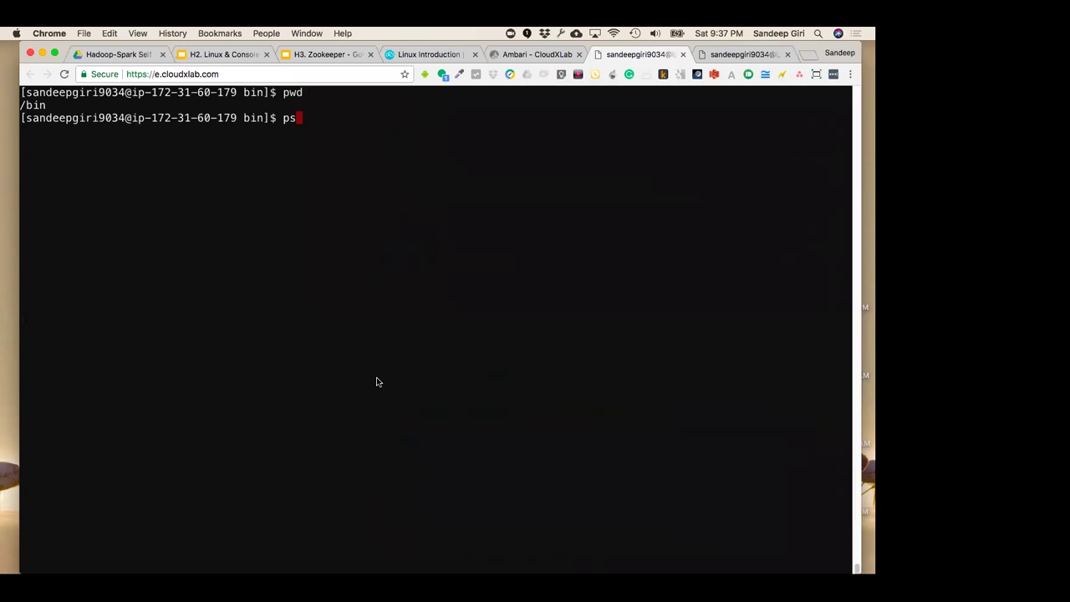
List processes with ps, ps -l and ps aux: short, long and all-users formats
{"action": "key", "text": "Return"}
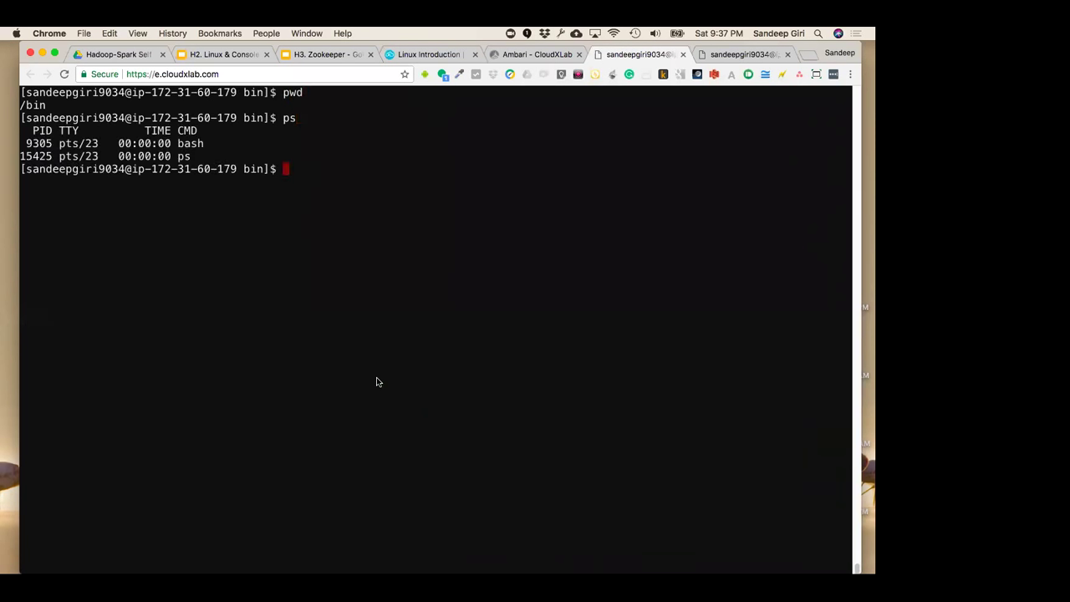
{"action": "type", "text": "ps -l"}
{"action": "key", "text": "Return"}
{"action": "type", "text": "ps "}
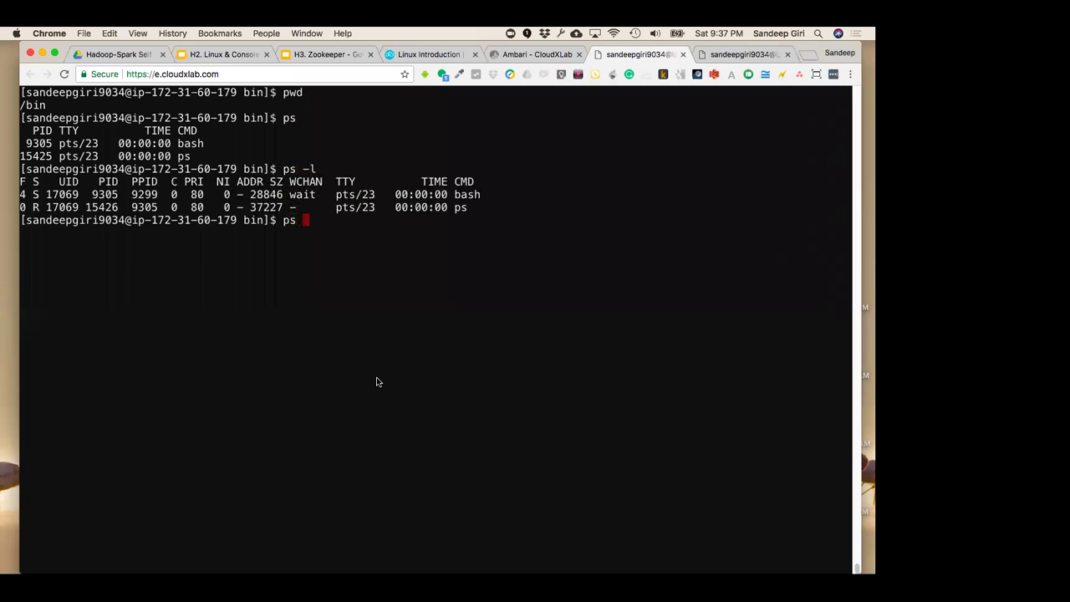
{"action": "type", "text": "auz"}
{"action": "key", "text": "BackSpace"}
{"action": "type", "text": "x"}
{"action": "key", "text": "Return"}
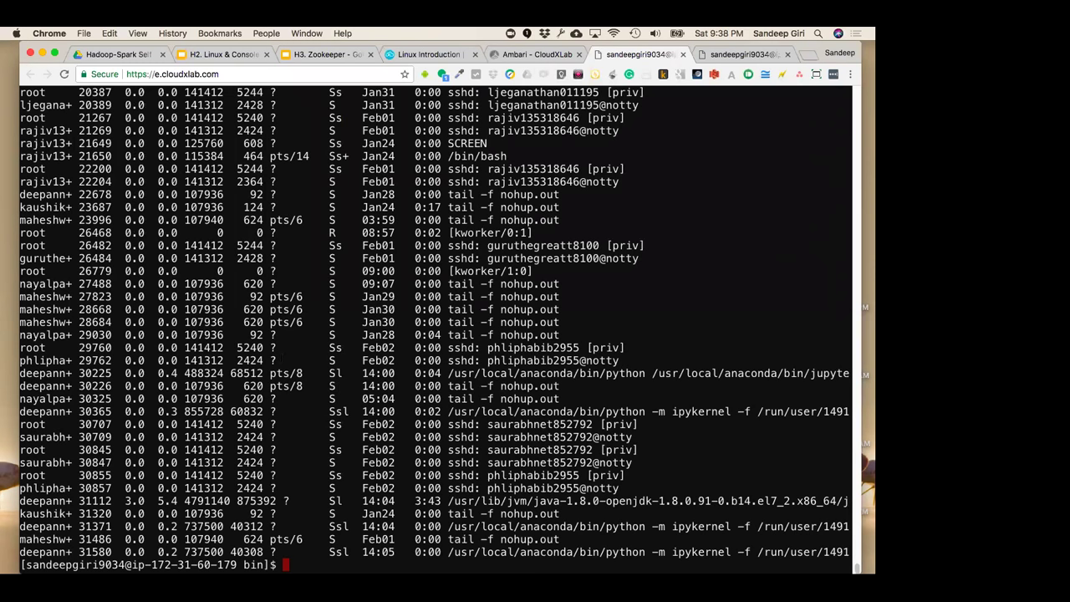
Highlight other users' names and an ssh session's owner in the ps aux output
{"action": "double_click", "coordinate": [54, 436]}
{"action": "left_click", "coordinate": [54, 436]}
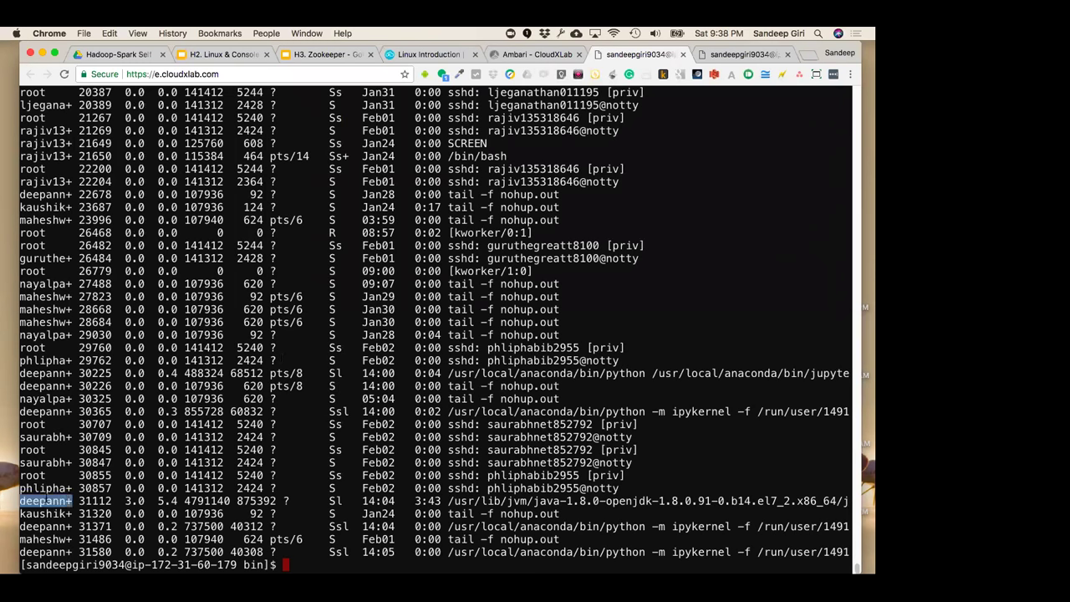
{"action": "double_click", "coordinate": [46, 487]}
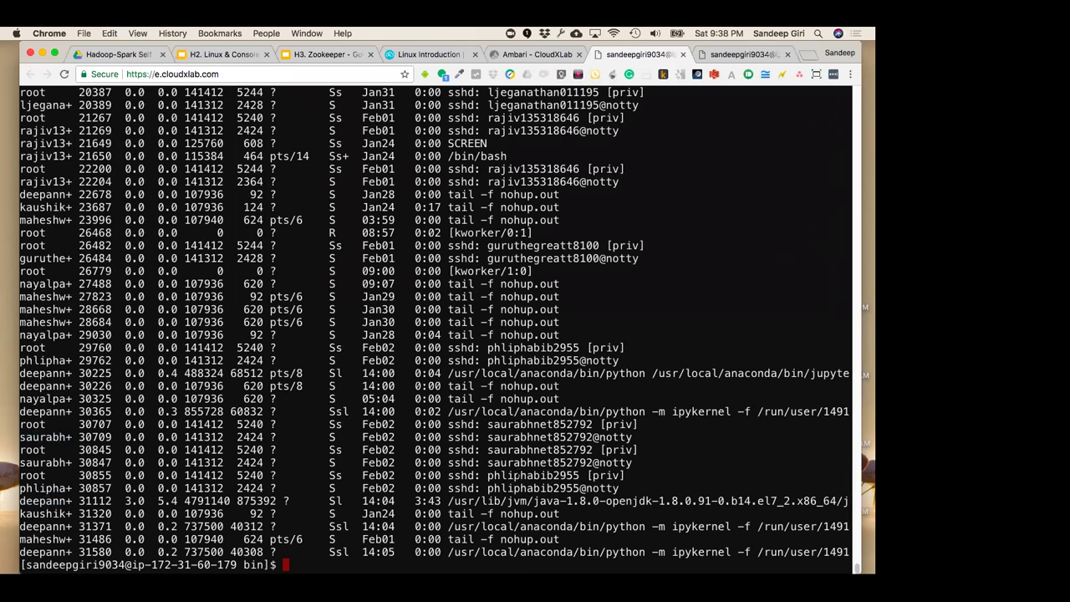
{"action": "double_click", "coordinate": [532, 475]}
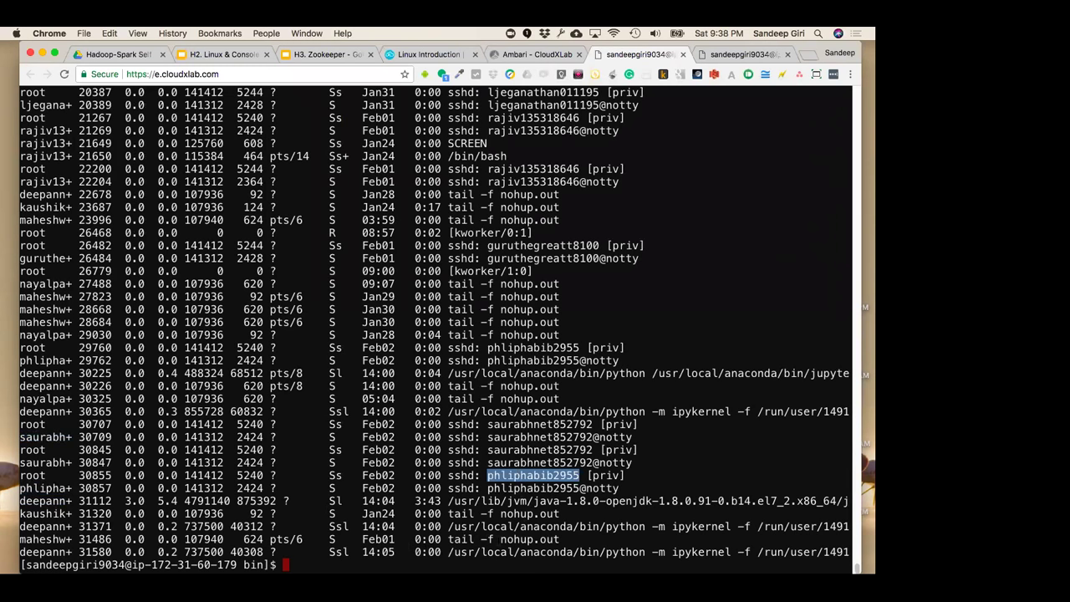
{"action": "double_click", "coordinate": [42, 551]}
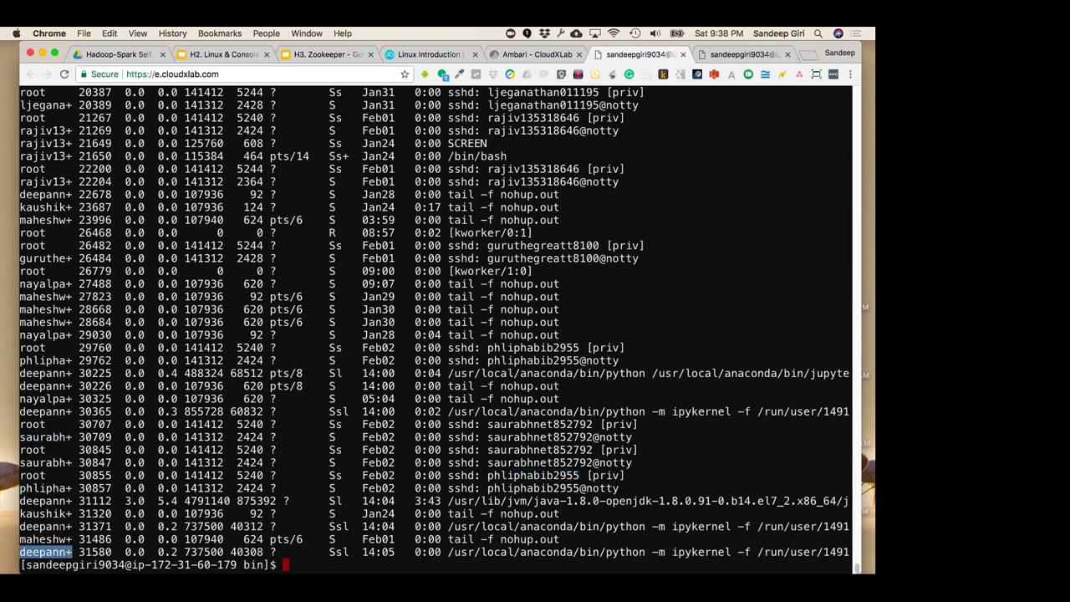
{"action": "scroll", "coordinate": [435, 326], "scroll_direction": "up", "scroll_amount": 3}
{"action": "scroll", "coordinate": [434, 326], "scroll_direction": "down", "scroll_amount": 3}
Show logged-in users and their activity with w and who, highlighting the first user
{"action": "type", "text": "w"}
{"action": "key", "text": "Return"}
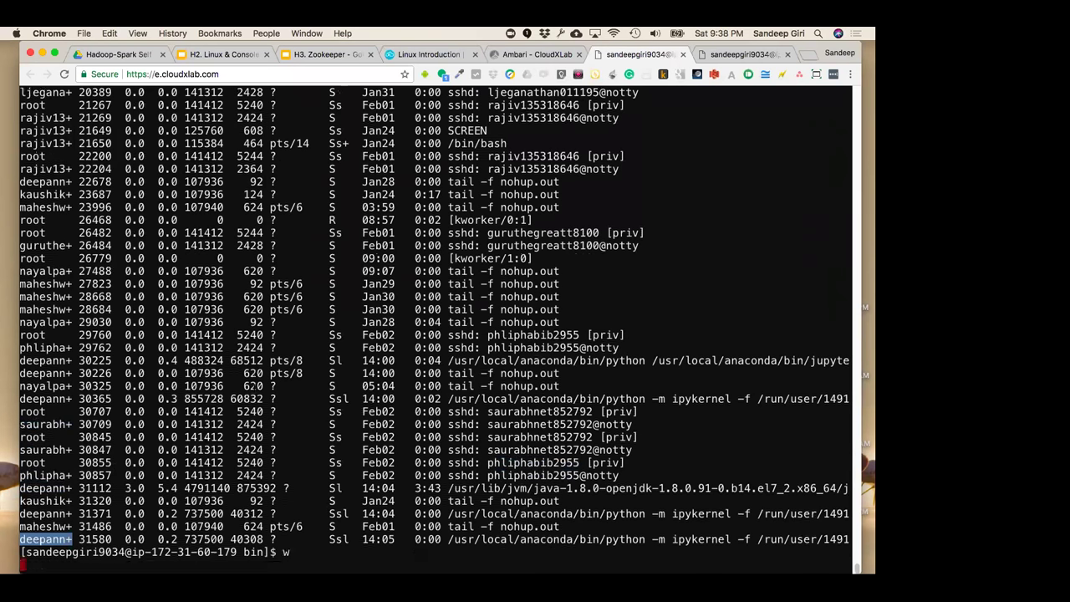
{"action": "type", "text": "who"}
{"action": "key", "text": "Return"}
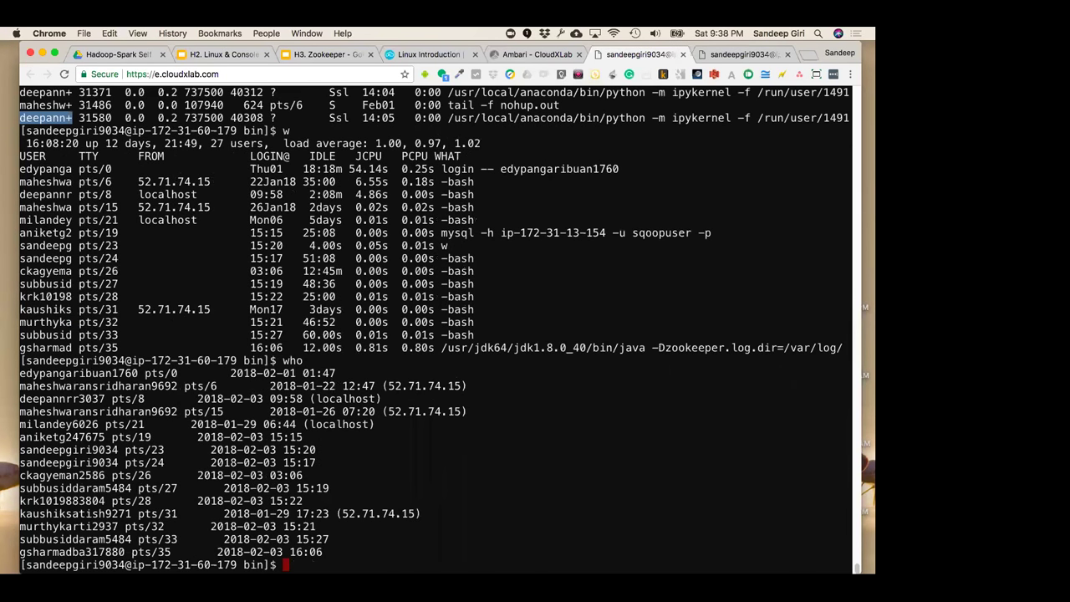
{"action": "double_click", "coordinate": [78, 373]}
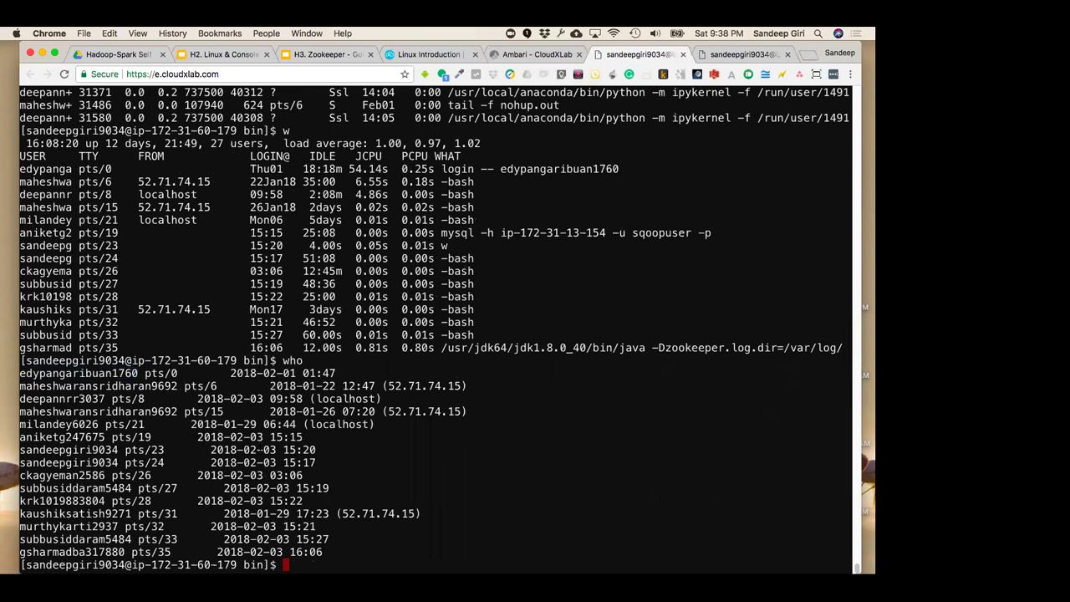
Rerun ps aux for all processes, then confirm with pwd that the directory is /bin
{"action": "type", "text": "ps aux"}
{"action": "key", "text": "Return"}
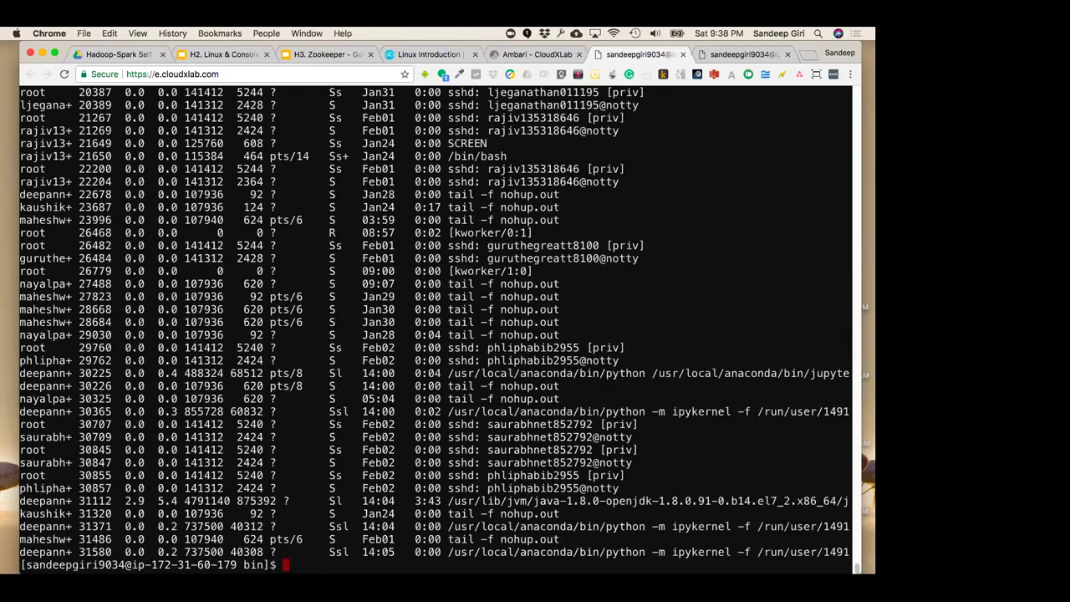
{"action": "type", "text": "ps aux"}
{"action": "key", "text": "BackSpace"}
{"action": "key", "text": "BackSpace"}
{"action": "key", "text": "BackSpace"}
{"action": "key", "text": "BackSpace"}
{"action": "key", "text": "BackSpace"}
{"action": "key", "text": "BackSpace"}
{"action": "type", "text": "pwd"}
{"action": "key", "text": "Return"}
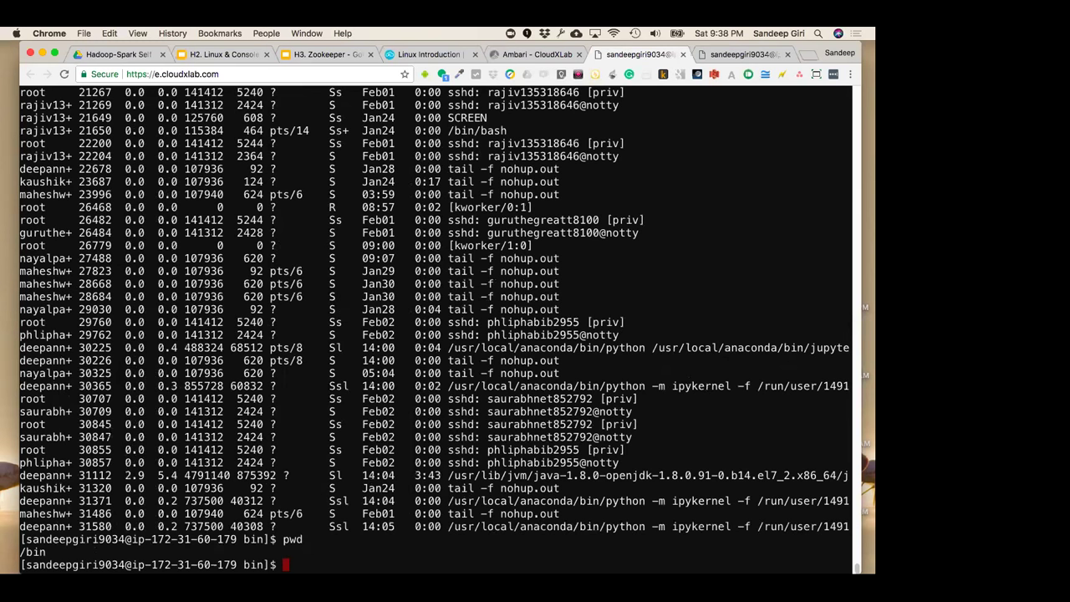
Return to the home directory with cd, then list logged-in users with w and who
{"action": "type", "text": "cd"}
{"action": "key", "text": "Return"}
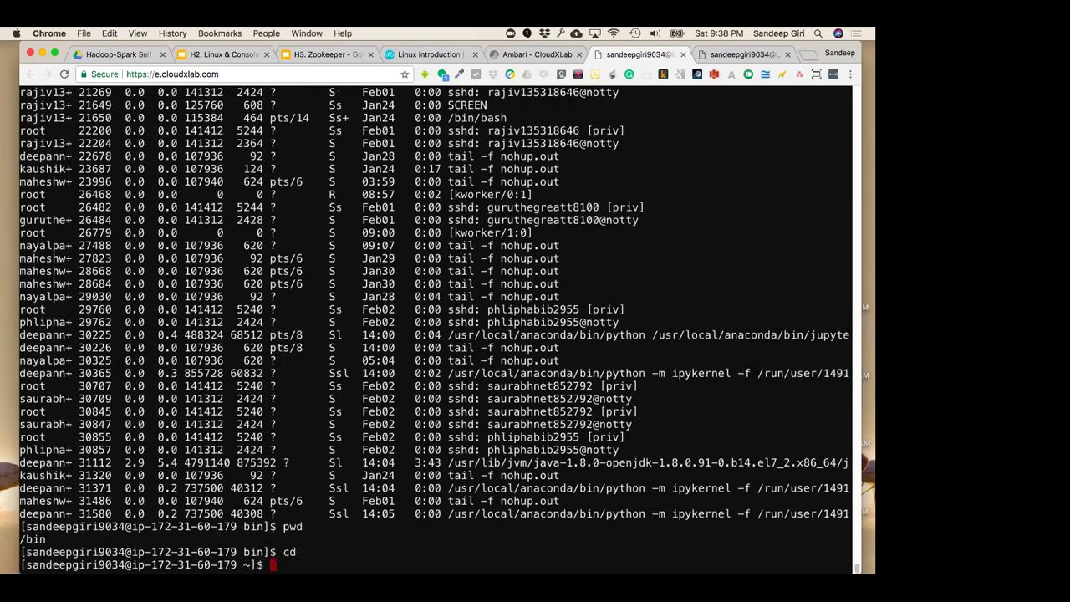
{"action": "type", "text": "w"}
{"action": "key", "text": "Return"}
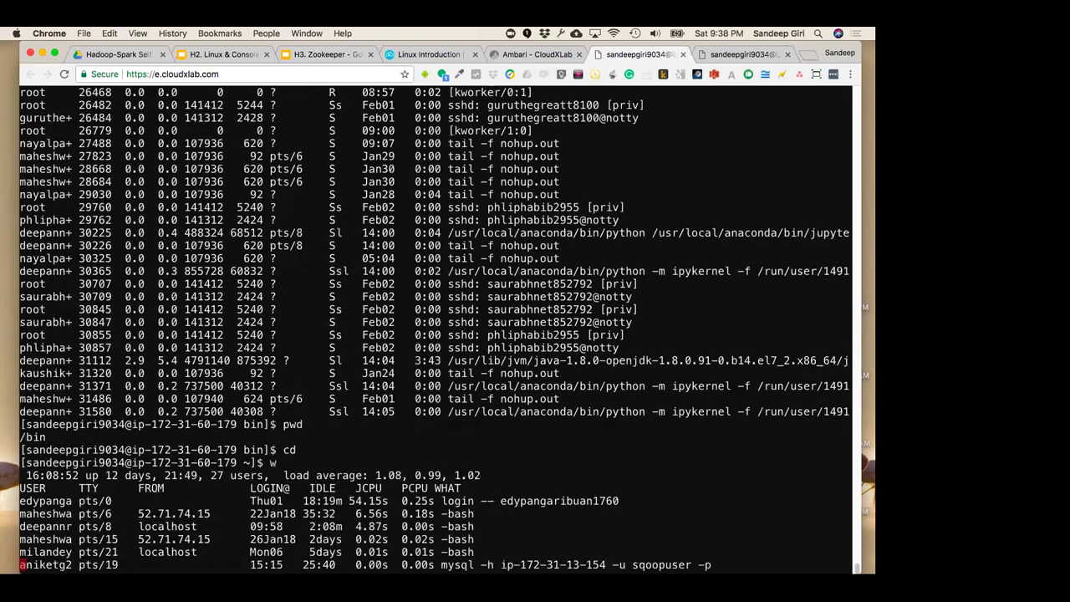
{"action": "type", "text": "who"}
{"action": "key", "text": "Return"}
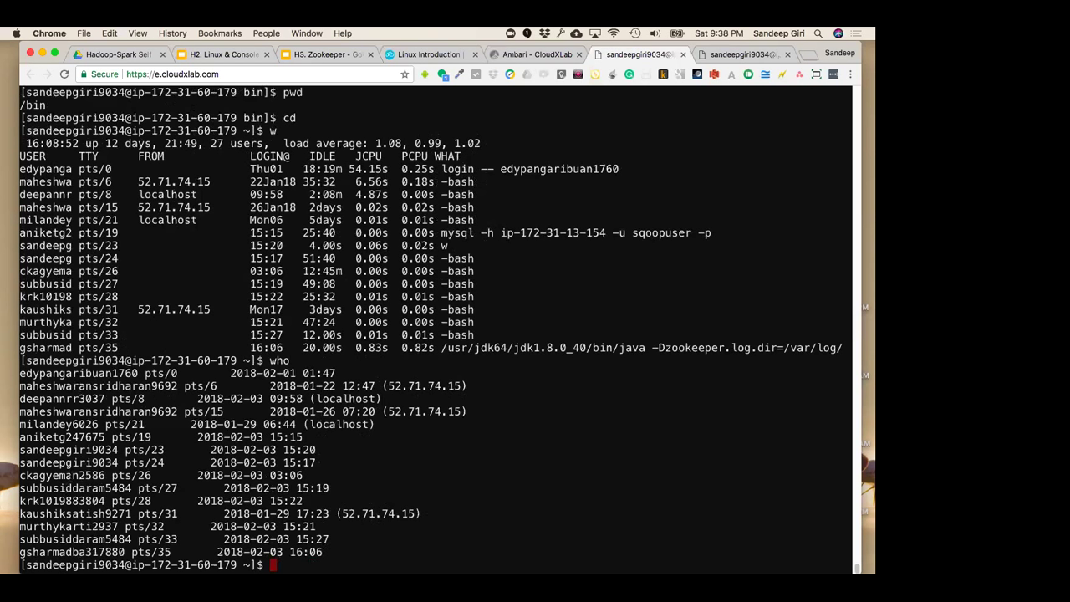
Highlight your own and other users' logins in the who output, then select the console's web address
{"action": "double_click", "coordinate": [70, 462]}
{"action": "double_click", "coordinate": [74, 450]}
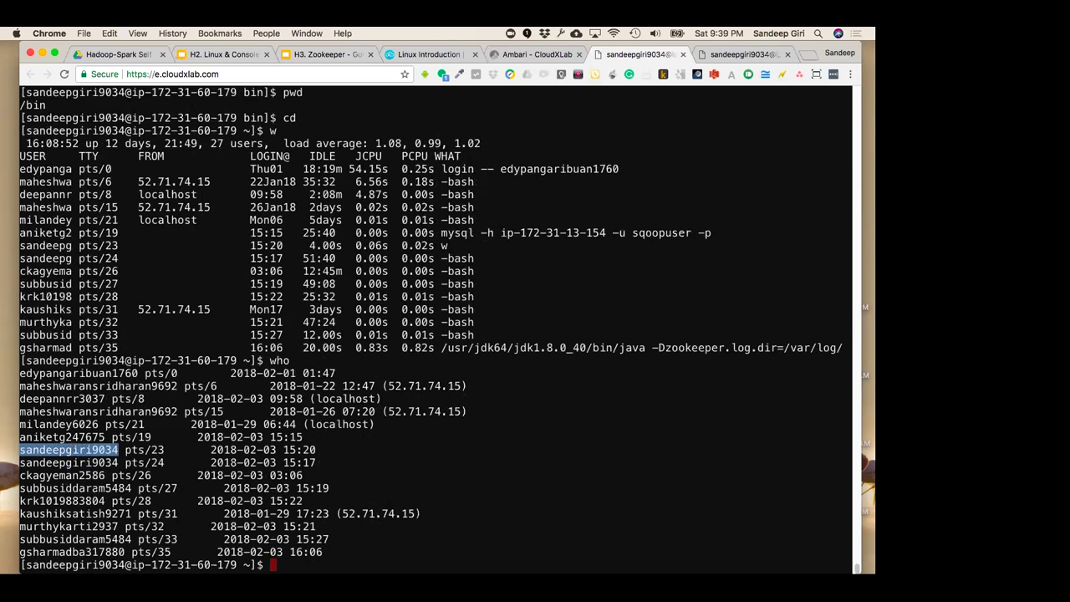
{"action": "left_click", "coordinate": [733, 57]}
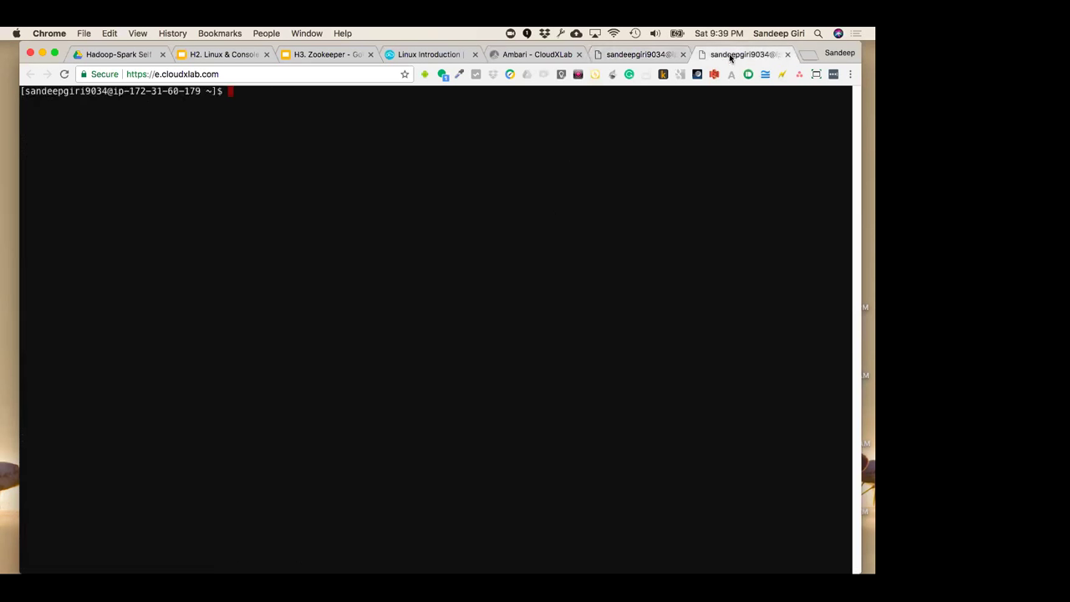
{"action": "left_click", "coordinate": [661, 59]}
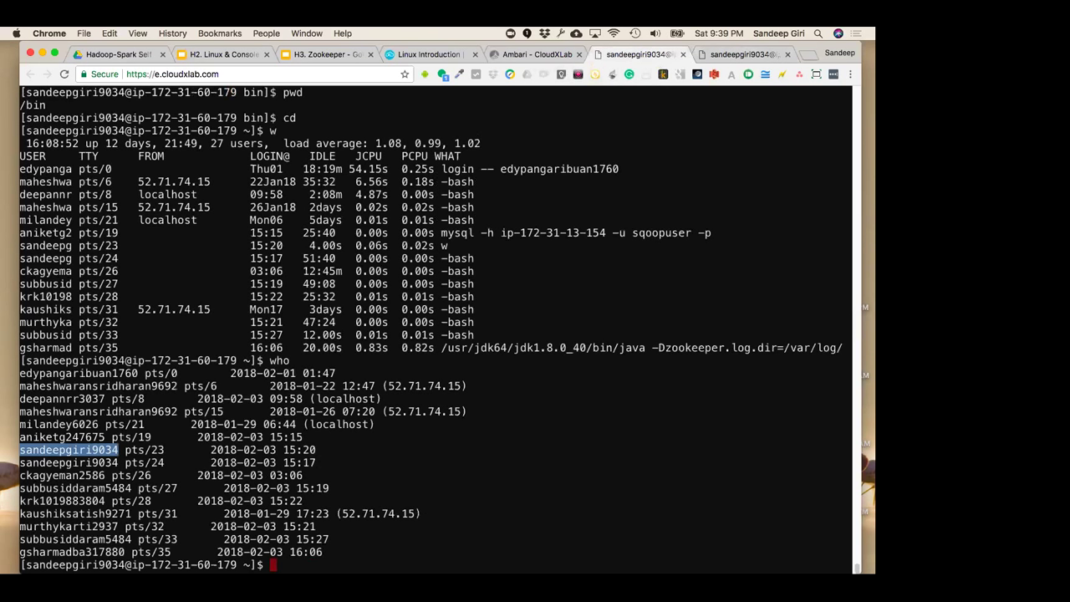
{"action": "double_click", "coordinate": [69, 399]}
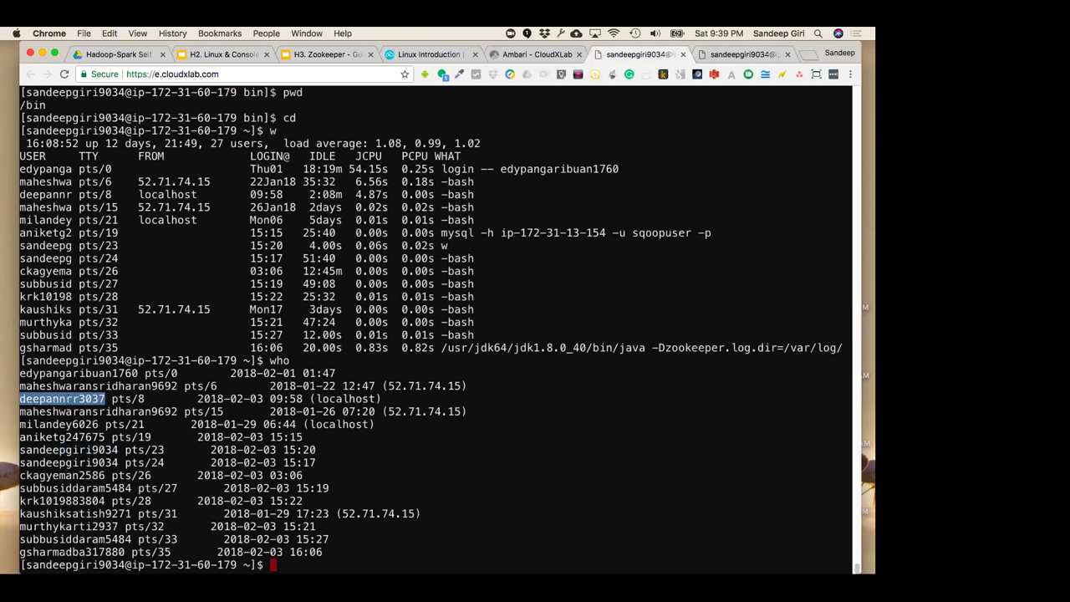
{"action": "double_click", "coordinate": [64, 551]}
{"action": "double_click", "coordinate": [64, 539]}
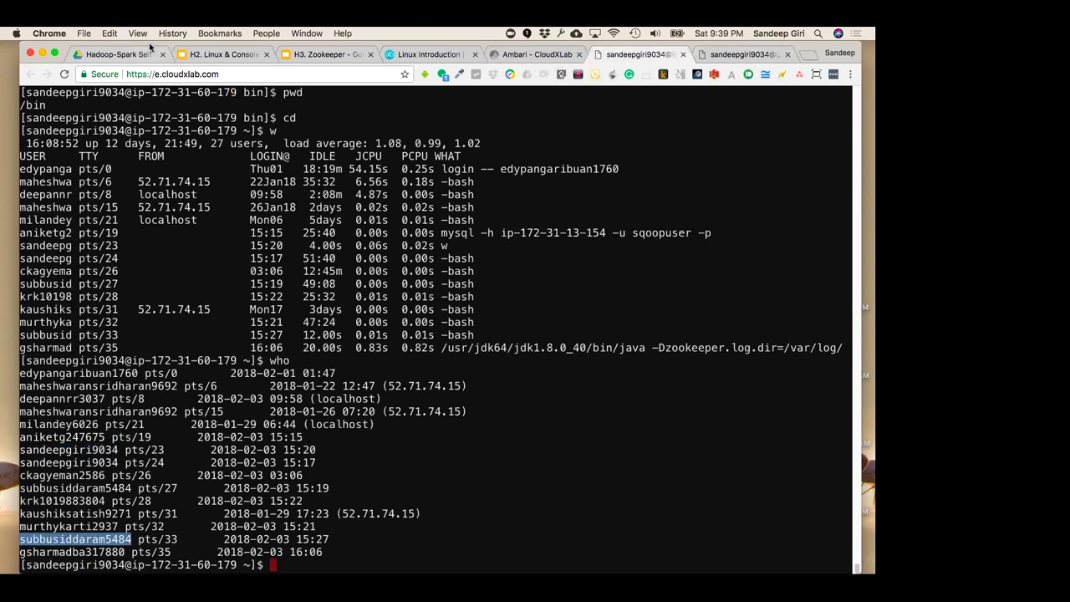
{"action": "left_click", "coordinate": [171, 77]}
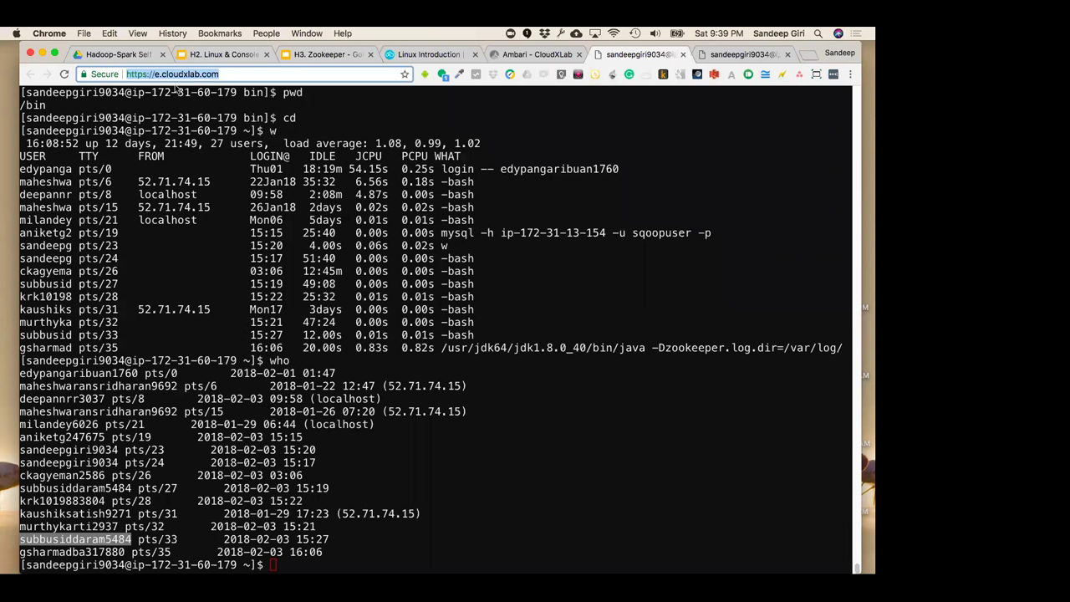
{"action": "left_click", "coordinate": [156, 74]}
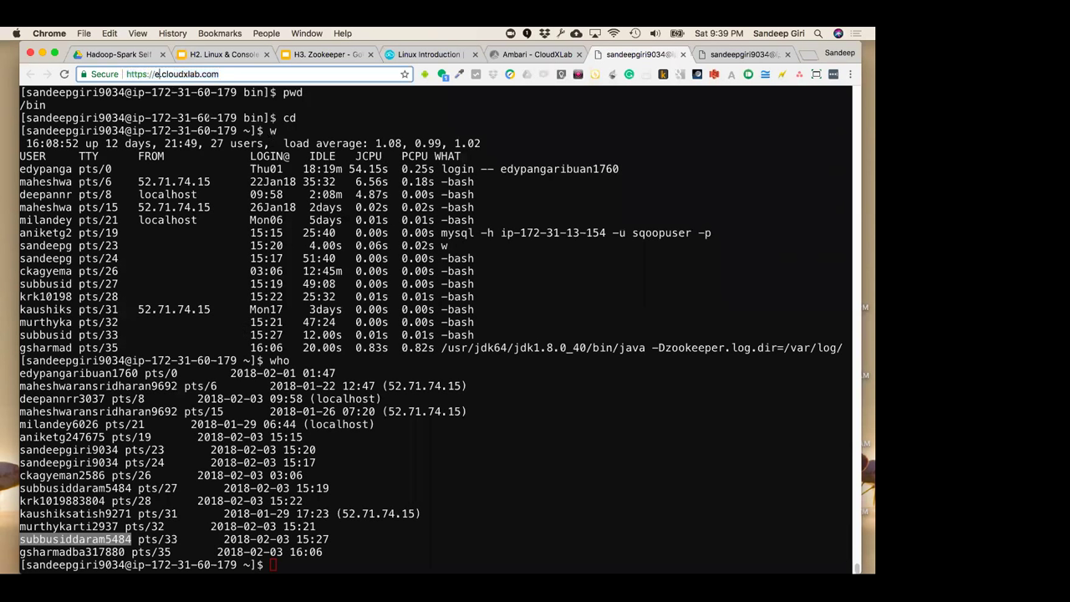
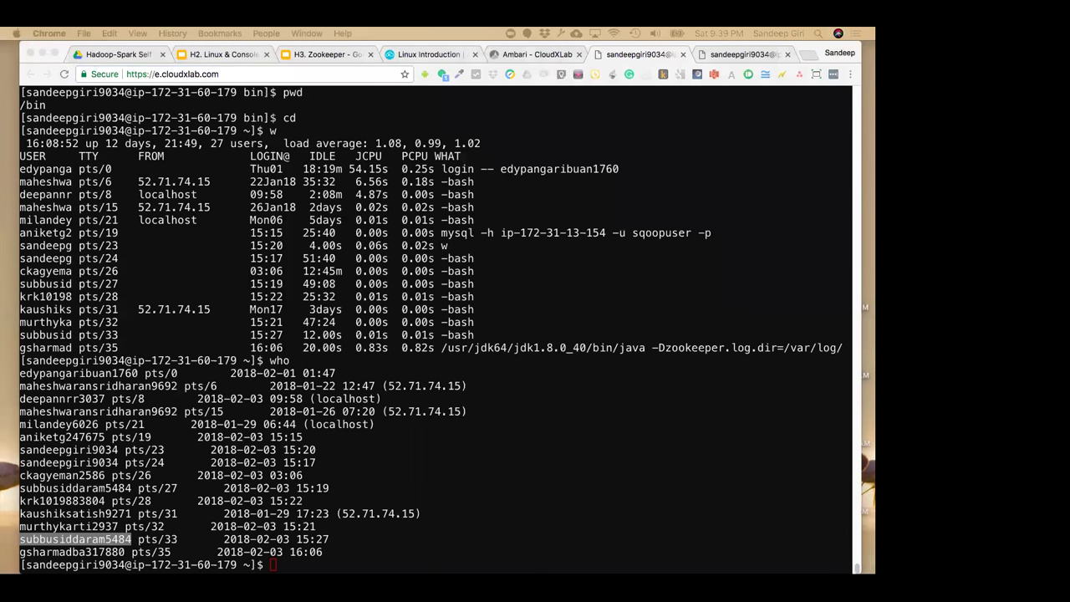
Bring up the Linux Introduction lesson with its built-in web console playground
{"action": "left_click", "coordinate": [200, 373]}
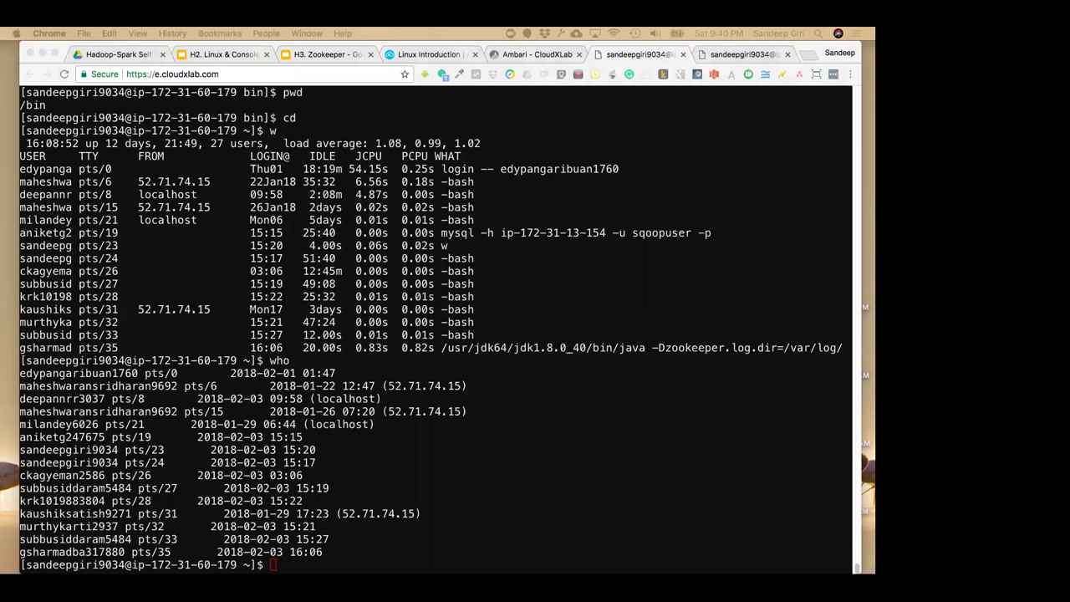
{"action": "left_click", "coordinate": [447, 57]}
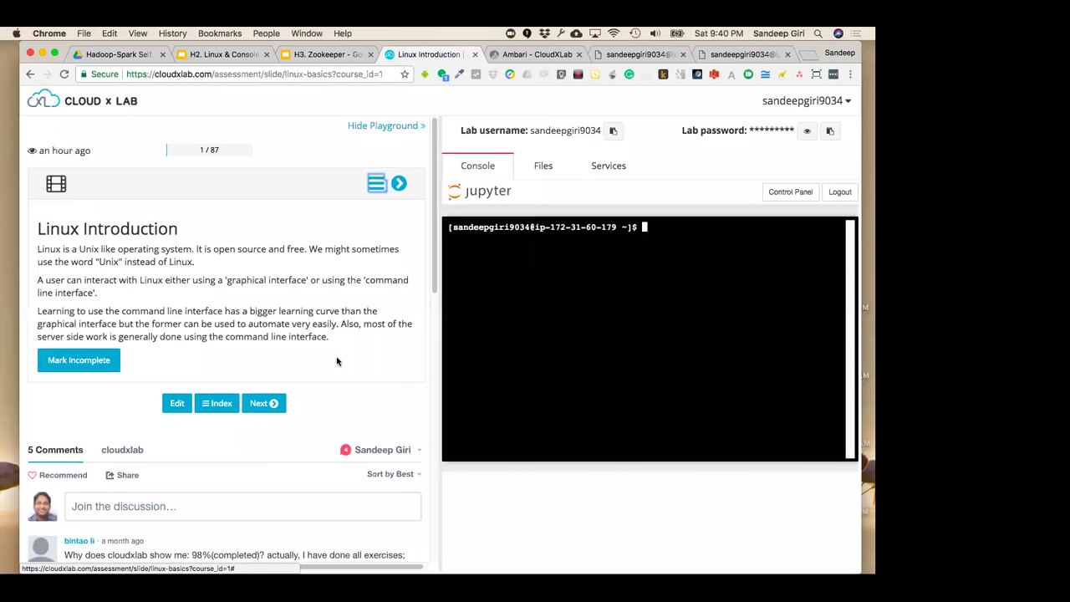
Go back to the course topics list and scroll through it
{"action": "left_click", "coordinate": [31, 75]}
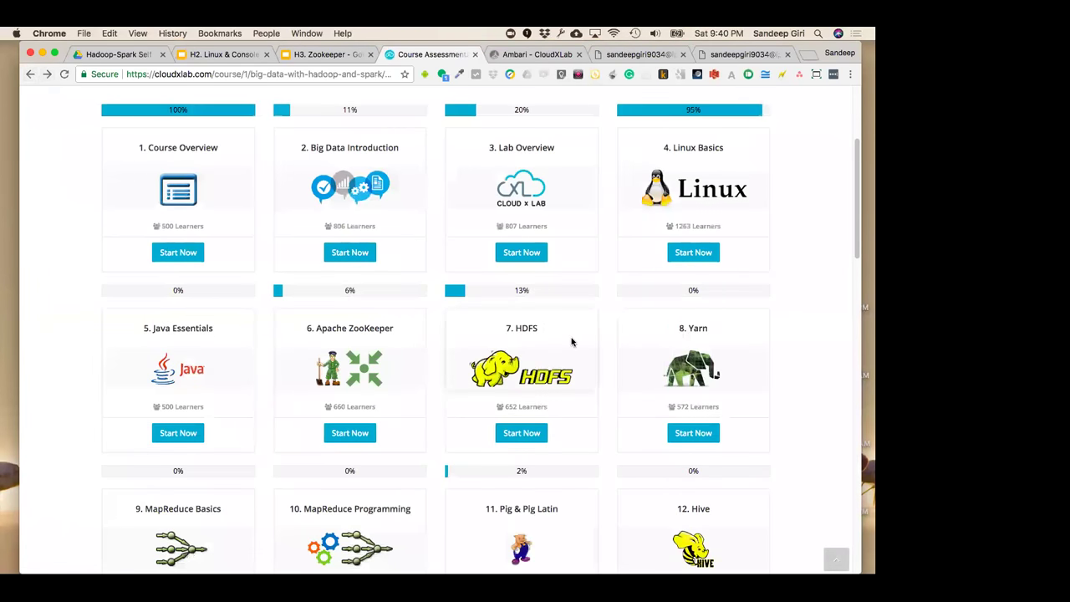
{"action": "scroll", "coordinate": [412, 415], "scroll_direction": "down", "scroll_amount": 6}
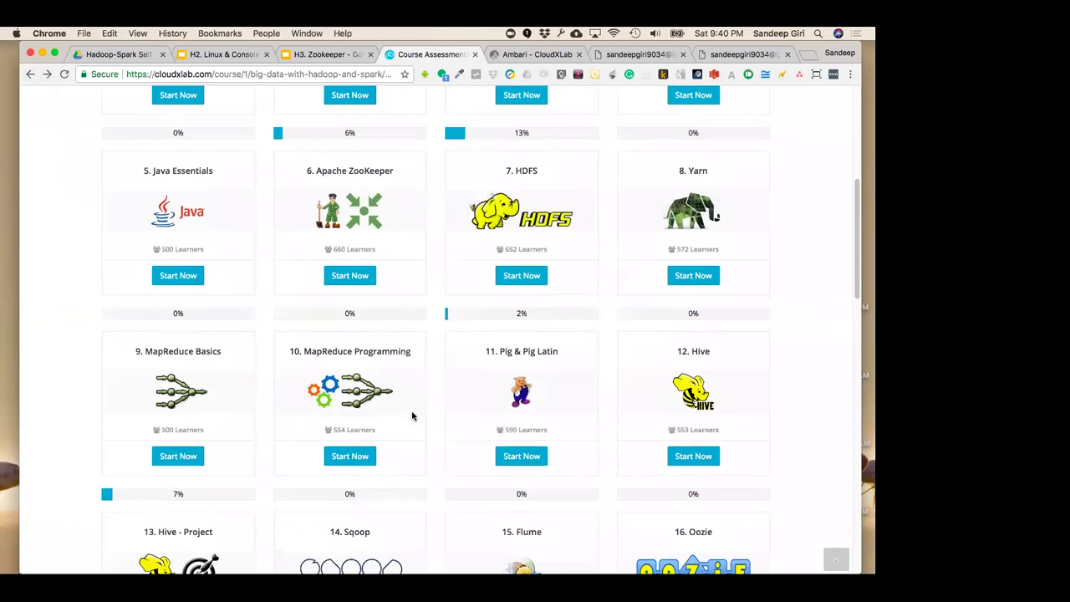
{"action": "scroll", "coordinate": [411, 415], "scroll_direction": "up", "scroll_amount": 3}
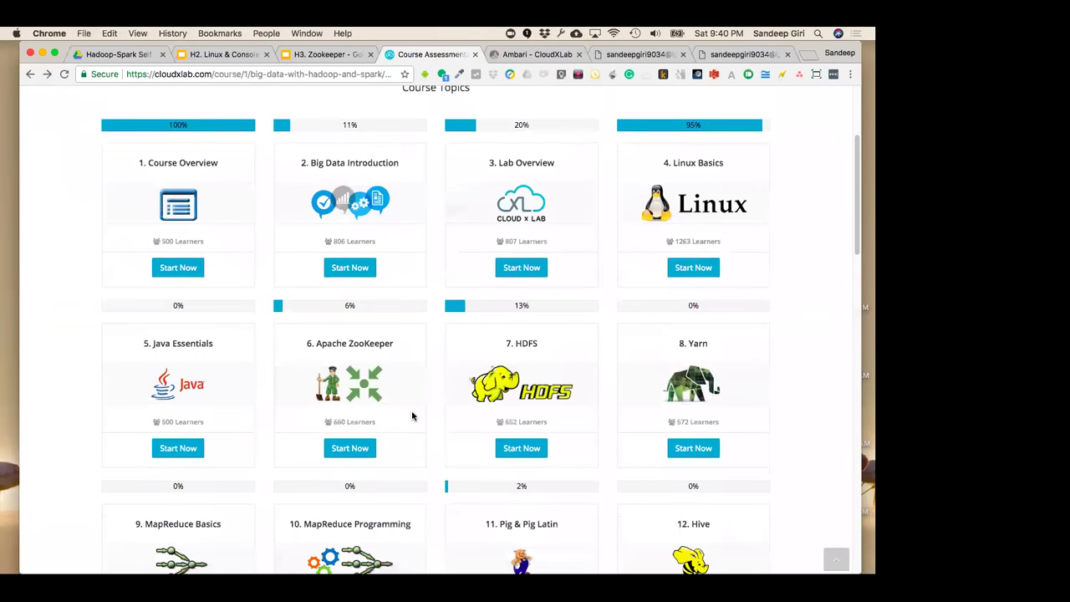
{"action": "scroll", "coordinate": [412, 416], "scroll_direction": "up", "scroll_amount": 1}
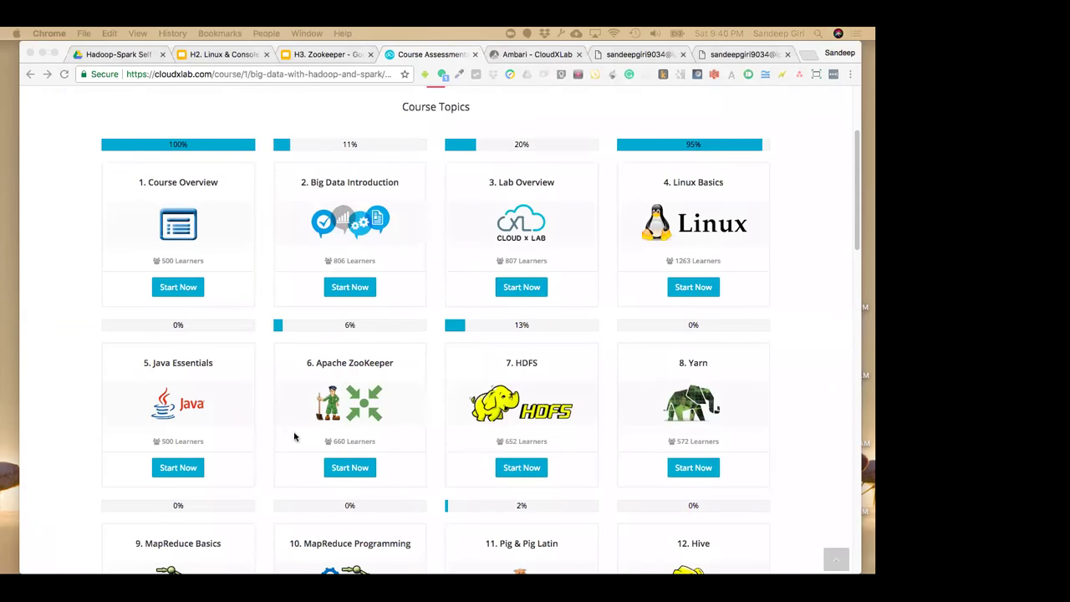
{"action": "left_click", "coordinate": [234, 455]}
Open the Java Essentials course and view its list of sessions
{"action": "left_click", "coordinate": [186, 468]}
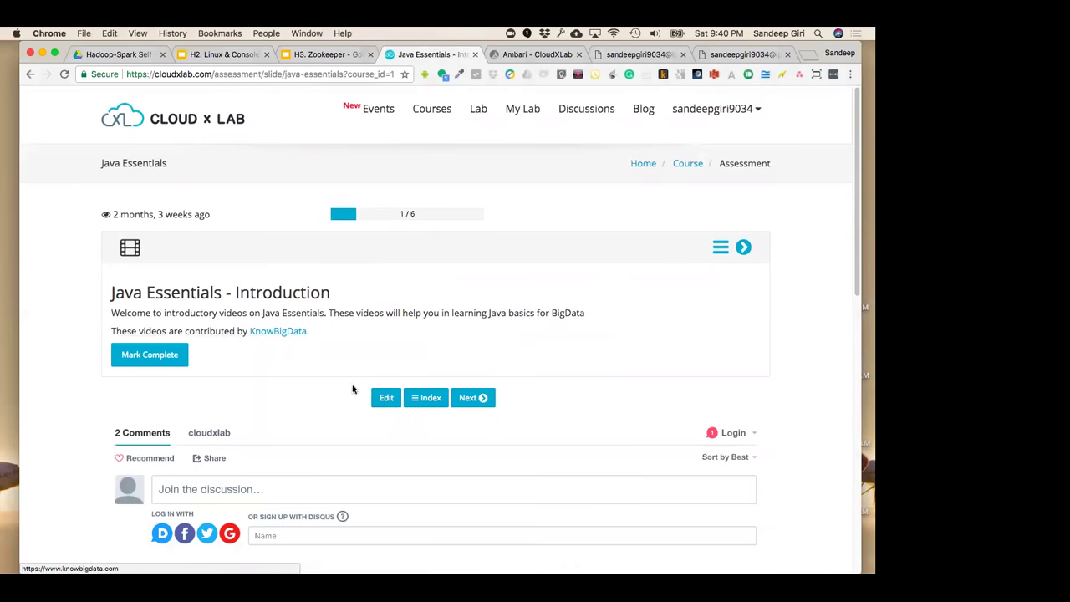
{"action": "left_click", "coordinate": [407, 401]}
{"action": "left_click", "coordinate": [435, 359]}
Return to the course topics, then go to the CloudxLab home page
{"action": "left_click", "coordinate": [31, 74]}
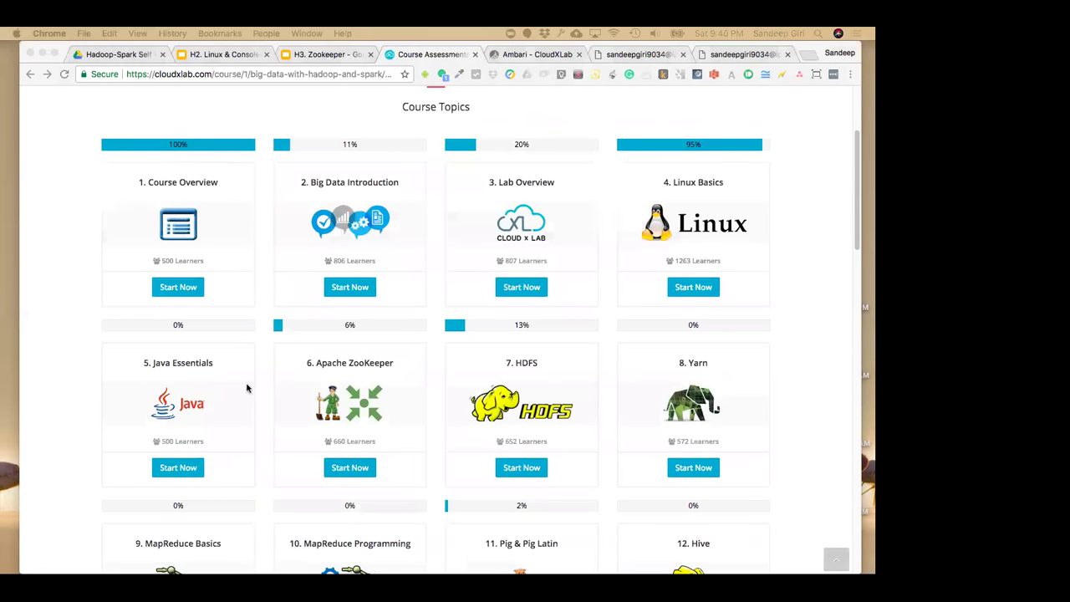
{"action": "scroll", "coordinate": [268, 233], "scroll_direction": "up", "scroll_amount": 4}
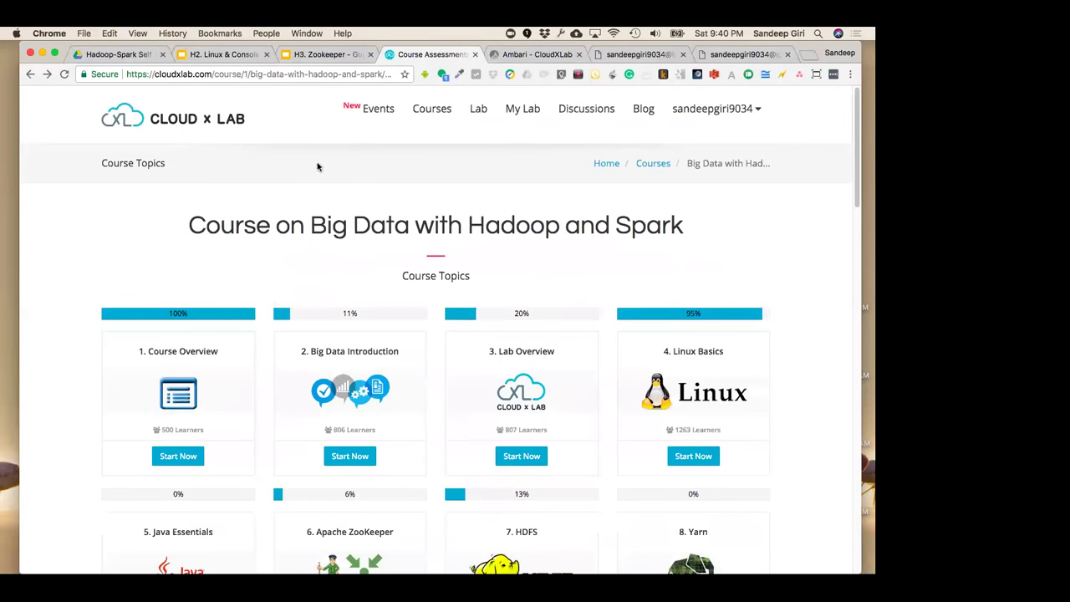
{"action": "left_click", "coordinate": [219, 128]}
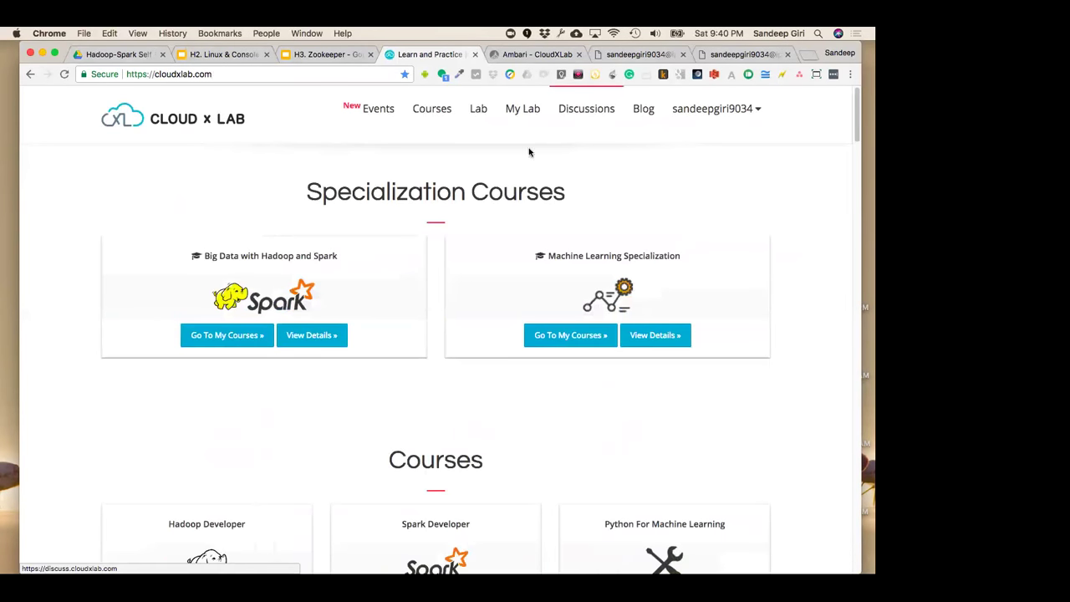
{"action": "left_click", "coordinate": [531, 54]}
Return to the terminal with earlier output and rerun w and who
{"action": "key", "text": "ctrl+Tab"}
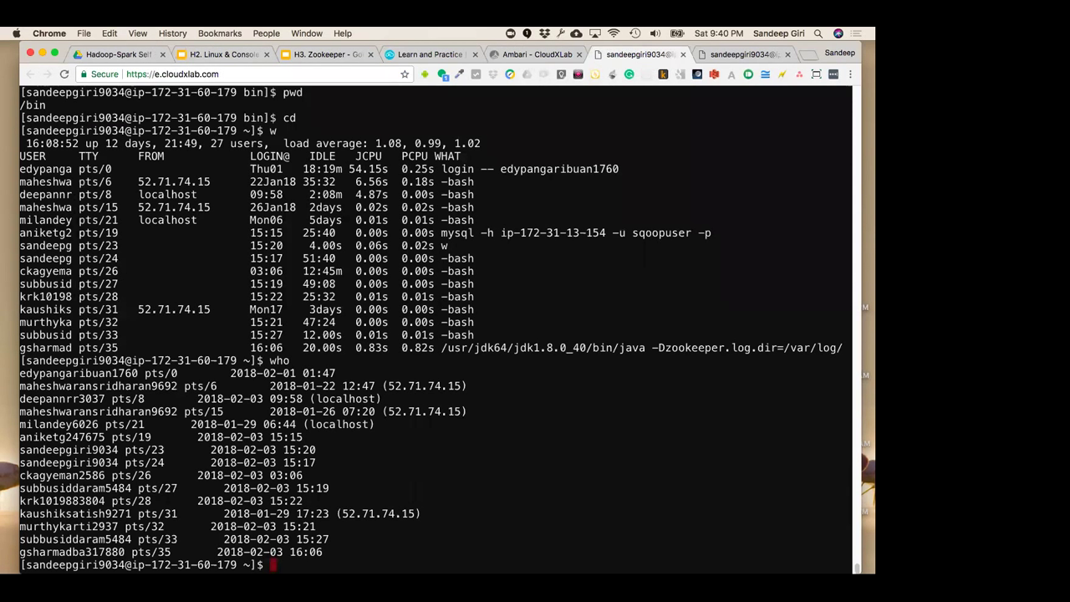
{"action": "left_click", "coordinate": [712, 57]}
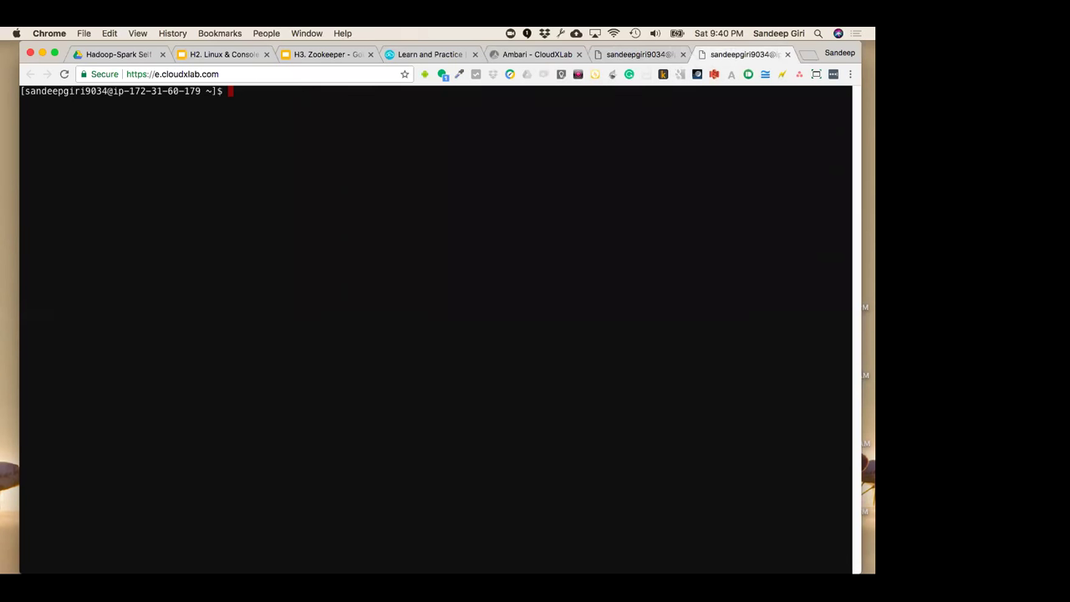
{"action": "left_click", "coordinate": [623, 55]}
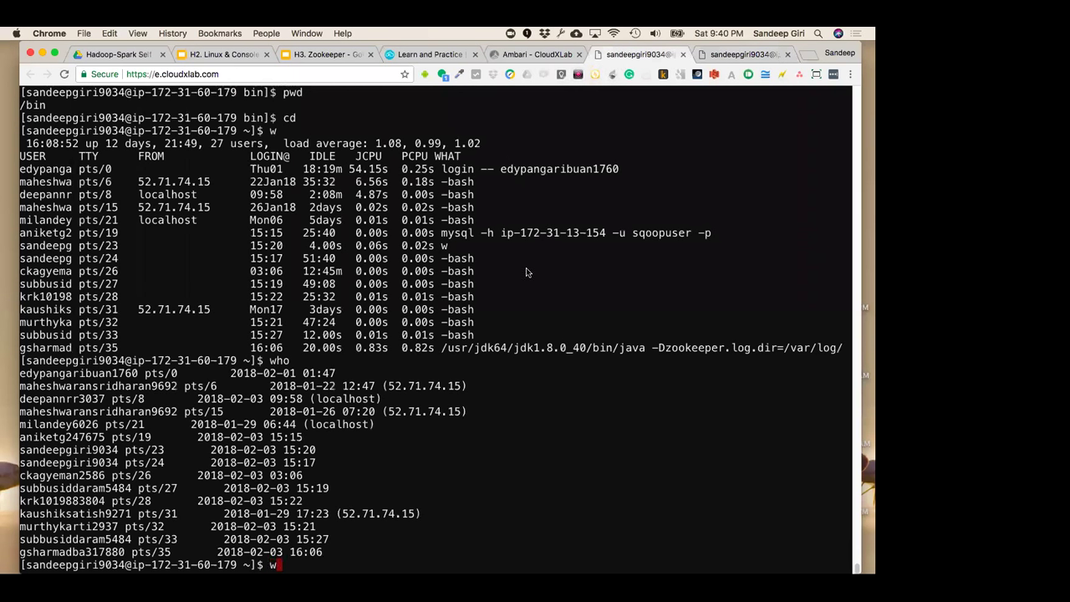
{"action": "type", "text": "w"}
{"action": "key", "text": "Return"}
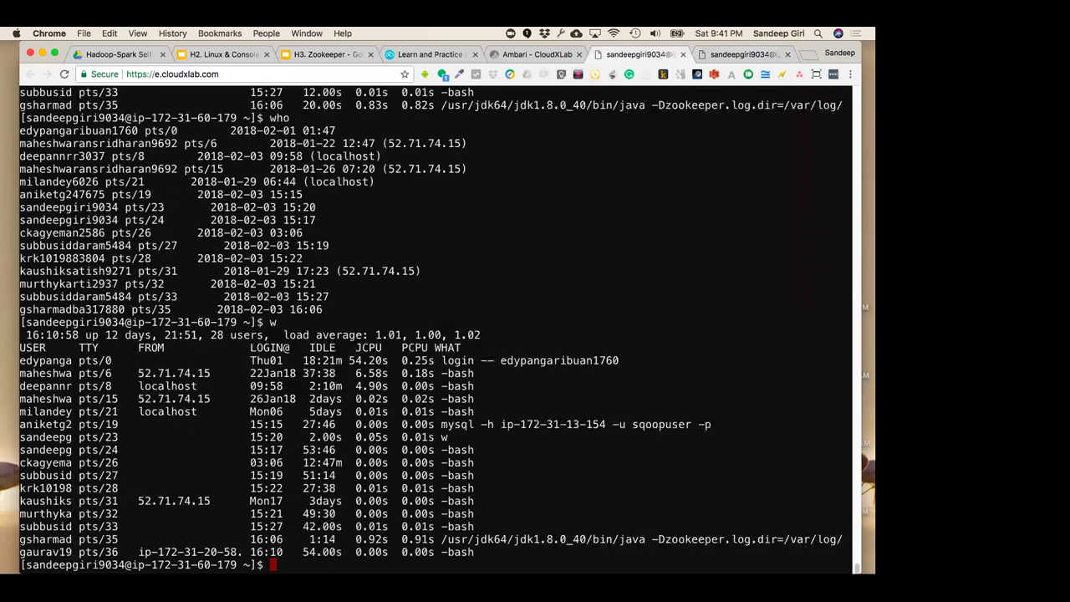
{"action": "type", "text": "who"}
{"action": "key", "text": "Return"}
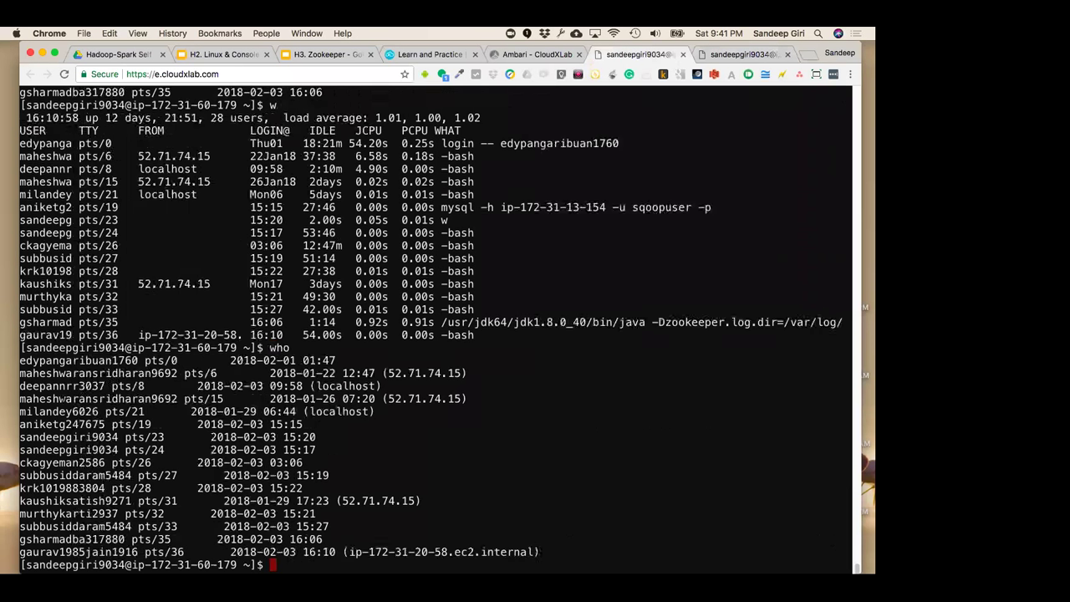
Highlight the pts/23 login line in the who output
{"action": "left_click_drag", "start_coordinate": [85, 436], "coordinate": [163, 450]}
{"action": "key", "text": "super+c"}
{"action": "left_click_drag", "start_coordinate": [124, 436], "coordinate": [171, 437]}
{"action": "key", "text": "super+c"}
Run tty and highlight its /dev/pts/23 output
{"action": "type", "text": "tty"}
{"action": "key", "text": "Return"}
{"action": "double_click", "coordinate": [279, 539]}
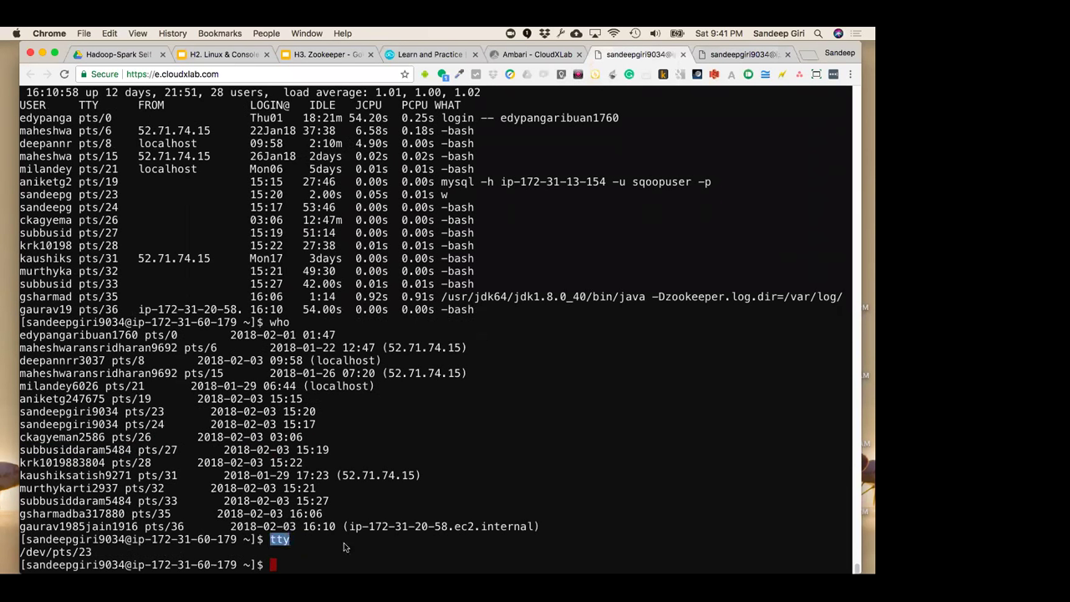
{"action": "left_click_drag", "start_coordinate": [92, 552], "coordinate": [20, 552]}
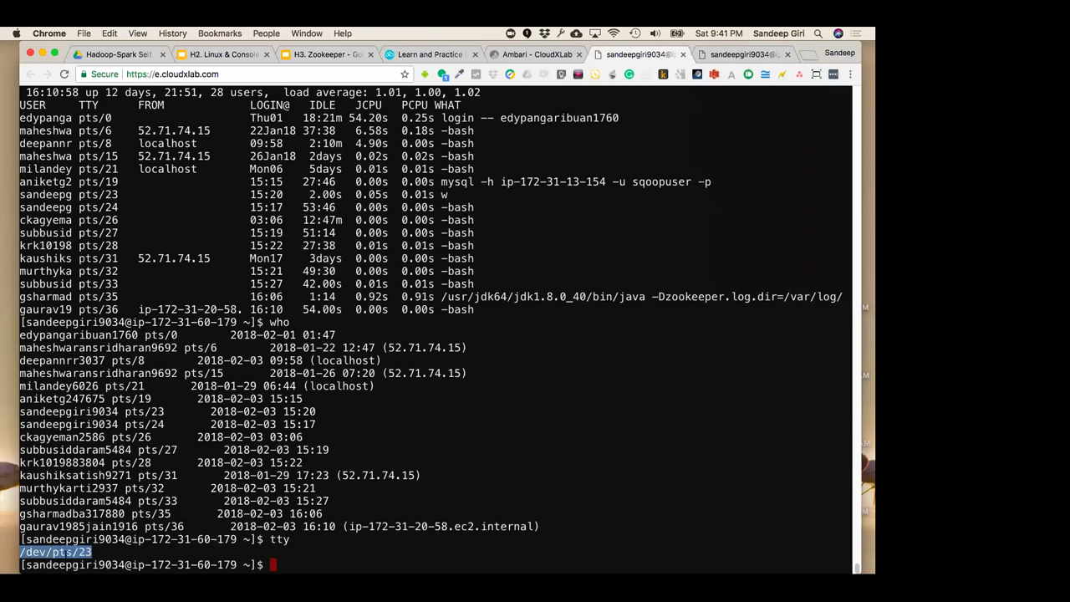
{"action": "left_click", "coordinate": [112, 555]}
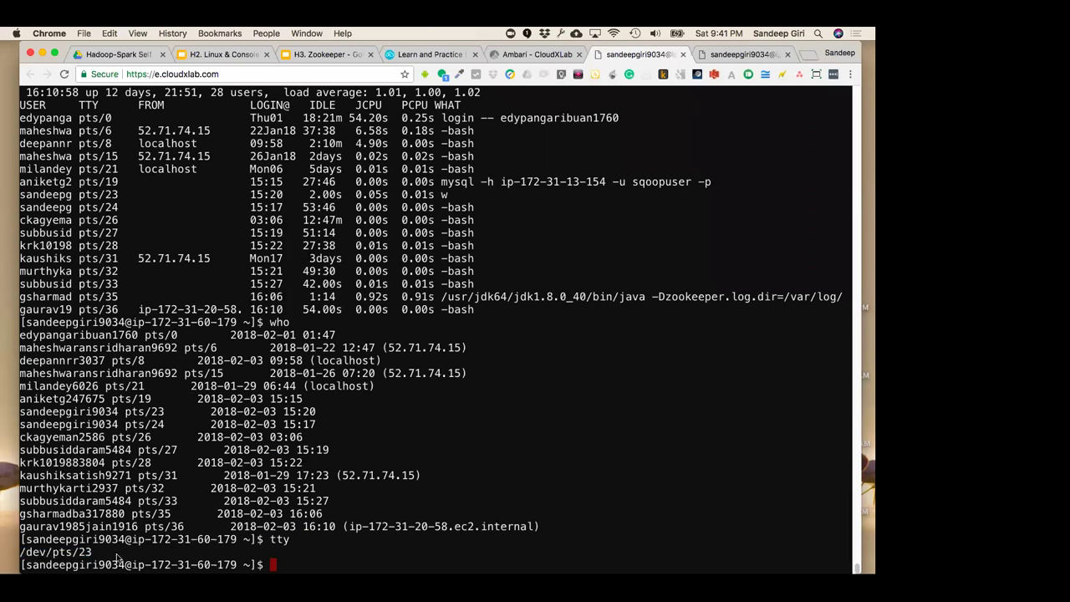
{"action": "left_click_drag", "start_coordinate": [97, 552], "coordinate": [20, 552]}
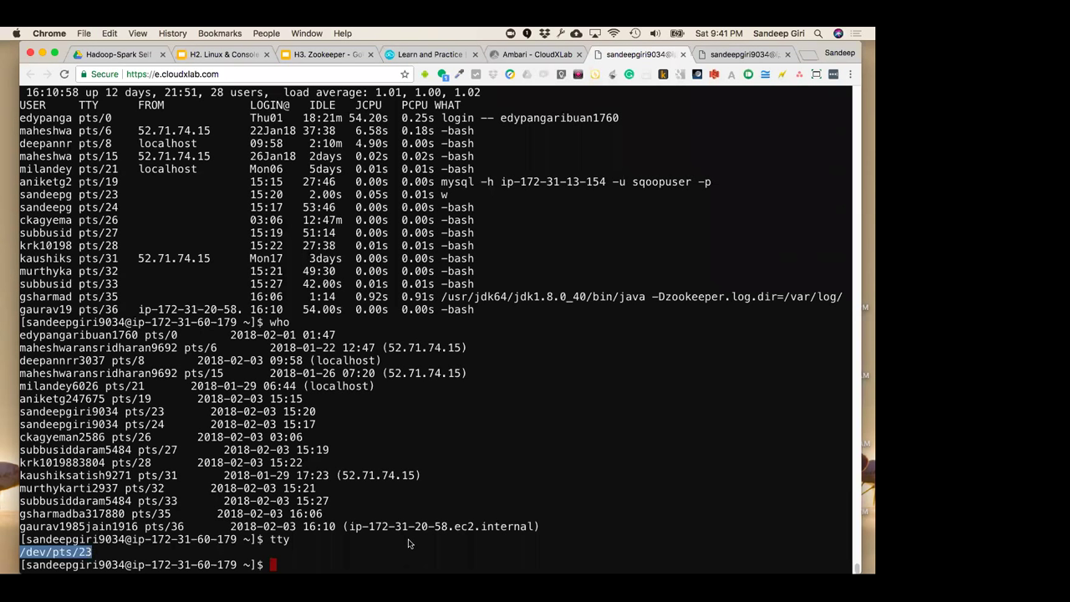
{"action": "left_click", "coordinate": [205, 71]}
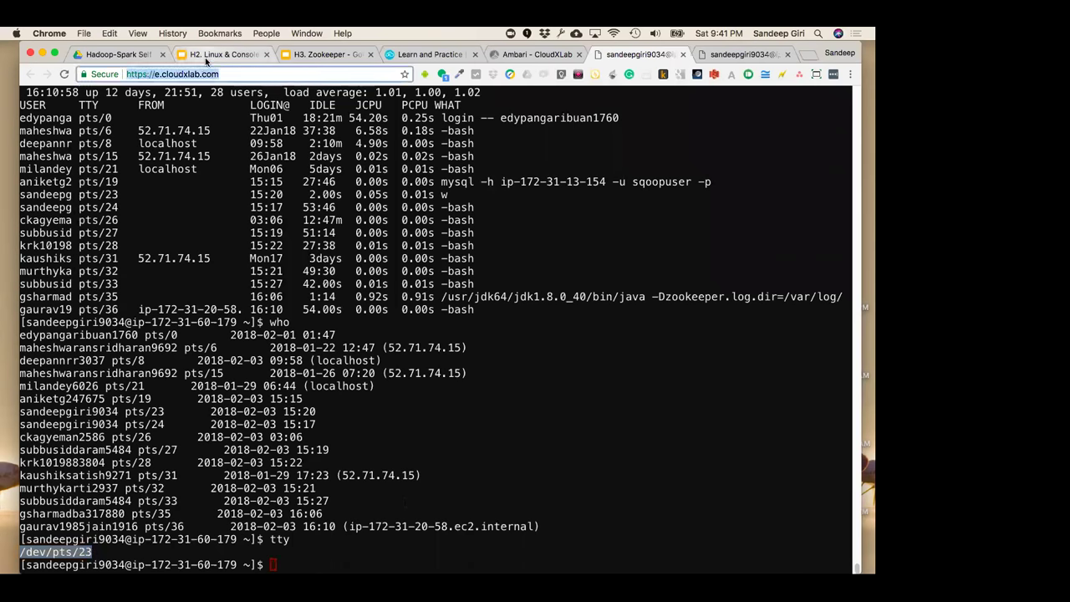
{"action": "left_click", "coordinate": [205, 57]}
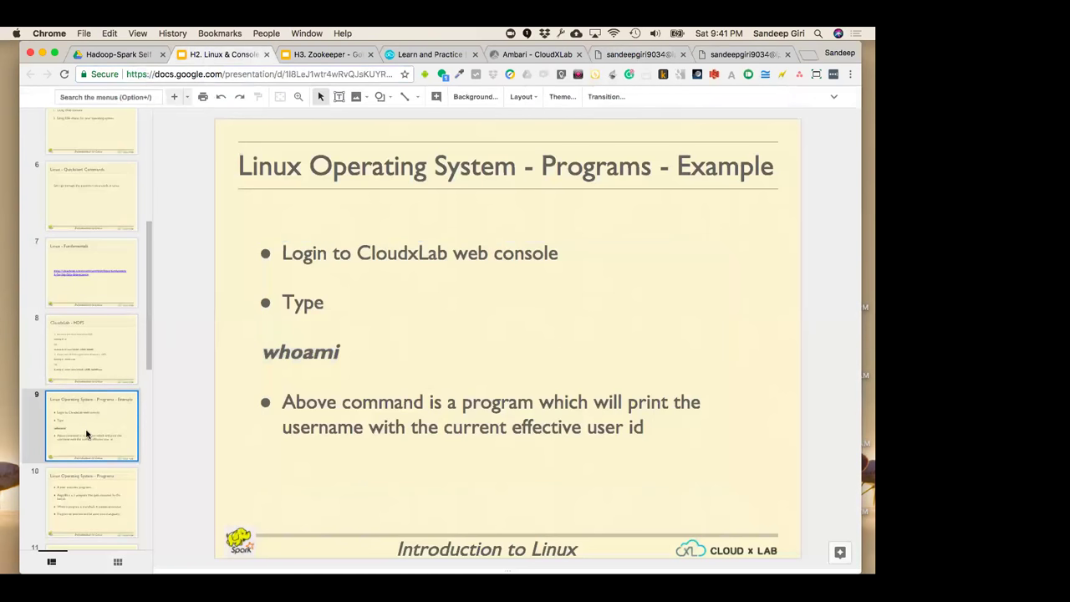
{"action": "scroll", "coordinate": [86, 434], "scroll_direction": "down", "scroll_amount": 1}
{"action": "left_click", "coordinate": [88, 479]}
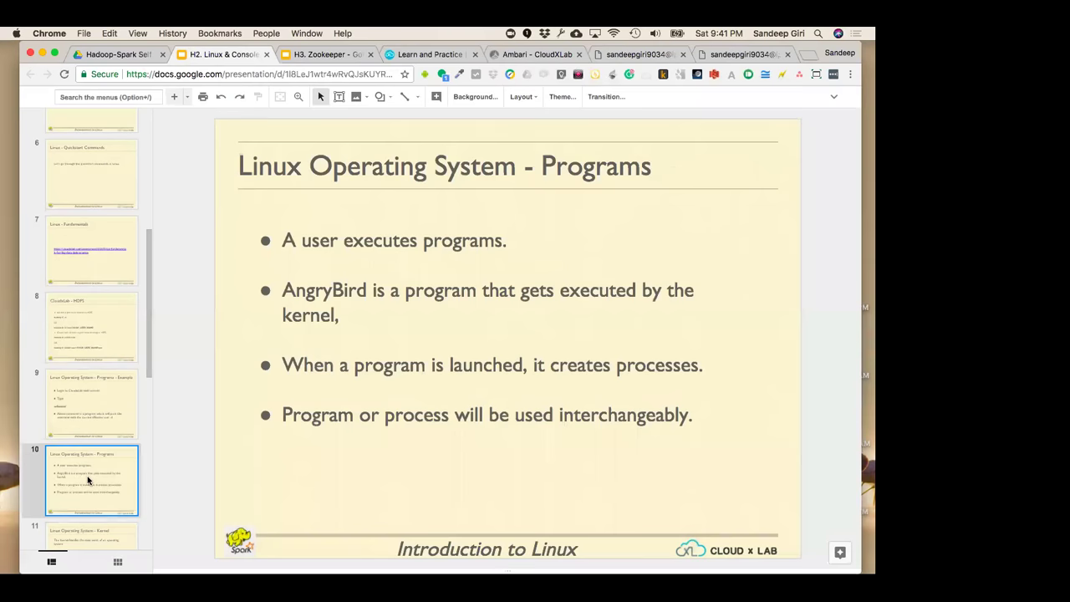
{"action": "left_click", "coordinate": [98, 420]}
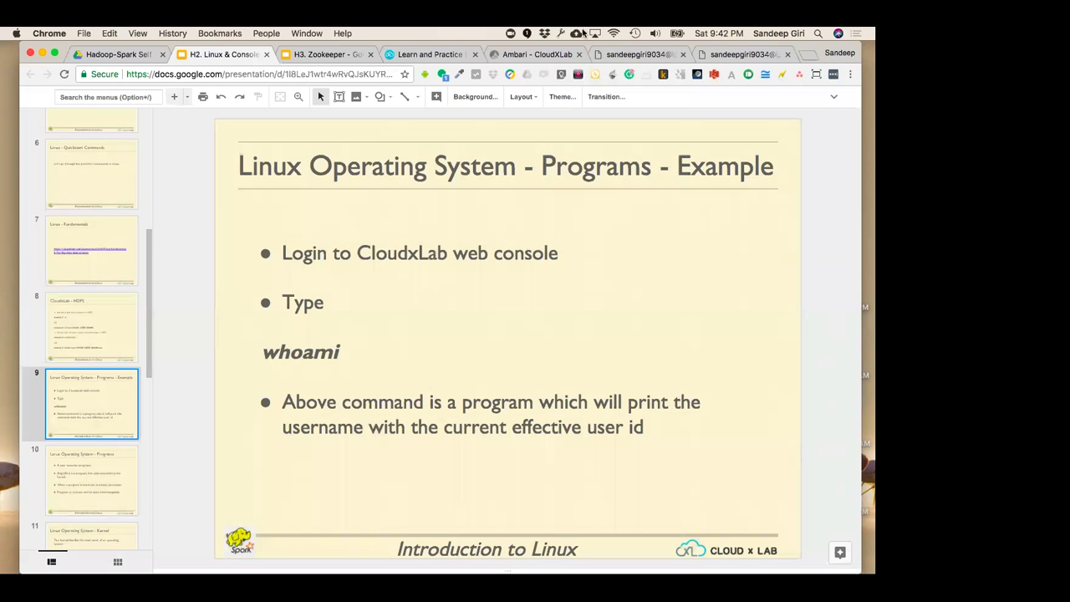
{"action": "left_click", "coordinate": [426, 54]}
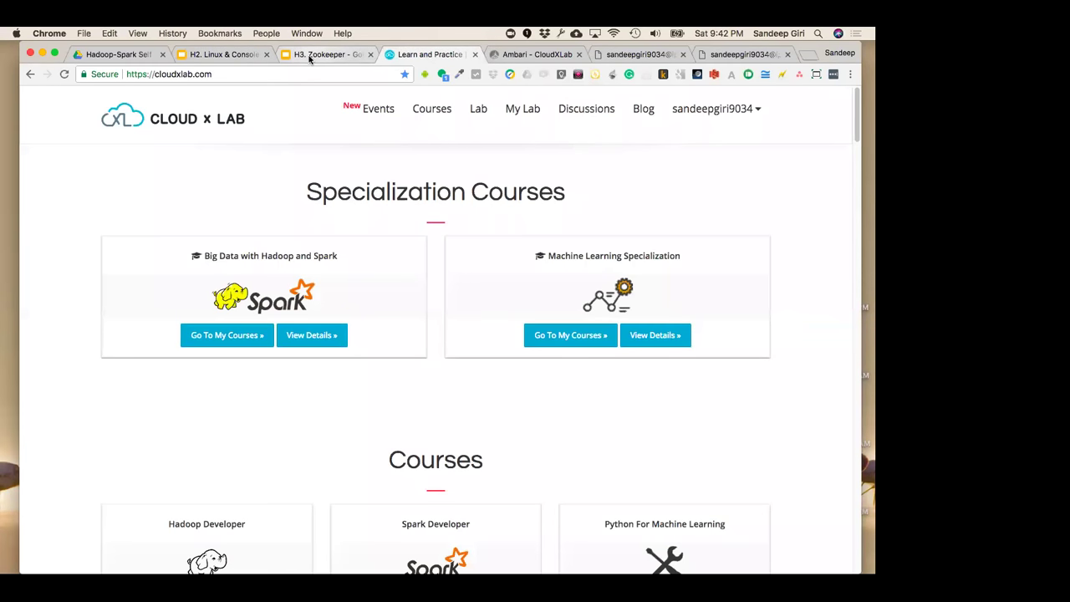
{"action": "left_click", "coordinate": [332, 55]}
{"action": "left_click", "coordinate": [239, 54]}
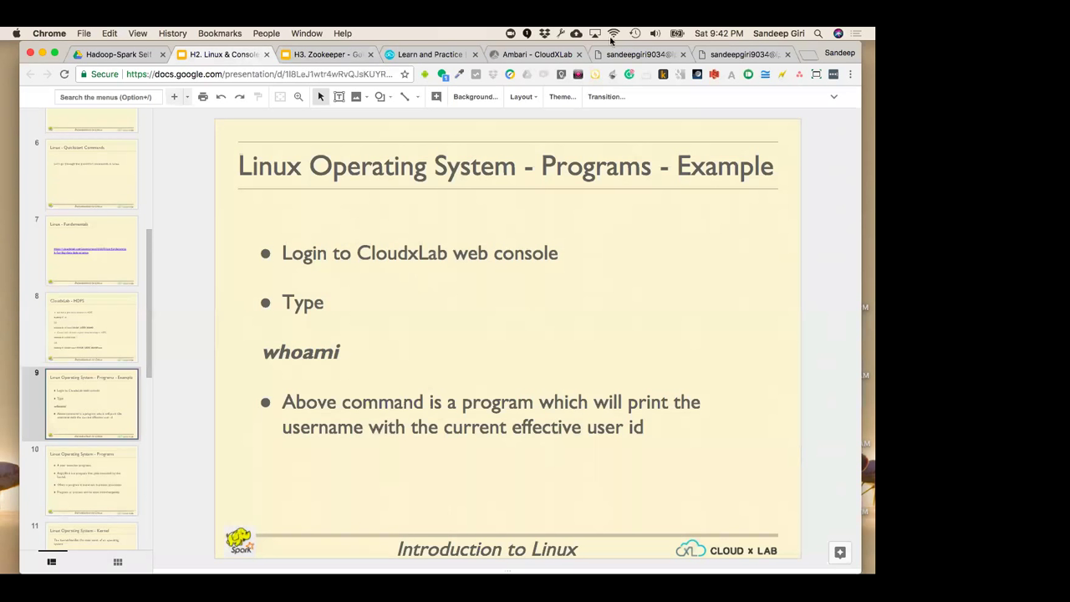
{"action": "left_click", "coordinate": [627, 57]}
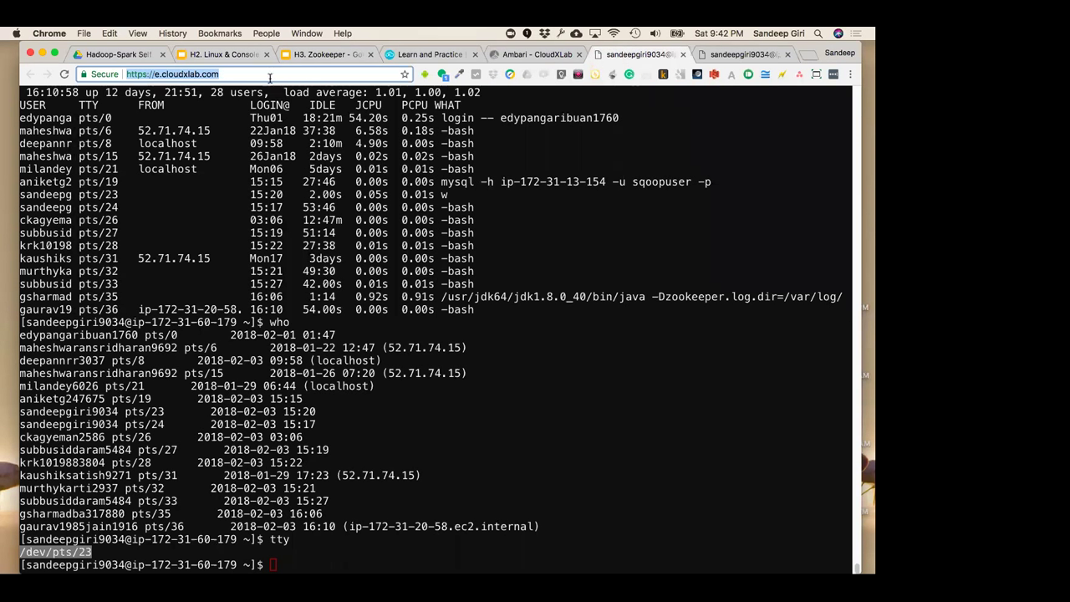
Clear the terminal with Ctrl+L and show slide 10, Linux Operating System - Programs
{"action": "left_click", "coordinate": [291, 324]}
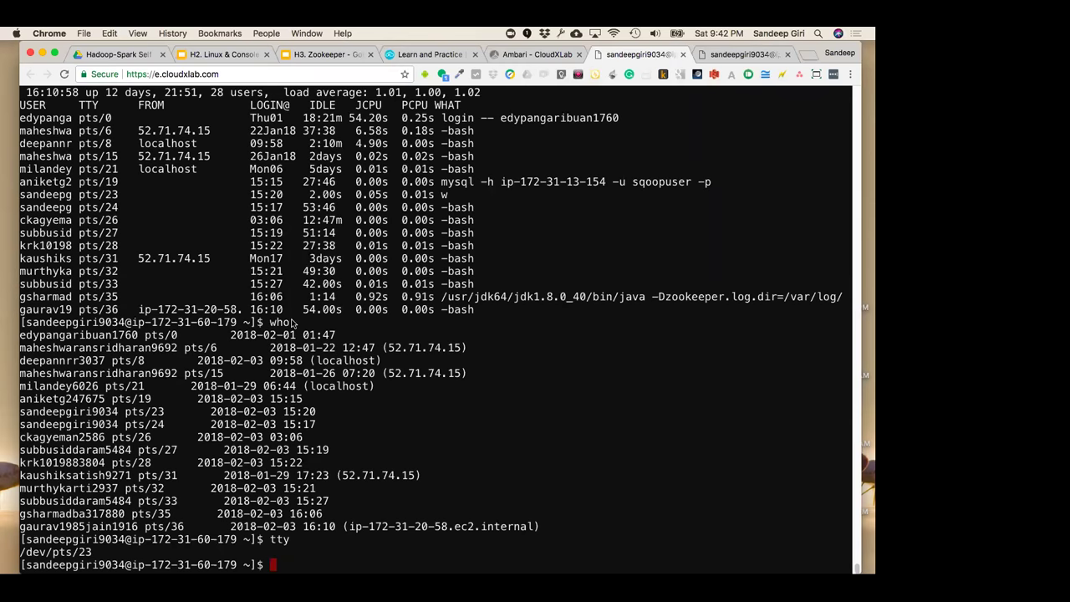
{"action": "key", "text": "ctrl+l"}
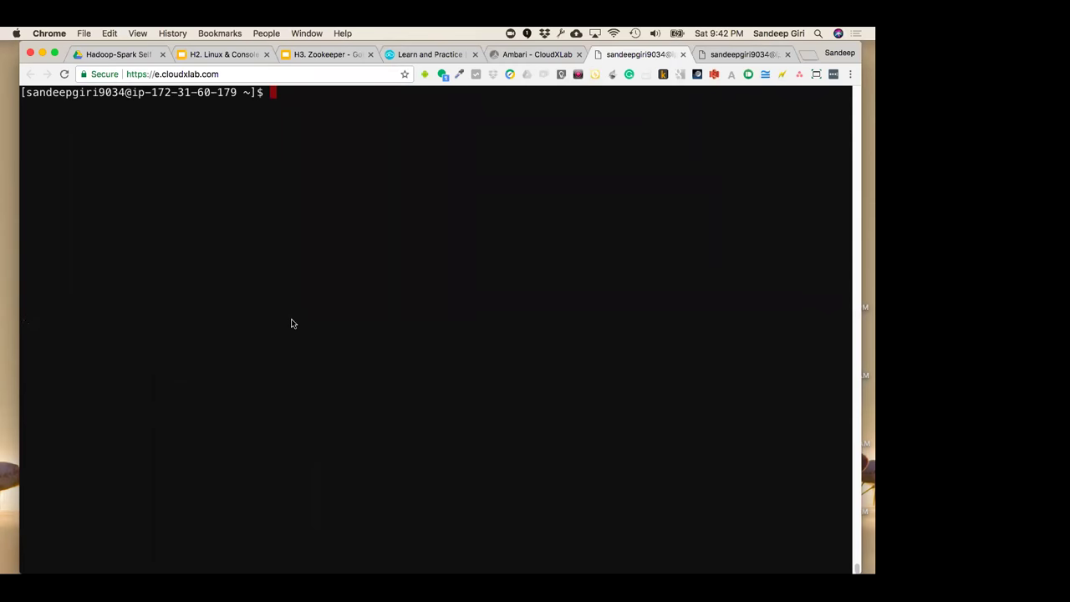
{"action": "left_click", "coordinate": [240, 54]}
{"action": "left_click", "coordinate": [95, 485]}
{"action": "left_click", "coordinate": [106, 421]}
{"action": "left_click", "coordinate": [111, 477]}
{"action": "scroll", "coordinate": [111, 477], "scroll_direction": "down", "scroll_amount": 2}
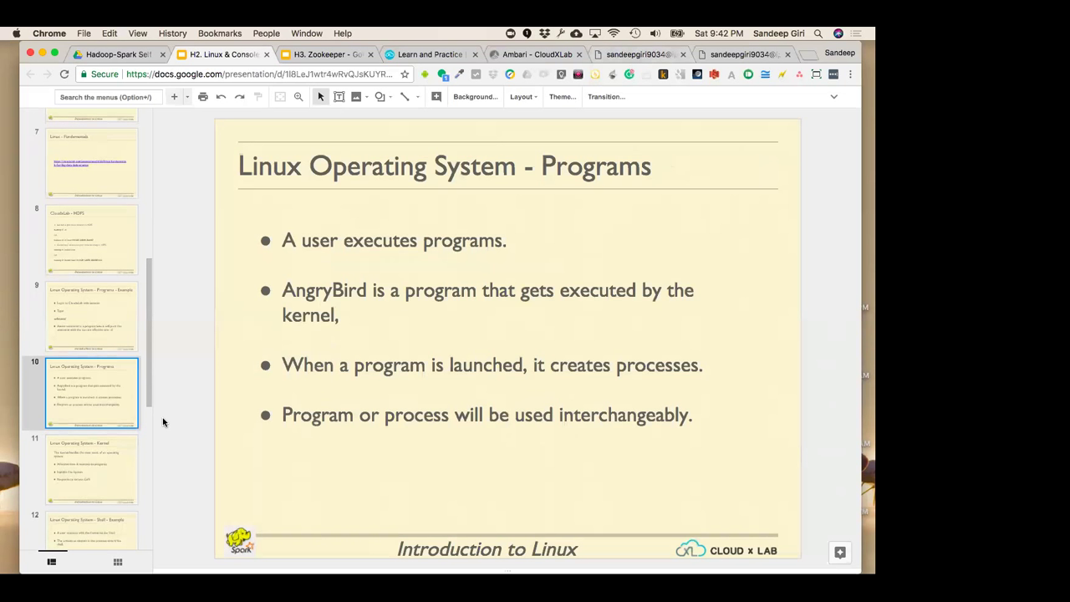
Reveal the Slides menus, then switch to the empty second terminal session
{"action": "left_click", "coordinate": [833, 96]}
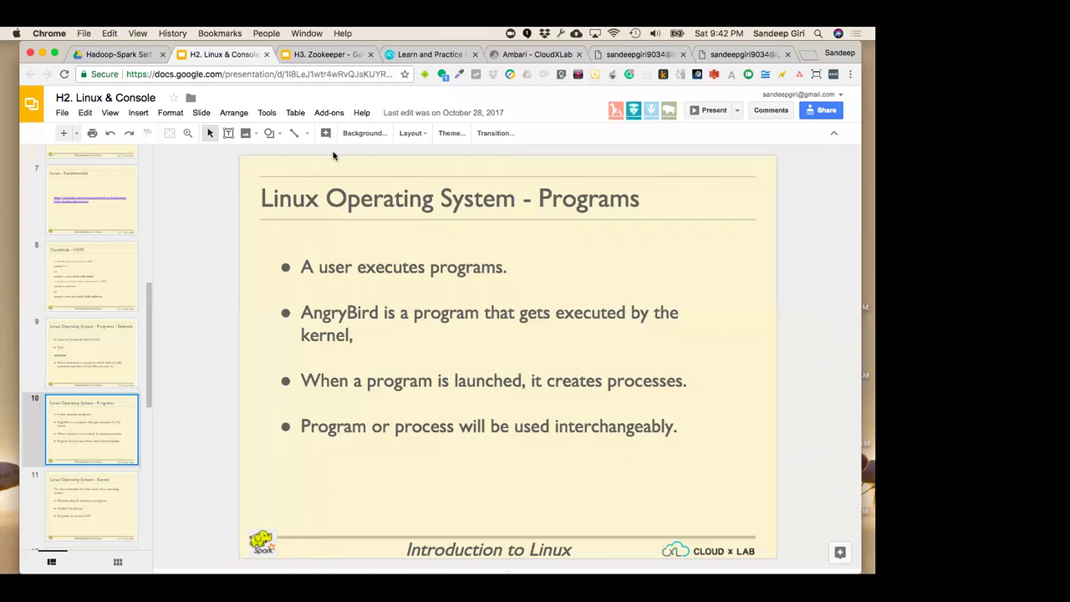
{"action": "left_click", "coordinate": [729, 53]}
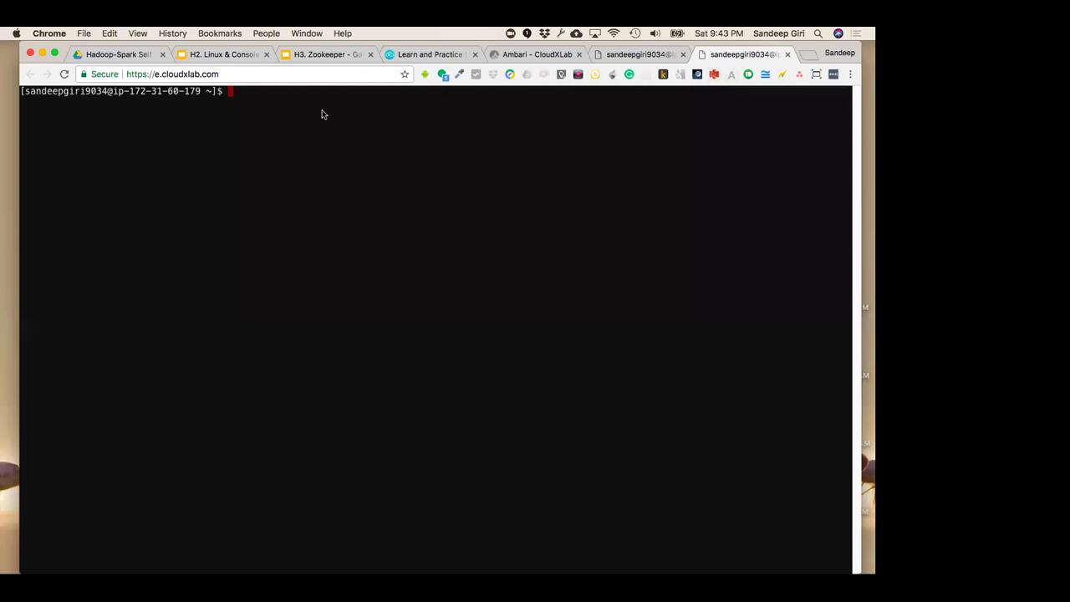
Change the console address to f.cloudxlab.com and load it
{"action": "left_click", "coordinate": [262, 77]}
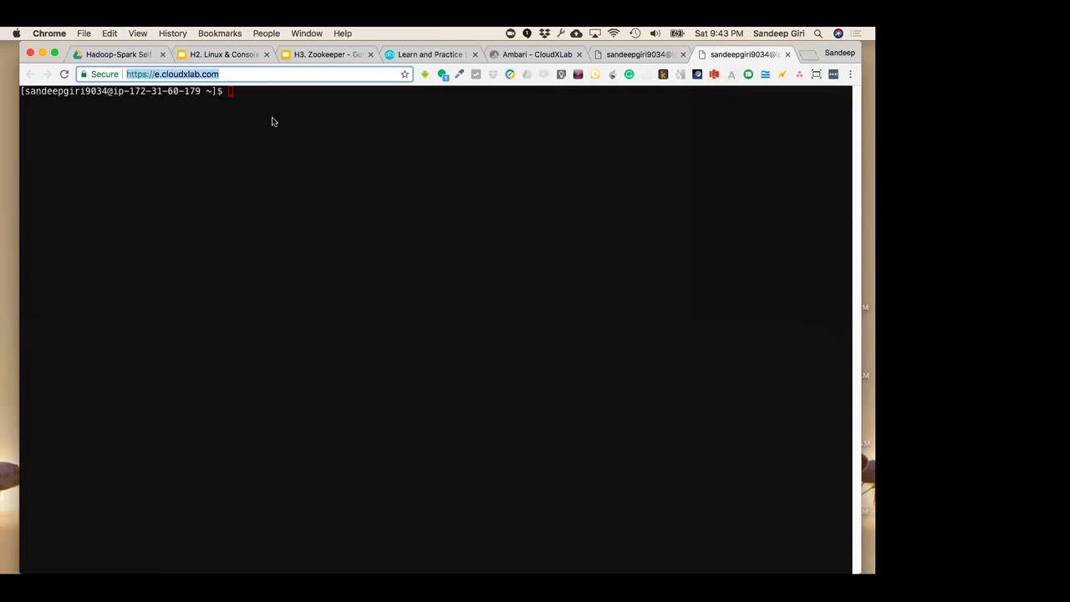
{"action": "left_click", "coordinate": [271, 122]}
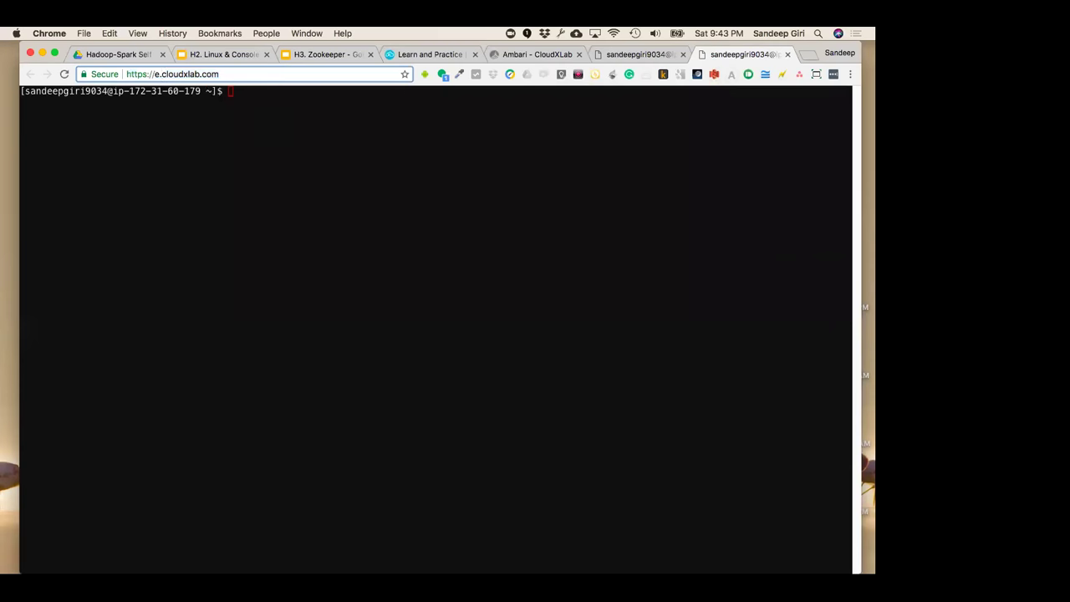
{"action": "key", "text": "BackSpace"}
{"action": "type", "text": "f"}
{"action": "key", "text": "Return"}
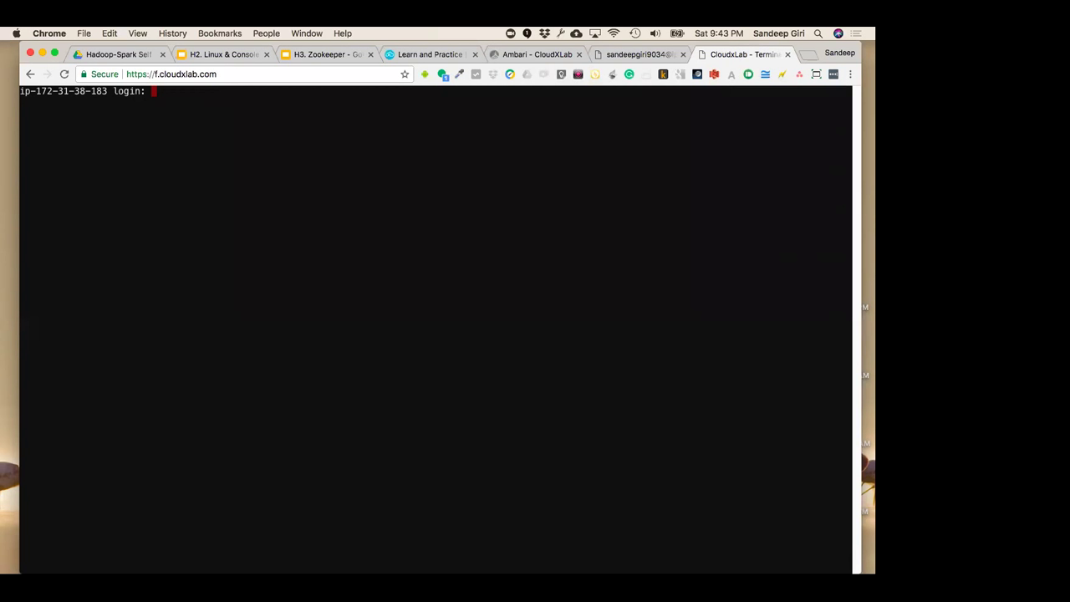
Return to the Linux & Console deck's slide 10 on Programs
{"action": "left_click", "coordinate": [426, 55]}
{"action": "left_click", "coordinate": [241, 54]}
{"action": "left_click", "coordinate": [117, 359]}
{"action": "left_click", "coordinate": [105, 427]}
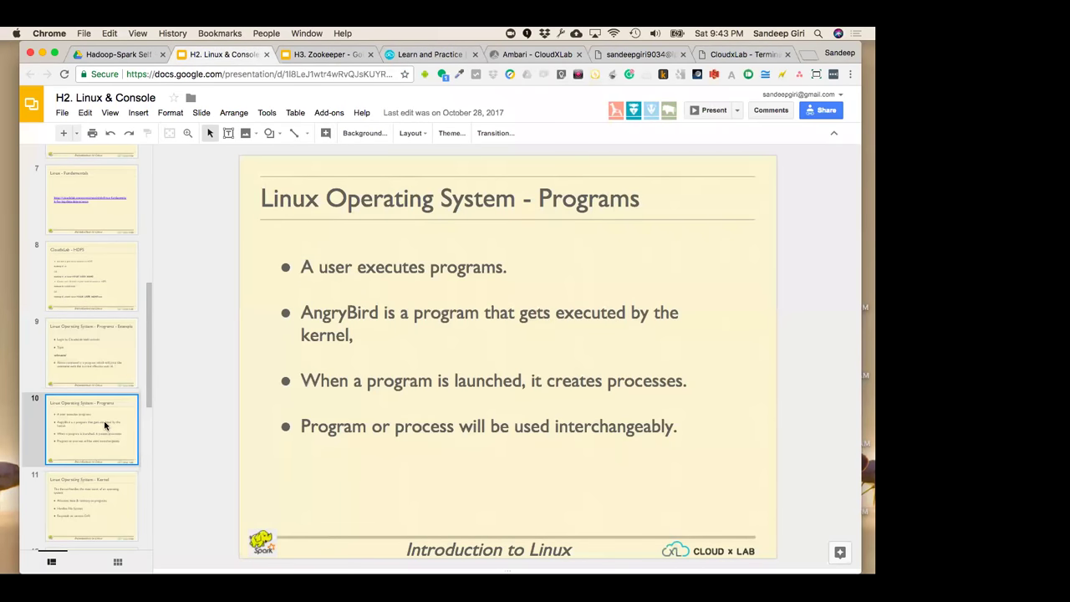
Hide the menus, highlight 'it creates processes.', then show slide 11 on the Kernel
{"action": "left_click", "coordinate": [833, 133]}
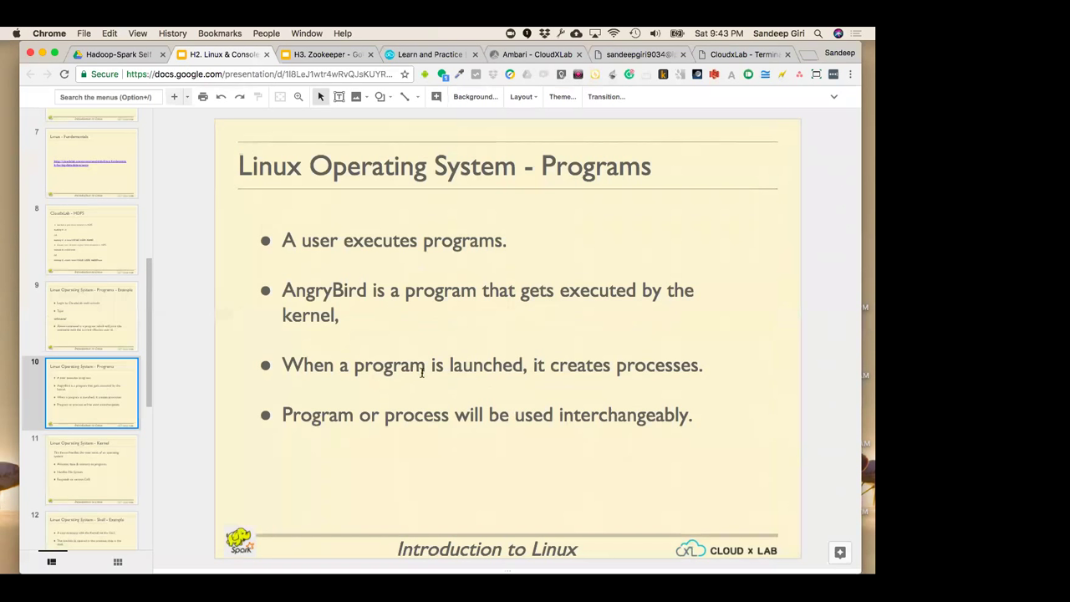
{"action": "left_click_drag", "start_coordinate": [528, 366], "coordinate": [706, 366]}
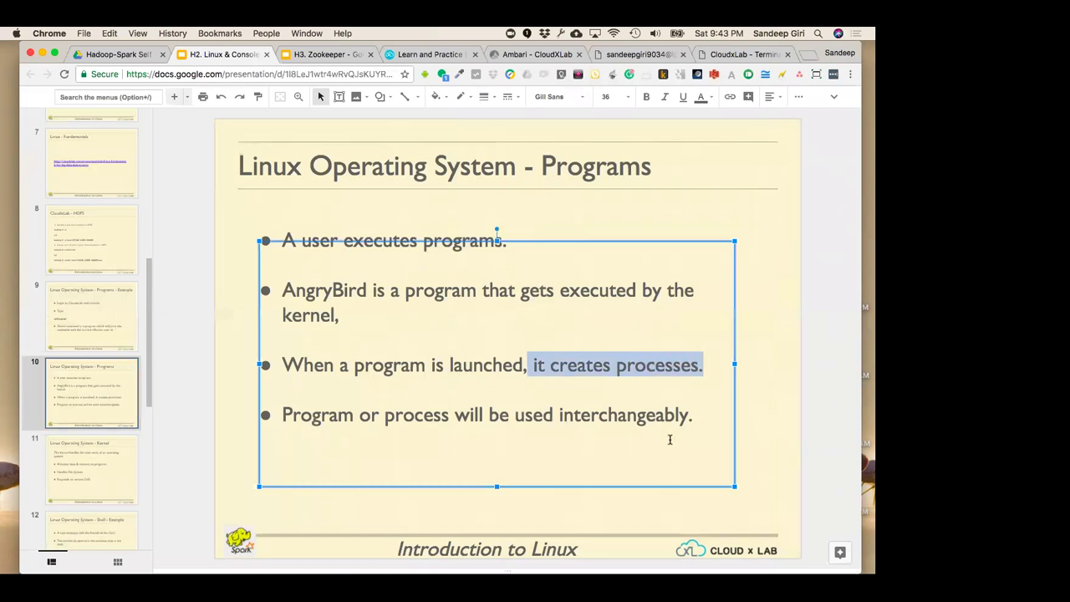
{"action": "left_click", "coordinate": [171, 468]}
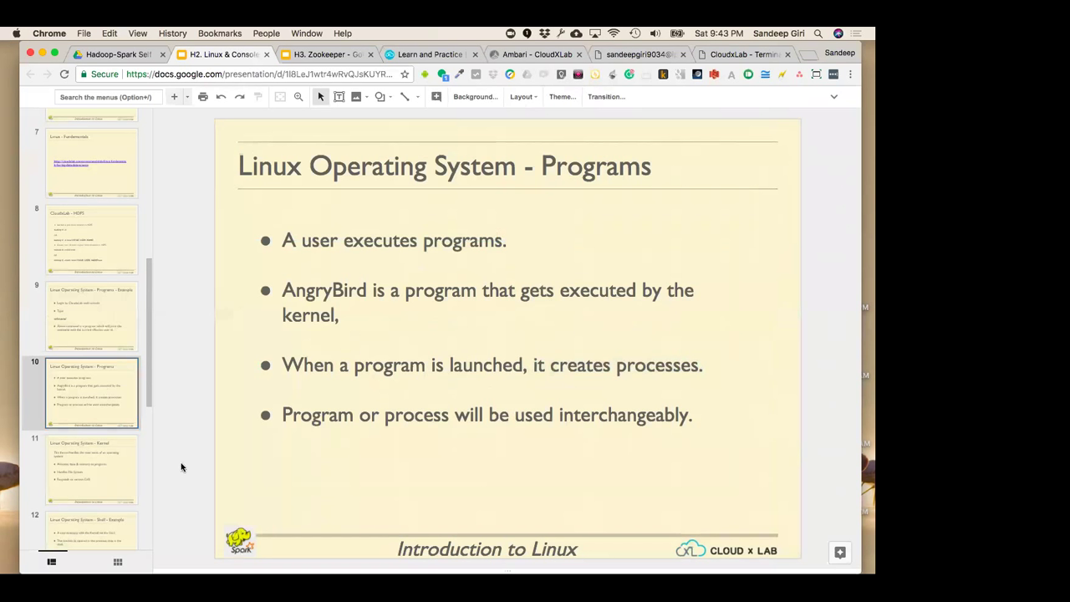
{"action": "left_click", "coordinate": [101, 472]}
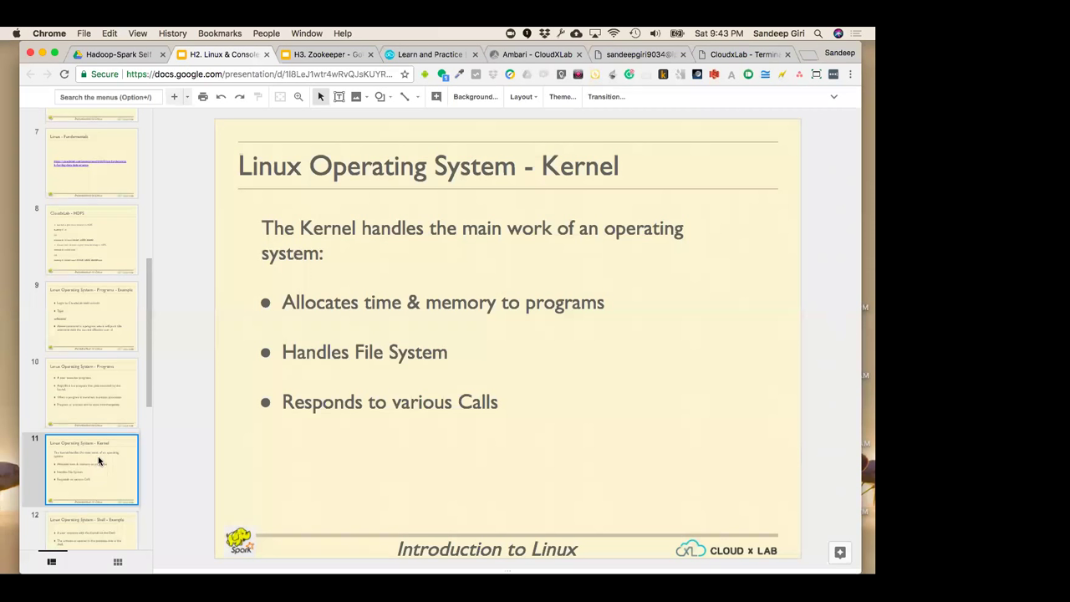
Show slide 12, Shell - Example, then switch to the CloudxLab shell
{"action": "left_click", "coordinate": [321, 305]}
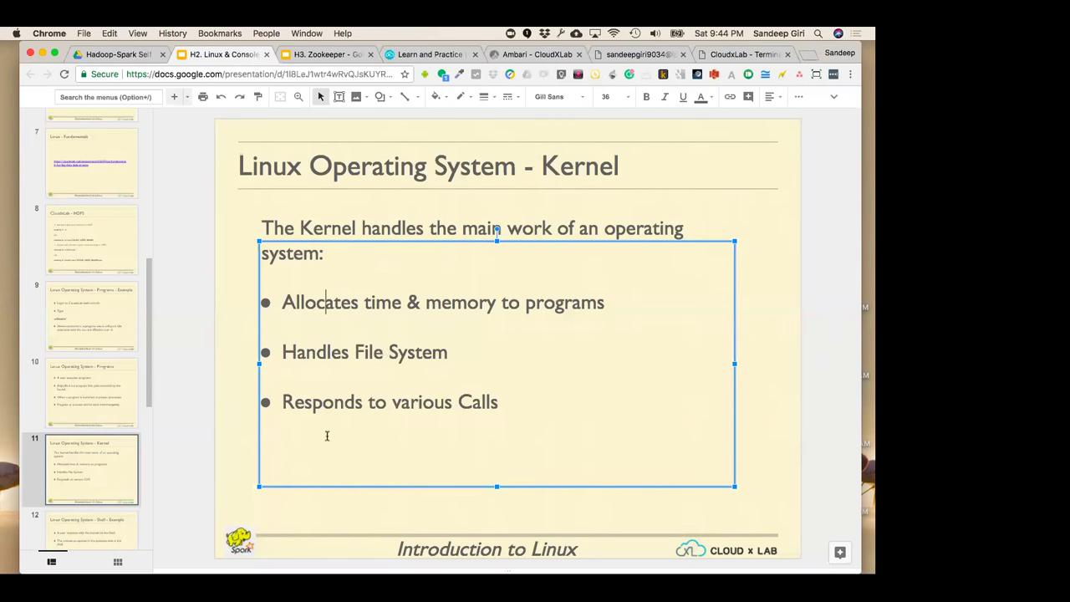
{"action": "left_click", "coordinate": [239, 482]}
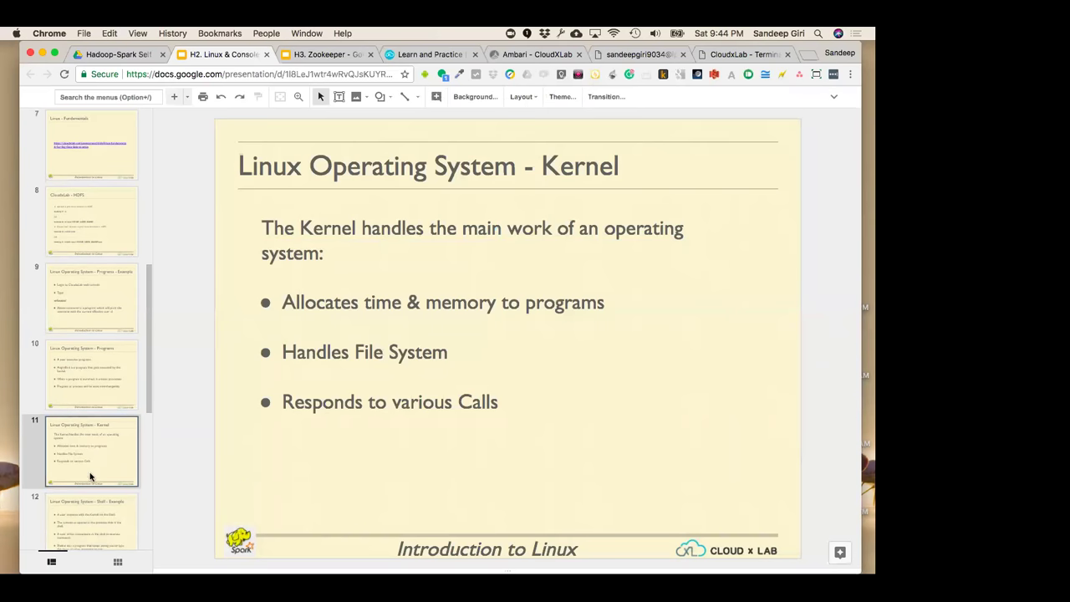
{"action": "left_click", "coordinate": [98, 515]}
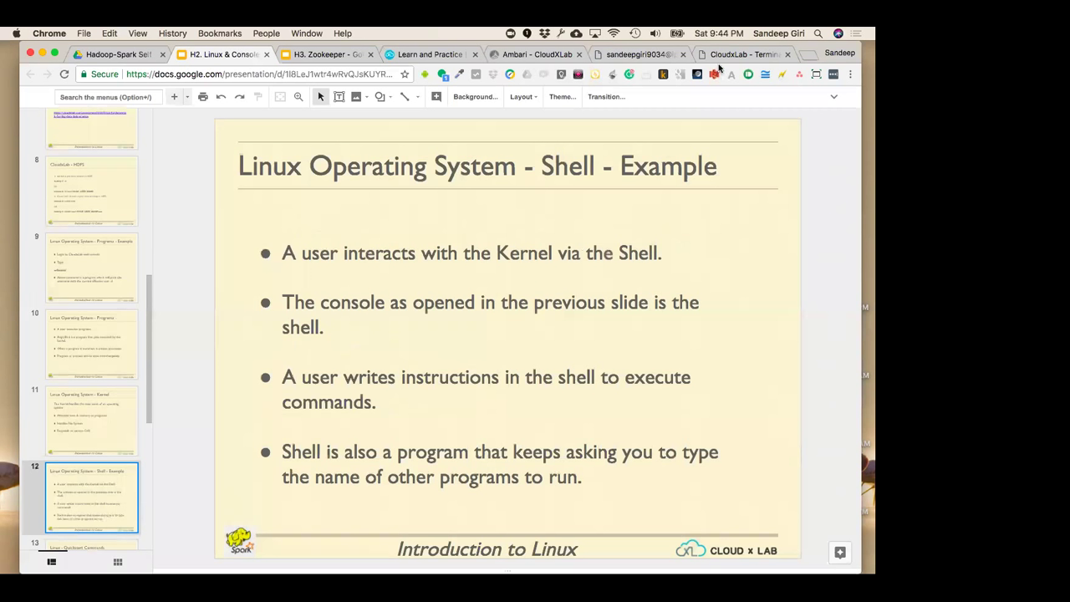
{"action": "left_click", "coordinate": [640, 55]}
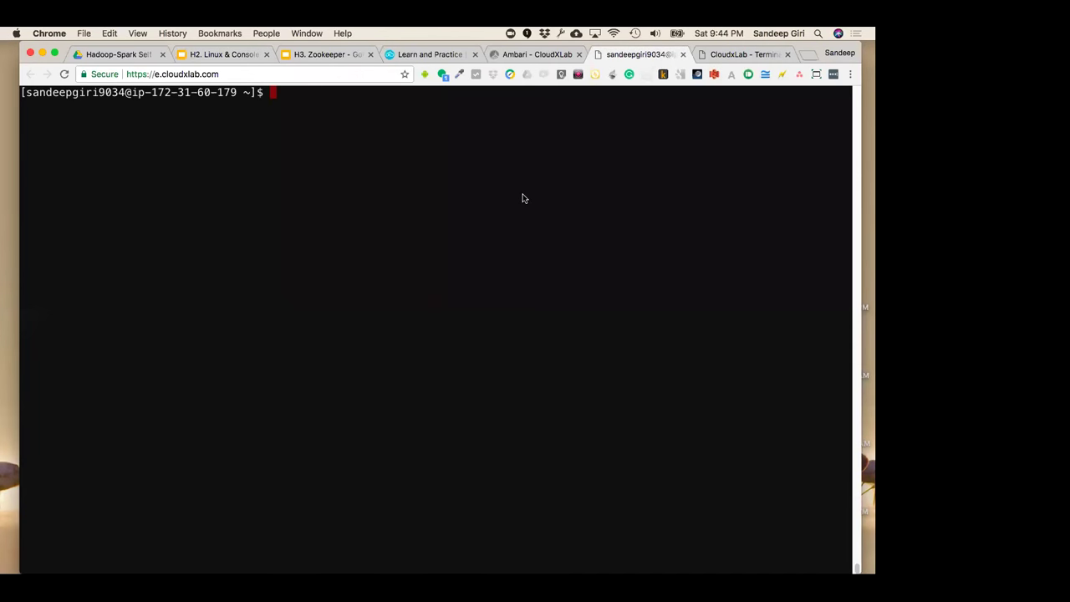
Run pwd to show the home directory, highlight it, then return to slide 12
{"action": "key", "text": "Return"}
{"action": "key", "text": "Return"}
{"action": "key", "text": "Return"}
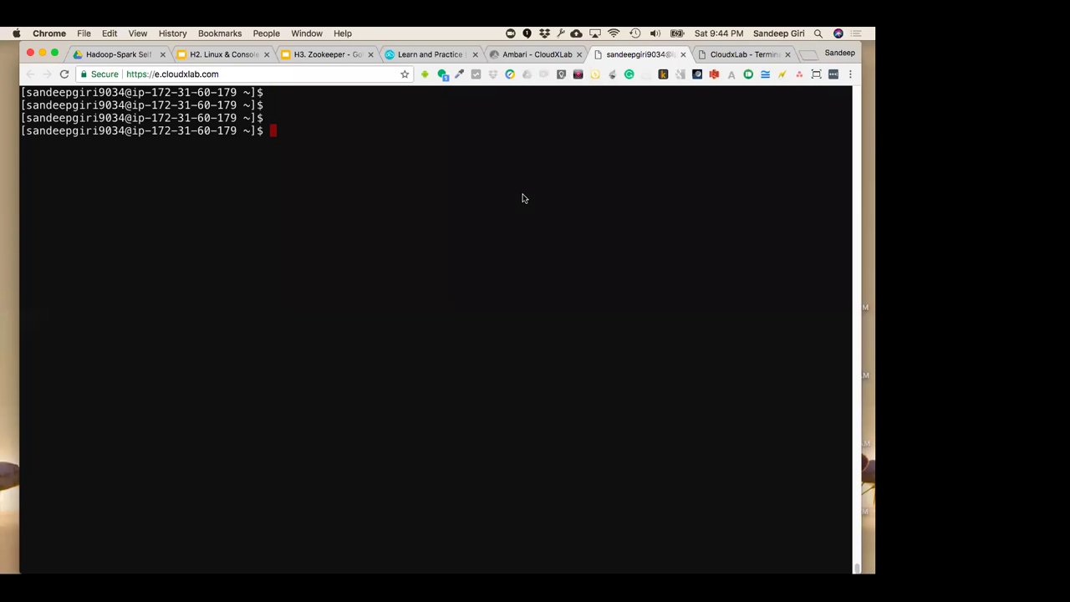
{"action": "type", "text": "pwd"}
{"action": "key", "text": "Return"}
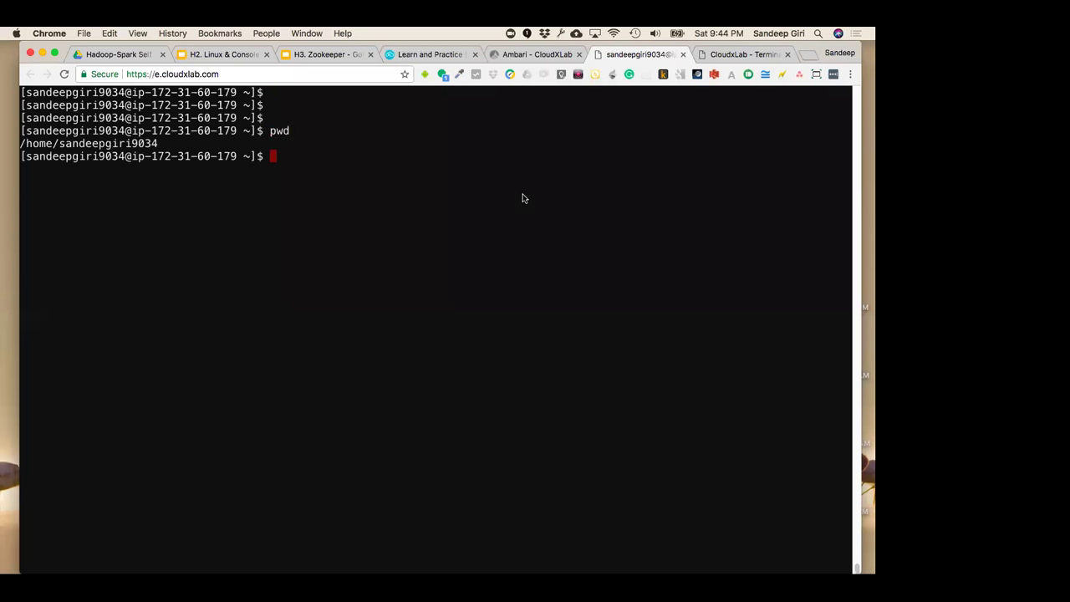
{"action": "double_click", "coordinate": [284, 131]}
{"action": "left_click_drag", "start_coordinate": [264, 157], "coordinate": [59, 156]}
{"action": "left_click", "coordinate": [400, 206]}
{"action": "left_click", "coordinate": [217, 53]}
{"action": "scroll", "coordinate": [130, 448], "scroll_direction": "down", "scroll_amount": 5}
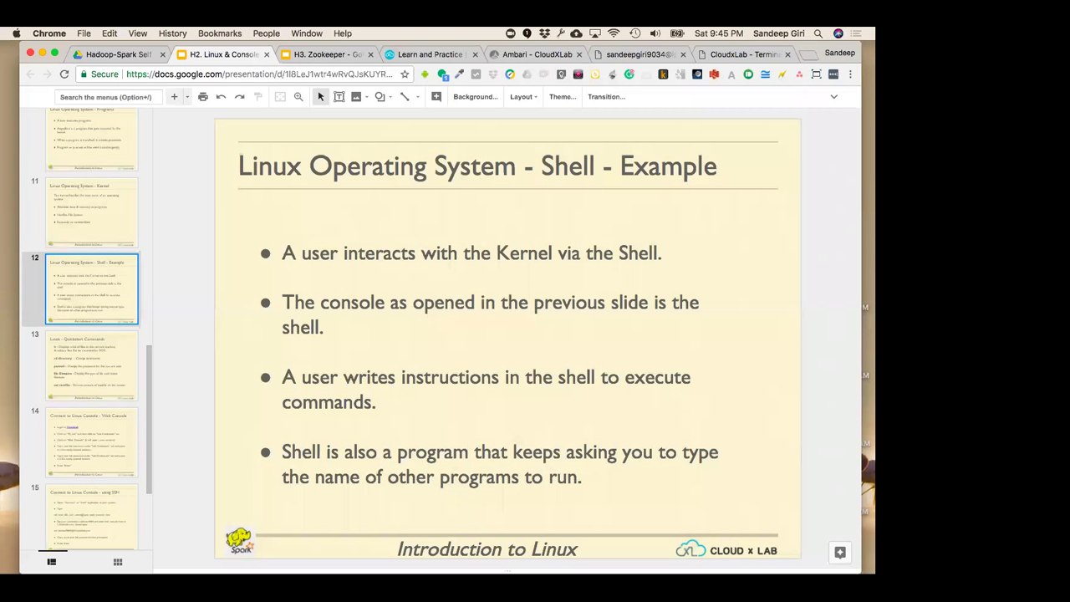
Lower the sound volume before showing the 10-minute break note
{"action": "key", "text": "XF86AudioLowerVolume"}
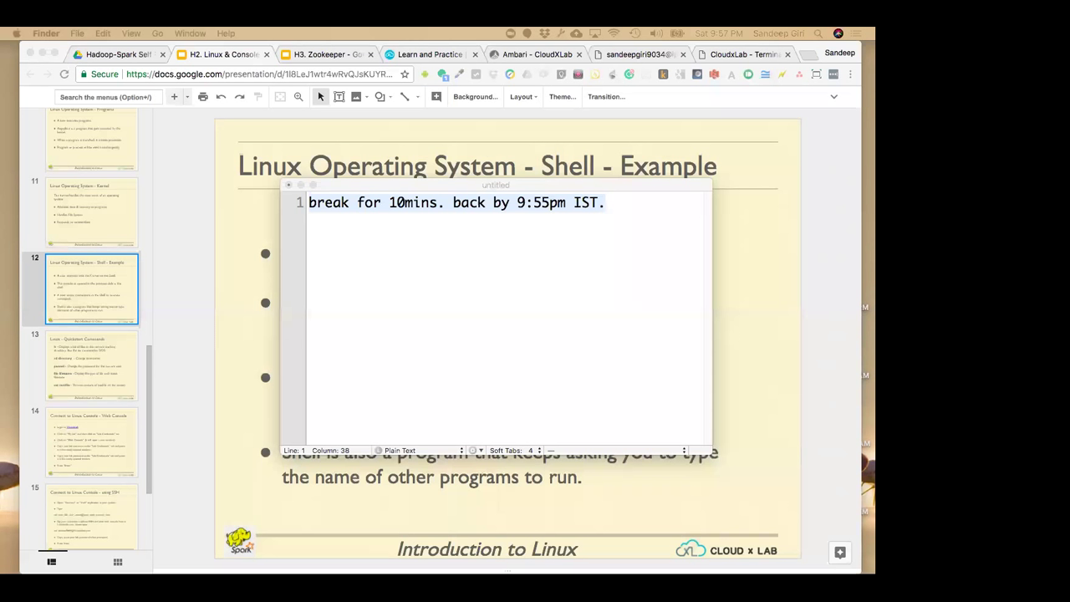
Replace the break notice in the TextMate note with the student's question about temp, bin and etc folders
{"action": "left_click", "coordinate": [452, 380]}
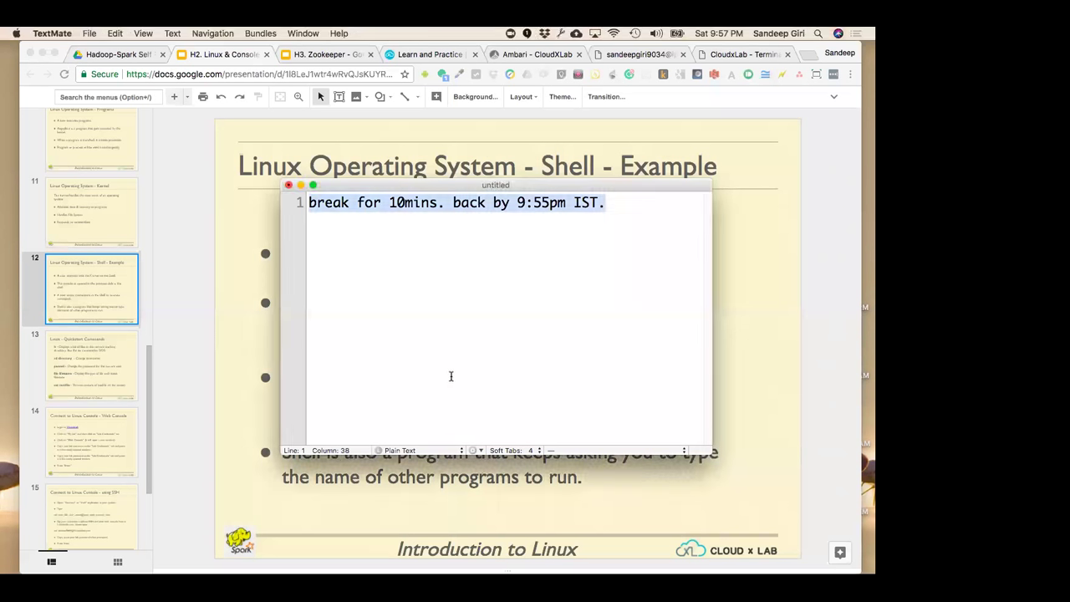
{"action": "key", "text": "BackSpace"}
{"action": "type", "text": "temp, bin, etc, subin,? is there a special rule to build files to save in them?"}
{"action": "key", "text": "Return"}
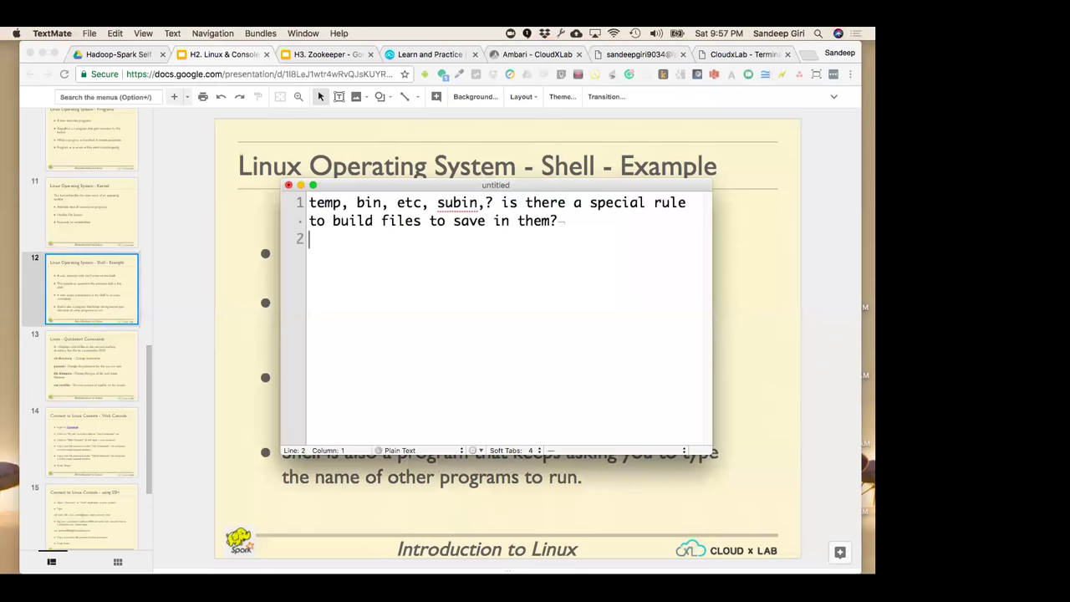
{"action": "left_click_drag", "start_coordinate": [281, 338], "coordinate": [88, 344]}
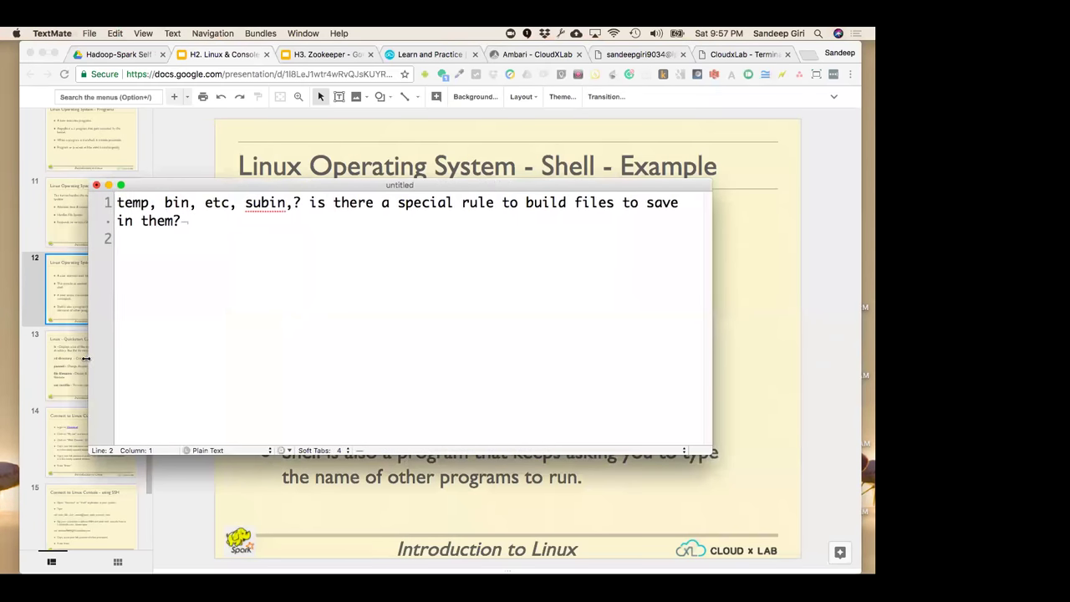
{"action": "left_click", "coordinate": [135, 205]}
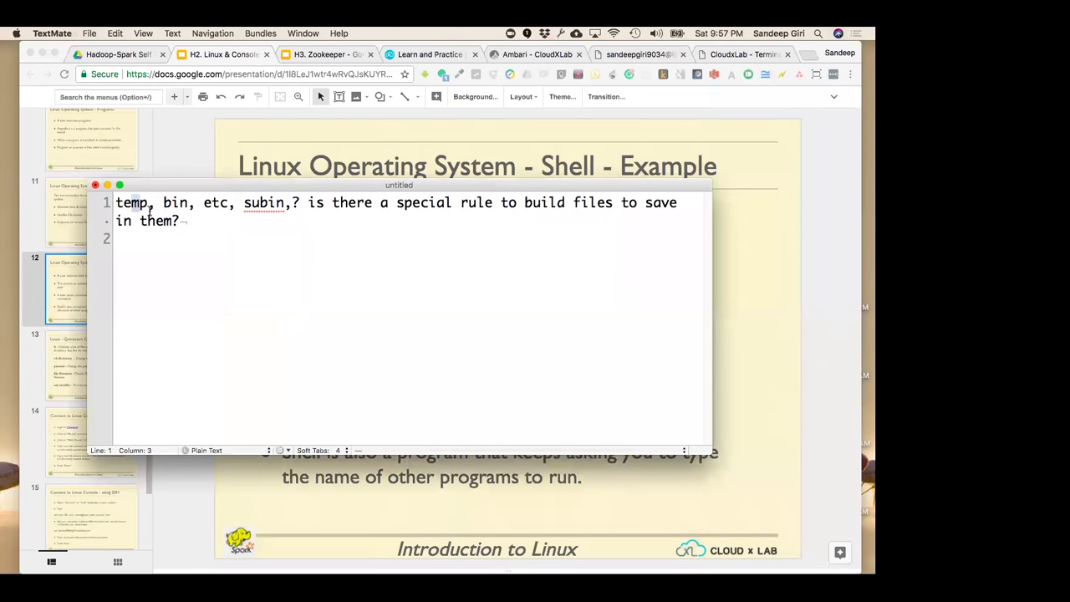
{"action": "left_click", "coordinate": [309, 148]}
{"action": "left_click", "coordinate": [640, 54]}
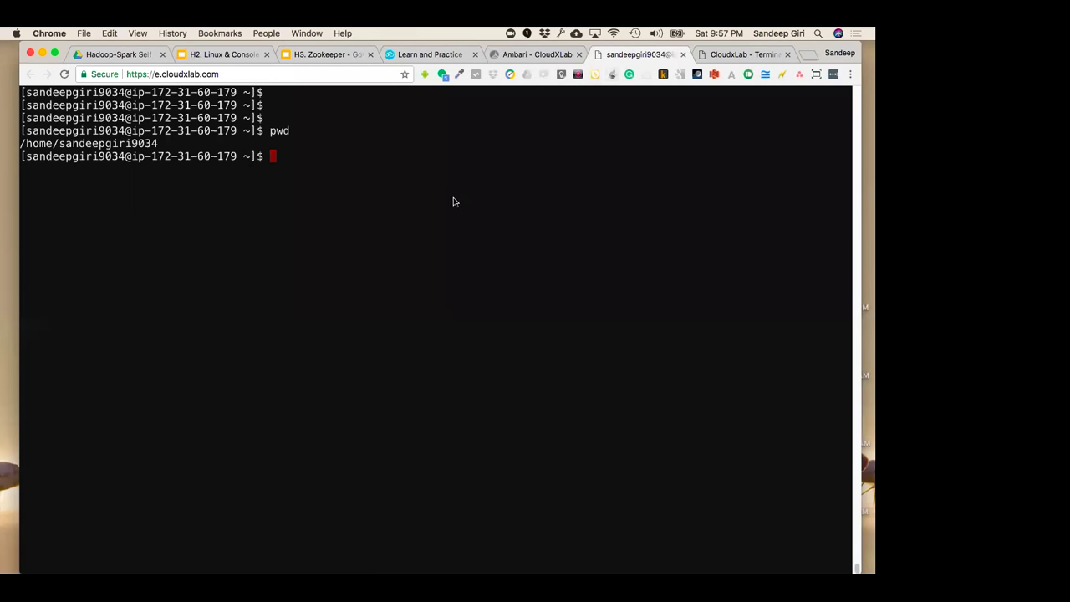
Go to the root directory with cd /, confirm it with pwd, and list it with ls -l
{"action": "type", "text": "cd /"}
{"action": "key", "text": "Return"}
{"action": "type", "text": "pwd"}
{"action": "key", "text": "Return"}
{"action": "type", "text": "ls -l"}
{"action": "key", "text": "Return"}
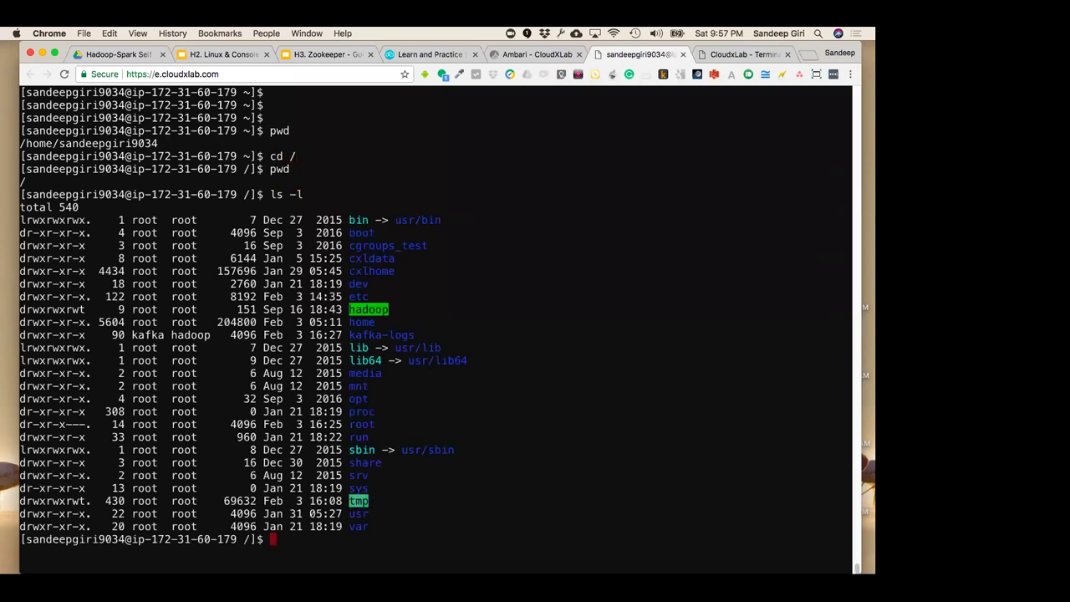
{"action": "double_click", "coordinate": [371, 259]}
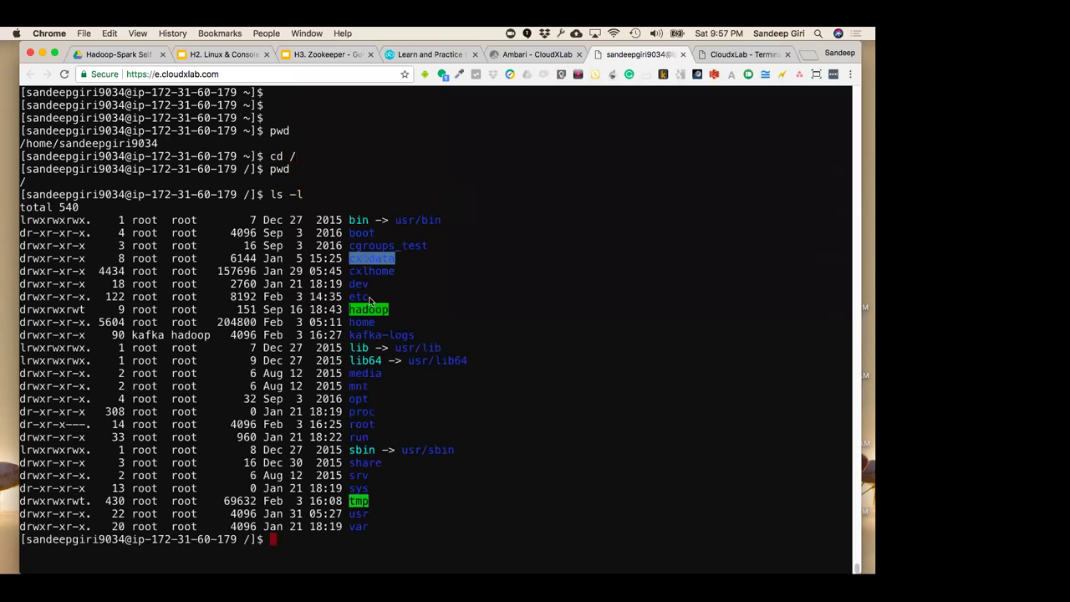
{"action": "left_click", "coordinate": [371, 259]}
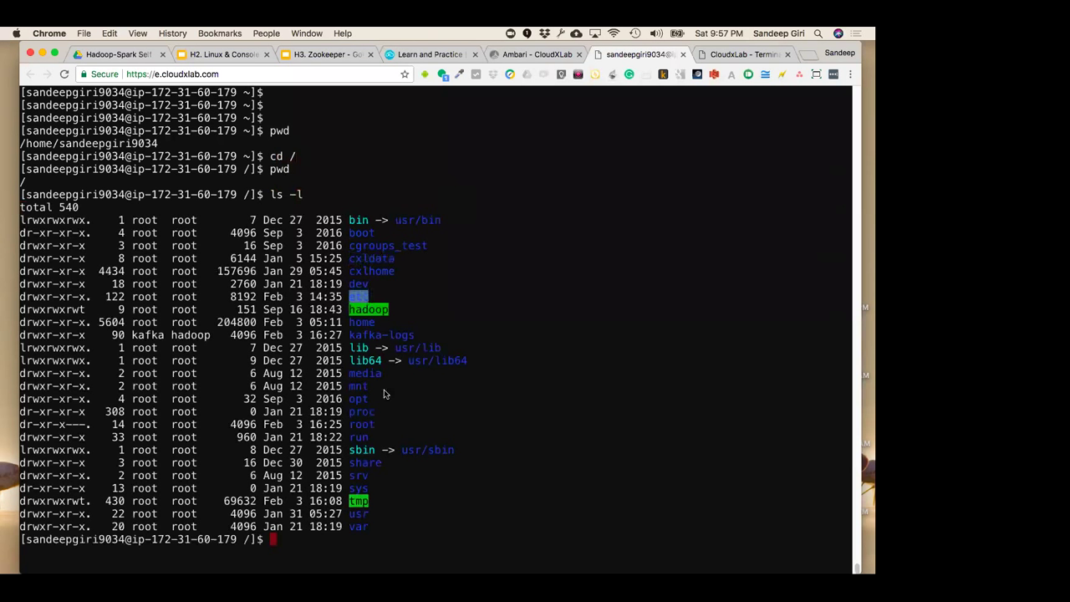
Correct 'temp' to 'tmp' in the TextMate question note and highlight the word
{"action": "key", "text": "super+Tab"}
{"action": "left_click", "coordinate": [138, 202]}
{"action": "key", "text": "BackSpace"}
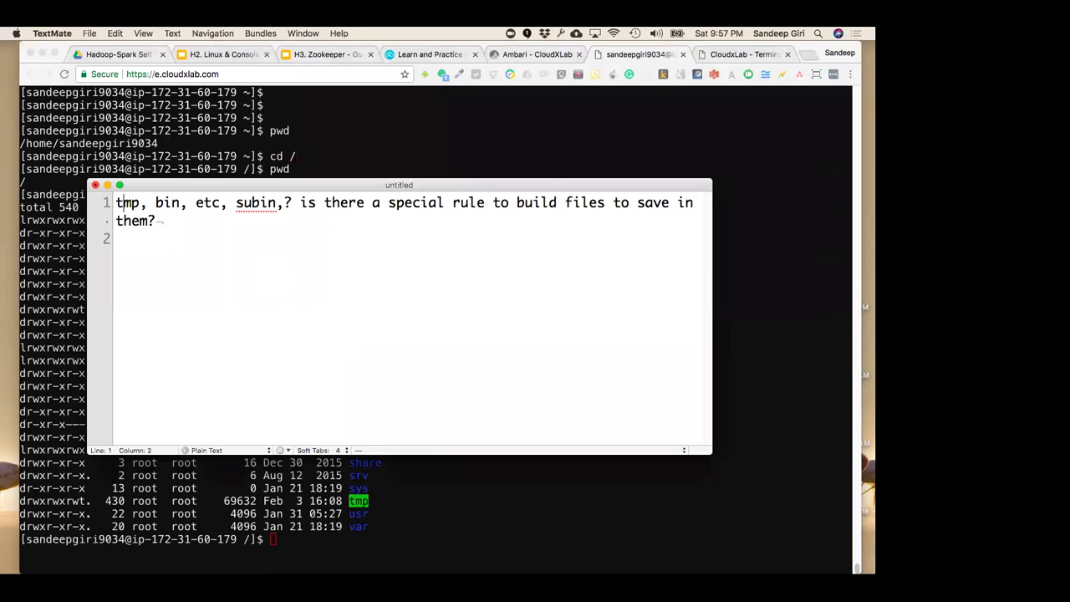
{"action": "double_click", "coordinate": [138, 202]}
{"action": "key", "text": "super+Tab"}
Enter /tmp with cd tmp and list its contents with ls -l
{"action": "type", "text": "cd tmp"}
{"action": "key", "text": "Return"}
{"action": "type", "text": "ls -l"}
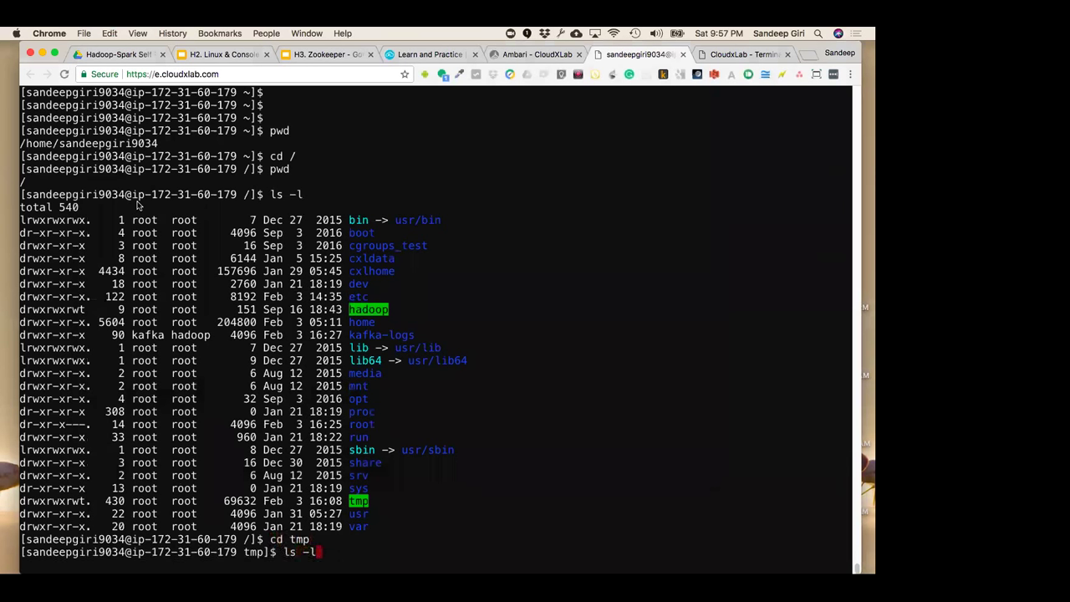
{"action": "key", "text": "Return"}
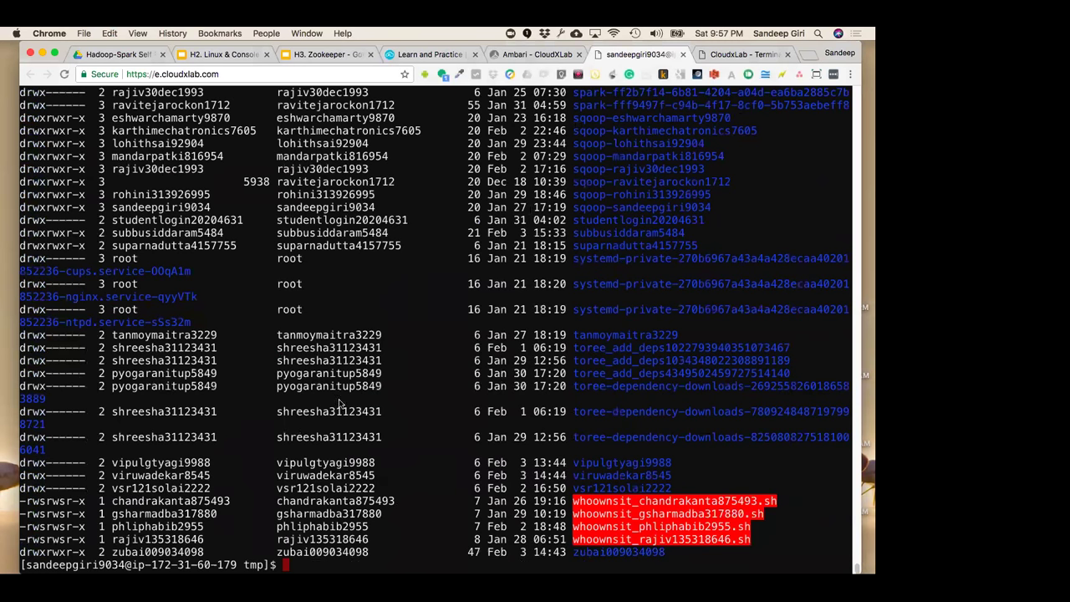
Return the shell to the root with cd /, then enter /bin with cd bin
{"action": "scroll", "coordinate": [339, 405], "scroll_direction": "up", "scroll_amount": 15}
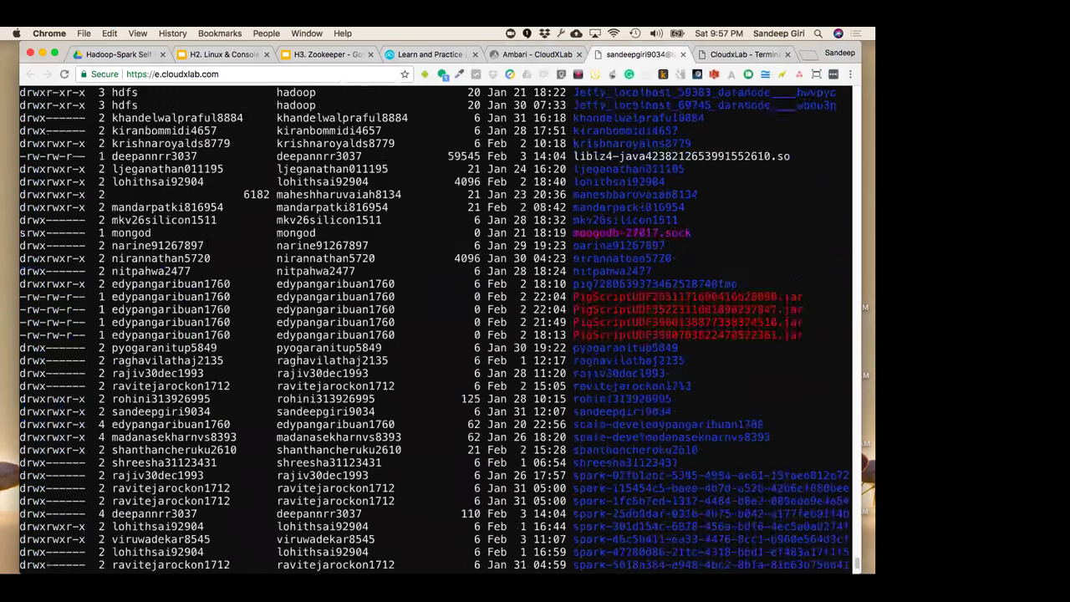
{"action": "scroll", "coordinate": [263, 274], "scroll_direction": "down", "scroll_amount": 15}
{"action": "key", "text": "super+Tab"}
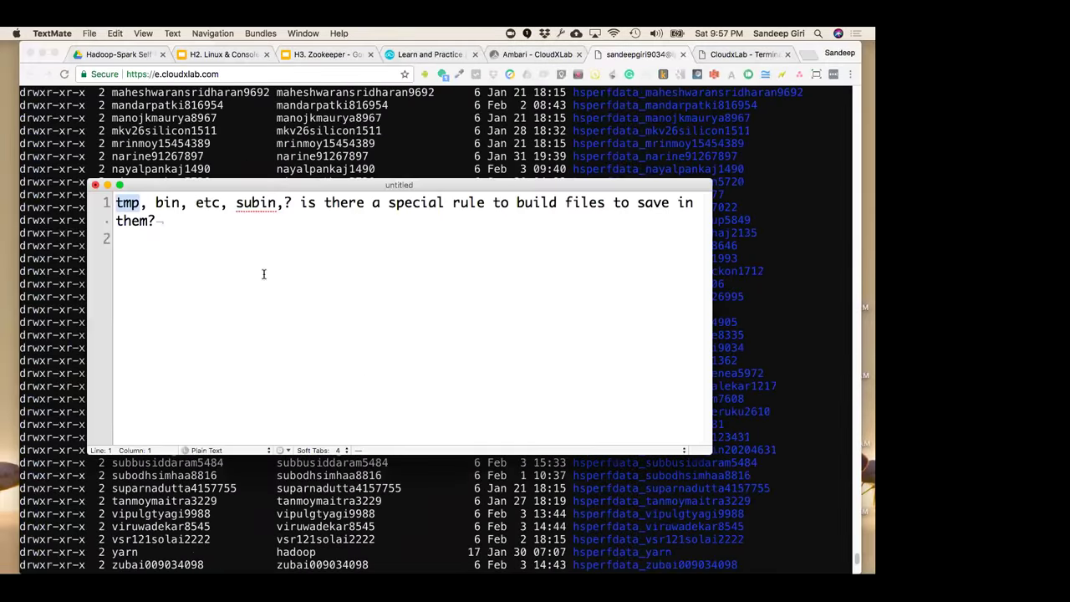
{"action": "left_click", "coordinate": [162, 202]}
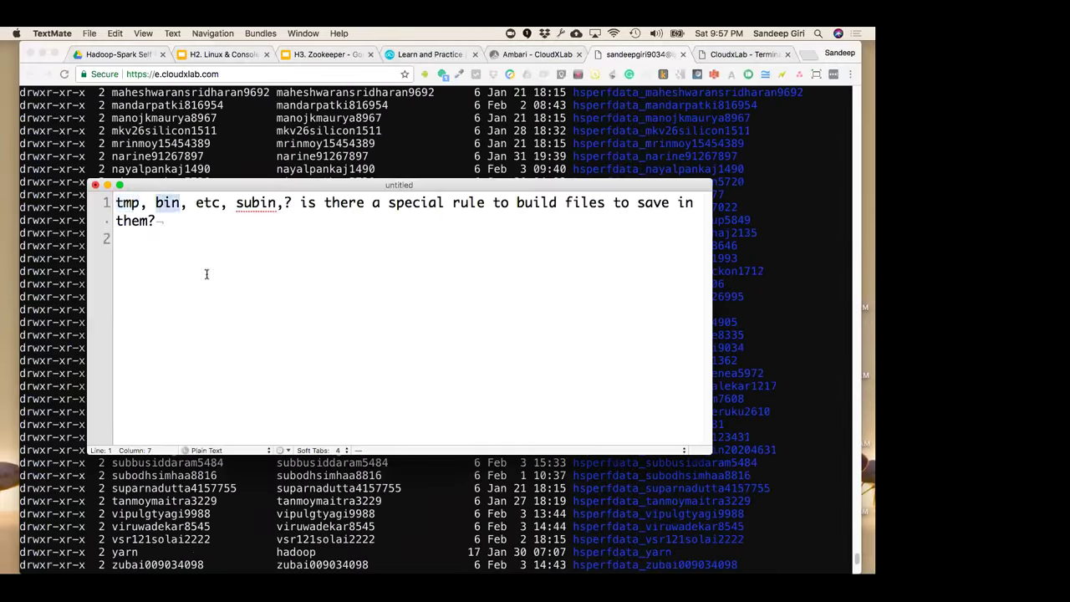
{"action": "key", "text": "super+Tab"}
{"action": "scroll", "coordinate": [234, 351], "scroll_direction": "down", "scroll_amount": 10}
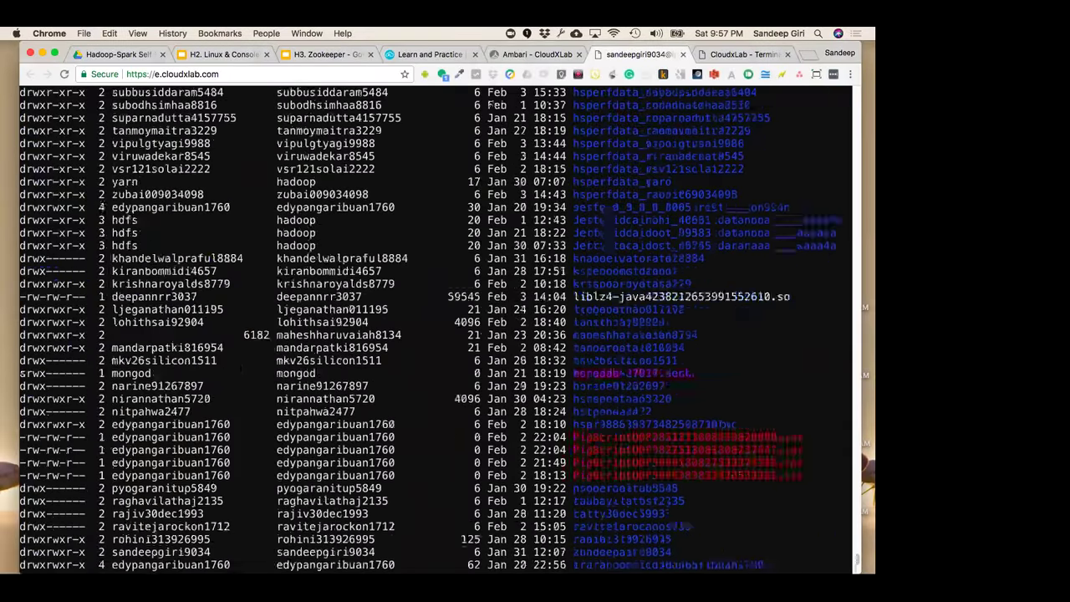
{"action": "type", "text": "bin"}
{"action": "key", "text": "BackSpace"}
{"action": "key", "text": "BackSpace"}
{"action": "key", "text": "BackSpace"}
{"action": "type", "text": "cd .."}
{"action": "key", "text": "BackSpace"}
{"action": "key", "text": "BackSpace"}
{"action": "type", "text": "/"}
{"action": "key", "text": "Return"}
{"action": "type", "text": "cd bin"}
{"action": "key", "text": "Return"}
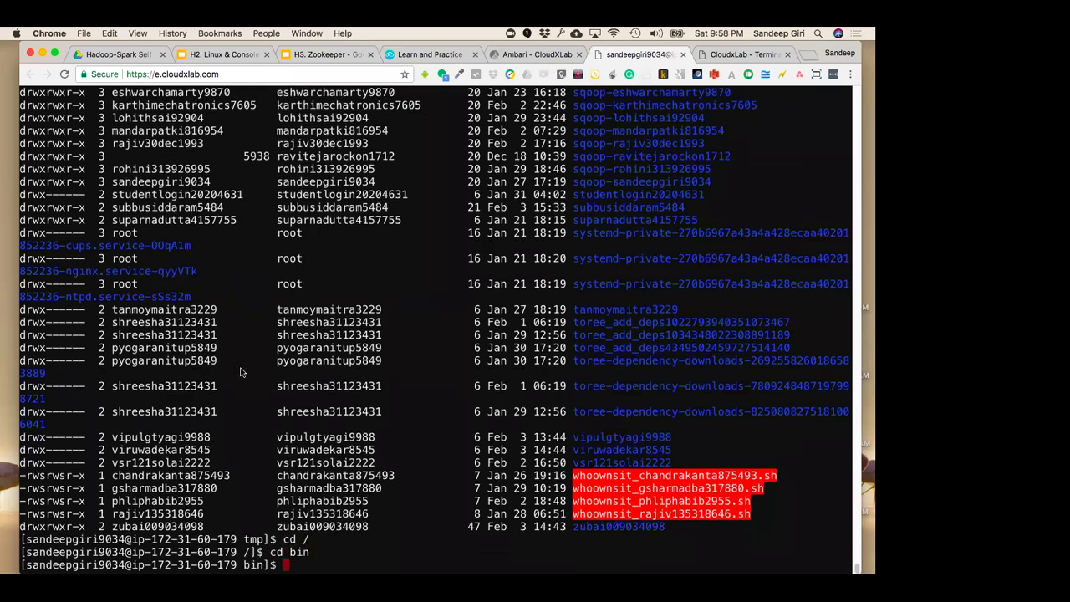
Fix 'subin' to 'sbin' in the note's question, then bring up the CloudxLab courses page
{"action": "key", "text": "super+Tab"}
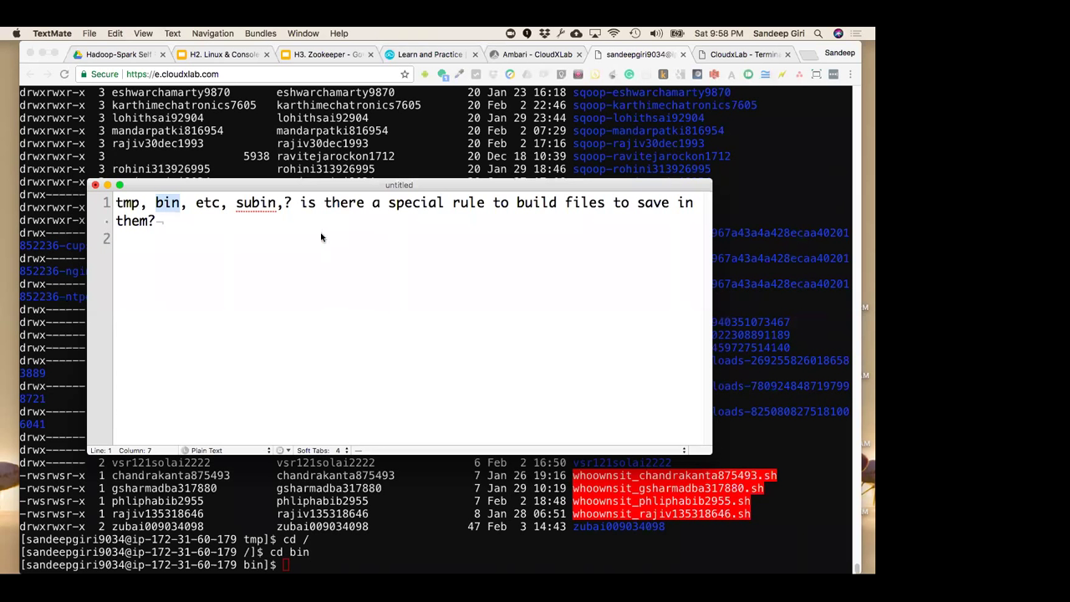
{"action": "double_click", "coordinate": [207, 206]}
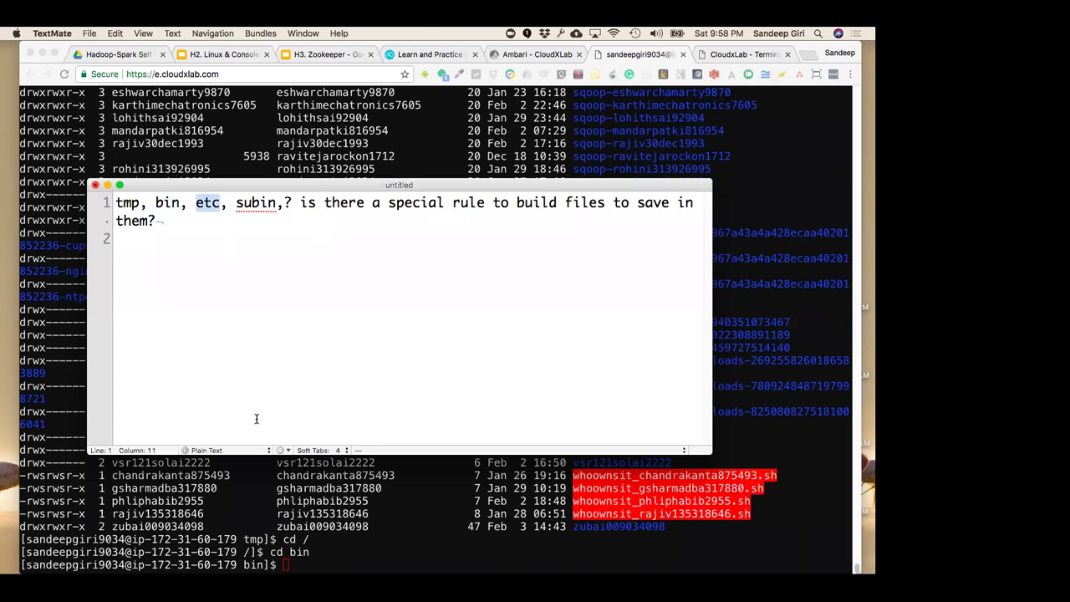
{"action": "left_click", "coordinate": [359, 370]}
{"action": "left_click", "coordinate": [250, 205]}
{"action": "double_click", "coordinate": [248, 205]}
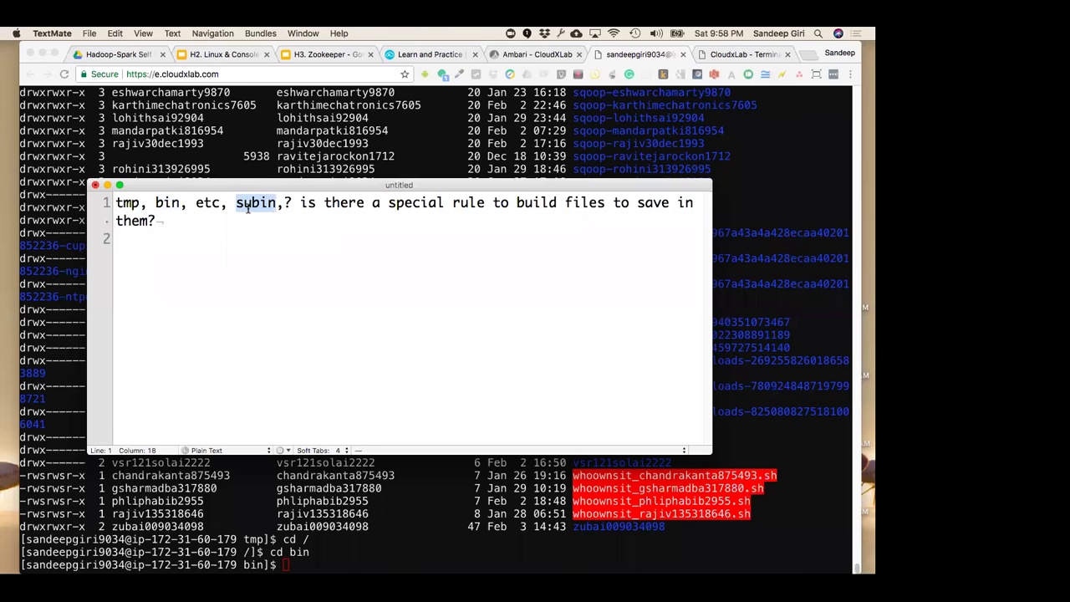
{"action": "key", "text": "Left"}
{"action": "key", "text": "Right"}
{"action": "key", "text": "Delete"}
{"action": "key", "text": "Down"}
{"action": "key", "text": "Down"}
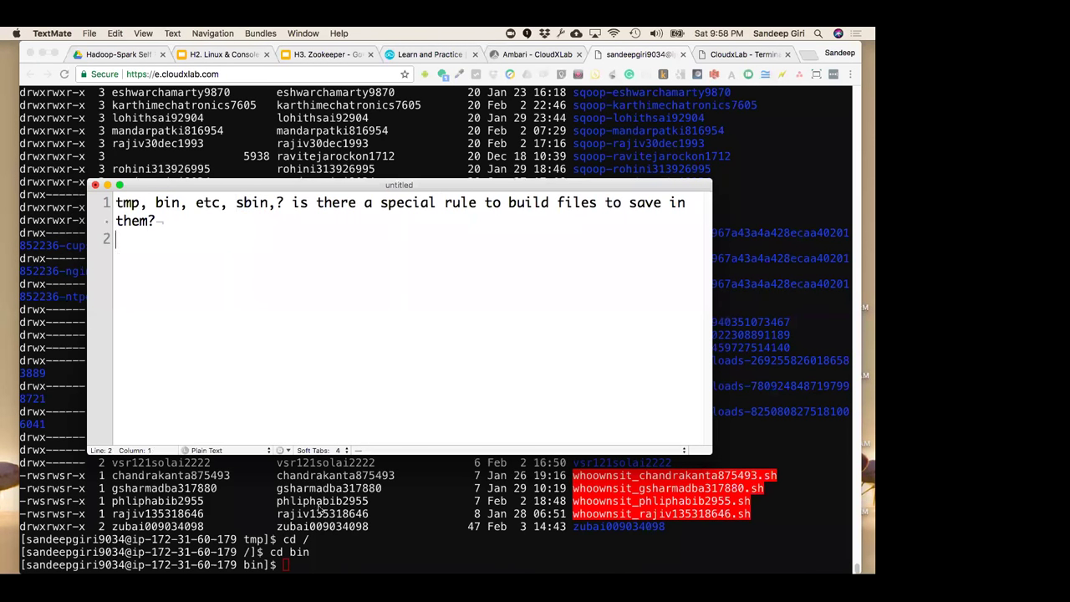
{"action": "left_click", "coordinate": [320, 506]}
{"action": "left_click", "coordinate": [411, 58]}
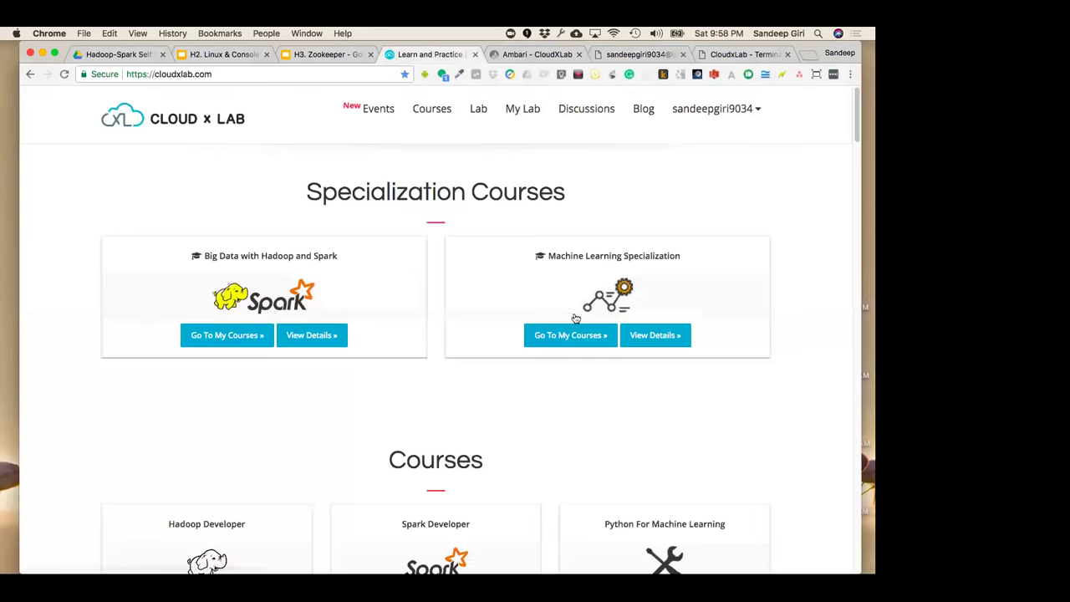
Close the timed-out CloudxLab-Terminal tab, clear the other console with Ctrl+L, and run cd to go home
{"action": "left_click", "coordinate": [748, 55]}
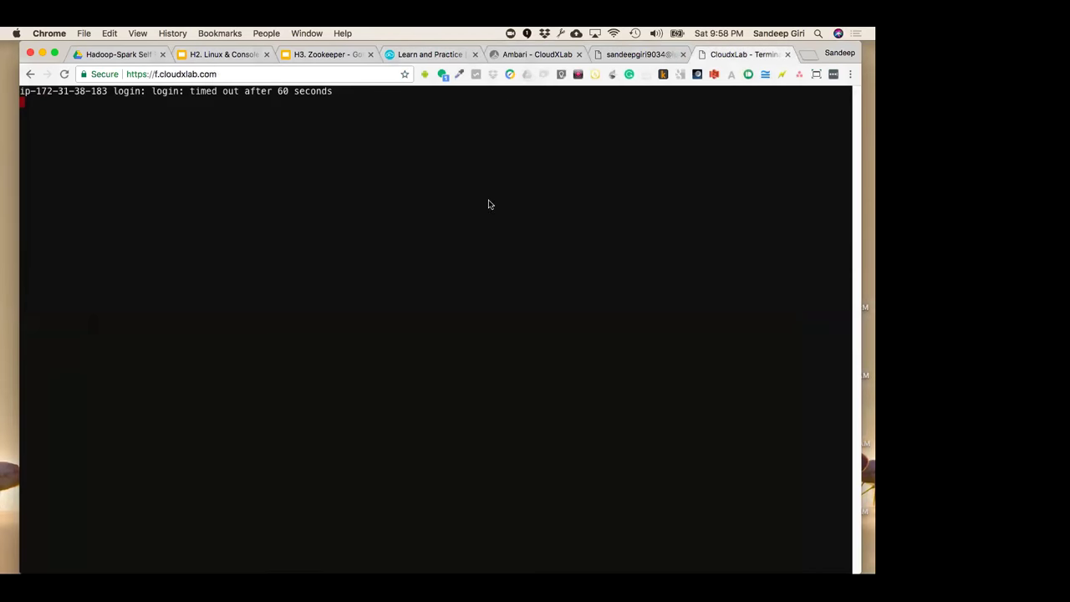
{"action": "key", "text": "super+w"}
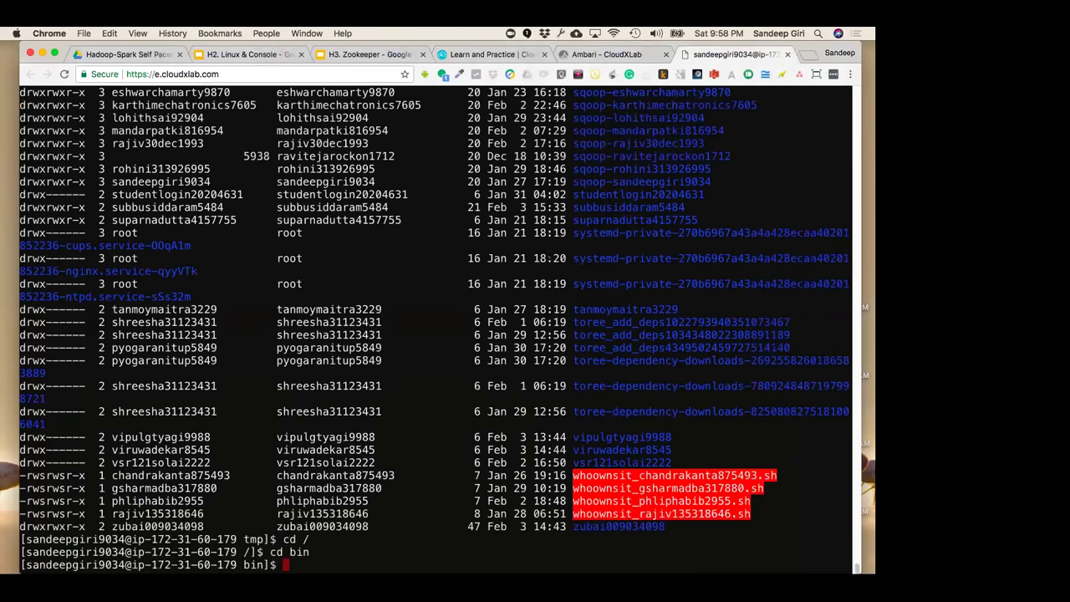
{"action": "key", "text": "ctrl+l"}
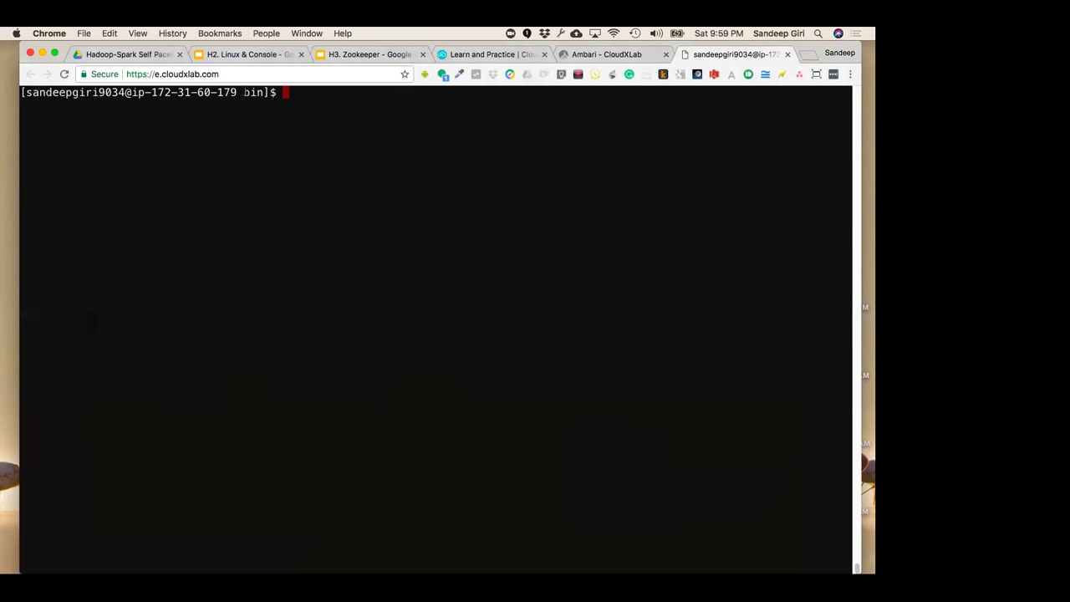
{"action": "type", "text": "cd"}
{"action": "key", "text": "Return"}
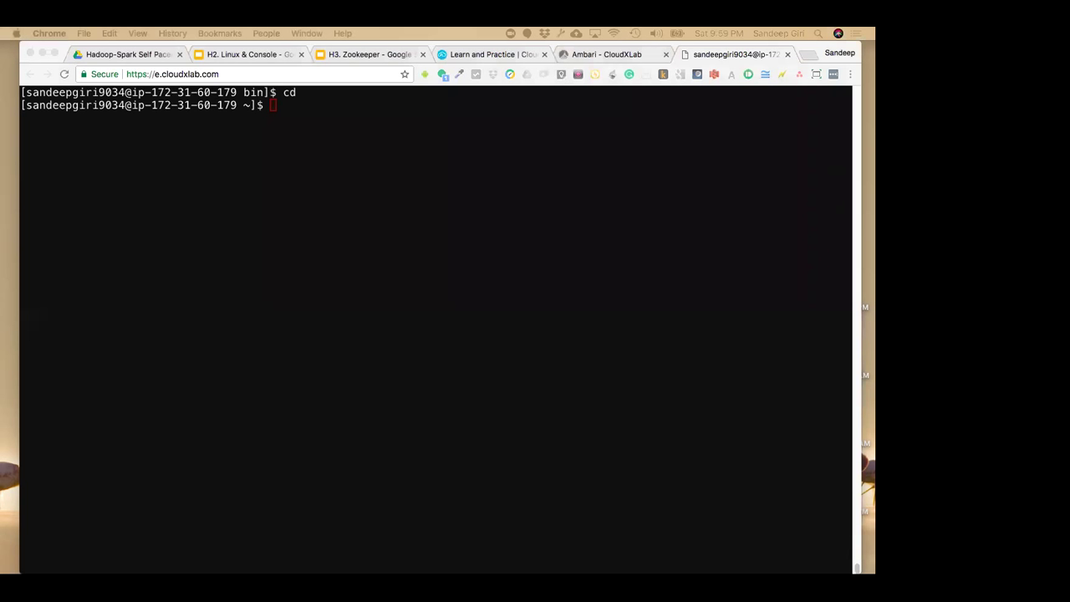
{"action": "left_click", "coordinate": [381, 281]}
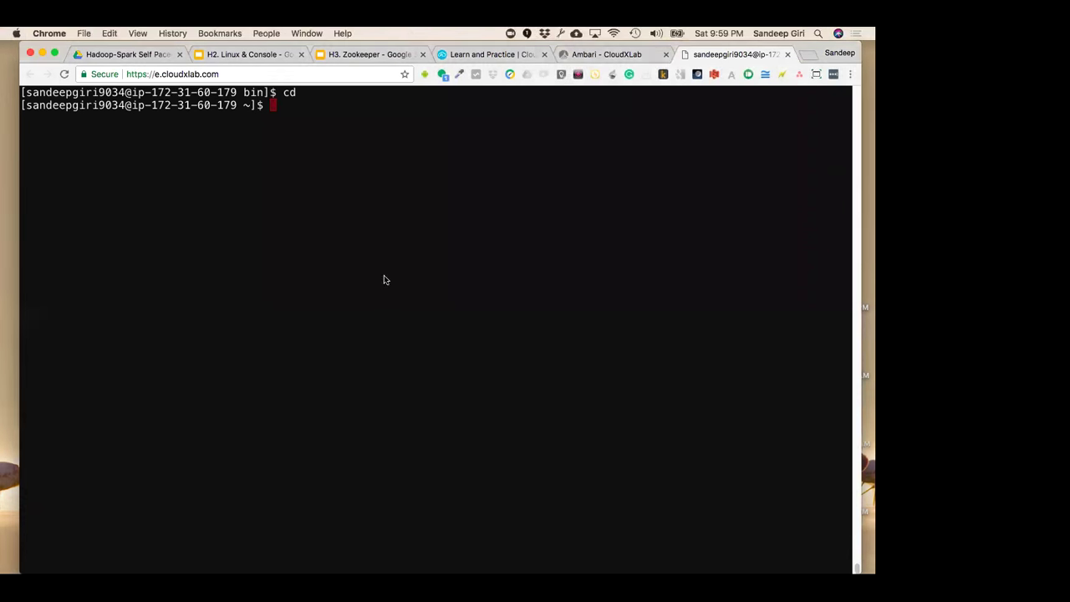
Show the Quickstart Commands slide in the Linux & Console deck and highlight its command list
{"action": "left_click", "coordinate": [250, 55]}
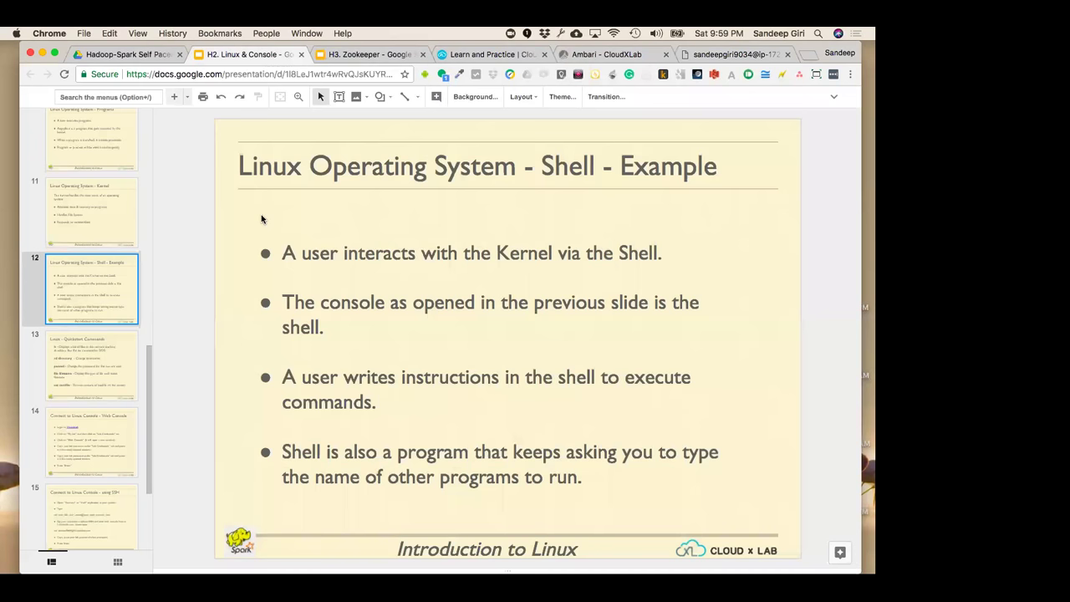
{"action": "left_click", "coordinate": [92, 355]}
{"action": "key", "text": "Up"}
{"action": "key", "text": "Down"}
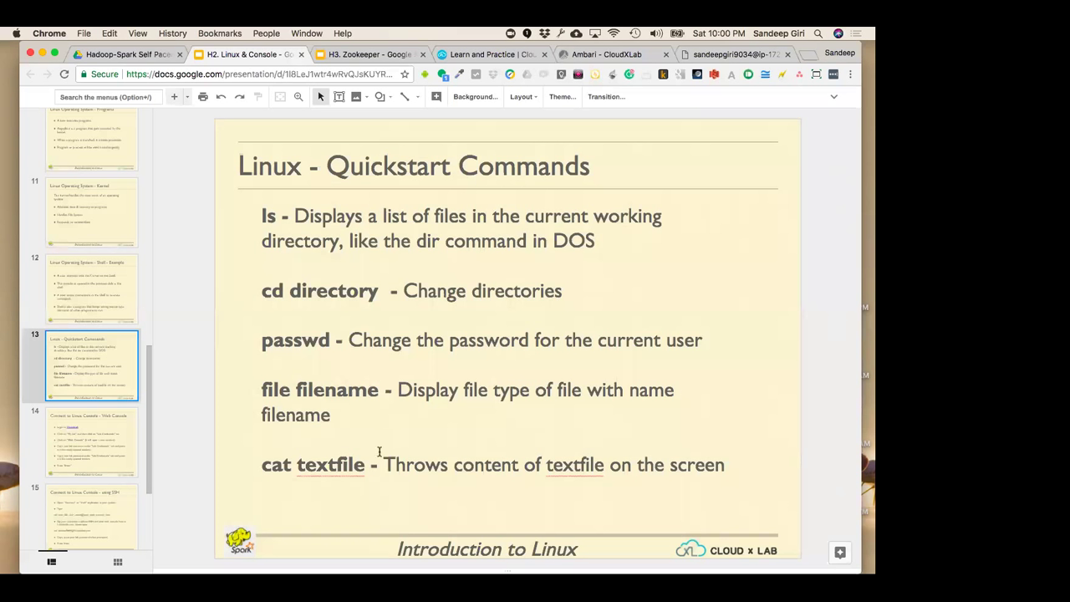
{"action": "left_click", "coordinate": [339, 468]}
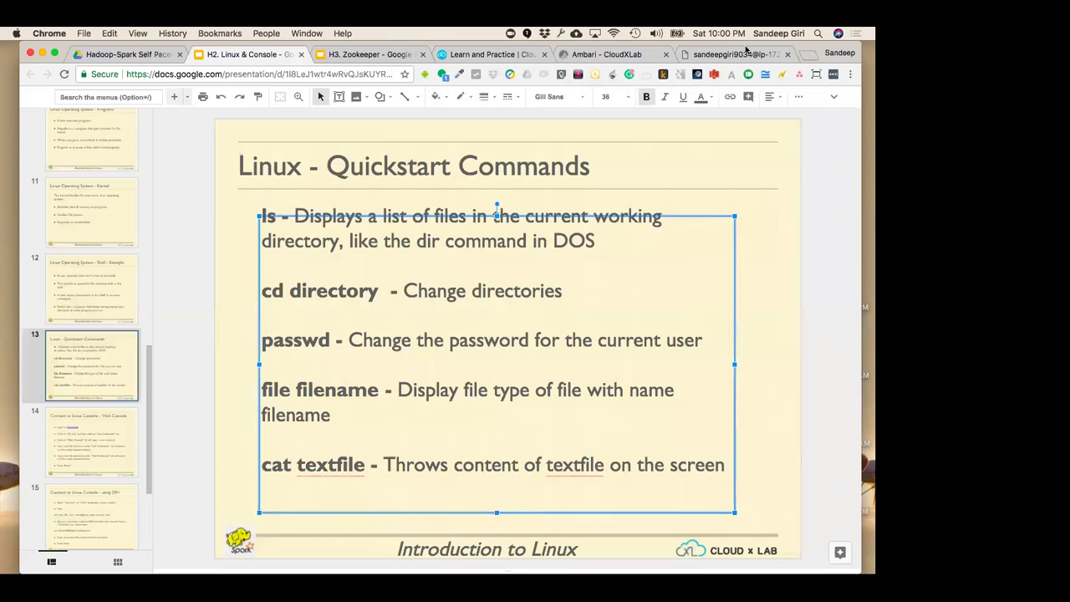
Move to slide 14, Connect to Linux Console - Web Console, then go back to the terminal
{"action": "left_click", "coordinate": [746, 52]}
{"action": "left_click", "coordinate": [234, 53]}
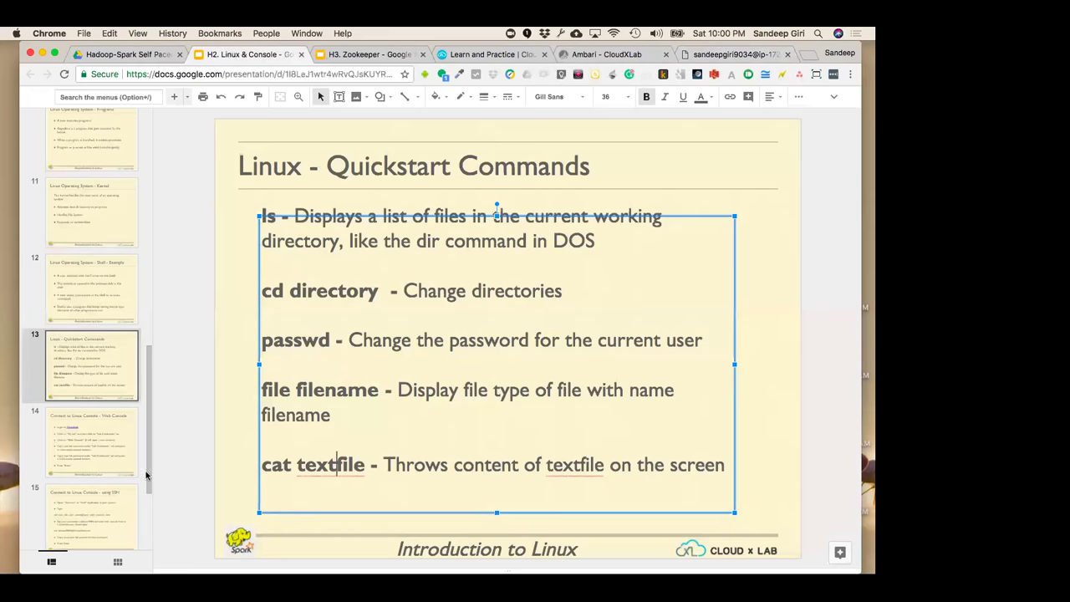
{"action": "left_click", "coordinate": [87, 449]}
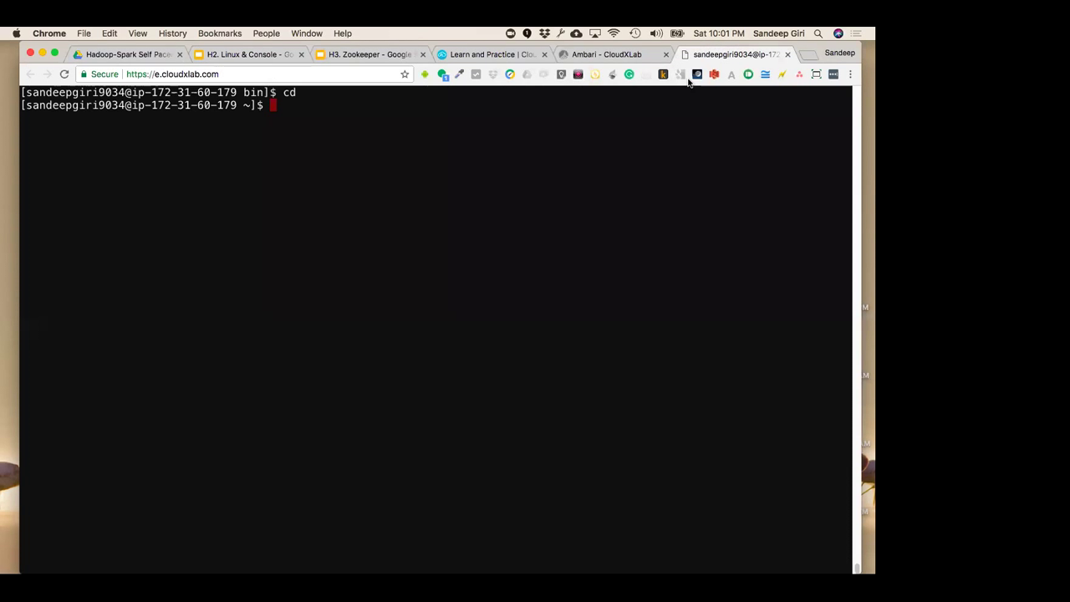
{"action": "left_click", "coordinate": [732, 54]}
{"action": "key", "text": "Return"}
{"action": "key", "text": "Return"}
{"action": "key", "text": "Return"}
{"action": "key", "text": "Return"}
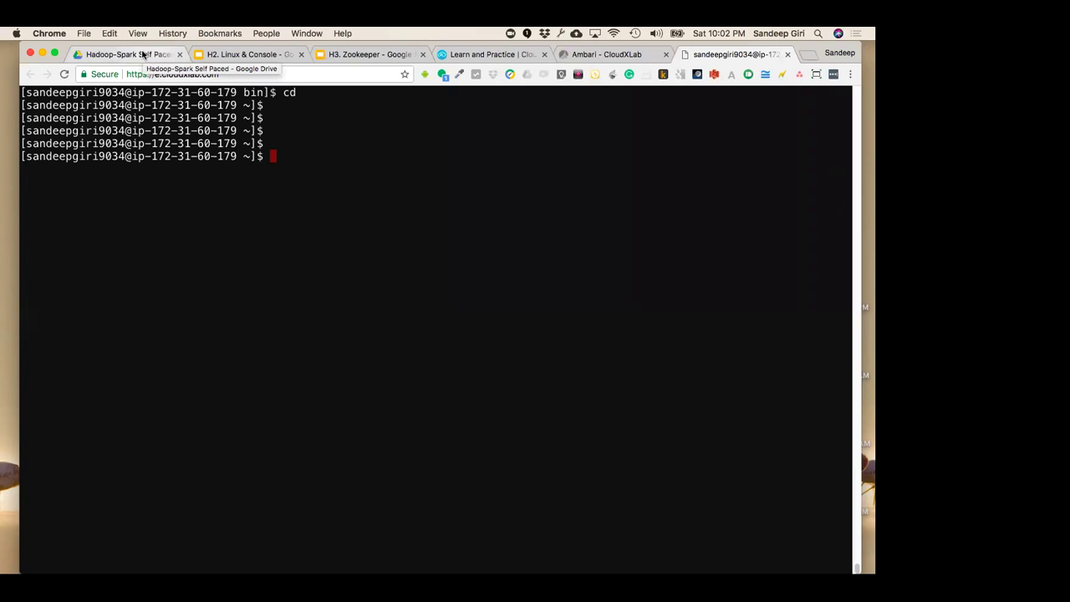
Start bash and exit it, then try zsh, ksh and csh, which are not available
{"action": "type", "text": "bash"}
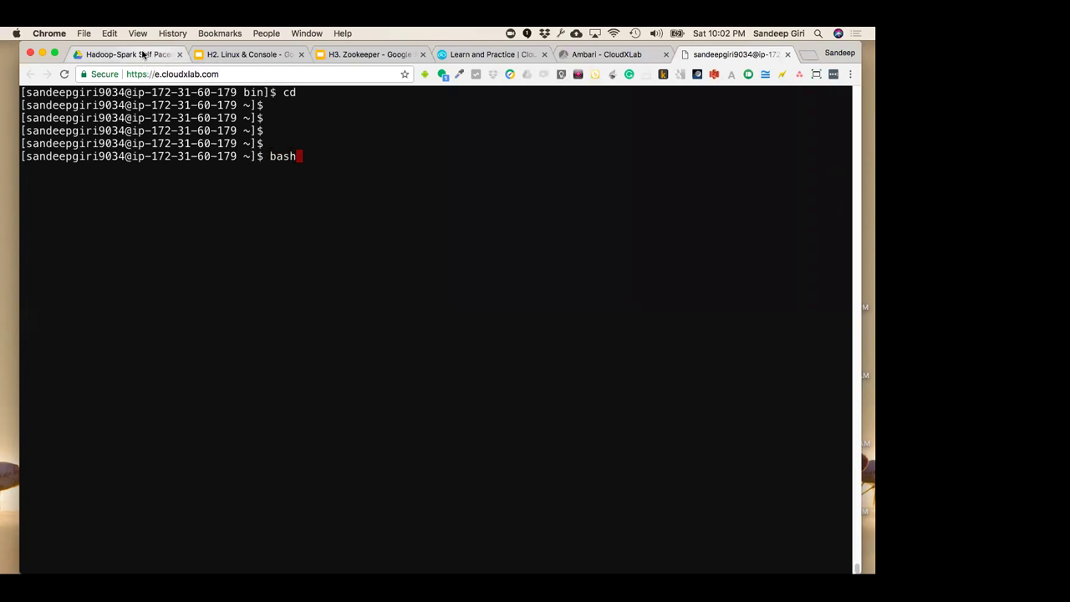
{"action": "key", "text": "Return"}
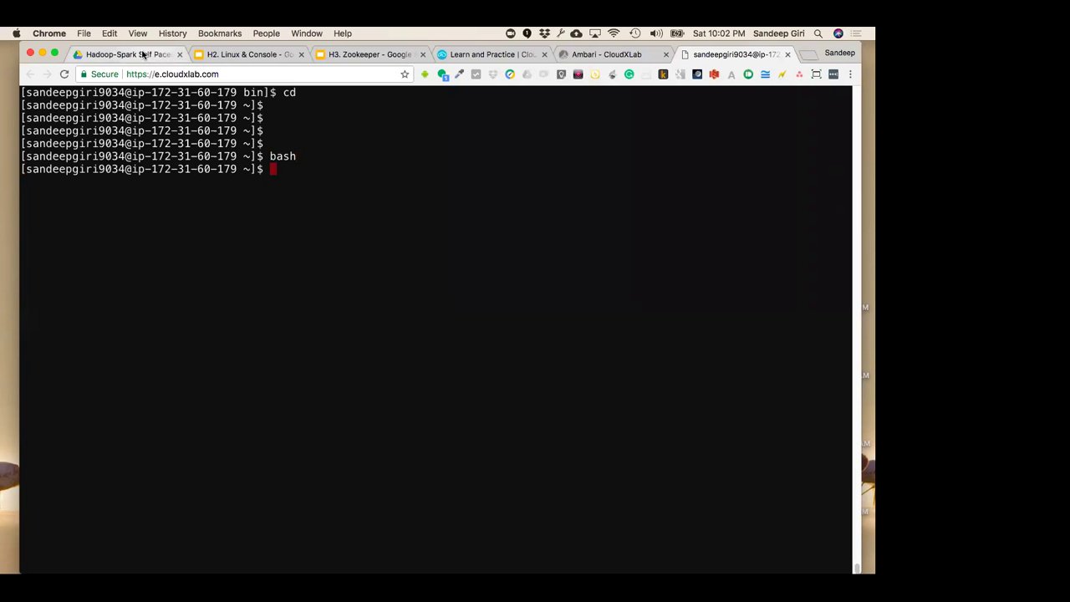
{"action": "type", "text": "exit"}
{"action": "key", "text": "Return"}
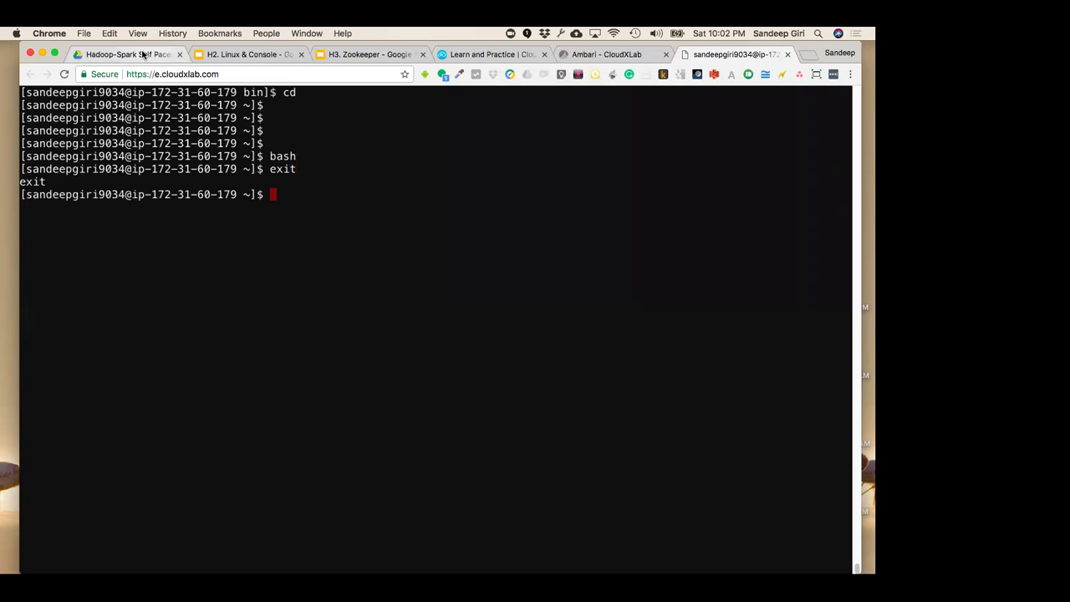
{"action": "type", "text": "zsh"}
{"action": "key", "text": "Return"}
{"action": "type", "text": "ksh"}
{"action": "key", "text": "Return"}
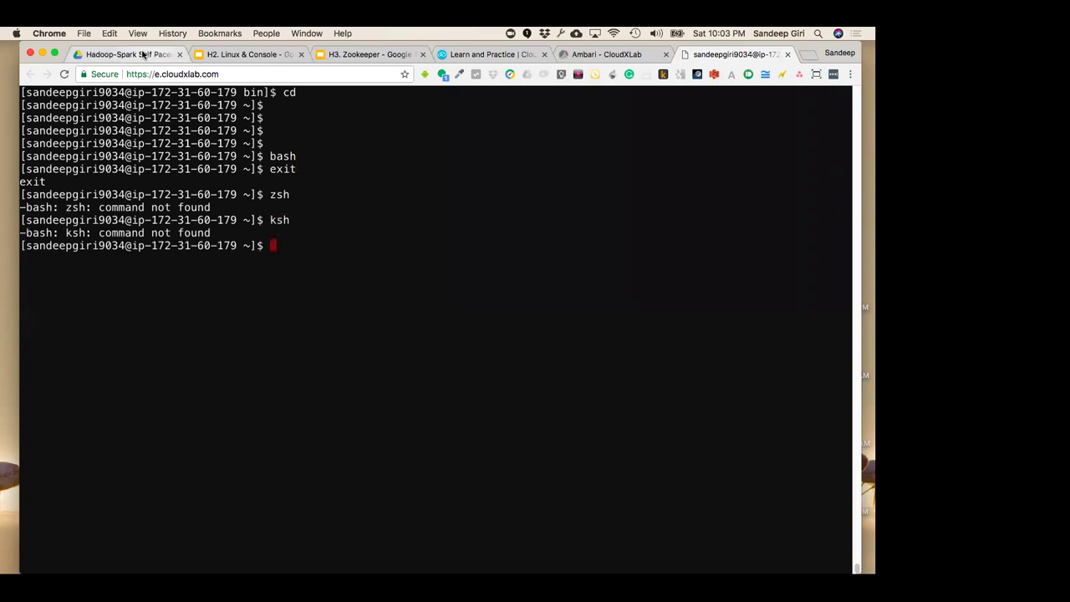
{"action": "type", "text": "csh"}
{"action": "key", "text": "Return"}
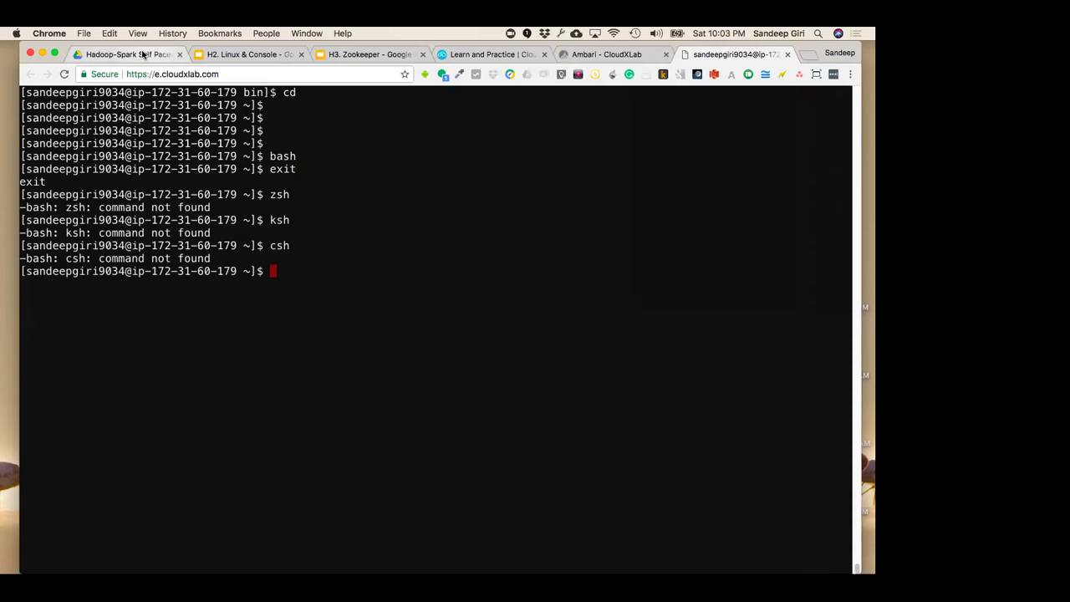
Open sh, leave it with Ctrl+D, and clear the screen with Ctrl+L
{"action": "type", "text": "sh"}
{"action": "key", "text": "Return"}
{"action": "key", "text": "Return"}
{"action": "key", "text": "Return"}
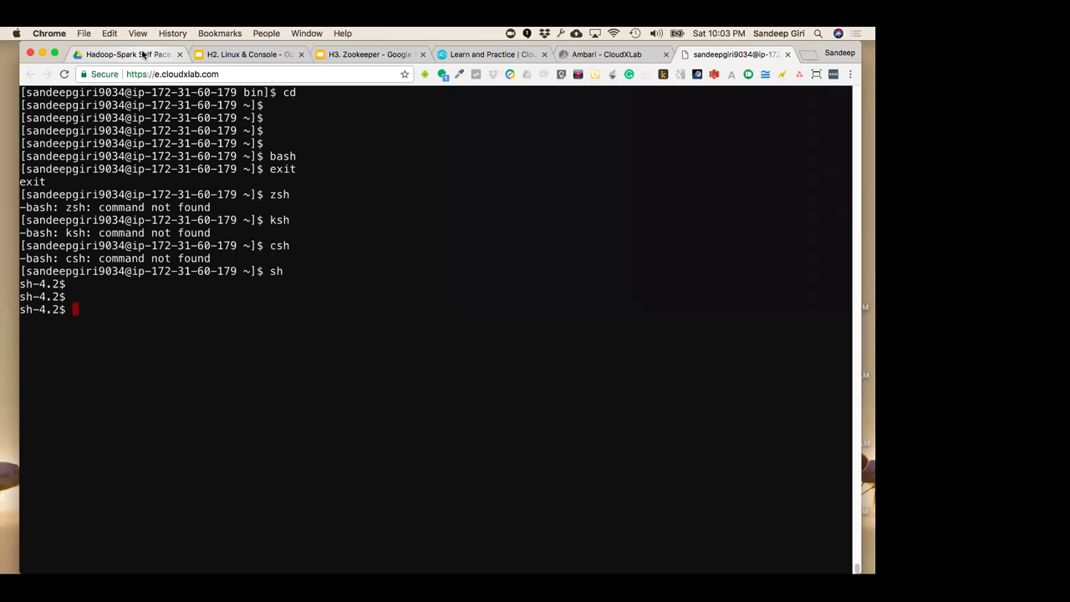
{"action": "key", "text": "ctrl+d"}
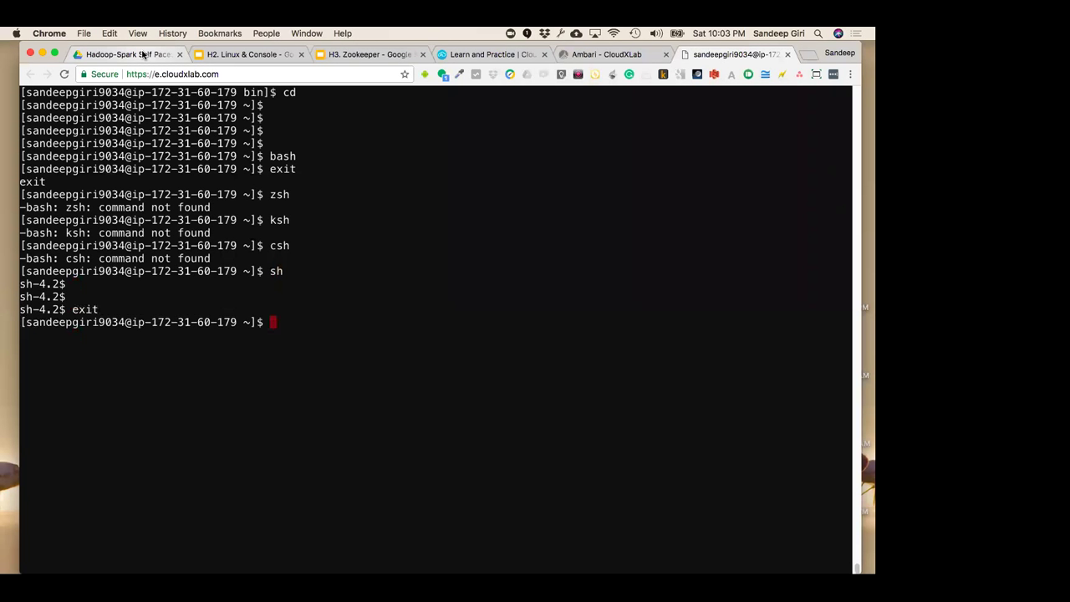
{"action": "key", "text": "ctrl+l"}
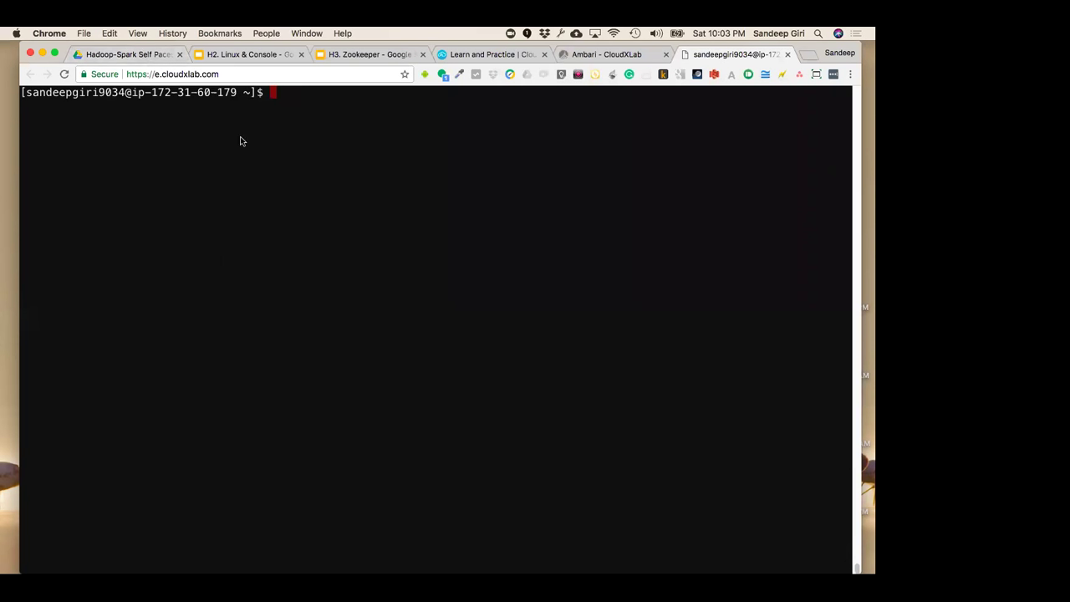
Browse the Linux deck to the Connect using SSH and Overview of Linux File System slides
{"action": "left_click", "coordinate": [244, 54]}
{"action": "scroll", "coordinate": [103, 451], "scroll_direction": "down", "scroll_amount": 2}
{"action": "left_click", "coordinate": [71, 488]}
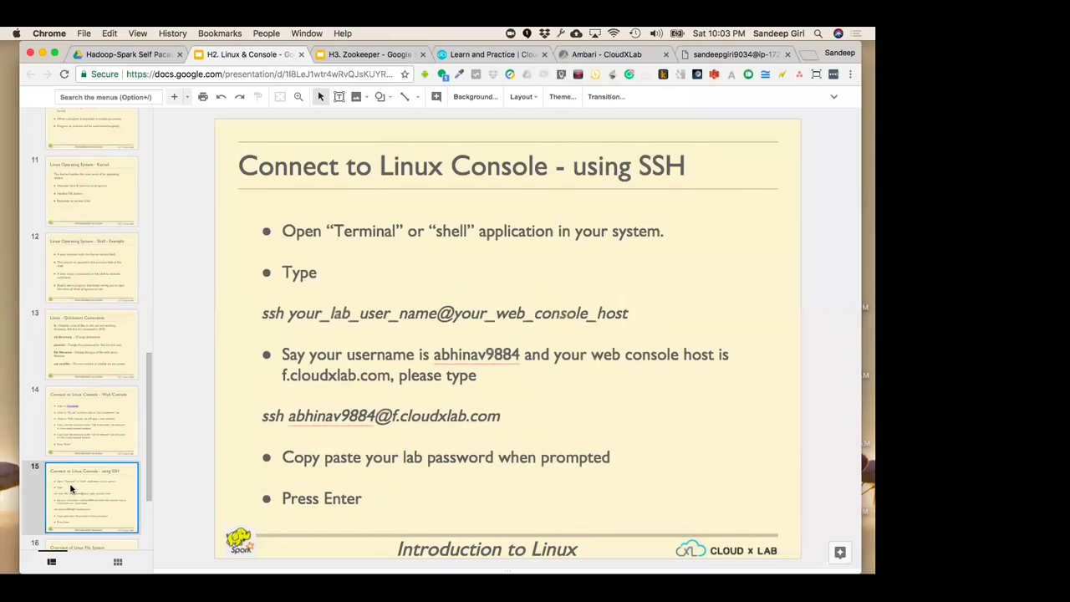
{"action": "scroll", "coordinate": [71, 488], "scroll_direction": "down", "scroll_amount": 3}
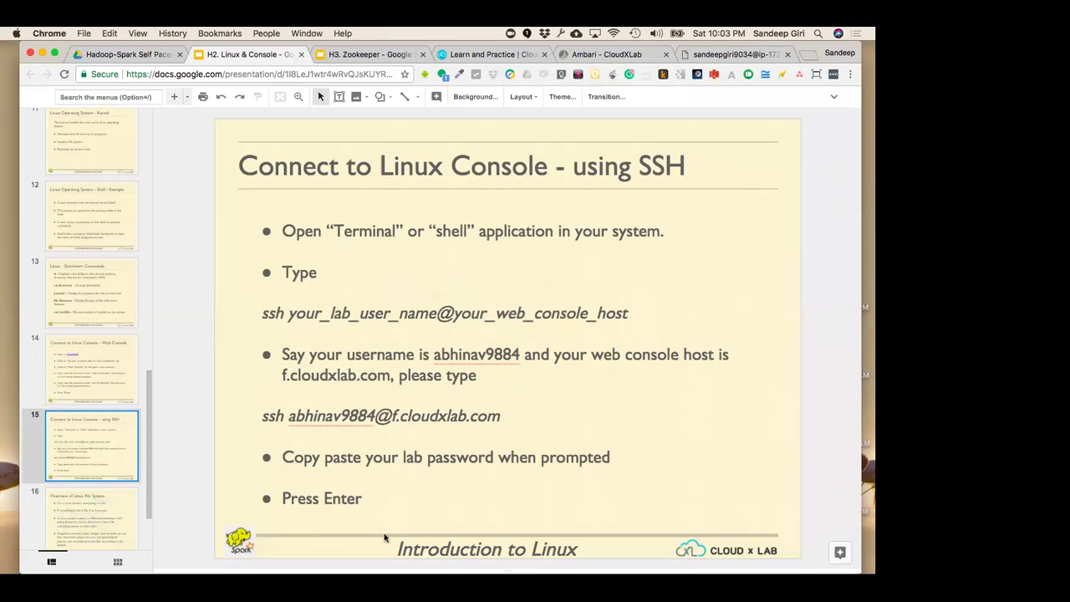
{"action": "double_click", "coordinate": [272, 311]}
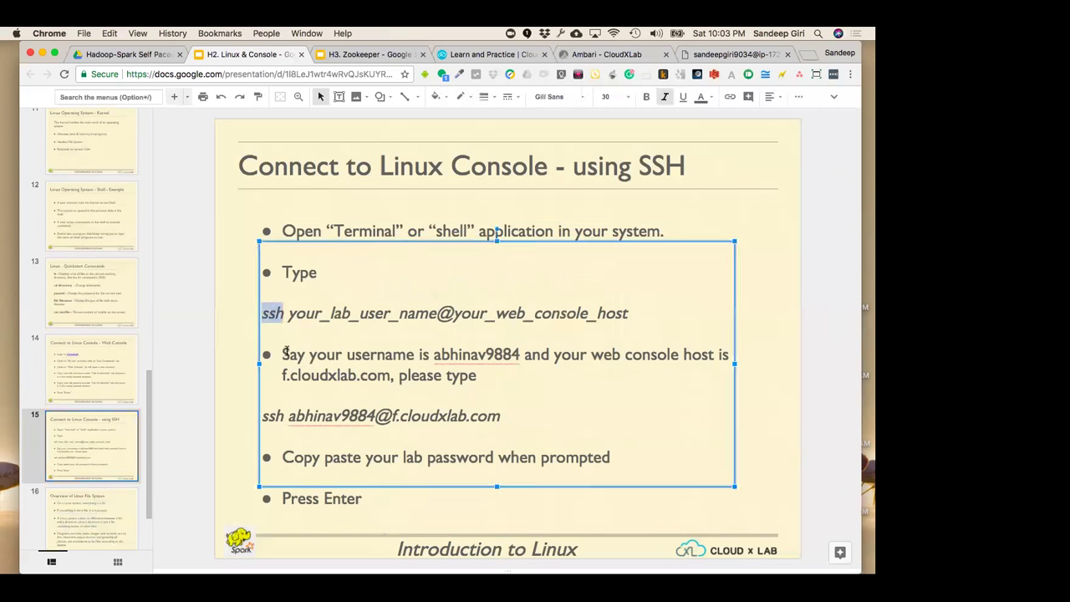
{"action": "scroll", "coordinate": [74, 462], "scroll_direction": "down", "scroll_amount": 2}
{"action": "left_click", "coordinate": [79, 450]}
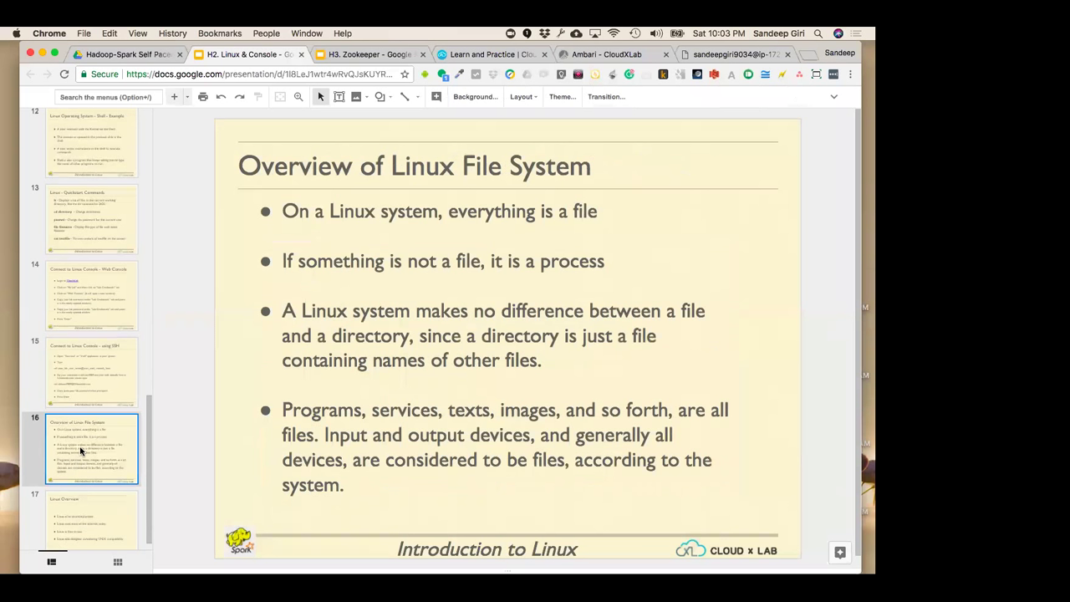
{"action": "scroll", "coordinate": [80, 451], "scroll_direction": "down", "scroll_amount": 1}
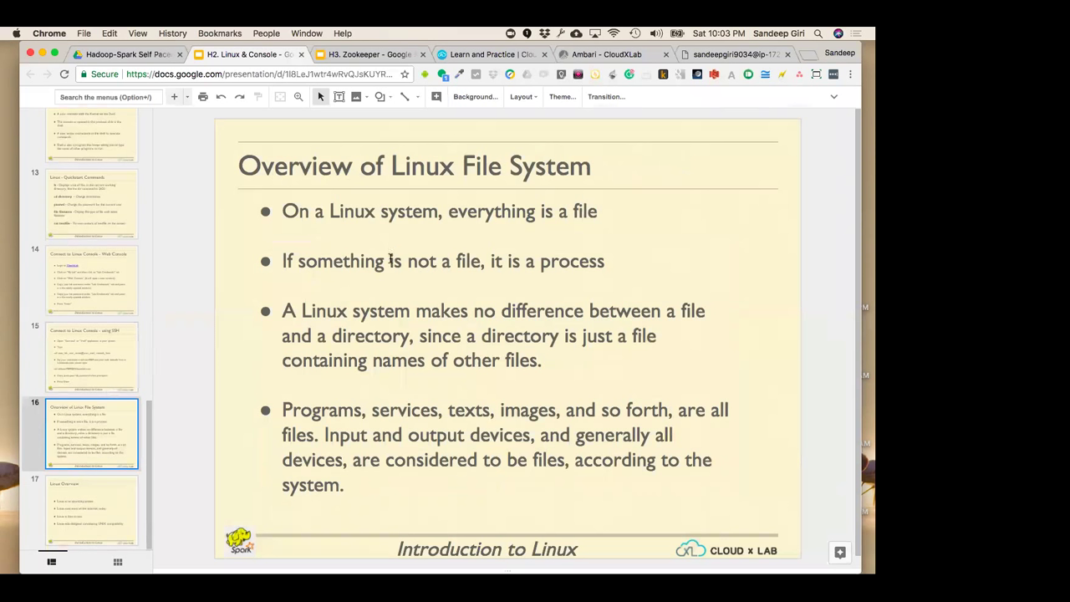
Show the Linux Overview slide, then pass through the ZooKeeper, courses and Ambari tabs to the web terminal
{"action": "left_click", "coordinate": [451, 55]}
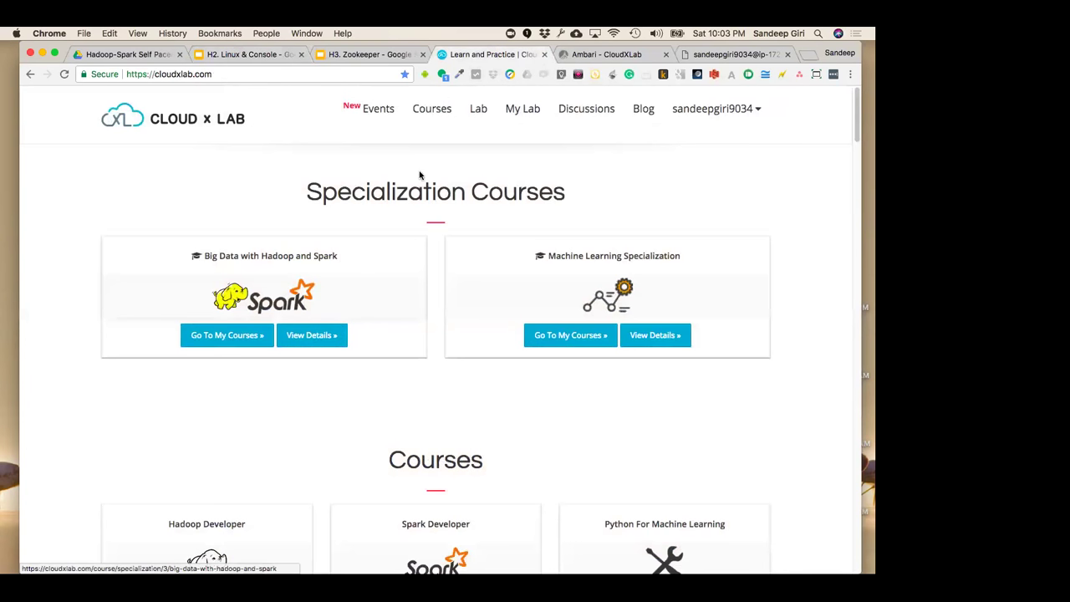
{"action": "left_click", "coordinate": [365, 55]}
{"action": "left_click", "coordinate": [248, 55]}
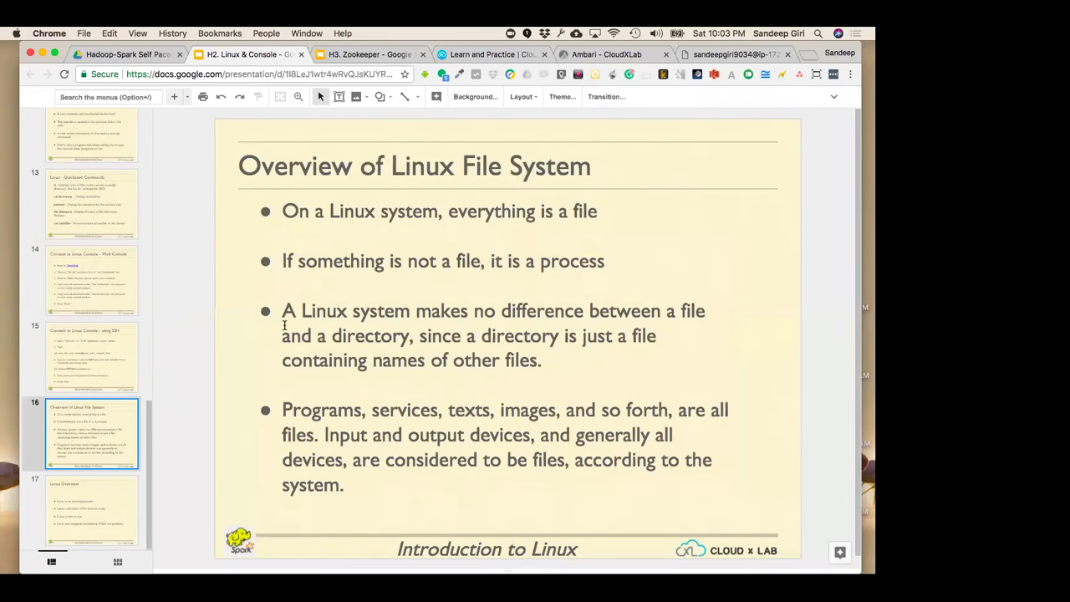
{"action": "left_click", "coordinate": [105, 513]}
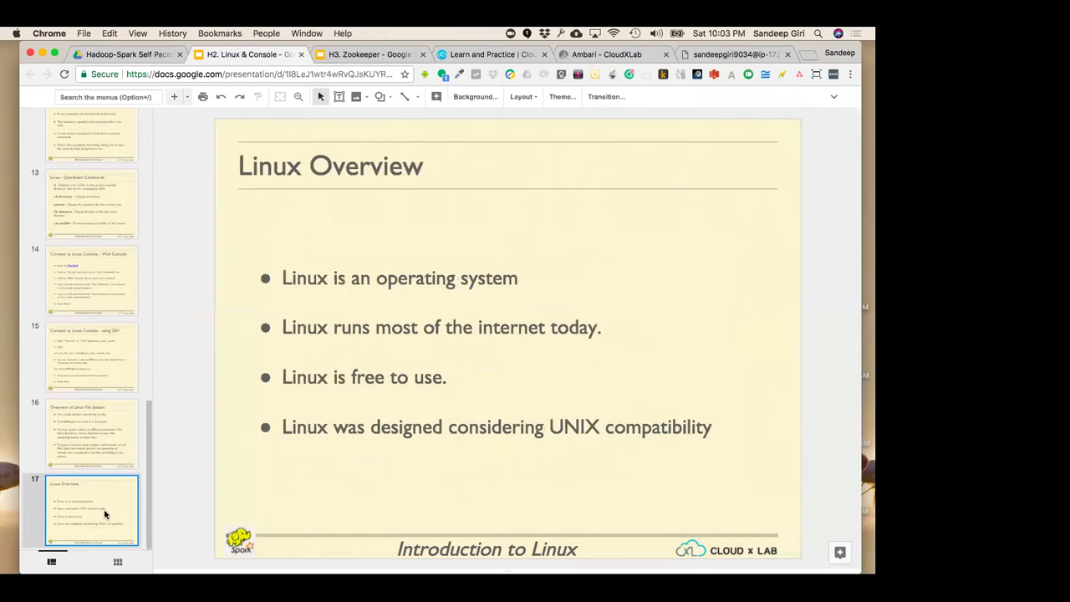
{"action": "left_click", "coordinate": [386, 53]}
{"action": "left_click", "coordinate": [490, 55]}
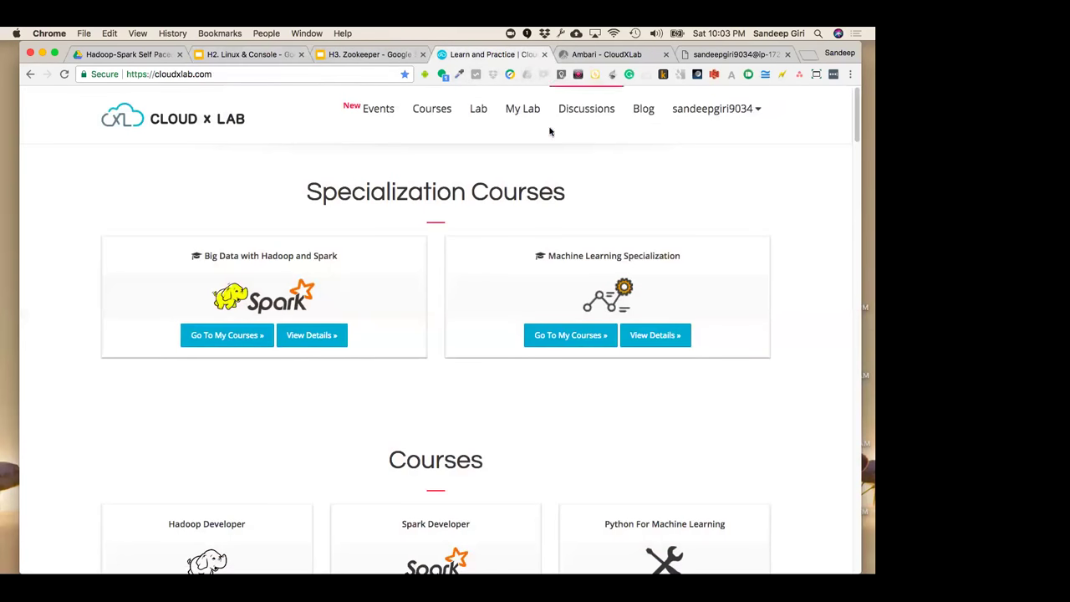
{"action": "left_click", "coordinate": [607, 55]}
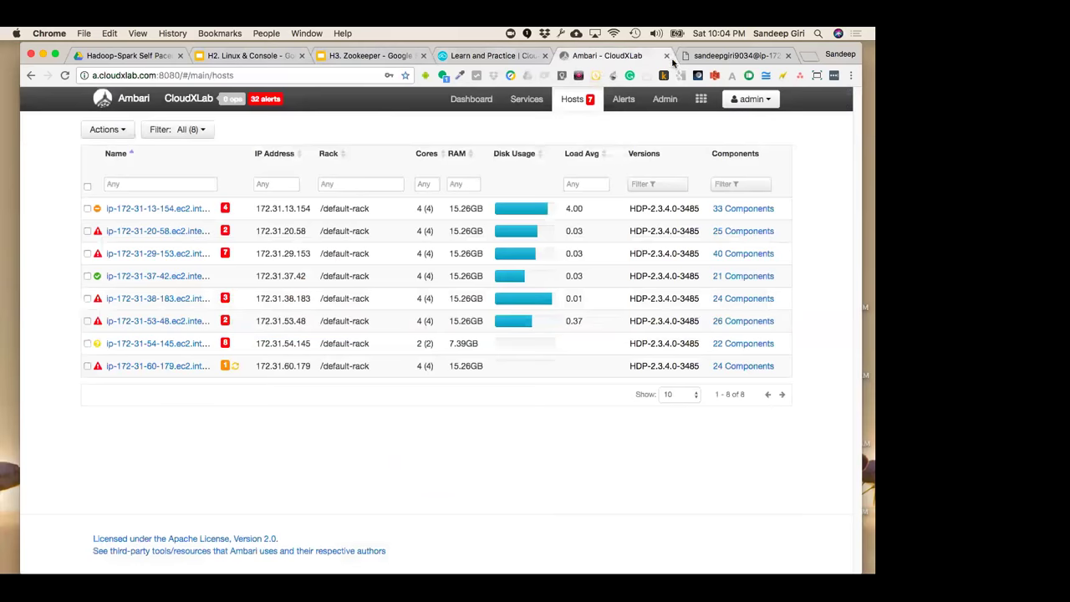
{"action": "left_click", "coordinate": [726, 55]}
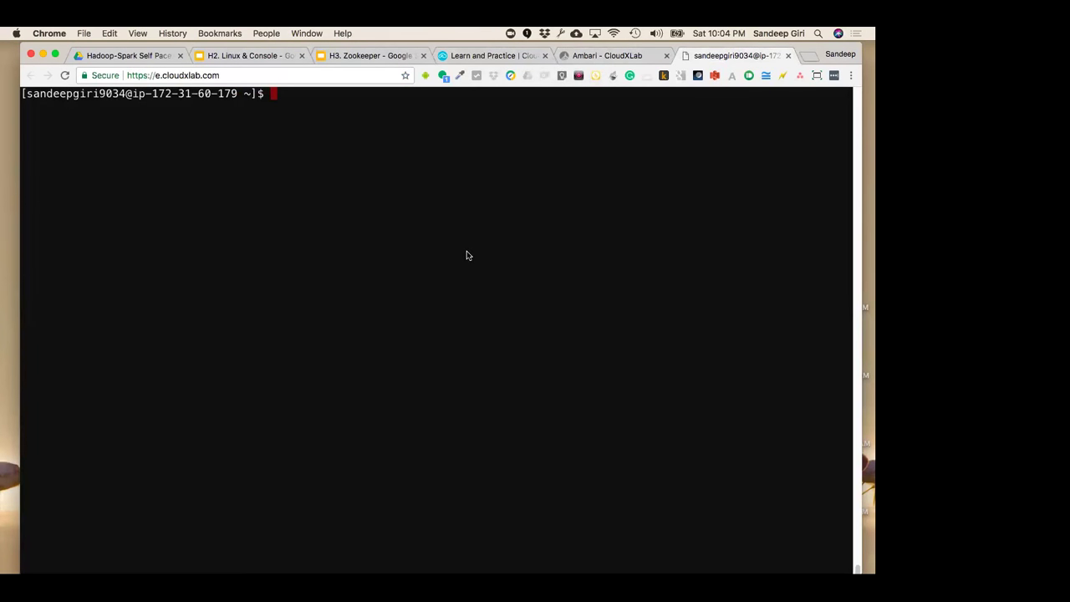
Print the working directory and run cd to confirm the shell is in the home folder
{"action": "type", "text": "pwd"}
{"action": "key", "text": "Return"}
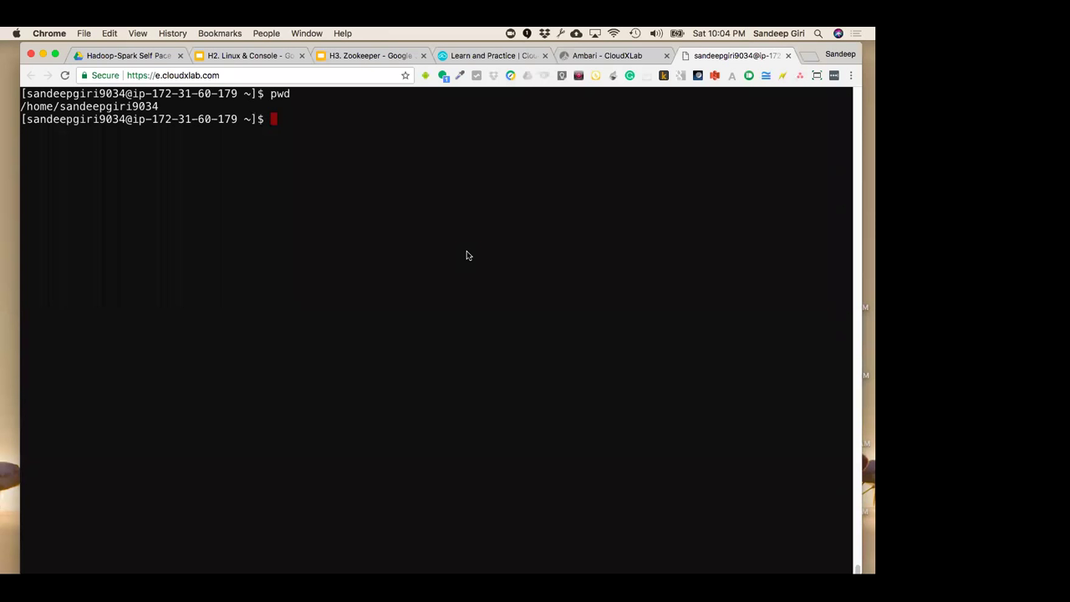
{"action": "type", "text": "cd"}
{"action": "key", "text": "Return"}
{"action": "type", "text": "cd"}
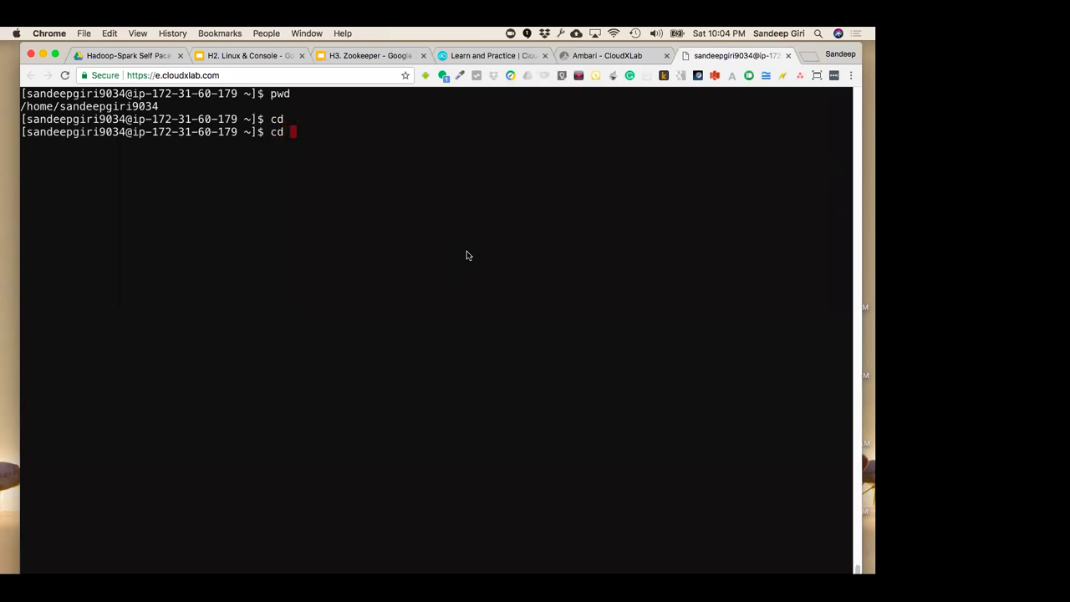
{"action": "key", "text": "Return"}
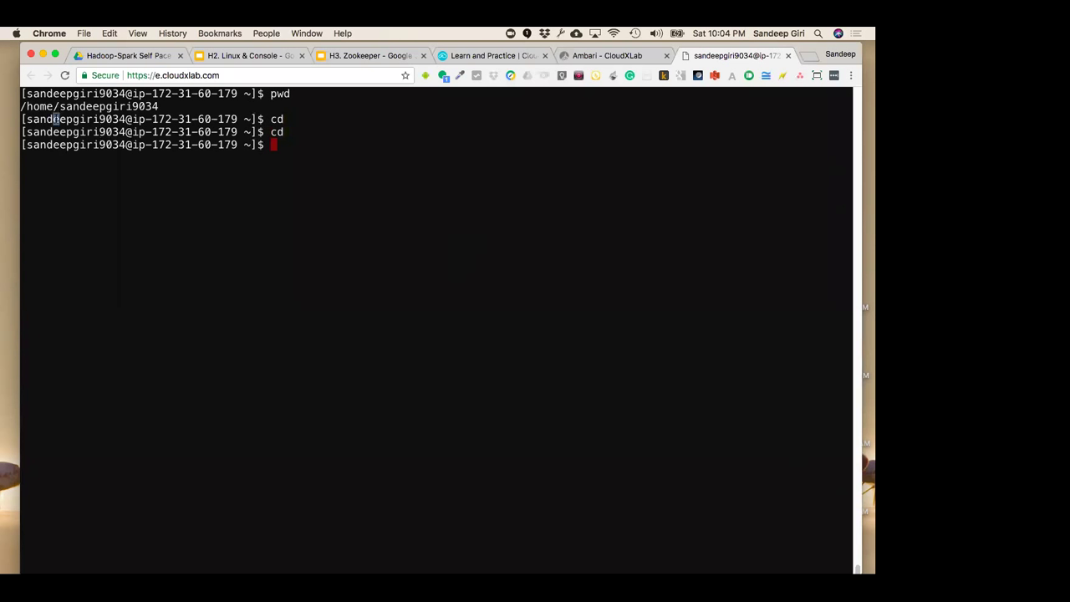
{"action": "left_click_drag", "start_coordinate": [62, 106], "coordinate": [22, 106]}
{"action": "left_click", "coordinate": [226, 219]}
Climb with cd .. to /home and then to /, checking each level with pwd
{"action": "type", "text": "cd .."}
{"action": "key", "text": "Return"}
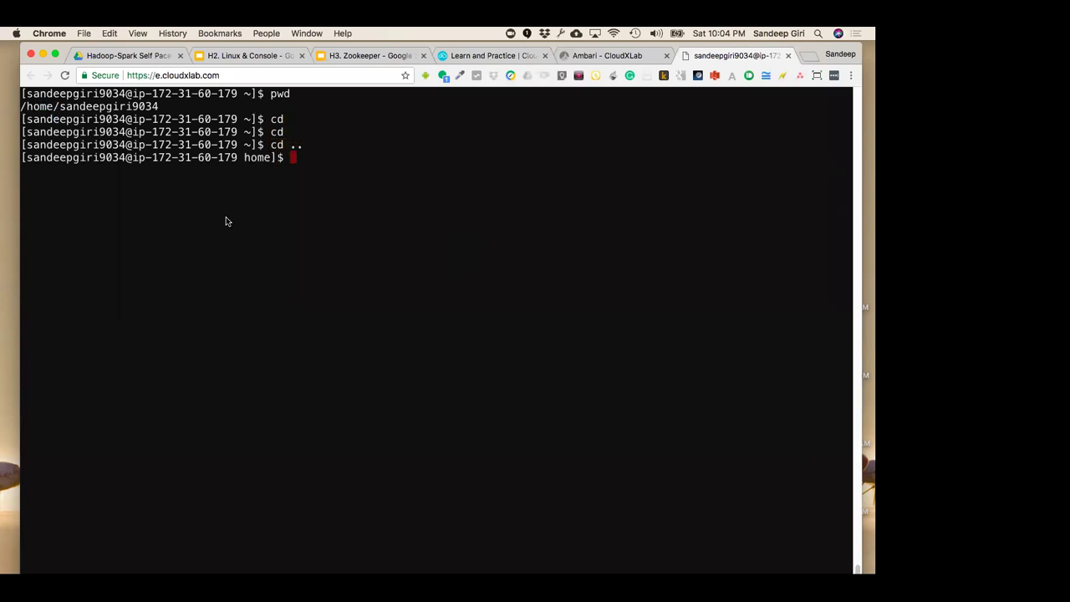
{"action": "type", "text": "pwd"}
{"action": "key", "text": "Return"}
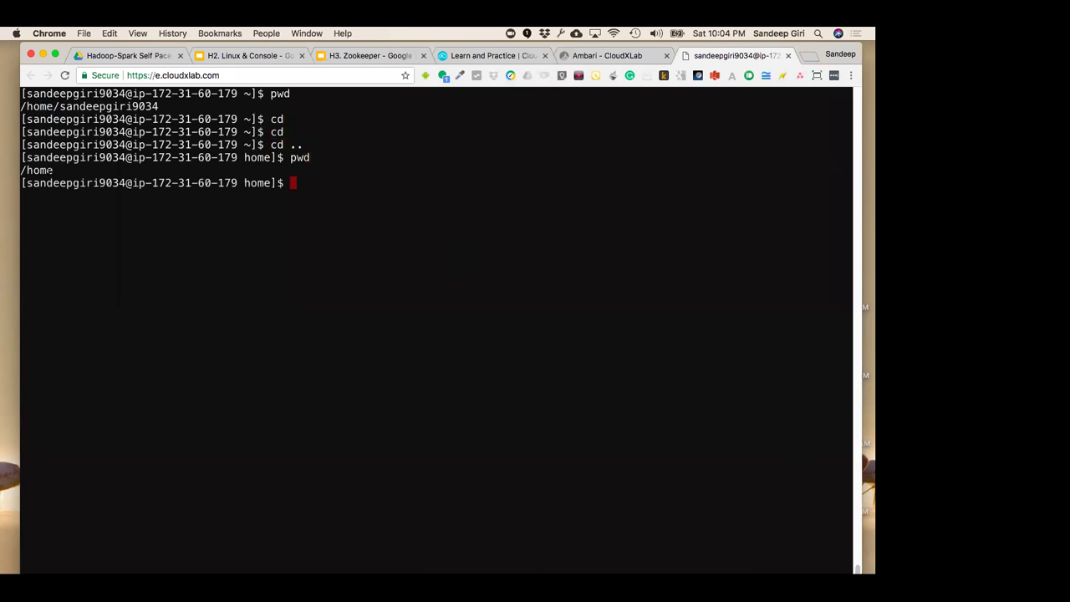
{"action": "left_click_drag", "start_coordinate": [54, 170], "coordinate": [20, 169]}
{"action": "type", "text": "cd .."}
{"action": "key", "text": "Return"}
{"action": "type", "text": "pwd"}
{"action": "key", "text": "Return"}
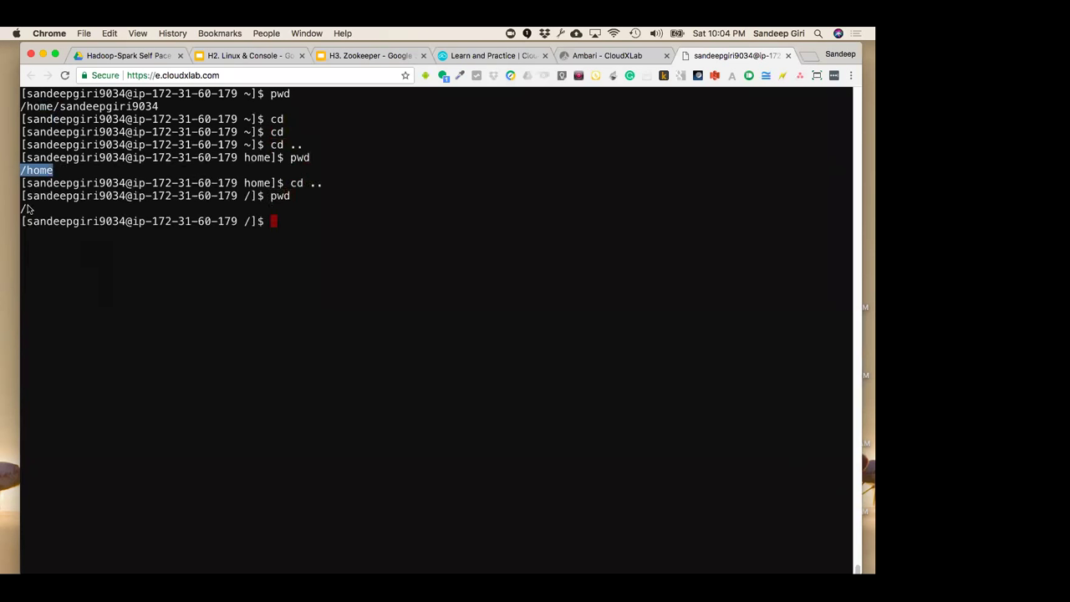
{"action": "left_click", "coordinate": [27, 208]}
List the root directory in detail with ls -ls
{"action": "type", "text": "ls"}
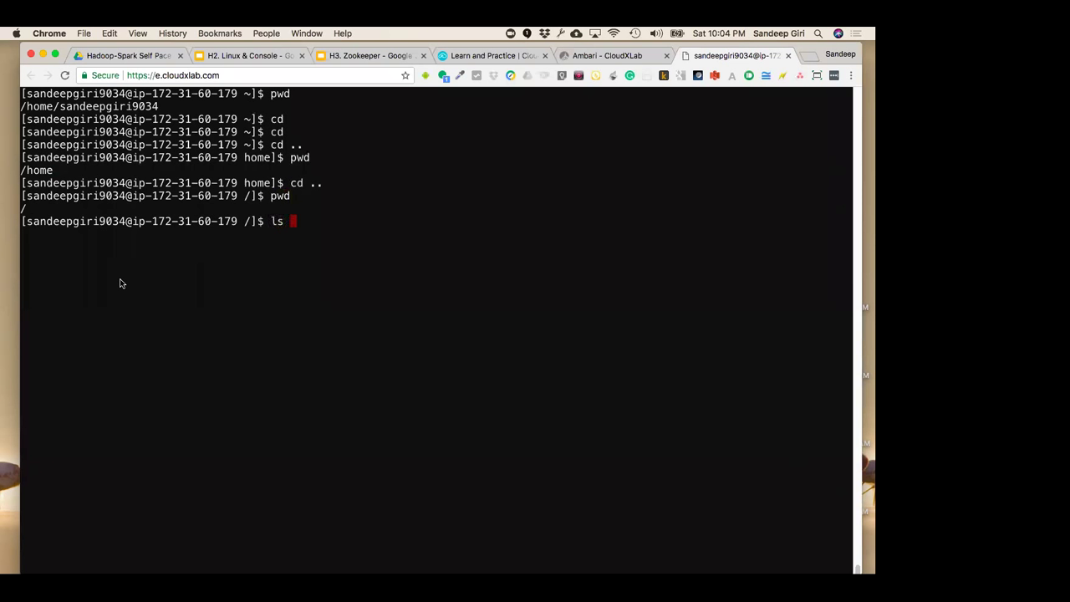
{"action": "type", "text": " =ls"}
{"action": "key", "text": "BackSpace"}
{"action": "key", "text": "BackSpace"}
{"action": "type", "text": "-ls"}
{"action": "key", "text": "Return"}
Return home with cd, clear the screen, and print the home path with pwd
{"action": "type", "text": "cd"}
{"action": "key", "text": "Return"}
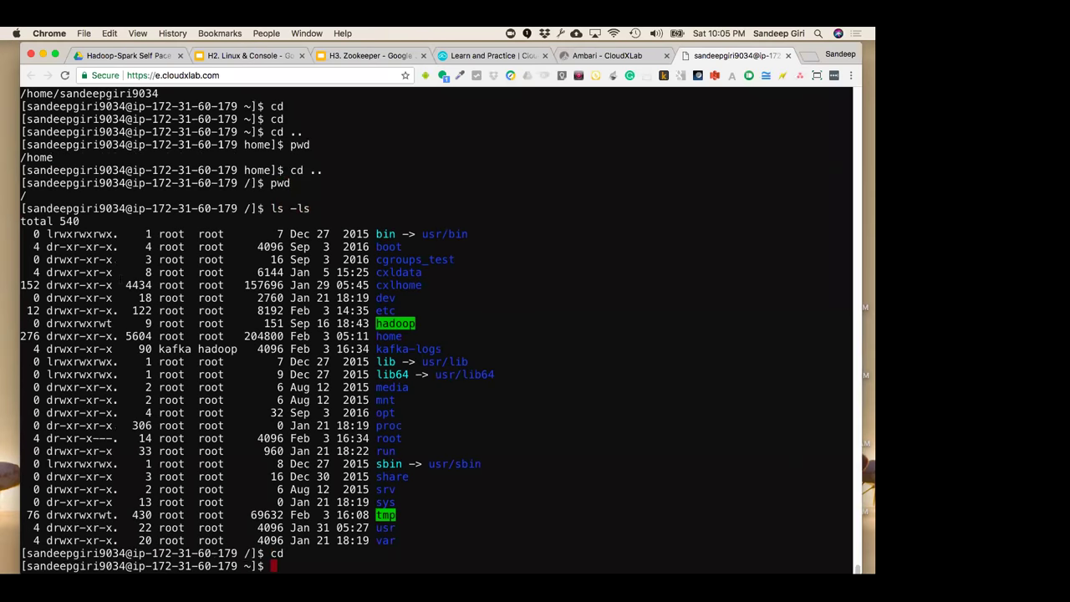
{"action": "key", "text": "ctrl+l"}
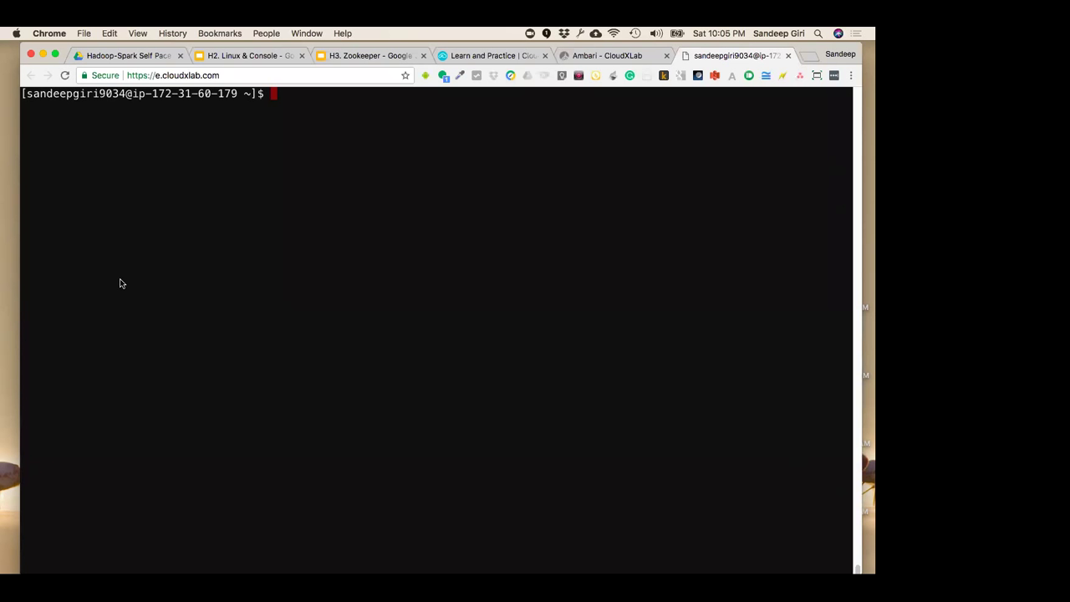
{"action": "type", "text": "pwd"}
{"action": "key", "text": "Return"}
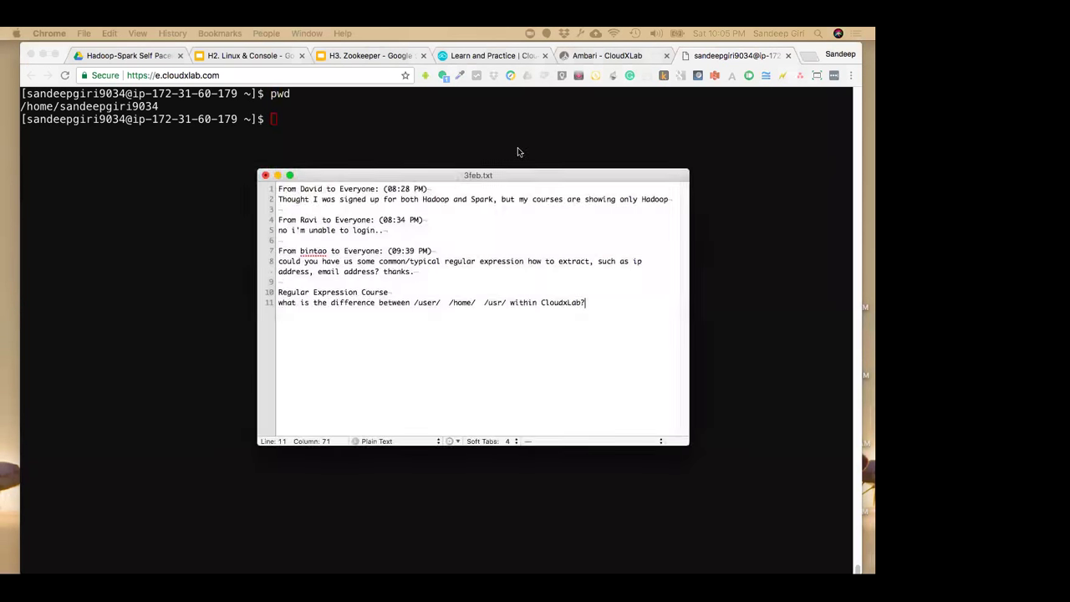
Enlarge the 3feb.txt note text and select /home/ in the line 11 paths question
{"action": "key", "text": "super+a"}
{"action": "key", "text": "super+plus"}
{"action": "key", "text": "super+plus"}
{"action": "key", "text": "super+plus"}
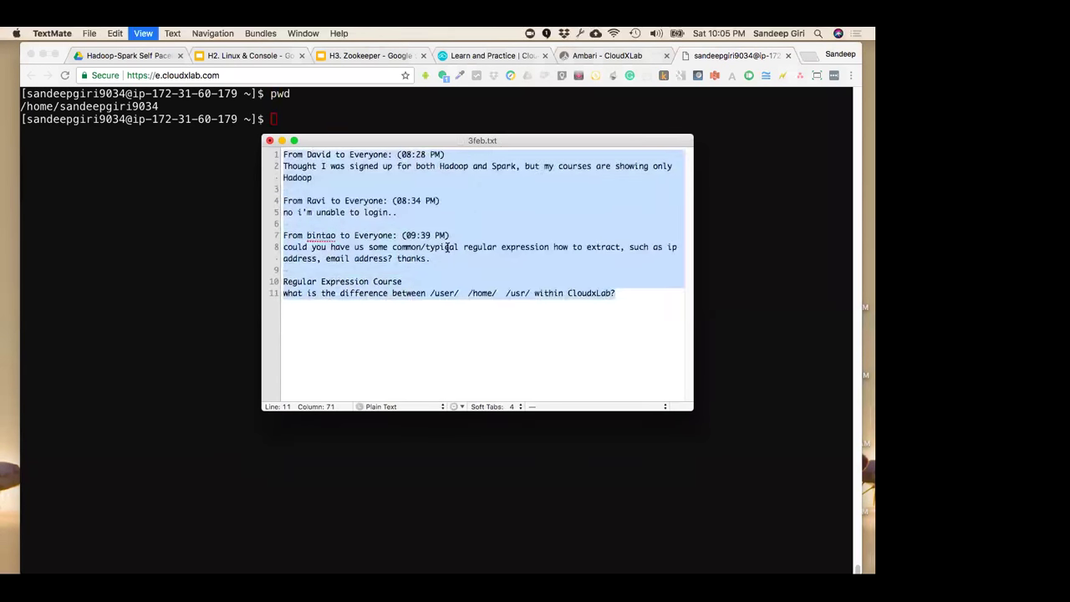
{"action": "left_click", "coordinate": [493, 325]}
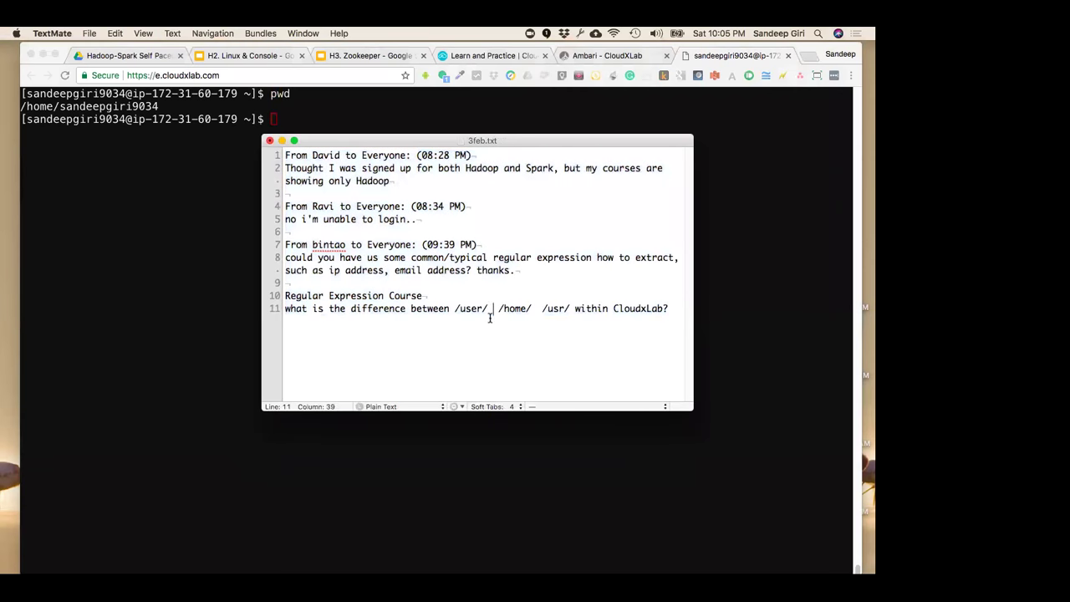
{"action": "key", "text": "shift+super+Left"}
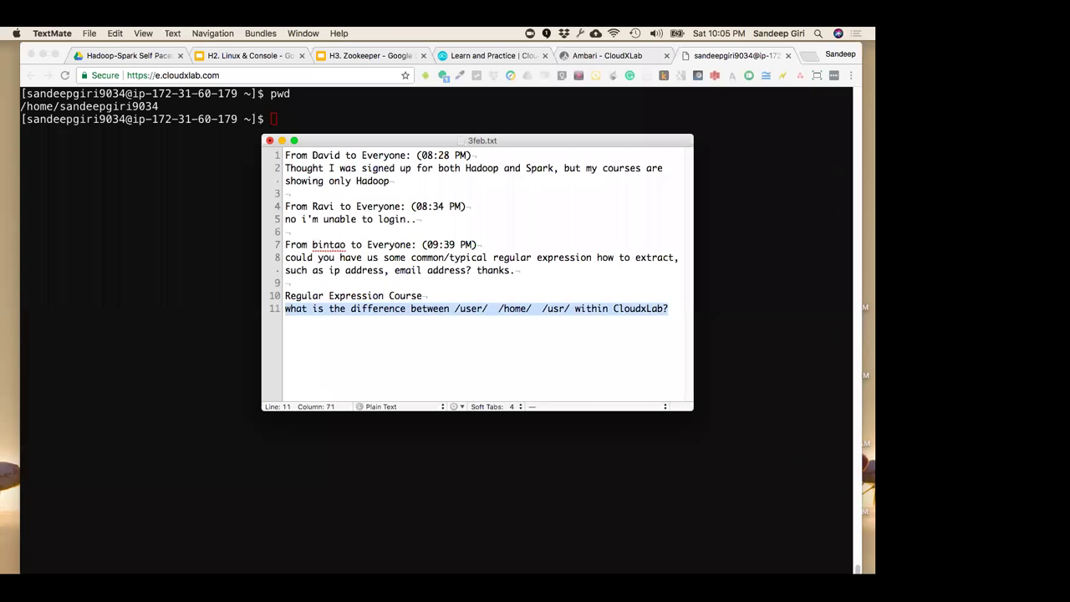
{"action": "left_click", "coordinate": [490, 366]}
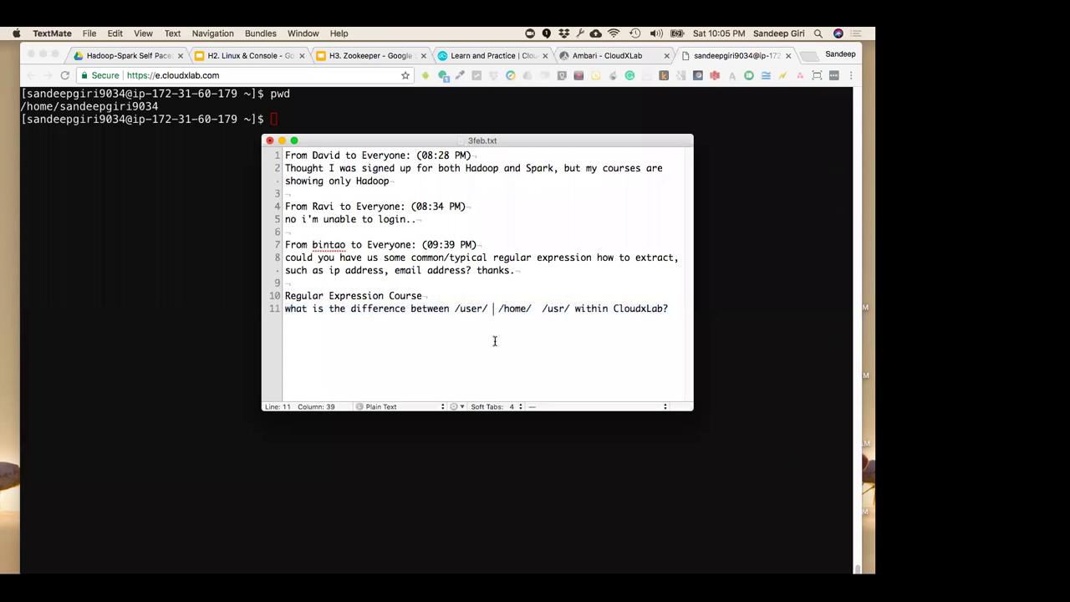
{"action": "left_click_drag", "start_coordinate": [499, 309], "coordinate": [529, 309]}
Print the home directory path again with pwd in the CloudxLab terminal
{"action": "key", "text": "super+Tab"}
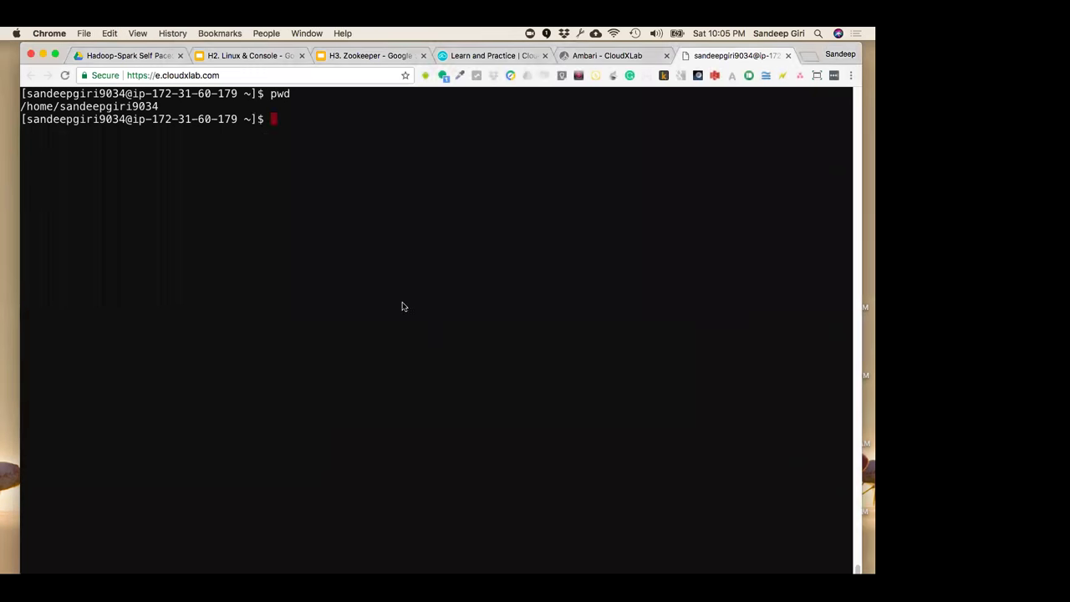
{"action": "type", "text": "pwd"}
{"action": "key", "text": "Return"}
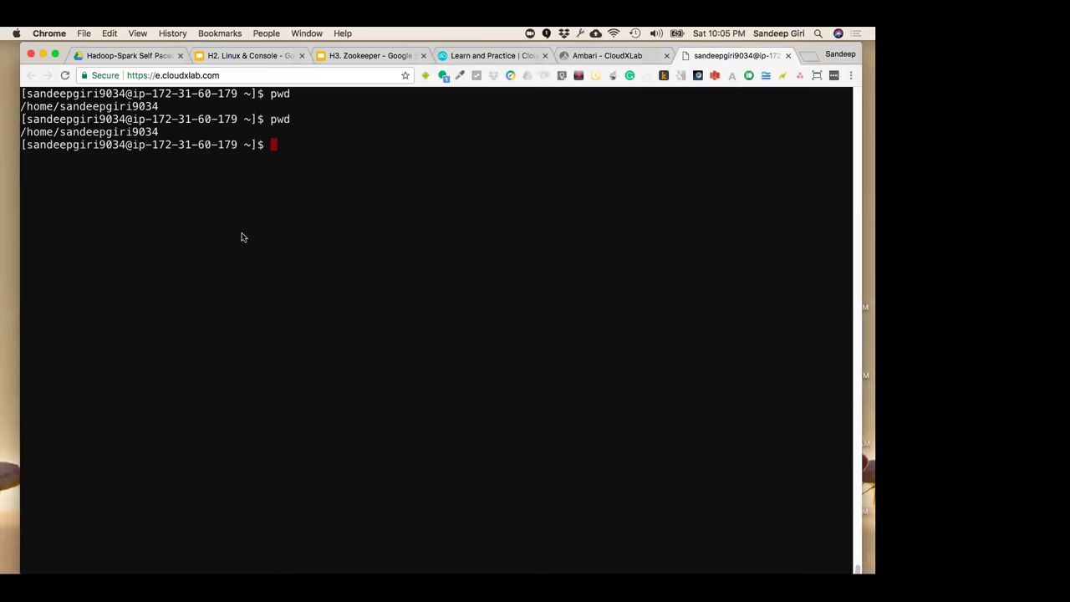
Move up into /home and list every user's folder with ls -l
{"action": "left_click_drag", "start_coordinate": [60, 132], "coordinate": [66, 132]}
{"action": "type", "text": "cd .."}
{"action": "key", "text": "Return"}
{"action": "type", "text": "ls l"}
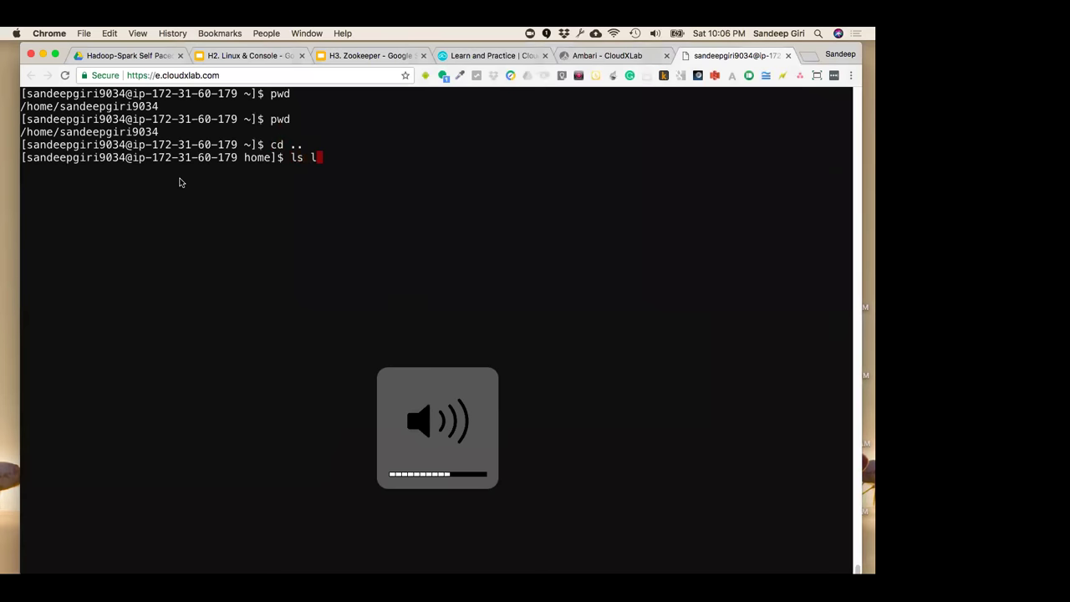
{"action": "key", "text": "BackSpace"}
{"action": "type", "text": "-l"}
{"action": "key", "text": "Return"}
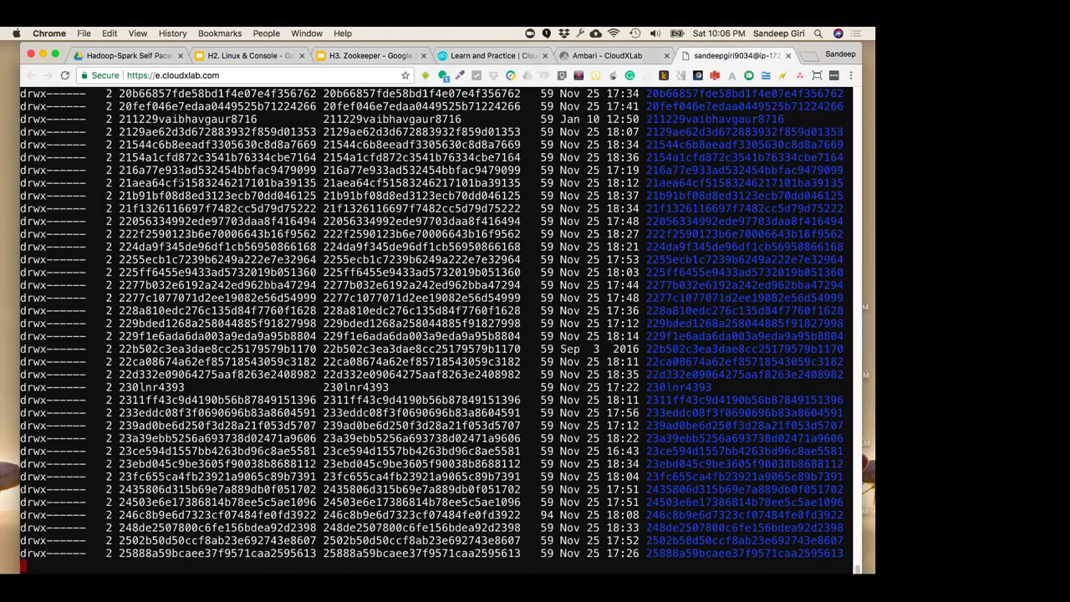
Return to the home directory, clear the terminal, and bring up the 3feb.txt notes
{"action": "type", "text": "cd"}
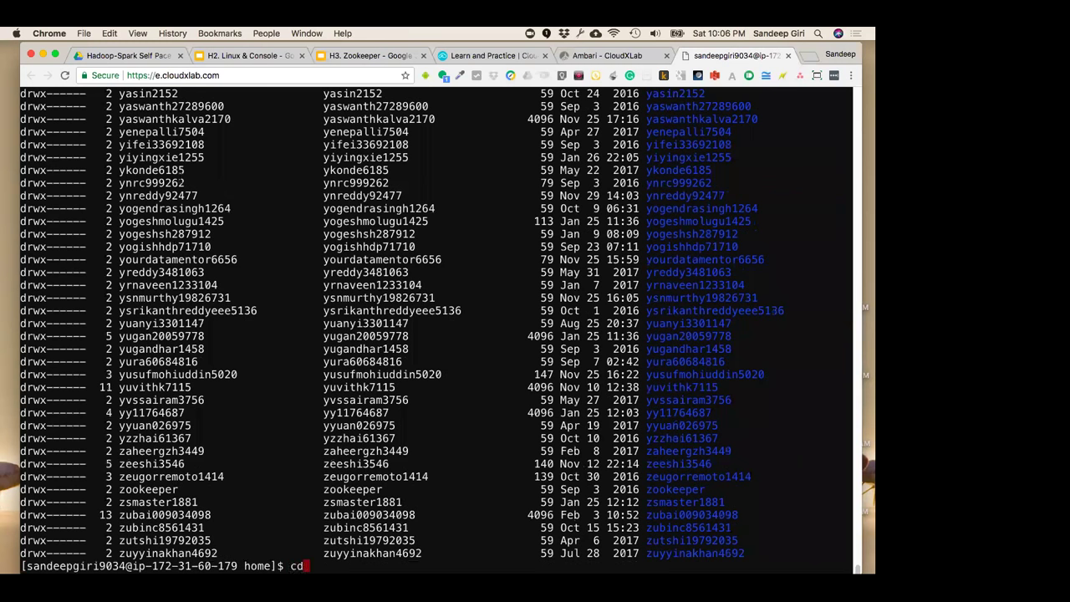
{"action": "key", "text": "Return"}
{"action": "key", "text": "ctrl+l"}
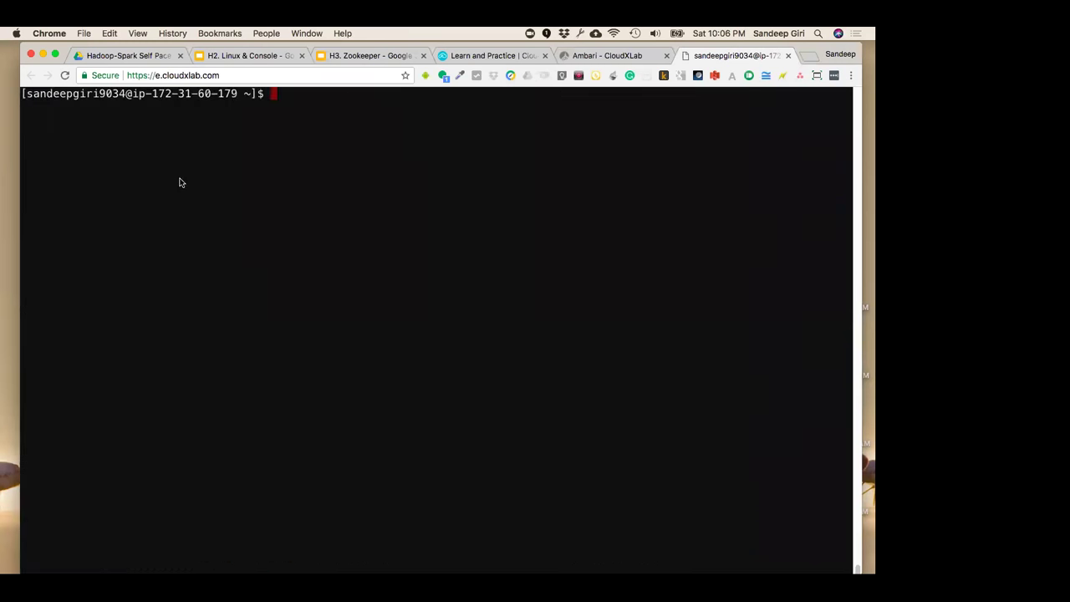
{"action": "key", "text": "super+Tab"}
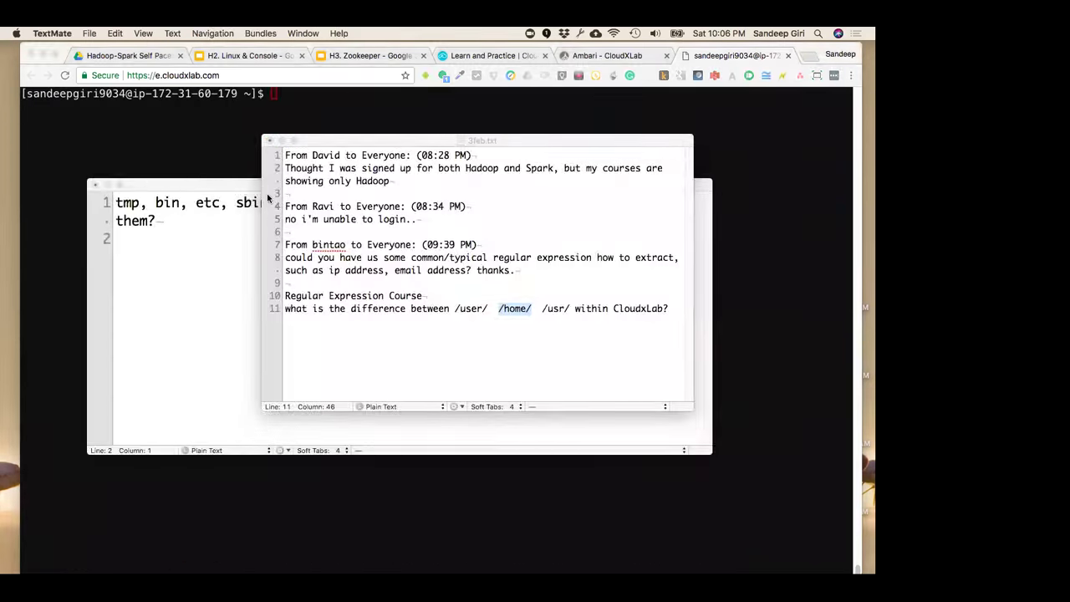
Print the home directory with pwd, then pick out /usr/ and /home/ on notes line 11
{"action": "left_click", "coordinate": [213, 155]}
{"action": "type", "text": "pwd"}
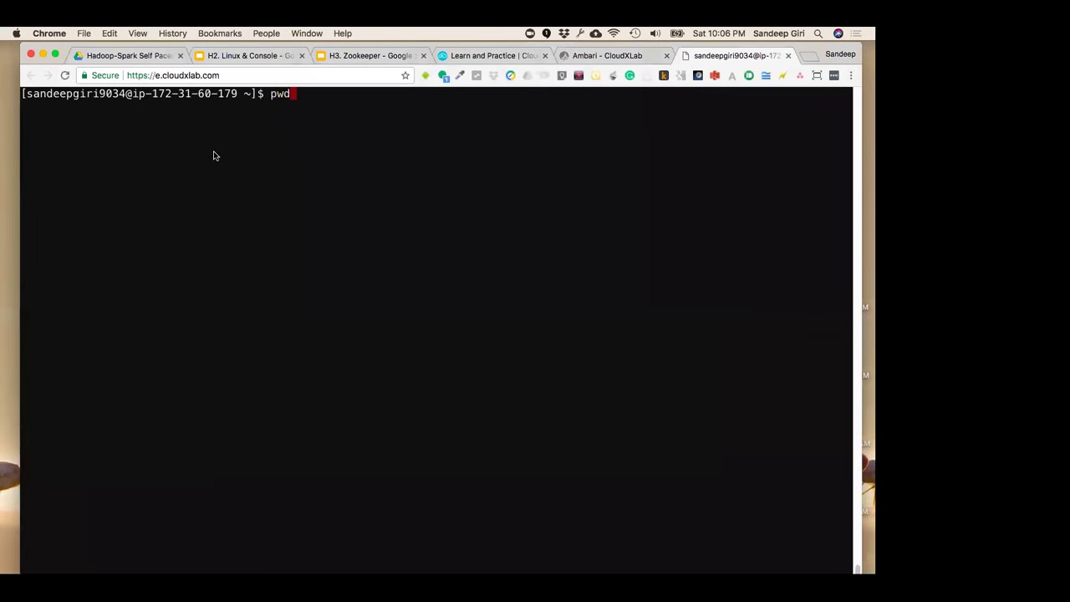
{"action": "key", "text": "Return"}
{"action": "key", "text": "super+Tab"}
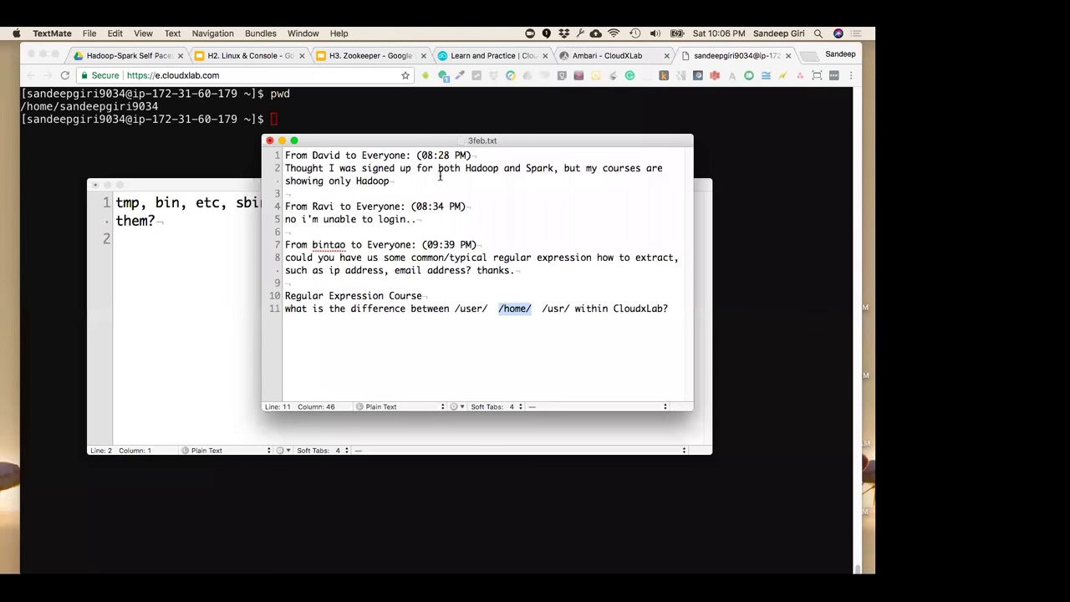
{"action": "left_click_drag", "start_coordinate": [543, 308], "coordinate": [571, 309]}
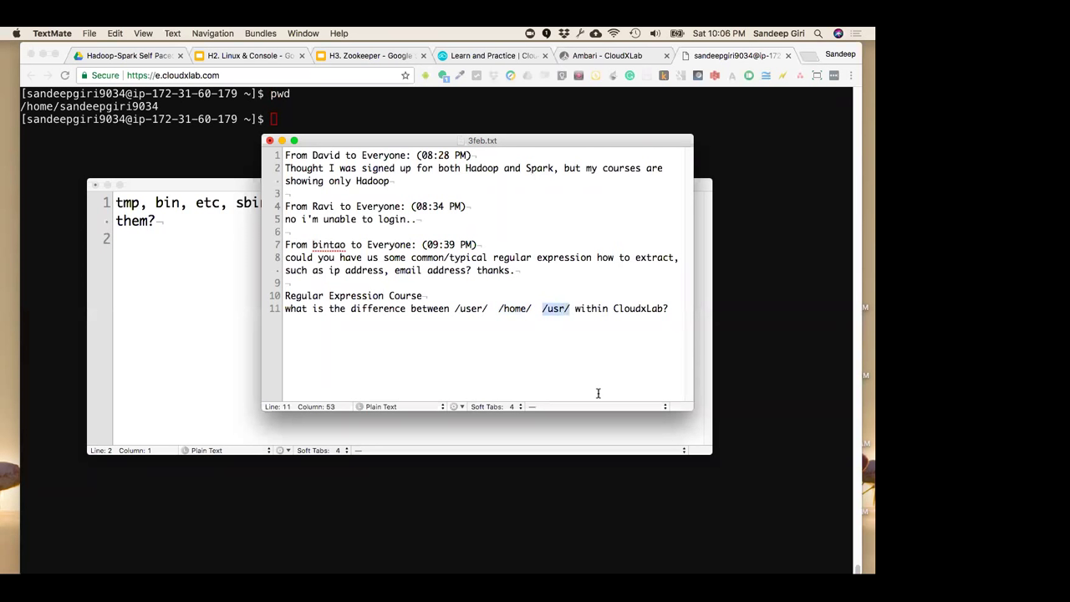
{"action": "left_click_drag", "start_coordinate": [500, 308], "coordinate": [521, 308]}
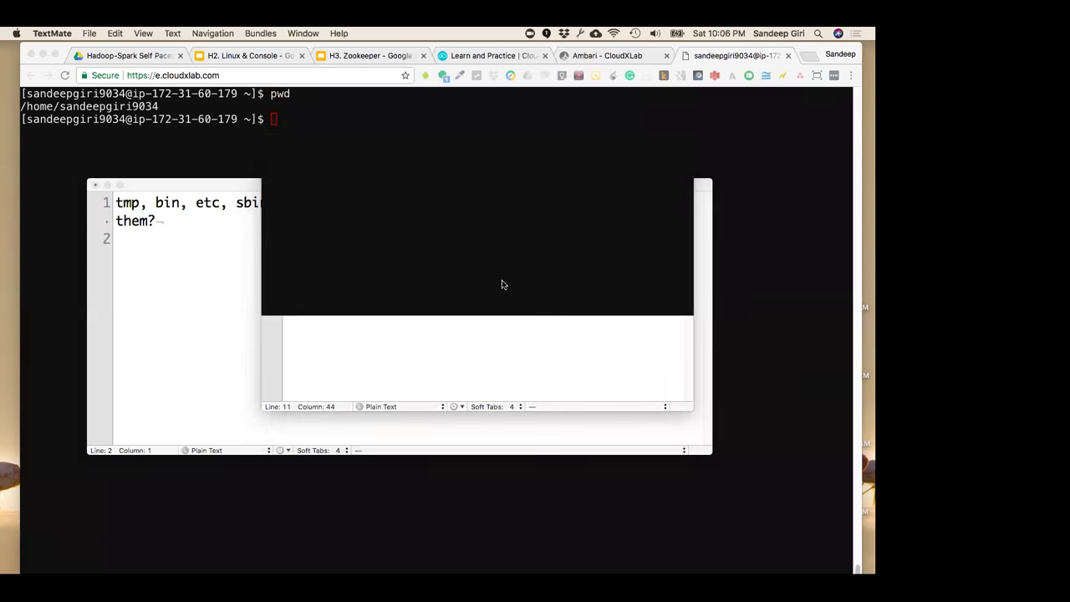
Compare the user folder in the terminal path against /user/ and /usr/ in the notes
{"action": "left_click", "coordinate": [502, 285]}
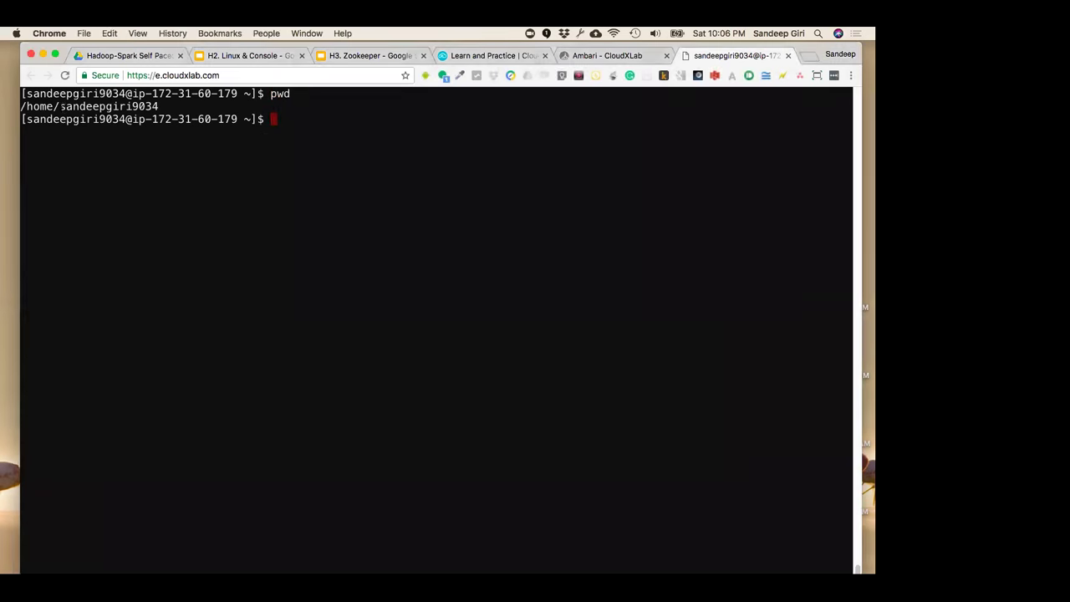
{"action": "left_click_drag", "start_coordinate": [59, 106], "coordinate": [159, 106]}
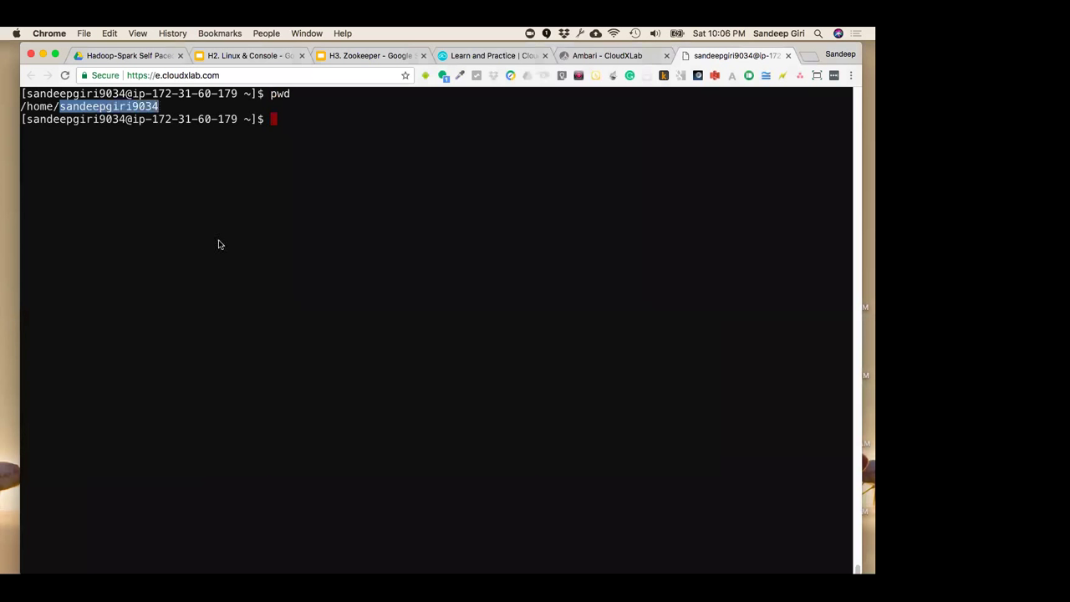
{"action": "key", "text": "super+Tab"}
{"action": "left_click_drag", "start_coordinate": [456, 309], "coordinate": [486, 308]}
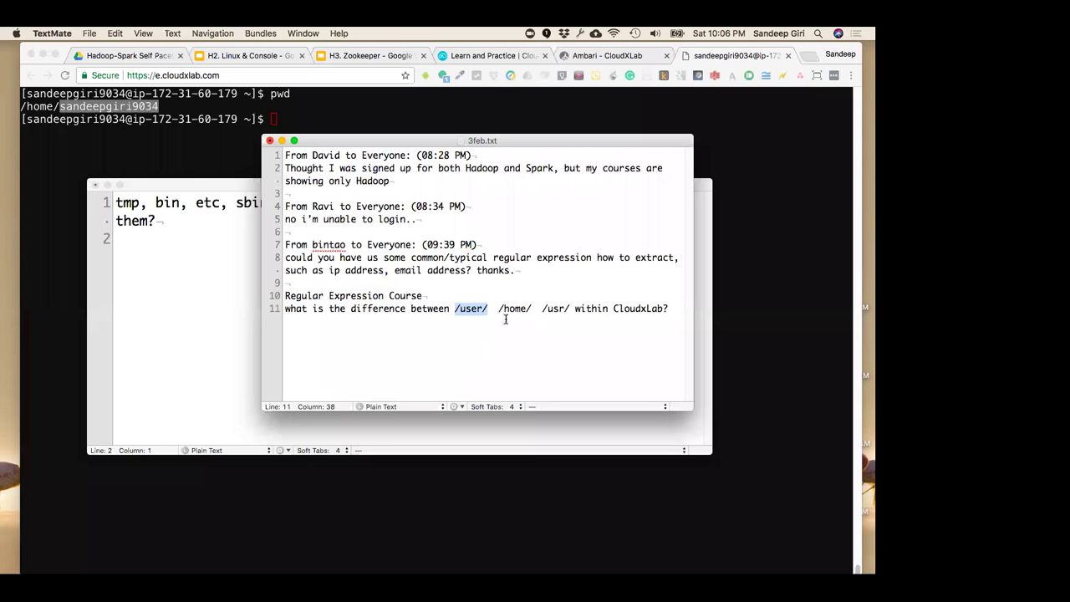
{"action": "left_click", "coordinate": [561, 309]}
{"action": "left_click_drag", "start_coordinate": [542, 309], "coordinate": [572, 309]}
{"action": "key", "text": "super+c"}
{"action": "key", "text": "Right"}
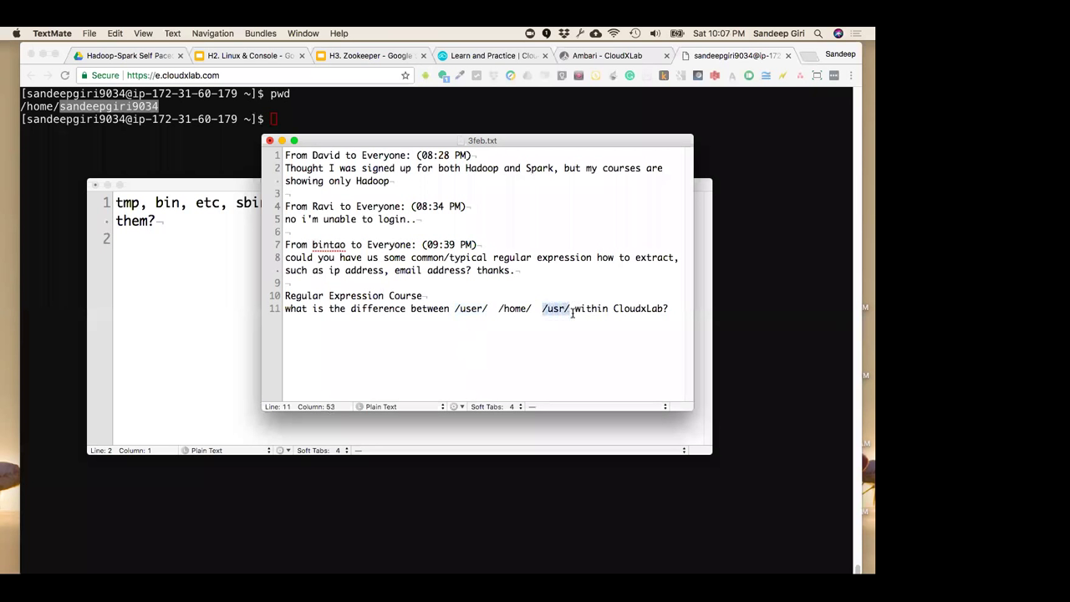
{"action": "left_click", "coordinate": [224, 135]}
List /usr/ with ls -l and point out the spark1.2.1, java and hdp entries
{"action": "type", "text": "ls -l"}
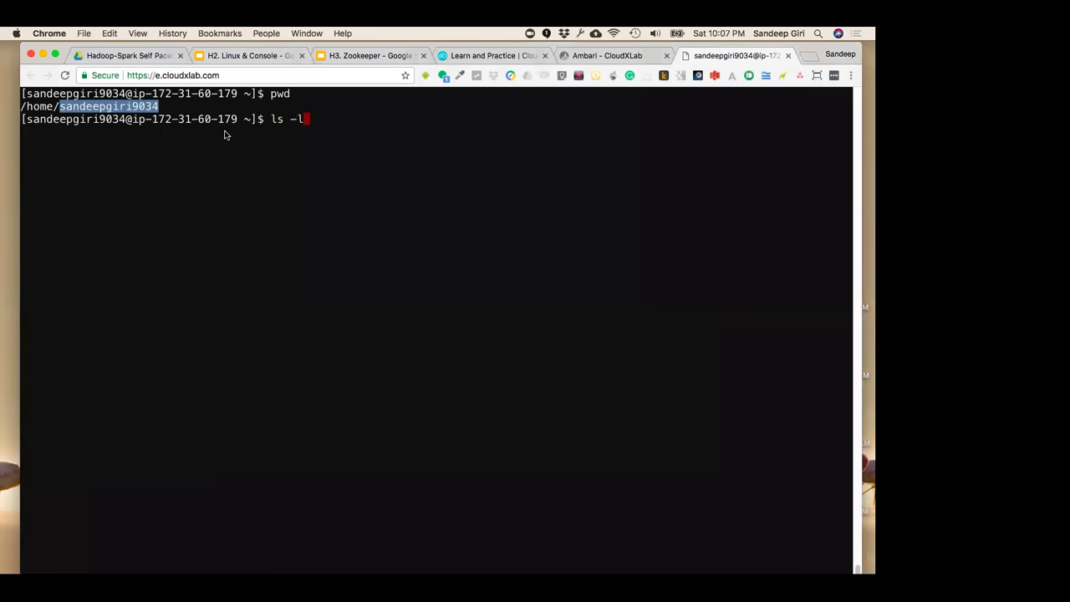
{"action": "key", "text": "super+v"}
{"action": "key", "text": "Return"}
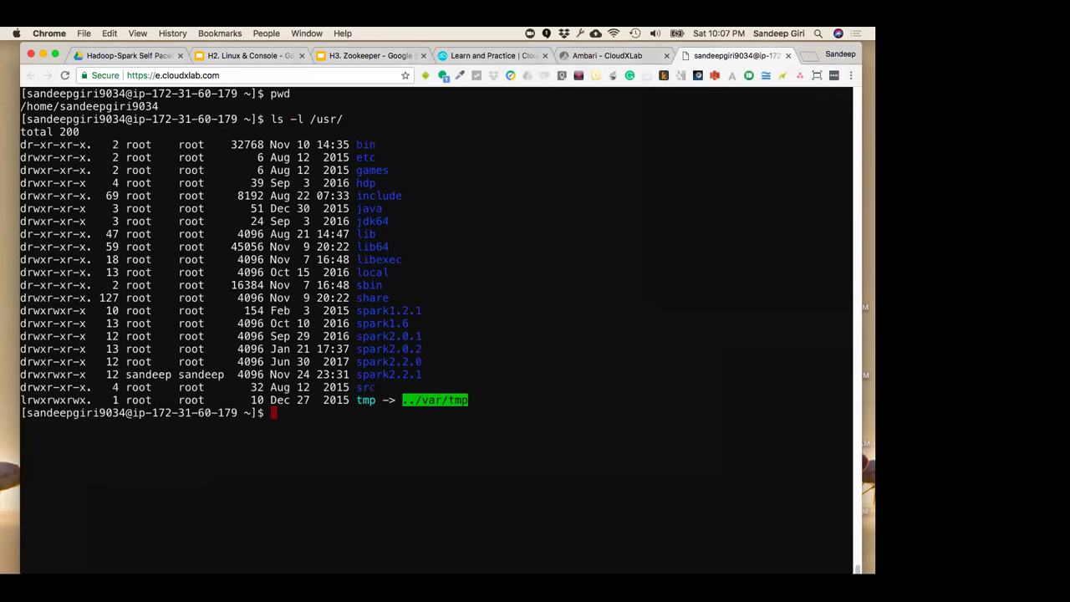
{"action": "left_click_drag", "start_coordinate": [357, 310], "coordinate": [423, 311]}
{"action": "left_click_drag", "start_coordinate": [310, 118], "coordinate": [349, 120]}
{"action": "left_click", "coordinate": [426, 283]}
{"action": "left_click_drag", "start_coordinate": [349, 208], "coordinate": [398, 211]}
{"action": "double_click", "coordinate": [366, 182]}
Check the /usr/ question in the notes, then go to the Linux & Console slides
{"action": "key", "text": "super+Tab"}
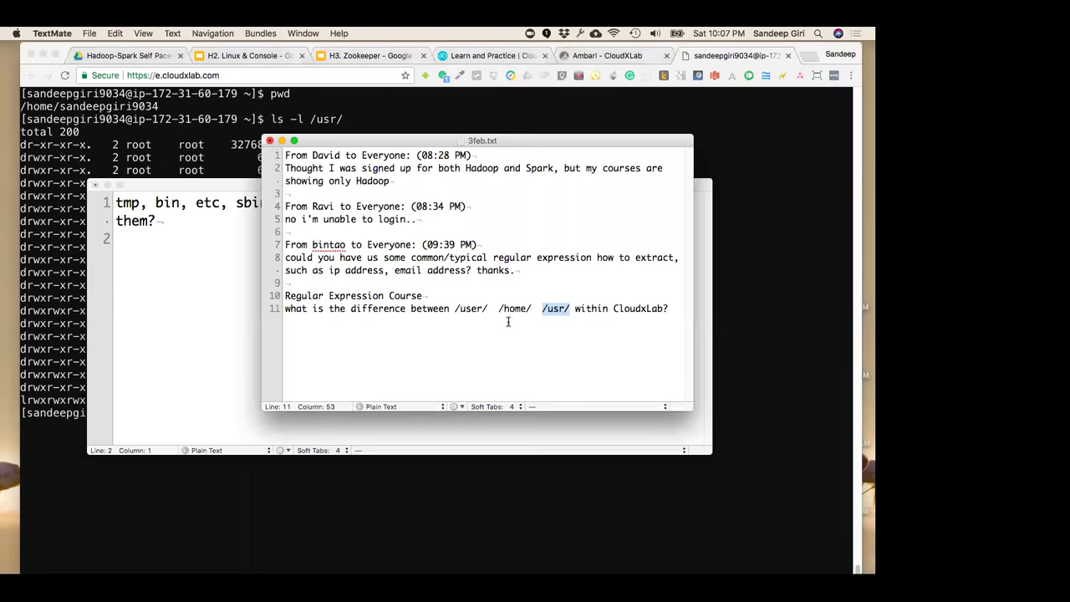
{"action": "left_click", "coordinate": [559, 309]}
{"action": "double_click", "coordinate": [652, 308]}
{"action": "key", "text": "super+Tab"}
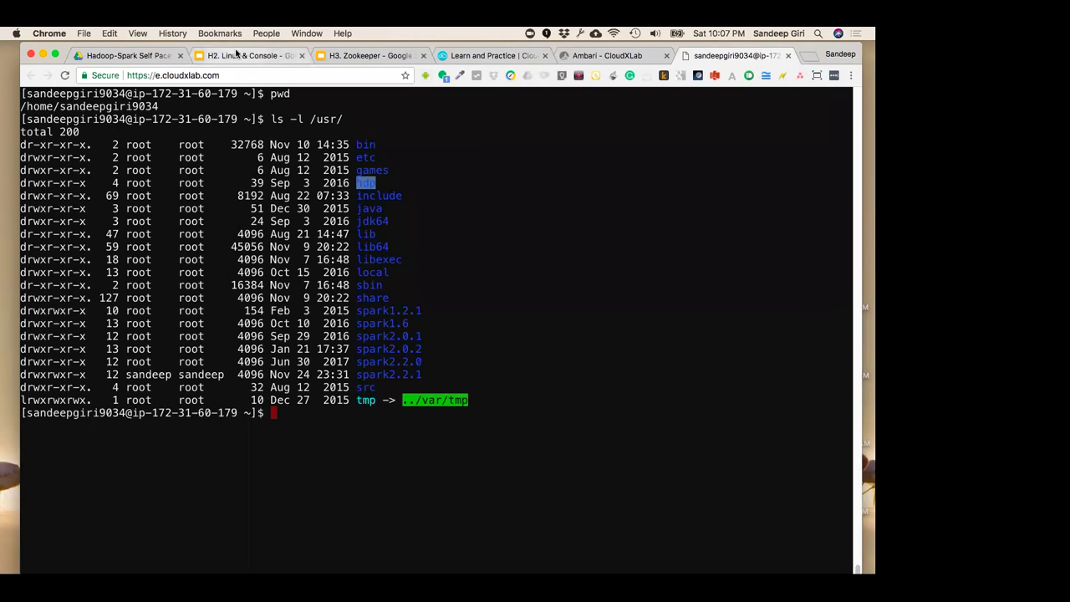
{"action": "left_click", "coordinate": [237, 53]}
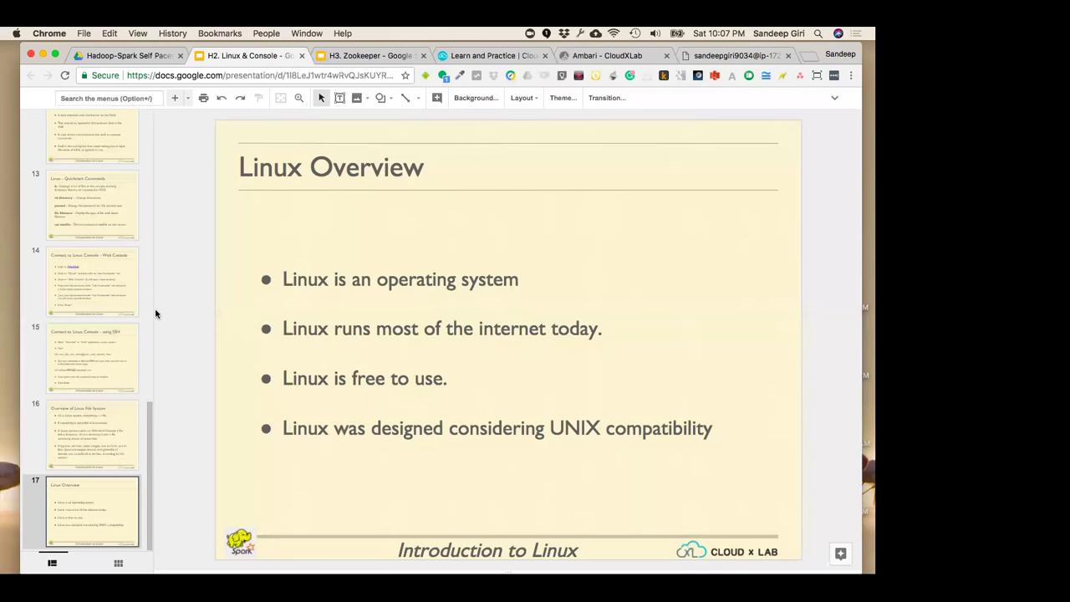
{"action": "left_click", "coordinate": [481, 60]}
Open the Linux Basics for Big Data course and its Create Directory - nested lesson
{"action": "left_click", "coordinate": [237, 334]}
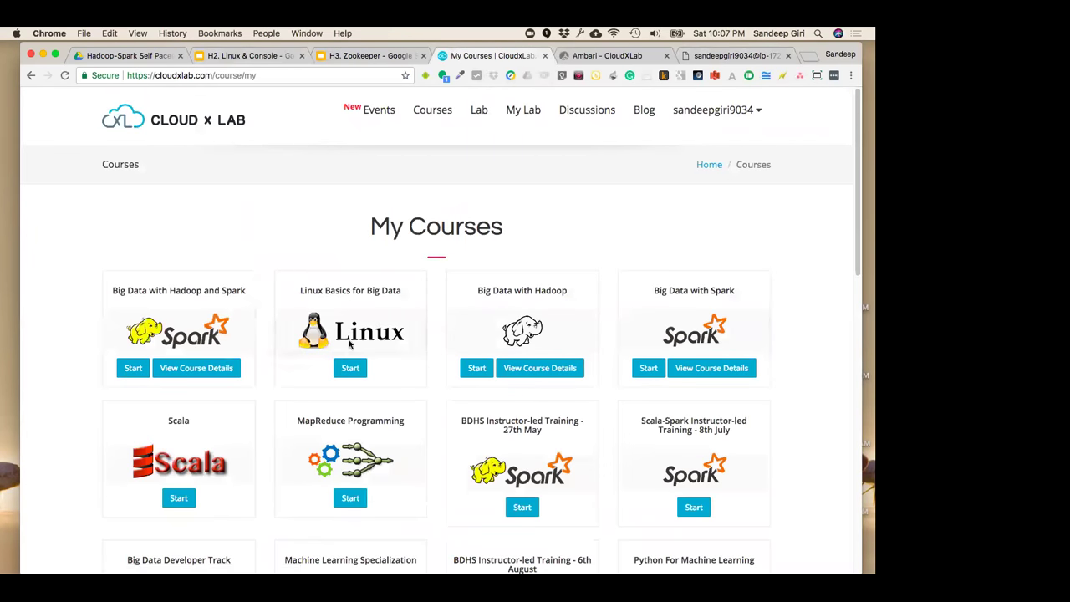
{"action": "left_click", "coordinate": [350, 367]}
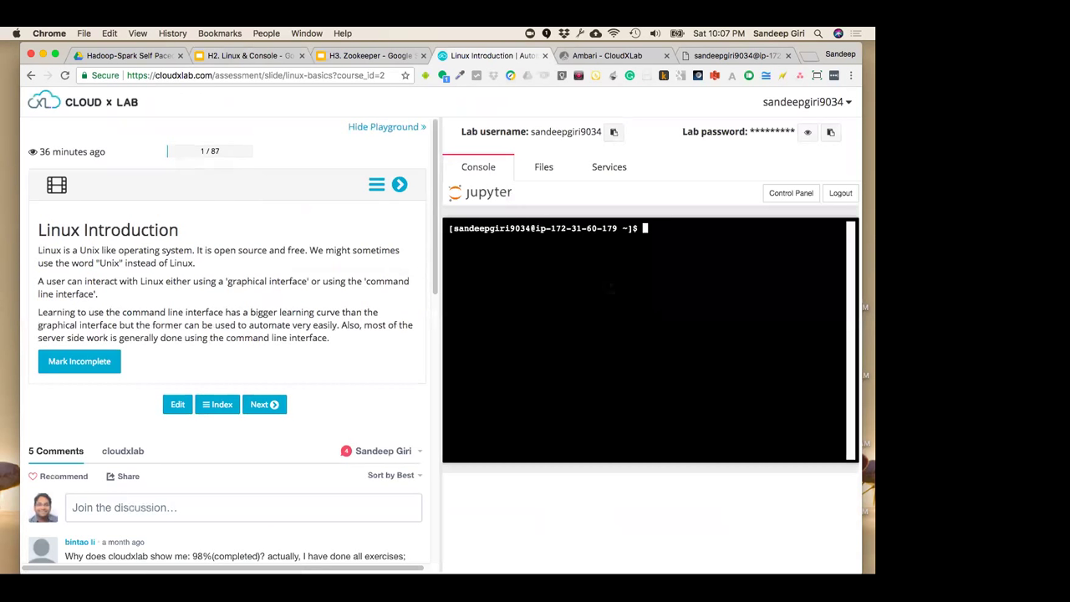
{"action": "left_click_drag", "start_coordinate": [437, 261], "coordinate": [492, 256]}
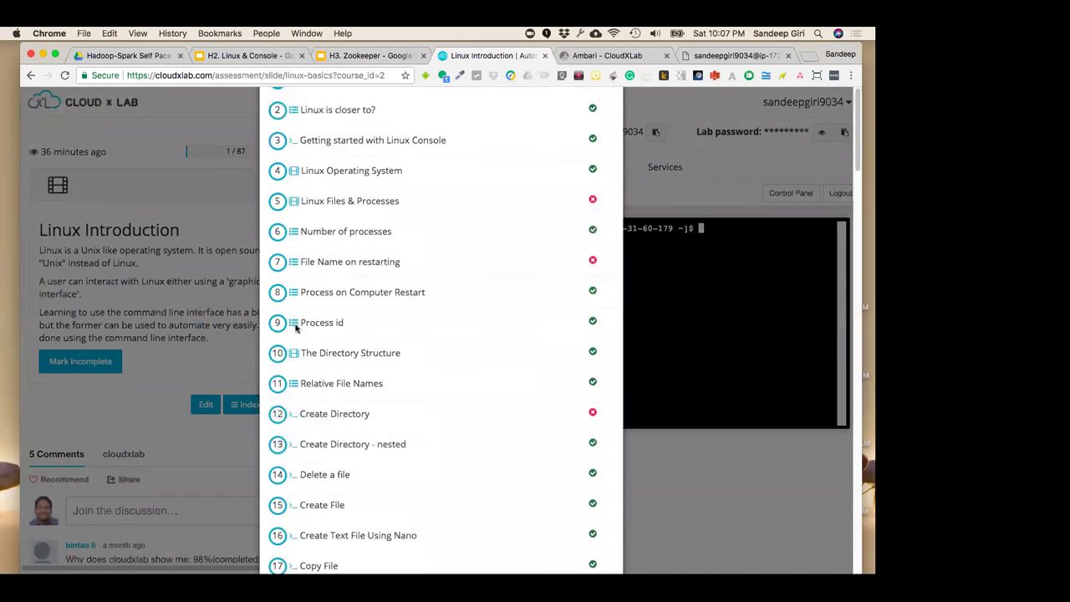
{"action": "scroll", "coordinate": [306, 410], "scroll_direction": "down", "scroll_amount": 2}
{"action": "left_click", "coordinate": [322, 460]}
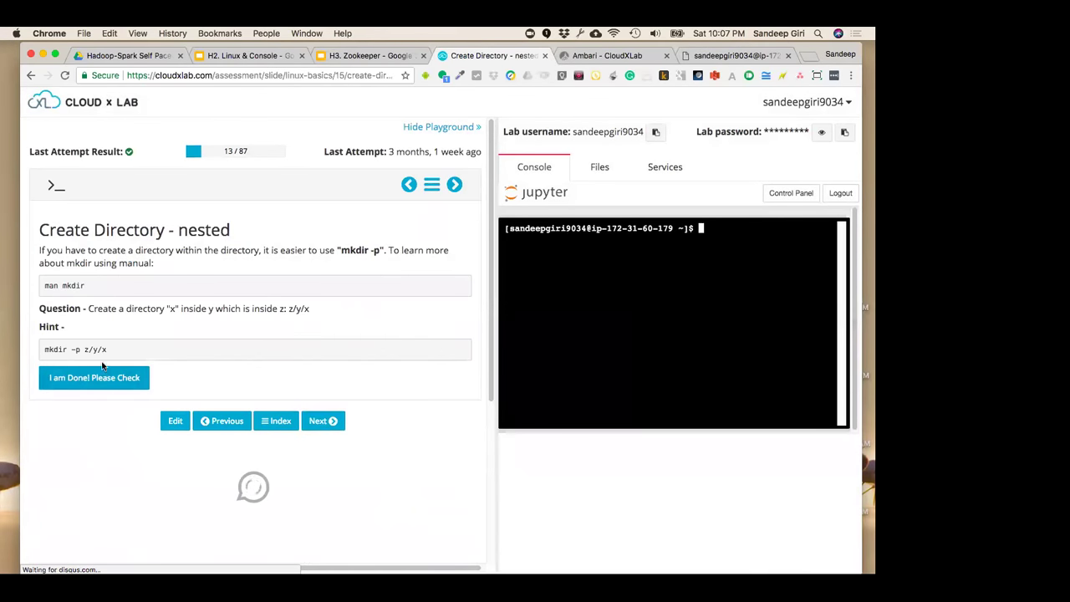
Run mkdir -p z/y/x in the lesson console and submit the exercise for checking
{"action": "left_click_drag", "start_coordinate": [112, 350], "coordinate": [42, 350]}
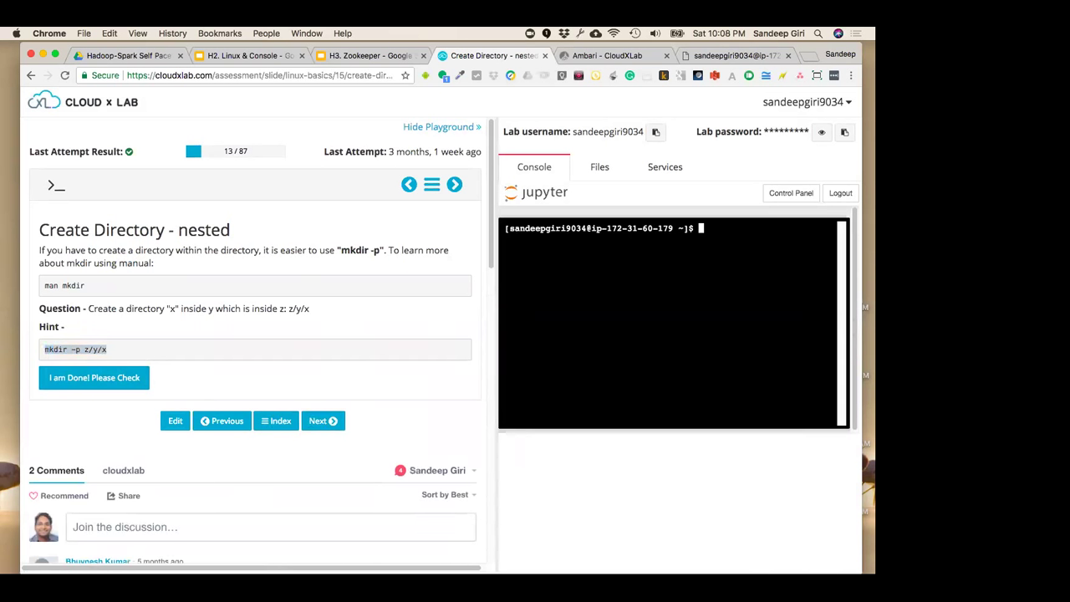
{"action": "type", "text": "mkdir -p z/y/x"}
{"action": "key", "text": "Return"}
{"action": "left_click", "coordinate": [70, 386]}
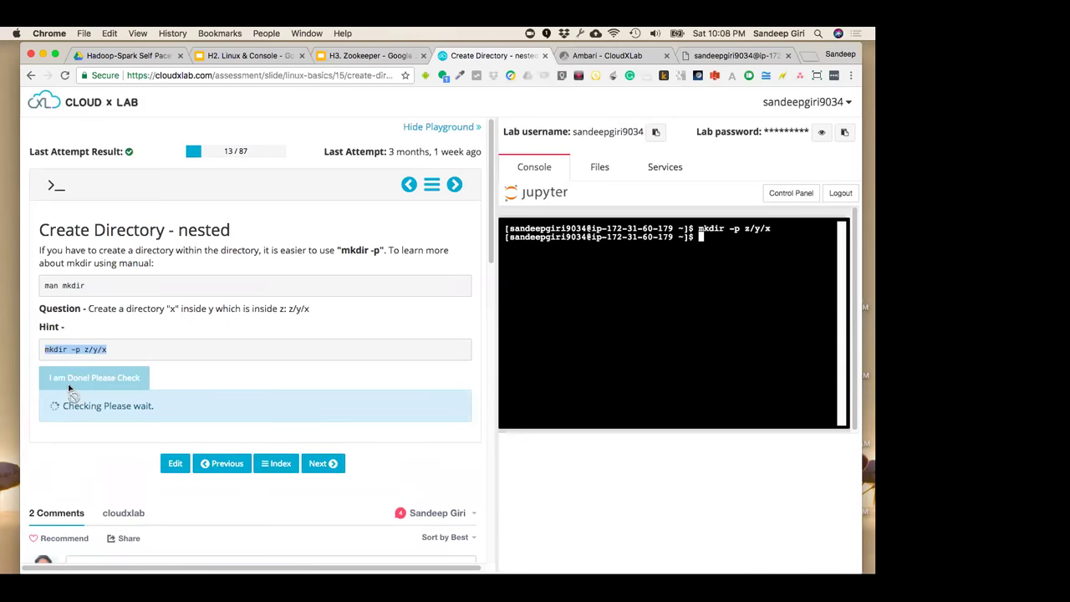
{"action": "left_click", "coordinate": [385, 368]}
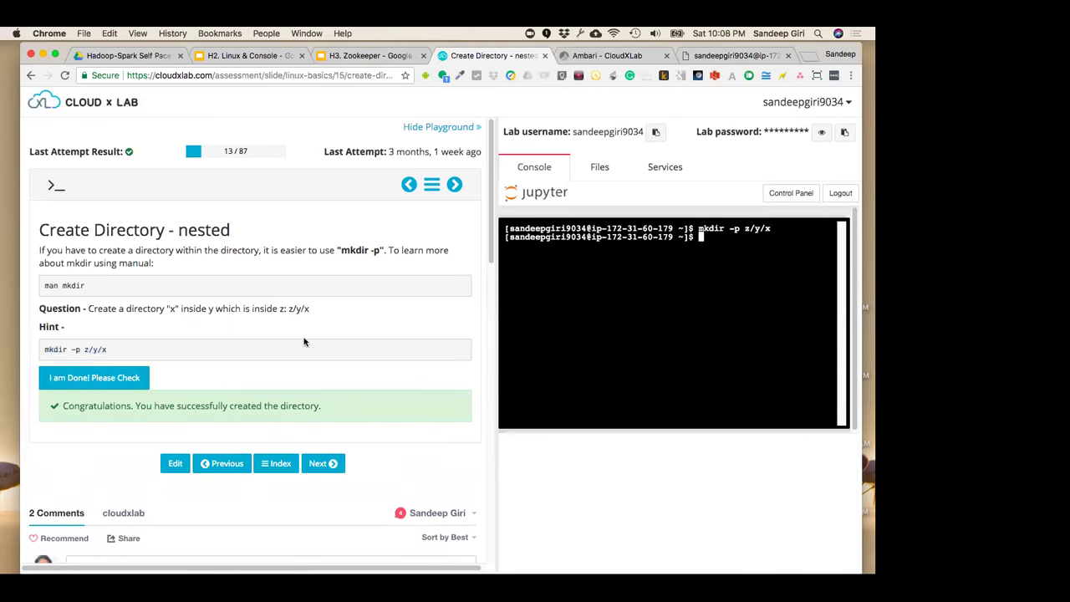
Glance at the Zookeeper slides and Ambari hosts page, then go to the Linux & Console slides
{"action": "left_click", "coordinate": [373, 56]}
{"action": "left_click", "coordinate": [466, 55]}
{"action": "left_click", "coordinate": [586, 56]}
{"action": "left_click", "coordinate": [244, 56]}
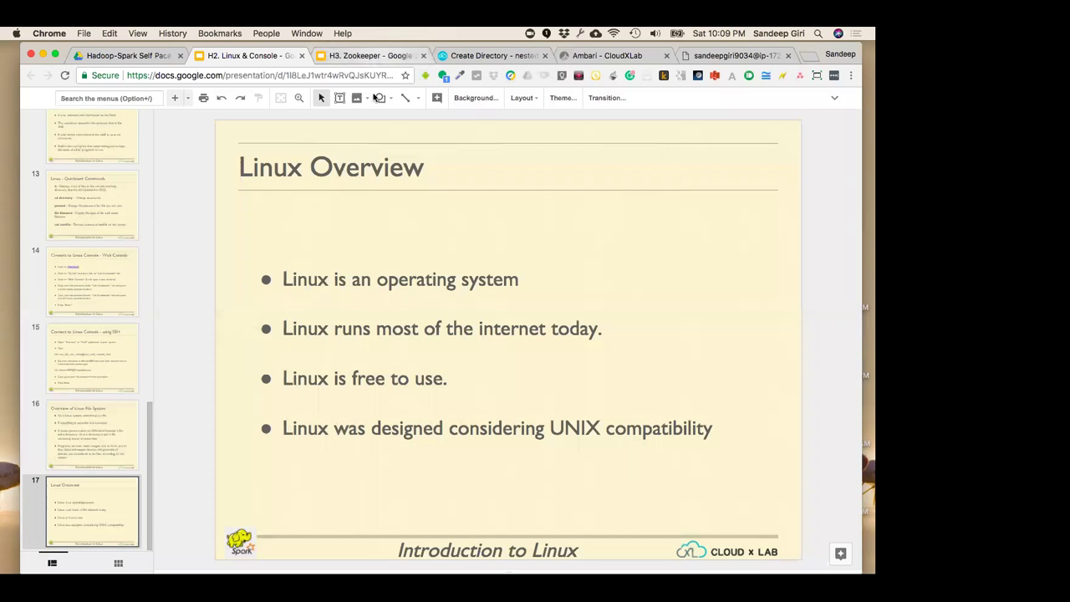
Flip between the Overview of Linux File System slide and the Linux Overview slide
{"action": "left_click", "coordinate": [102, 418]}
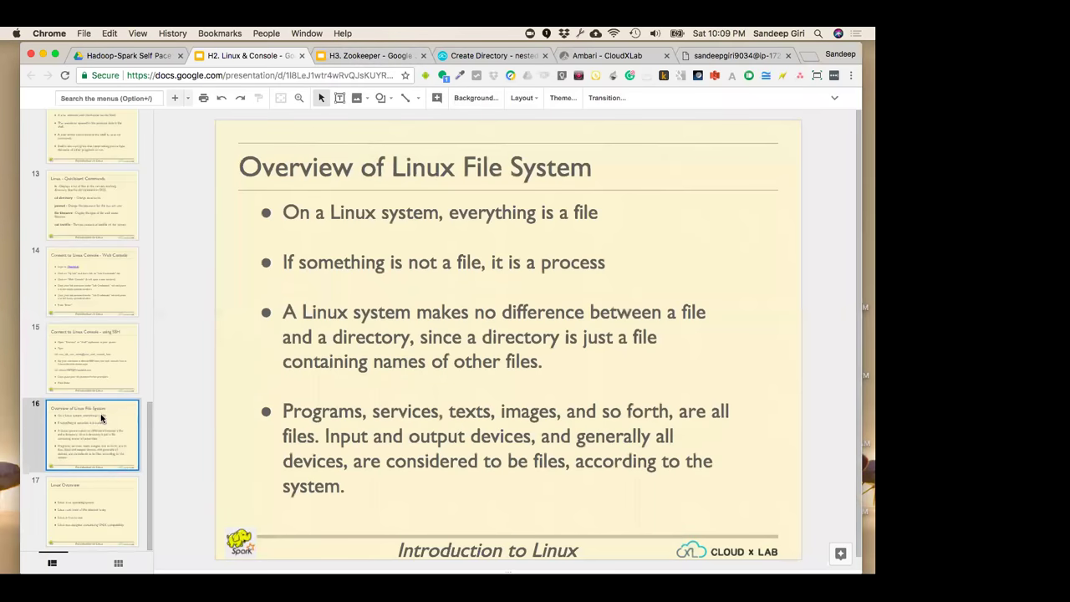
{"action": "left_click", "coordinate": [93, 521]}
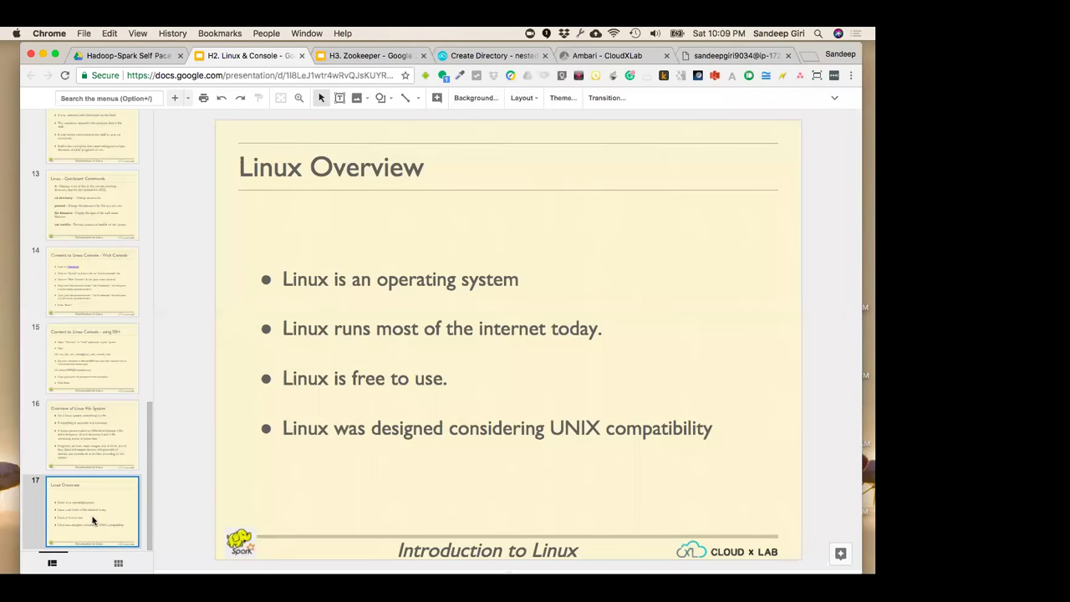
{"action": "left_click", "coordinate": [110, 438]}
{"action": "left_click", "coordinate": [113, 500]}
{"action": "left_click", "coordinate": [281, 290]}
{"action": "left_click", "coordinate": [191, 330]}
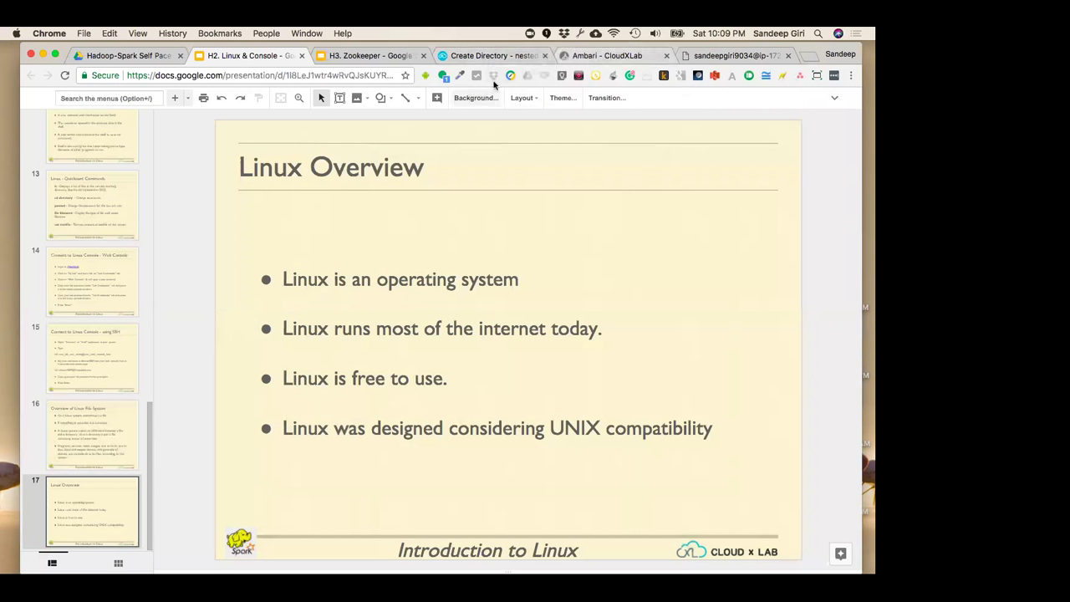
Go back to the Create Directory - nested lesson tab
{"action": "left_click", "coordinate": [491, 56]}
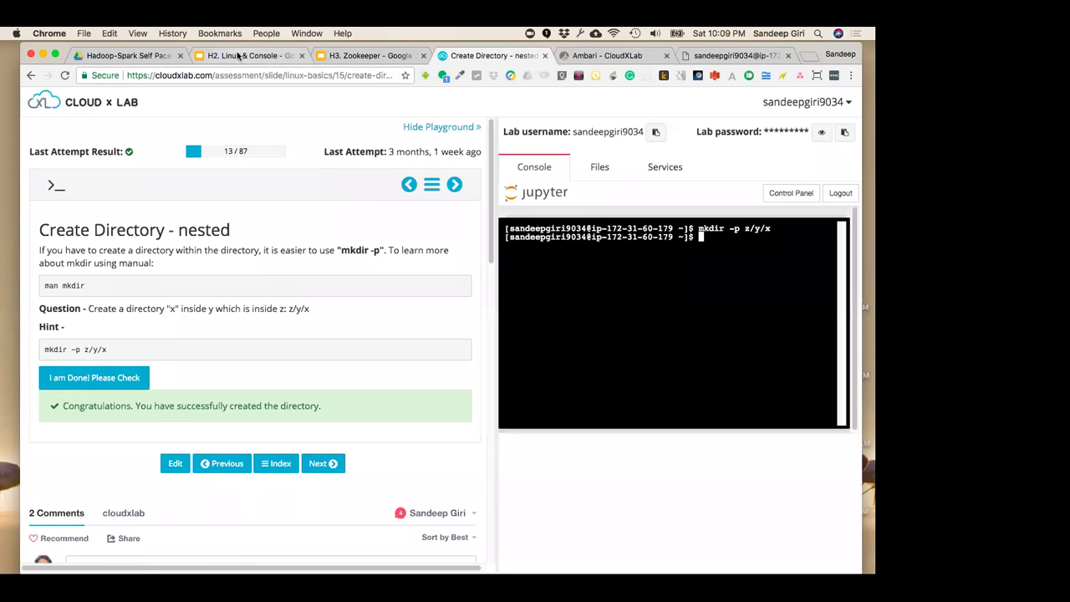
{"action": "left_click", "coordinate": [247, 55]}
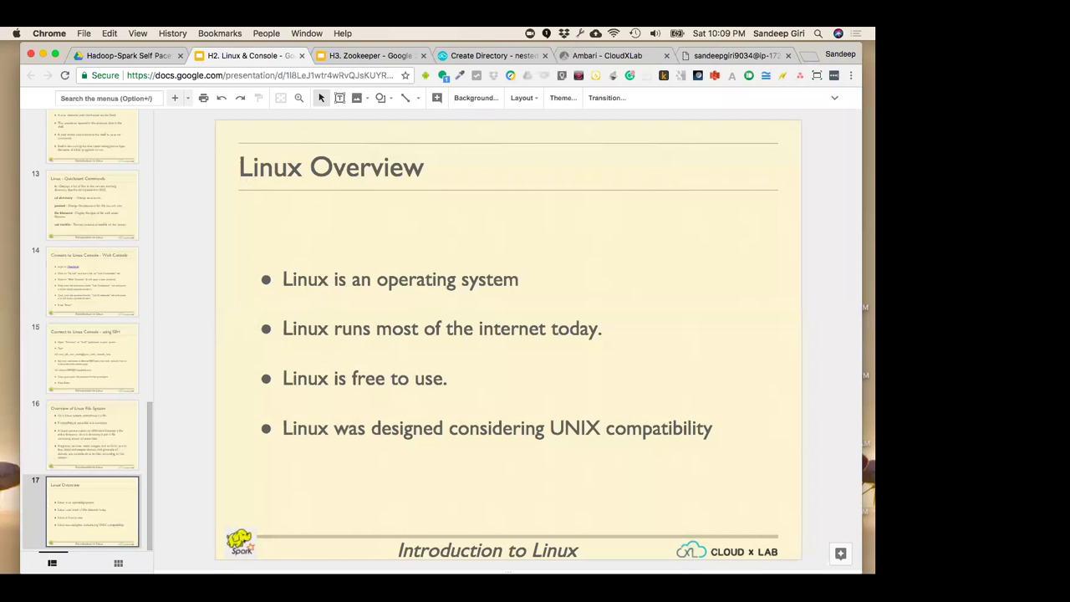
{"action": "left_click_drag", "start_coordinate": [377, 46], "coordinate": [375, 47]}
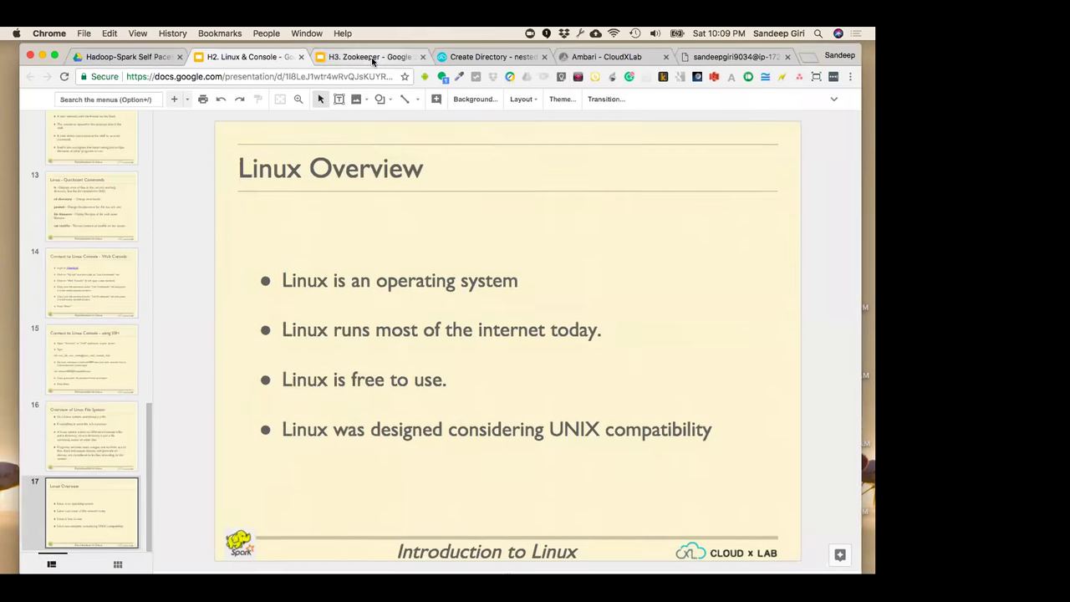
{"action": "left_click", "coordinate": [510, 57]}
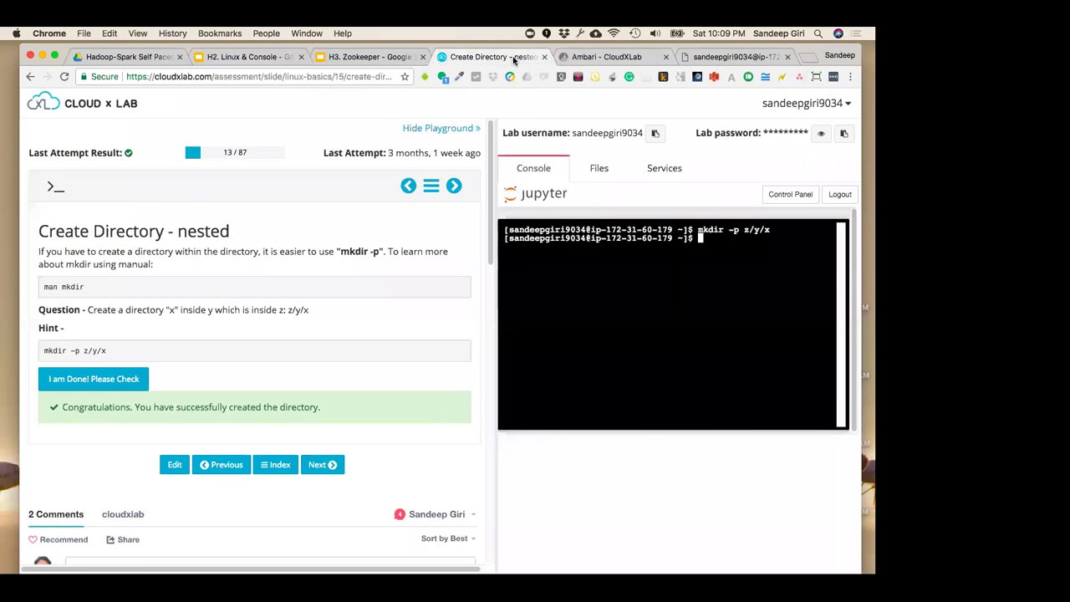
Launch Jupyter for the lab account from the CloudxLab My Lab page
{"action": "left_click", "coordinate": [86, 111]}
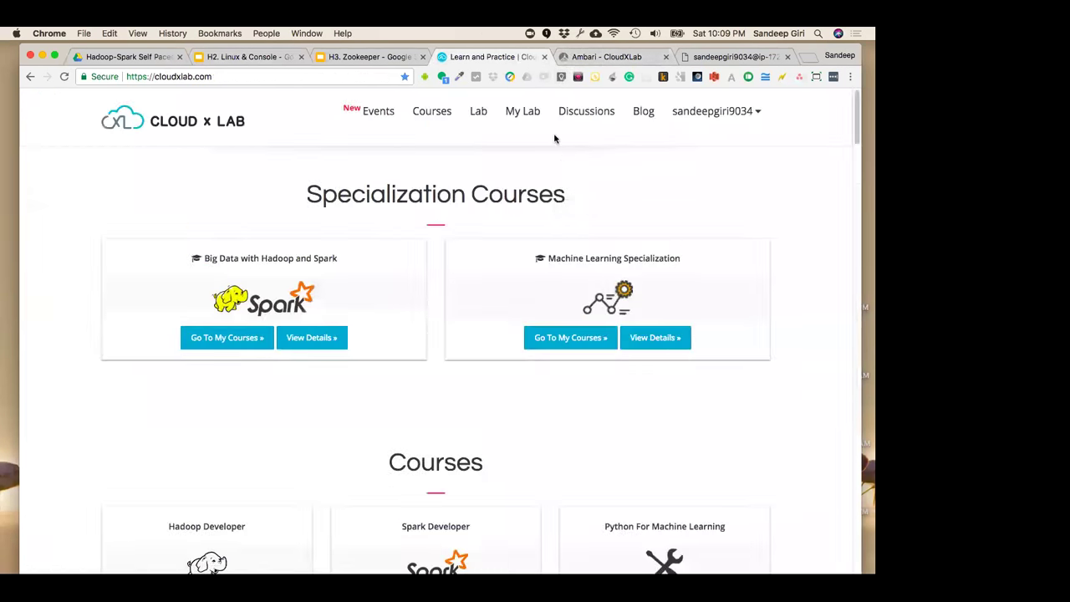
{"action": "left_click", "coordinate": [517, 113]}
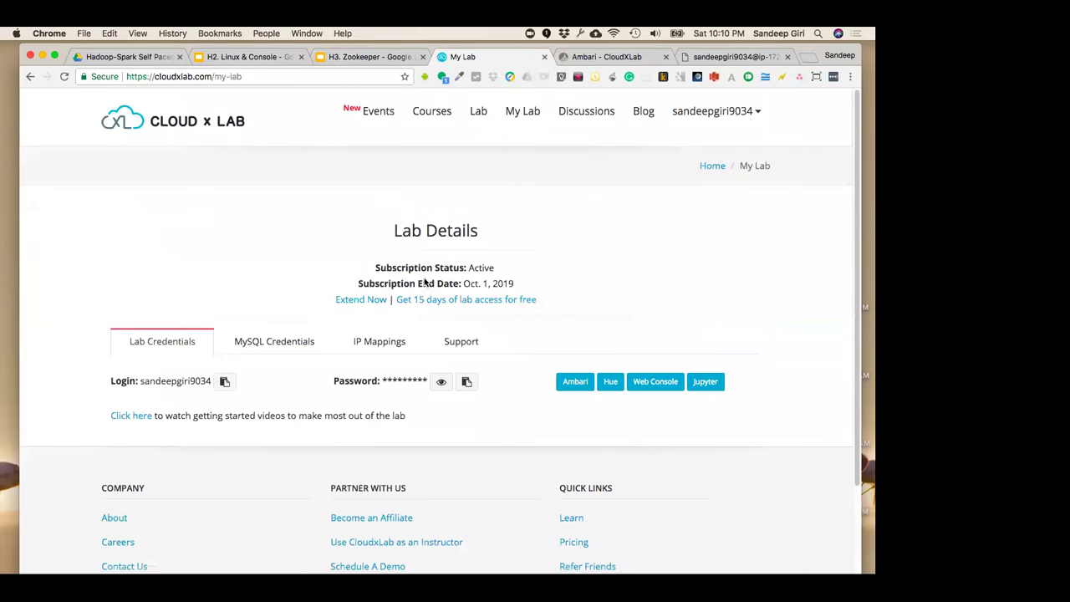
{"action": "left_click", "coordinate": [706, 383]}
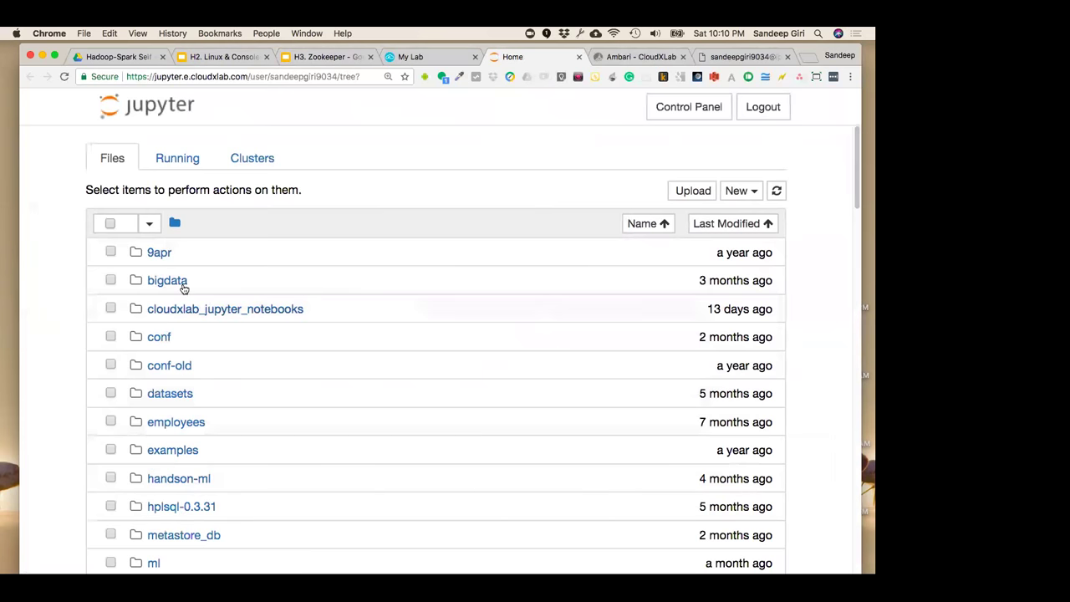
Look over Jupyter's Running processes, the Files list and the New item menu without creating anything
{"action": "left_click", "coordinate": [193, 163]}
{"action": "left_click", "coordinate": [129, 160]}
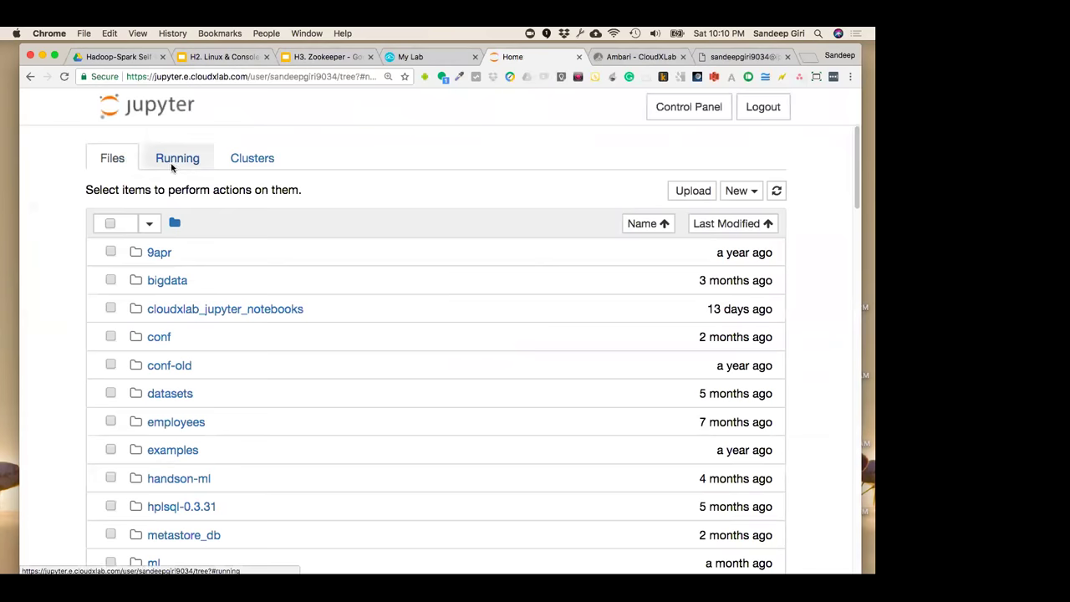
{"action": "left_click", "coordinate": [179, 163]}
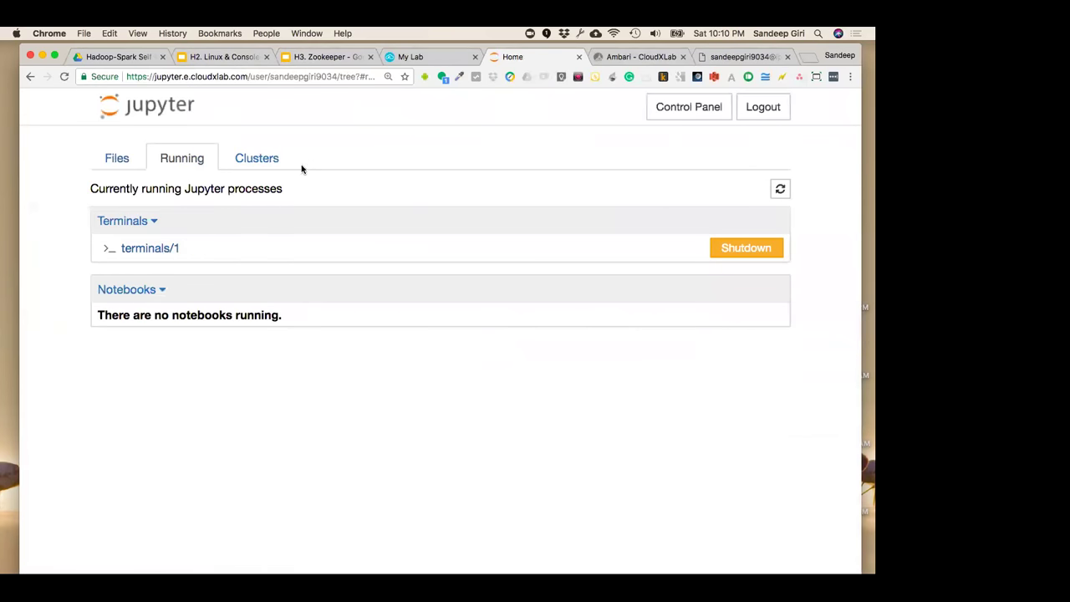
{"action": "left_click", "coordinate": [129, 165]}
{"action": "scroll", "coordinate": [239, 442], "scroll_direction": "down", "scroll_amount": 15}
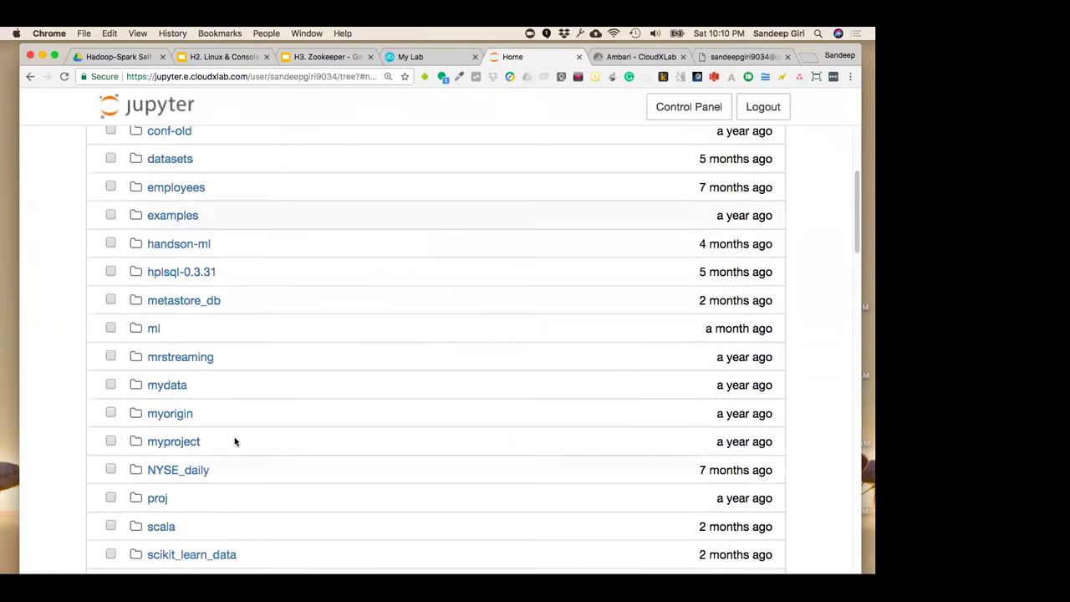
{"action": "scroll", "coordinate": [432, 314], "scroll_direction": "up", "scroll_amount": 15}
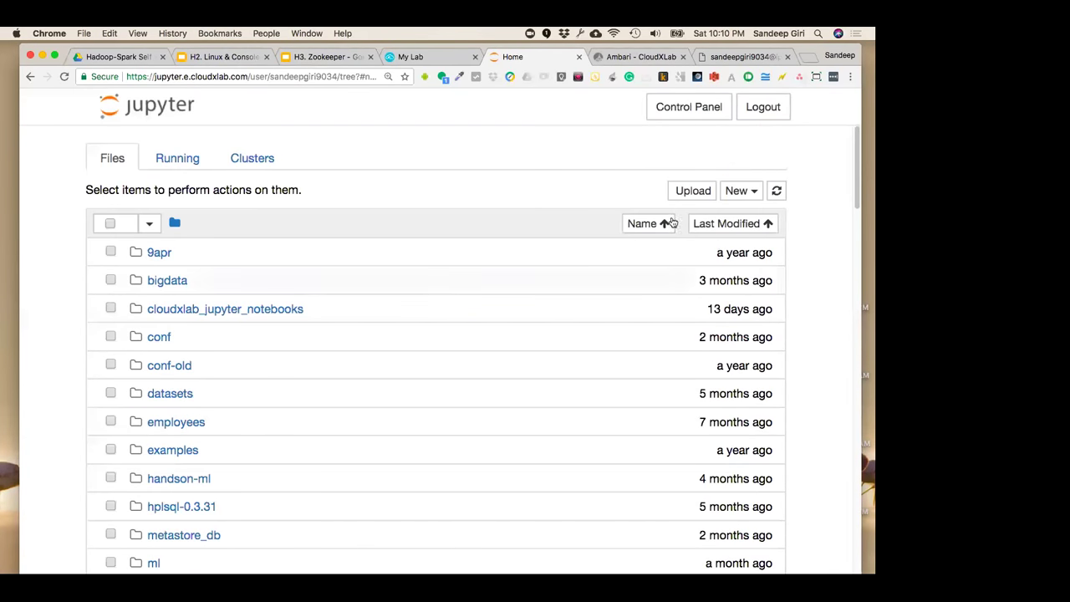
{"action": "left_click", "coordinate": [745, 194]}
{"action": "left_click", "coordinate": [609, 159]}
{"action": "left_click", "coordinate": [702, 191]}
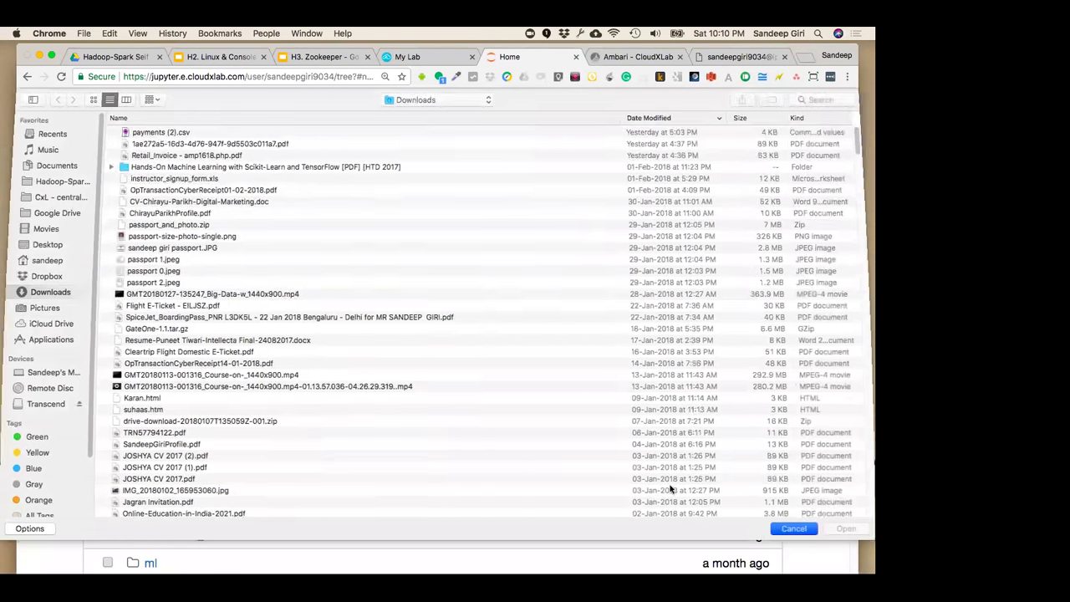
{"action": "key", "text": "Escape"}
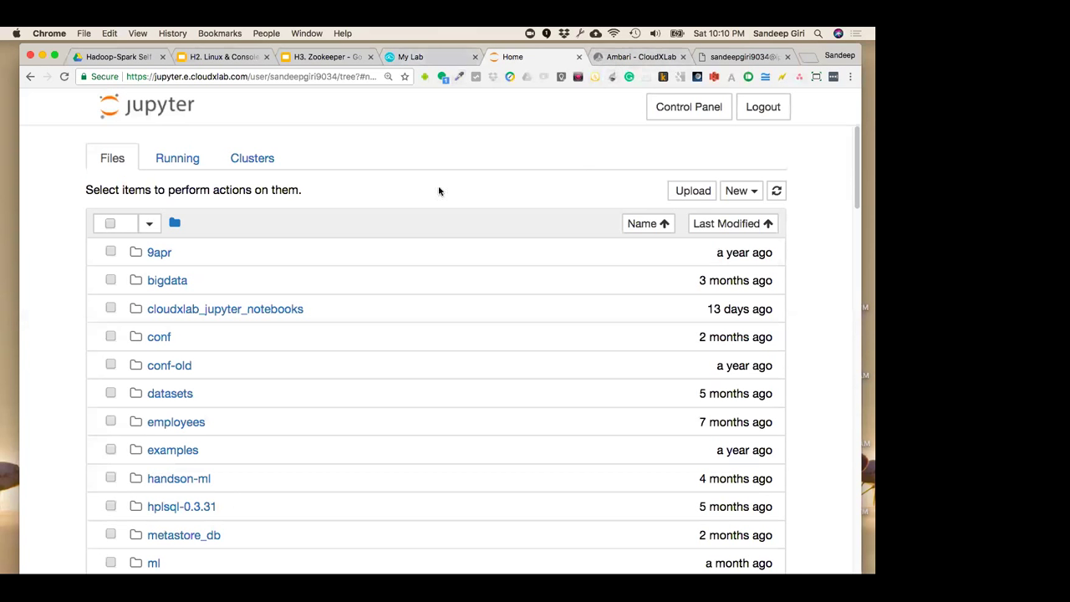
Present the Zookeeper deck from its first slide, then exit back to the editor
{"action": "left_click", "coordinate": [223, 56]}
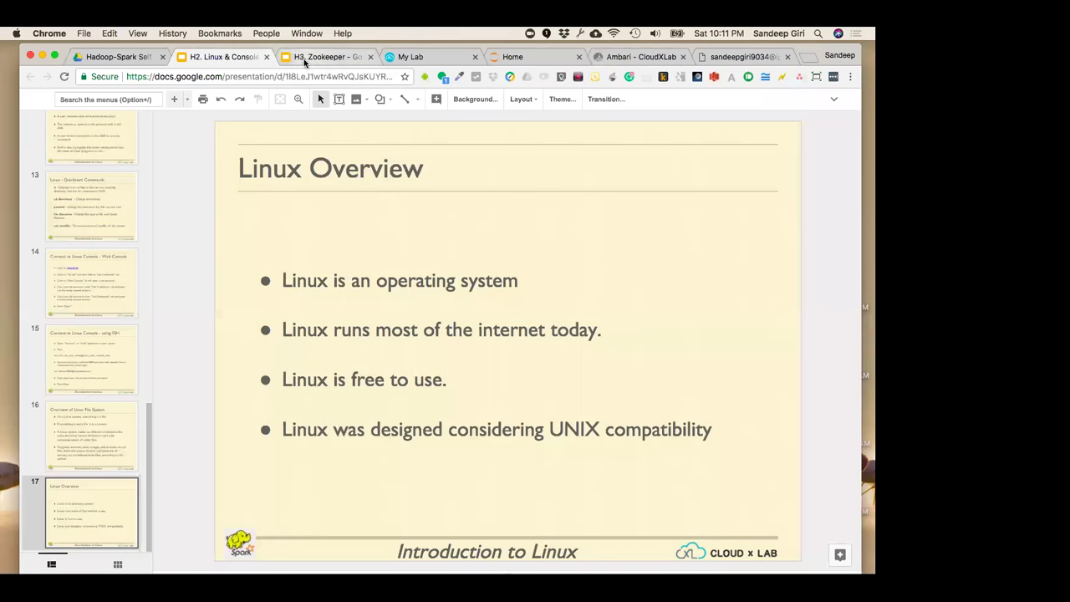
{"action": "left_click", "coordinate": [311, 57]}
{"action": "left_click", "coordinate": [101, 176]}
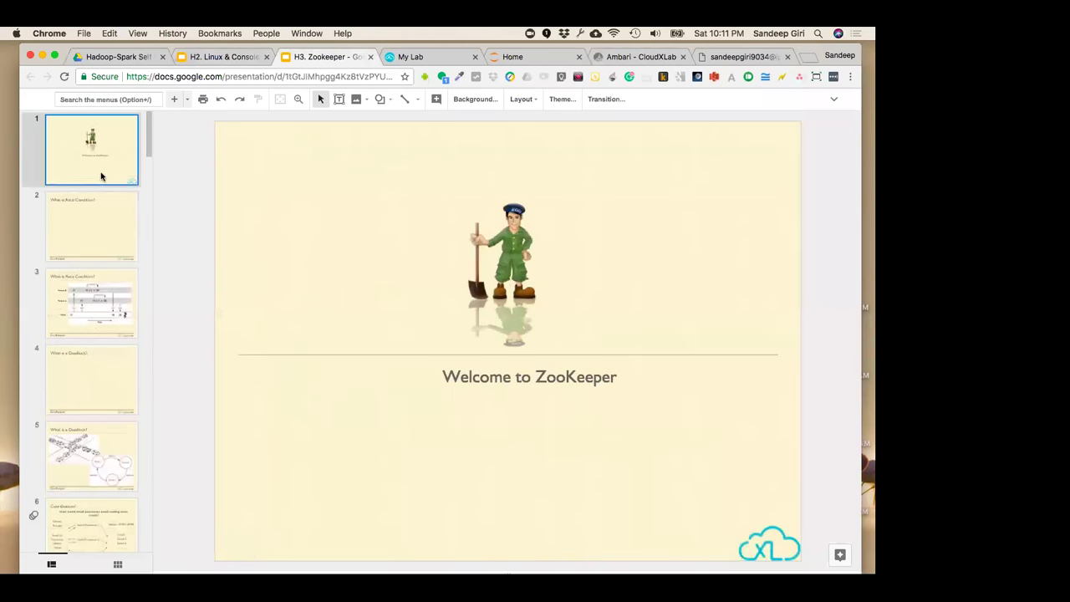
{"action": "key", "text": "super+Return"}
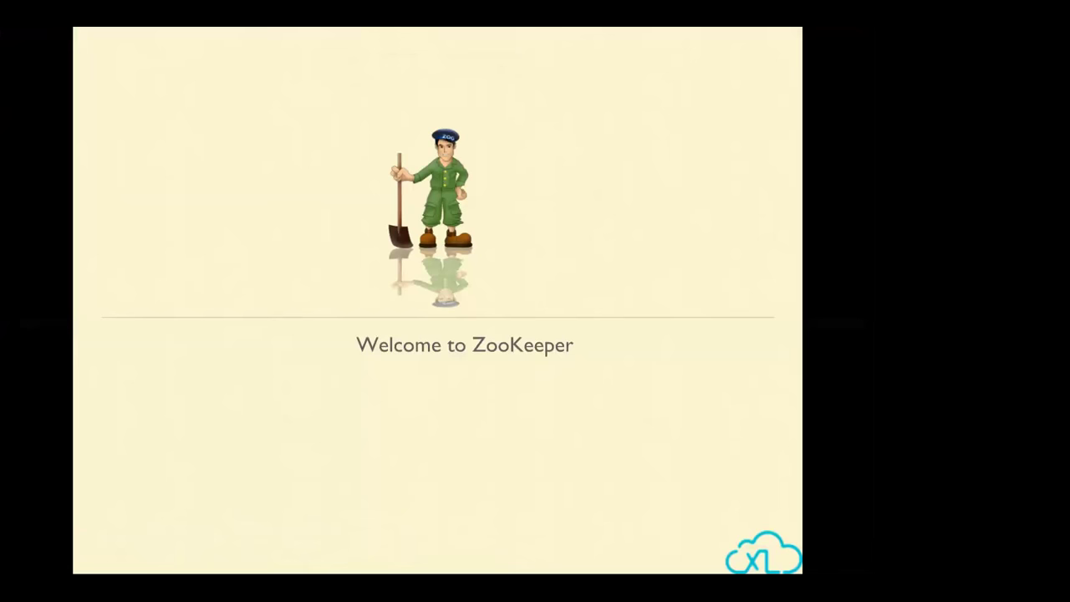
{"action": "key", "text": "Escape"}
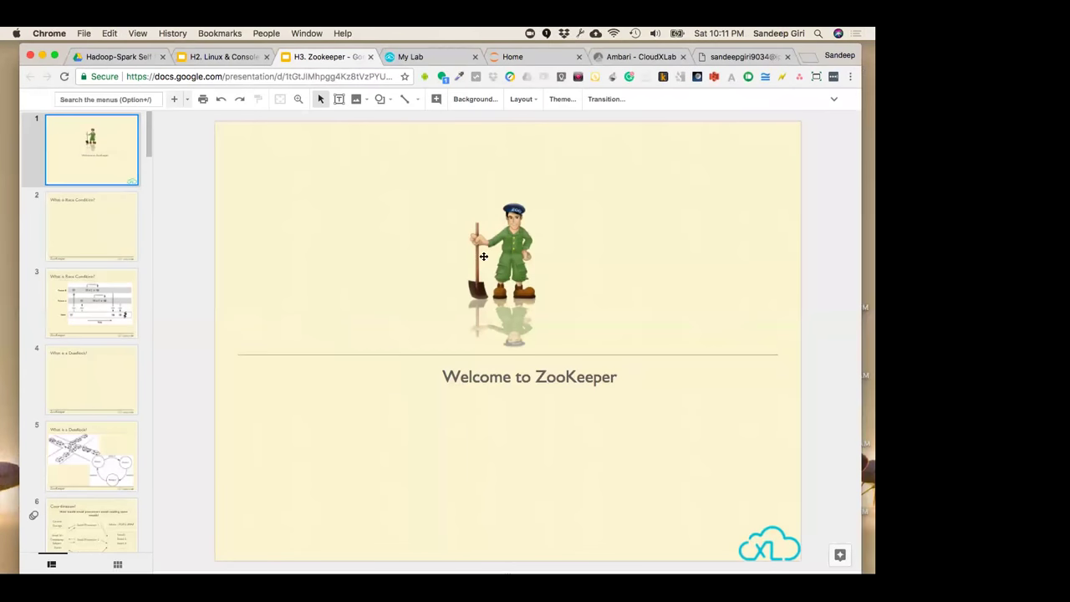
Move the Zookeeper deck into its own full-screen window, present it, and return to the web console terminal
{"action": "left_click_drag", "start_coordinate": [334, 59], "coordinate": [337, 90]}
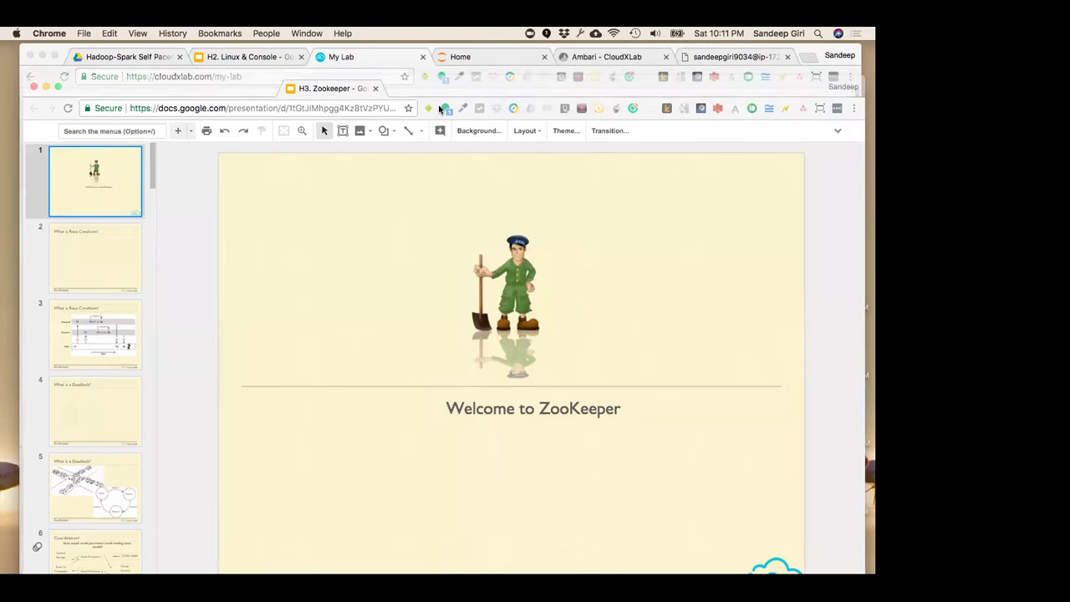
{"action": "left_click_drag", "start_coordinate": [422, 90], "coordinate": [424, 57]}
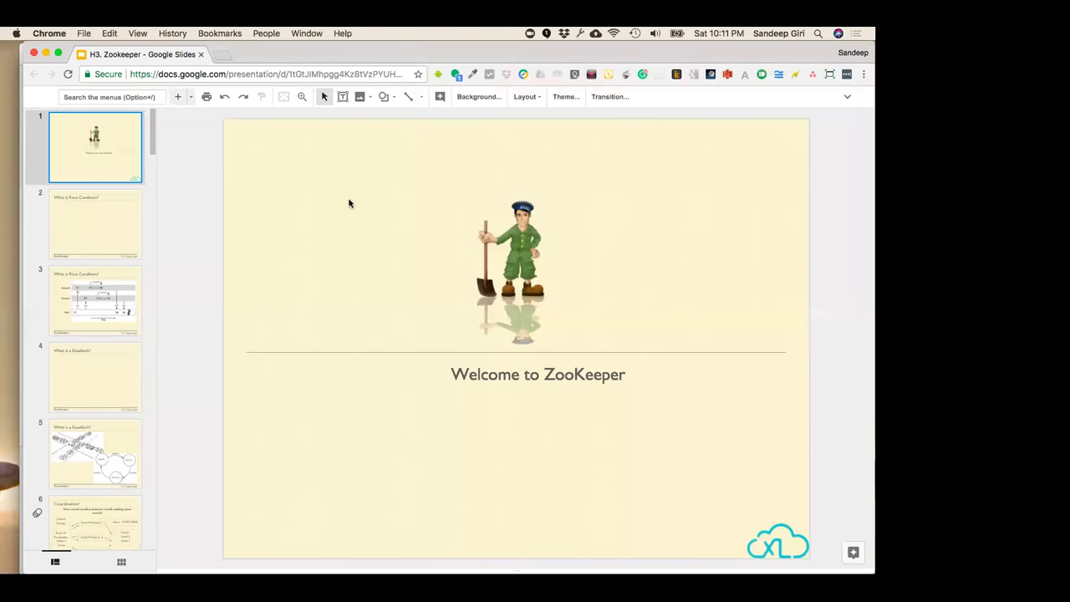
{"action": "key", "text": "super+Return"}
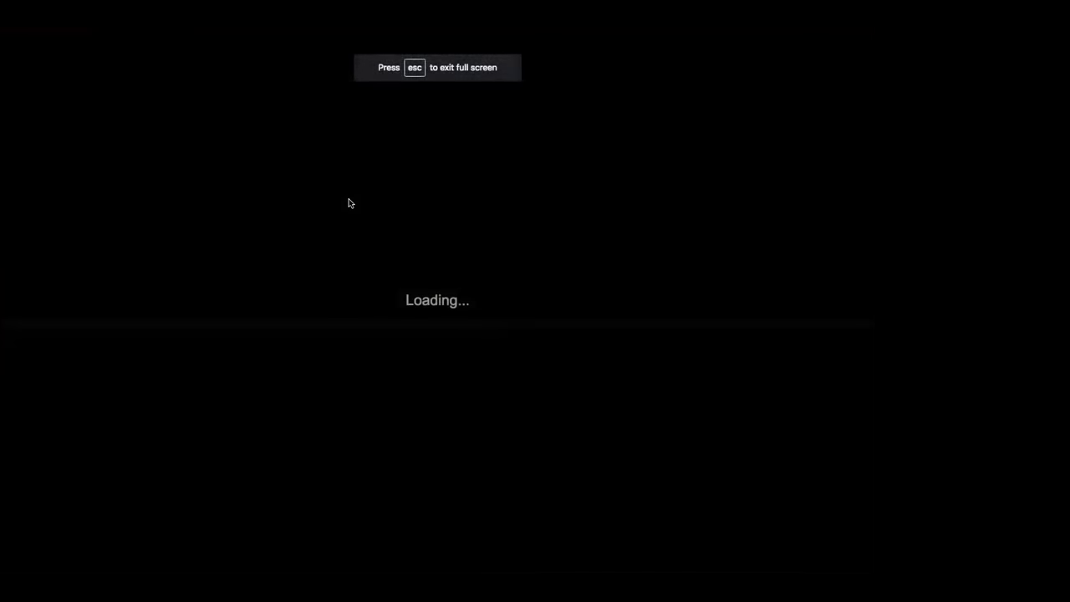
{"action": "key", "text": "ctrl+Left"}
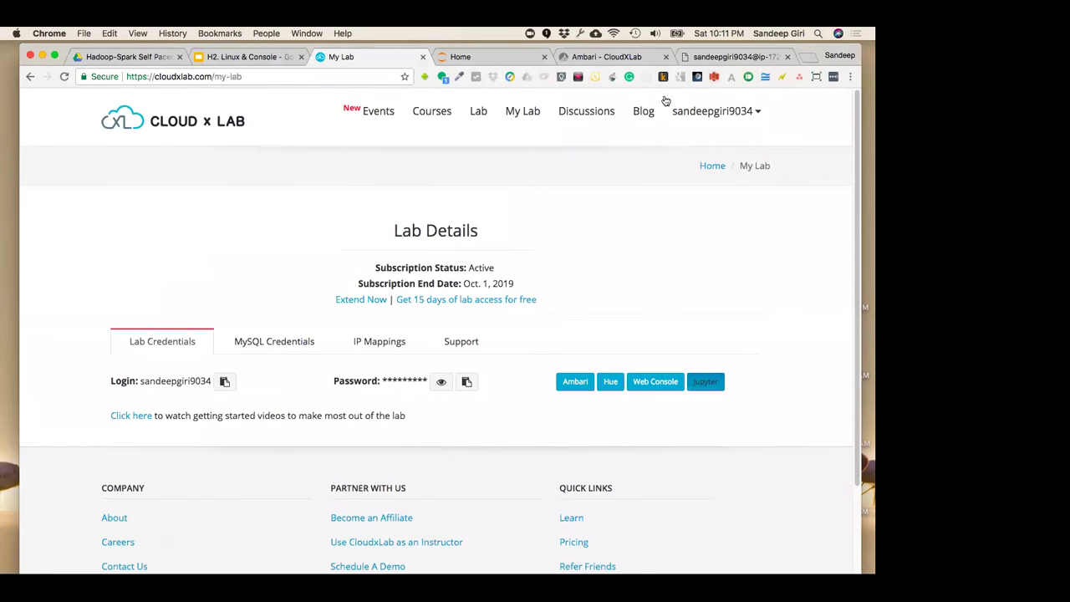
{"action": "left_click", "coordinate": [722, 58]}
{"action": "key", "text": "ctrl+Right"}
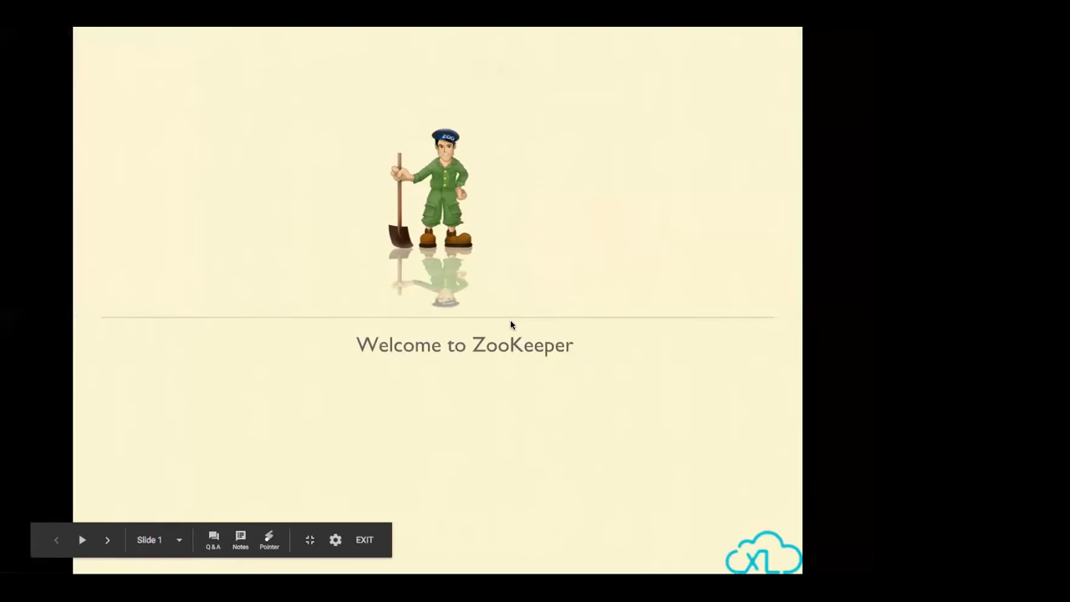
{"action": "key", "text": "ctrl+Left"}
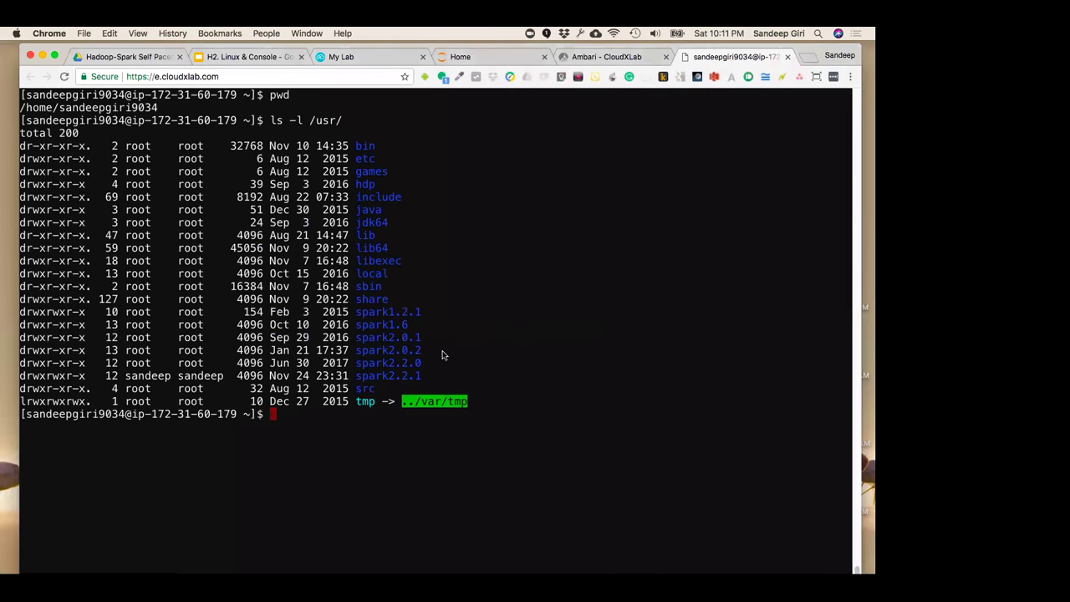
Change into /var/log and list it with ls -l
{"action": "type", "text": "cd /var"}
{"action": "key", "text": "Return"}
{"action": "type", "text": "cd "}
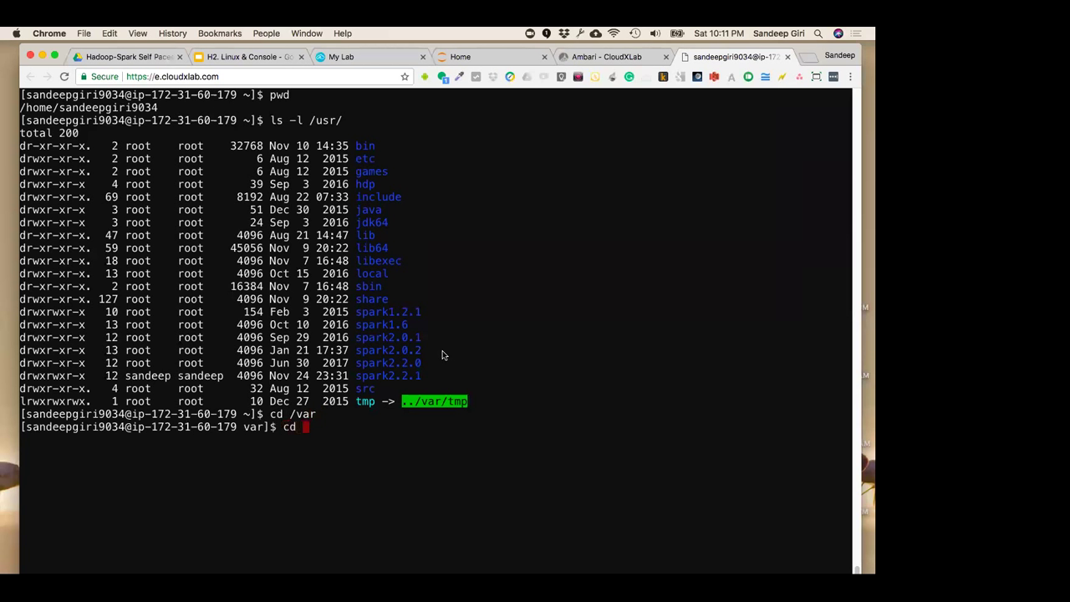
{"action": "type", "text": "lo"}
{"action": "type", "text": "ls -l"}
{"action": "key", "text": "Return"}
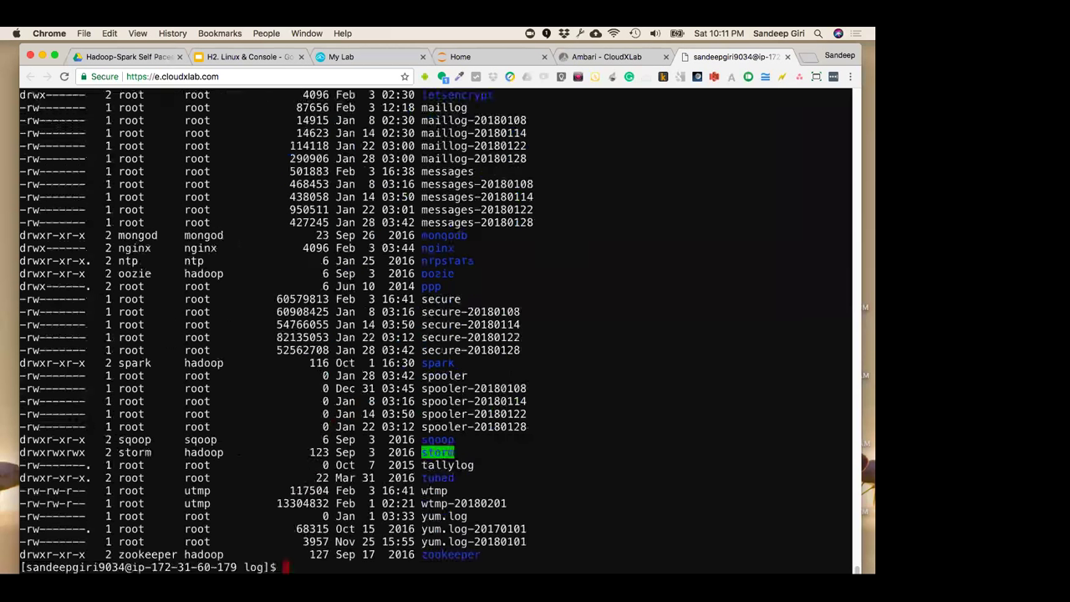
Point out mongodb, ntpstats, spooler-20180108, spark and boot.log in the /var/log listing
{"action": "scroll", "coordinate": [574, 313], "scroll_direction": "up", "scroll_amount": 10}
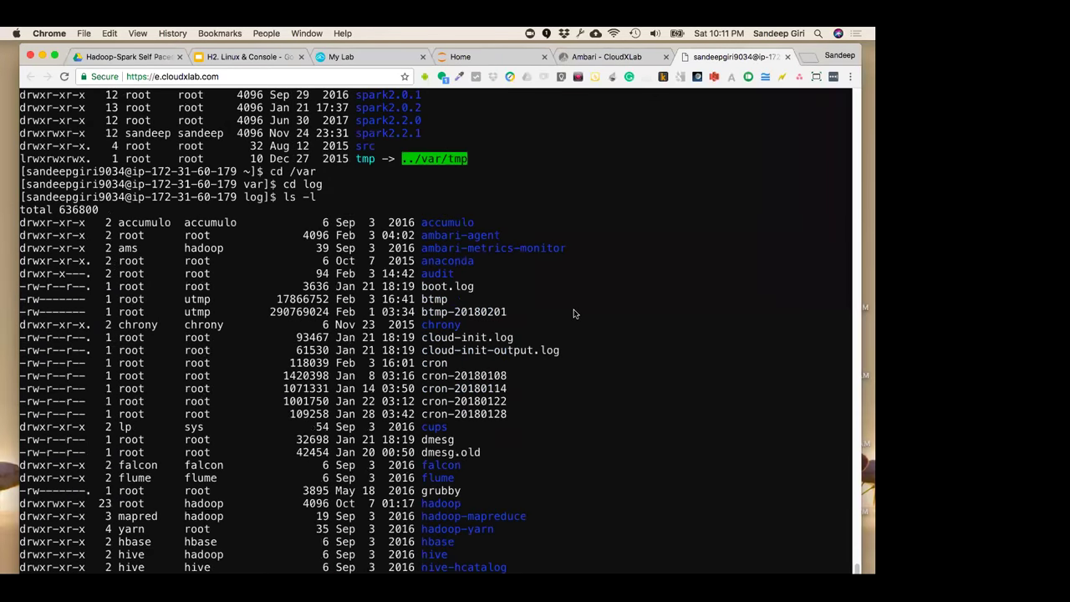
{"action": "scroll", "coordinate": [574, 313], "scroll_direction": "down", "scroll_amount": 10}
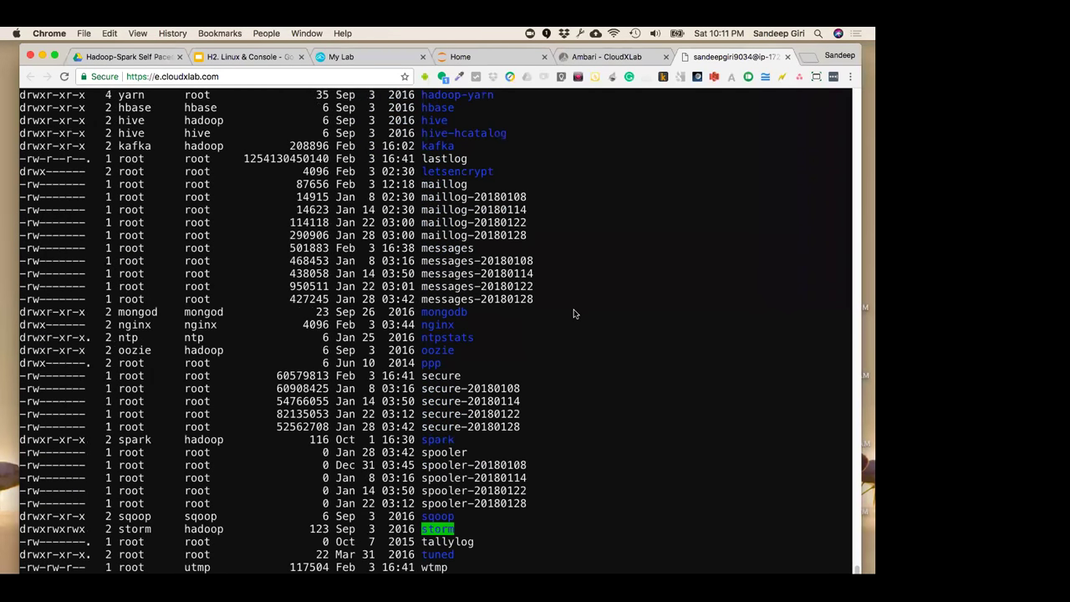
{"action": "double_click", "coordinate": [444, 235]}
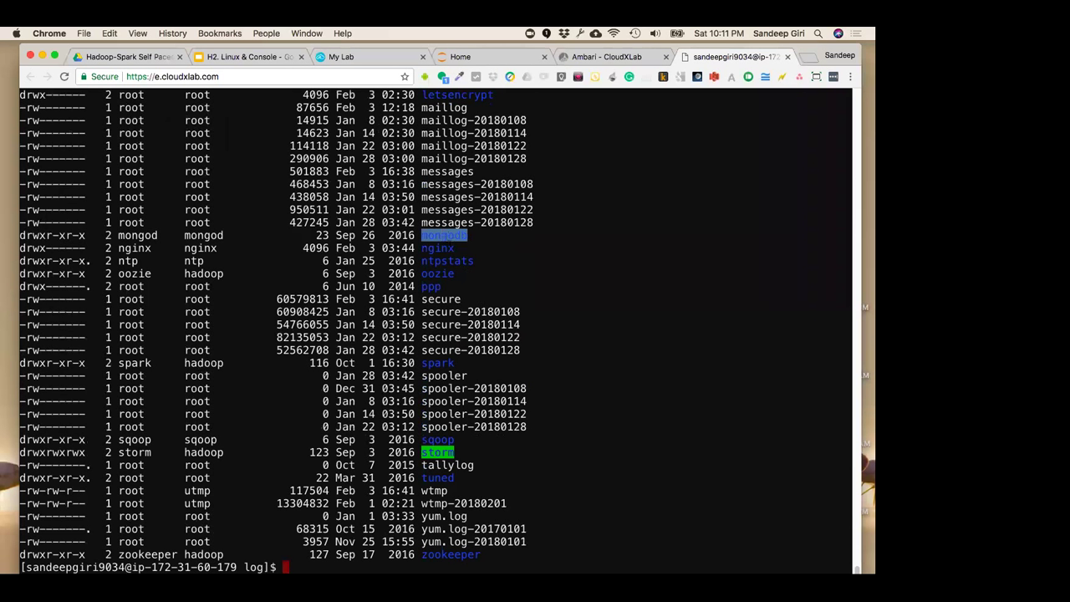
{"action": "double_click", "coordinate": [447, 261]}
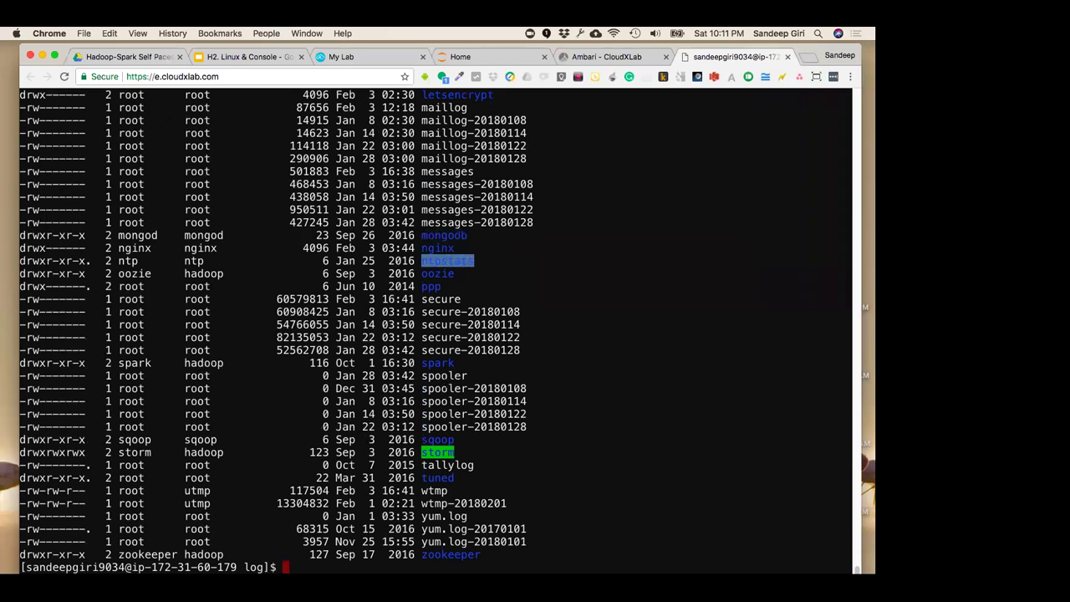
{"action": "double_click", "coordinate": [474, 388]}
{"action": "double_click", "coordinate": [437, 363]}
{"action": "left_click", "coordinate": [487, 481]}
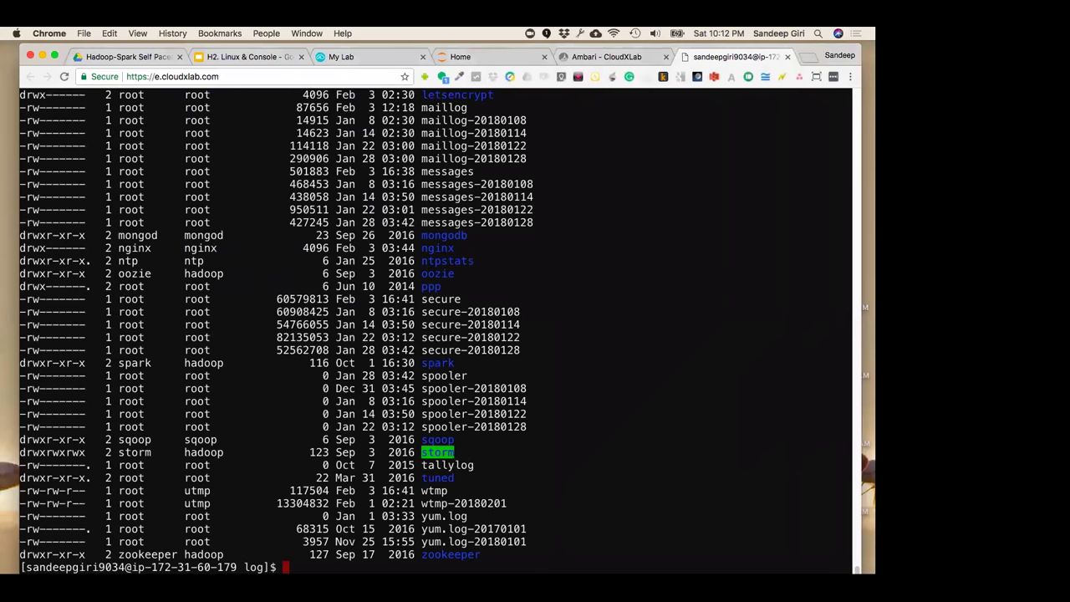
{"action": "scroll", "coordinate": [504, 468], "scroll_direction": "up", "scroll_amount": 8}
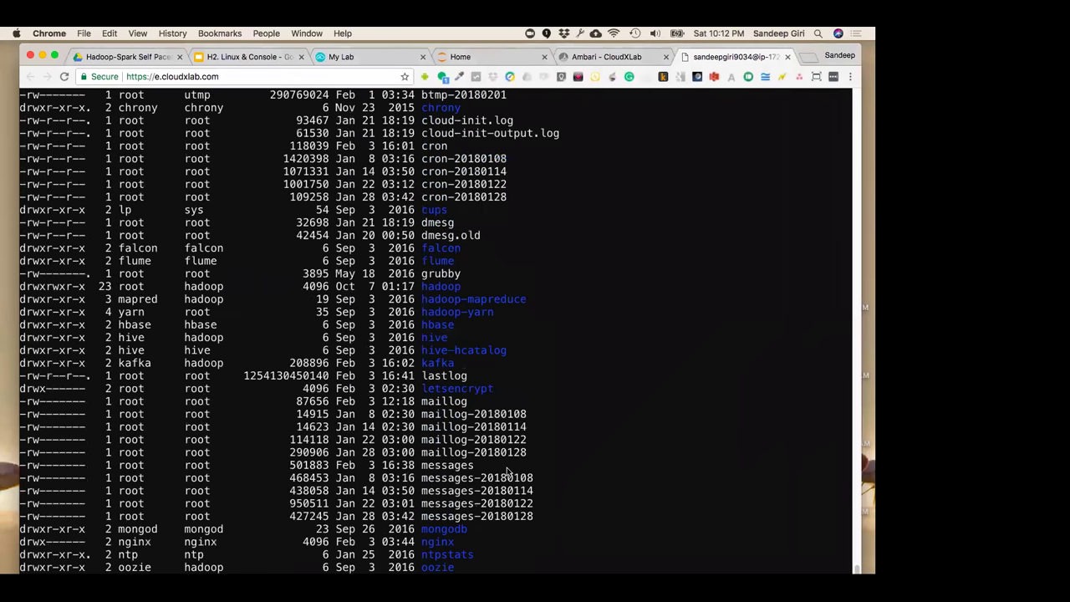
{"action": "scroll", "coordinate": [506, 472], "scroll_direction": "up", "scroll_amount": 4}
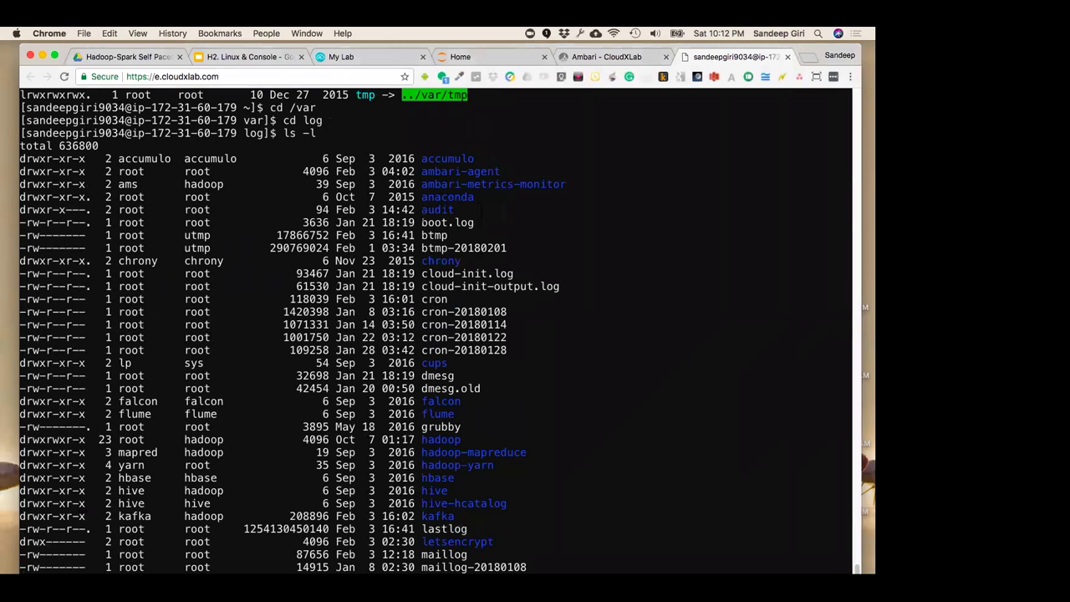
{"action": "double_click", "coordinate": [433, 222]}
{"action": "left_click", "coordinate": [505, 311]}
{"action": "scroll", "coordinate": [434, 330], "scroll_direction": "down", "scroll_amount": 12}
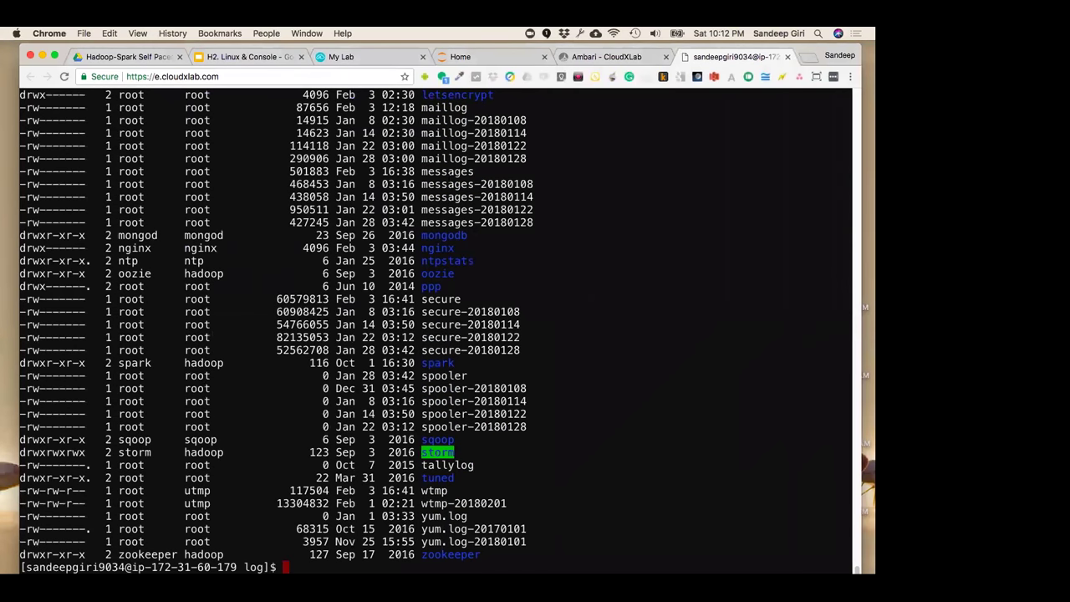
{"action": "scroll", "coordinate": [499, 269], "scroll_direction": "up", "scroll_amount": 8}
{"action": "scroll", "coordinate": [499, 270], "scroll_direction": "down", "scroll_amount": 8}
Run tail -f messages, which fails with Permission denied, and mark yum.log
{"action": "type", "text": "tail -f messages"}
{"action": "key", "text": "Return"}
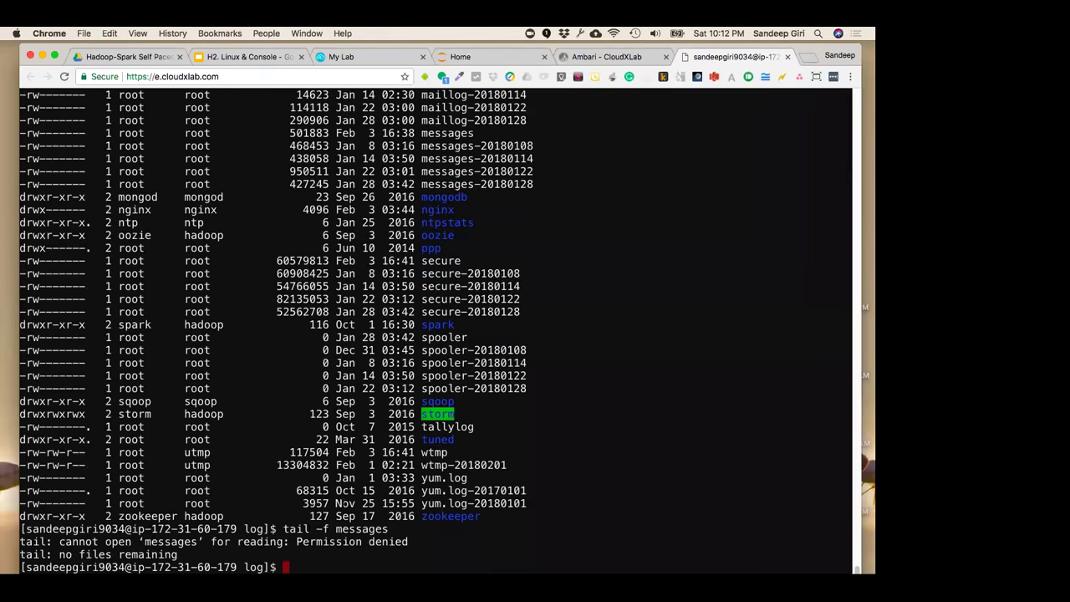
{"action": "left_click_drag", "start_coordinate": [278, 528], "coordinate": [387, 528]}
{"action": "double_click", "coordinate": [443, 477]}
Point out lastlog's size, kafka, wtmp, yum.log-20180101 and zookeeper, then go to the ZooKeeper presentation
{"action": "scroll", "coordinate": [443, 478], "scroll_direction": "up", "scroll_amount": 5}
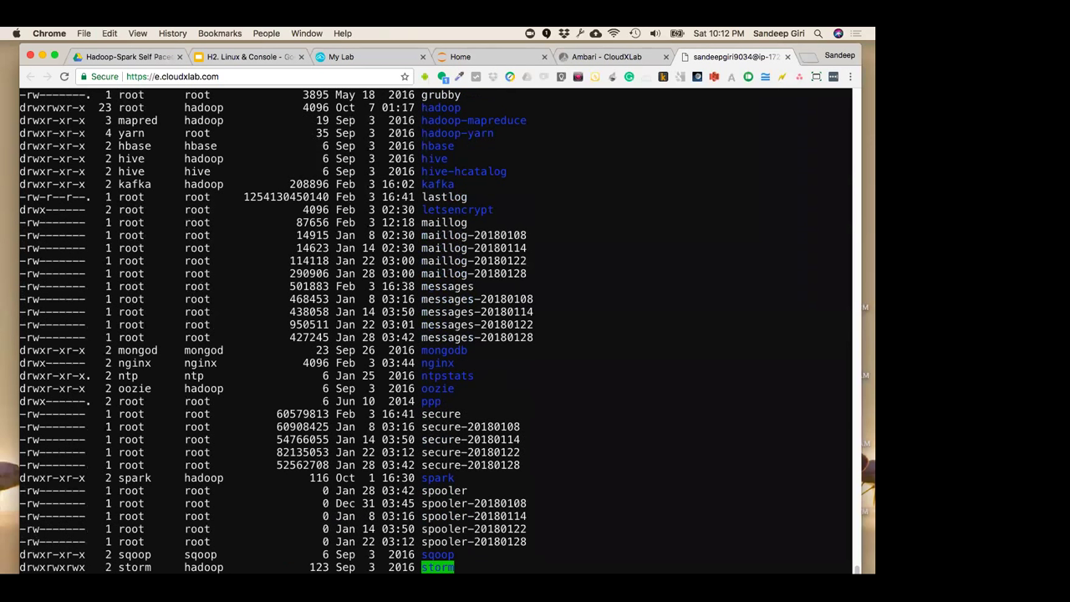
{"action": "double_click", "coordinate": [443, 197]}
{"action": "double_click", "coordinate": [265, 197]}
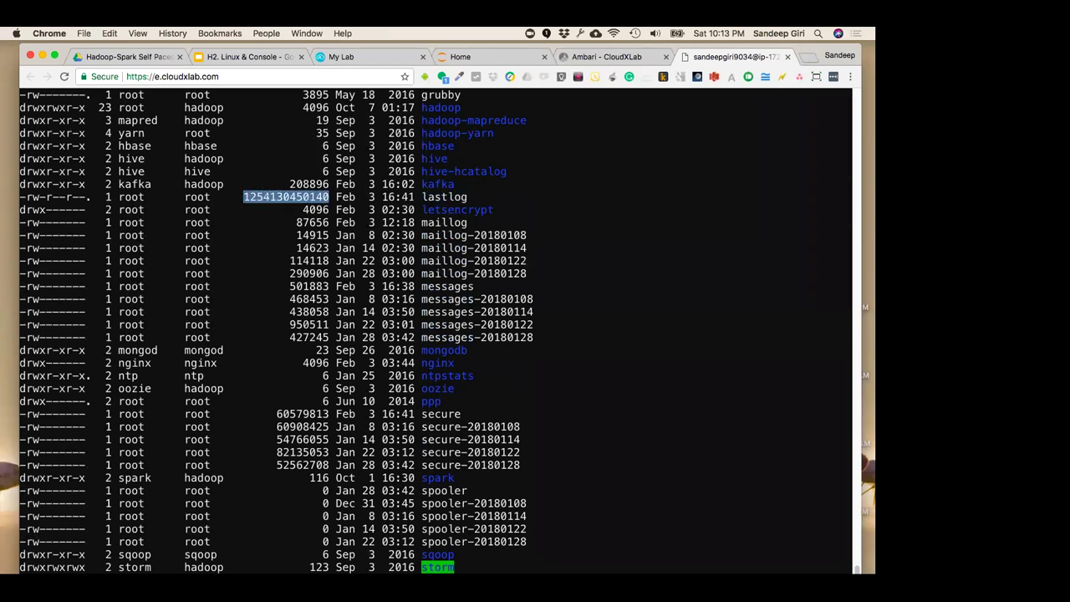
{"action": "double_click", "coordinate": [437, 184]}
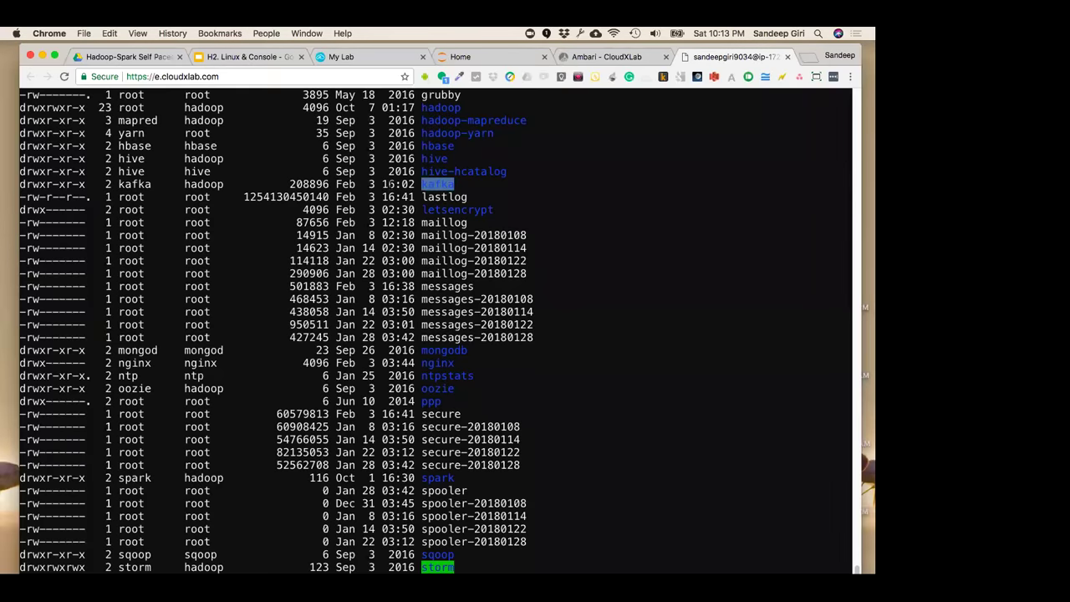
{"action": "scroll", "coordinate": [391, 184], "scroll_direction": "down", "scroll_amount": 2}
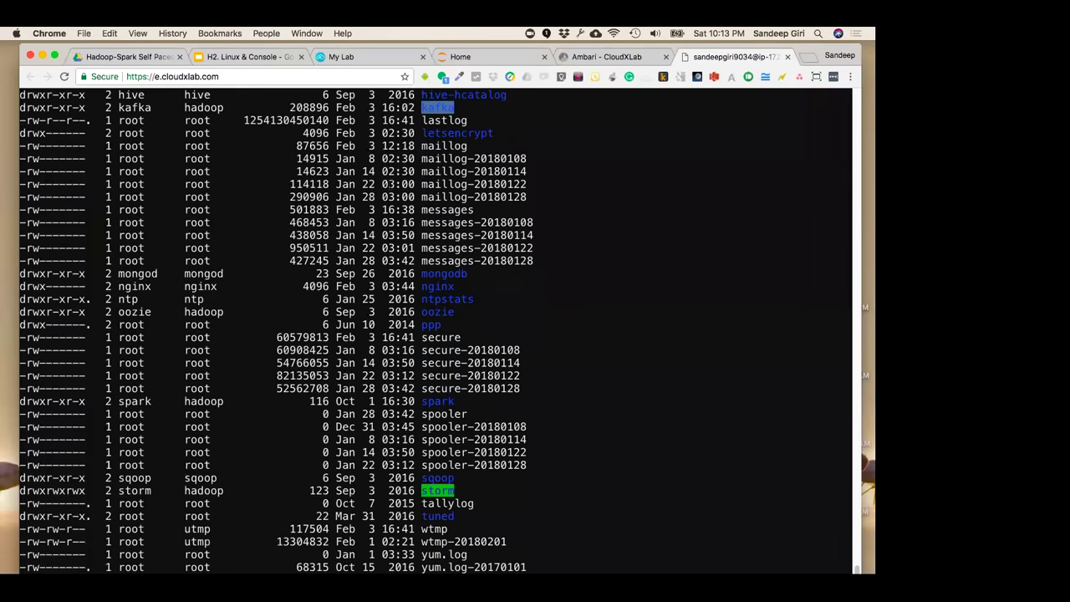
{"action": "scroll", "coordinate": [435, 326], "scroll_direction": "down", "scroll_amount": 2}
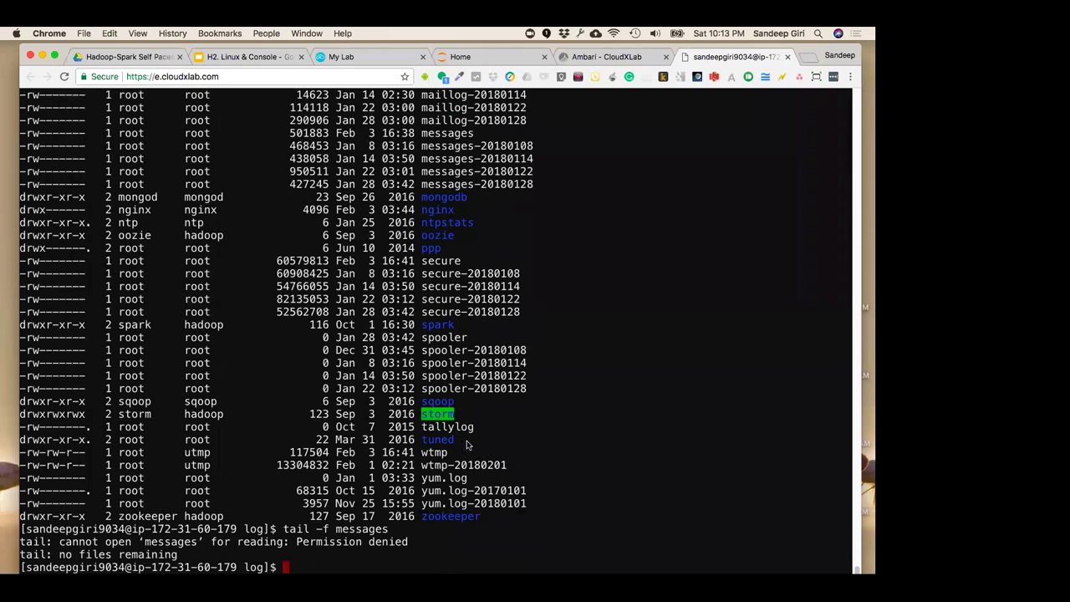
{"action": "double_click", "coordinate": [429, 453]}
{"action": "double_click", "coordinate": [473, 503]}
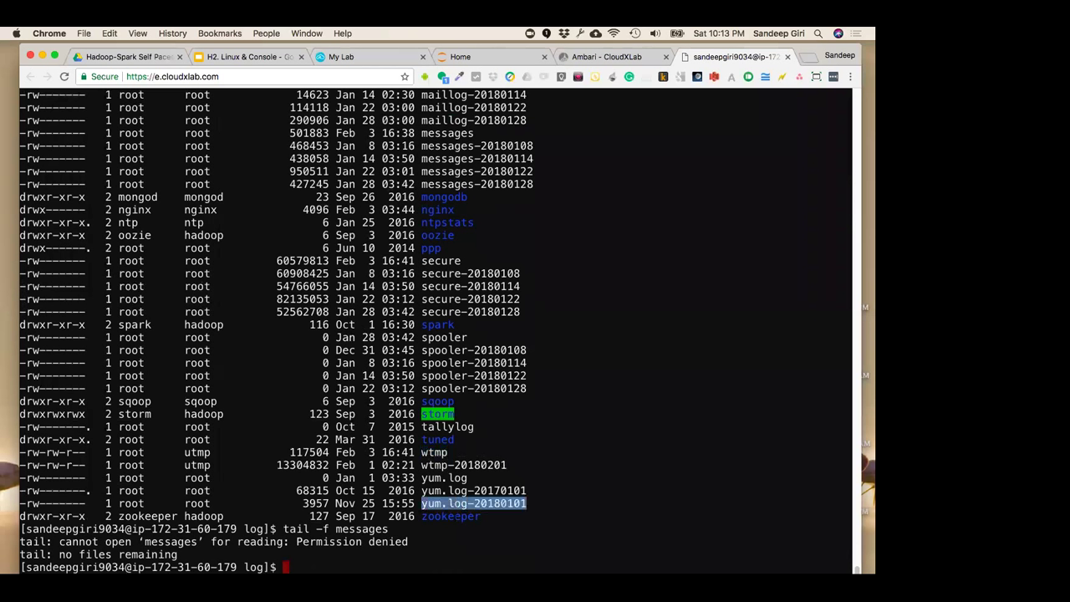
{"action": "double_click", "coordinate": [453, 516]}
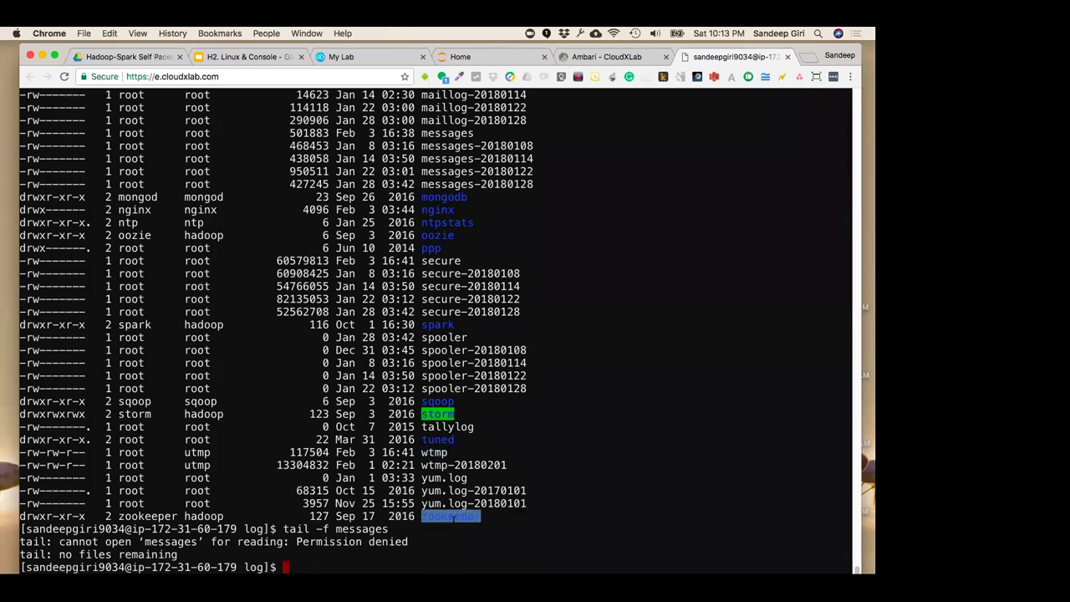
{"action": "key", "text": "ctrl+Right"}
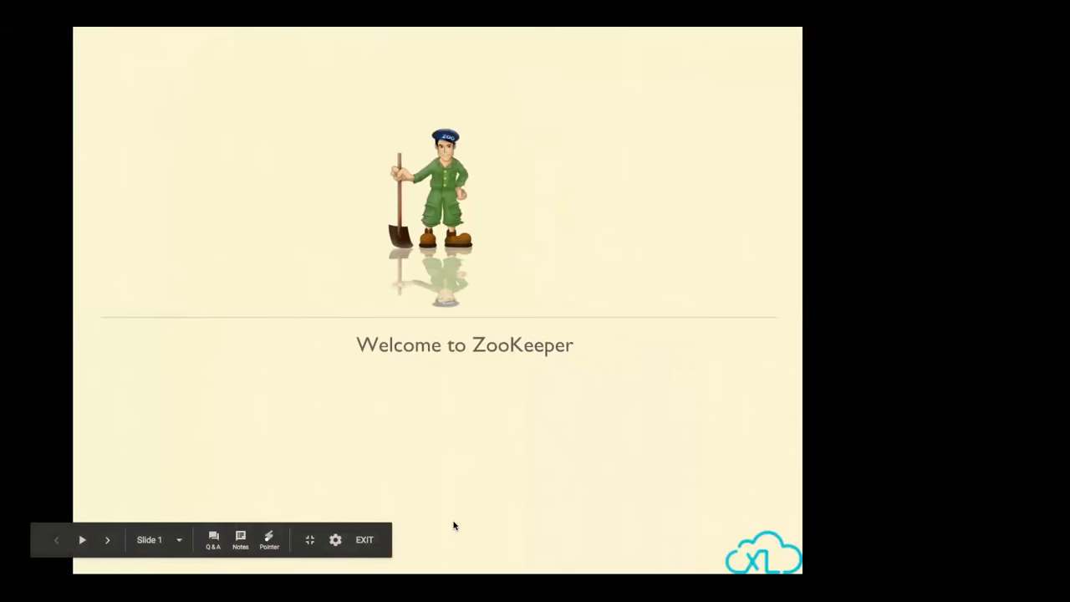
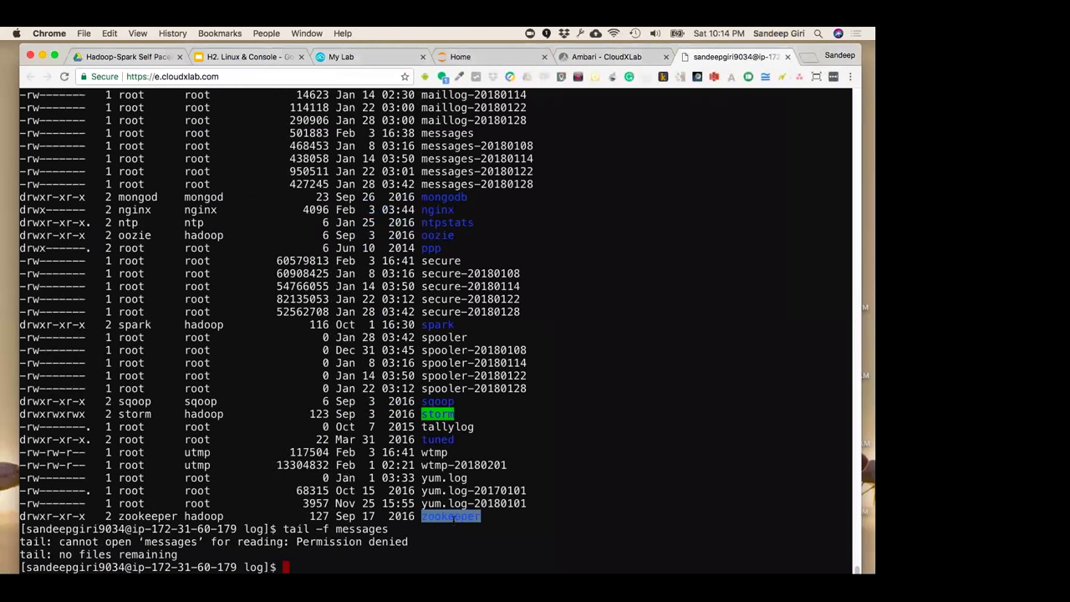
Clear the terminal, go to the root directory with cd / and list its contents
{"action": "left_click", "coordinate": [531, 425]}
{"action": "key", "text": "ctrl+l"}
{"action": "type", "text": "cd"}
{"action": "key", "text": "Return"}
{"action": "type", "text": "cd /"}
{"action": "key", "text": "Return"}
{"action": "type", "text": "ls"}
{"action": "key", "text": "Return"}
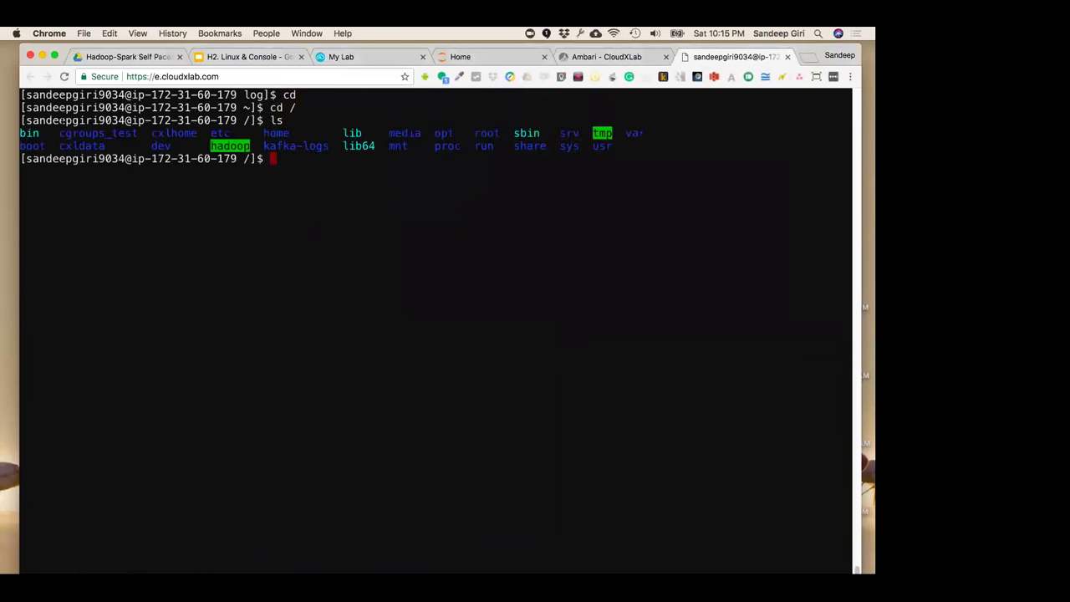
Enter the lib directory and show its detailed ls -l listing
{"action": "double_click", "coordinate": [352, 132]}
{"action": "type", "text": "cd l"}
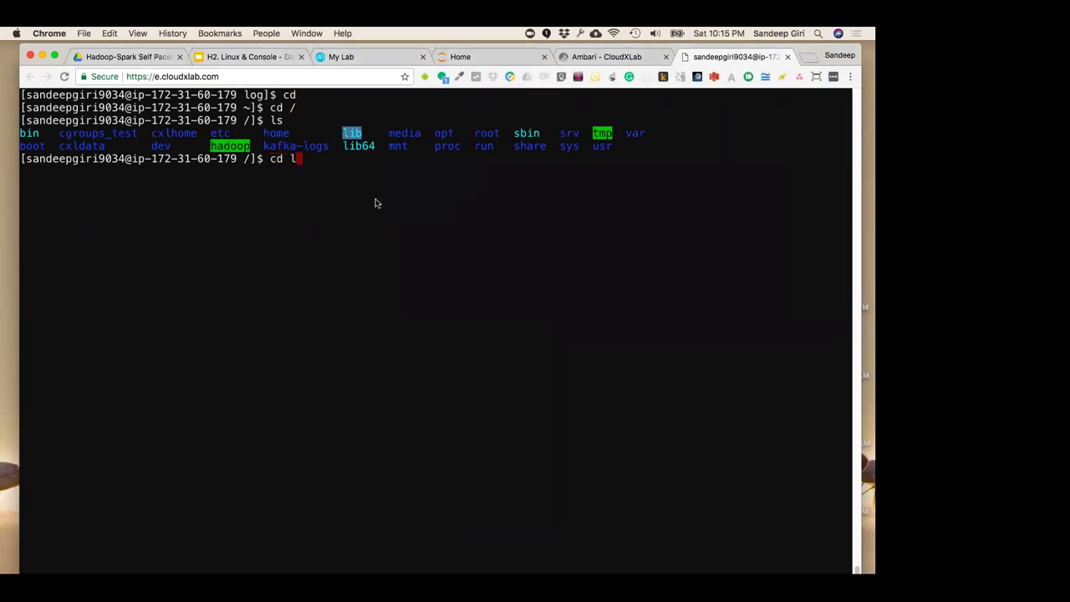
{"action": "type", "text": "ib"}
{"action": "key", "text": "Return"}
{"action": "type", "text": "ls -l"}
{"action": "key", "text": "Return"}
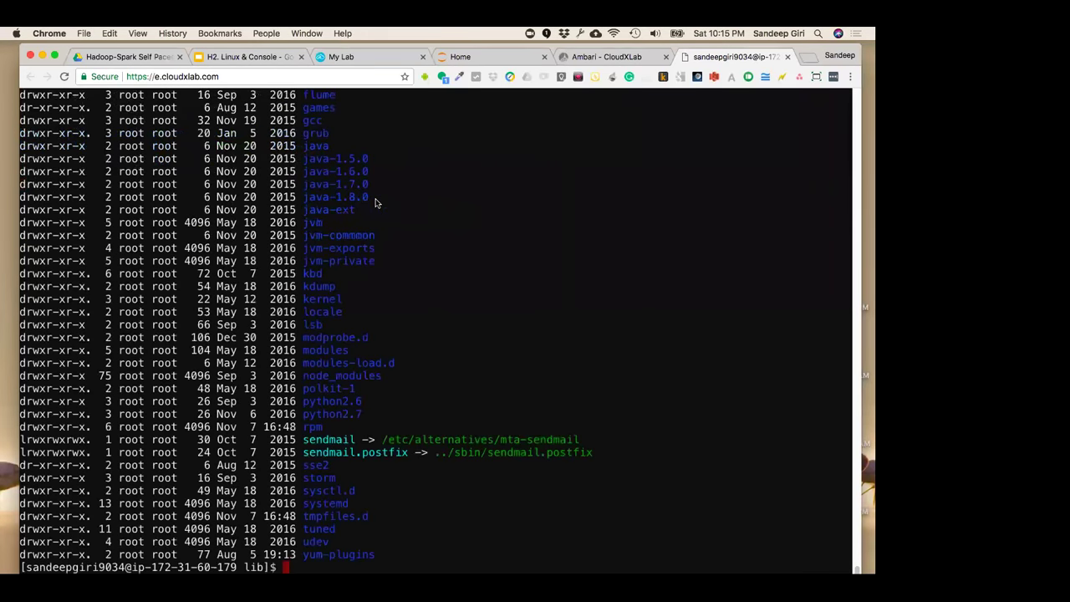
{"action": "scroll", "coordinate": [383, 331], "scroll_direction": "up", "scroll_amount": 3}
{"action": "left_click_drag", "start_coordinate": [25, 269], "coordinate": [459, 420]}
{"action": "left_click", "coordinate": [459, 419]}
{"action": "scroll", "coordinate": [459, 422], "scroll_direction": "down", "scroll_amount": 3}
Print the current path, move up to the parent, list it, and enter boot
{"action": "type", "text": "pwd"}
{"action": "key", "text": "Return"}
{"action": "type", "text": "cd .."}
{"action": "key", "text": "Return"}
{"action": "type", "text": "ls"}
{"action": "key", "text": "Return"}
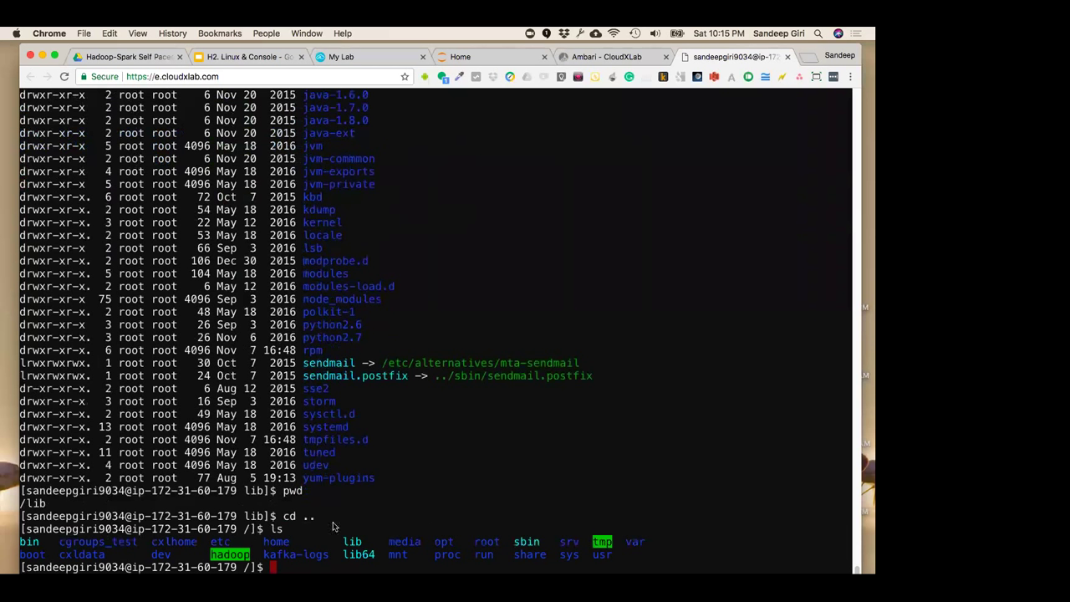
{"action": "type", "text": "cd boot"}
{"action": "key", "text": "Return"}
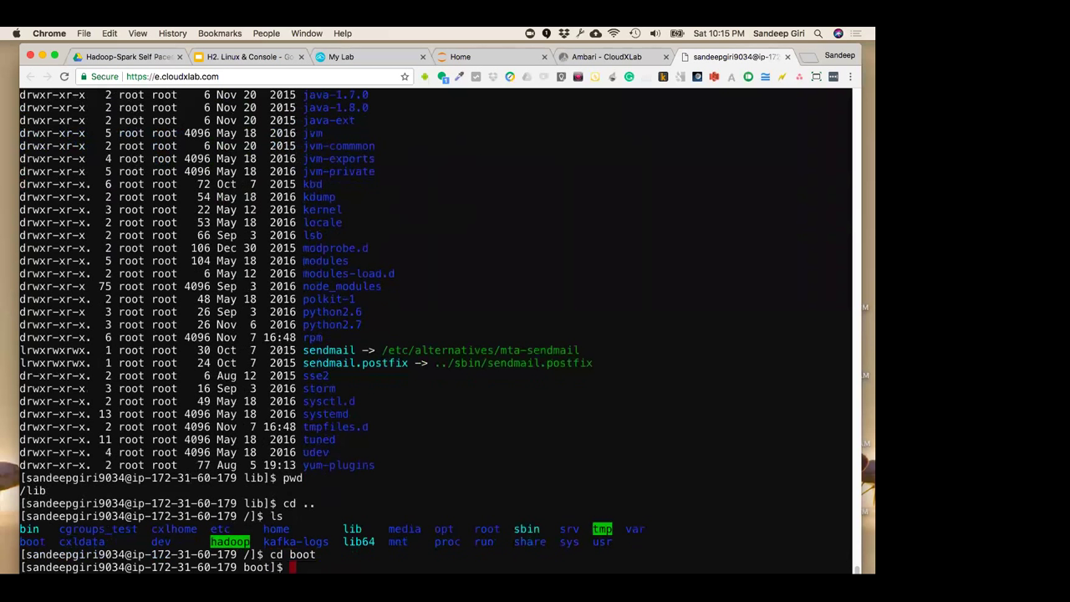
List the /boot files in detail, including the vmlinuz kernel images
{"action": "type", "text": "ls -l"}
{"action": "key", "text": "Return"}
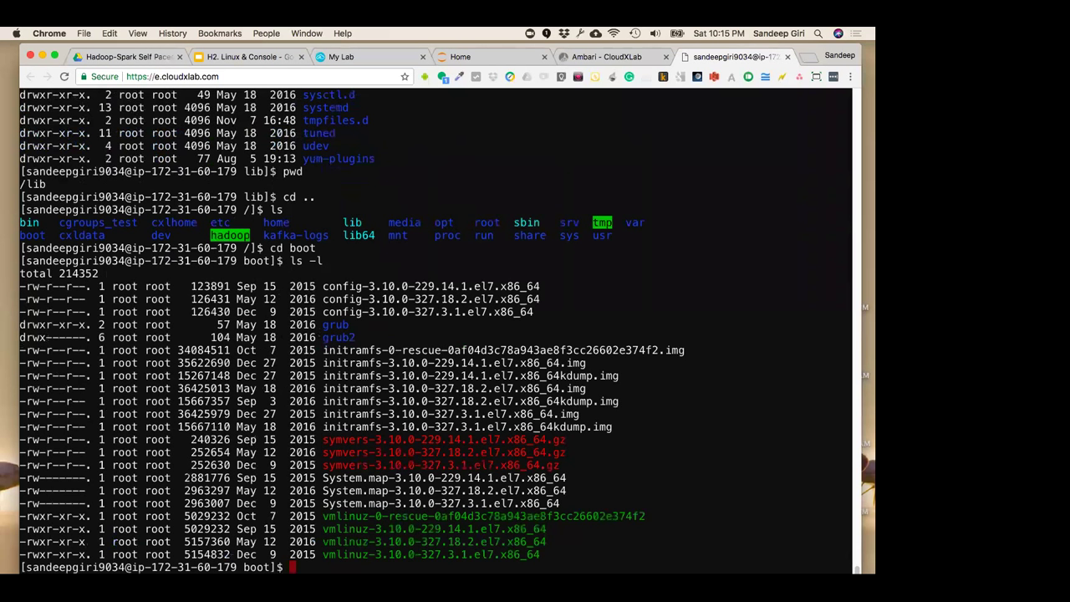
{"action": "double_click", "coordinate": [359, 530]}
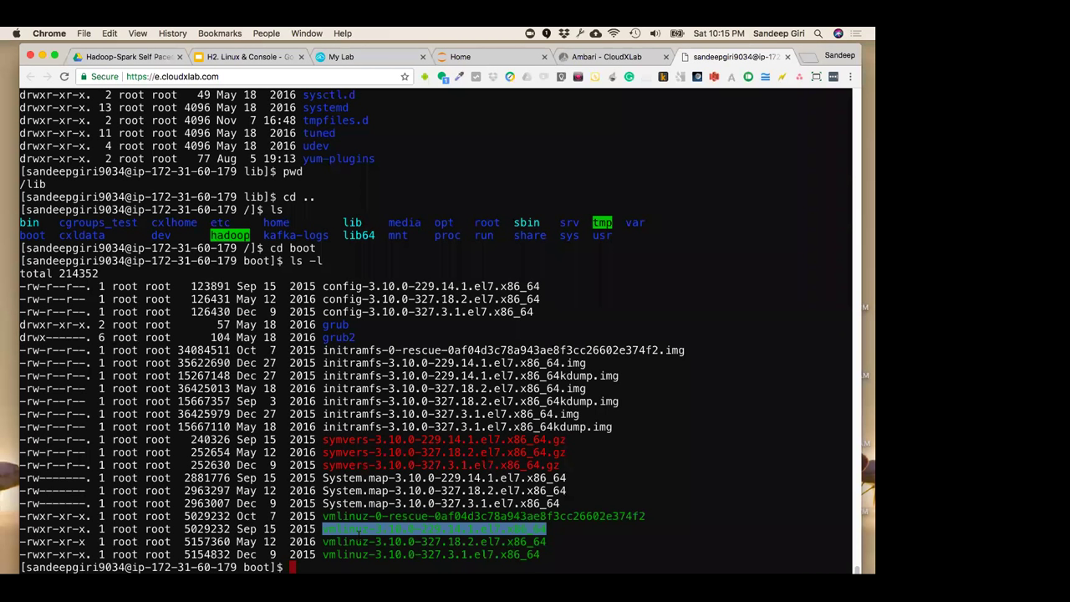
Run uname -a to show the kernel version 3.10.0-327.18.2.el7.x86_64
{"action": "type", "text": "unmae -a"}
{"action": "key", "text": "ctrl+u"}
{"action": "type", "text": "uname -a"}
{"action": "key", "text": "Return"}
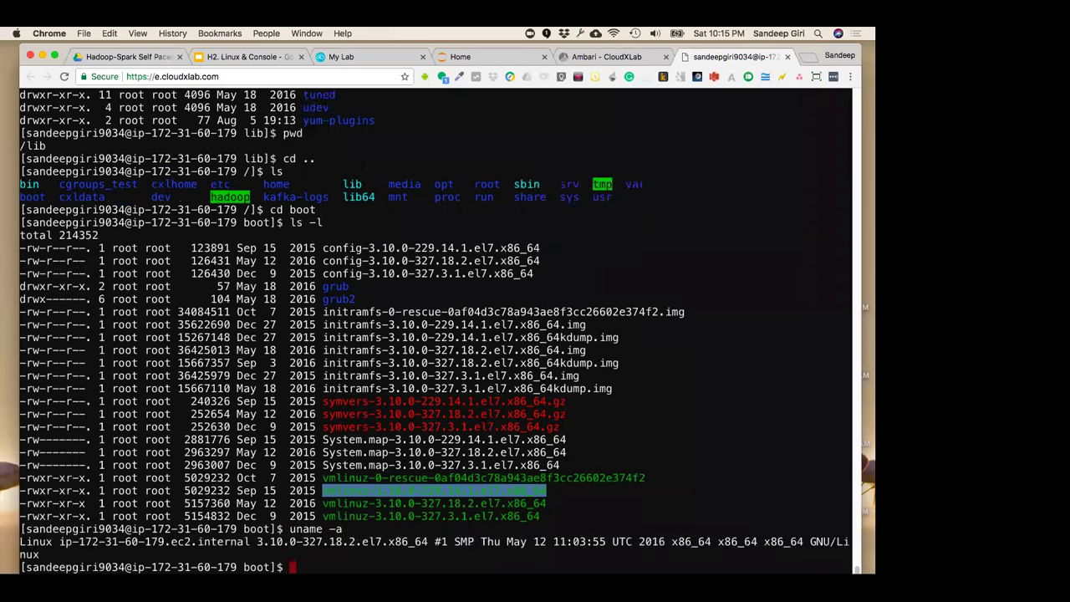
{"action": "left_click_drag", "start_coordinate": [20, 542], "coordinate": [71, 554]}
{"action": "left_click", "coordinate": [202, 558]}
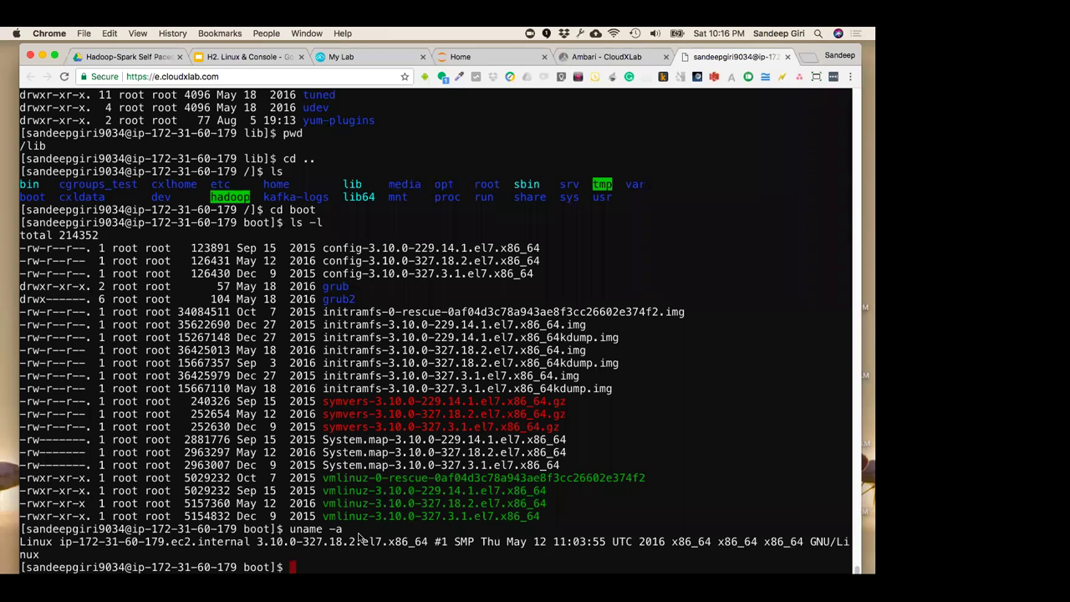
Change into /var/log and list all its files in detail with ls -la
{"action": "type", "text": "cd /var/log"}
{"action": "key", "text": "Return"}
{"action": "type", "text": "l s-l"}
{"action": "key", "text": "Return"}
{"action": "type", "text": "ls -la"}
{"action": "key", "text": "Return"}
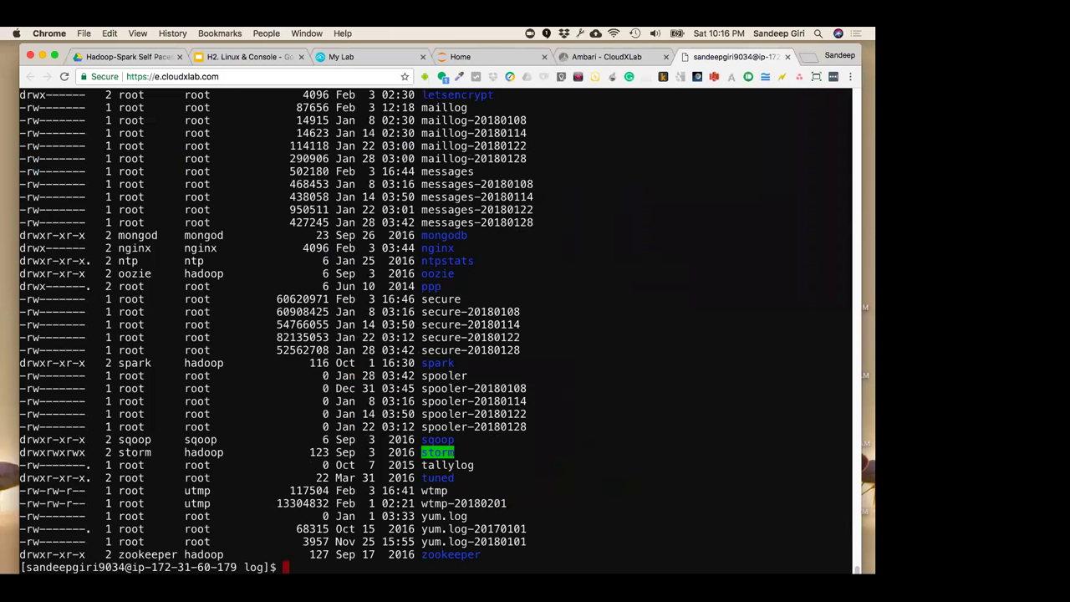
{"action": "double_click", "coordinate": [456, 172]}
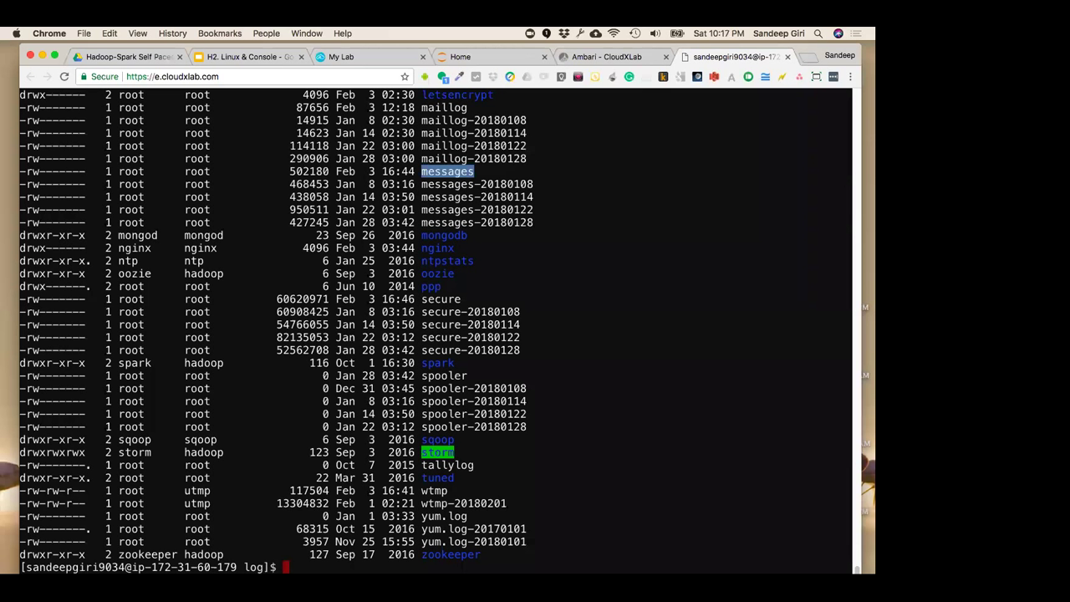
Clear the screen, print the environment variables with env, then clear again
{"action": "key", "text": "ctrl+l"}
{"action": "type", "text": "env"}
{"action": "key", "text": "Return"}
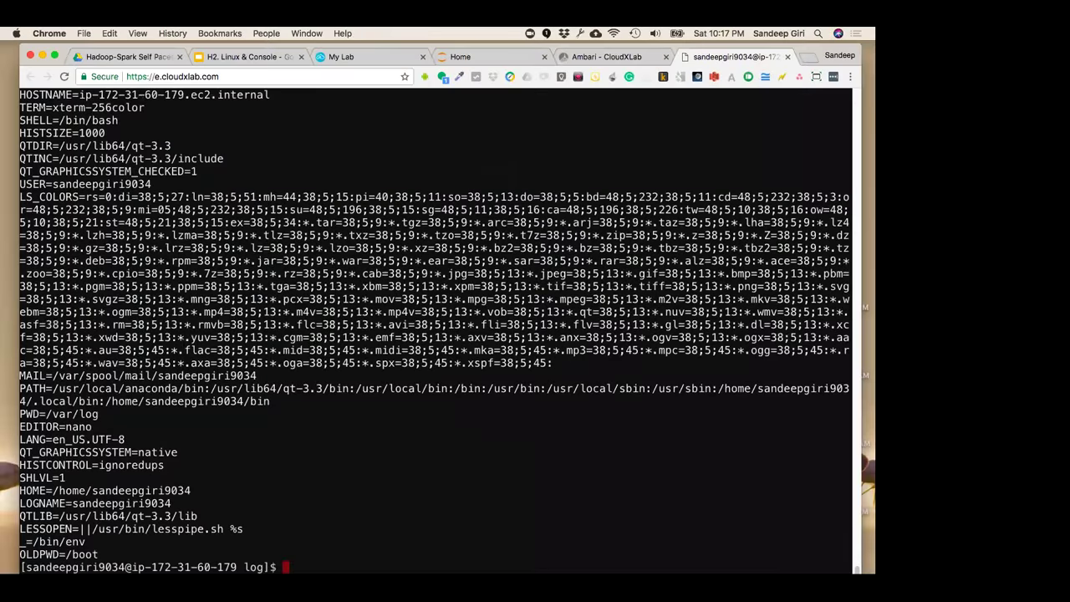
{"action": "key", "text": "ctrl+l"}
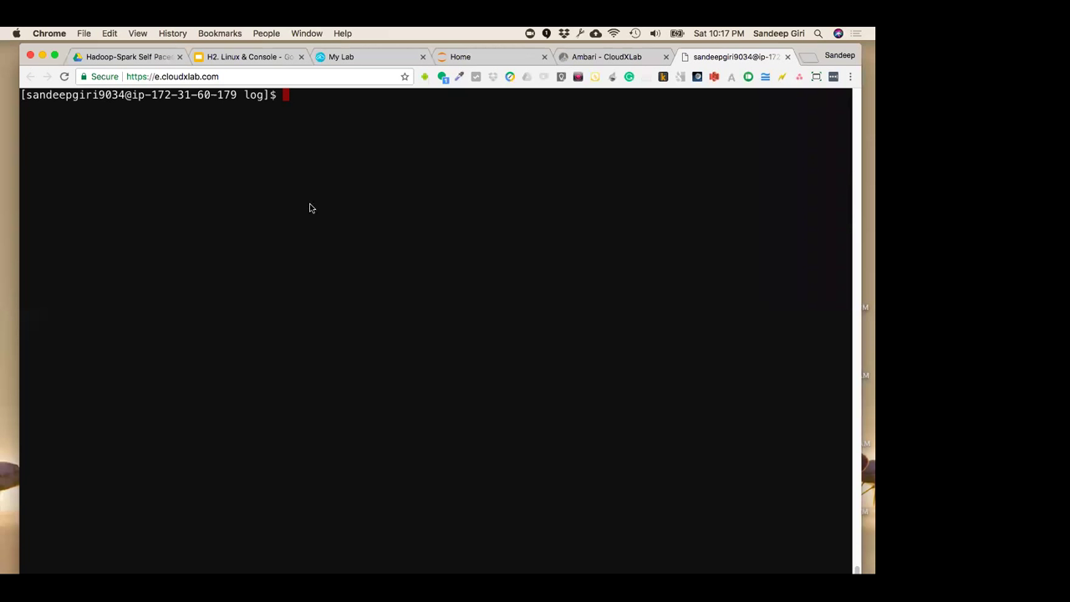
Run export X=1, then echo $X to confirm it prints 1
{"action": "type", "text": "export X=1"}
{"action": "key", "text": "Return"}
{"action": "type", "text": "echo $X"}
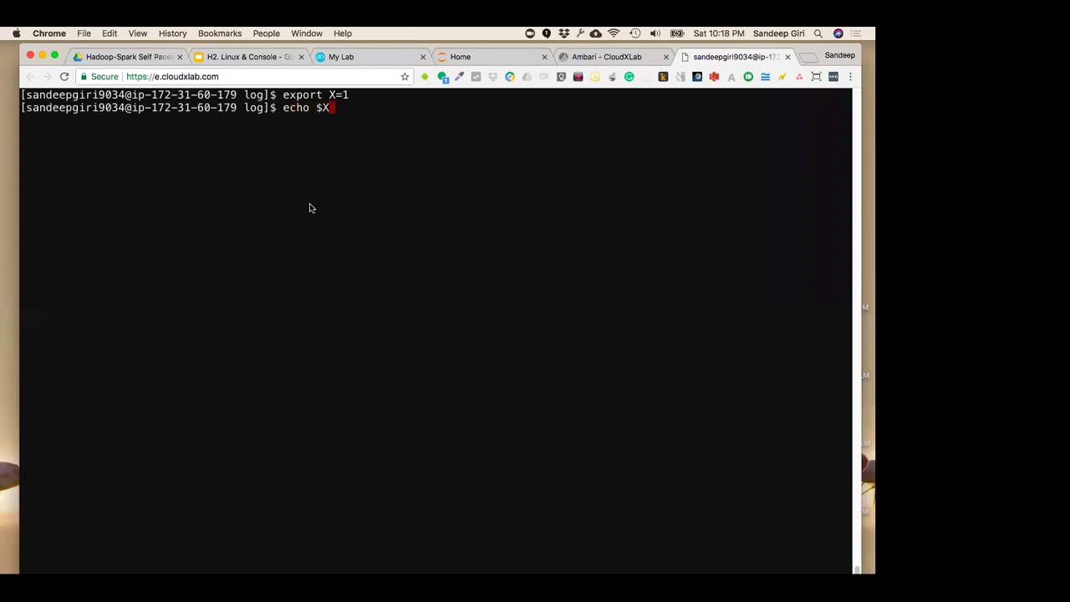
{"action": "key", "text": "Return"}
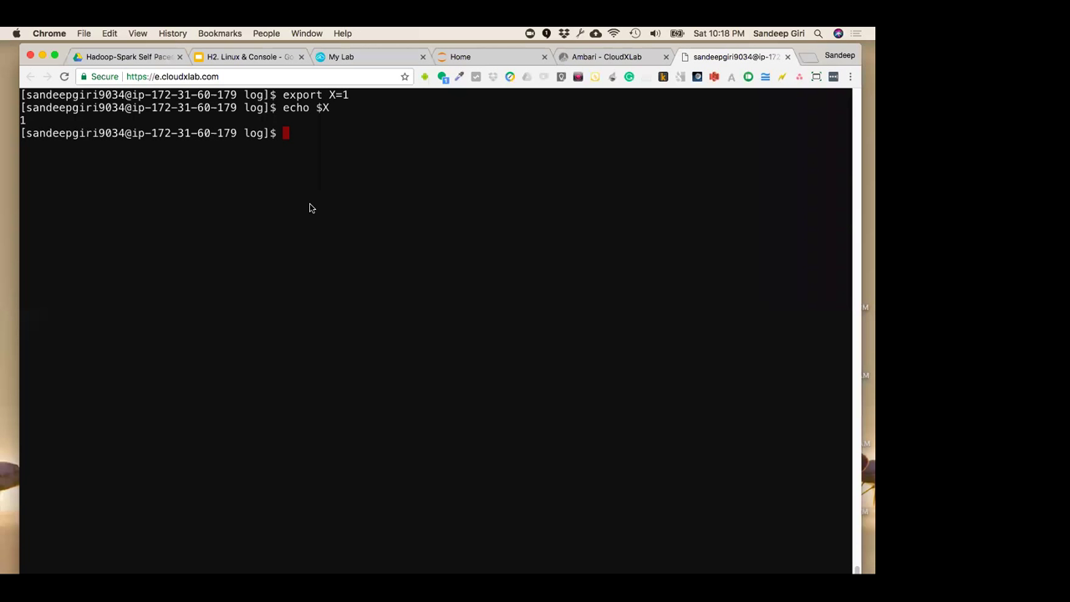
Visit the Home and My Lab tabs, open My Courses from the account menu, then return to the terminal
{"action": "left_click", "coordinate": [455, 57]}
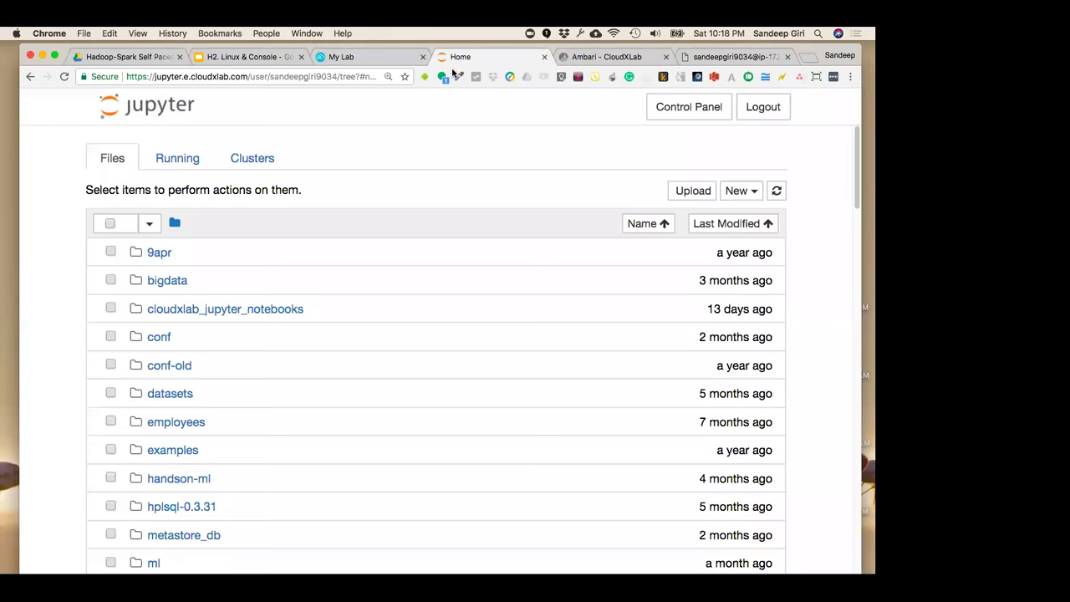
{"action": "left_click", "coordinate": [378, 59]}
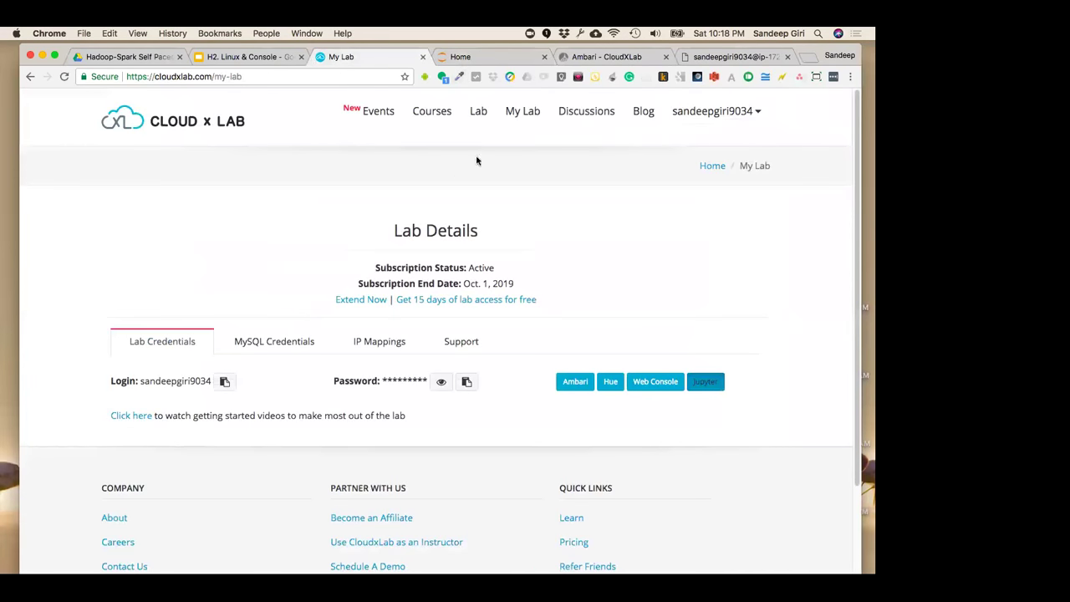
{"action": "left_click", "coordinate": [702, 111]}
{"action": "double_click", "coordinate": [702, 163]}
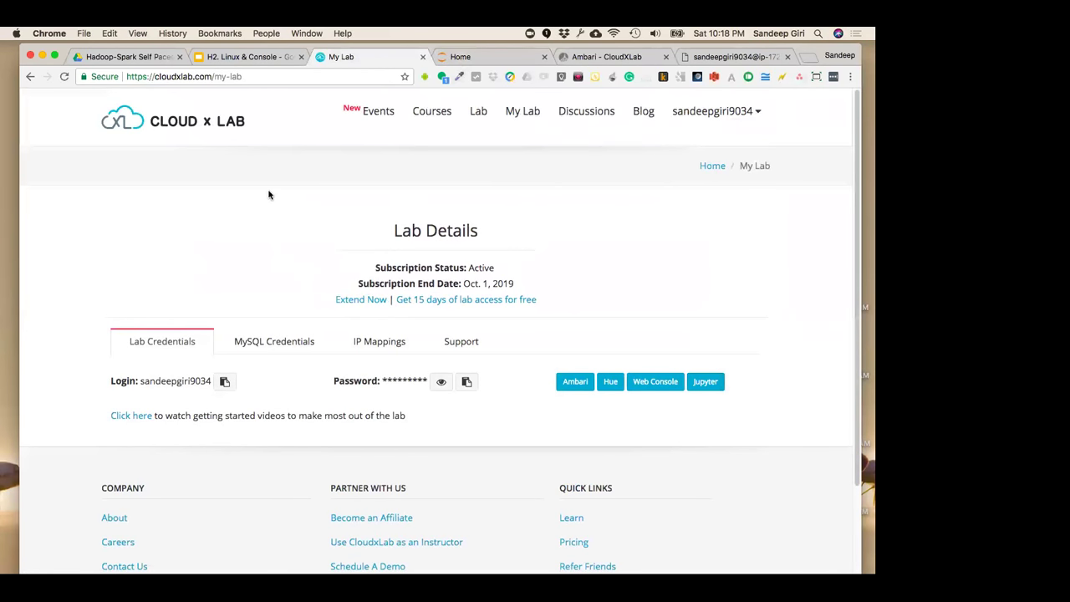
{"action": "mouse_move", "coordinate": [717, 113]}
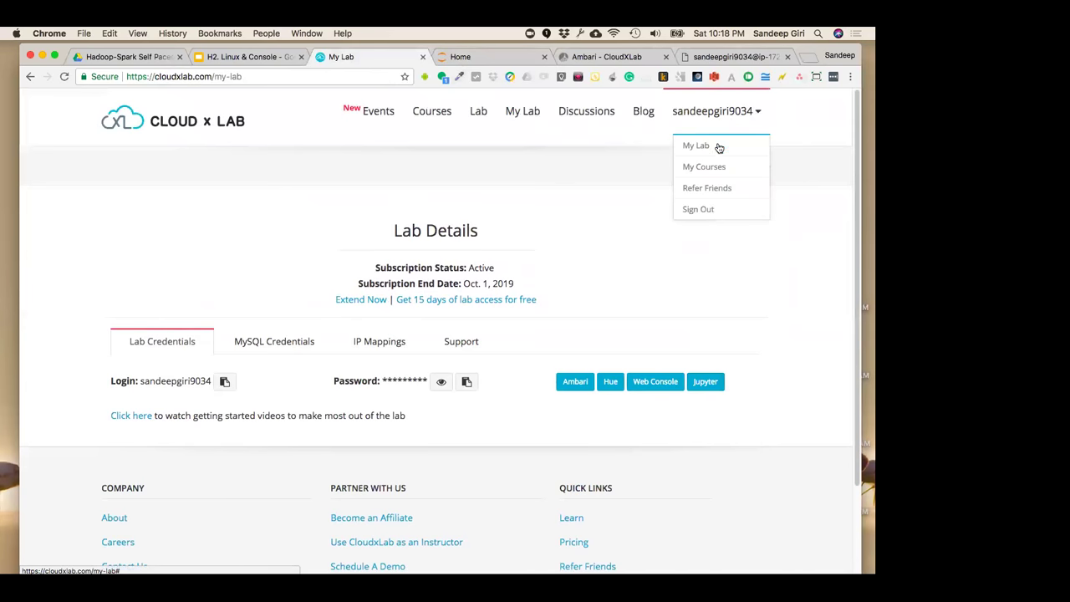
{"action": "left_click", "coordinate": [714, 167]}
{"action": "left_click", "coordinate": [727, 56]}
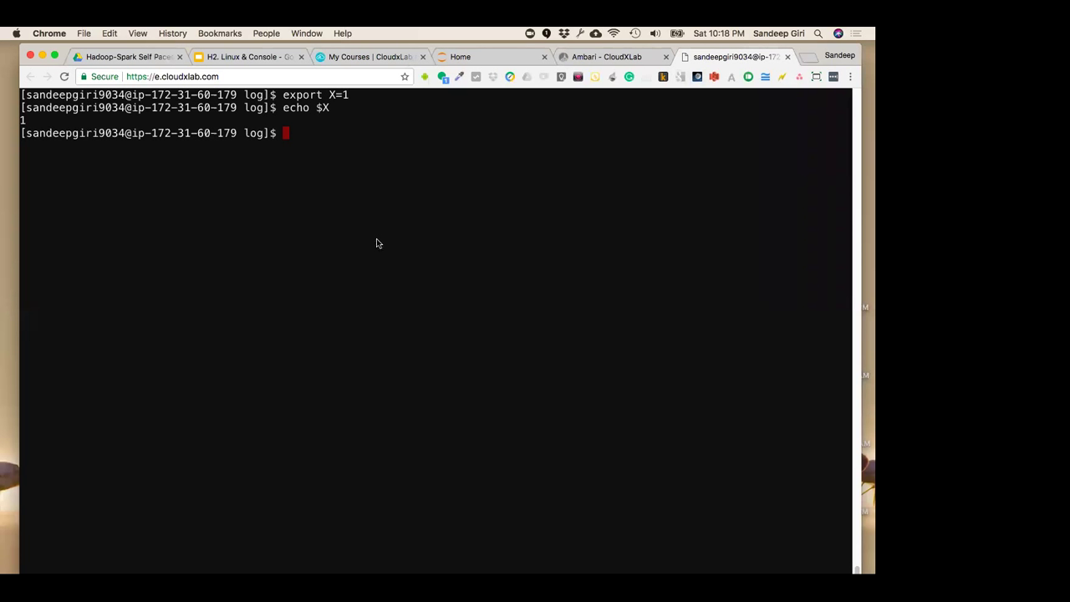
Return home with cd, clear the screen, and erase the half-typed 'vim .bas' command
{"action": "type", "text": "cd"}
{"action": "key", "text": "Return"}
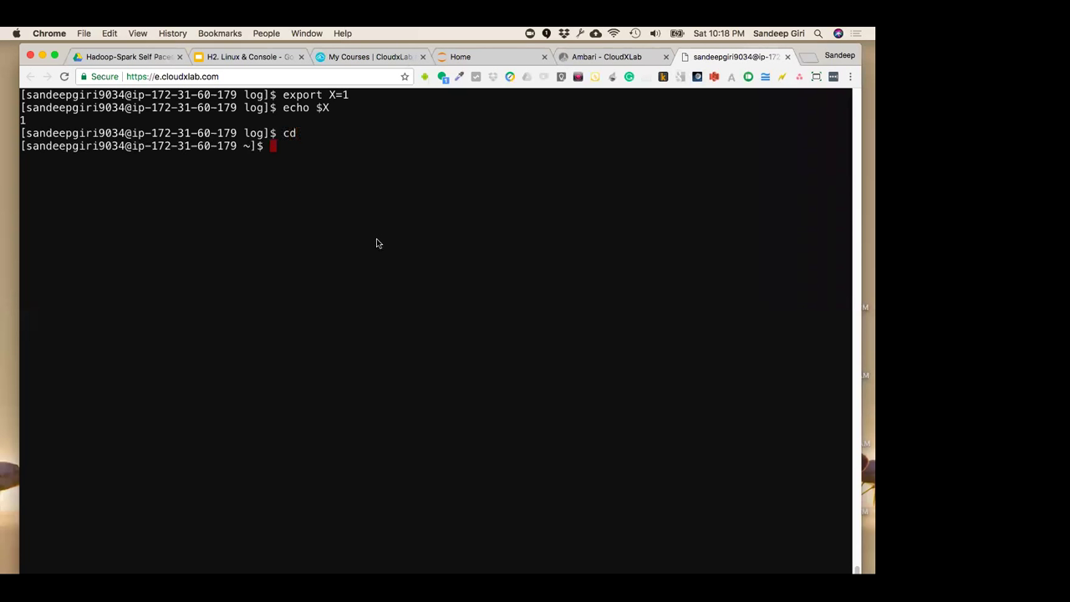
{"action": "key", "text": "ctrl+l"}
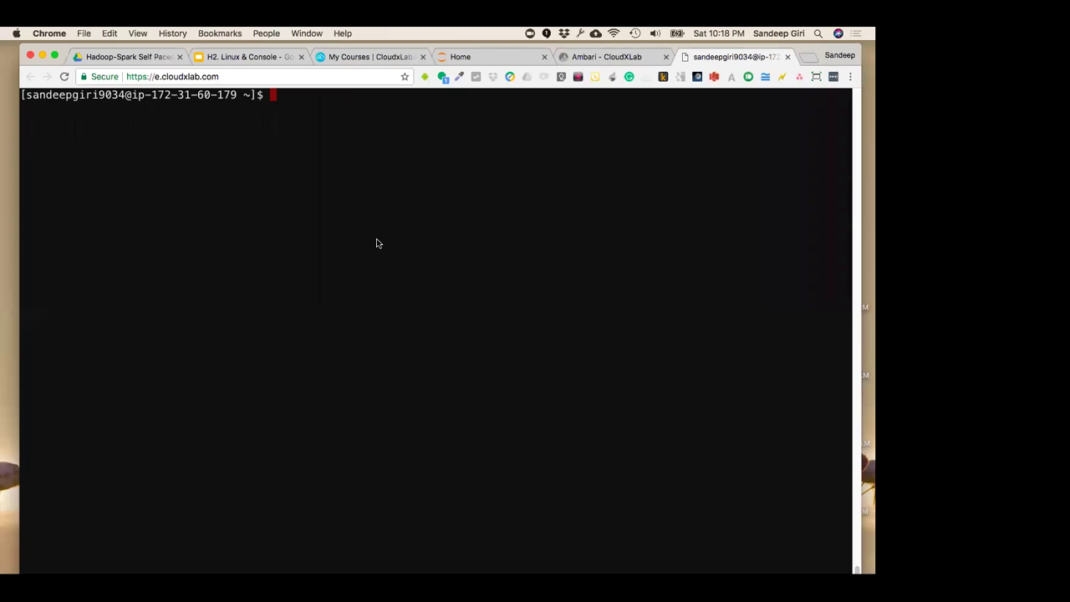
{"action": "type", "text": "vim .bas"}
{"action": "key", "text": "ctrl+u"}
Open .bash_profile in nano, inspect the $HOME bin entries on the PATH line, and exit
{"action": "type", "text": "nano .bash_p"}
{"action": "key", "text": "Tab"}
{"action": "key", "text": "Return"}
{"action": "key", "text": "Down"}
{"action": "key", "text": "Down"}
{"action": "key", "text": "Down"}
{"action": "key", "text": "Down"}
{"action": "key", "text": "Down"}
{"action": "key", "text": "Down"}
{"action": "key", "text": "Down"}
{"action": "key", "text": "Down"}
{"action": "key", "text": "Down"}
{"action": "key", "text": "Down"}
{"action": "key", "text": "Down"}
{"action": "key", "text": "Down"}
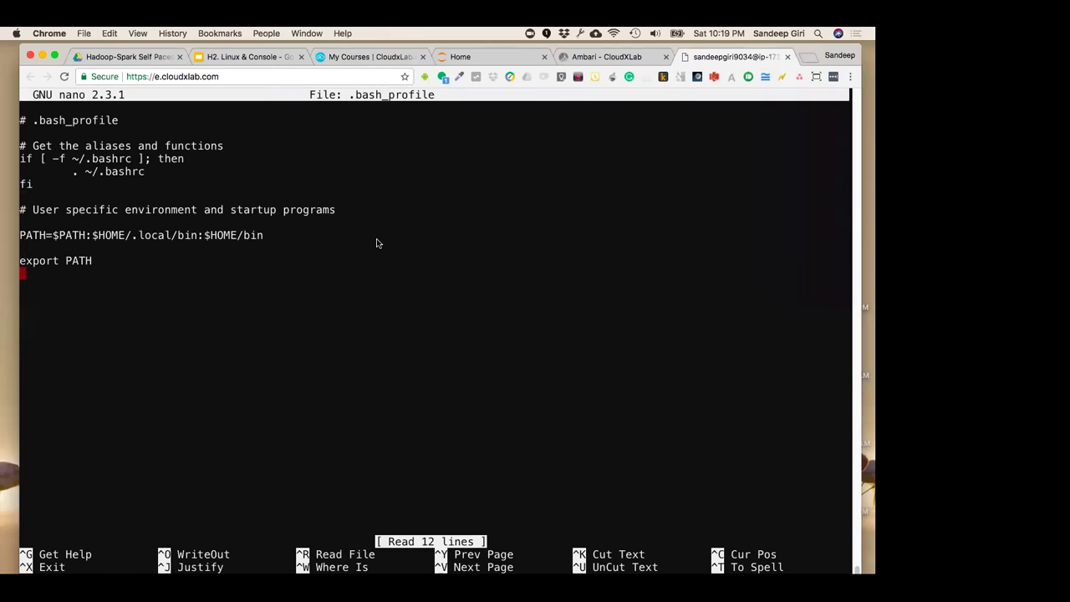
{"action": "key", "text": "Up"}
{"action": "key", "text": "Up"}
{"action": "key", "text": "Up"}
{"action": "left_click_drag", "start_coordinate": [92, 235], "coordinate": [250, 235]}
{"action": "left_click", "coordinate": [329, 336]}
{"action": "key", "text": "ctrl+x"}
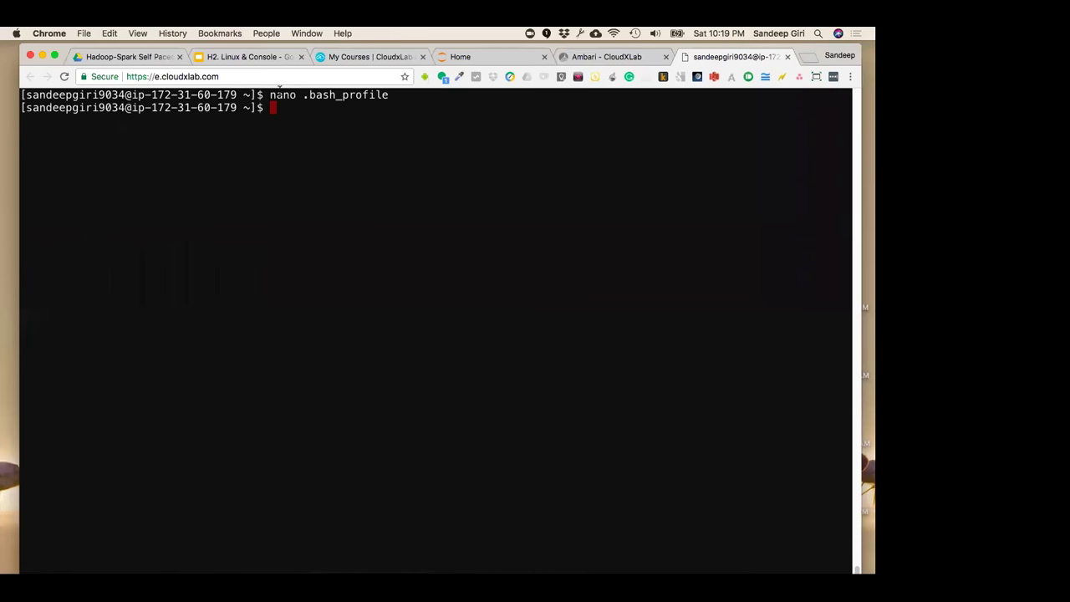
{"action": "left_click_drag", "start_coordinate": [269, 94], "coordinate": [399, 97]}
{"action": "left_click", "coordinate": [189, 199]}
{"action": "key", "text": "Return"}
{"action": "key", "text": "Return"}
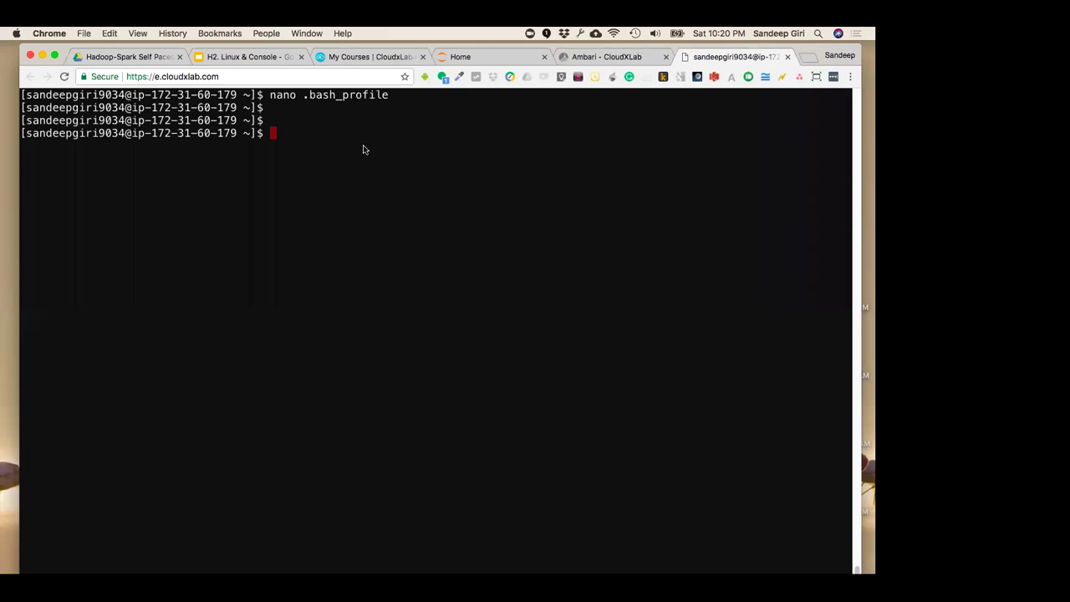
{"action": "key", "text": "Return"}
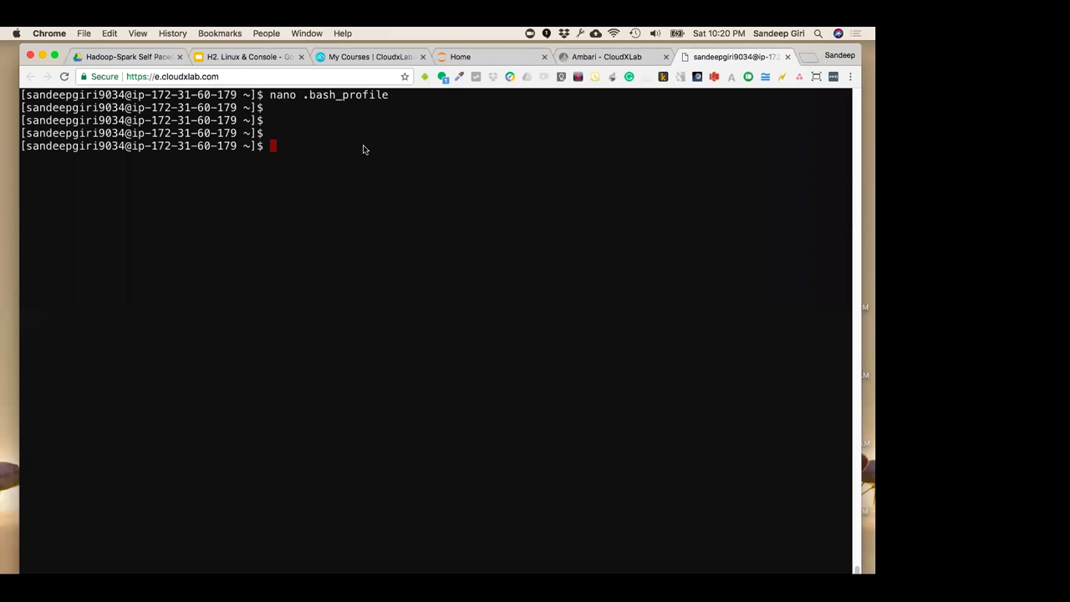
{"action": "left_click", "coordinate": [364, 57]}
{"action": "left_click", "coordinate": [259, 56]}
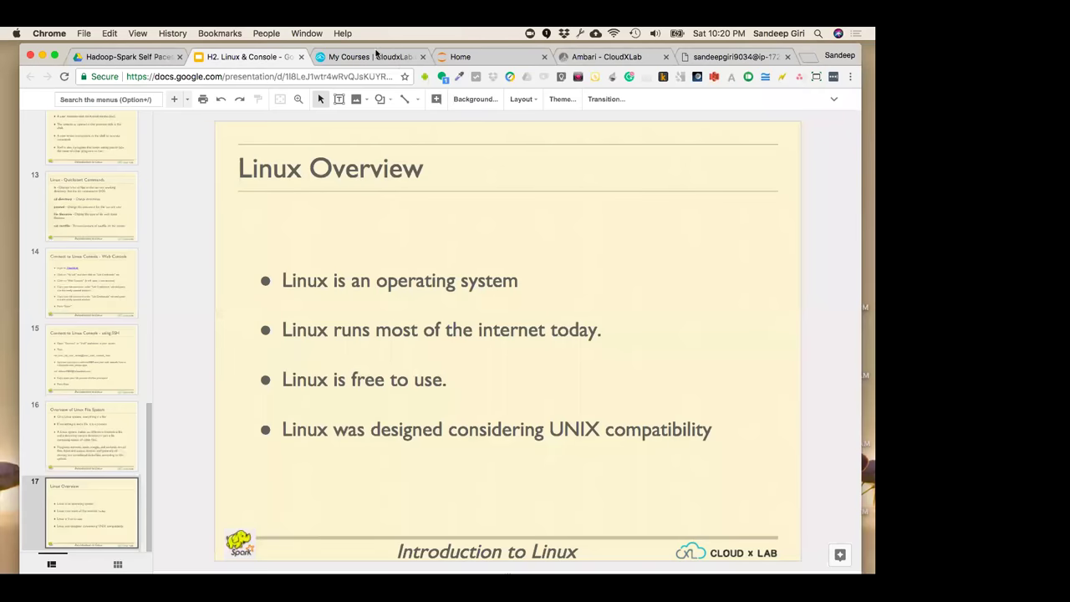
{"action": "left_click", "coordinate": [374, 55]}
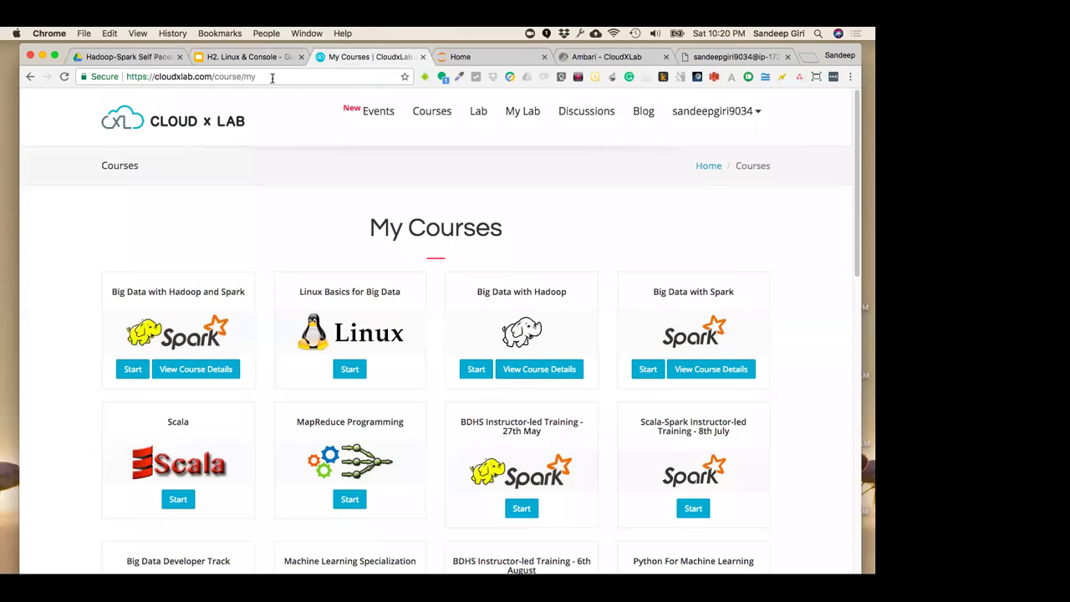
{"action": "left_click", "coordinate": [261, 60]}
{"action": "left_click", "coordinate": [356, 57]}
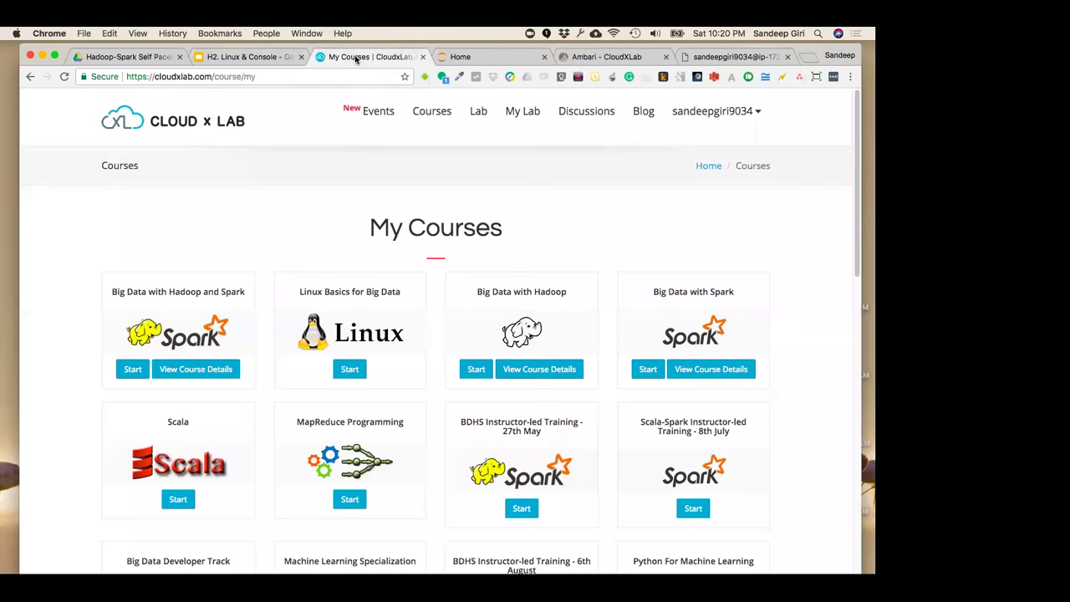
{"action": "double_click", "coordinate": [457, 226]}
{"action": "left_click", "coordinate": [537, 234]}
{"action": "left_click_drag", "start_coordinate": [504, 232], "coordinate": [375, 226]}
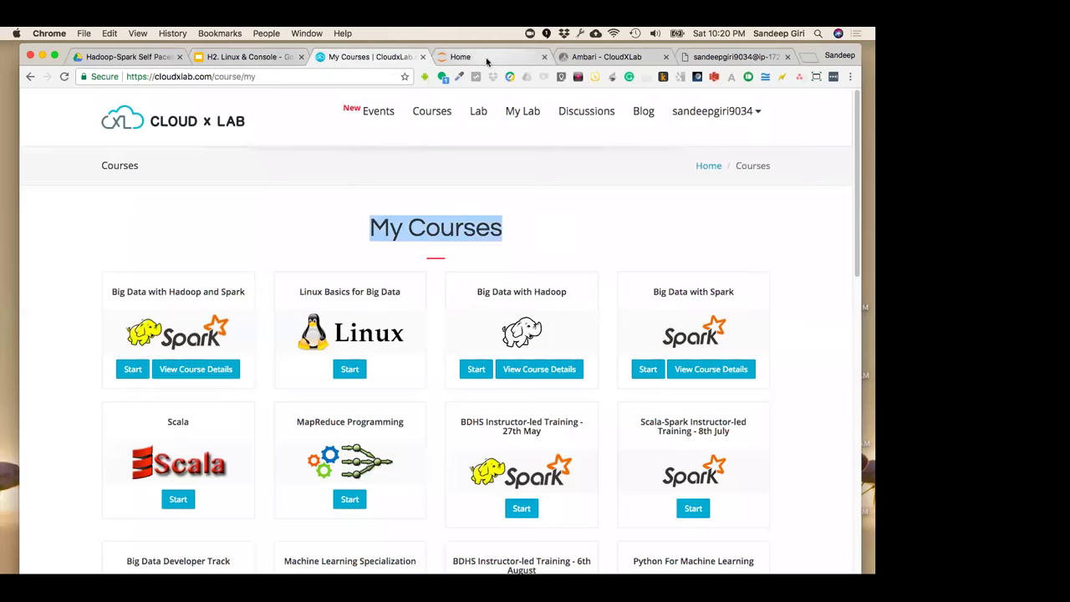
{"action": "left_click", "coordinate": [498, 57]}
{"action": "left_click", "coordinate": [602, 56]}
{"action": "left_click", "coordinate": [719, 57]}
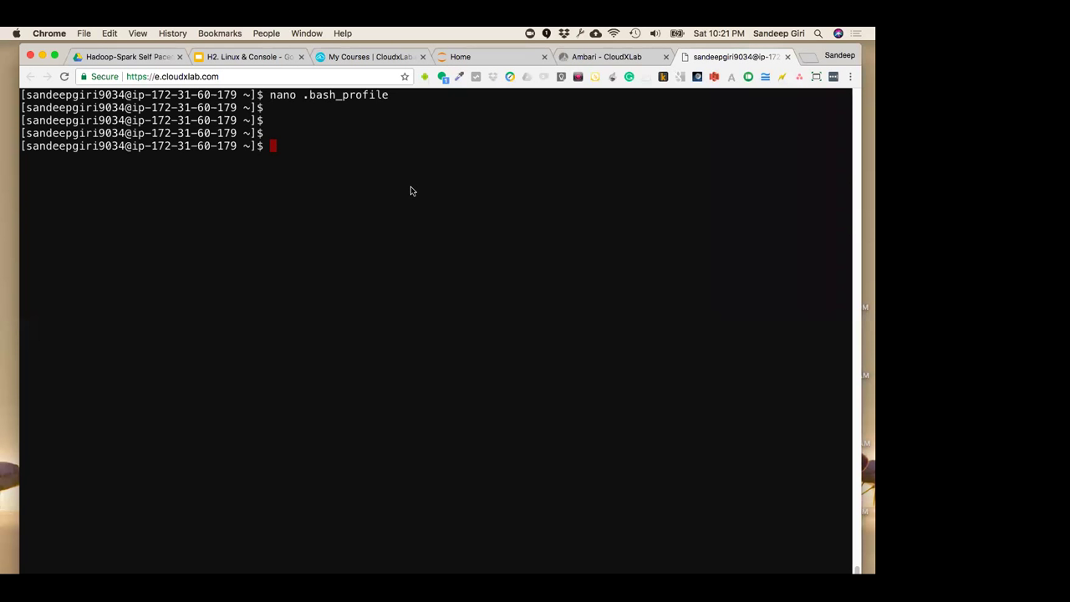
Clear the terminal with Ctrl+L, then switch to the H2. Linux & Console slides tab
{"action": "left_click", "coordinate": [227, 57]}
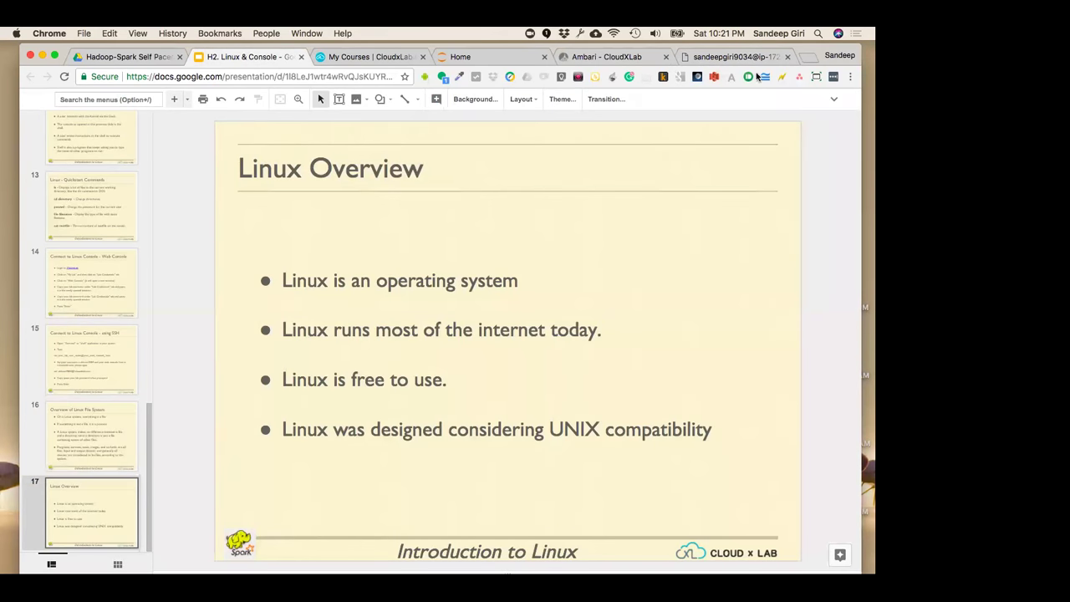
{"action": "left_click", "coordinate": [757, 59]}
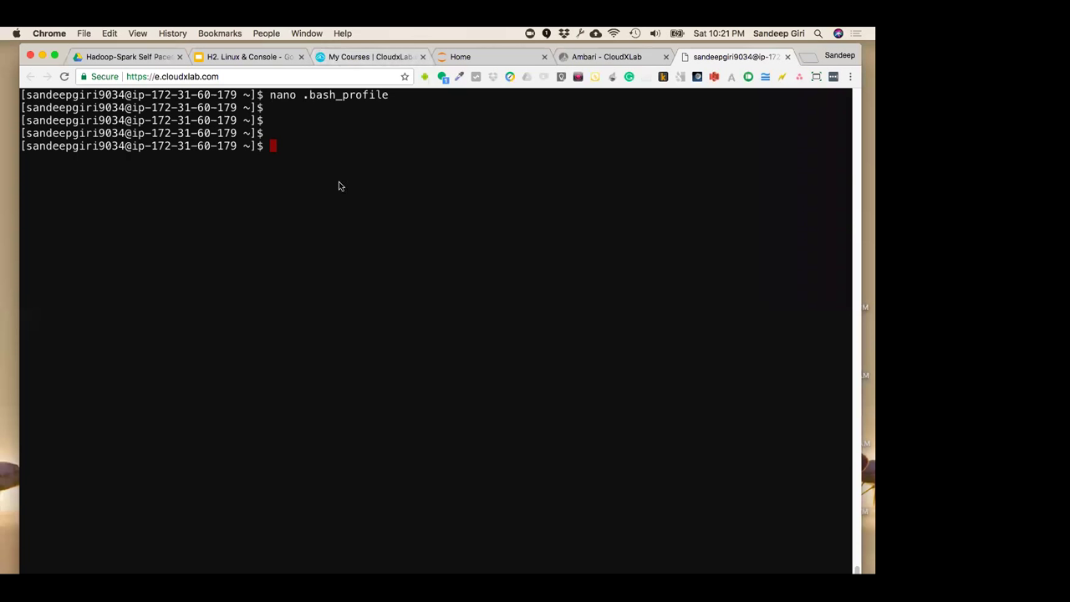
{"action": "key", "text": "ctrl+l"}
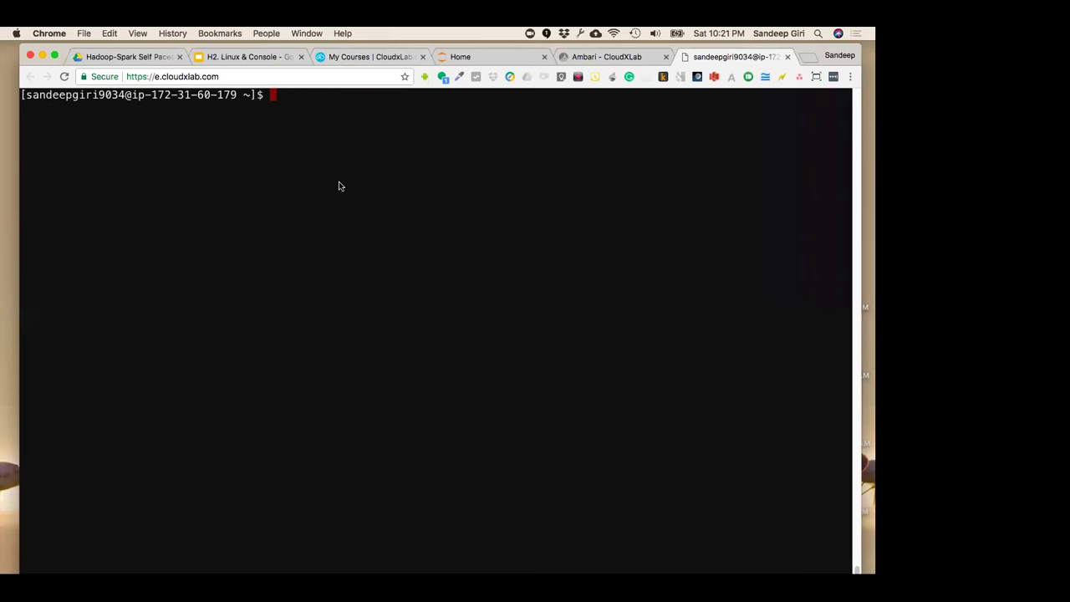
{"action": "left_click", "coordinate": [266, 63]}
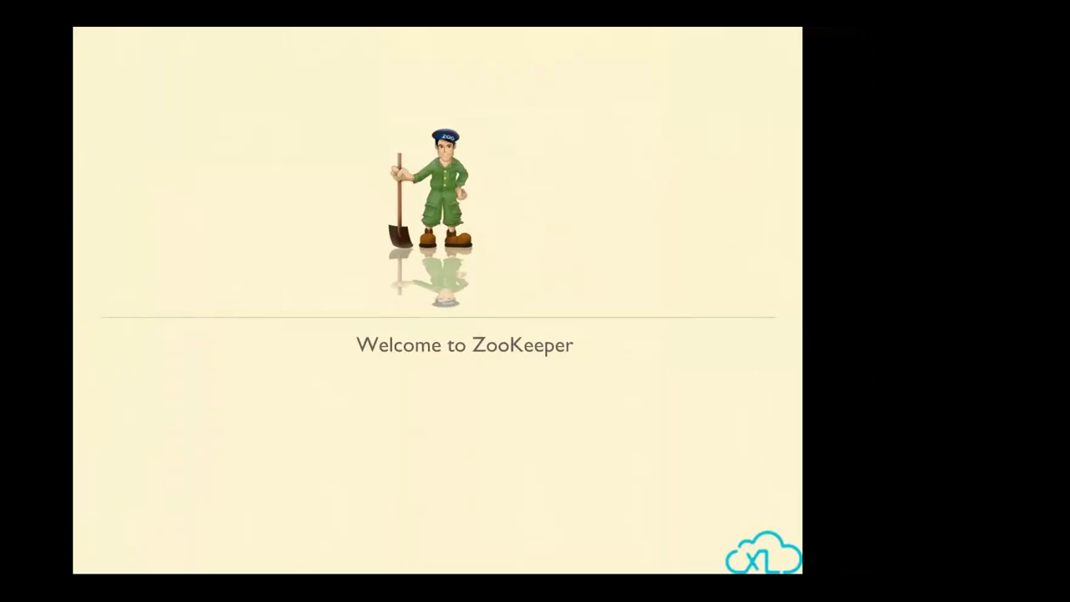
Move between the Welcome to ZooKeeper and race condition slides, then exit the presentation
{"action": "mouse_move", "coordinate": [74, 386]}
{"action": "left_click", "coordinate": [297, 258]}
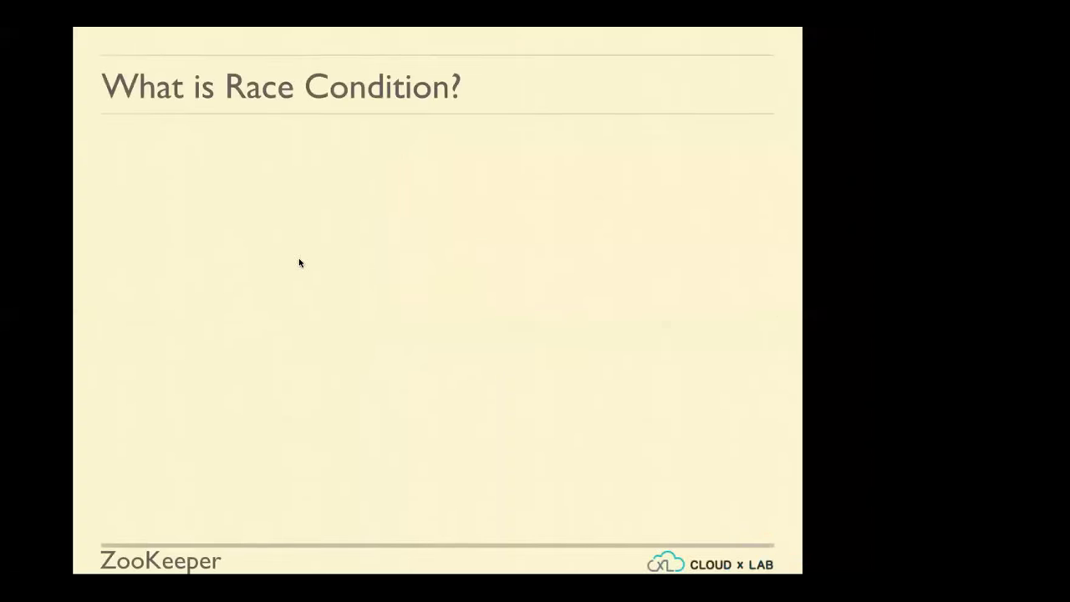
{"action": "key", "text": "Left"}
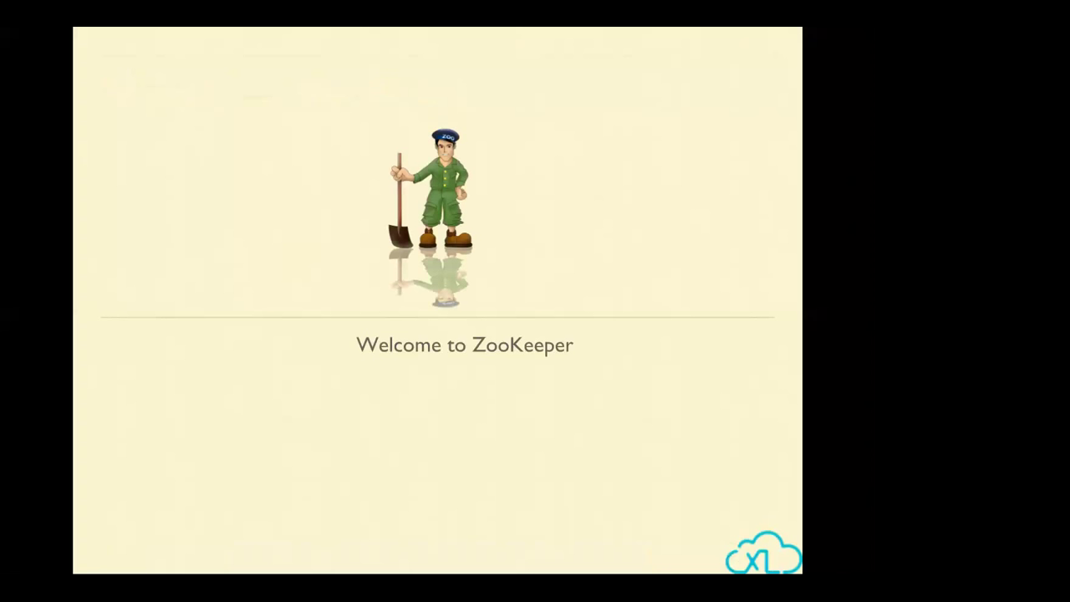
{"action": "key", "text": "Right"}
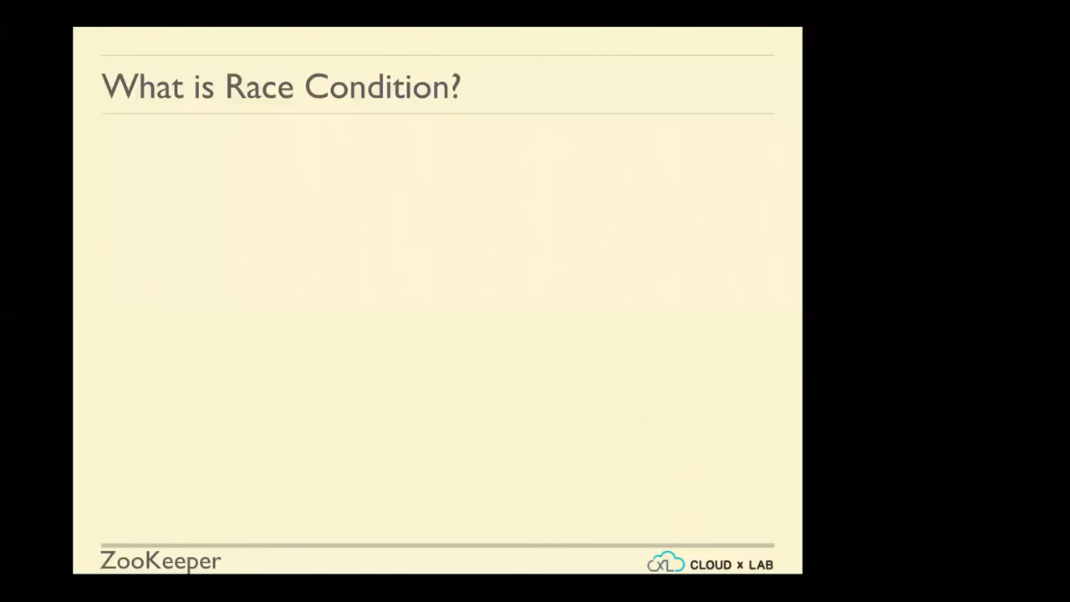
{"action": "key", "text": "Escape"}
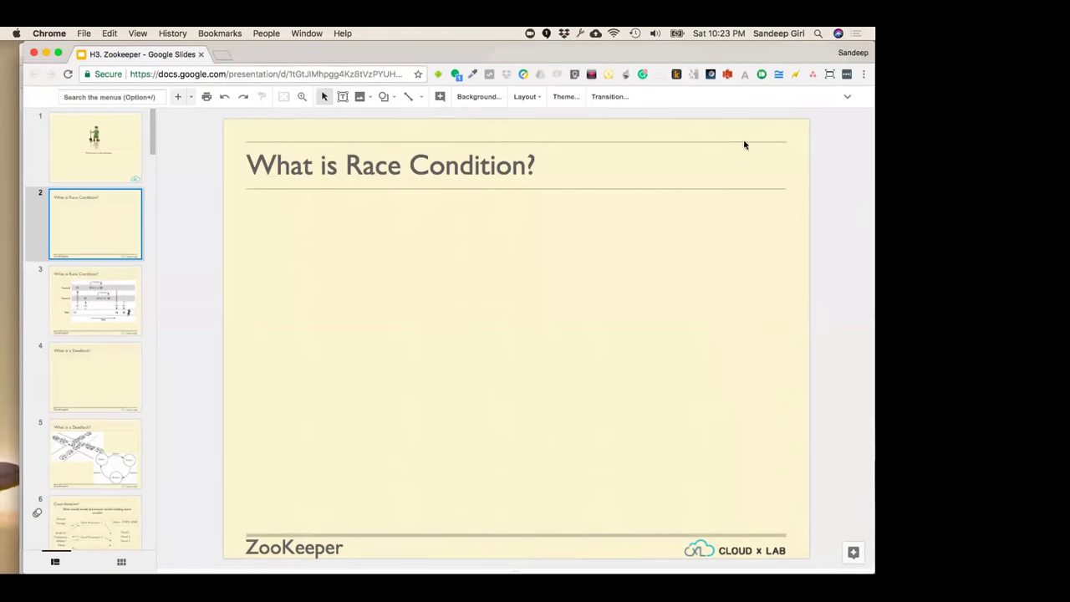
Copy the deck's view-only share link and close the sharing dialog
{"action": "left_click", "coordinate": [846, 97]}
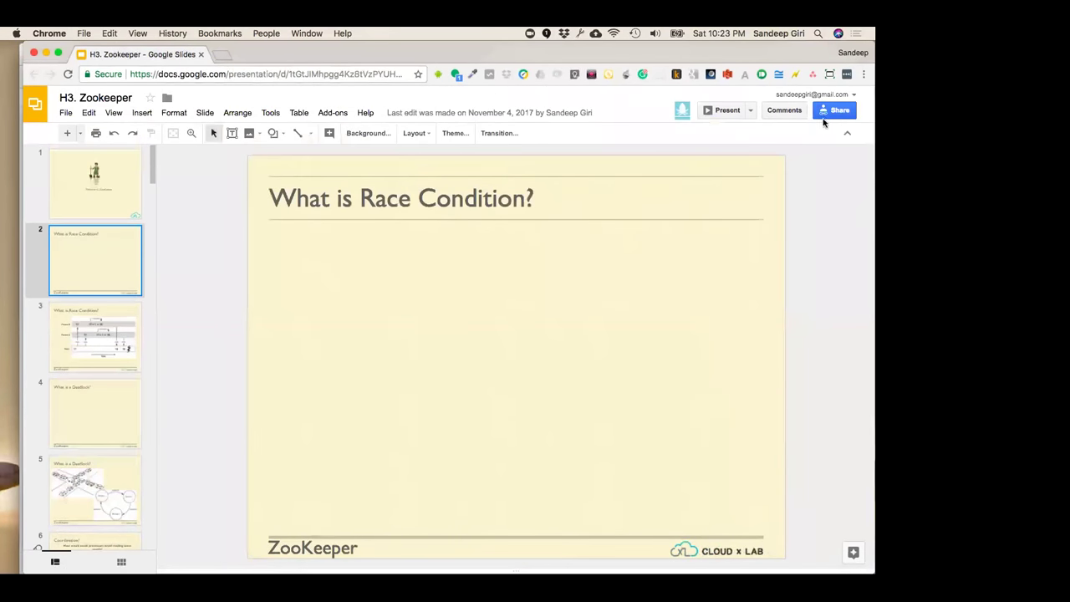
{"action": "left_click", "coordinate": [838, 110]}
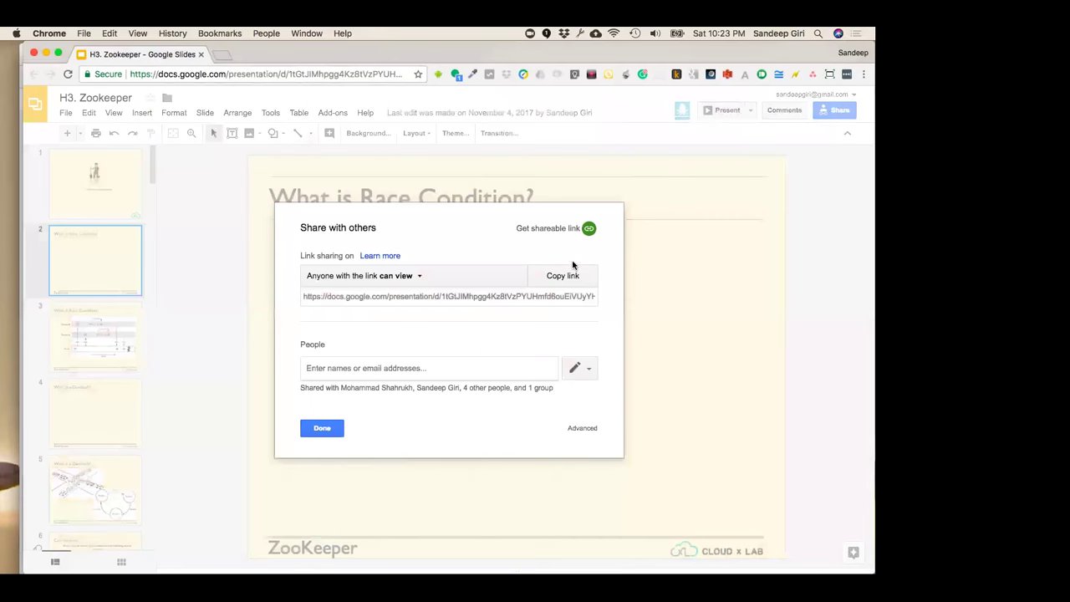
{"action": "left_click", "coordinate": [563, 277]}
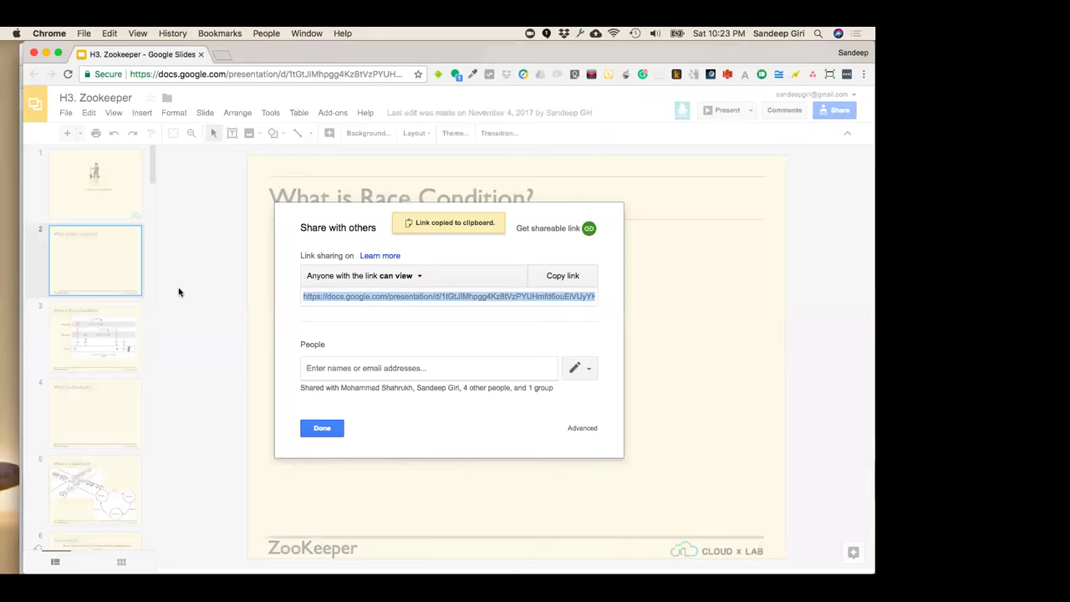
{"action": "left_click", "coordinate": [345, 428]}
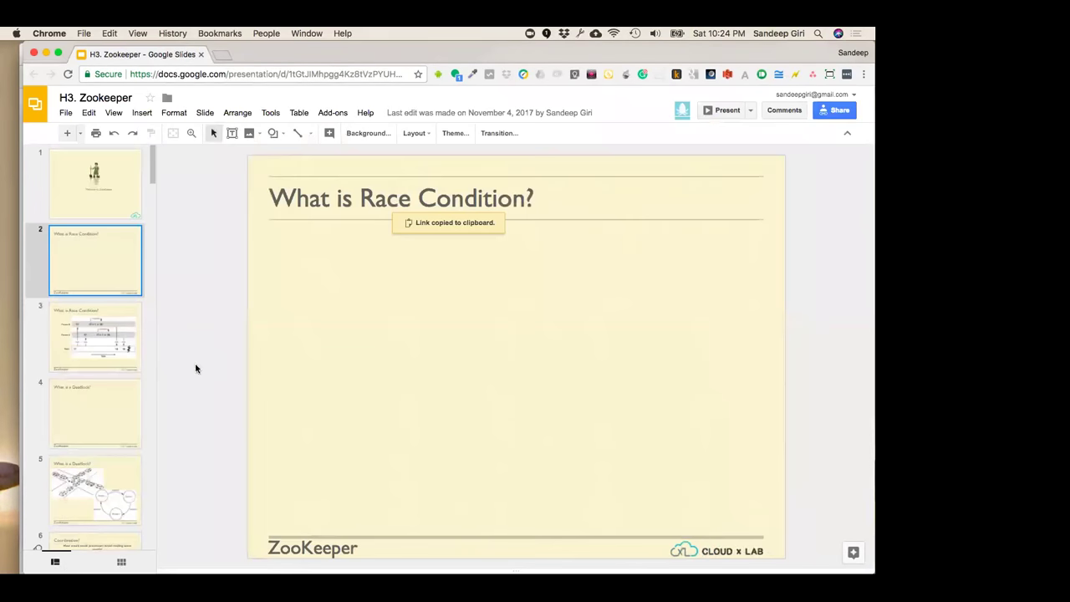
Present the ZooKeeper deck full screen and advance to the race-condition bank diagram
{"action": "key", "text": "super+Return"}
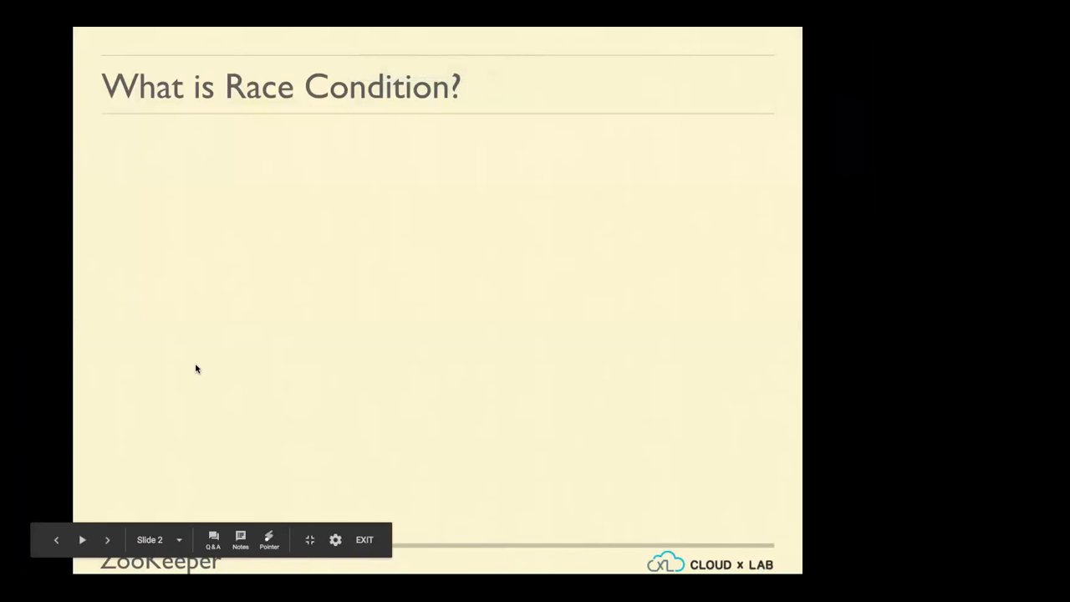
{"action": "key", "text": "Right"}
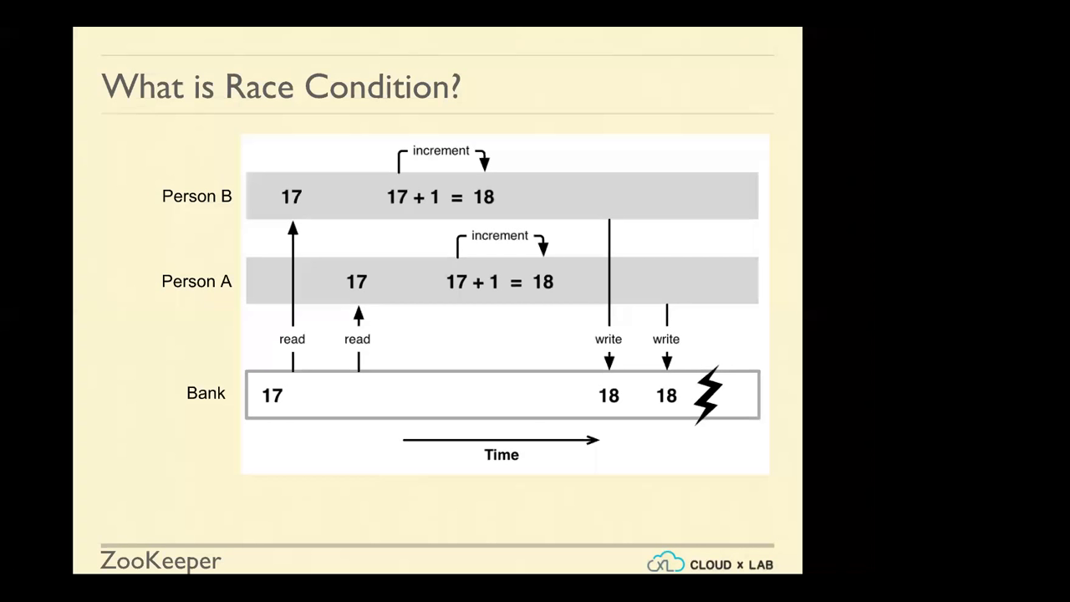
Advance the presentation to the "What is a Deadlock?" slide
{"action": "key", "text": "Right"}
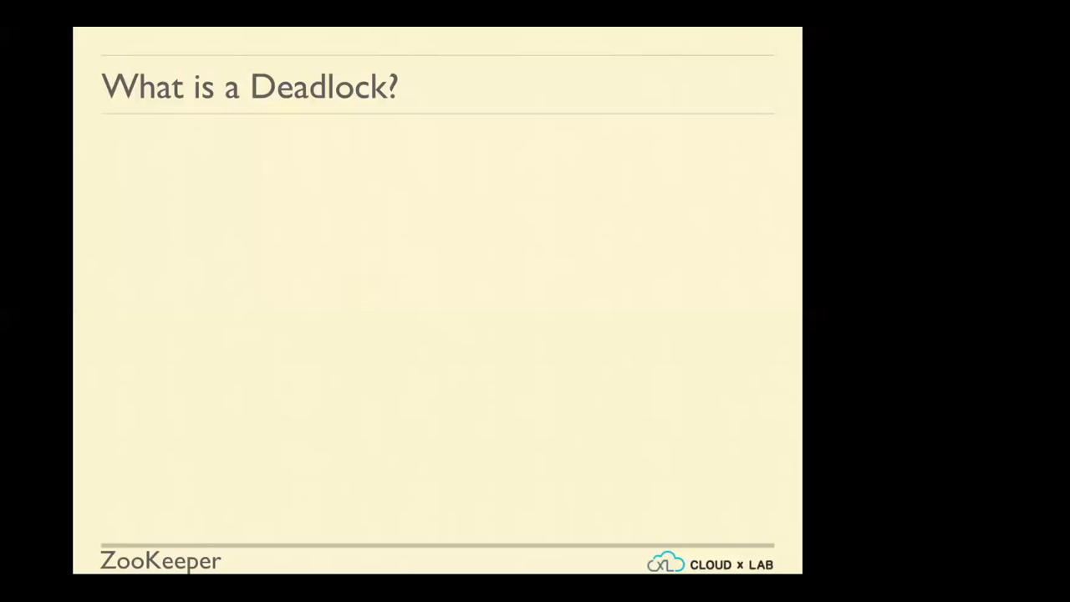
{"action": "key", "text": "Left"}
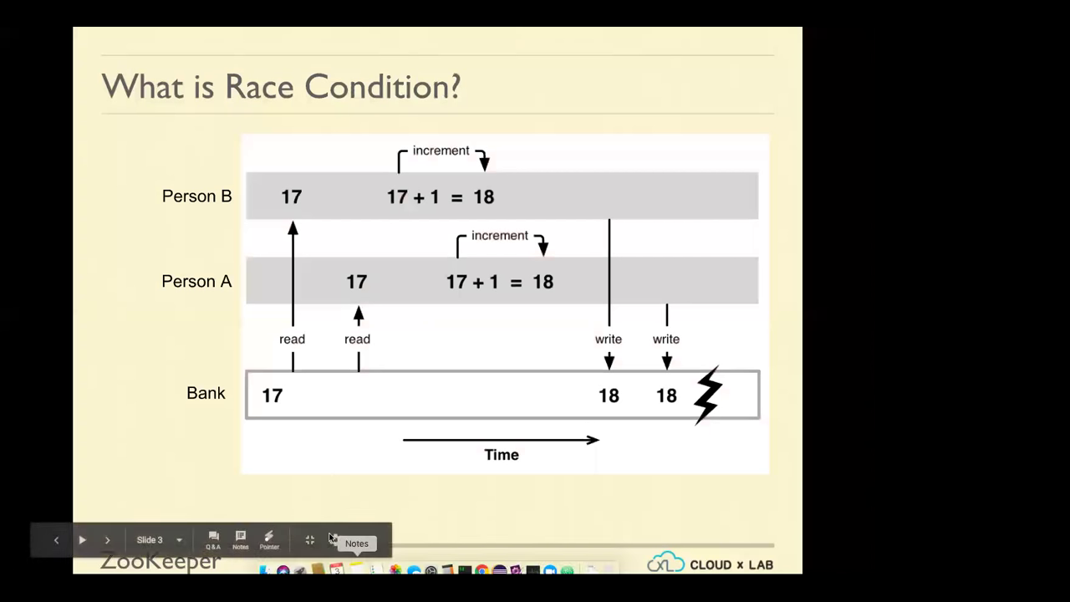
{"action": "left_click", "coordinate": [268, 535]}
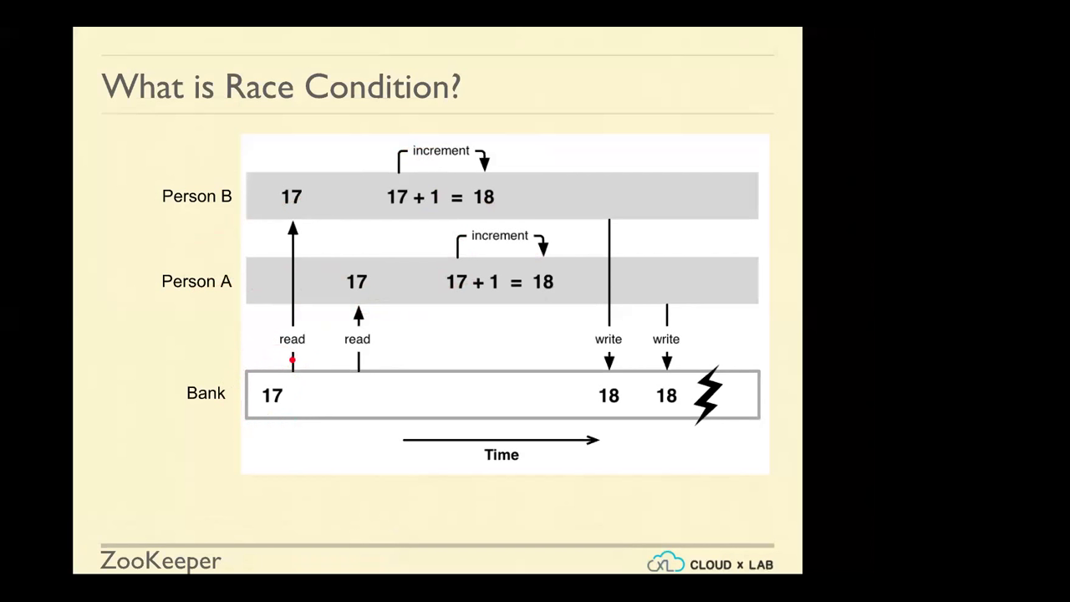
{"action": "key", "text": "Right"}
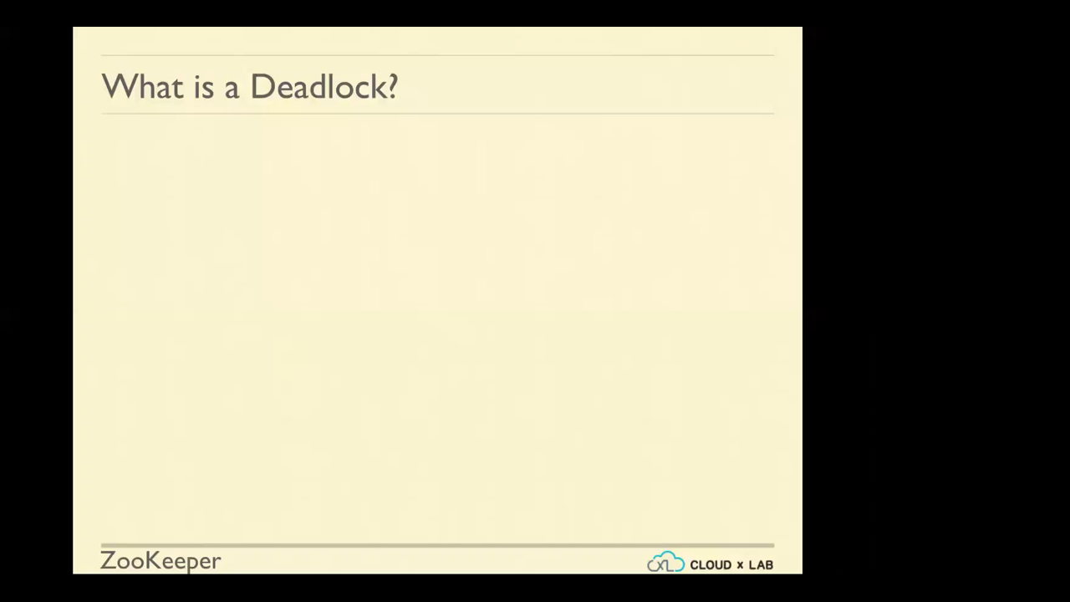
Return to the deadlock slide and build its traffic-jam picture and Process 1-2-3 waiting-for cycle
{"action": "key", "text": "Left"}
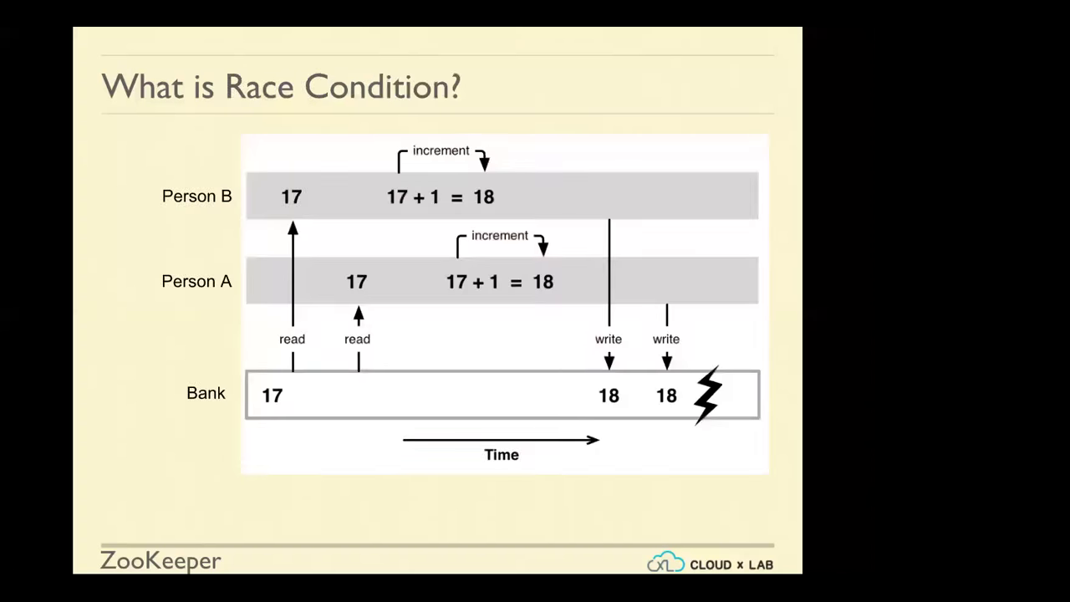
{"action": "key", "text": "Right"}
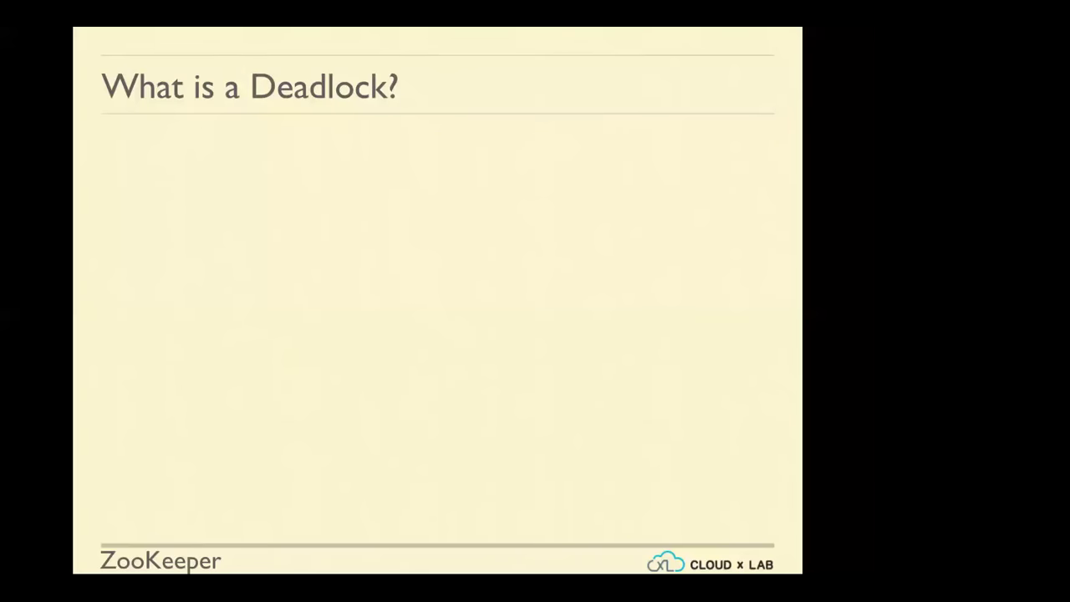
{"action": "key", "text": "Right"}
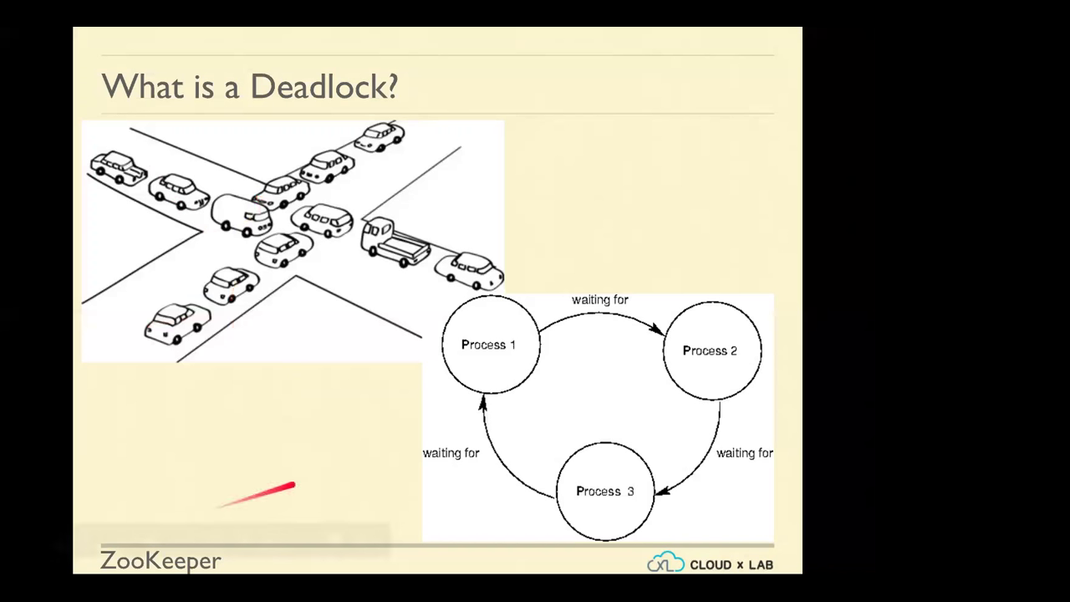
{"action": "mouse_move", "coordinate": [293, 549]}
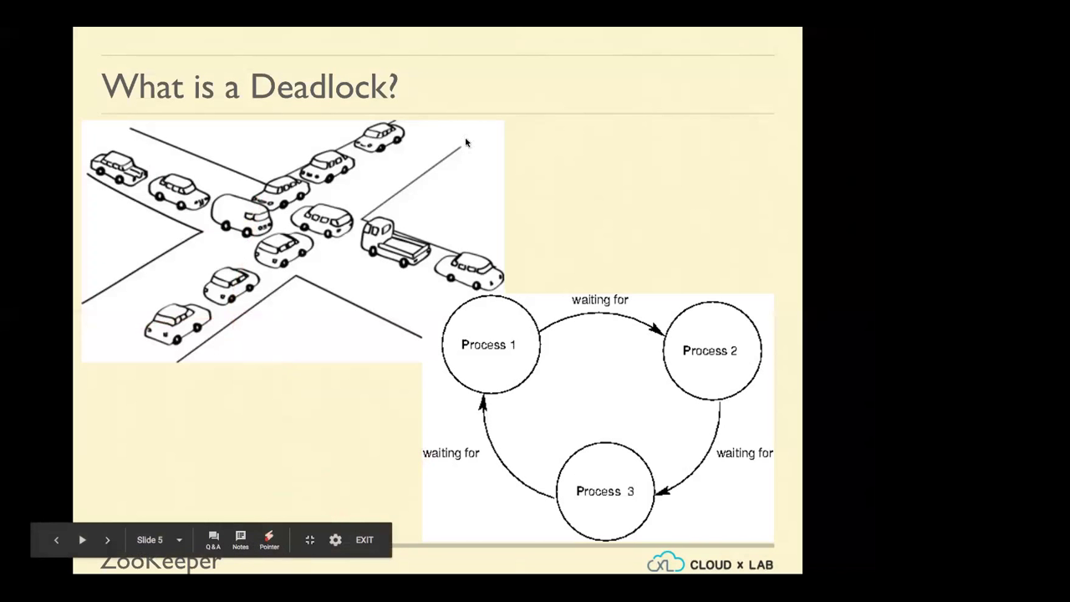
{"action": "key", "text": "Escape"}
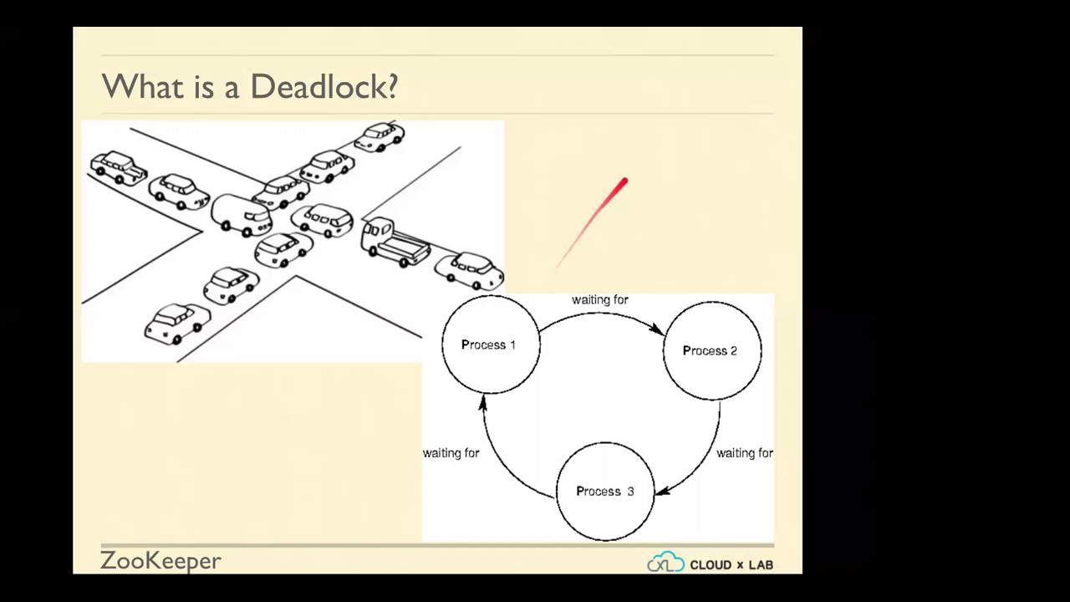
Reach the Coordination? slide and build the inbox, email list, and Email Processors 1–3 with arrows
{"action": "key", "text": "Right"}
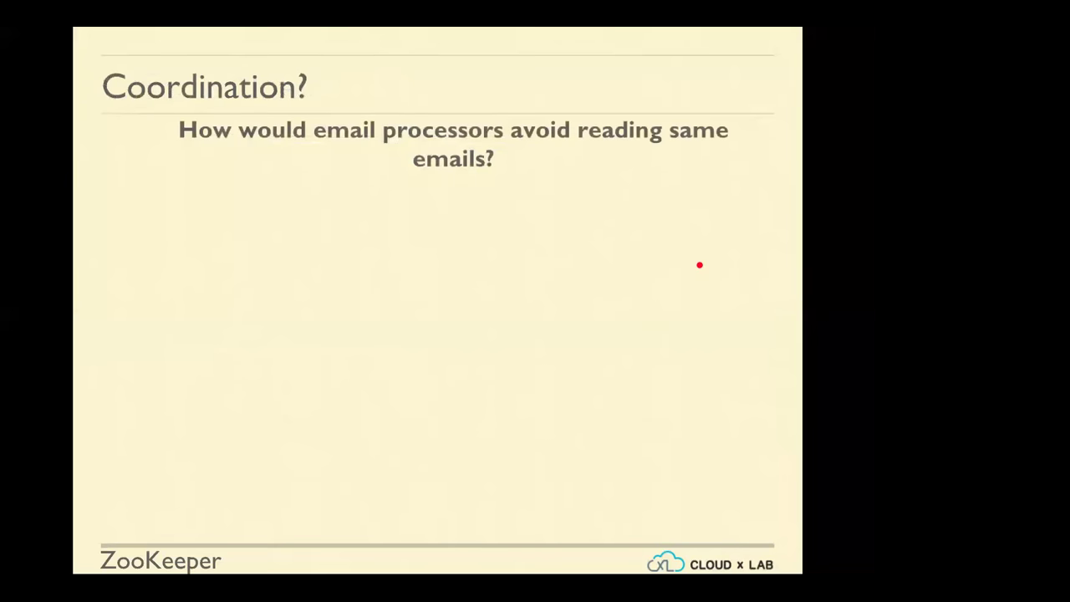
{"action": "key", "text": "Left"}
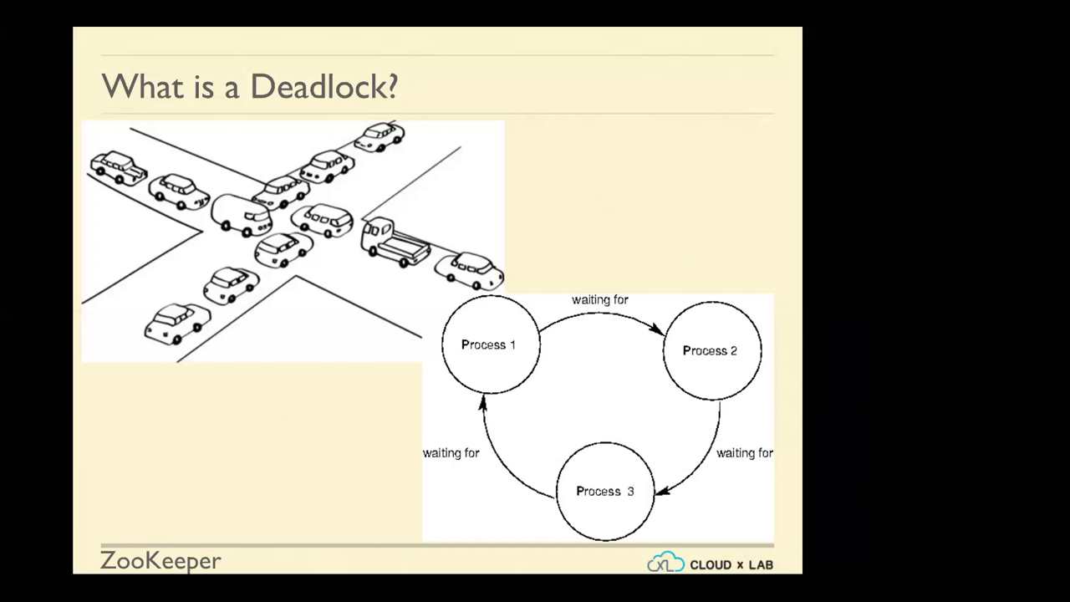
{"action": "key", "text": "Right"}
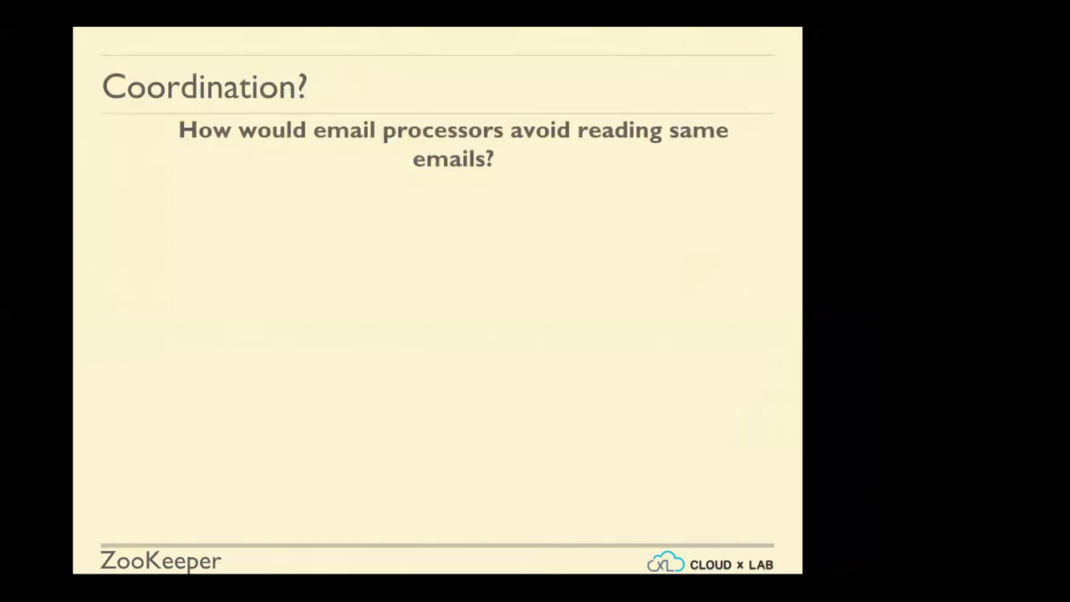
{"action": "key", "text": "Right"}
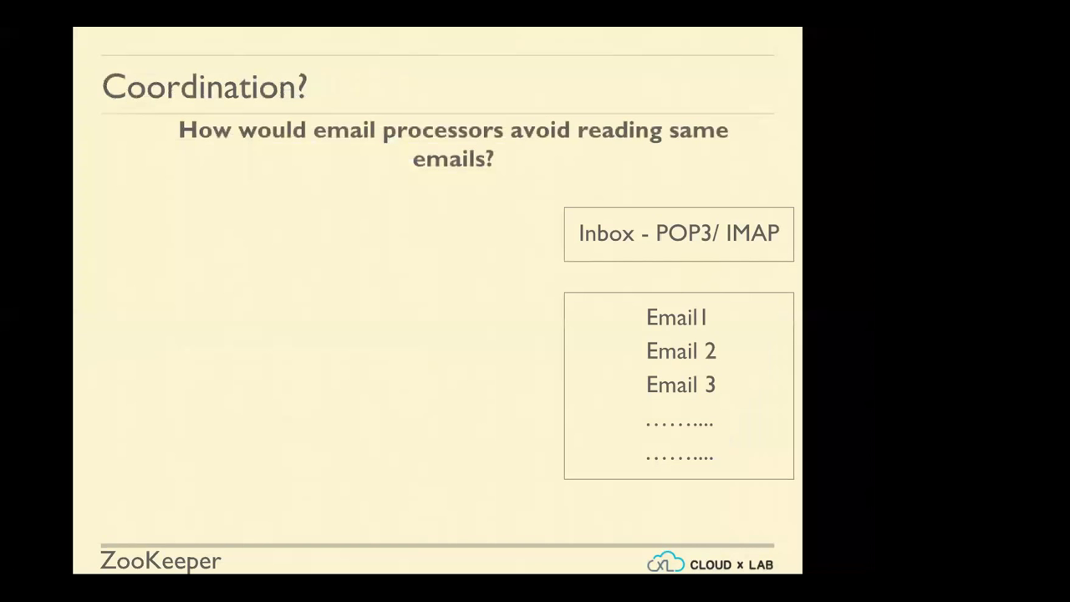
{"action": "key", "text": "Right"}
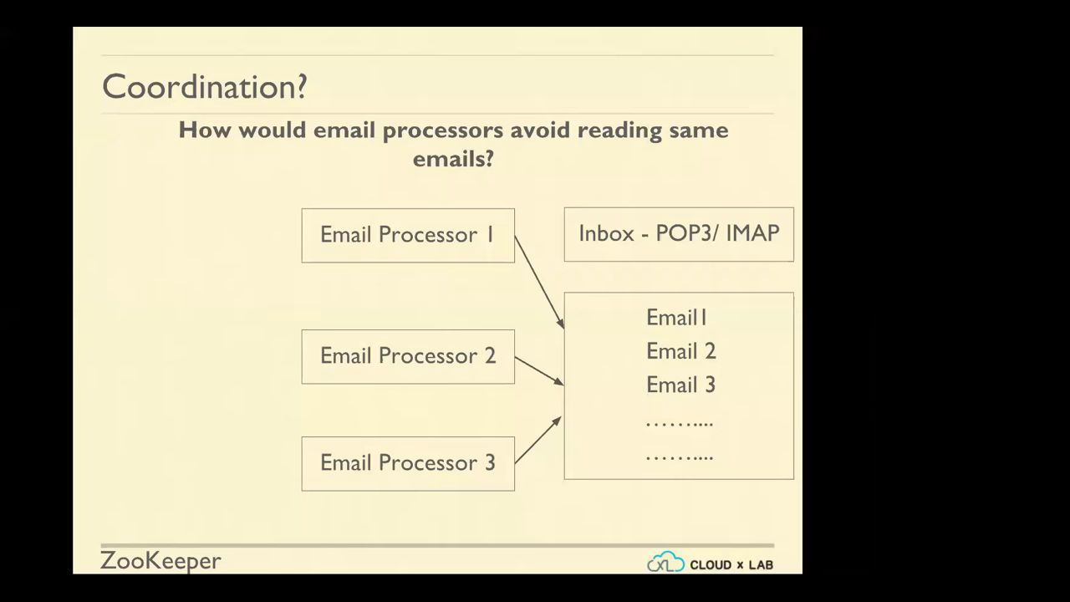
Reveal the central storage box with Email Id, Timestamp, Subject and Status fields in the diagram
{"action": "key", "text": "Right"}
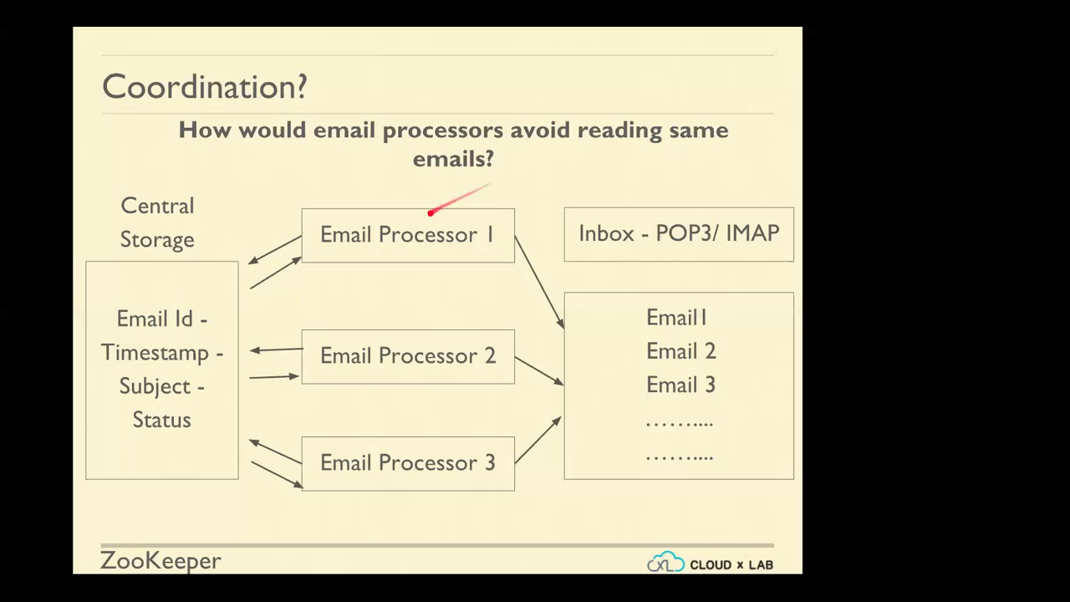
{"action": "key", "text": "Left"}
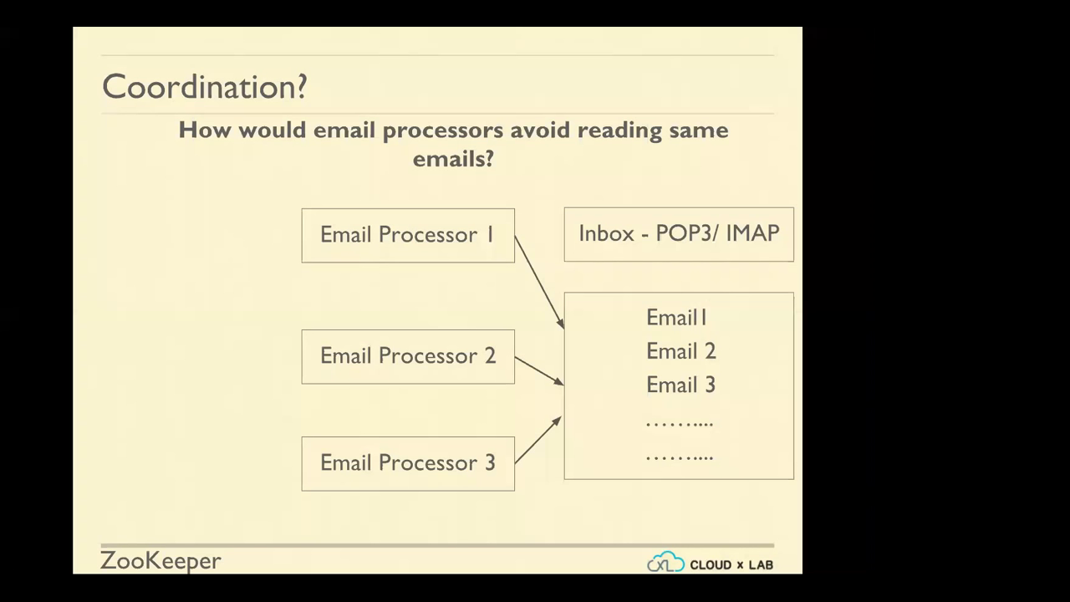
{"action": "key", "text": "Right"}
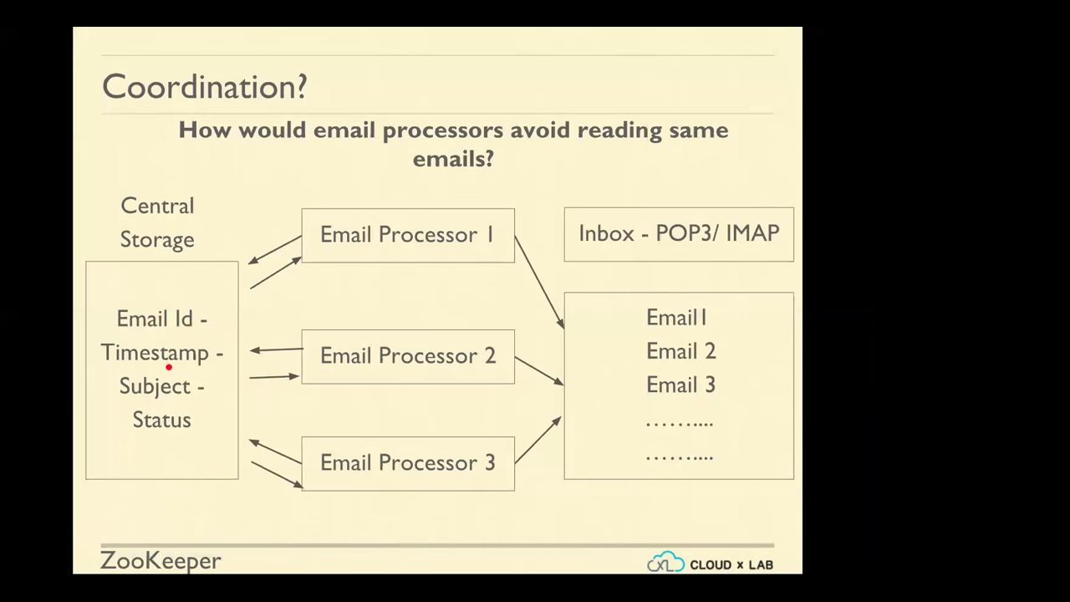
{"action": "key", "text": "Right"}
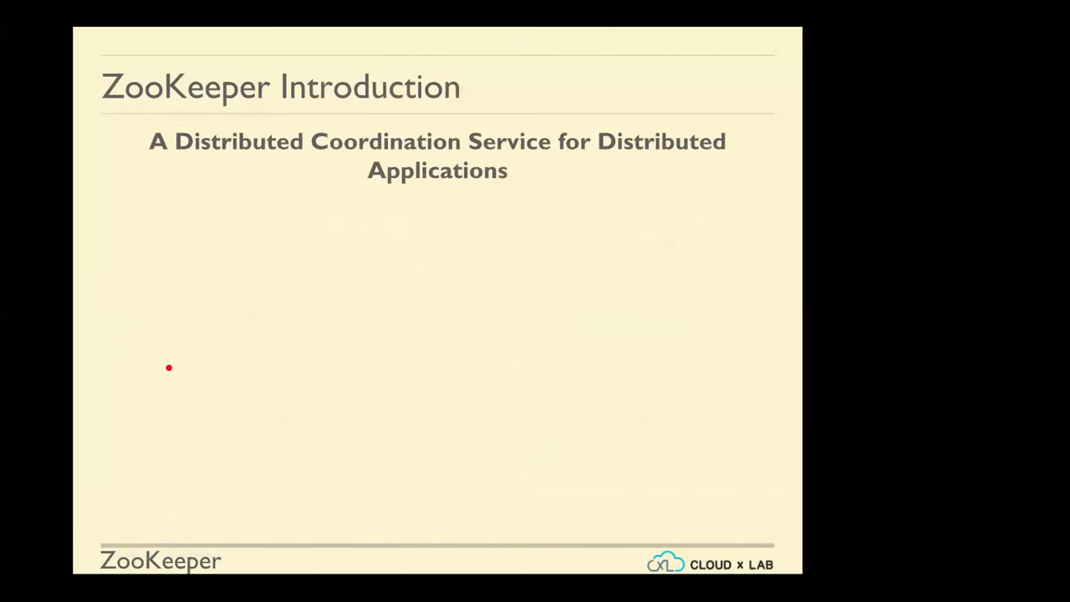
{"action": "key", "text": "Left"}
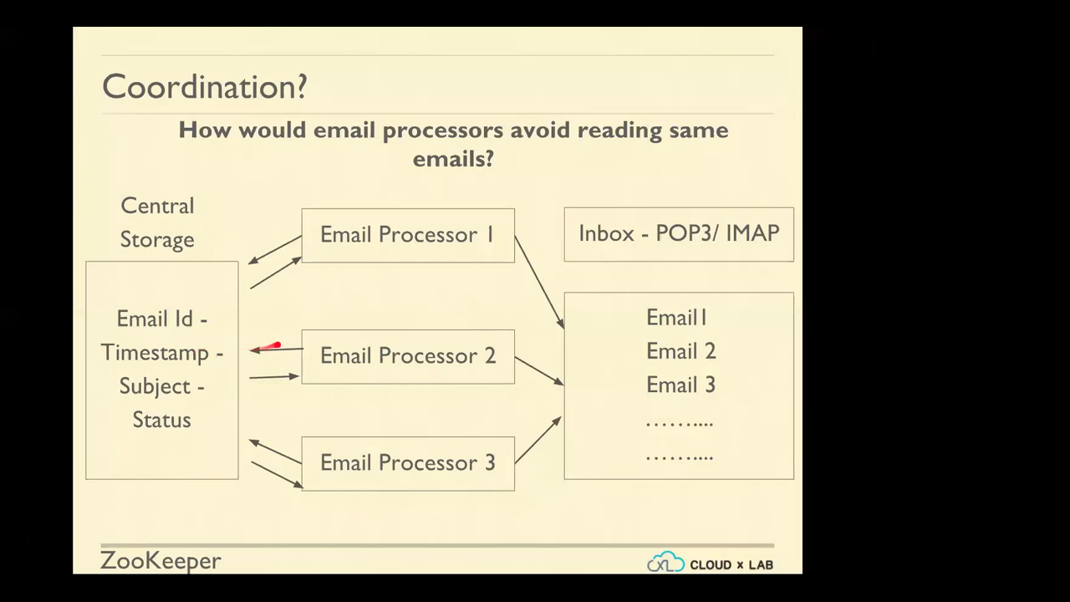
{"action": "key", "text": "Right"}
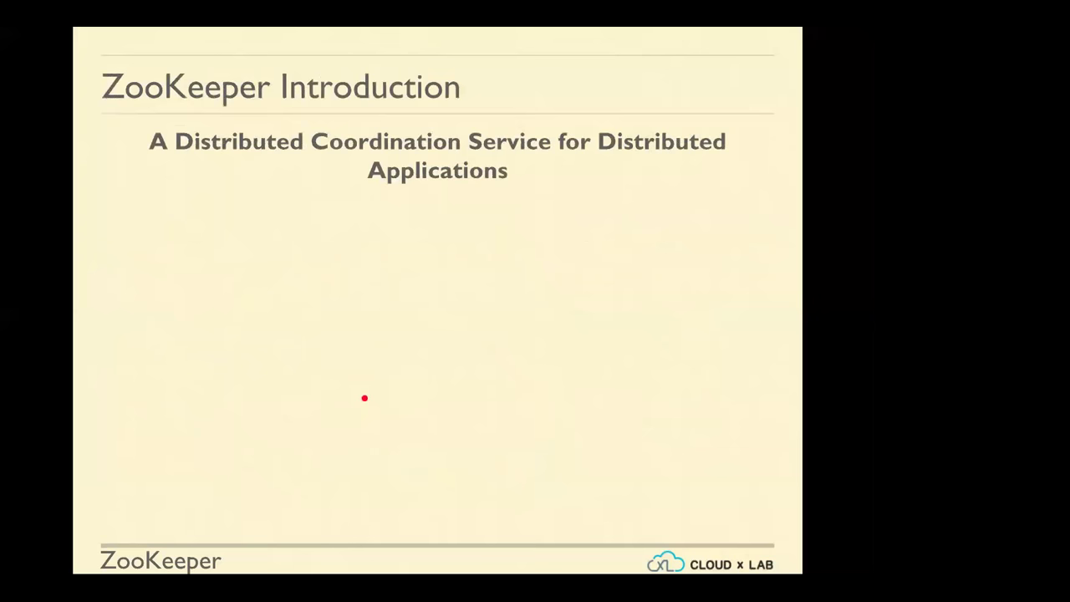
Show the simple-primitives bullet, then step back to the Coordination? diagram slide
{"action": "key", "text": "Right"}
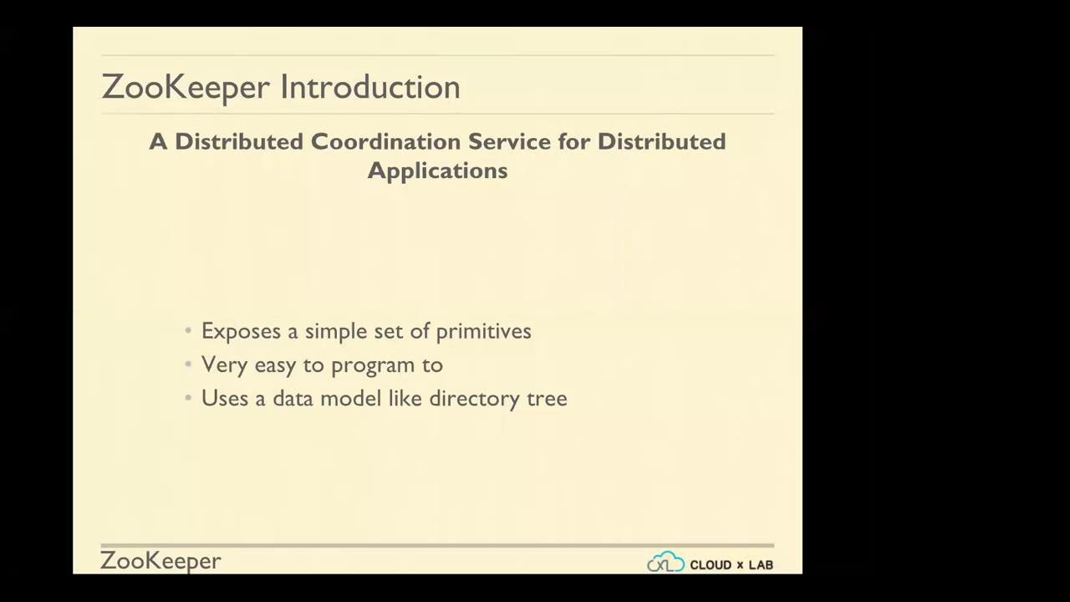
{"action": "key", "text": "Left"}
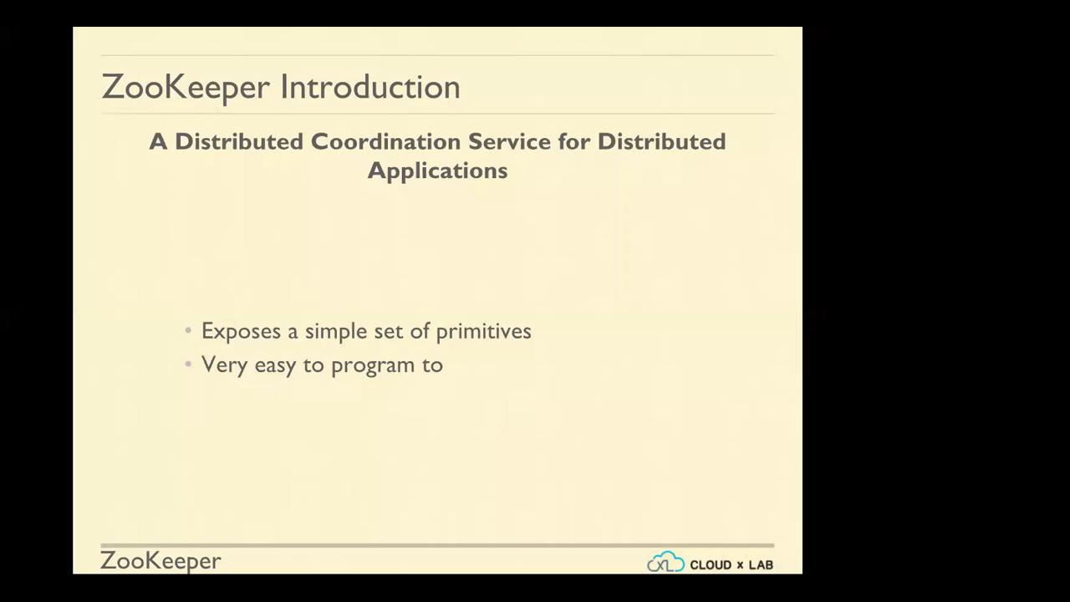
{"action": "key", "text": "Left"}
{"action": "key", "text": "Left"}
{"action": "key", "text": "Left"}
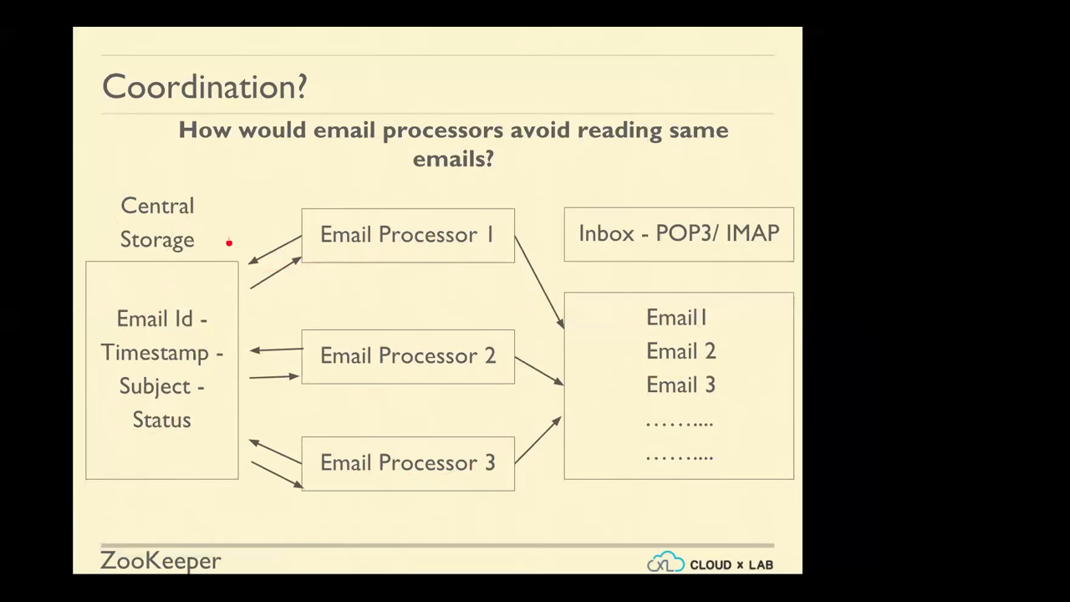
Advance to the ZooKeeper Introduction slide showing its distributed coordination service subtitle
{"action": "key", "text": "Right"}
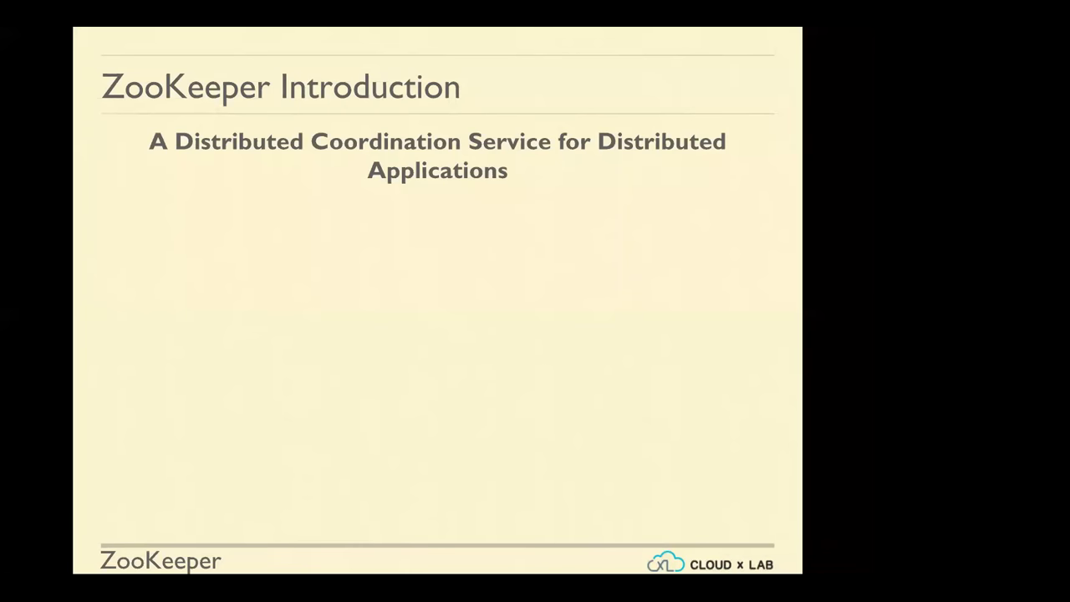
Build in the simple primitives, easy-to-program and directory-tree data model bullets
{"action": "key", "text": "Right"}
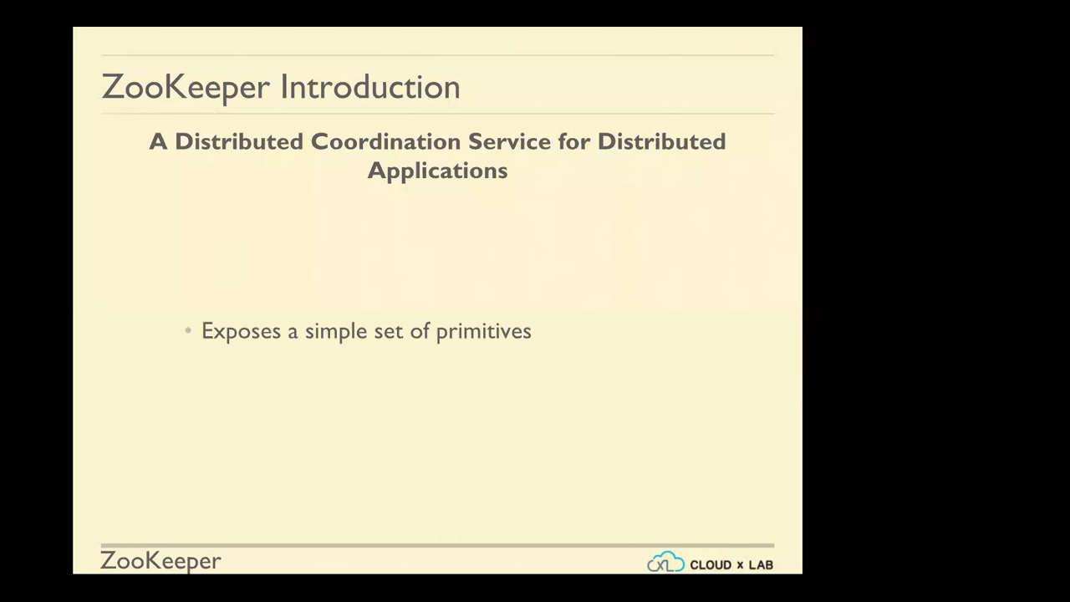
{"action": "key", "text": "Right"}
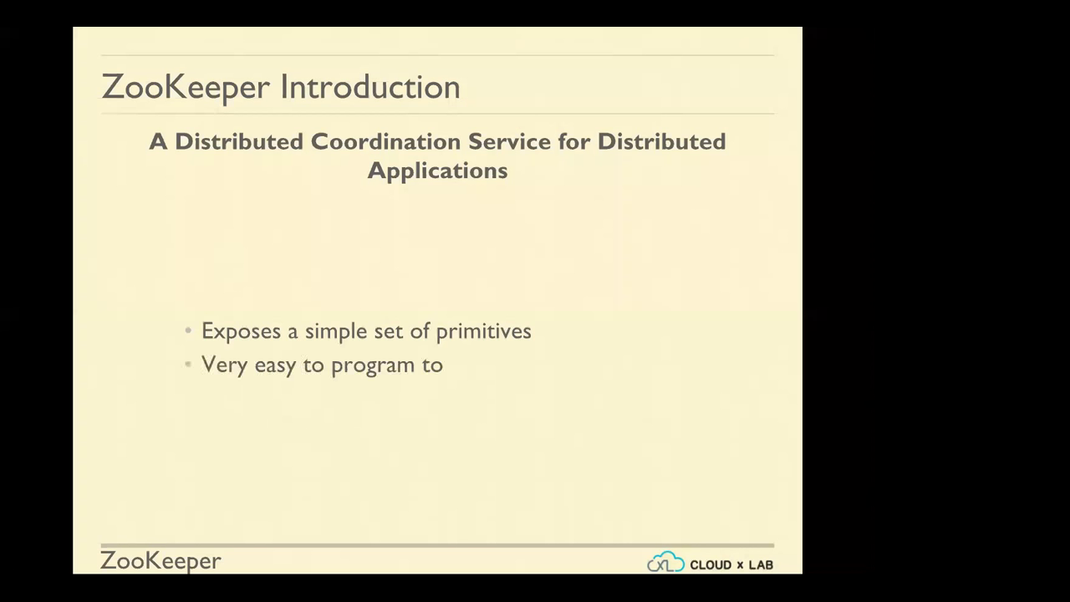
{"action": "key", "text": "Right"}
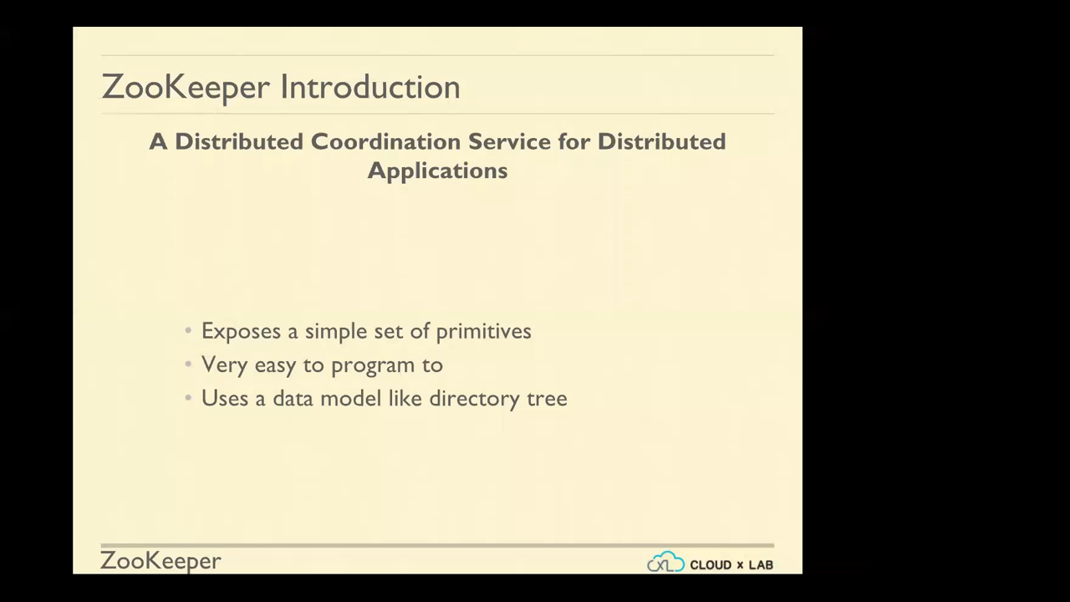
On the Contd. slide, reveal the uses: synchronisation, locking, maintaining configuration, failover management
{"action": "key", "text": "Right"}
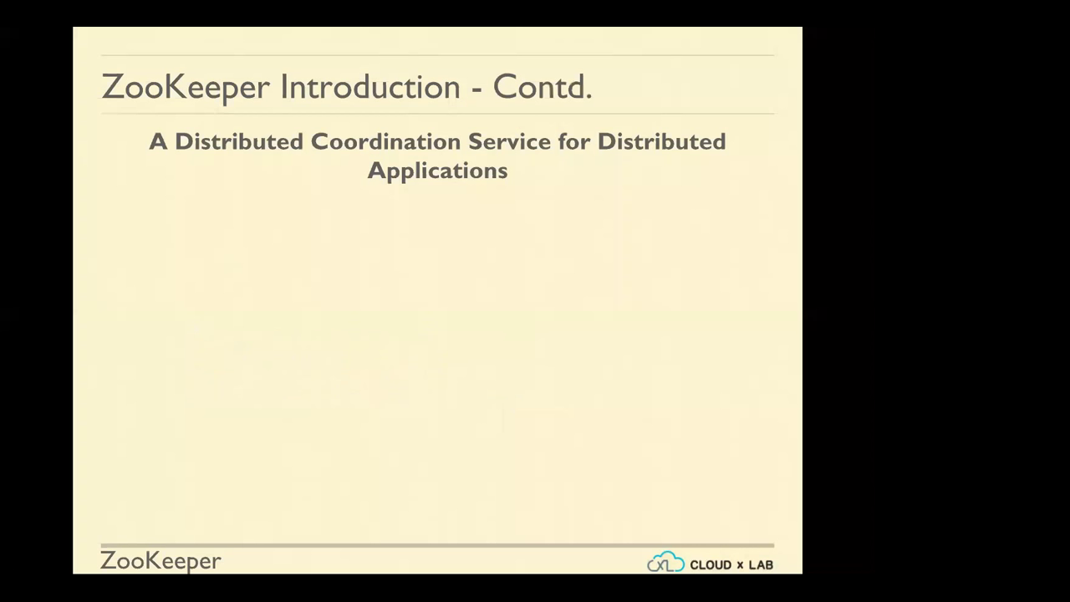
{"action": "key", "text": "Right"}
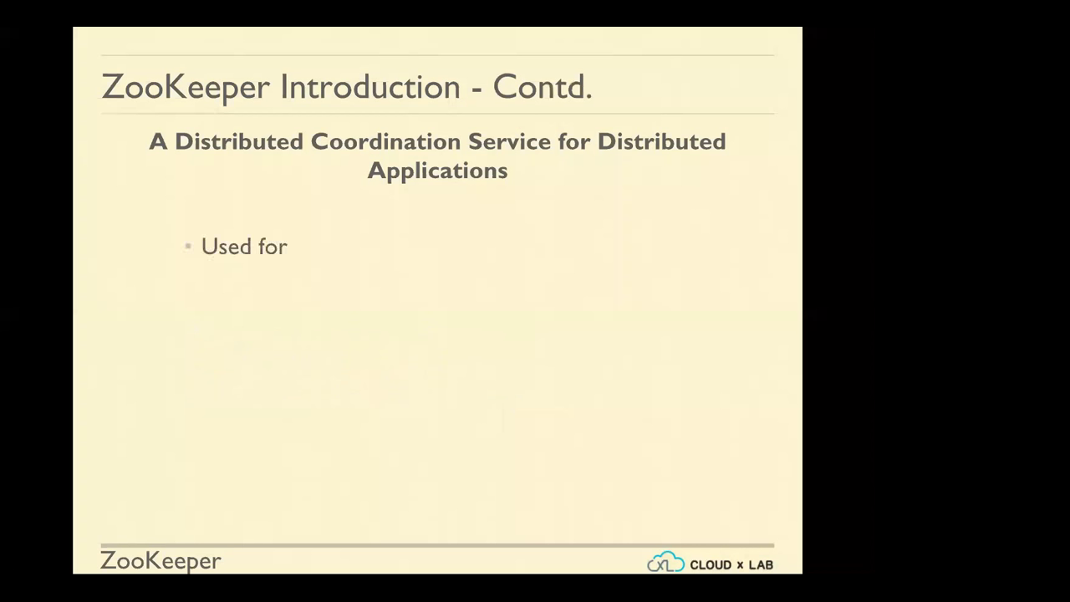
{"action": "key", "text": "Right"}
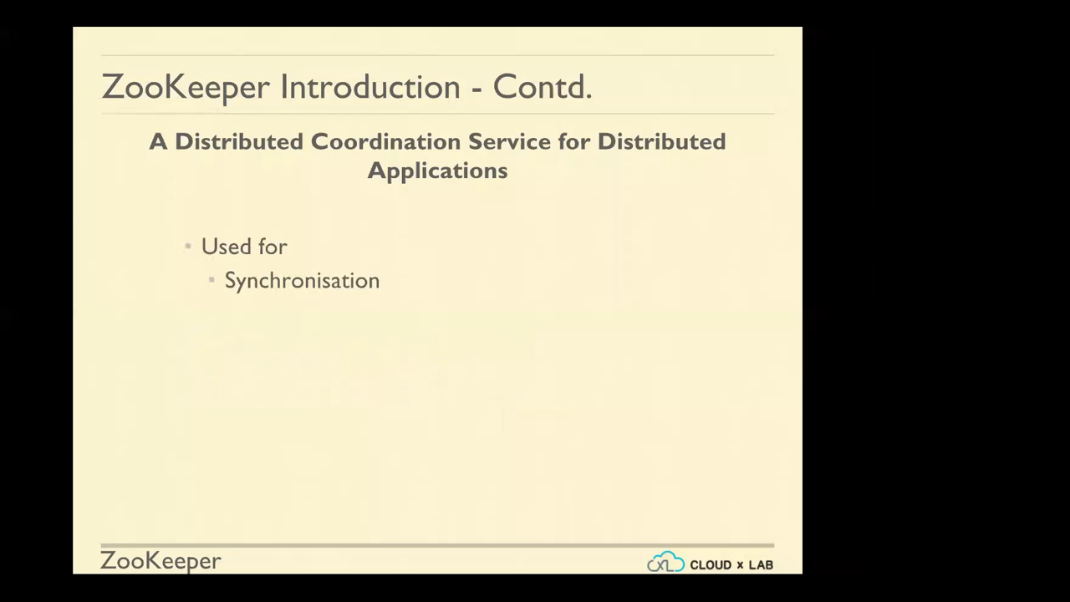
{"action": "key", "text": "Right"}
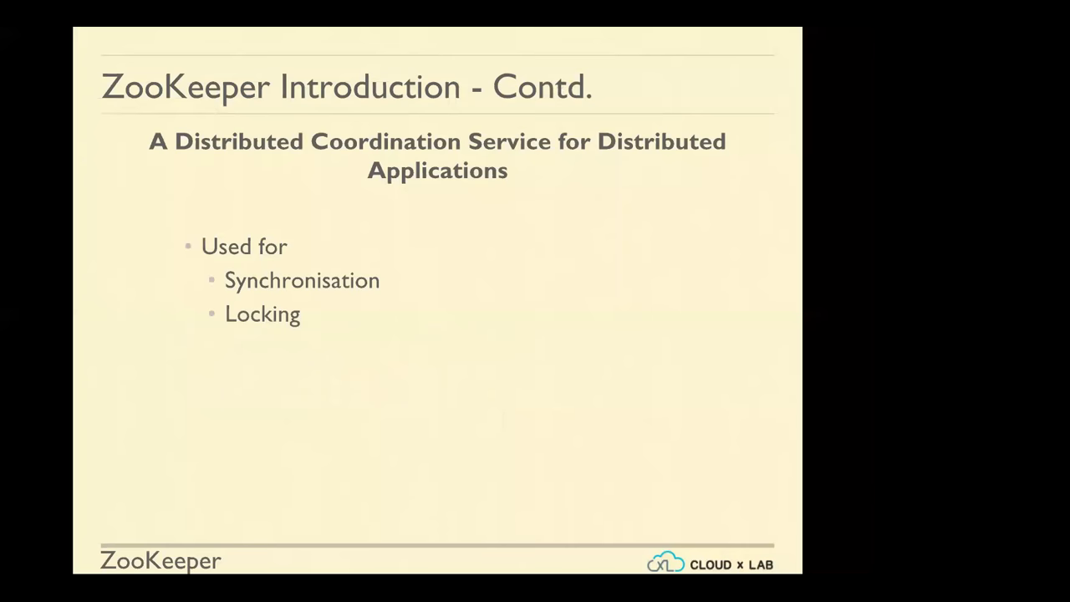
{"action": "key", "text": "Right"}
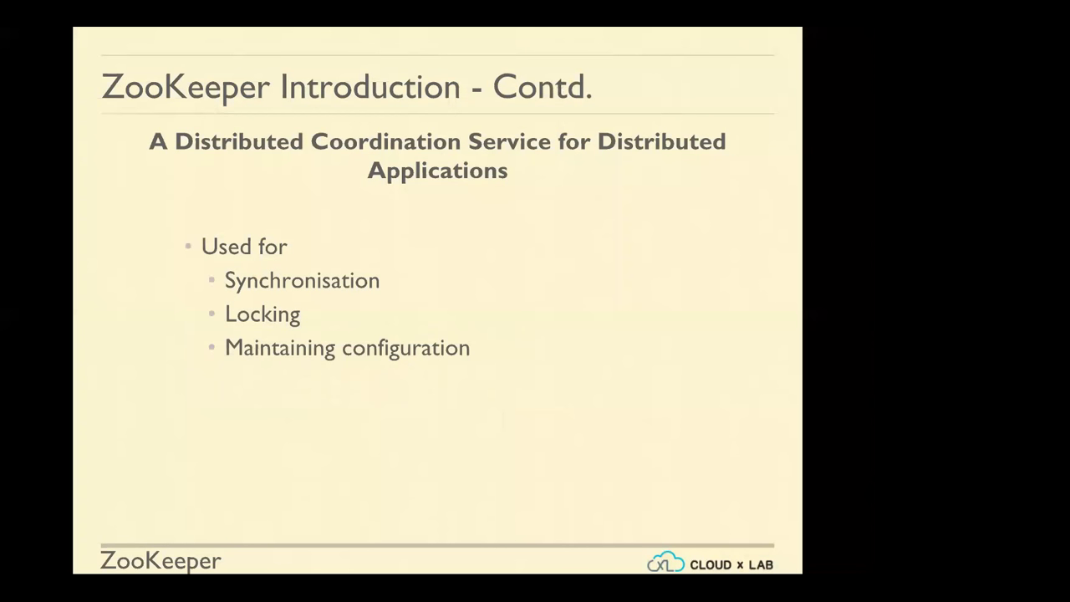
{"action": "key", "text": "Right"}
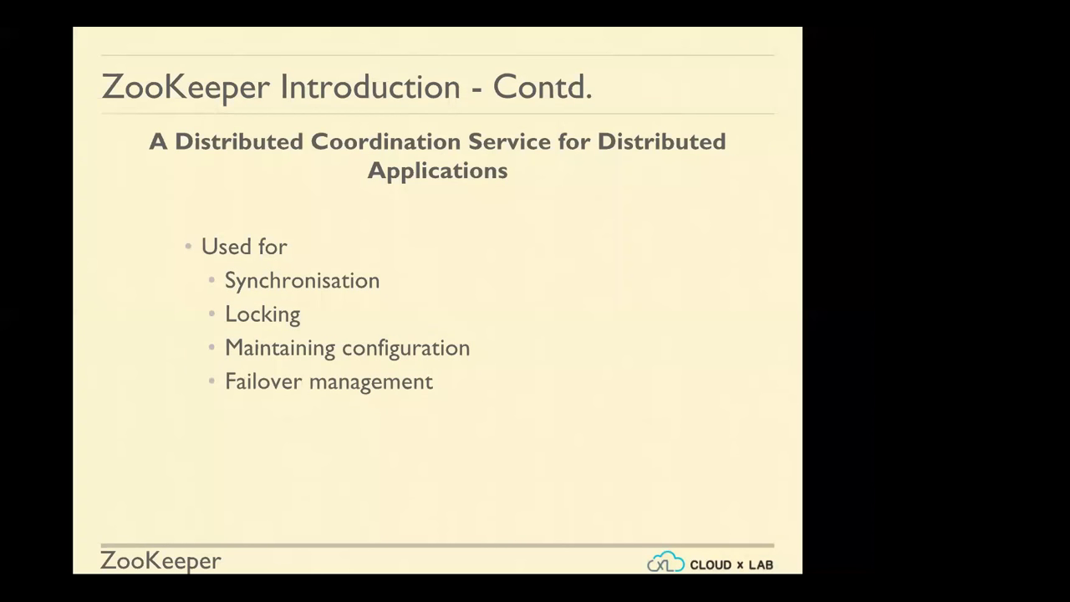
Reveal the race conditions and dead locks it avoids, then go to the Data Model slide
{"action": "key", "text": "Right"}
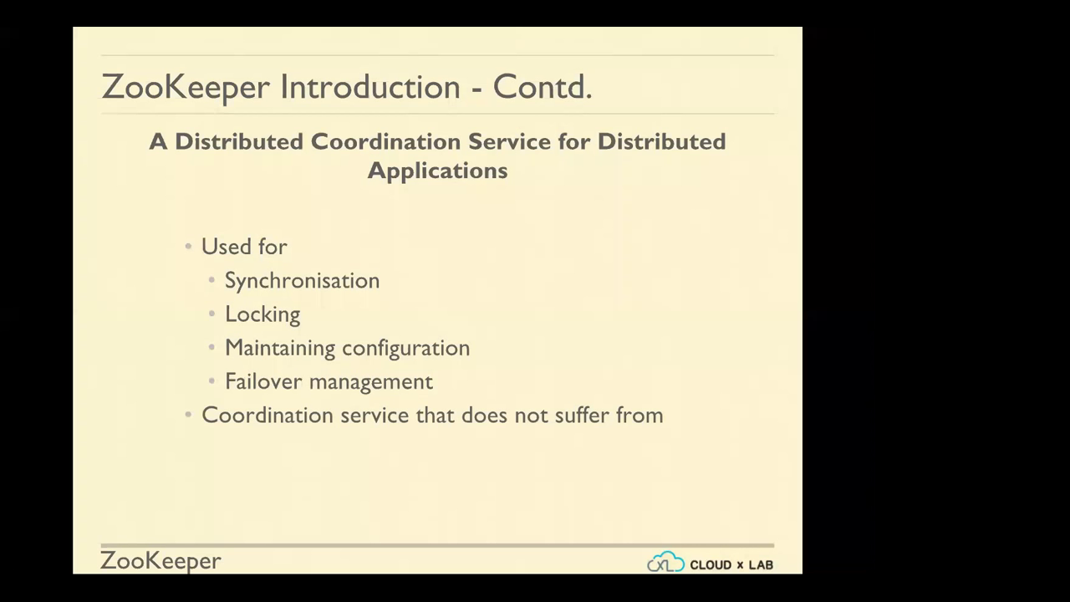
{"action": "key", "text": "Right"}
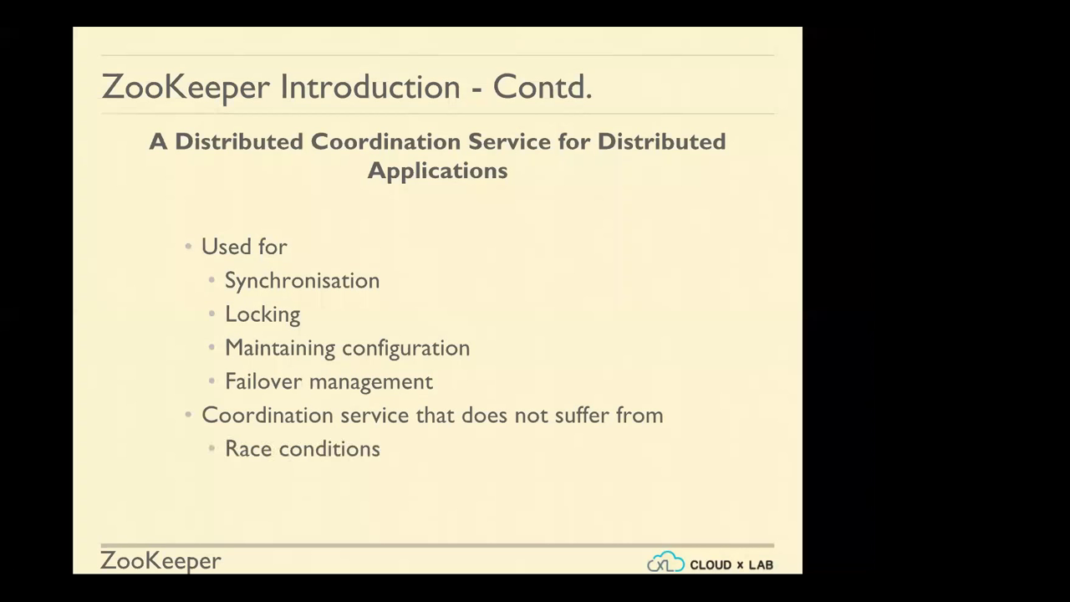
{"action": "key", "text": "Right"}
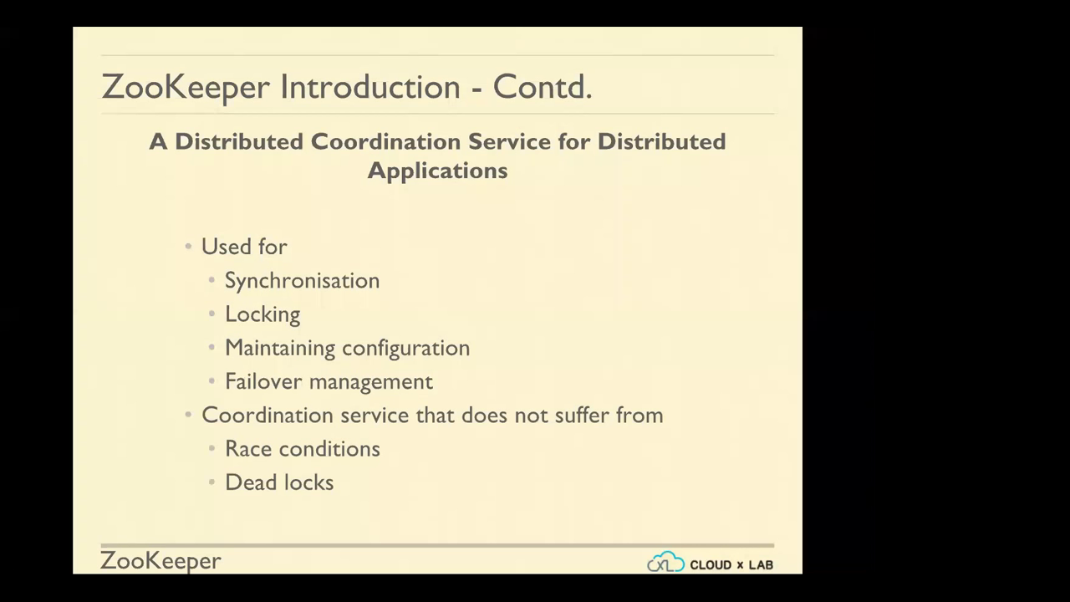
{"action": "key", "text": "Right"}
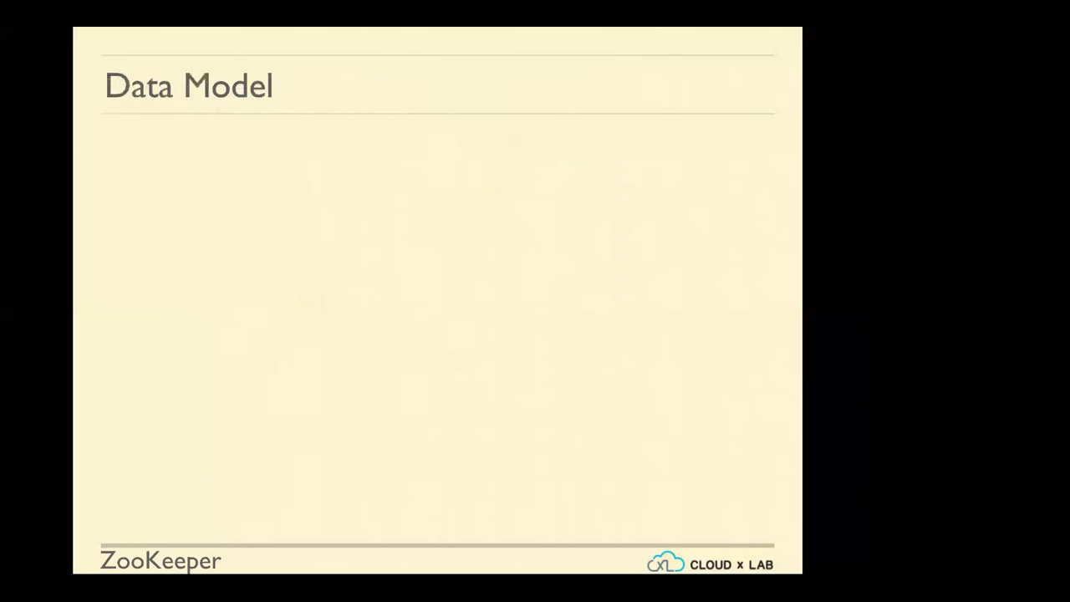
Reveal the file system, znode data and JSON data bullets, then switch to TextMate
{"action": "key", "text": "Right"}
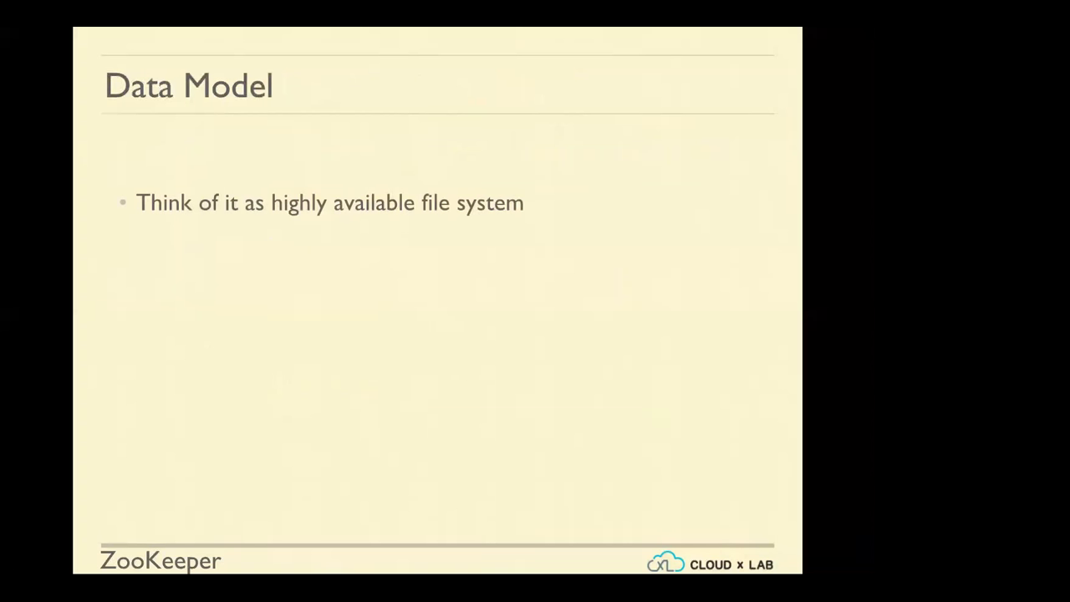
{"action": "key", "text": "Right"}
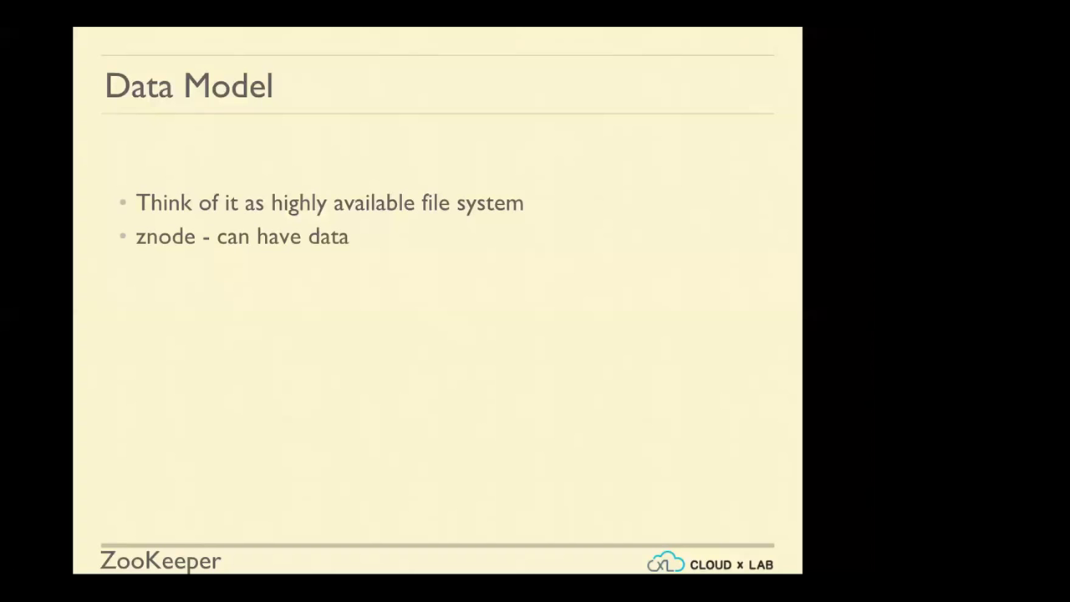
{"action": "key", "text": "Right"}
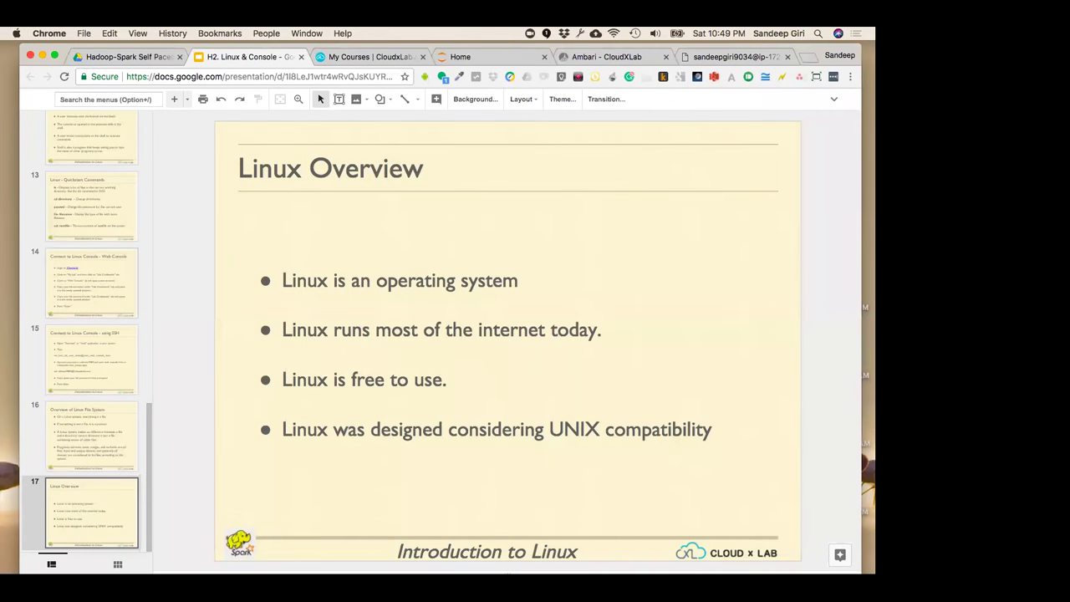
{"action": "key", "text": "super+Tab"}
{"action": "key", "text": "super+Tab"}
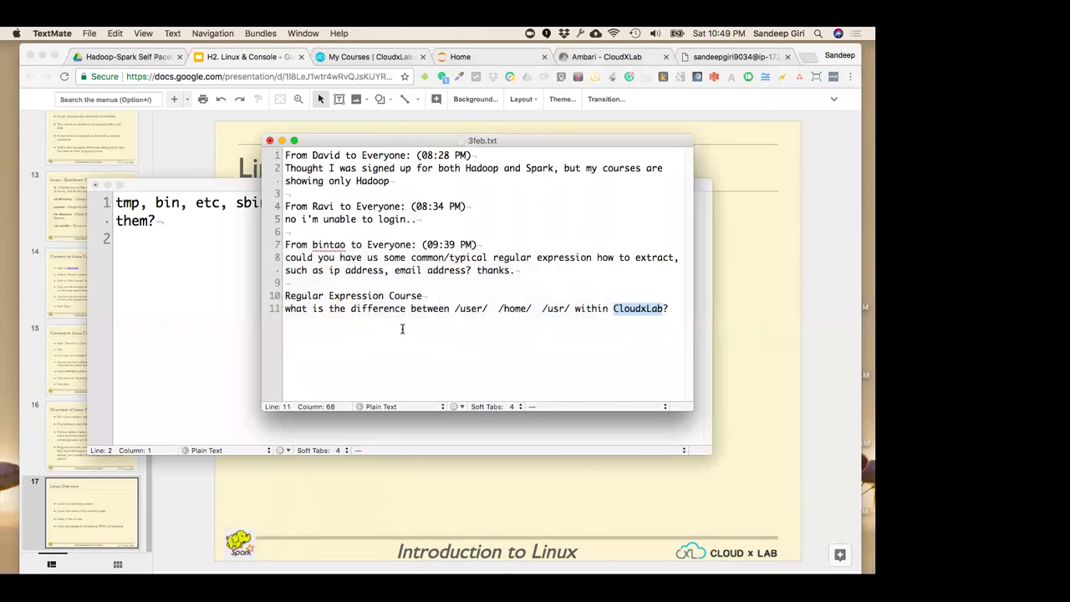
Create a new untitled TextMate document in front of 3feb.txt and enlarge its font
{"action": "left_click", "coordinate": [402, 329]}
{"action": "key", "text": "super+n"}
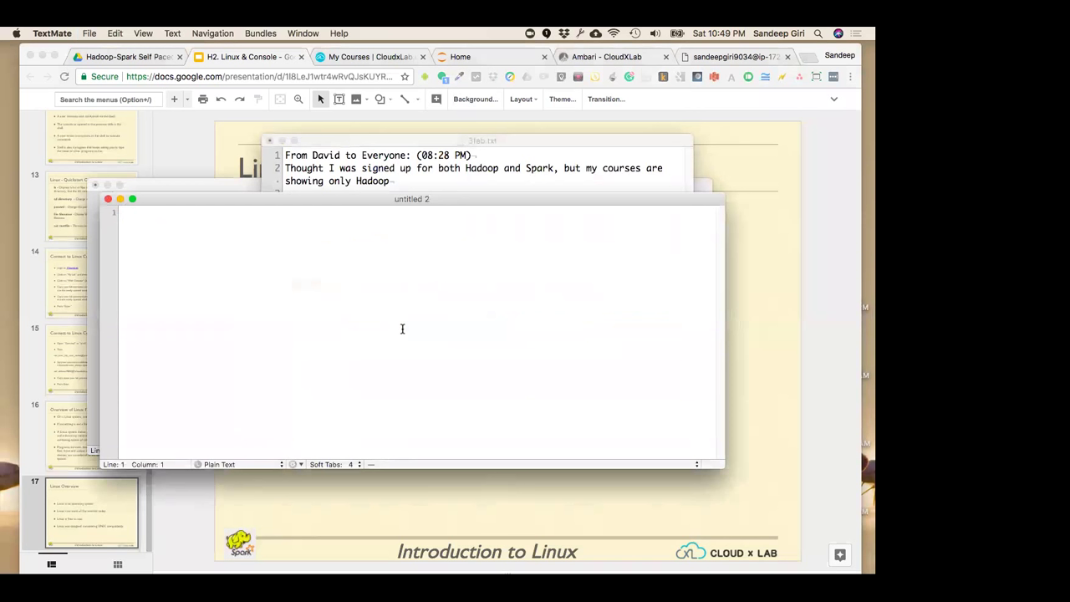
{"action": "key", "text": "super+plus"}
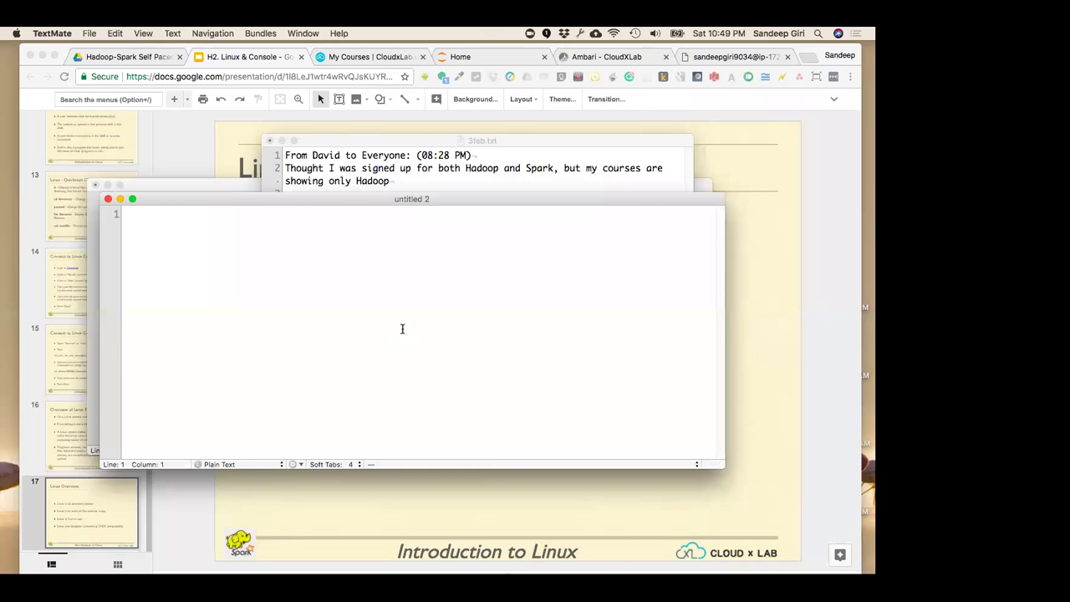
Type the header name:age:city and two records, ages 35 and 35, cities BLR and PA
{"action": "type", "text": "<cosu"}
{"action": "key", "text": "BackSpace"}
{"action": "key", "text": "BackSpace"}
{"action": "key", "text": "BackSpace"}
{"action": "key", "text": "BackSpace"}
{"action": "key", "text": "BackSpace"}
{"action": "type", "text": "name:age:"}
{"action": "type", "text": "city"}
{"action": "key", "text": "Return"}
{"action": "type", "text": "sandeep"}
{"action": "type", "text": ":13"}
{"action": "key", "text": "BackSpace"}
{"action": "key", "text": "BackSpace"}
{"action": "type", "text": "35"}
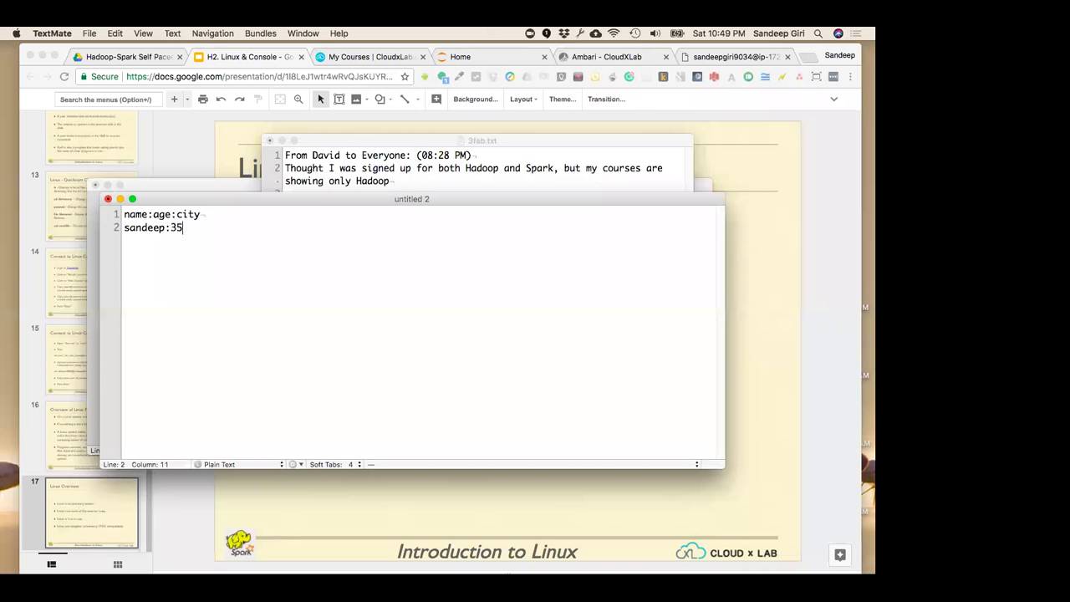
{"action": "type", "text": ":BLR"}
{"action": "key", "text": "Return"}
{"action": "type", "text": "David"}
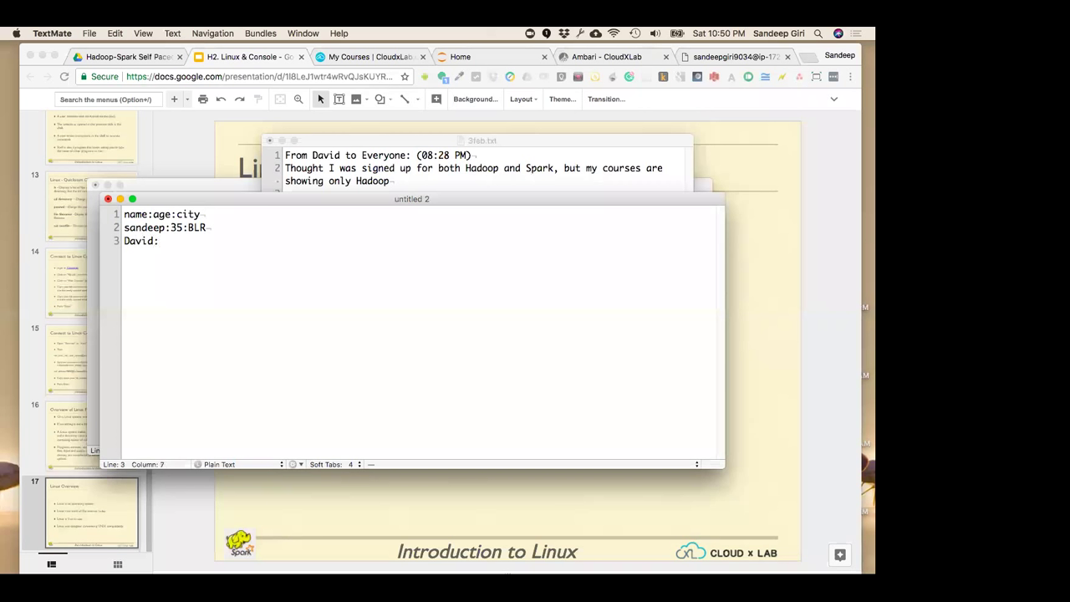
{"action": "type", "text": ":35:PA"}
{"action": "key", "text": "Return"}
Capitalise the first record's name and add a third record with age 30 and city IN
{"action": "key", "text": "Up"}
{"action": "key", "text": "Up"}
{"action": "key", "text": "Up"}
{"action": "key", "text": "Down"}
{"action": "key", "text": "Down"}
{"action": "key", "text": "Down"}
{"action": "key", "text": "shift+Up"}
{"action": "key", "text": "shift+Up"}
{"action": "key", "text": "shift+Up"}
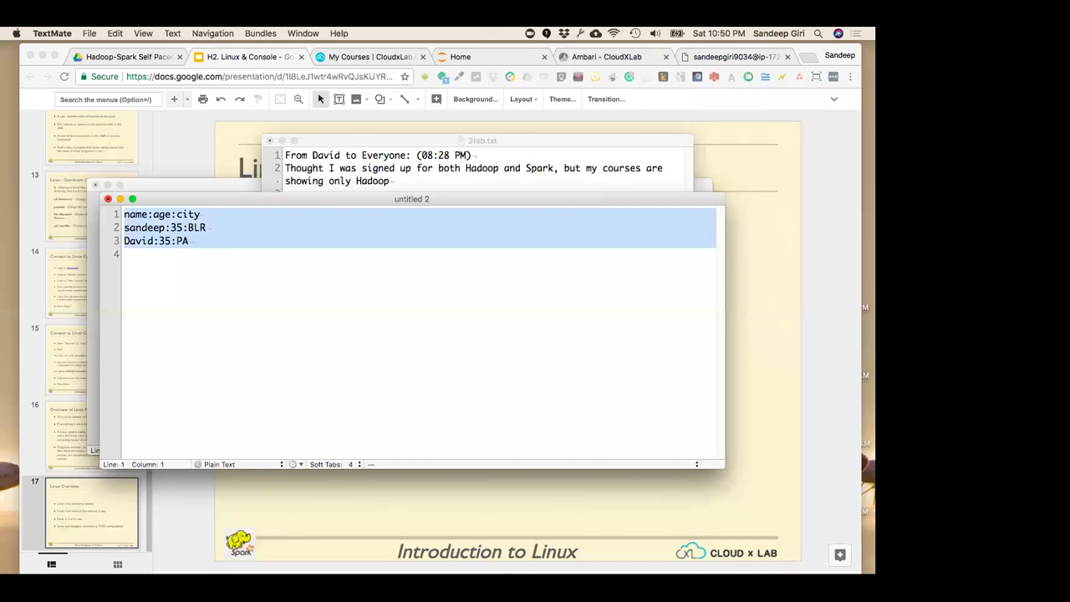
{"action": "key", "text": "Down"}
{"action": "key", "text": "Up"}
{"action": "key", "text": "Up"}
{"action": "key", "text": "Delete"}
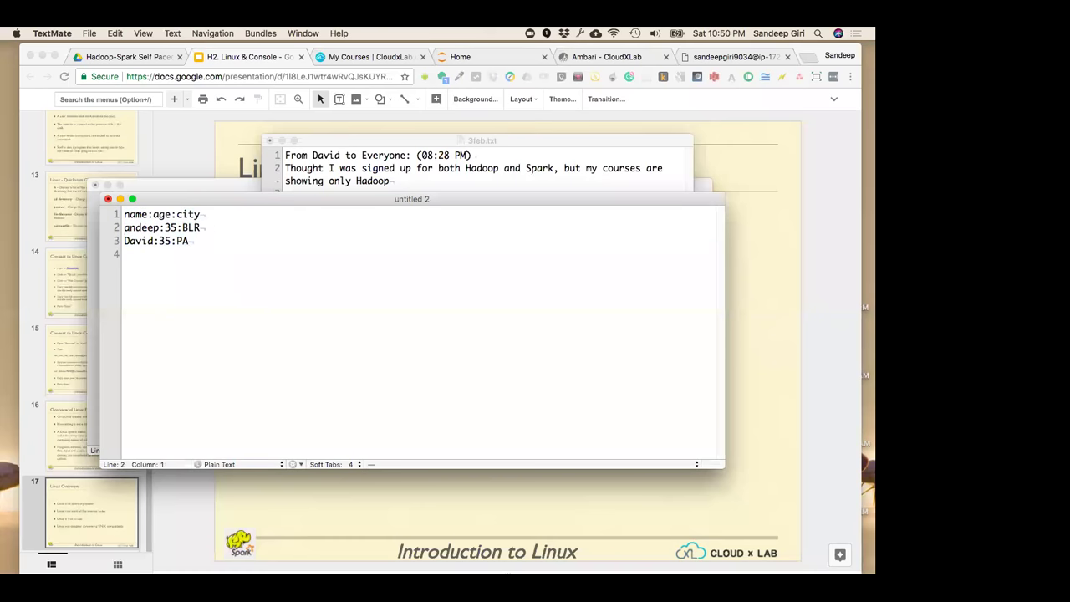
{"action": "type", "text": "S"}
{"action": "key", "text": "Down"}
{"action": "key", "text": "Down"}
{"action": "type", "text": "Sachin:12"}
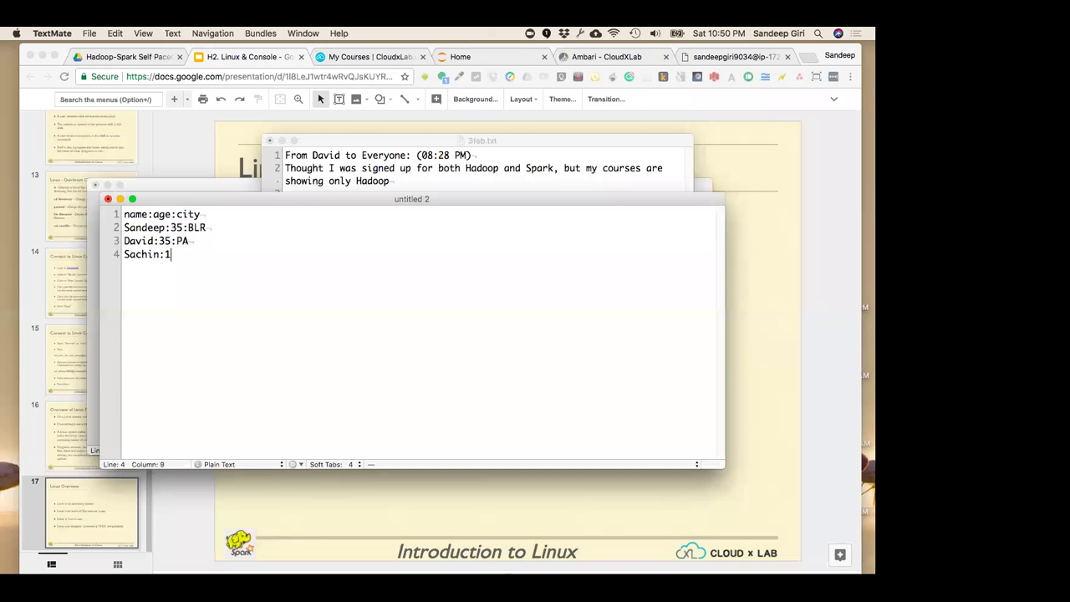
{"action": "key", "text": "BackSpace"}
{"action": "key", "text": "BackSpace"}
{"action": "type", "text": "30"}
{"action": "type", "text": ":IN"}
{"action": "key", "text": "Return"}
{"action": "key", "text": "Up"}
{"action": "key", "text": "Up"}
{"action": "key", "text": "super+a"}
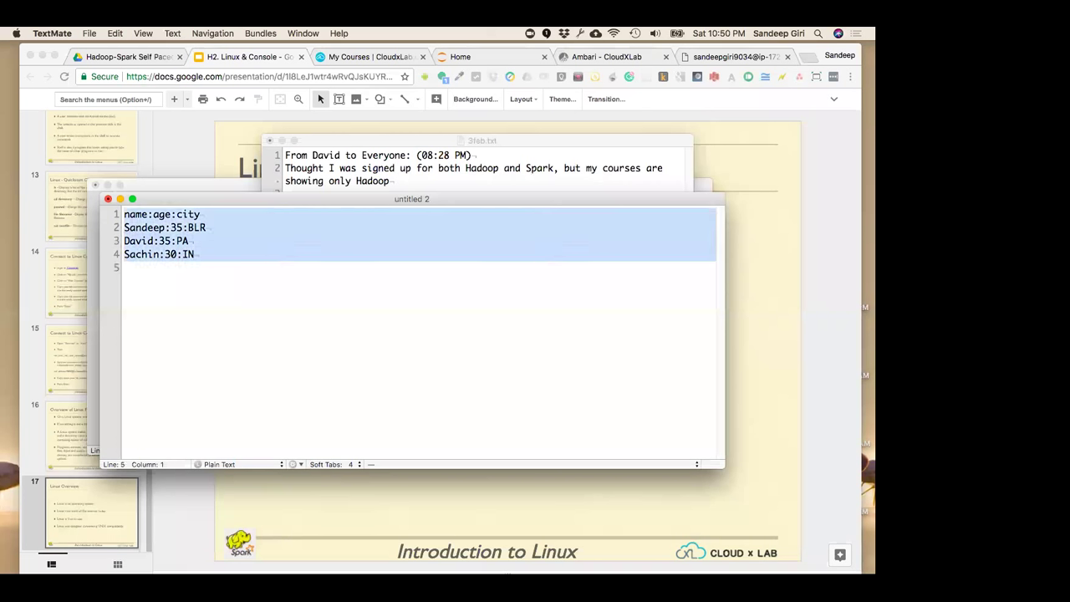
Change the header line to name:age:address
{"action": "left_click", "coordinate": [123, 254]}
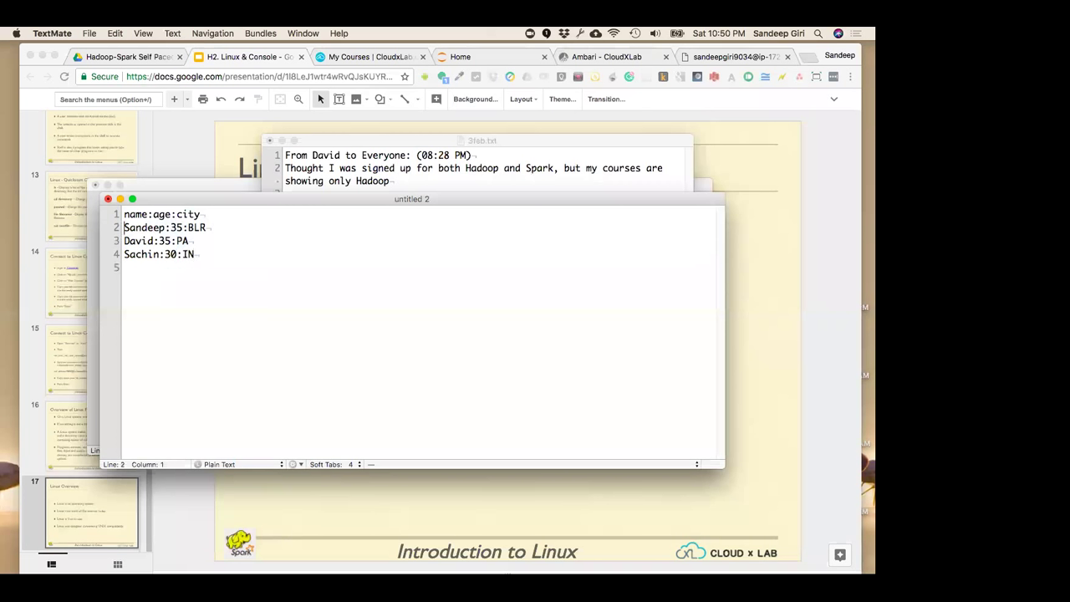
{"action": "key", "text": "super+shift+Right"}
{"action": "key", "text": "shift+Left"}
{"action": "key", "text": "shift+Left"}
{"action": "key", "text": "shift+Left"}
{"action": "key", "text": "Up"}
{"action": "key", "text": "Delete"}
{"action": "key", "text": "Delete"}
{"action": "key", "text": "BackSpace"}
{"action": "key", "text": "BackSpace"}
{"action": "type", "text": "address"}
{"action": "key", "text": "Down"}
{"action": "key", "text": "Up"}
{"action": "key", "text": "super+shift+Left"}
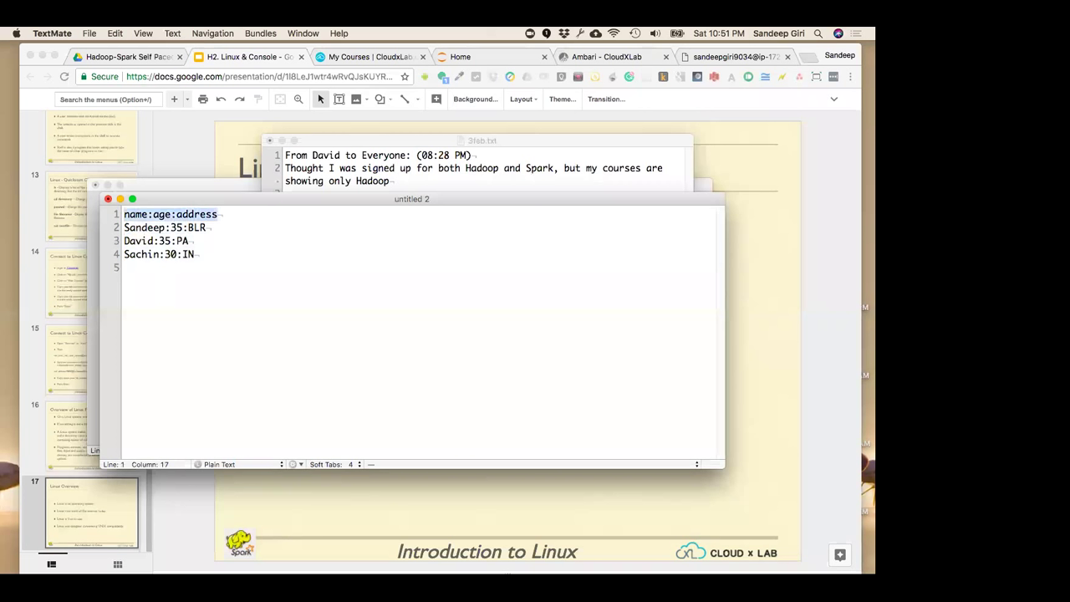
{"action": "left_click", "coordinate": [206, 227]}
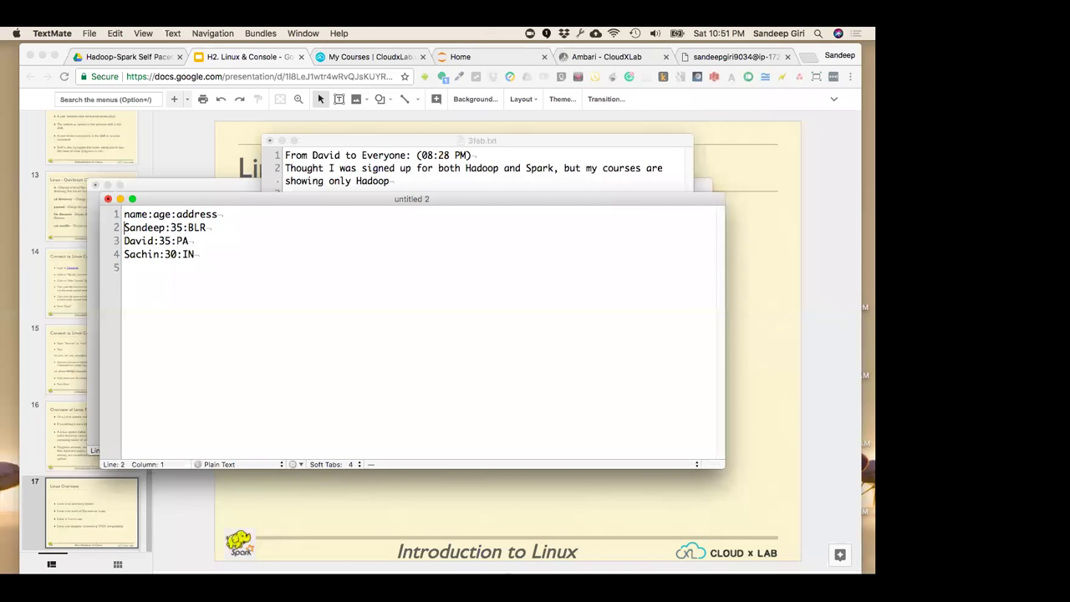
{"action": "key", "text": "super+a"}
Below the records, start a brace-delimited object with an indented name field for the first person
{"action": "left_click", "coordinate": [126, 268]}
{"action": "key", "text": "Return"}
{"action": "type", "text": "{"}
{"action": "key", "text": "Return"}
{"action": "key", "text": "Tab"}
{"action": "type", "text": "name:Sandeep"}
Open a [ array before the object and add a second object with the second person's name
{"action": "left_click", "coordinate": [129, 281]}
{"action": "left_click", "coordinate": [195, 254]}
{"action": "key", "text": "Return"}
{"action": "type", "text": "["}
{"action": "key", "text": "Delete"}
{"action": "key", "text": "Right"}
{"action": "key", "text": "Down"}
{"action": "key", "text": "Down"}
{"action": "key", "text": "Right"}
{"action": "type", "text": ","}
{"action": "key", "text": "Return"}
{"action": "type", "text": "{"}
{"action": "key", "text": "Return"}
{"action": "key", "text": "Tab"}
{"action": "type", "text": "name:"}
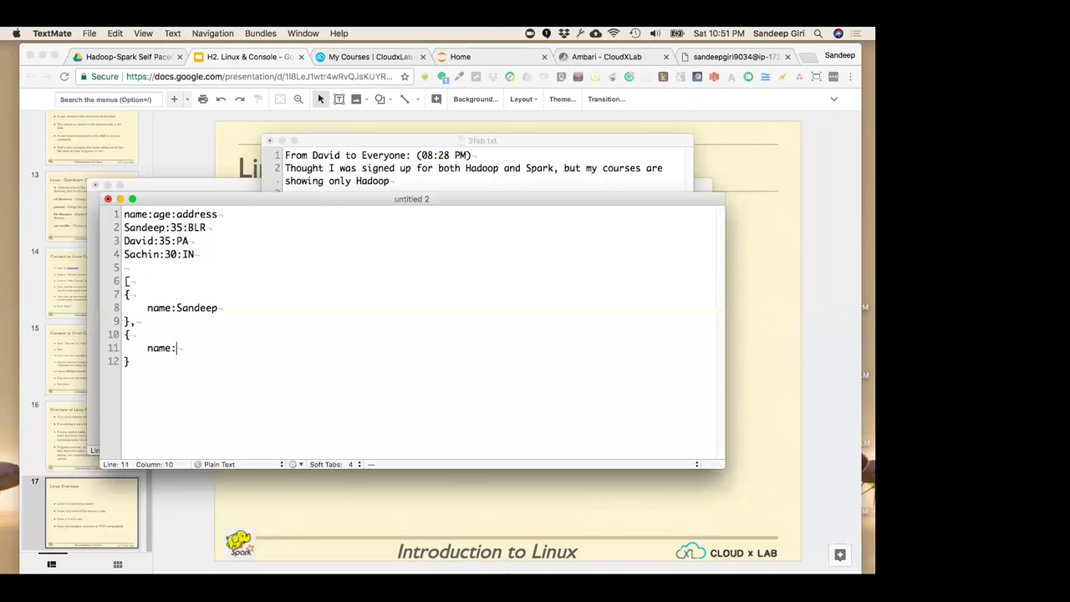
{"action": "type", "text": "David"}
Start a third object and give the first object age:35 and Address:BLR fields
{"action": "key", "text": "Down"}
{"action": "type", "text": ","}
{"action": "key", "text": "Return"}
{"action": "type", "text": "{"}
{"action": "key", "text": "Return"}
{"action": "key", "text": "Tab"}
{"action": "type", "text": ":"}
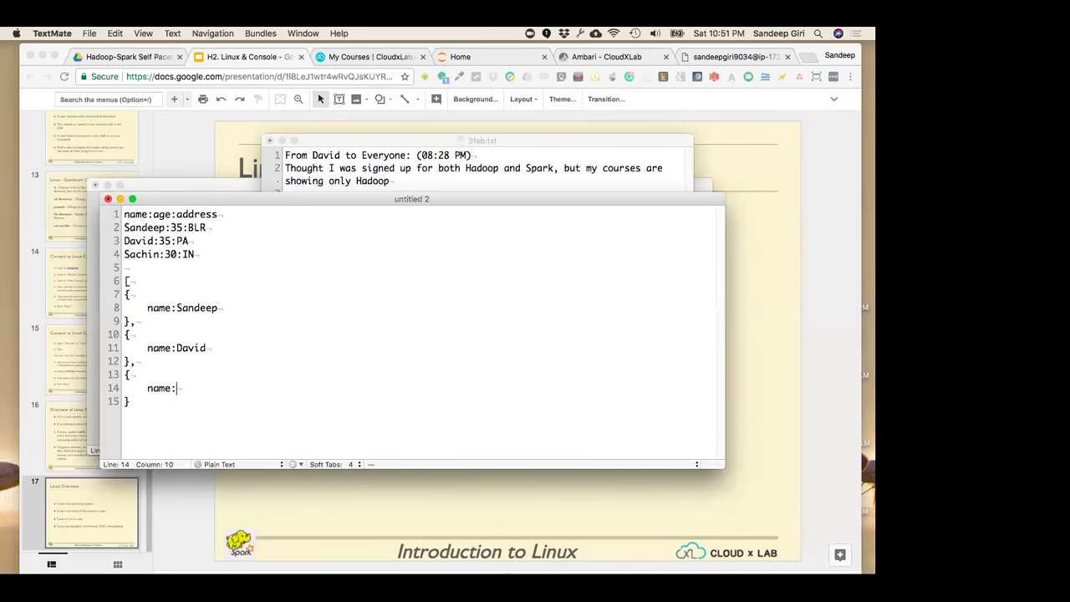
{"action": "type", "text": "Sachine"}
{"action": "key", "text": "Up"}
{"action": "key", "text": "Up"}
{"action": "key", "text": "Up"}
{"action": "key", "text": "Up"}
{"action": "key", "text": "Up"}
{"action": "key", "text": "Up"}
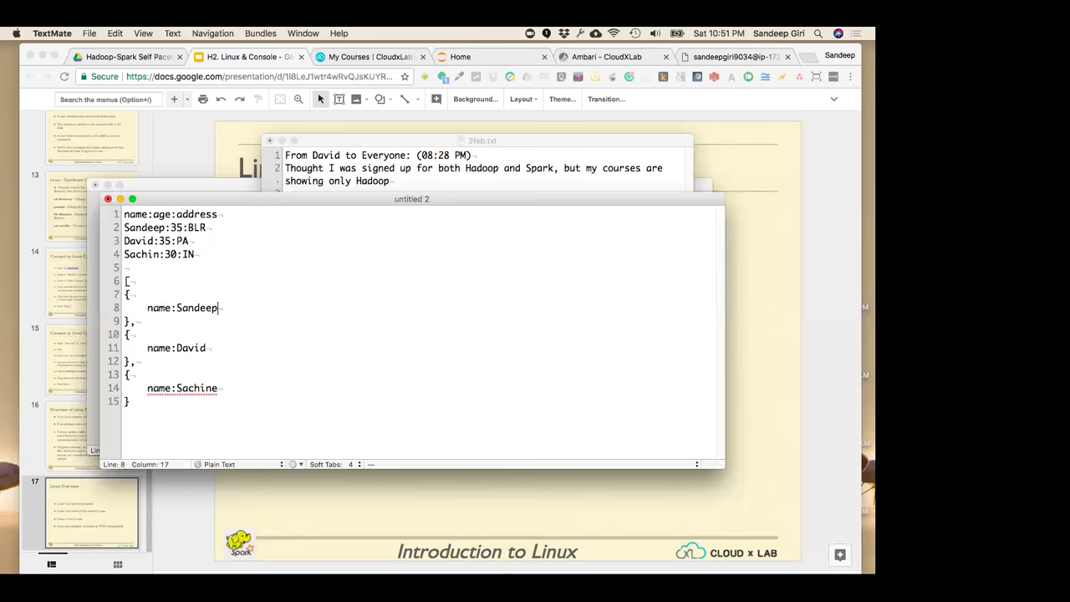
{"action": "type", "text": ","}
{"action": "key", "text": "Return"}
{"action": "type", "text": "a"}
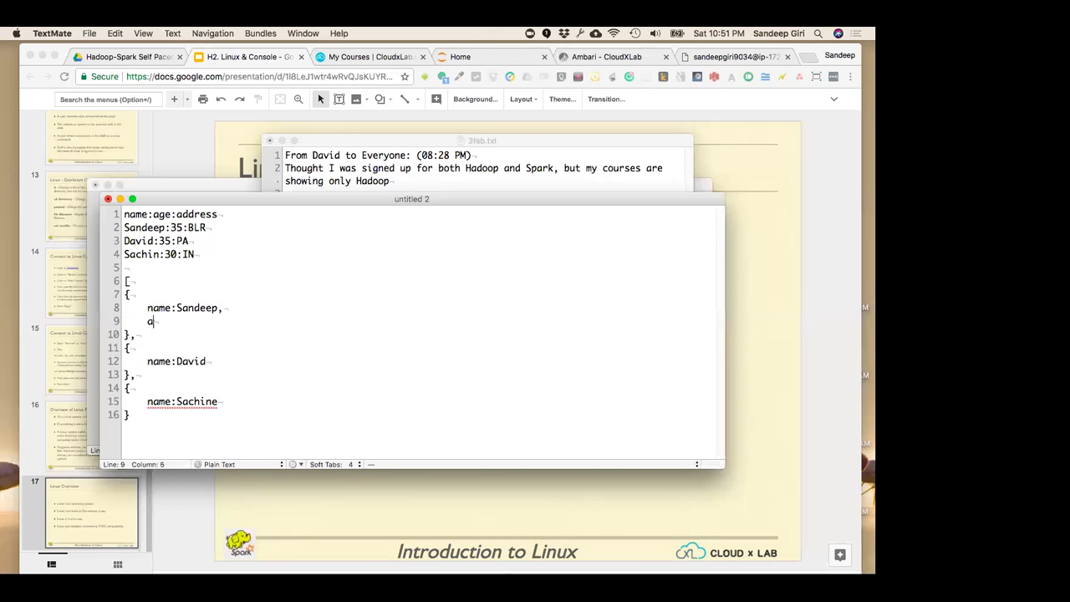
{"action": "type", "text": "ge:35,"}
{"action": "key", "text": "Return"}
{"action": "type", "text": "Address:"}
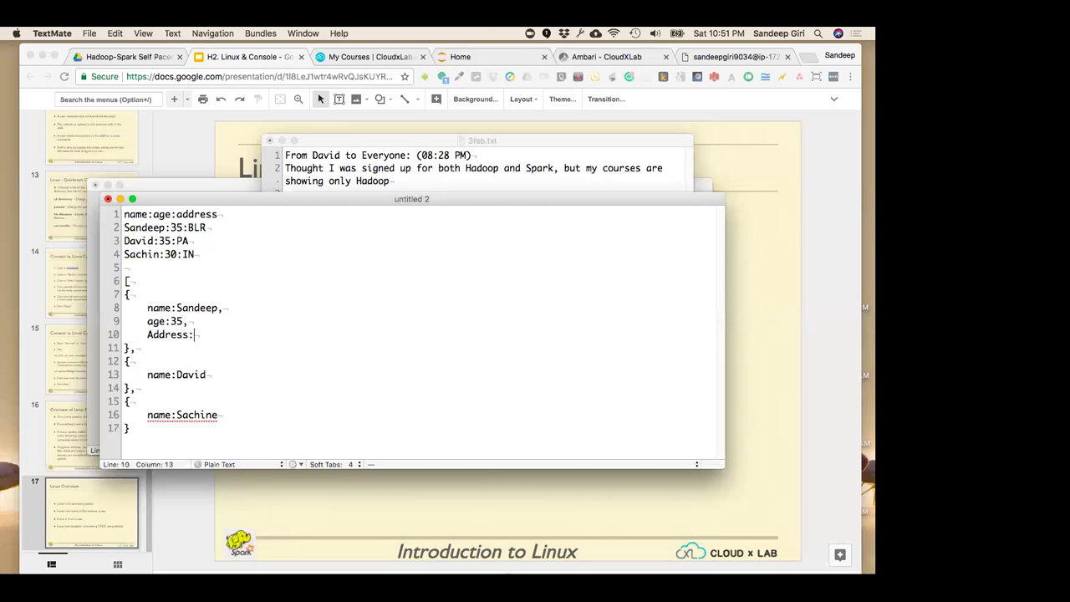
{"action": "type", "text": "BLR"}
Replace the first object's flat address with a nested {city: BLR, state: KA} object
{"action": "left_click", "coordinate": [130, 361]}
{"action": "left_click", "coordinate": [215, 307]}
{"action": "left_click", "coordinate": [124, 281]}
{"action": "key", "text": "Down"}
{"action": "key", "text": "Down"}
{"action": "key", "text": "Down"}
{"action": "key", "text": "super+Right"}
{"action": "key", "text": "BackSpace"}
{"action": "key", "text": "BackSpace"}
{"action": "key", "text": "BackSpace"}
{"action": "key", "text": "Return"}
{"action": "key", "text": "Tab"}
{"action": "type", "text": "{"}
{"action": "key", "text": "Return"}
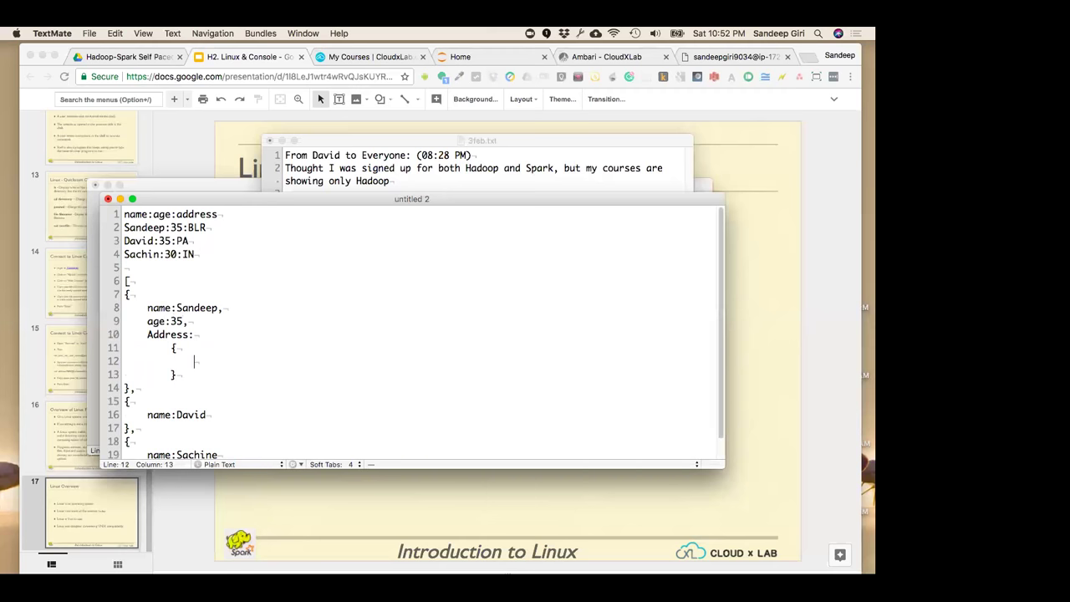
{"action": "type", "text": "city: BLR,"}
{"action": "key", "text": "Return"}
{"action": "type", "text": "state: KA"}
Indent the record objects one level and close the list with a ] bracket
{"action": "left_click", "coordinate": [135, 402]}
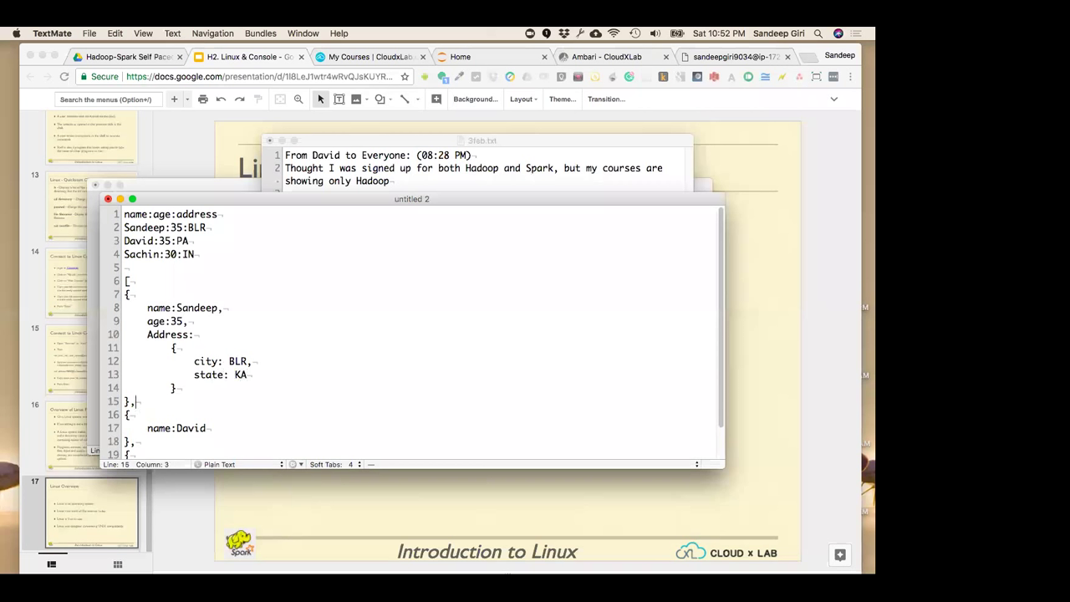
{"action": "left_click", "coordinate": [248, 375]}
{"action": "left_click", "coordinate": [174, 347]}
{"action": "key", "text": "shift+Down"}
{"action": "key", "text": "shift+Down"}
{"action": "key", "text": "shift+Down"}
{"action": "key", "text": "shift+Down"}
{"action": "key", "text": "shift+Down"}
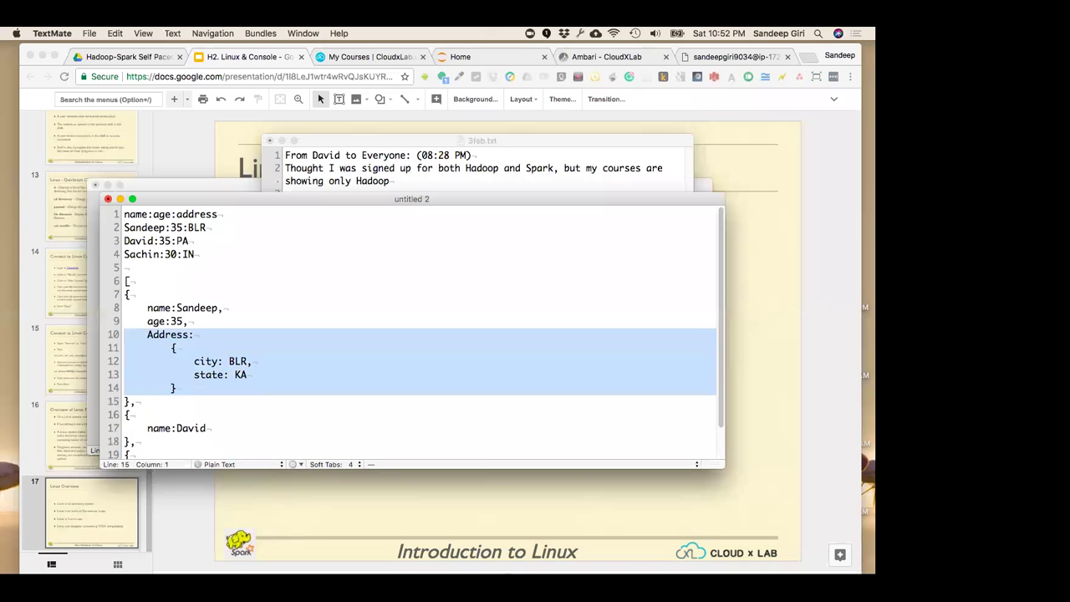
{"action": "key", "text": "Up"}
{"action": "key", "text": "Up"}
{"action": "key", "text": "Up"}
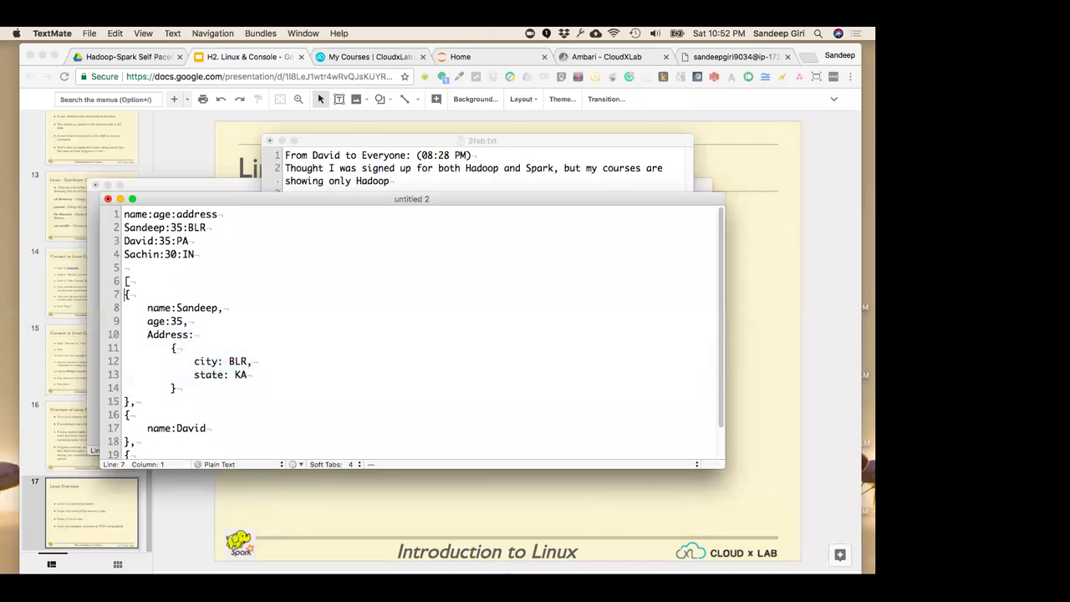
{"action": "key", "text": "shift+super+Down"}
{"action": "key", "text": "super+bracketright"}
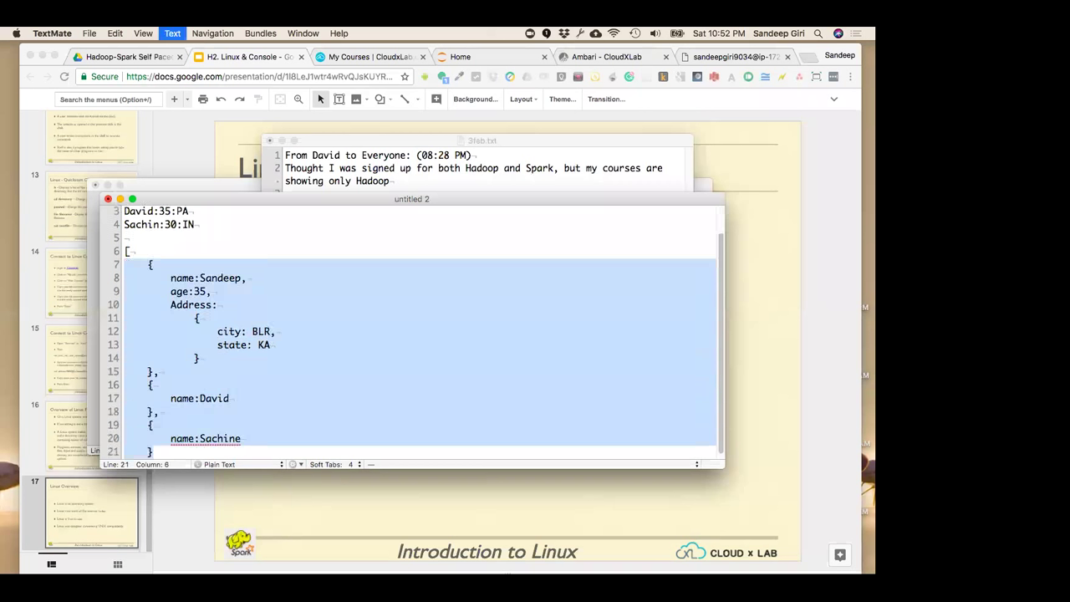
{"action": "key", "text": "Right"}
{"action": "key", "text": "Return"}
{"action": "type", "text": "}"}
{"action": "key", "text": "Up"}
{"action": "key", "text": "Up"}
{"action": "key", "text": "Up"}
{"action": "key", "text": "Up"}
{"action": "key", "text": "Up"}
{"action": "key", "text": "Down"}
{"action": "key", "text": "Down"}
{"action": "key", "text": "Down"}
{"action": "key", "text": "Down"}
{"action": "key", "text": "Down"}
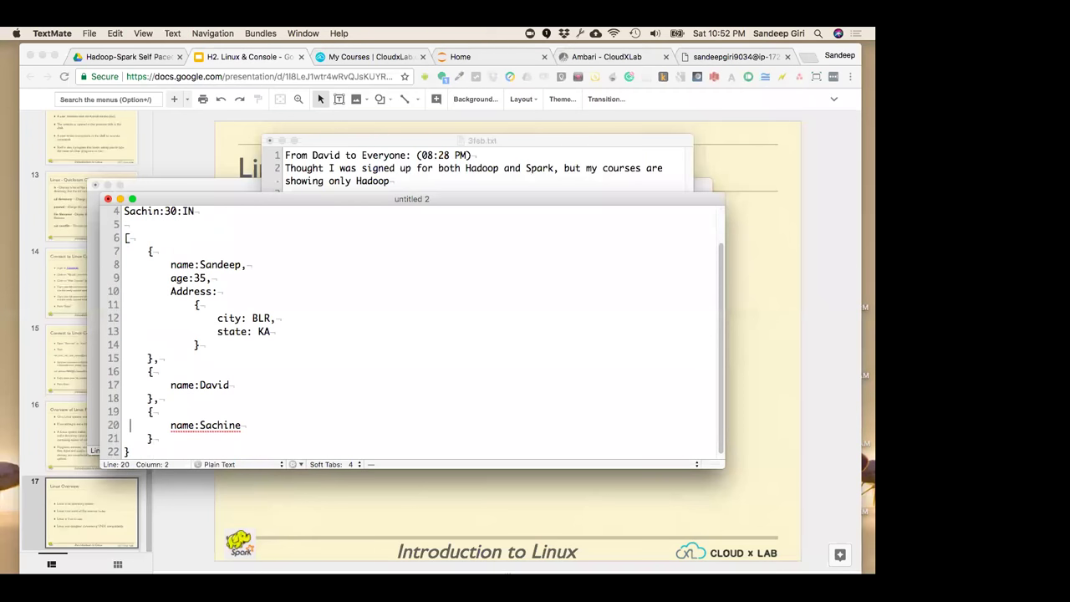
{"action": "key", "text": "BackSpace"}
{"action": "type", "text": "]"}
Delete the nested records and type the plain array 1,2,3] in their place
{"action": "key", "text": "shift+Up"}
{"action": "key", "text": "shift+Up"}
{"action": "key", "text": "shift+Up"}
{"action": "key", "text": "shift+Up"}
{"action": "key", "text": "shift+Up"}
{"action": "key", "text": "shift+Up"}
{"action": "key", "text": "shift+Up"}
{"action": "key", "text": "shift+Up"}
{"action": "key", "text": "shift+Up"}
{"action": "key", "text": "shift+Up"}
{"action": "key", "text": "shift+Up"}
{"action": "key", "text": "shift+Up"}
{"action": "key", "text": "shift+Up"}
{"action": "key", "text": "shift+Up"}
{"action": "key", "text": "shift+Up"}
{"action": "key", "text": "shift+Up"}
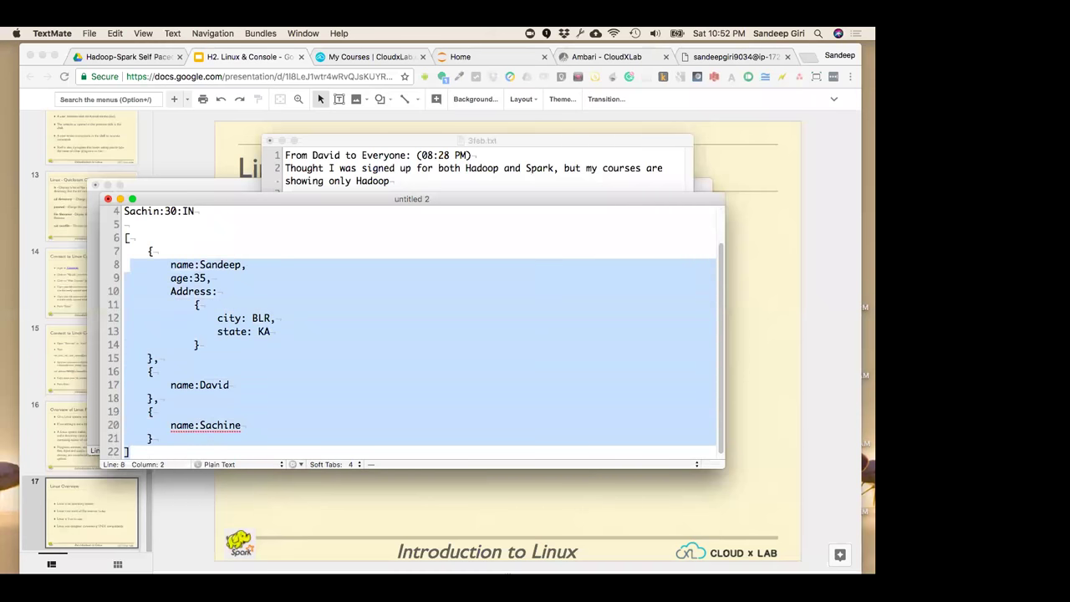
{"action": "key", "text": "BackSpace"}
{"action": "type", "text": "1,2,3,"}
{"action": "key", "text": "BackSpace"}
{"action": "type", "text": "]"}
{"action": "key", "text": "Return"}
Write a JSON object with a person's name field and "age": 45 on indented lines
{"action": "type", "text": "{"}
{"action": "key", "text": "Return"}
{"action": "key", "text": "Tab"}
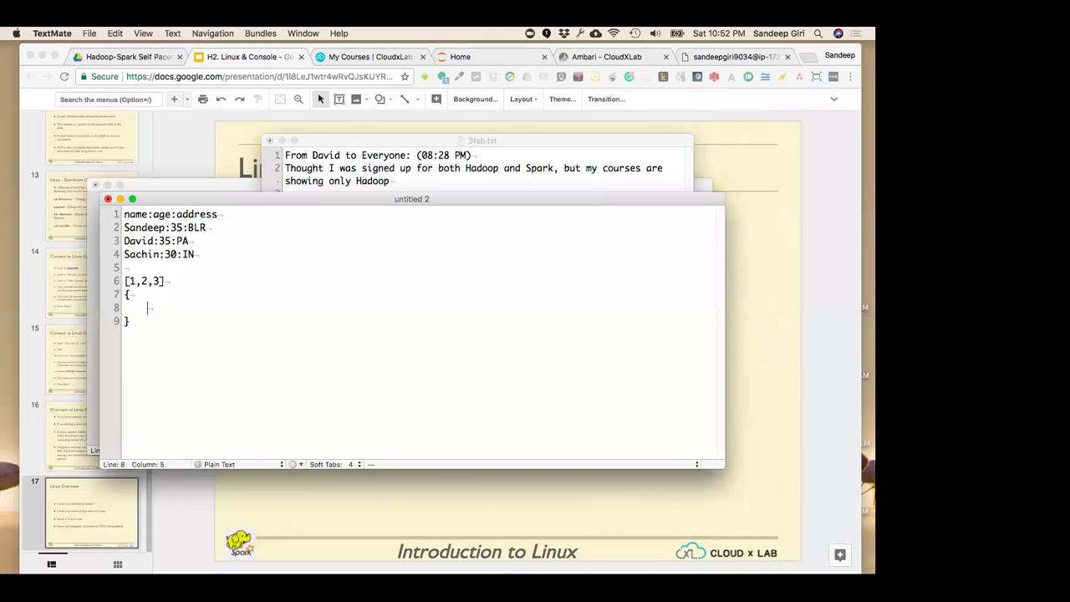
{"action": "type", "text": "\"name\": \"Sandeep\","}
{"action": "key", "text": "Return"}
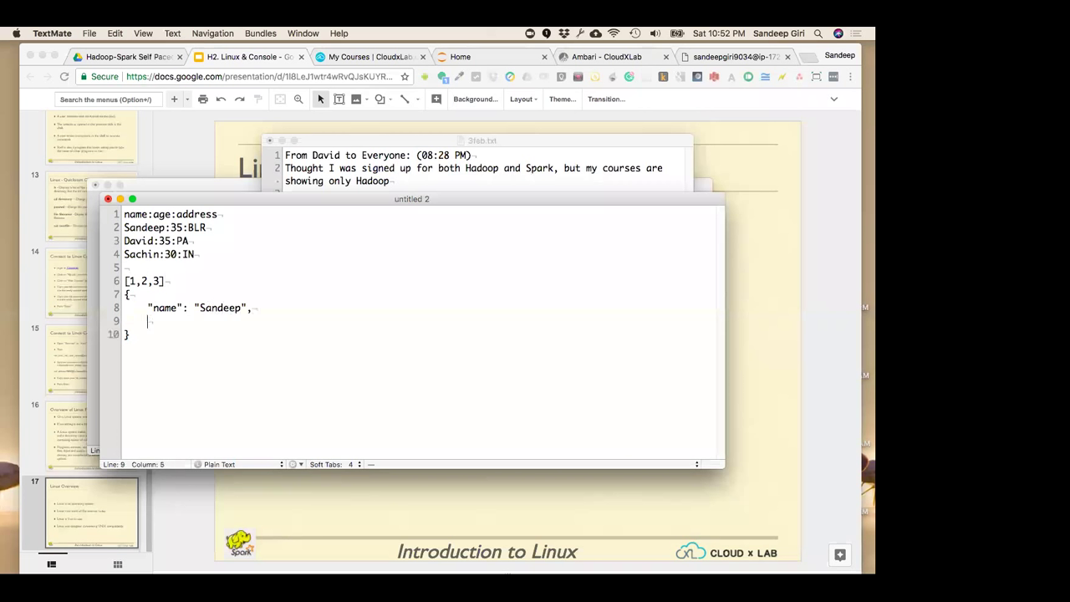
{"action": "type", "text": "\"age\": 45"}
Select the name value and the age value 45 in the object to point them out
{"action": "left_click", "coordinate": [194, 308]}
{"action": "key", "text": "super+Right"}
{"action": "key", "text": "Down"}
{"action": "key", "text": "shift+alt+Left"}
{"action": "key", "text": "Down"}
{"action": "left_click", "coordinate": [194, 307]}
{"action": "left_click_drag", "start_coordinate": [194, 307], "coordinate": [251, 307]}
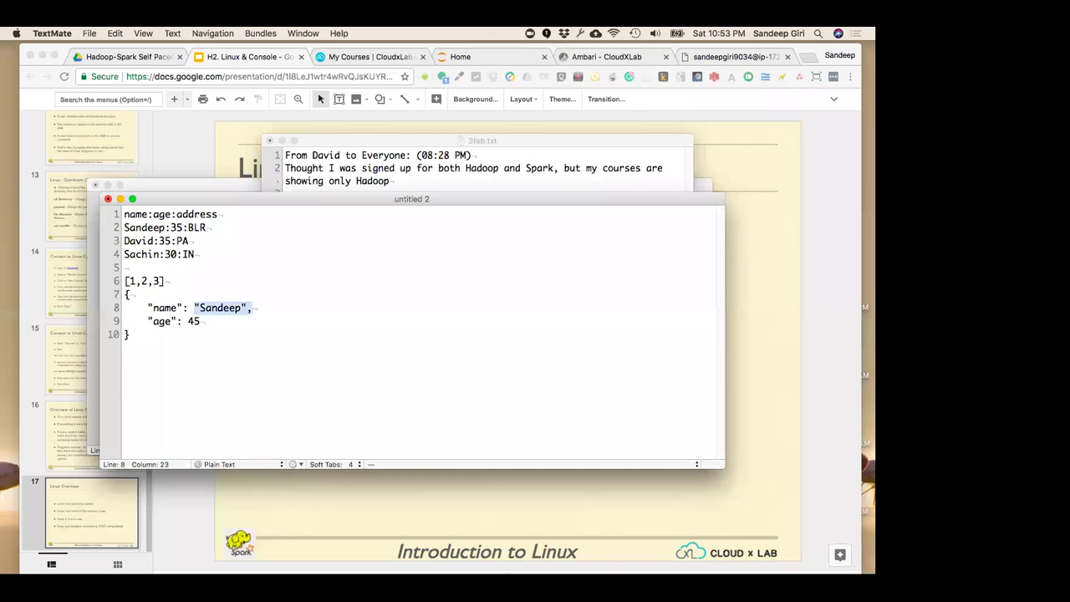
{"action": "key", "text": "Down"}
{"action": "key", "text": "shift+Left"}
{"action": "key", "text": "shift+Left"}
Replace the 3 in the array with an empty object, giving [1,2,{}]
{"action": "key", "text": "Up"}
{"action": "key", "text": "Up"}
{"action": "key", "text": "Up"}
{"action": "key", "text": "Left"}
{"action": "key", "text": "shift+Left"}
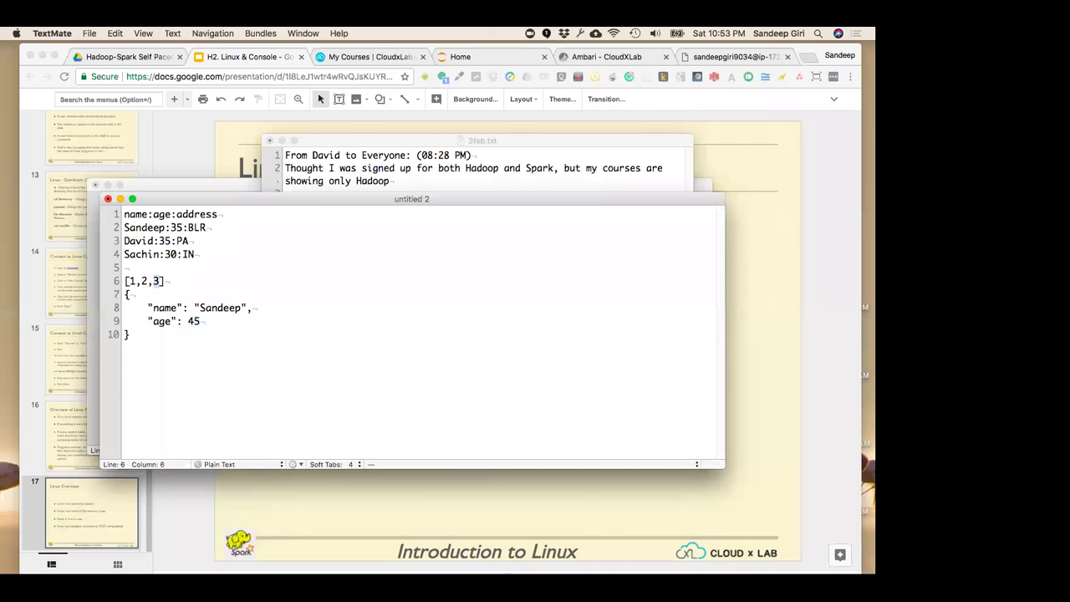
{"action": "type", "text": "{3"}
{"action": "key", "text": "Right"}
{"action": "key", "text": "BackSpace"}
{"action": "left_click", "coordinate": [171, 281]}
Back in the slideshow, reveal the no append, atomic access, znode children and hierarchical namespace bullets
{"action": "key", "text": "super+shift+Down"}
{"action": "key", "text": "super+Tab"}
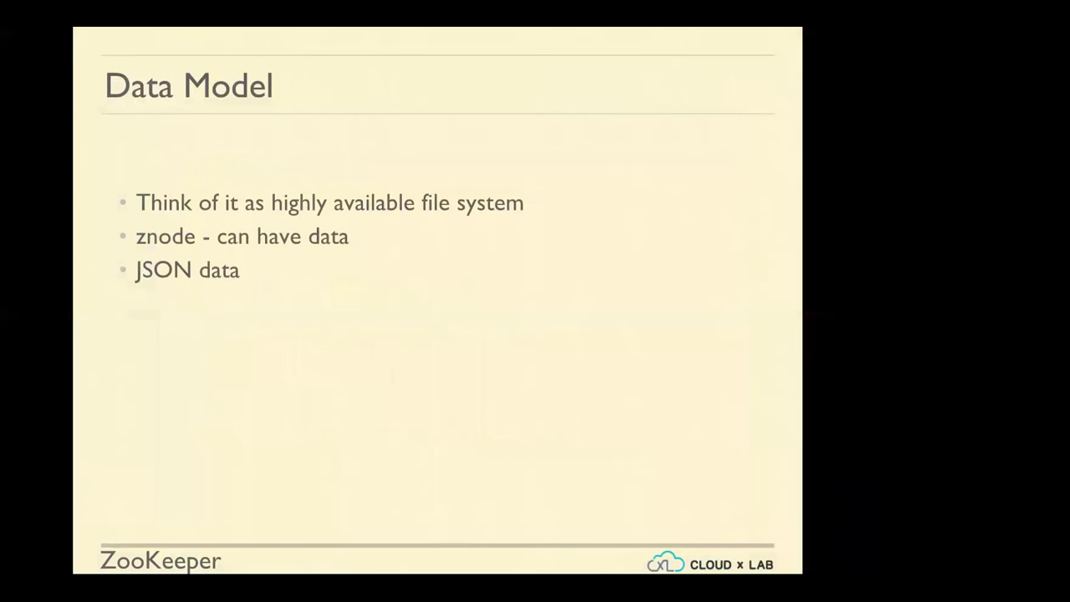
{"action": "key", "text": "Right"}
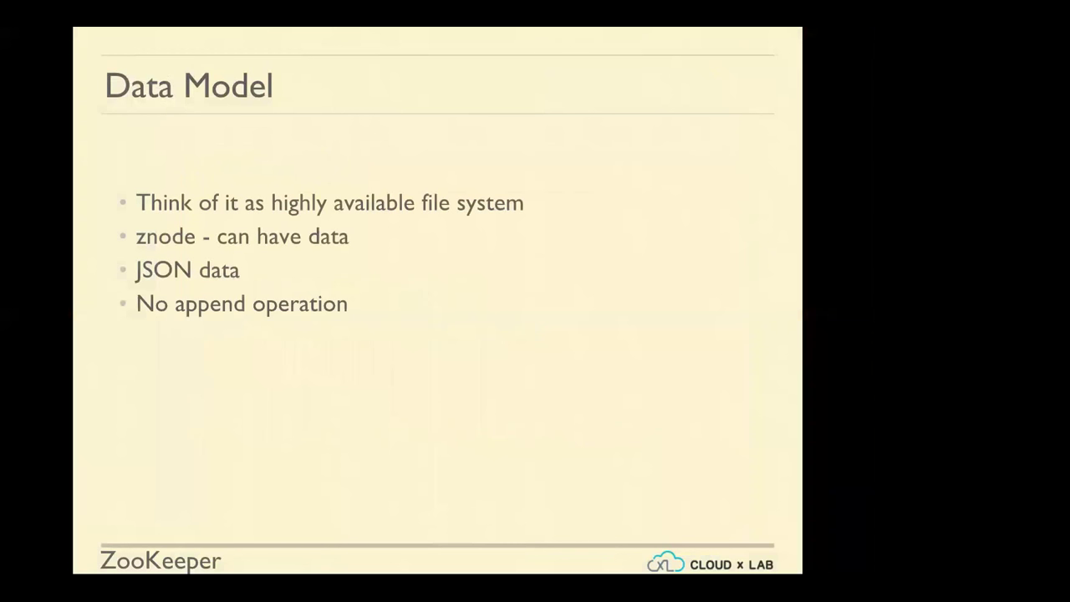
{"action": "key", "text": "Left"}
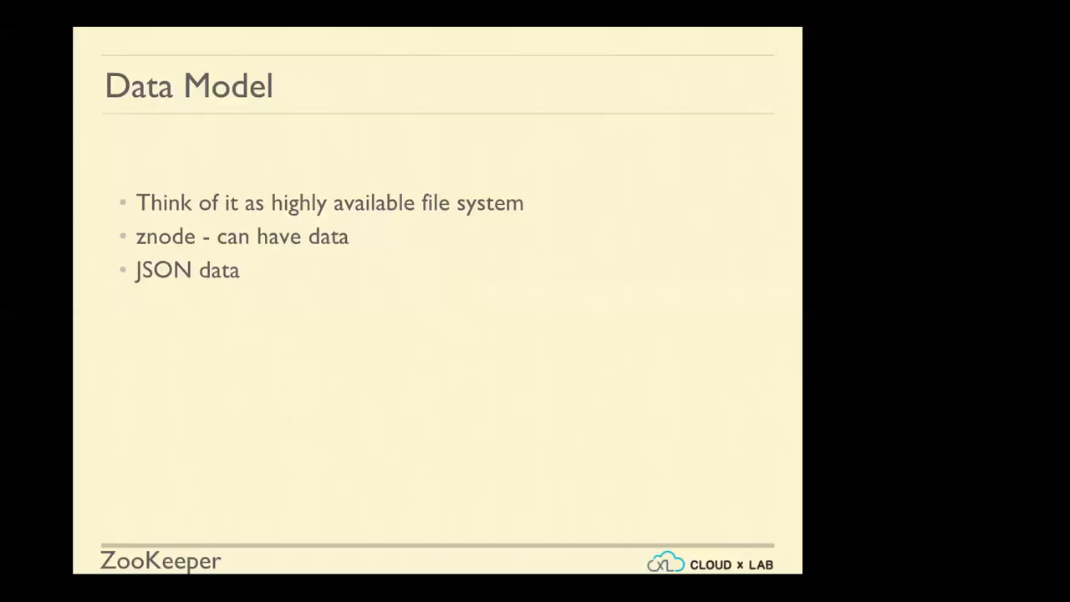
{"action": "key", "text": "Right"}
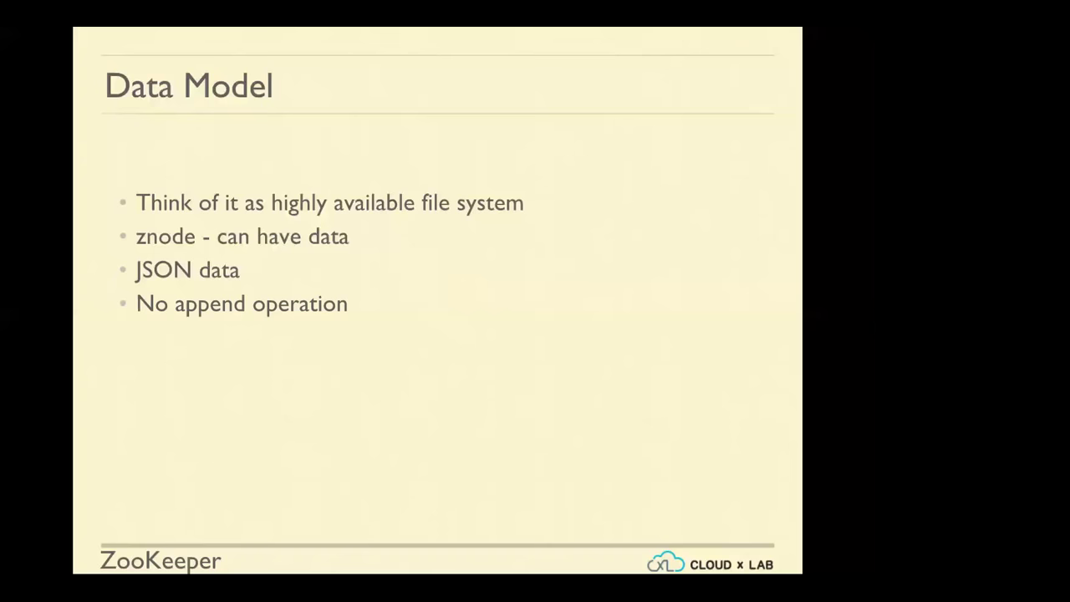
{"action": "key", "text": "Right"}
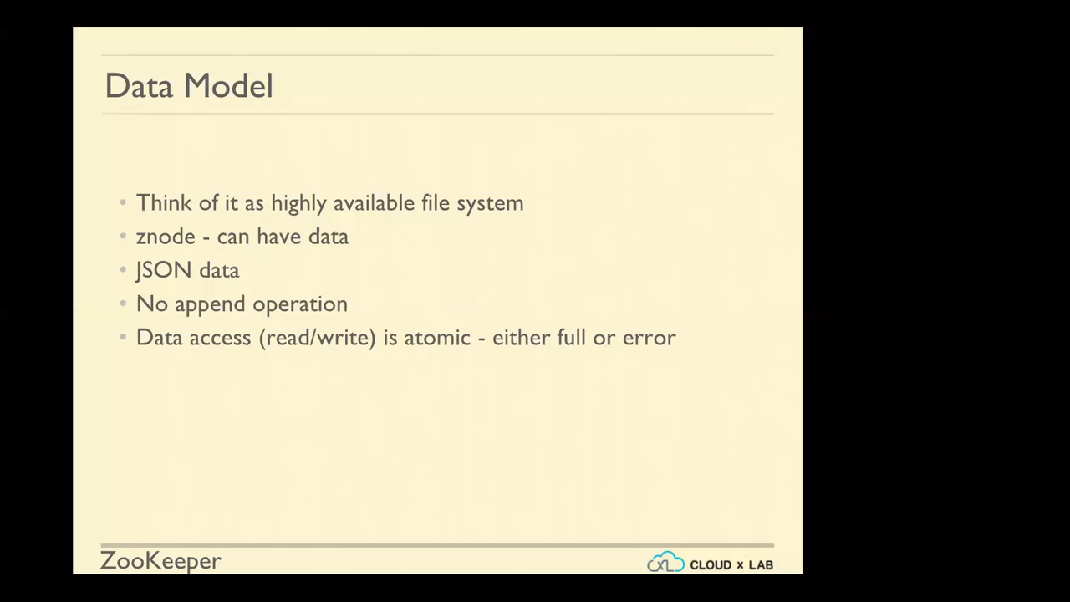
{"action": "key", "text": "Right"}
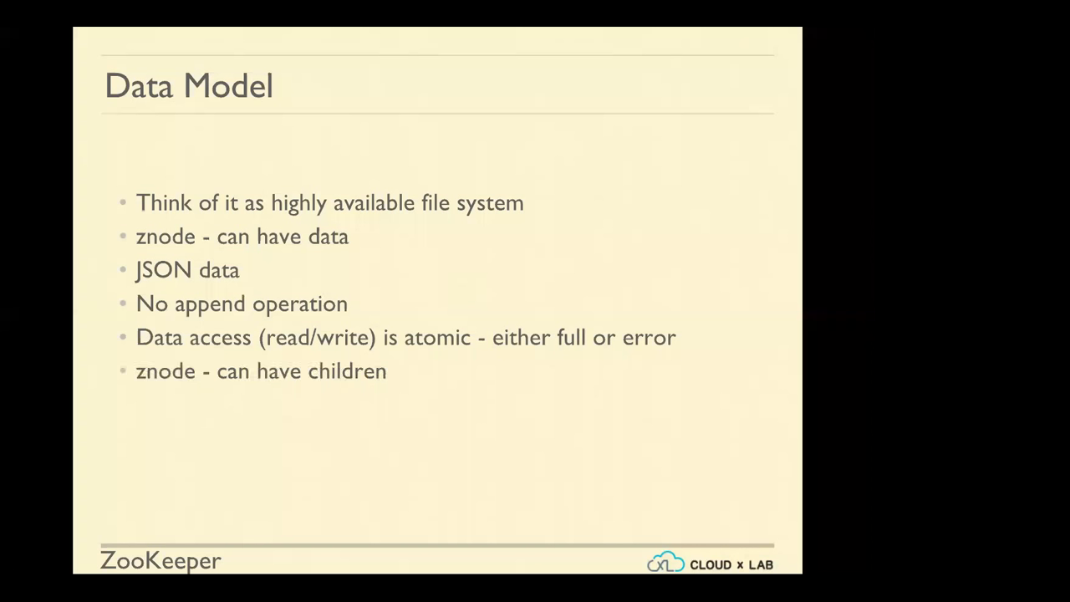
{"action": "key", "text": "Right"}
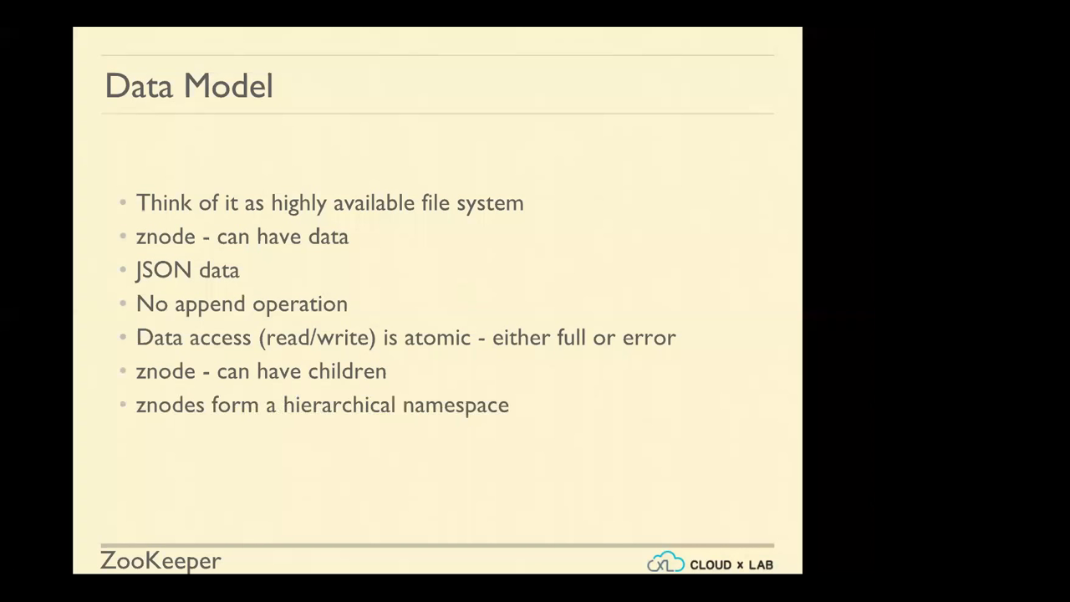
On Data Model - Contd., add /zoo under the root, then its duck, goat and cow children
{"action": "key", "text": "Right"}
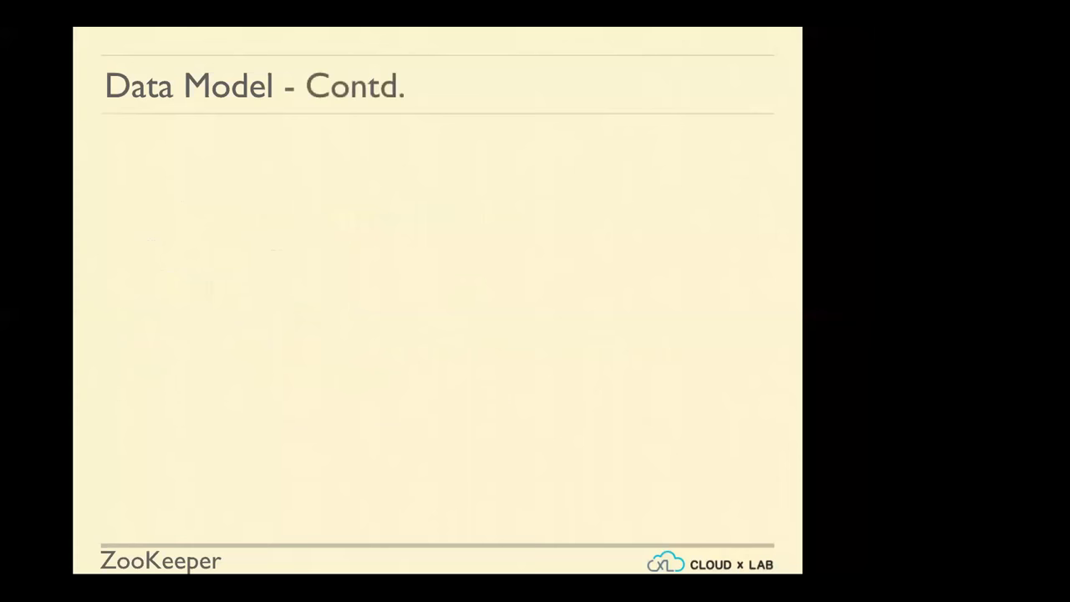
{"action": "key", "text": "Right"}
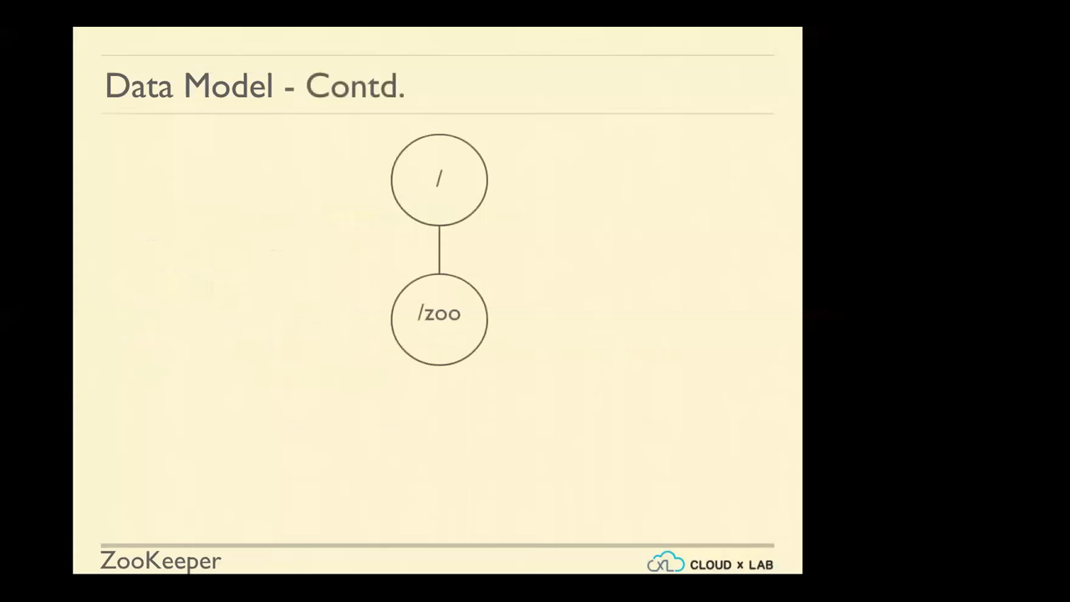
{"action": "key", "text": "Left"}
{"action": "key", "text": "Left"}
{"action": "key", "text": "Right"}
{"action": "key", "text": "Right"}
{"action": "left_click", "coordinate": [491, 304]}
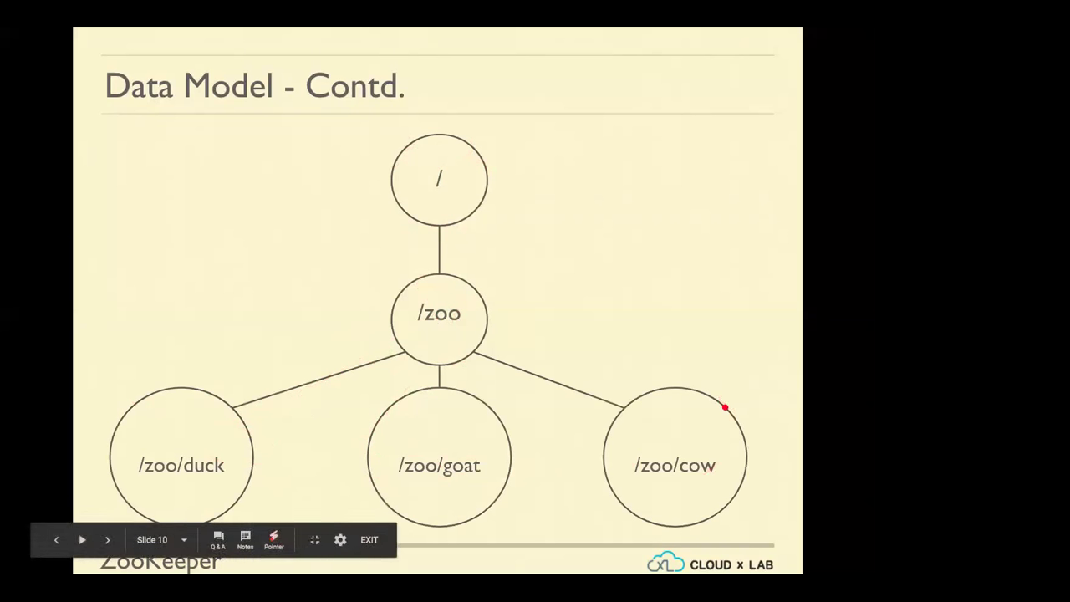
Advance to the Data Model - Znode - Types slide and reveal the Ephemeral bullet
{"action": "key", "text": "Right"}
{"action": "key", "text": "Left"}
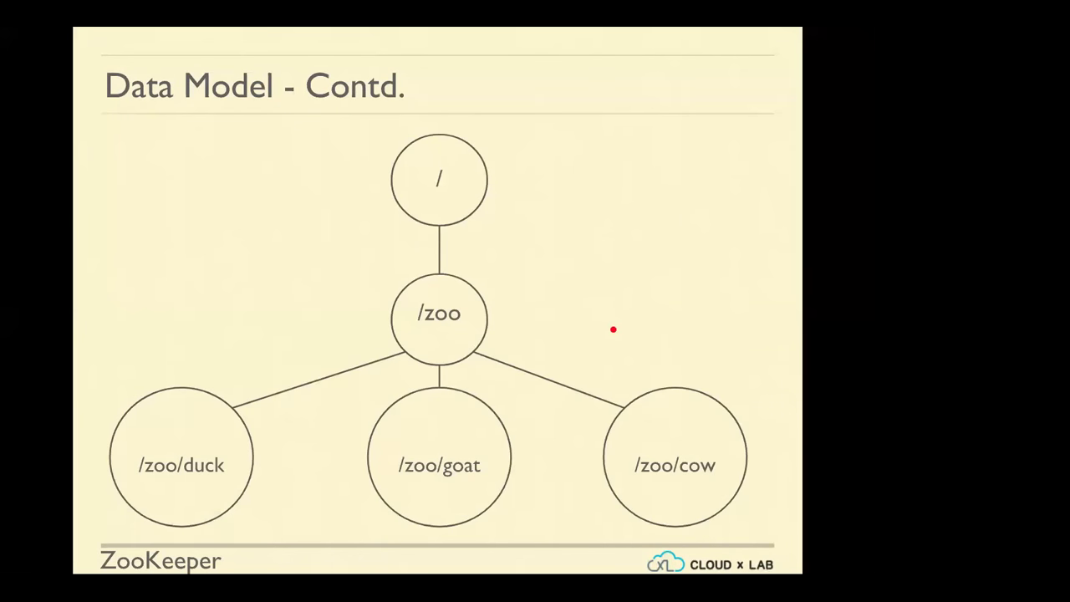
{"action": "key", "text": "Right"}
{"action": "key", "text": "Right"}
Step back to the znode tree, then return to Znode - Types with Persistent and Ephemeral bullets shown
{"action": "key", "text": "Left"}
{"action": "key", "text": "Left"}
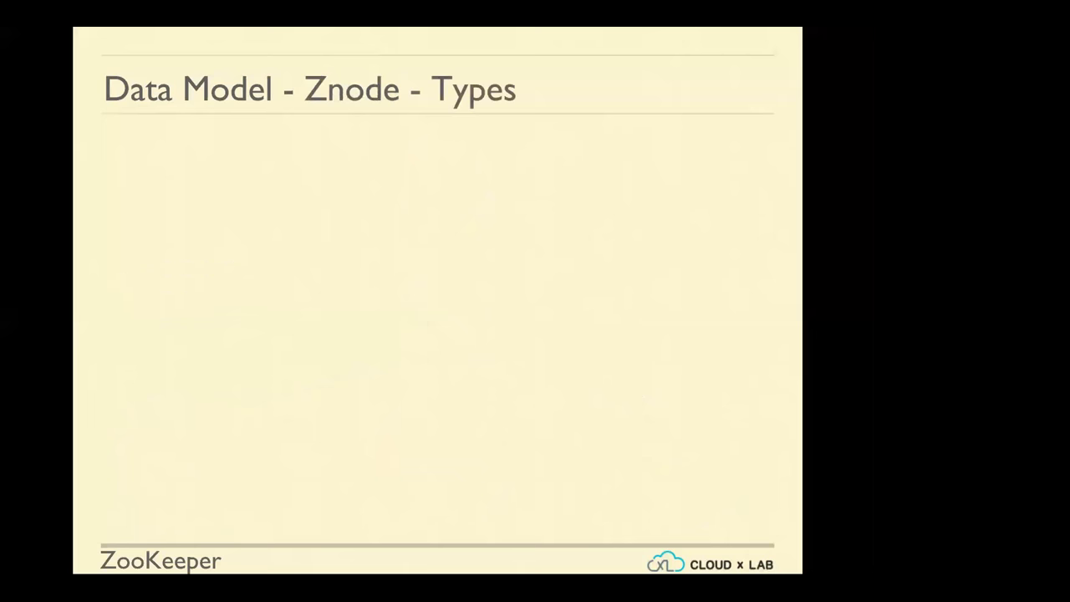
{"action": "key", "text": "Left"}
{"action": "key", "text": "Right"}
{"action": "key", "text": "Left"}
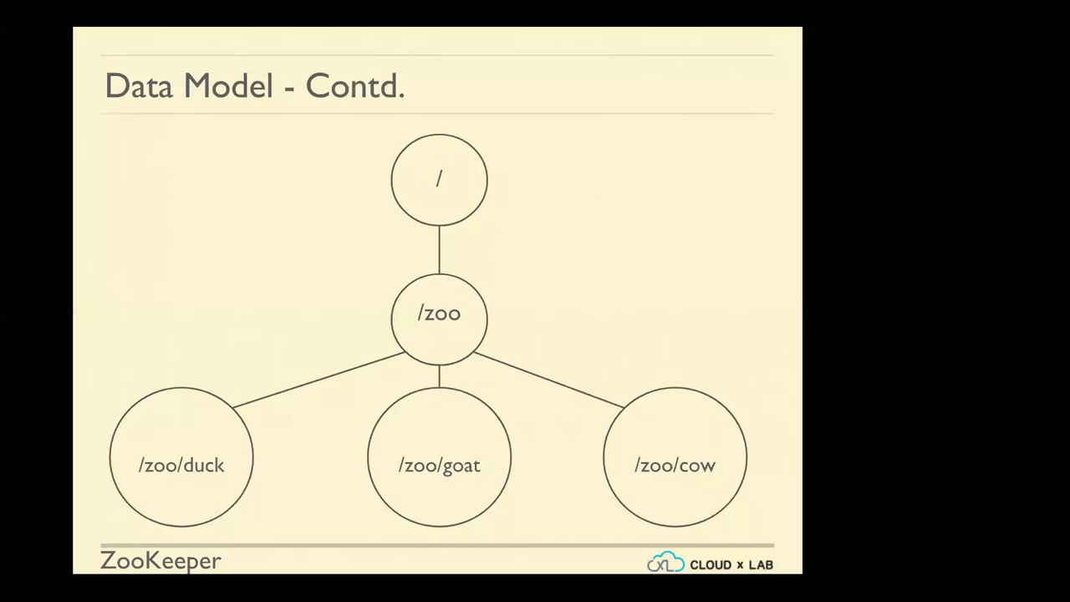
{"action": "key", "text": "Right"}
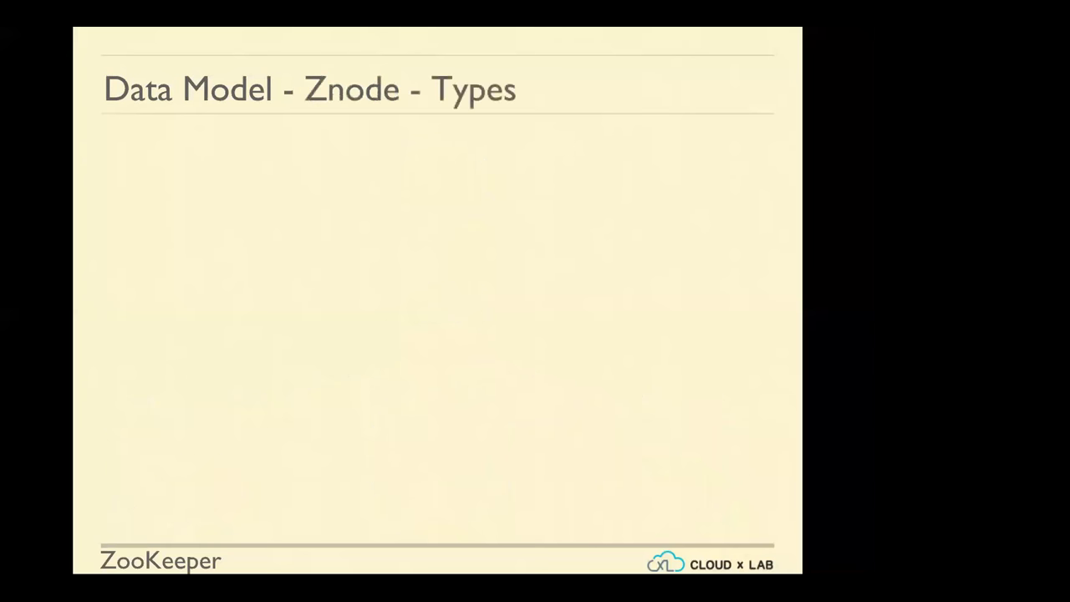
{"action": "key", "text": "Right"}
{"action": "key", "text": "Right"}
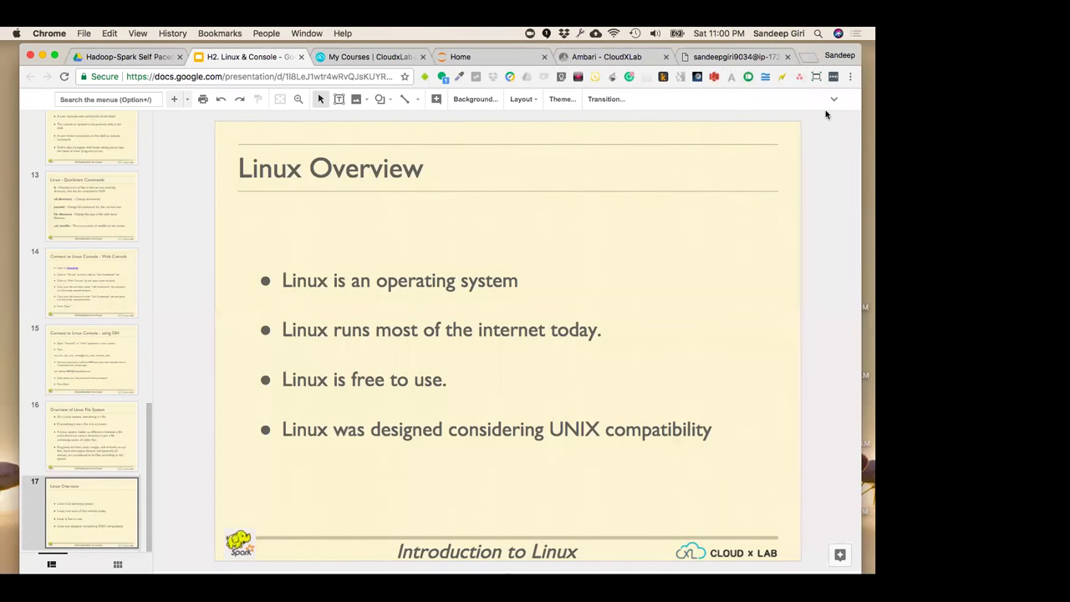
Start zookeeper-client in the CloudxLab shell and scroll through its startup output
{"action": "left_click", "coordinate": [724, 60]}
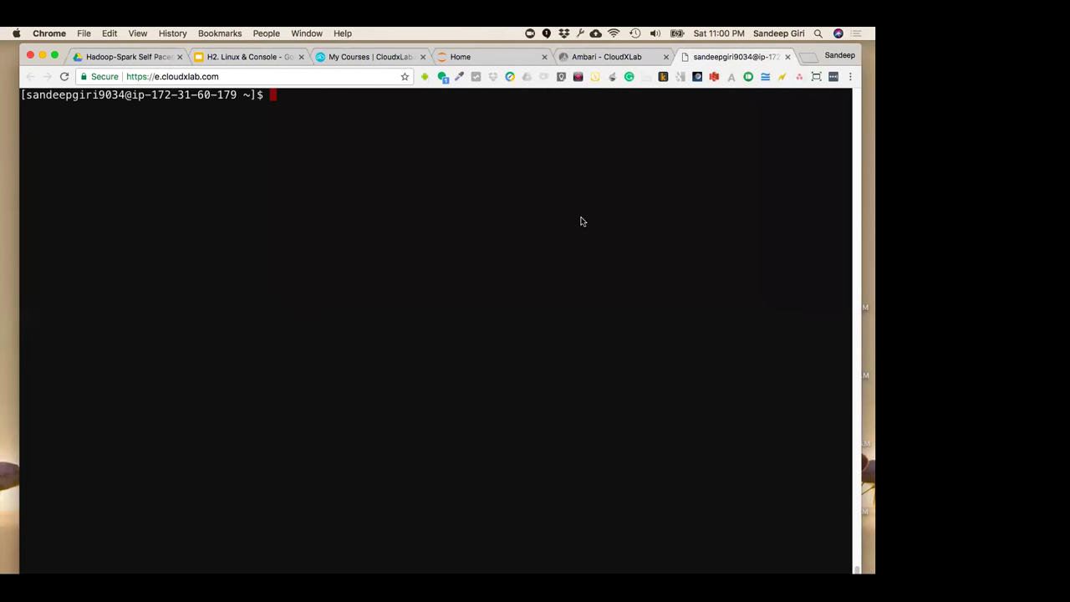
{"action": "type", "text": "zoo"}
{"action": "key", "text": "Tab"}
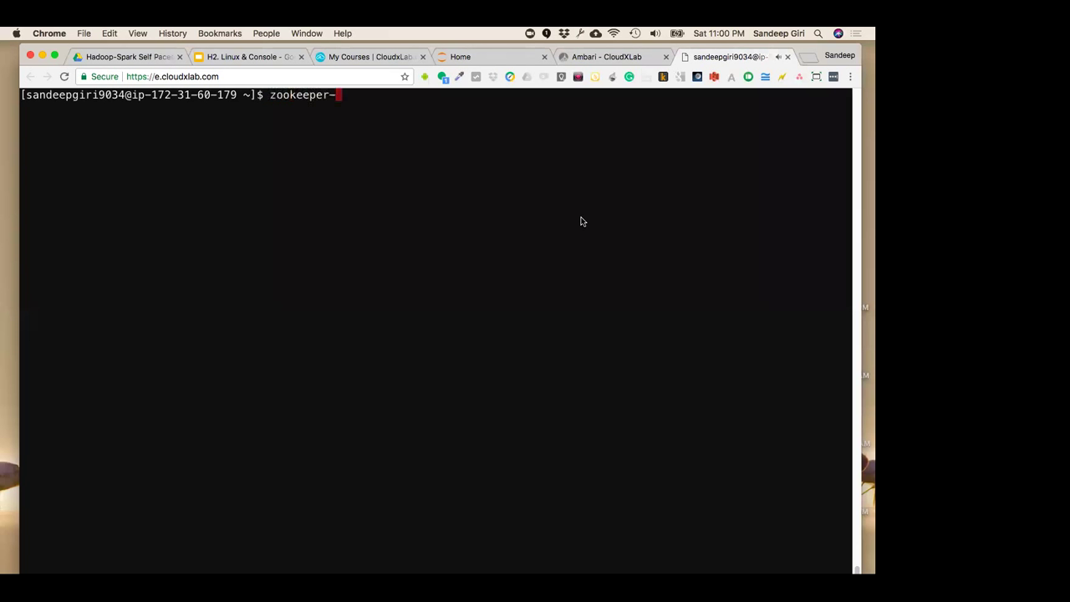
{"action": "type", "text": "c"}
{"action": "key", "text": "Tab"}
{"action": "key", "text": "Return"}
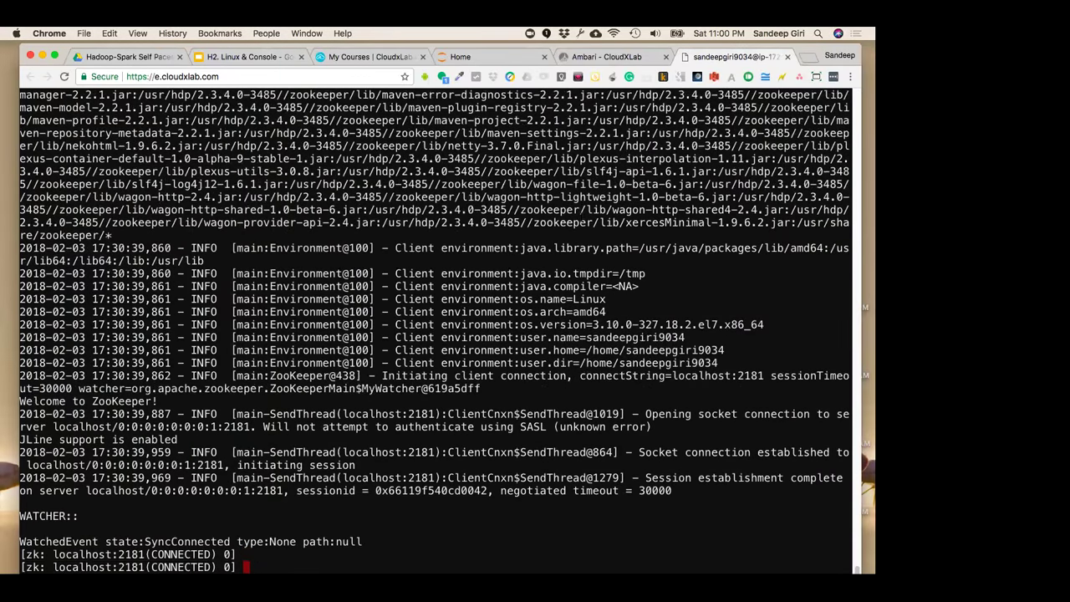
{"action": "scroll", "coordinate": [434, 326], "scroll_direction": "up", "scroll_amount": 4}
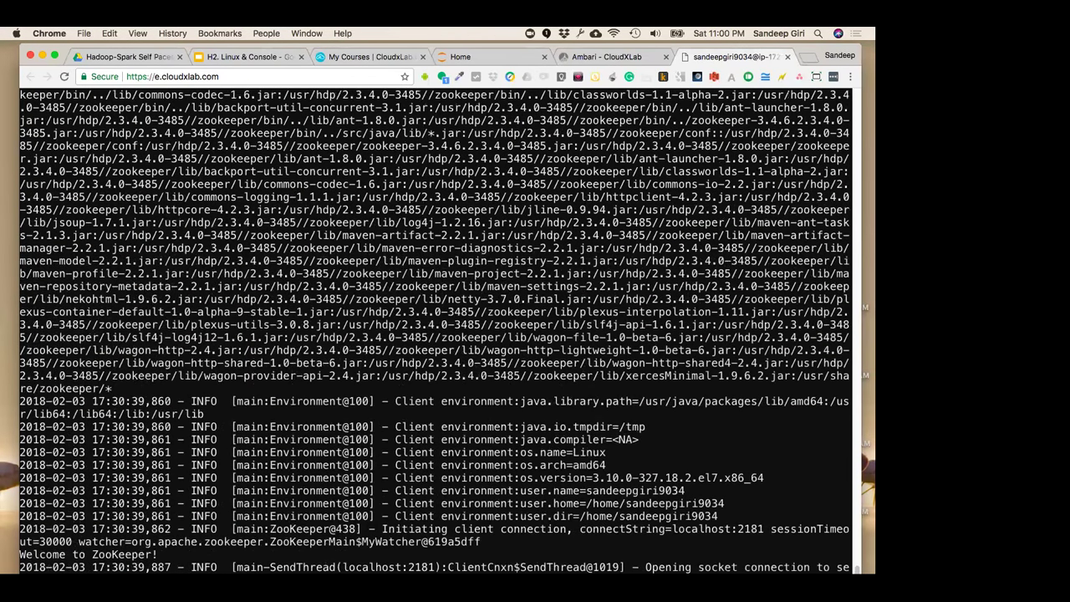
{"action": "scroll", "coordinate": [573, 223], "scroll_direction": "up", "scroll_amount": 20}
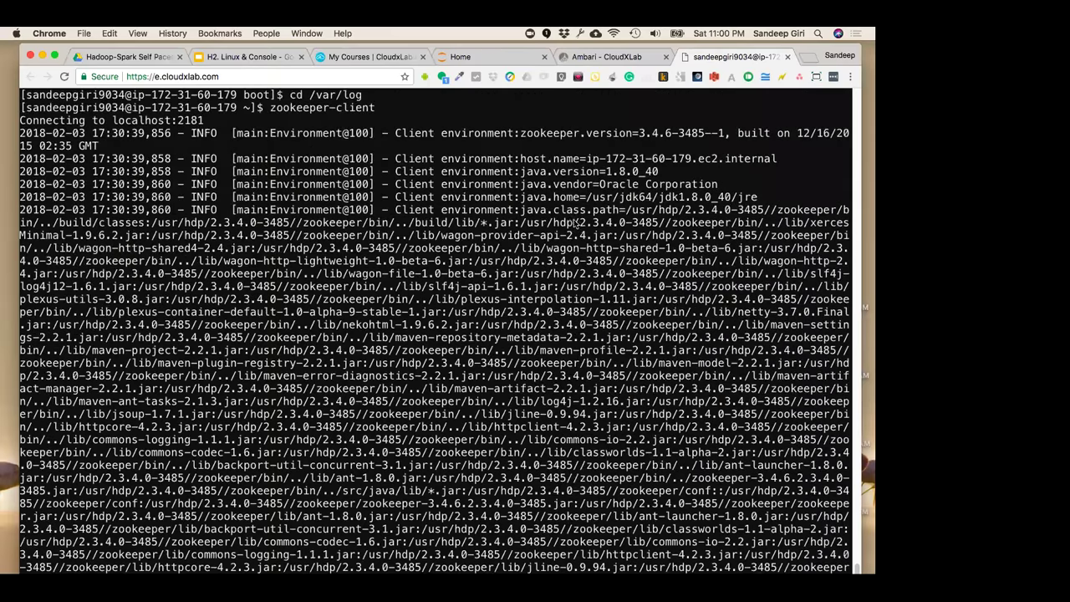
{"action": "scroll", "coordinate": [574, 223], "scroll_direction": "down", "scroll_amount": 20}
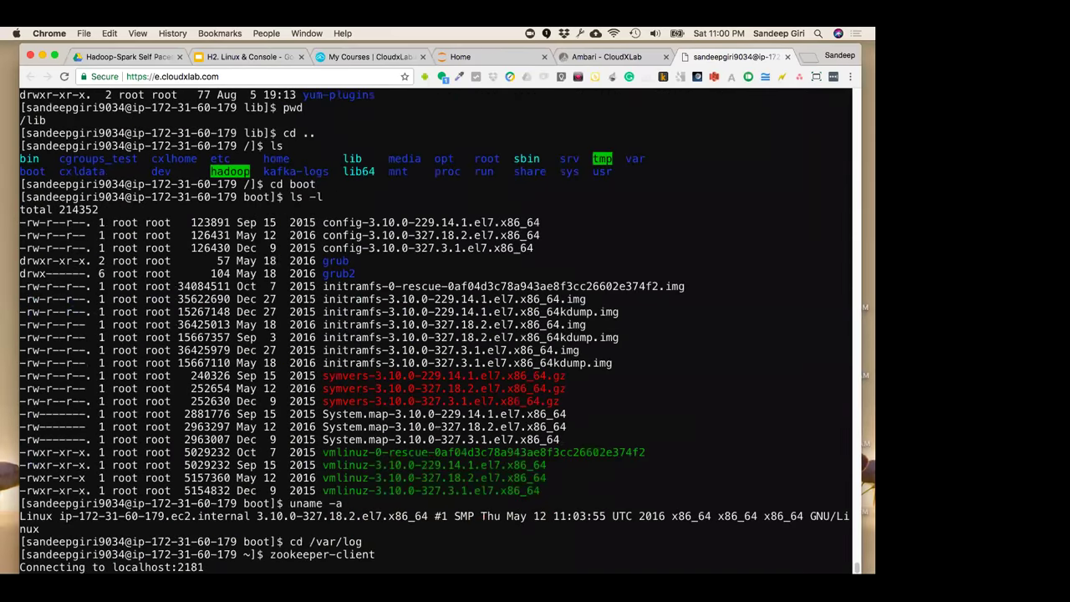
{"action": "scroll", "coordinate": [271, 277], "scroll_direction": "down", "scroll_amount": 4}
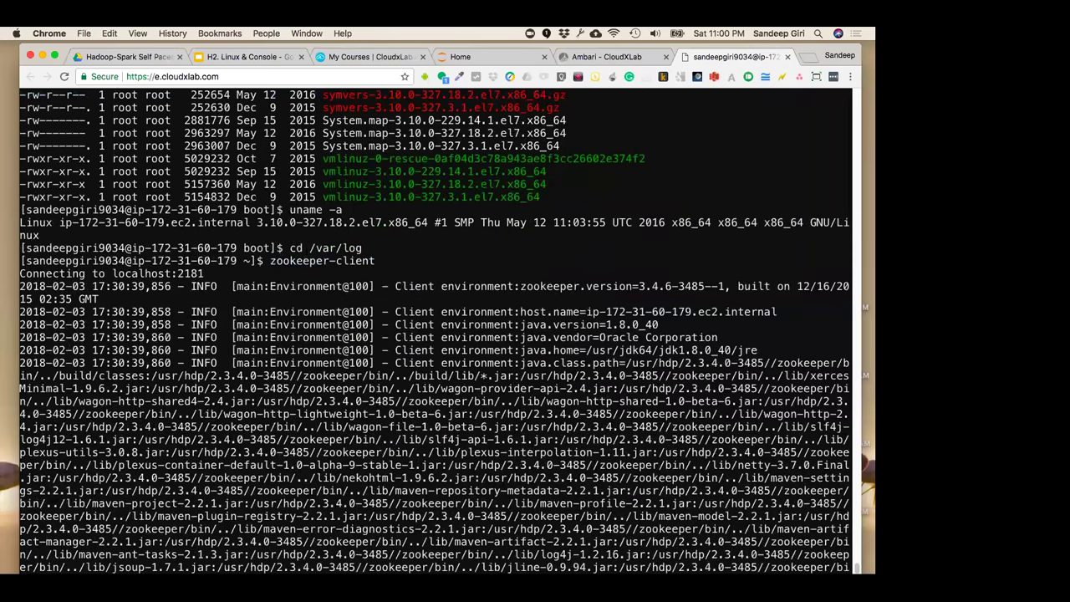
{"action": "scroll", "coordinate": [436, 407], "scroll_direction": "down", "scroll_amount": 15}
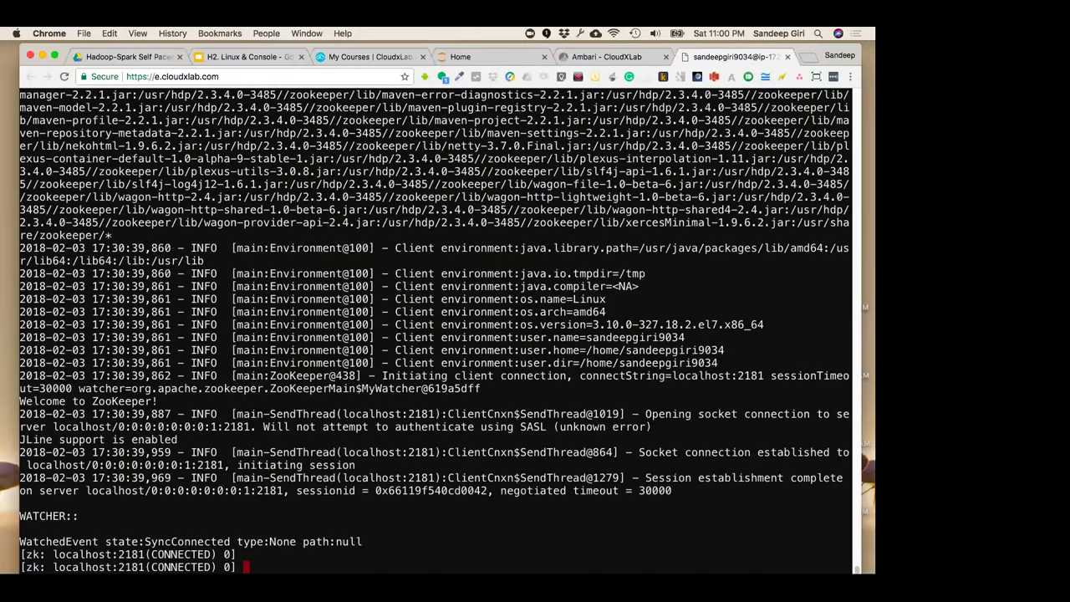
Clear the screen and run ls / to list the root znodes
{"action": "key", "text": "ctrl+l"}
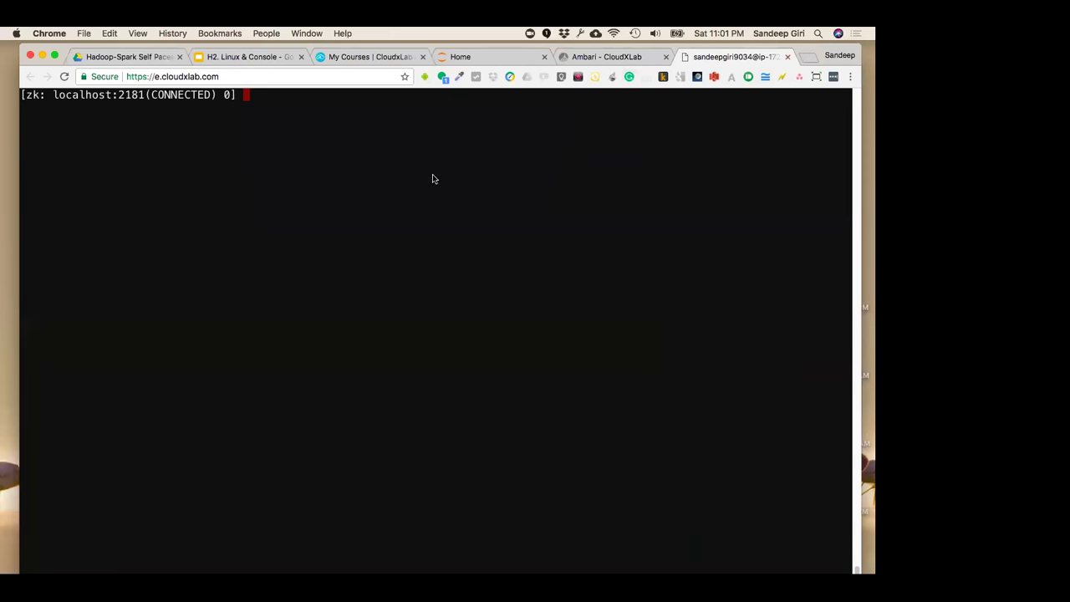
{"action": "key", "text": "Return"}
{"action": "key", "text": "Return"}
{"action": "key", "text": "Return"}
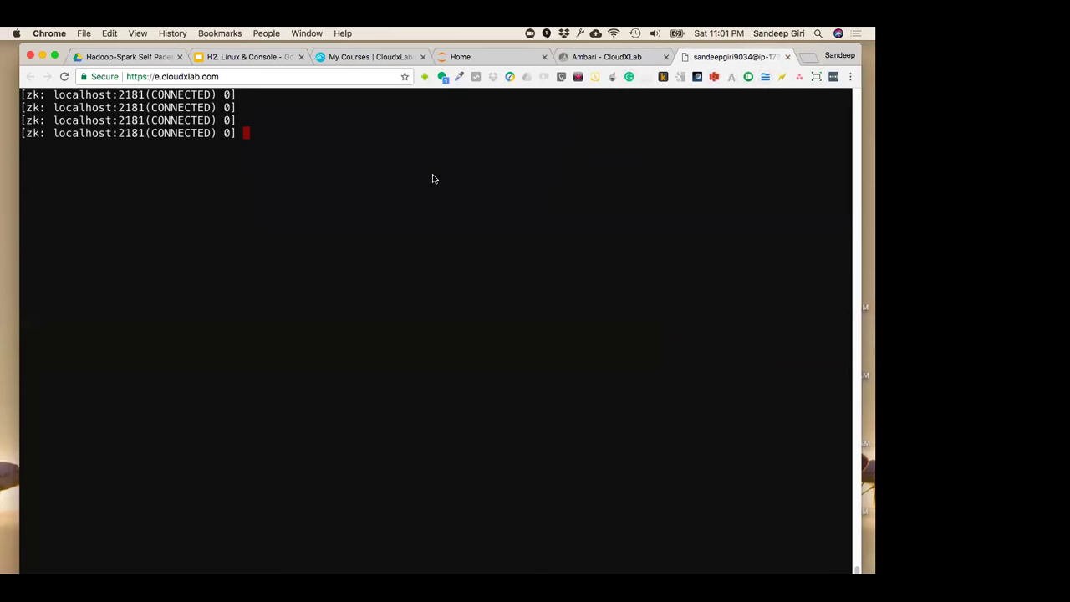
{"action": "type", "text": "create"}
{"action": "key", "text": "BackSpace"}
{"action": "key", "text": "BackSpace"}
{"action": "key", "text": "BackSpace"}
{"action": "key", "text": "BackSpace"}
{"action": "key", "text": "BackSpace"}
{"action": "key", "text": "BackSpace"}
{"action": "key", "text": "BackSpace"}
{"action": "type", "text": "ls /"}
{"action": "key", "text": "Return"}
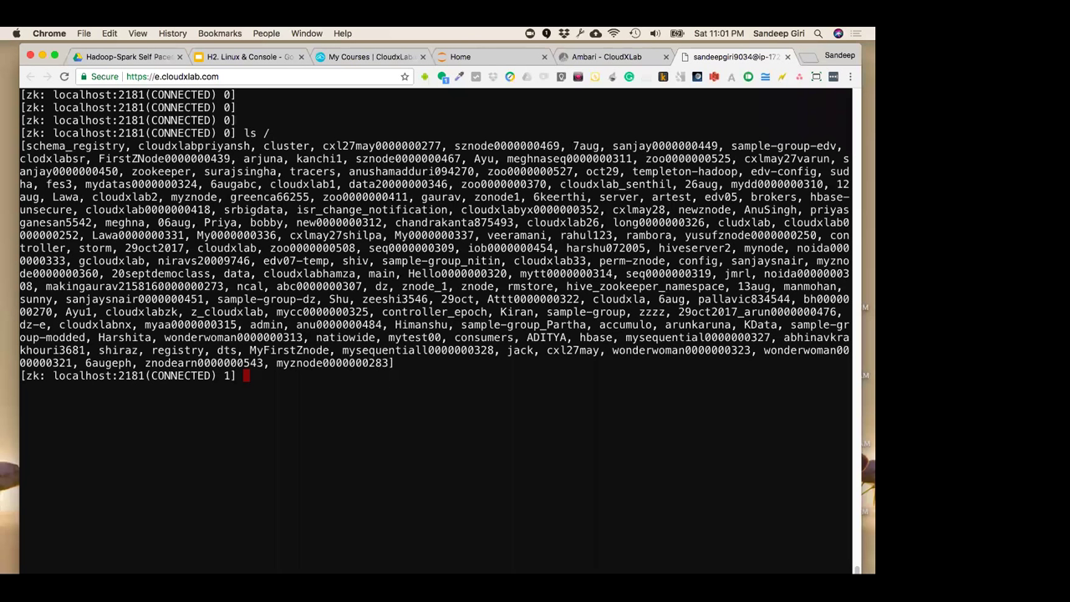
{"action": "left_click_drag", "start_coordinate": [243, 133], "coordinate": [276, 133]}
{"action": "key", "text": "super+c"}
{"action": "left_click_drag", "start_coordinate": [21, 146], "coordinate": [466, 370]}
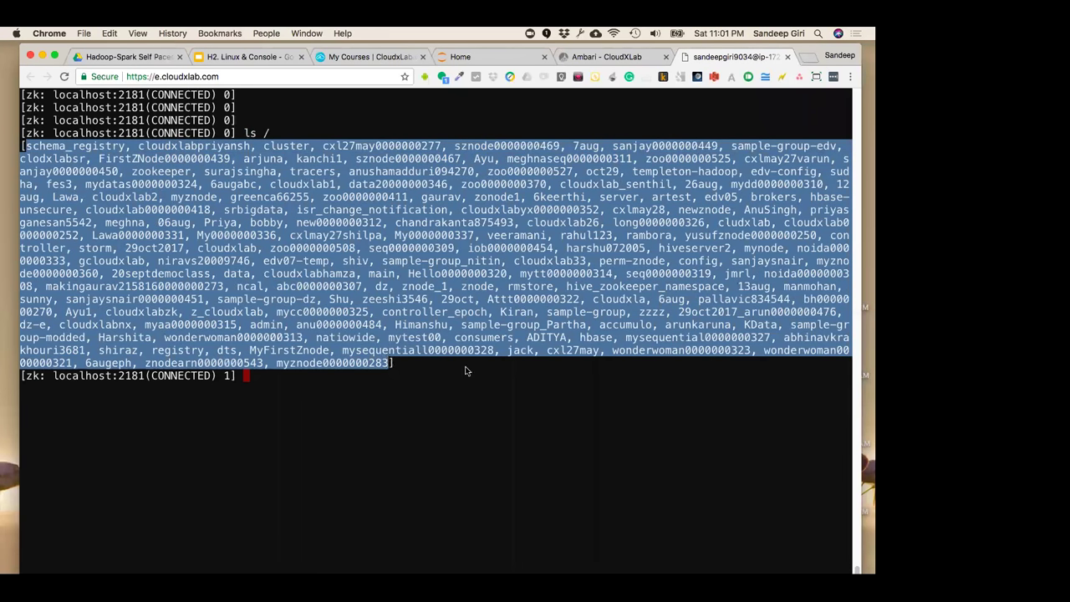
{"action": "left_click", "coordinate": [422, 375]}
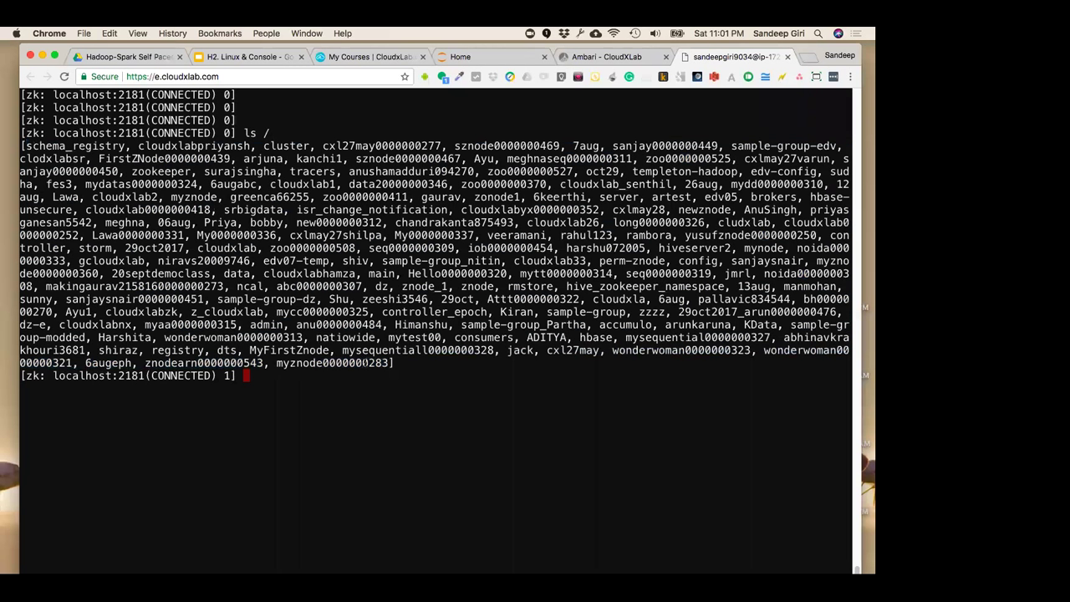
{"action": "double_click", "coordinate": [364, 361]}
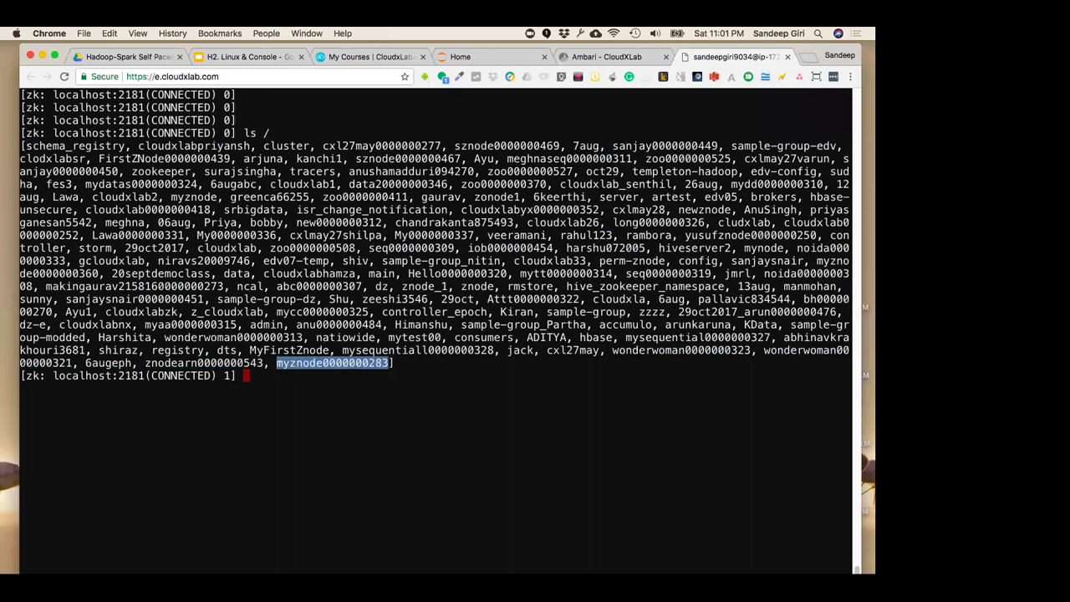
{"action": "double_click", "coordinate": [546, 337]}
{"action": "left_click", "coordinate": [558, 373]}
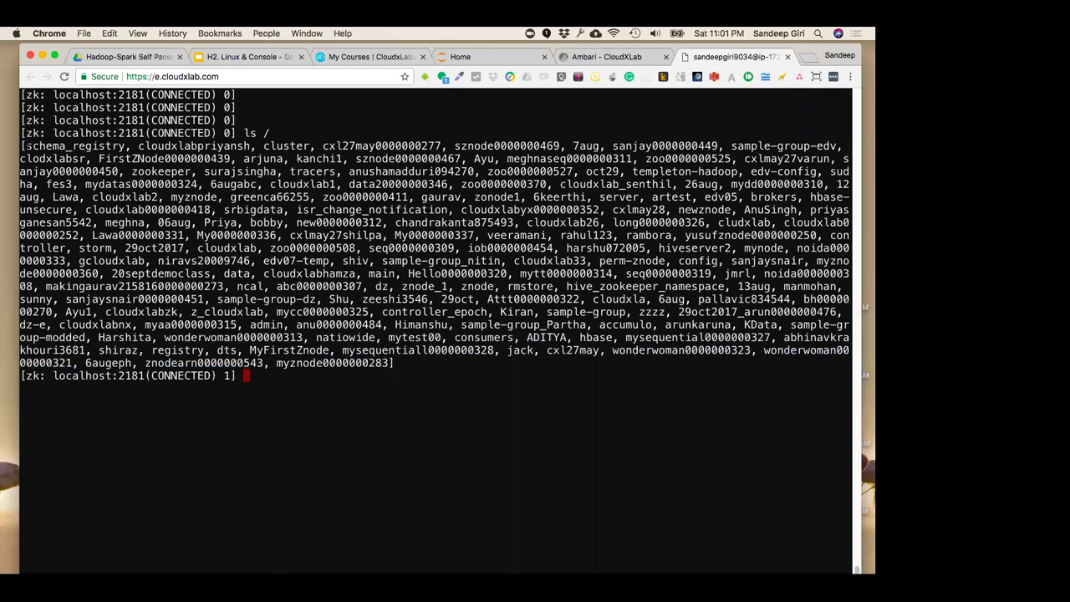
{"action": "left_click_drag", "start_coordinate": [24, 145], "coordinate": [391, 363]}
{"action": "left_click_drag", "start_coordinate": [244, 133], "coordinate": [291, 134]}
{"action": "double_click", "coordinate": [382, 146]}
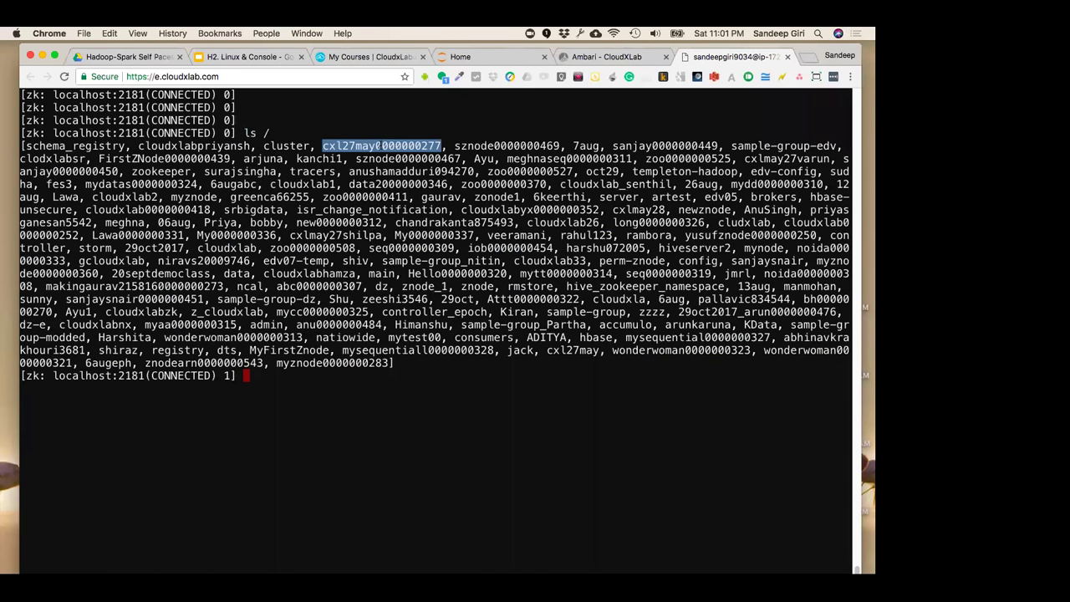
{"action": "type", "text": "ls /"}
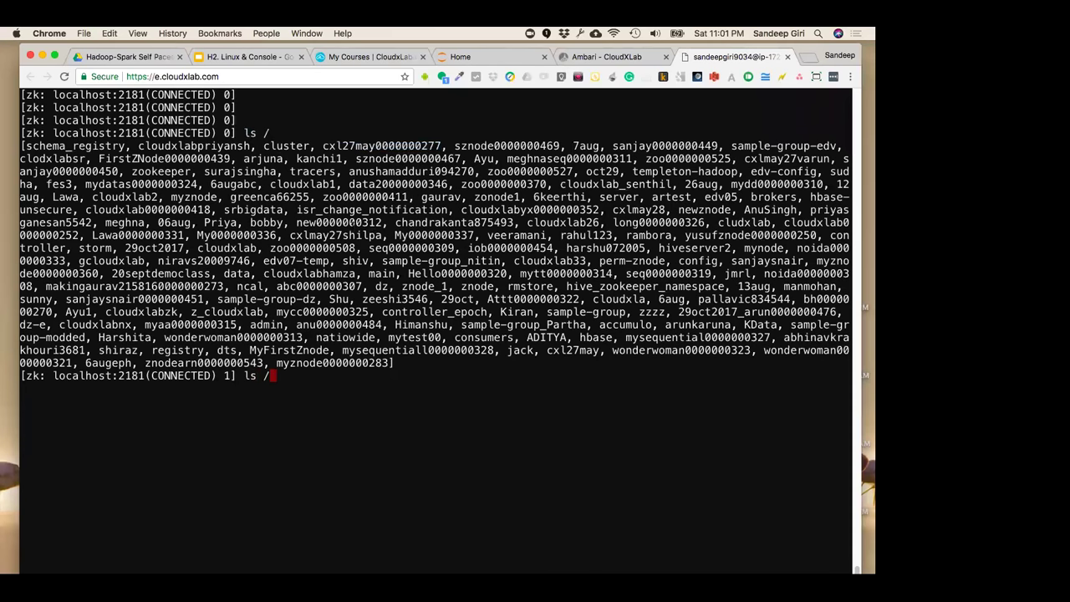
{"action": "key", "text": "super+v"}
{"action": "key", "text": "Return"}
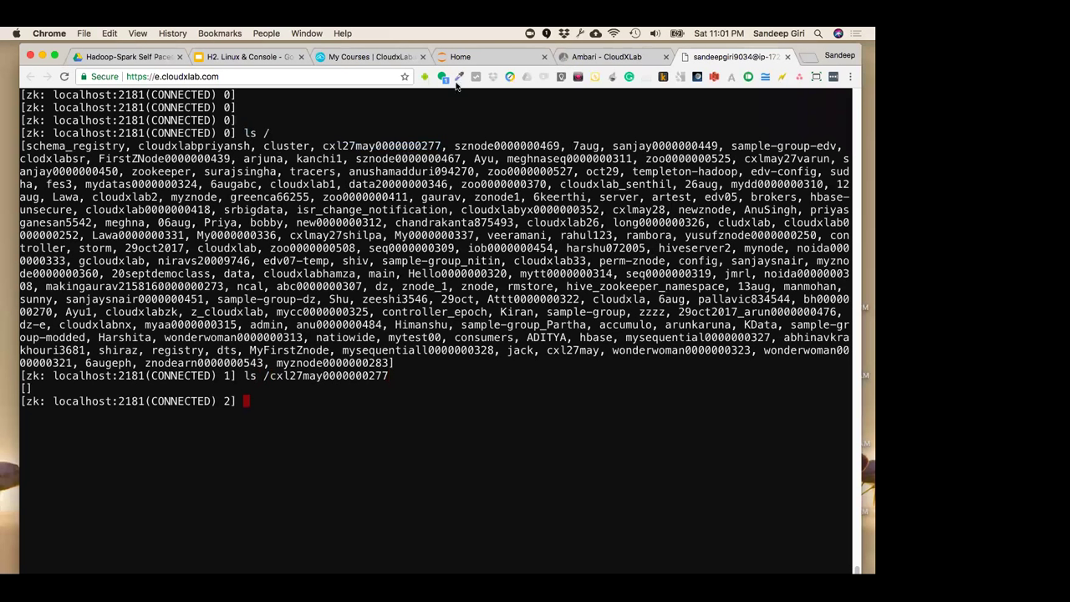
{"action": "double_click", "coordinate": [286, 145]}
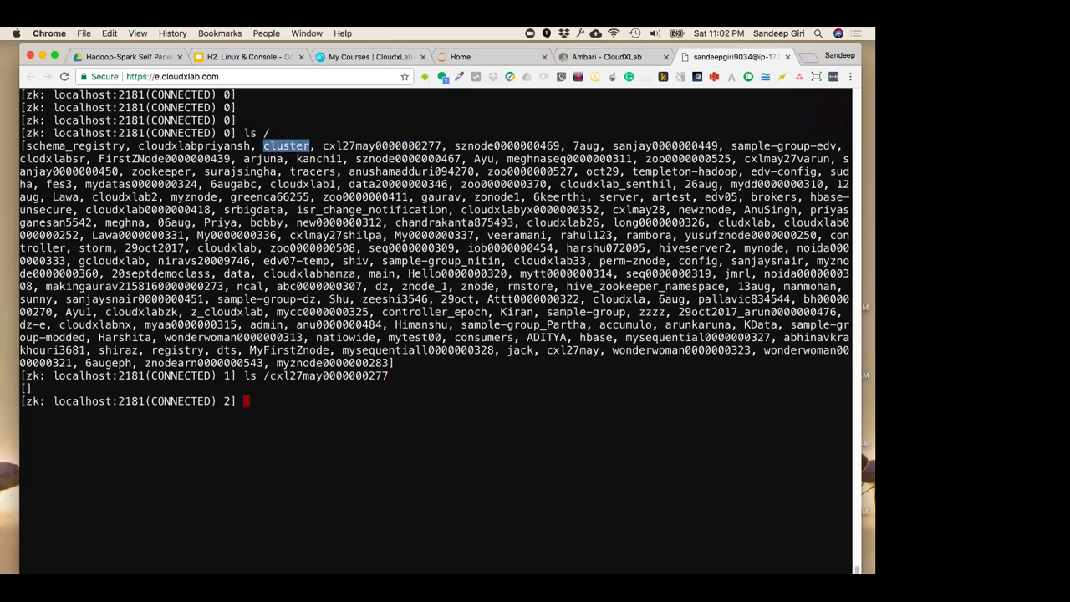
{"action": "key", "text": "super+c"}
{"action": "type", "text": "ls /"}
{"action": "key", "text": "super+v"}
{"action": "key", "text": "Return"}
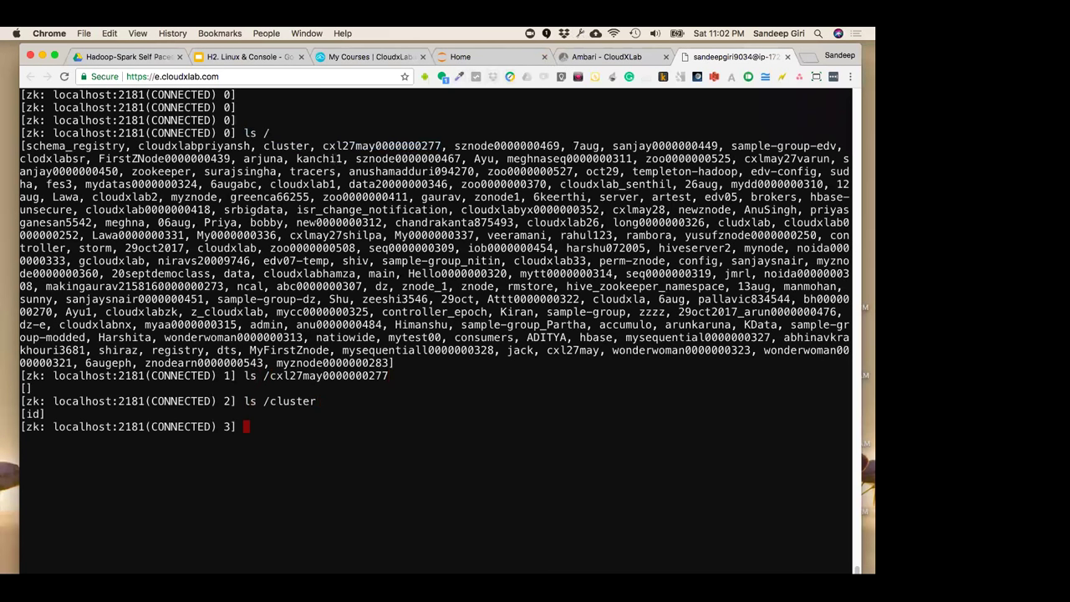
Run ls /cluster/id, then get /cluster/id to read its data and stats
{"action": "double_click", "coordinate": [32, 413]}
{"action": "key", "text": "Up"}
{"action": "type", "text": "/"}
{"action": "key", "text": "super+v"}
{"action": "key", "text": "Return"}
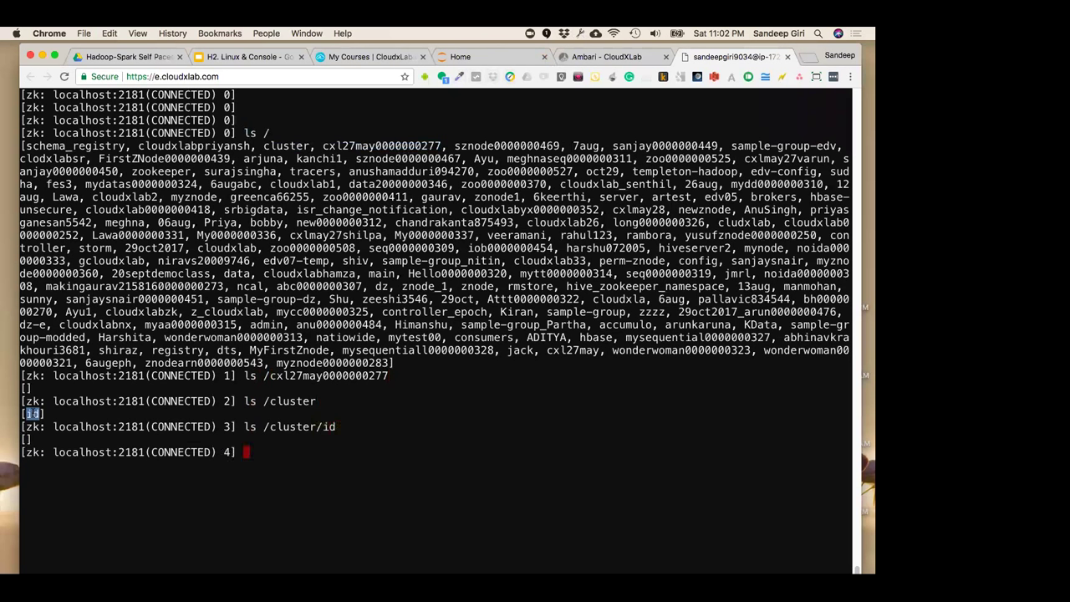
{"action": "left_click", "coordinate": [285, 476]}
{"action": "type", "text": "get"}
{"action": "left_click_drag", "start_coordinate": [263, 427], "coordinate": [336, 433]}
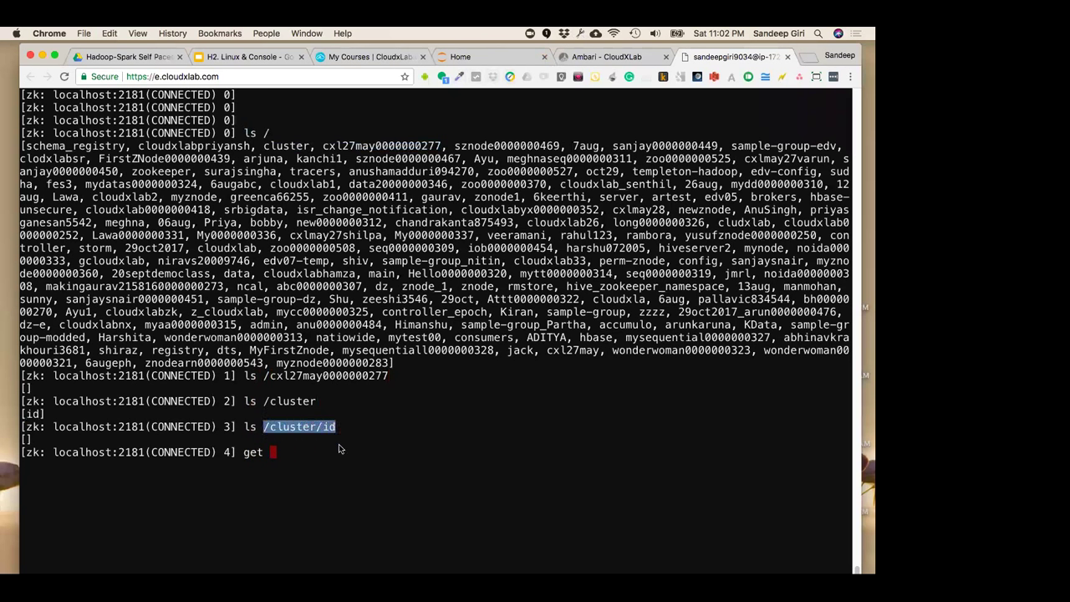
{"action": "key", "text": "super+v"}
{"action": "key", "text": "Return"}
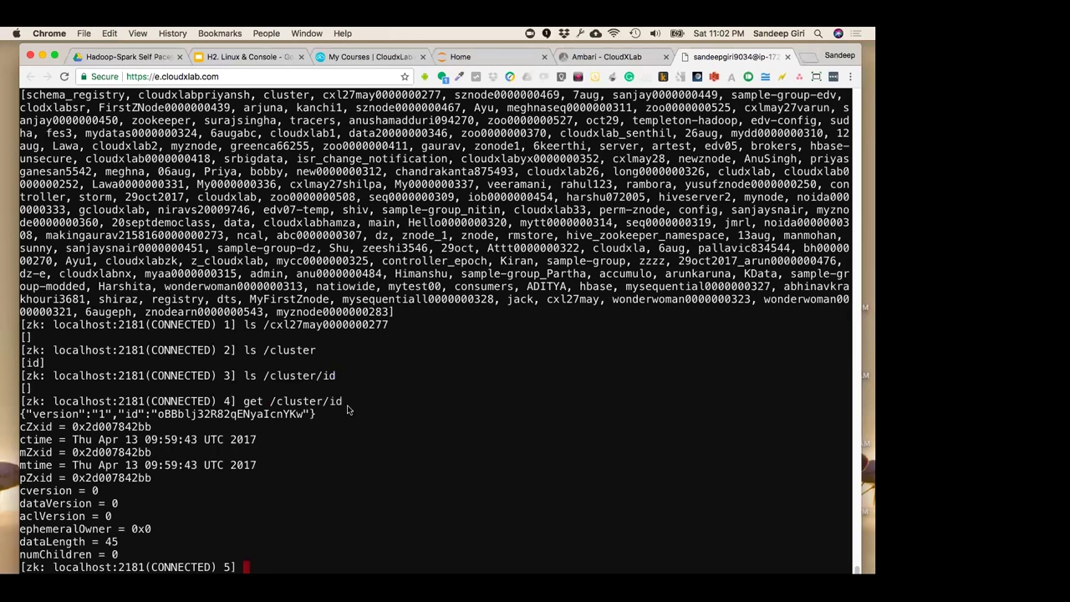
{"action": "left_click_drag", "start_coordinate": [343, 402], "coordinate": [243, 402]}
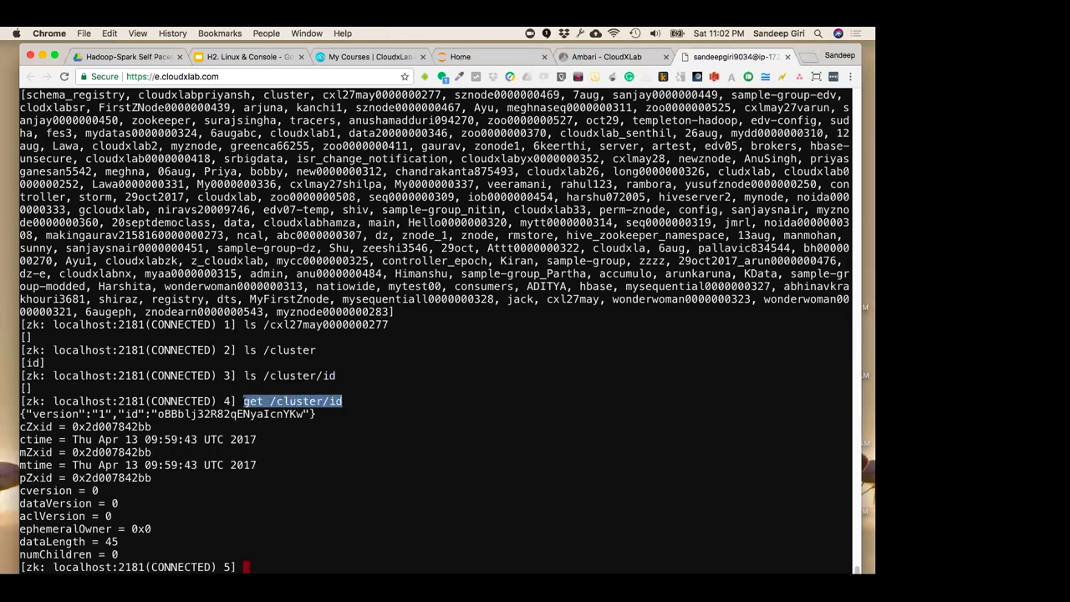
{"action": "left_click", "coordinate": [314, 432]}
{"action": "left_click_drag", "start_coordinate": [321, 418], "coordinate": [20, 415]}
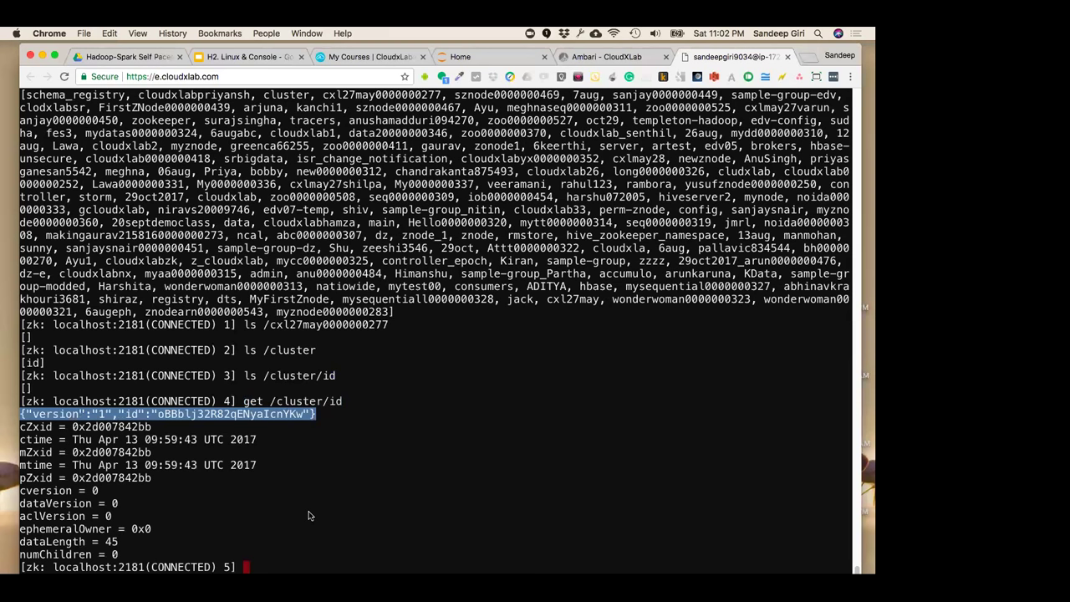
{"action": "left_click", "coordinate": [316, 459]}
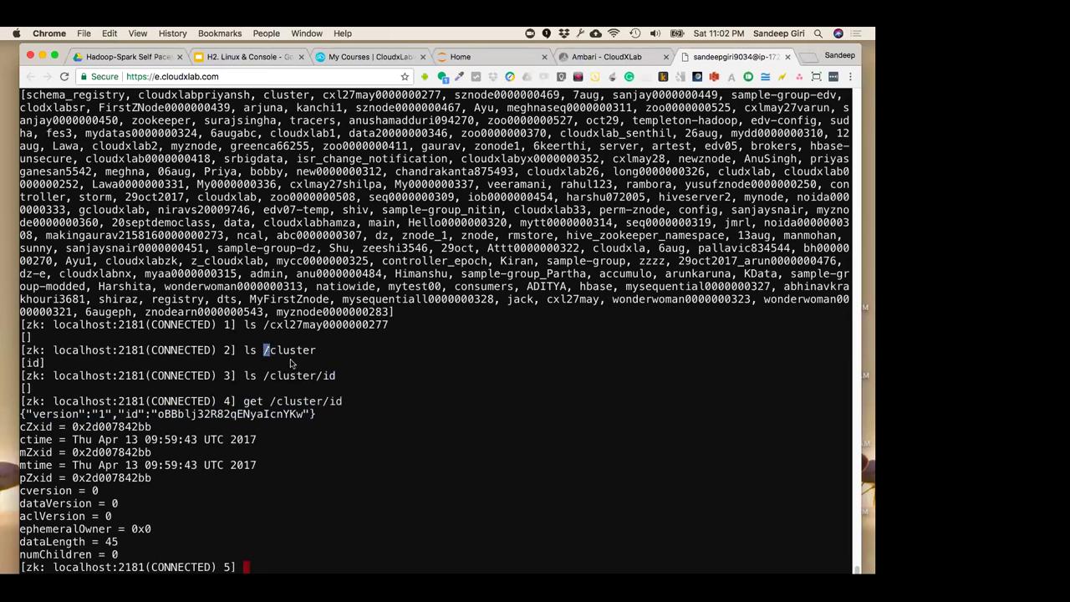
{"action": "left_click_drag", "start_coordinate": [270, 350], "coordinate": [326, 358]}
{"action": "left_click", "coordinate": [332, 399]}
{"action": "double_click", "coordinate": [328, 375]}
{"action": "double_click", "coordinate": [268, 350]}
{"action": "type", "text": "get /"}
Run get / and get /cluster, pointing out the null data of /cluster
{"action": "key", "text": "Return"}
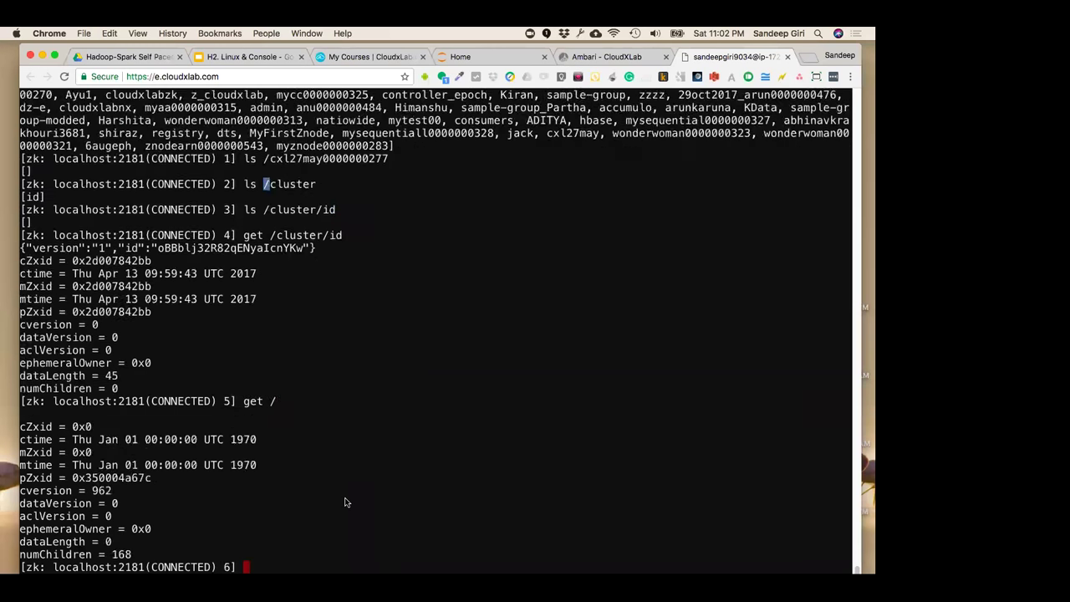
{"action": "left_click_drag", "start_coordinate": [243, 402], "coordinate": [280, 403]}
{"action": "left_click", "coordinate": [61, 411]}
{"action": "key", "text": "super+v"}
{"action": "type", "text": "cluster"}
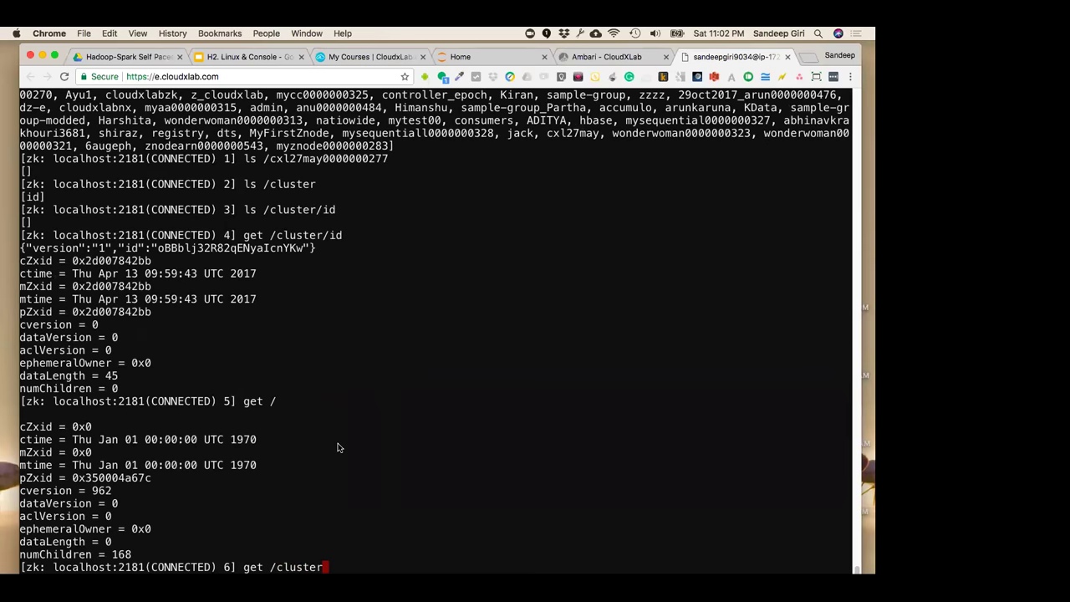
{"action": "key", "text": "Return"}
{"action": "double_click", "coordinate": [20, 413]}
{"action": "left_click", "coordinate": [20, 413]}
Edit the recalled command into get /cluster/id and run it
{"action": "key", "text": "Up"}
{"action": "key", "text": "BackSpace"}
{"action": "key", "text": "BackSpace"}
{"action": "key", "text": "BackSpace"}
{"action": "key", "text": "BackSpace"}
{"action": "key", "text": "BackSpace"}
{"action": "key", "text": "BackSpace"}
{"action": "key", "text": "BackSpace"}
{"action": "type", "text": "cluster/id"}
{"action": "key", "text": "Up"}
{"action": "key", "text": "Down"}
{"action": "key", "text": "Return"}
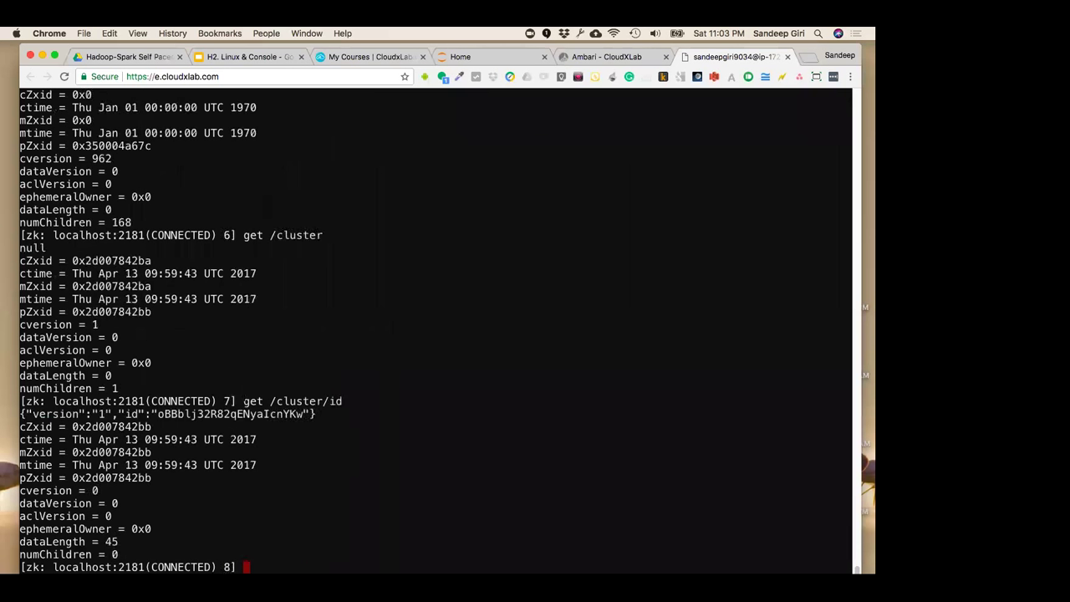
Highlight the get /cluster/id command, its stored JSON and the stat fields to explain them
{"action": "left_click_drag", "start_coordinate": [244, 401], "coordinate": [346, 402]}
{"action": "left_click", "coordinate": [383, 485]}
{"action": "left_click_drag", "start_coordinate": [321, 415], "coordinate": [15, 414]}
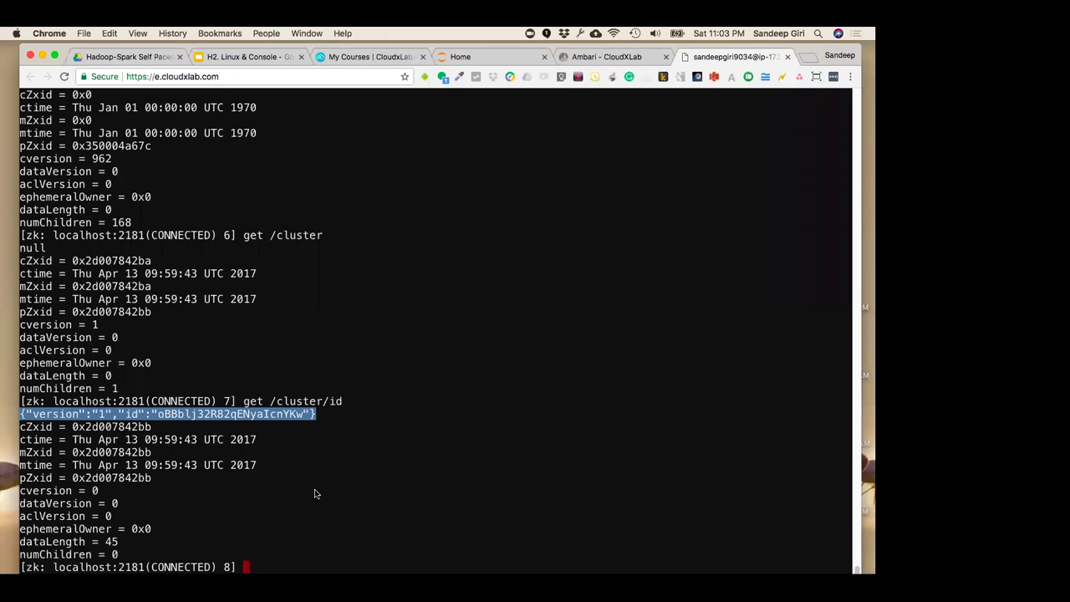
{"action": "left_click", "coordinate": [11, 430]}
{"action": "left_click_drag", "start_coordinate": [12, 426], "coordinate": [136, 558]}
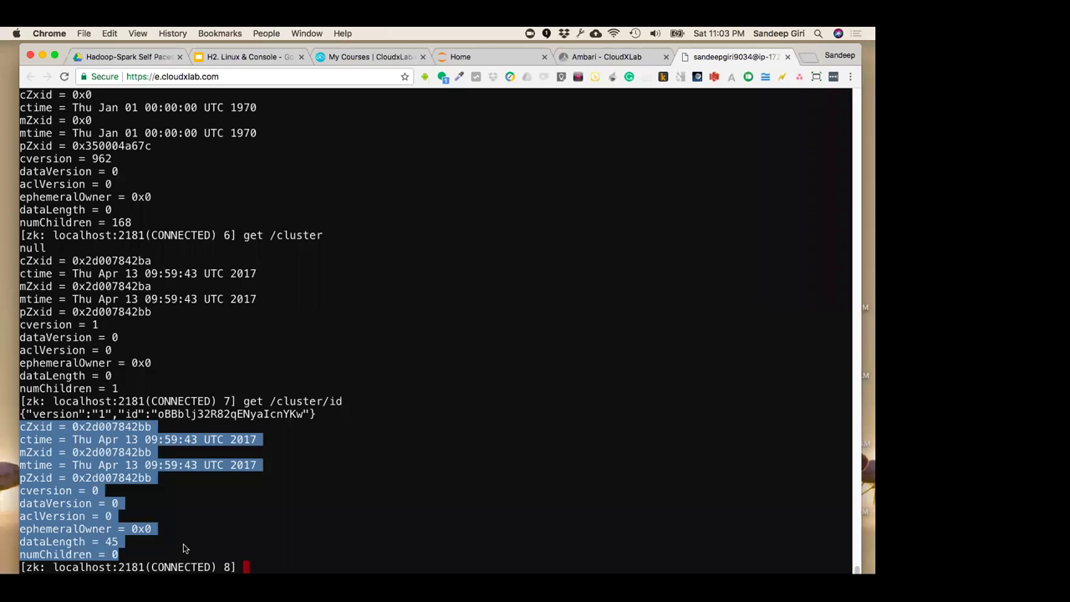
{"action": "left_click", "coordinate": [251, 499]}
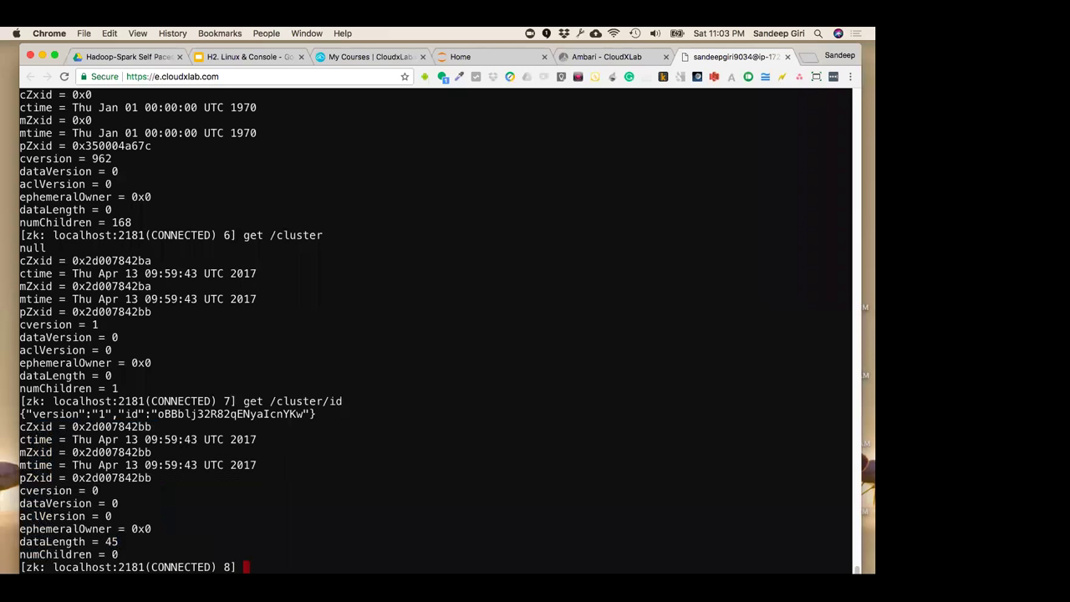
Highlight get, the leading slash, cluster and /id in turn to explain the path
{"action": "double_click", "coordinate": [249, 402]}
{"action": "left_click_drag", "start_coordinate": [270, 402], "coordinate": [277, 401]}
{"action": "left_click", "coordinate": [303, 425]}
{"action": "left_click_drag", "start_coordinate": [275, 401], "coordinate": [326, 401]}
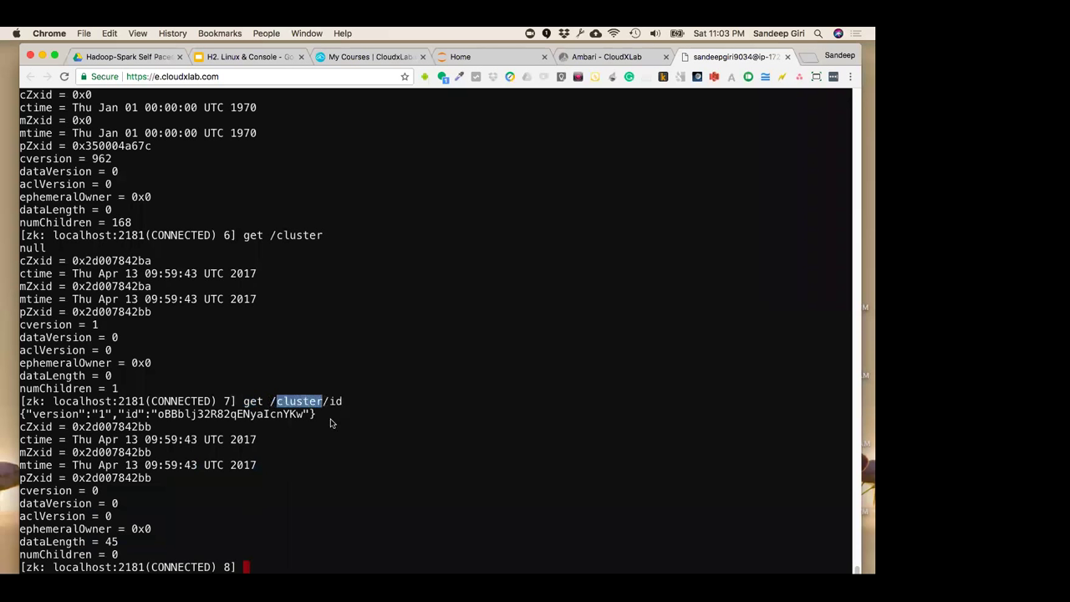
{"action": "left_click", "coordinate": [278, 414]}
{"action": "double_click", "coordinate": [306, 401]}
{"action": "left_click", "coordinate": [320, 427]}
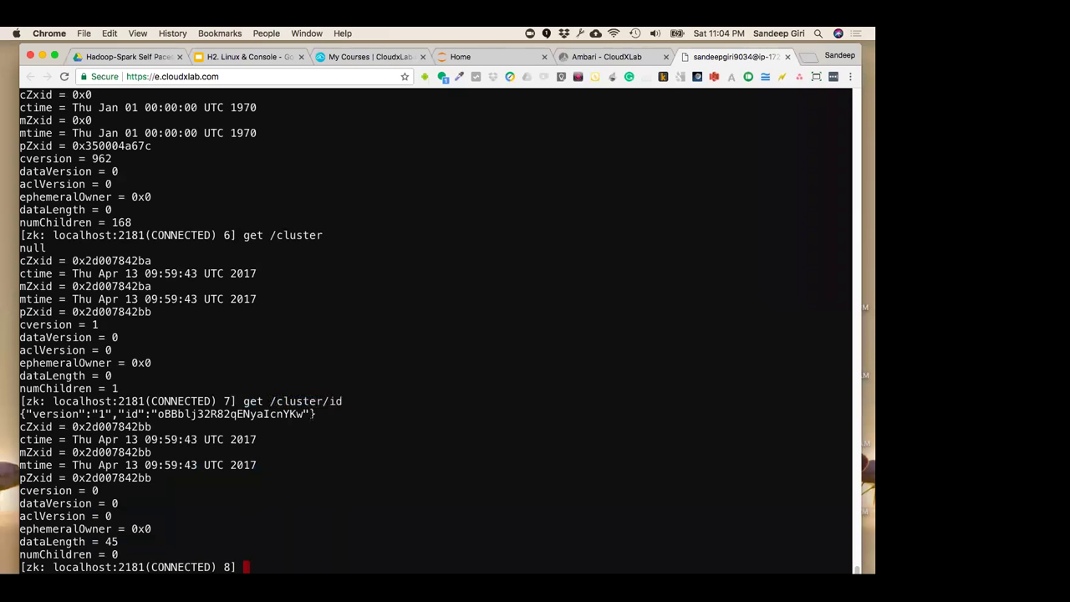
{"action": "left_click_drag", "start_coordinate": [276, 401], "coordinate": [343, 401]}
{"action": "left_click", "coordinate": [331, 427]}
{"action": "left_click", "coordinate": [349, 439]}
{"action": "left_click_drag", "start_coordinate": [269, 401], "coordinate": [343, 401]}
{"action": "left_click", "coordinate": [363, 476]}
Clear the terminal, begin a create command and check the current time
{"action": "key", "text": "ctrl+l"}
{"action": "type", "text": "create"}
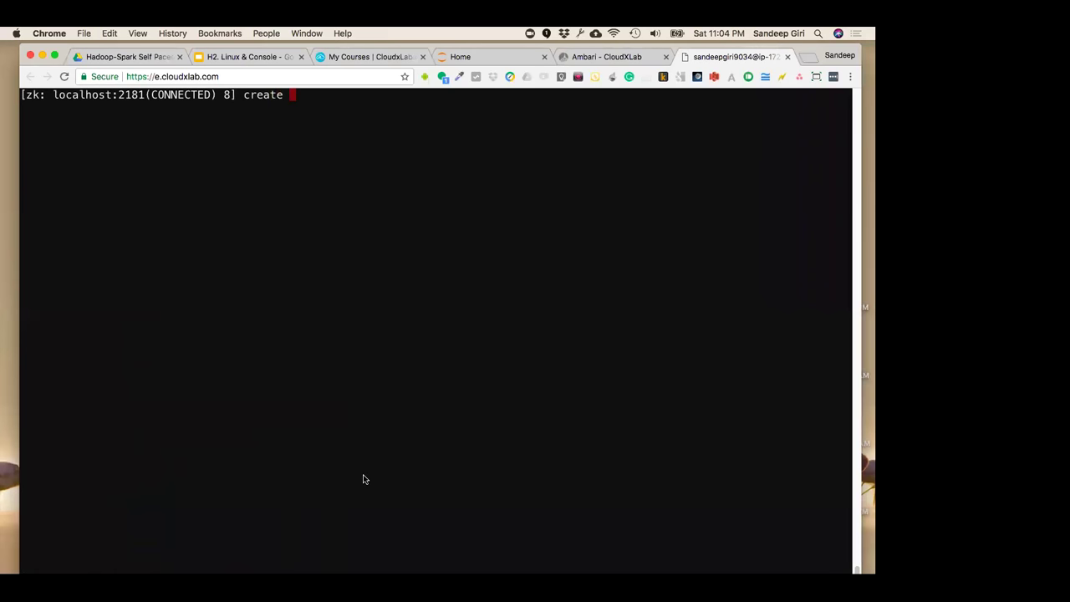
{"action": "left_click", "coordinate": [712, 33]}
{"action": "left_click", "coordinate": [712, 33]}
{"action": "left_click", "coordinate": [712, 33]}
{"action": "left_click", "coordinate": [530, 213]}
Run create batch3feb18 '{"x":1}', which fails for lacking a leading slash
{"action": "type", "text": "create batch3feb18 \"{"}
{"action": "key", "text": "BackSpace"}
{"action": "type", "text": "{"}
{"action": "key", "text": "BackSpace"}
{"action": "key", "text": "BackSpace"}
{"action": "key", "text": "BackSpace"}
{"action": "type", "text": "'{\"x\":1"}
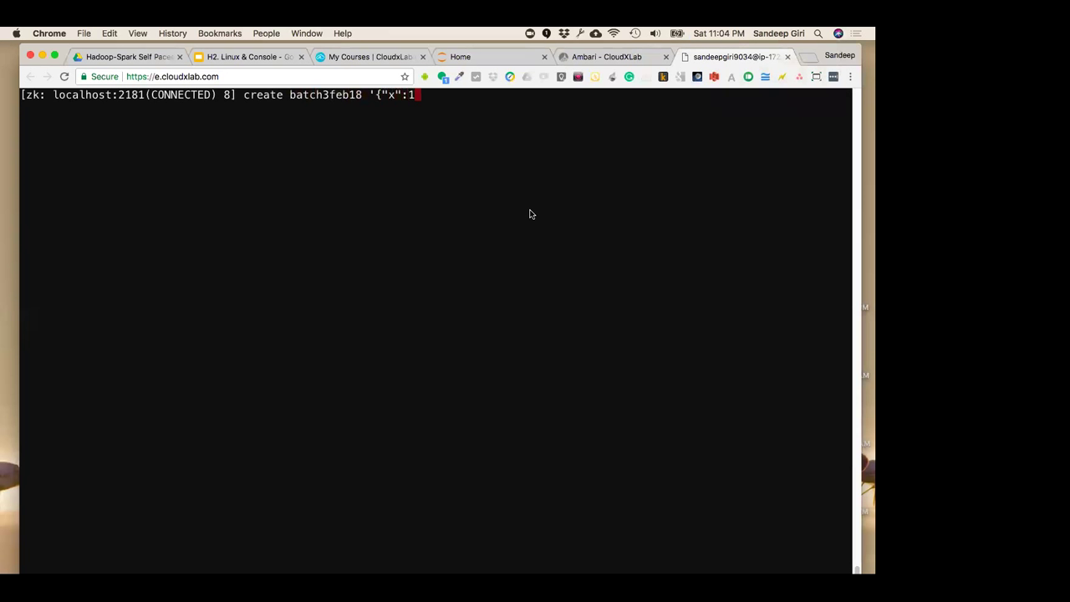
{"action": "type", "text": "}'"}
{"action": "key", "text": "Return"}
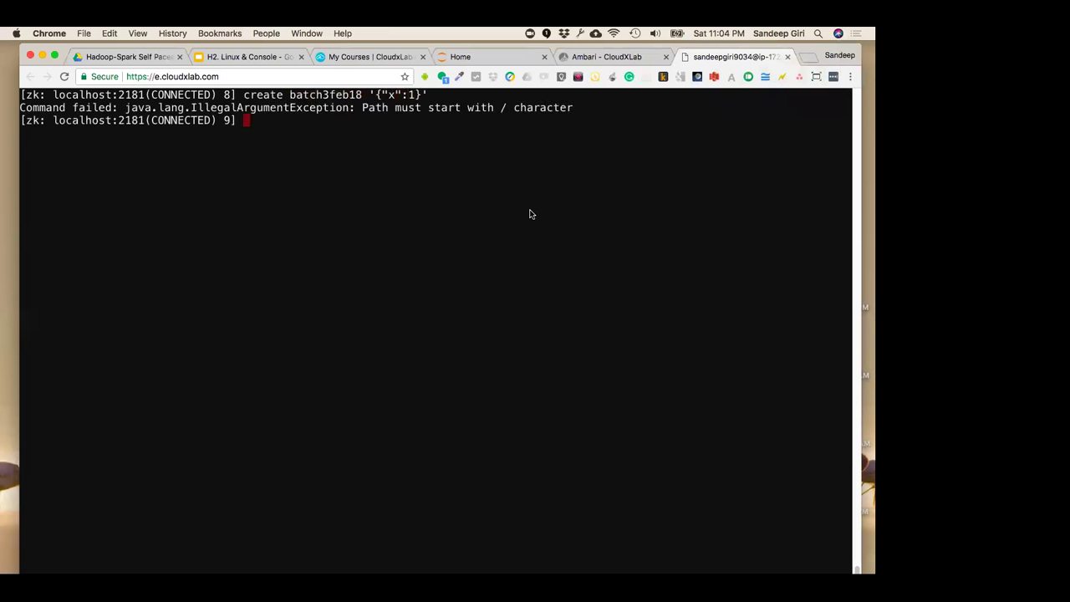
Recall the command, add the leading slash to /batch3feb18 and run it again
{"action": "key", "text": "Up"}
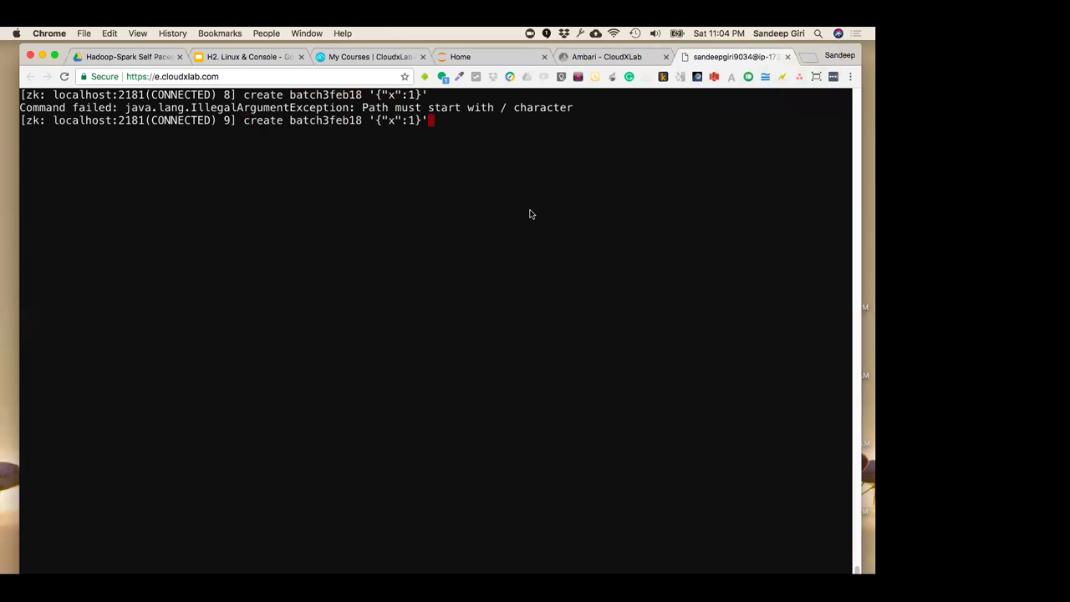
{"action": "key", "text": "Left"}
{"action": "key", "text": "Left"}
{"action": "key", "text": "Left"}
{"action": "key", "text": "Left"}
{"action": "key", "text": "Left"}
{"action": "key", "text": "Left"}
{"action": "key", "text": "Left"}
{"action": "key", "text": "Left"}
{"action": "key", "text": "Left"}
{"action": "key", "text": "Left"}
{"action": "key", "text": "Left"}
{"action": "key", "text": "Left"}
{"action": "key", "text": "Left"}
{"action": "key", "text": "Left"}
{"action": "key", "text": "Left"}
{"action": "key", "text": "Left"}
{"action": "key", "text": "Left"}
{"action": "key", "text": "Left"}
{"action": "key", "text": "Left"}
{"action": "key", "text": "Left"}
{"action": "key", "text": "Left"}
{"action": "type", "text": "/"}
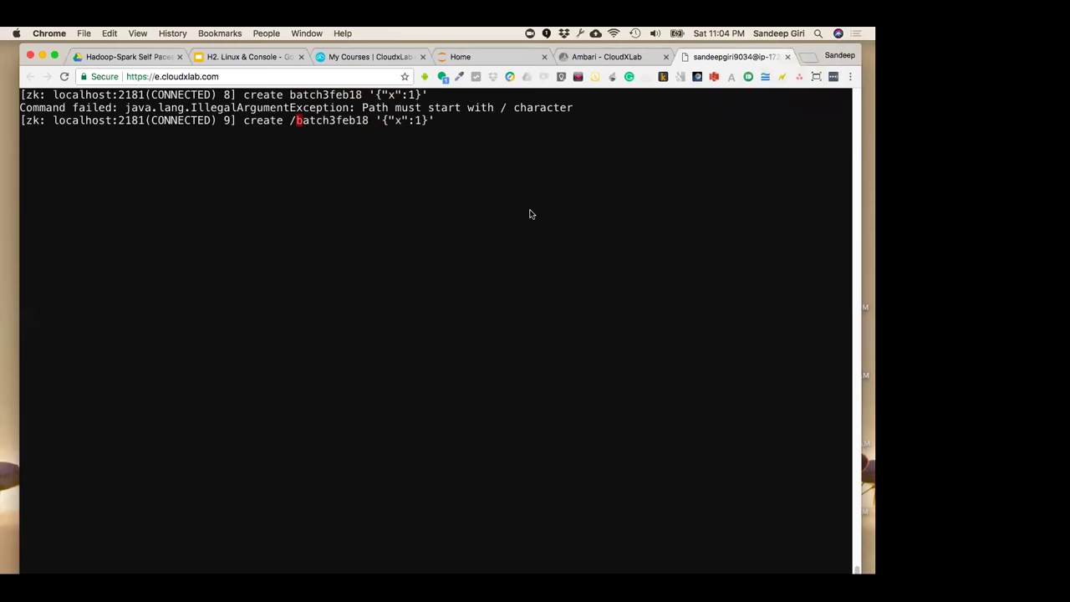
{"action": "key", "text": "Return"}
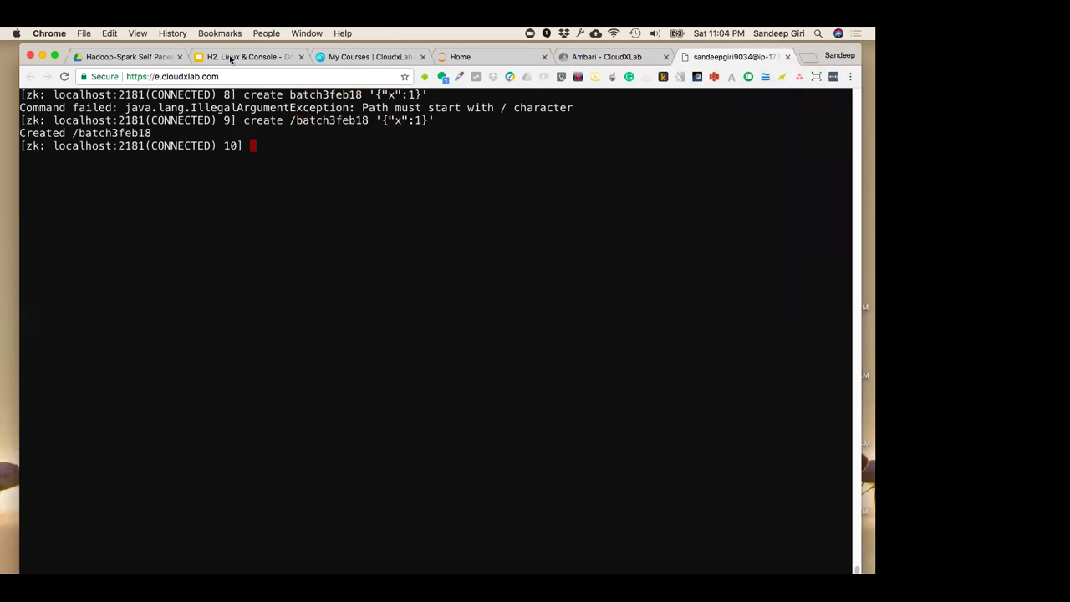
Run get /batch3feb18 and highlight its stored value {"x":1}
{"action": "left_click_drag", "start_coordinate": [368, 121], "coordinate": [290, 120]}
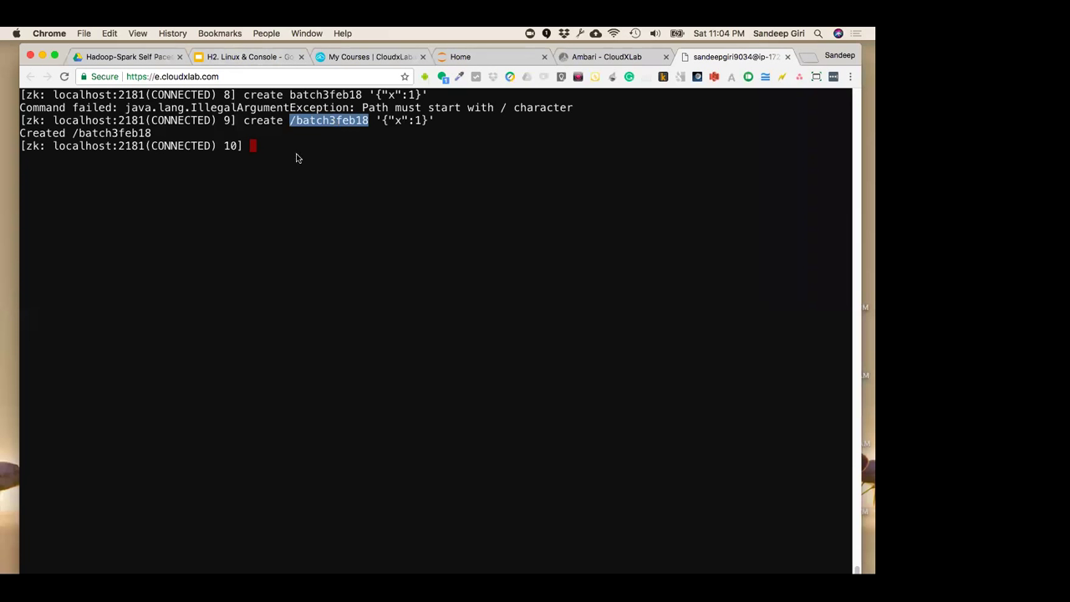
{"action": "key", "text": "super+c"}
{"action": "left_click", "coordinate": [380, 196]}
{"action": "type", "text": "et"}
{"action": "key", "text": "super+v"}
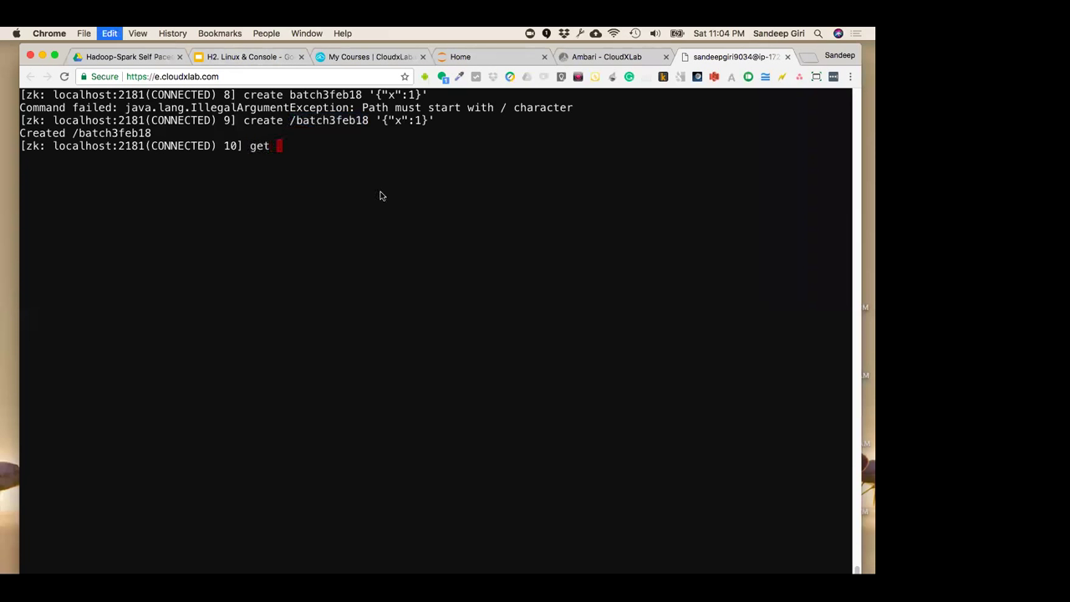
{"action": "key", "text": "Return"}
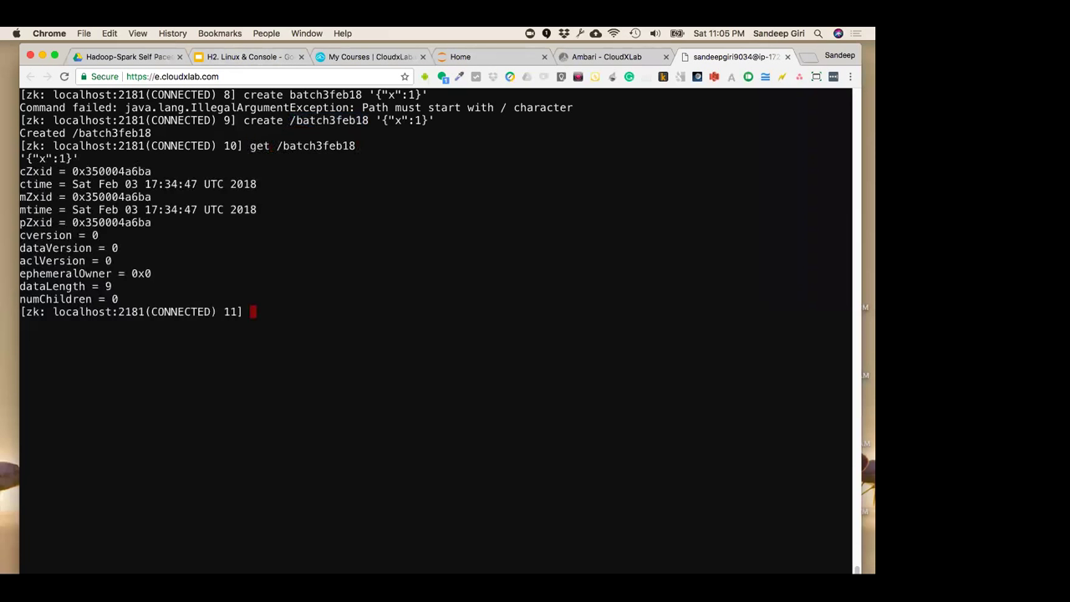
{"action": "left_click_drag", "start_coordinate": [80, 159], "coordinate": [26, 158]}
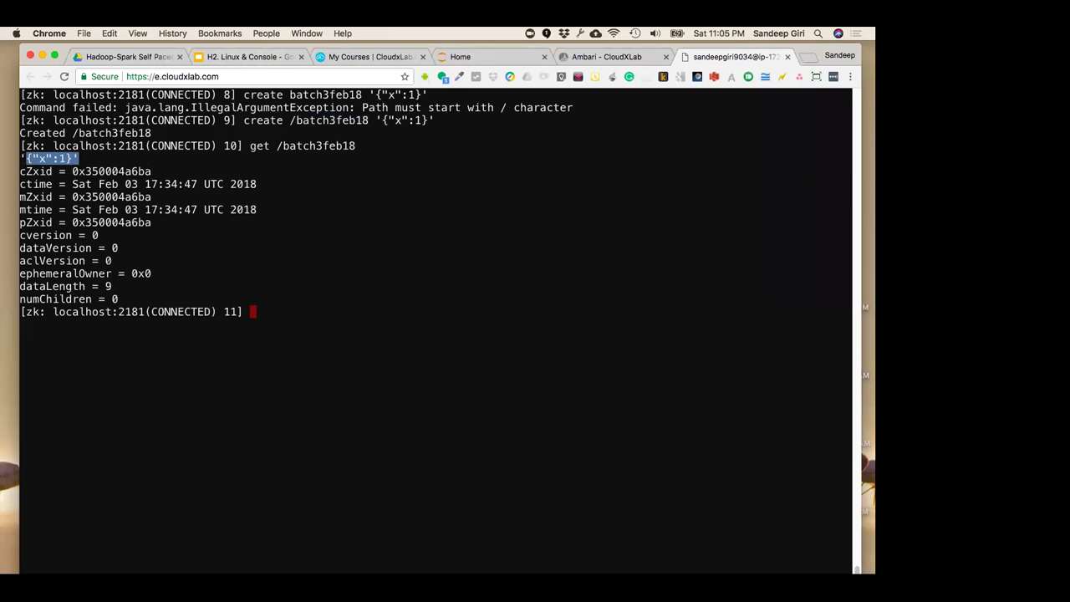
Rerun the create for /batch3feb18 without quotes to confirm the node already exists
{"action": "key", "text": "Up"}
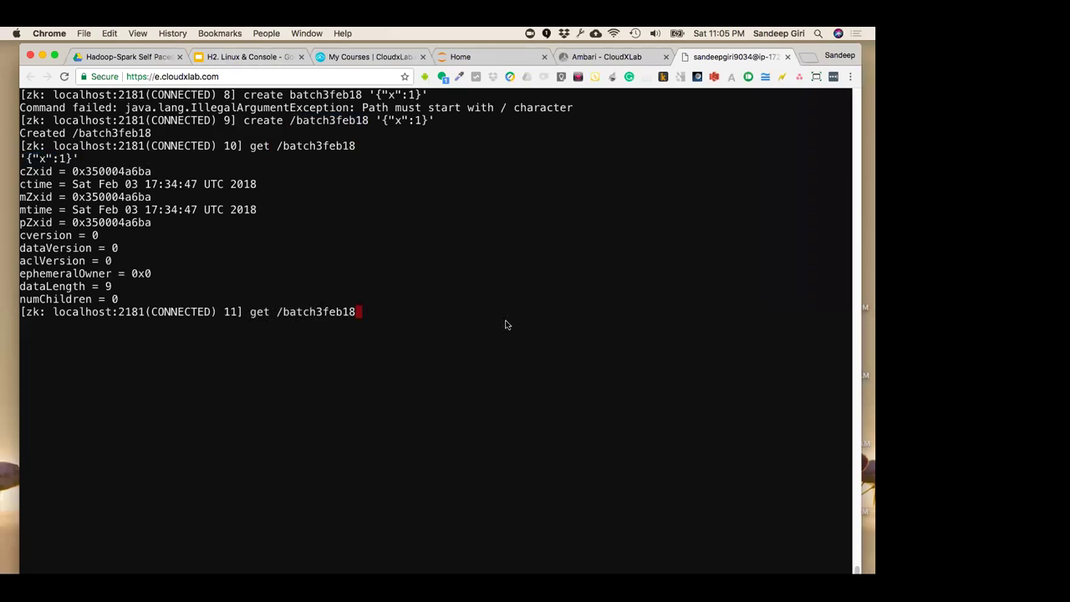
{"action": "key", "text": "Up"}
{"action": "key", "text": "BackSpace"}
{"action": "key", "text": "Left"}
{"action": "key", "text": "Left"}
{"action": "key", "text": "Left"}
{"action": "key", "text": "Left"}
{"action": "key", "text": "Left"}
{"action": "key", "text": "Left"}
{"action": "key", "text": "Left"}
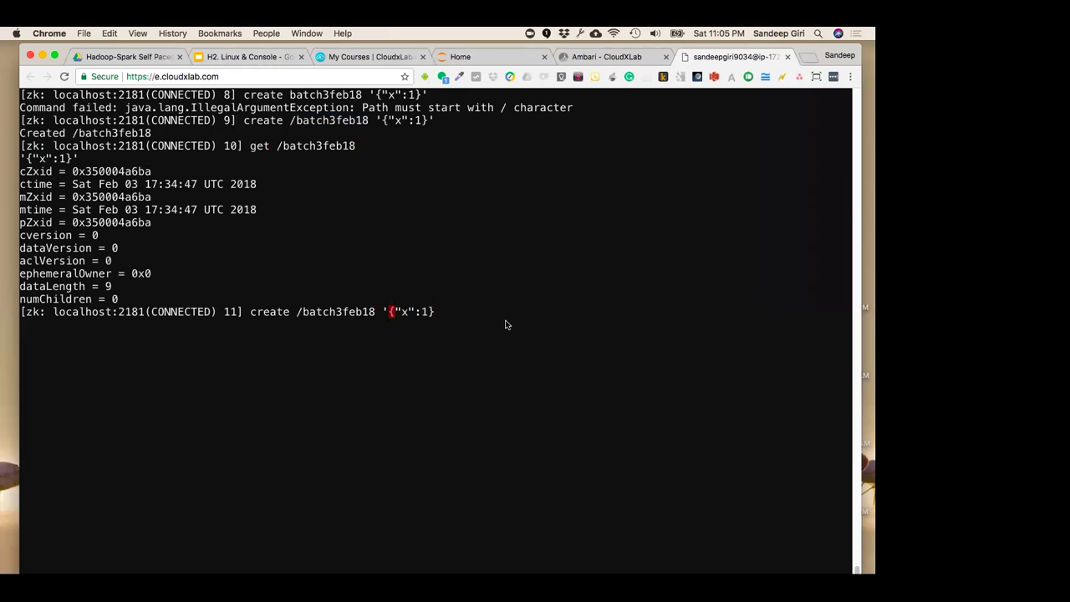
{"action": "key", "text": "BackSpace"}
{"action": "key", "text": "Return"}
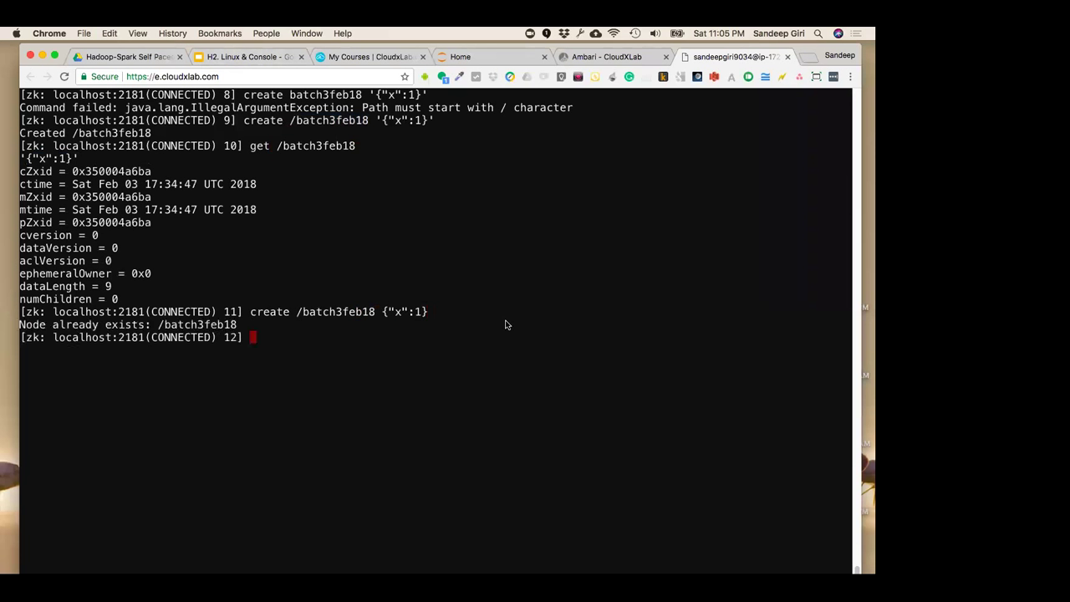
Turn the recalled create into a set command to update /batch3feb18's data to {"x":1}
{"action": "key", "text": "Up"}
{"action": "key", "text": "ctrl+a"}
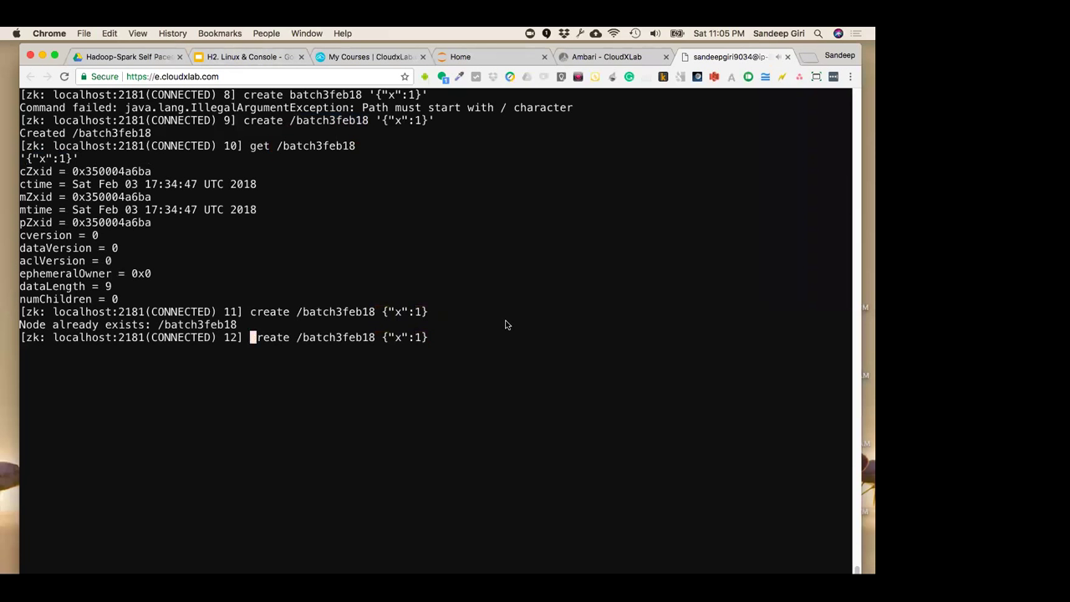
{"action": "key", "text": "Right"}
{"action": "key", "text": "Right"}
{"action": "key", "text": "Right"}
{"action": "key", "text": "Right"}
{"action": "key", "text": "Right"}
{"action": "key", "text": "Right"}
{"action": "key", "text": "BackSpace"}
{"action": "key", "text": "BackSpace"}
{"action": "key", "text": "BackSpace"}
{"action": "key", "text": "BackSpace"}
{"action": "key", "text": "BackSpace"}
{"action": "key", "text": "BackSpace"}
{"action": "type", "text": "set"}
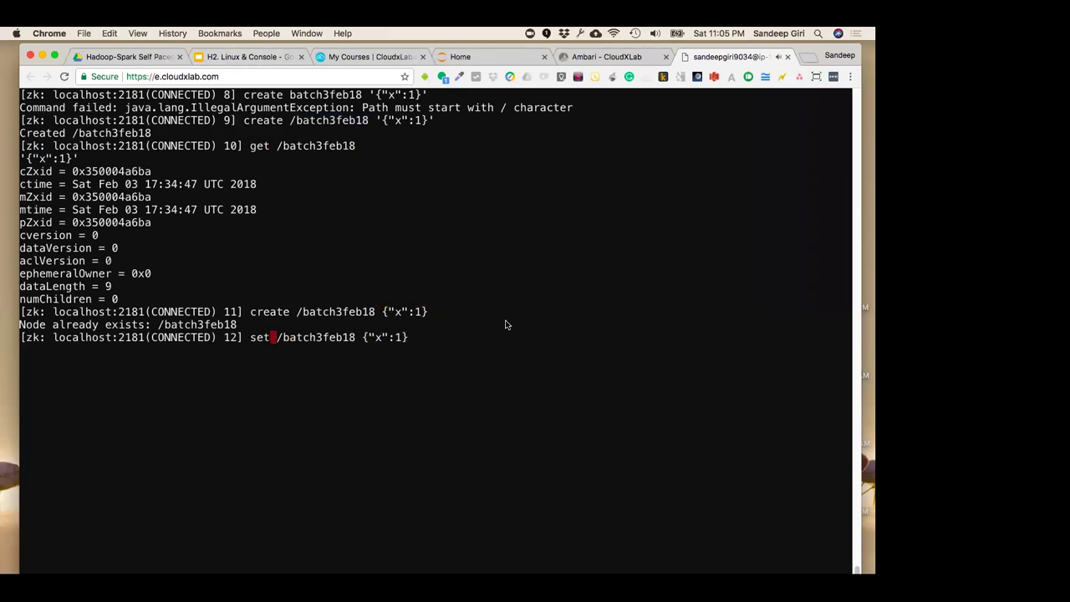
{"action": "key", "text": "Return"}
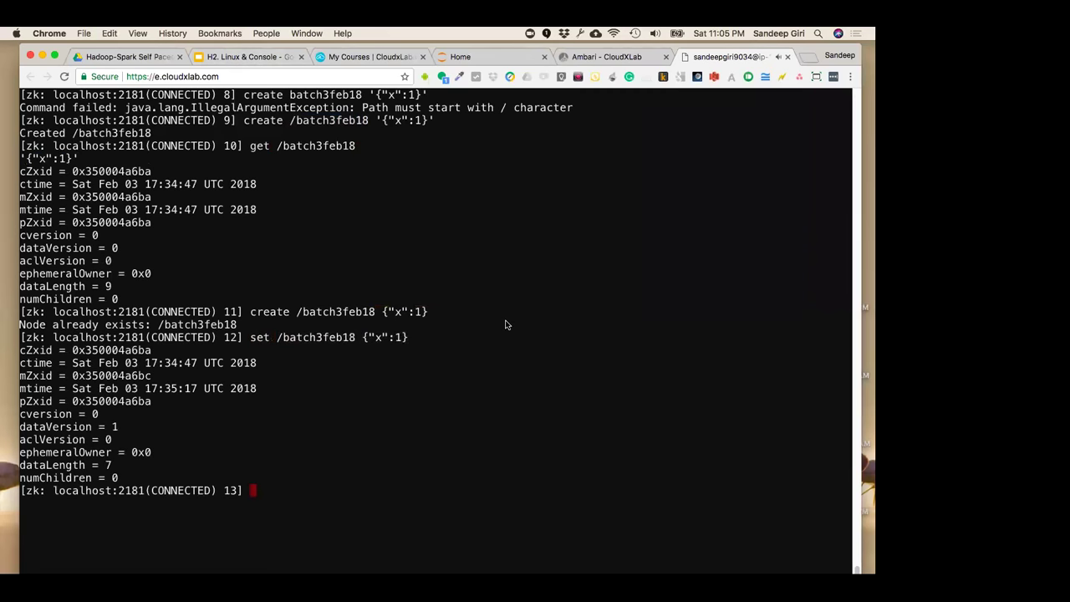
Rerun get /batch3feb18 and highlight the returned {"x":1} at dataVersion 1
{"action": "key", "text": "Up"}
{"action": "key", "text": "Up"}
{"action": "key", "text": "Up"}
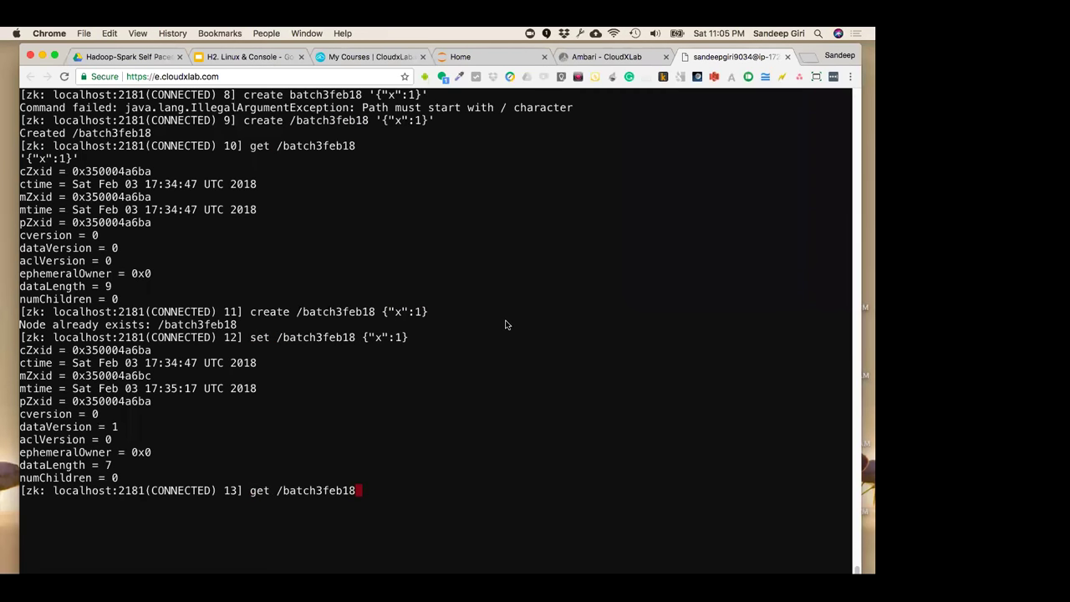
{"action": "key", "text": "Return"}
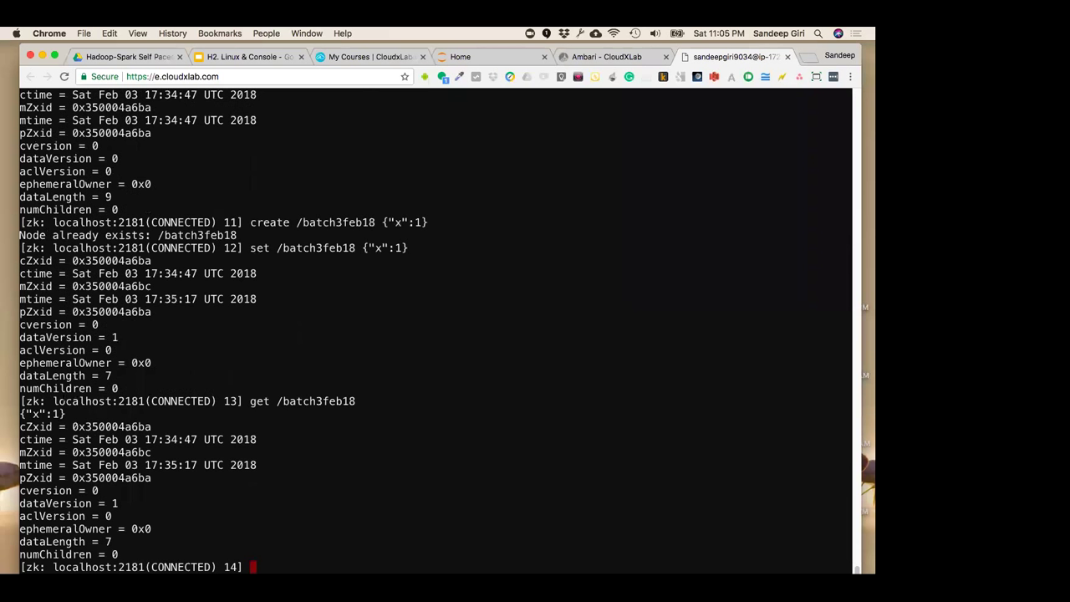
{"action": "left_click_drag", "start_coordinate": [66, 413], "coordinate": [20, 413]}
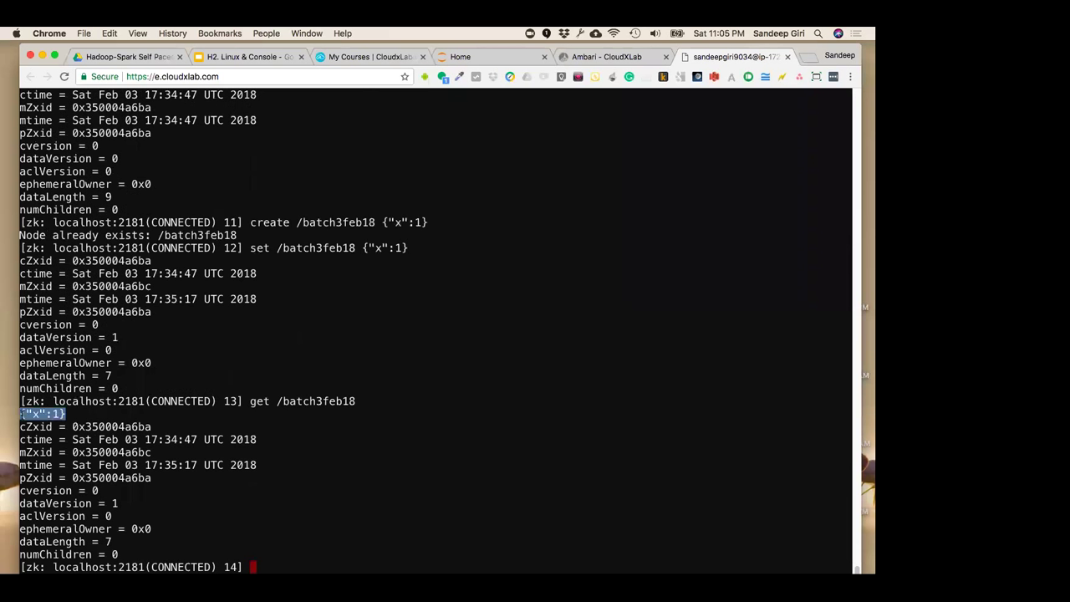
{"action": "left_click", "coordinate": [330, 346]}
{"action": "key", "text": "Up"}
{"action": "key", "text": "Up"}
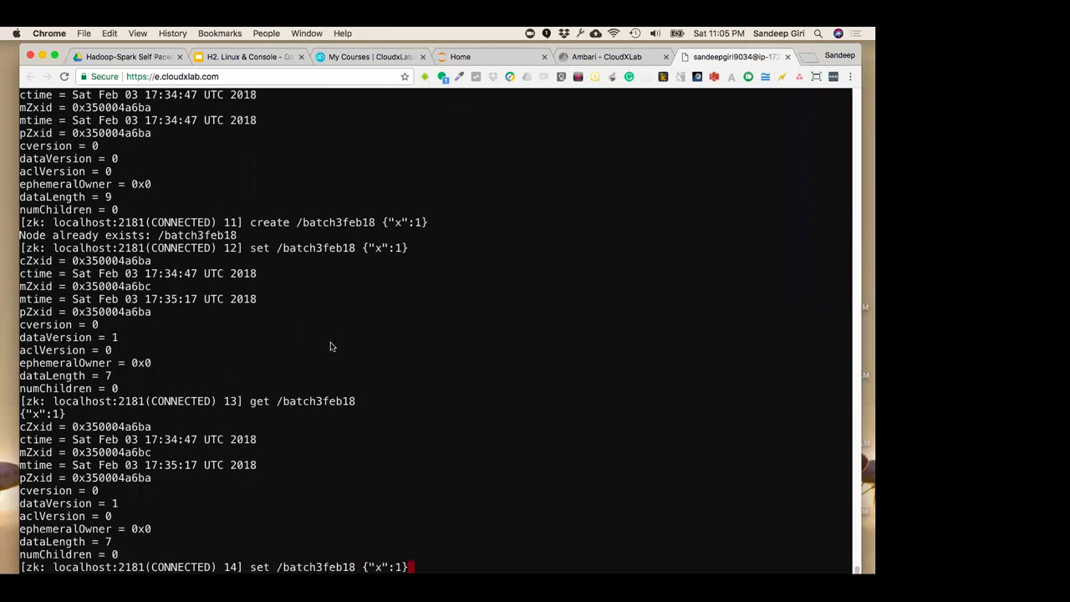
{"action": "scroll", "coordinate": [420, 329], "scroll_direction": "up", "scroll_amount": 2}
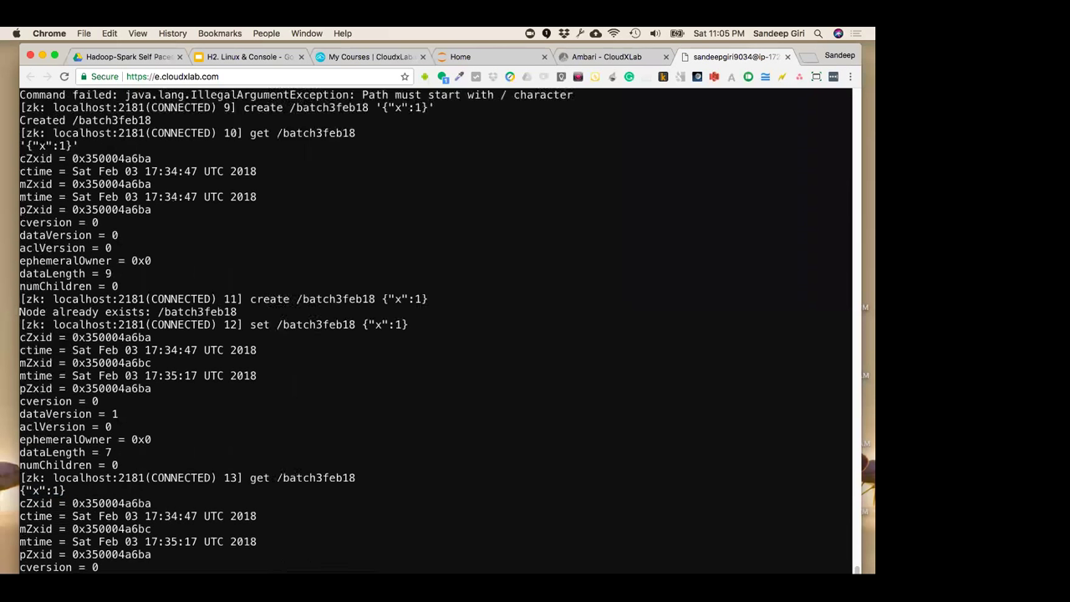
{"action": "scroll", "coordinate": [420, 329], "scroll_direction": "up", "scroll_amount": 4}
{"action": "scroll", "coordinate": [419, 330], "scroll_direction": "up", "scroll_amount": 2}
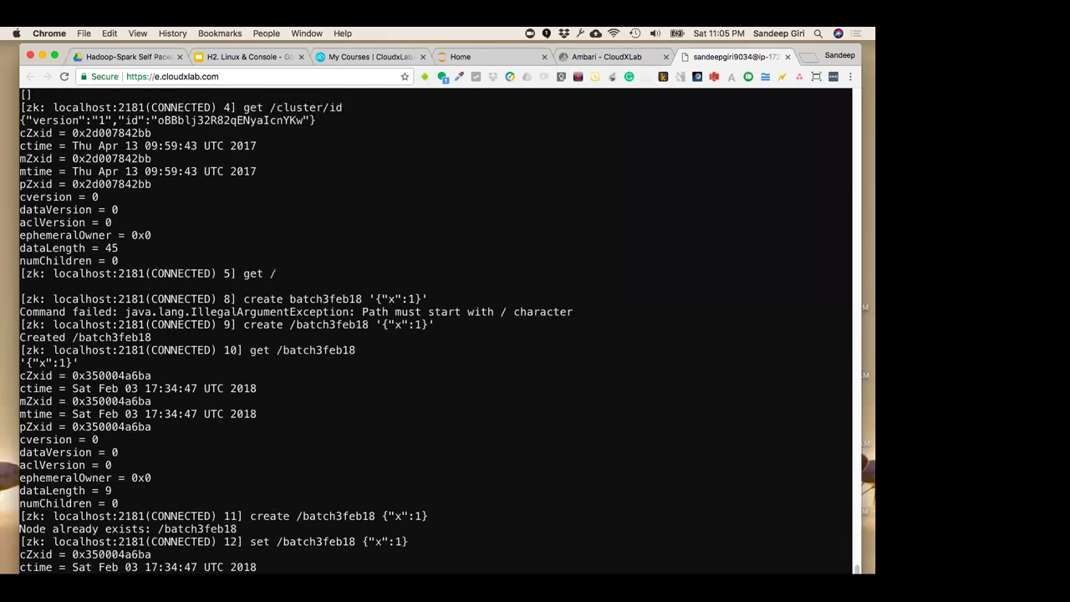
{"action": "left_click_drag", "start_coordinate": [243, 298], "coordinate": [438, 299]}
{"action": "key", "text": "super+c"}
{"action": "left_click", "coordinate": [376, 378]}
{"action": "left_click_drag", "start_coordinate": [239, 324], "coordinate": [438, 326]}
{"action": "key", "text": "super+c"}
{"action": "left_click_drag", "start_coordinate": [244, 325], "coordinate": [435, 326]}
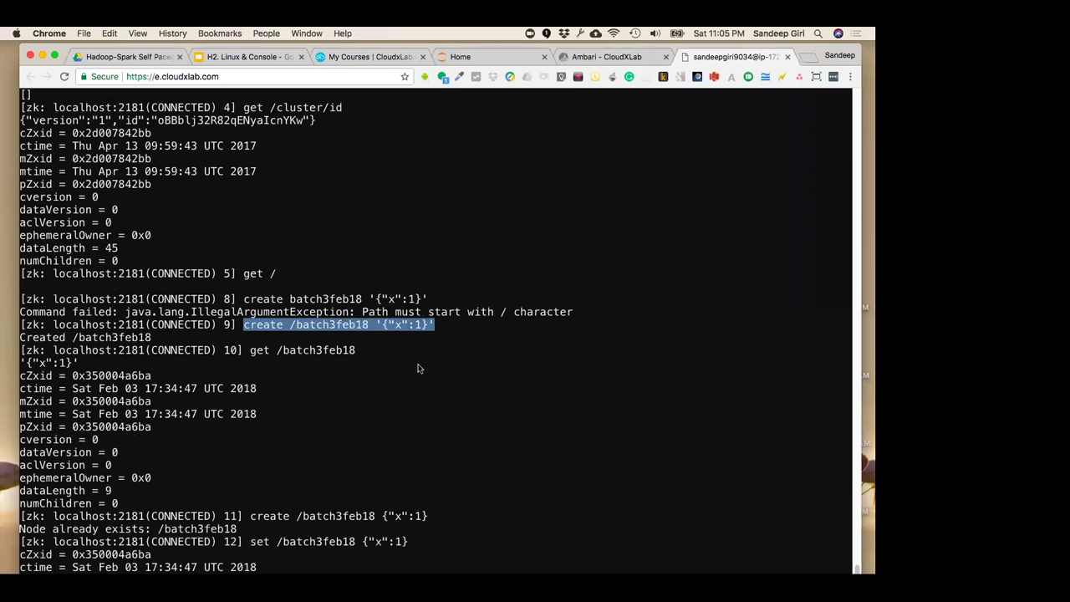
{"action": "left_click", "coordinate": [406, 396]}
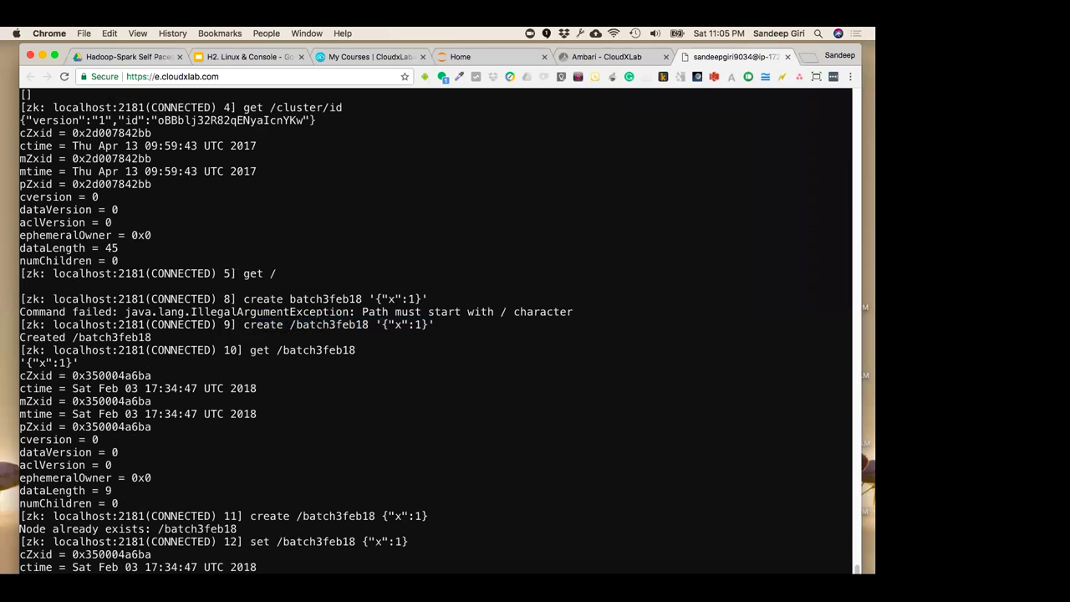
{"action": "left_click_drag", "start_coordinate": [296, 324], "coordinate": [369, 324]}
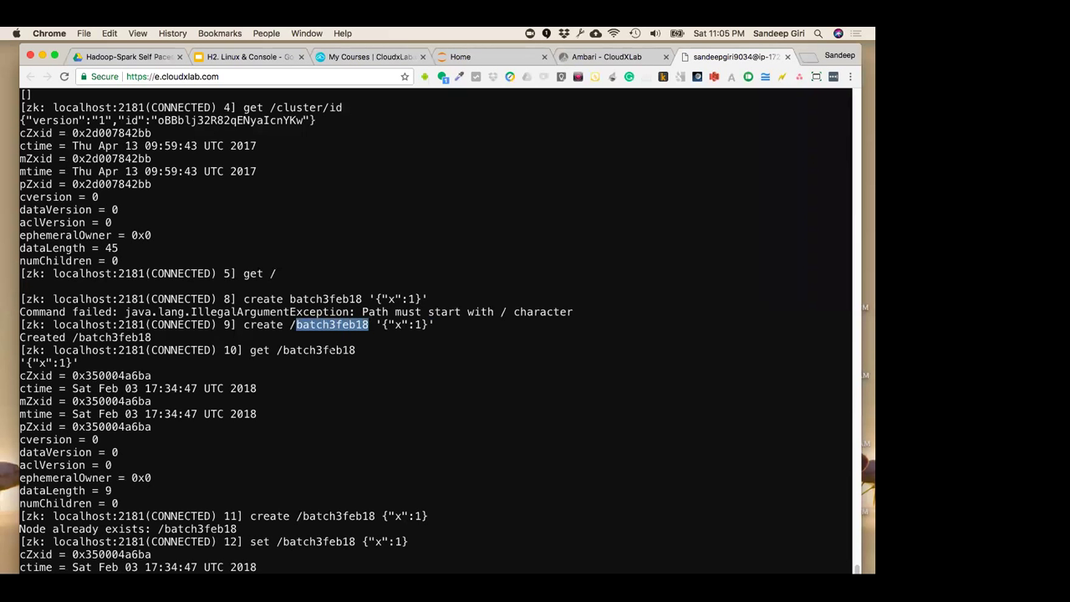
{"action": "left_click", "coordinate": [318, 341]}
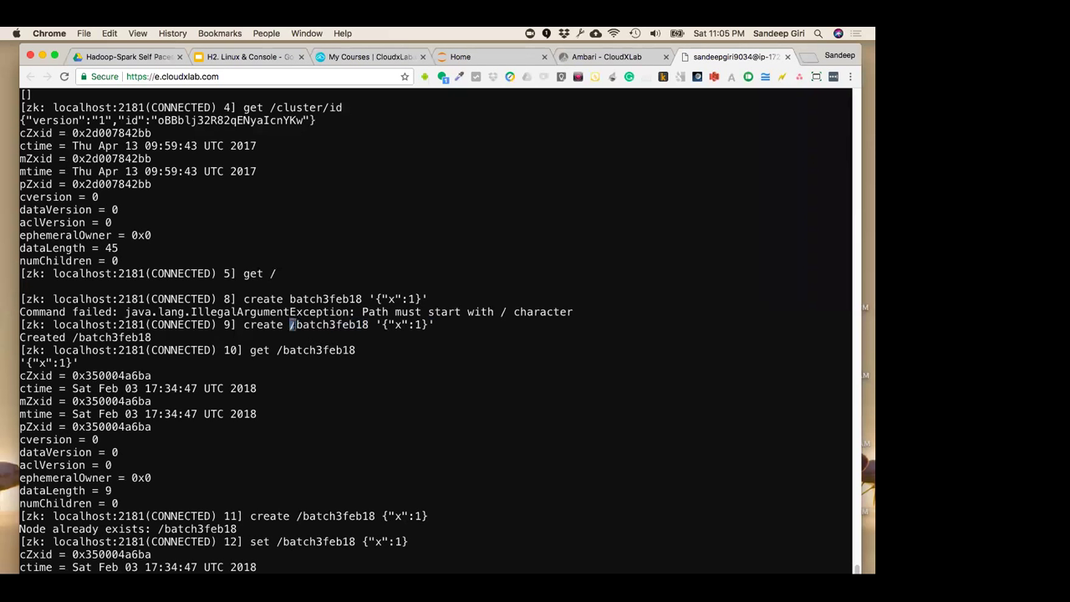
{"action": "double_click", "coordinate": [334, 325]}
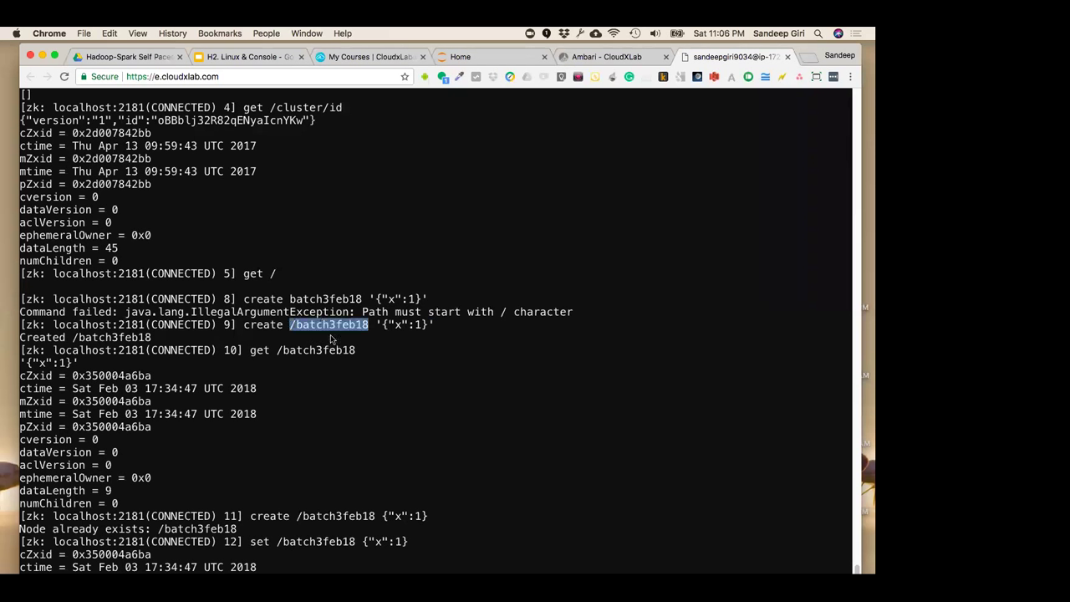
{"action": "left_click", "coordinate": [410, 371]}
{"action": "left_click_drag", "start_coordinate": [375, 325], "coordinate": [436, 325]}
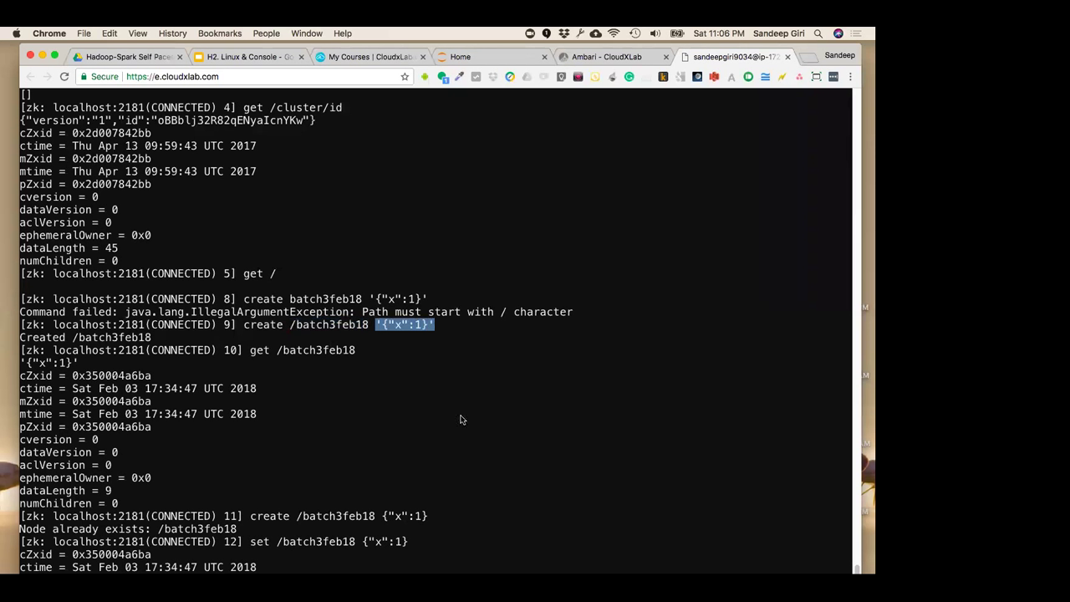
Clear the screen and rewrite the recalled set command as create /batch3feb18/sg
{"action": "key", "text": "Up"}
{"action": "key", "text": "Up"}
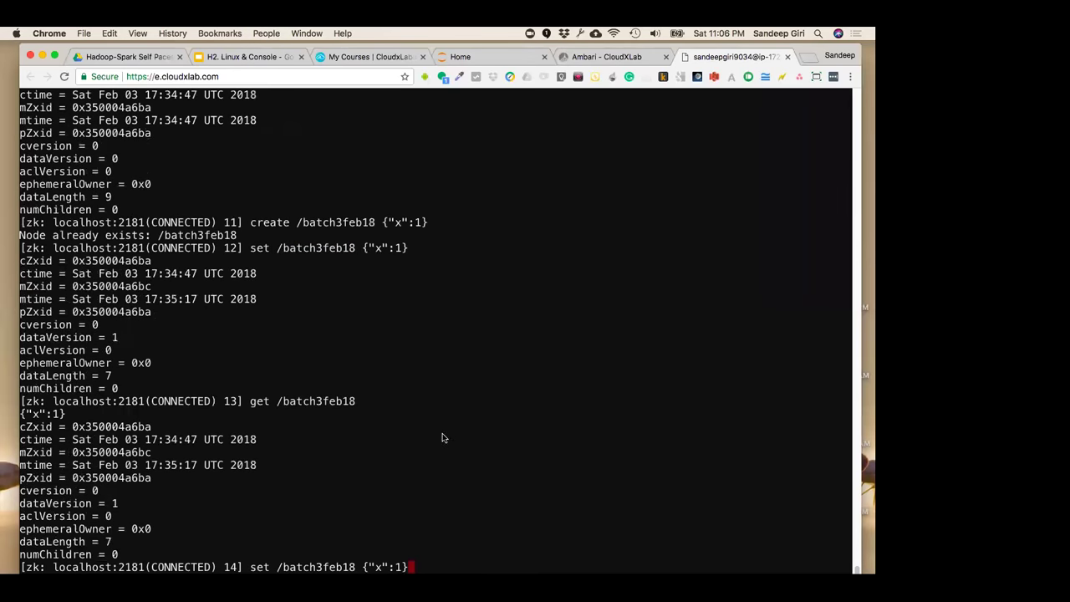
{"action": "key", "text": "Left"}
{"action": "key", "text": "Left"}
{"action": "key", "text": "Left"}
{"action": "key", "text": "Left"}
{"action": "key", "text": "Left"}
{"action": "key", "text": "Left"}
{"action": "key", "text": "Left"}
{"action": "key", "text": "Left"}
{"action": "key", "text": "Left"}
{"action": "key", "text": "Left"}
{"action": "key", "text": "Right"}
{"action": "key", "text": "ctrl+l"}
{"action": "key", "text": "Right"}
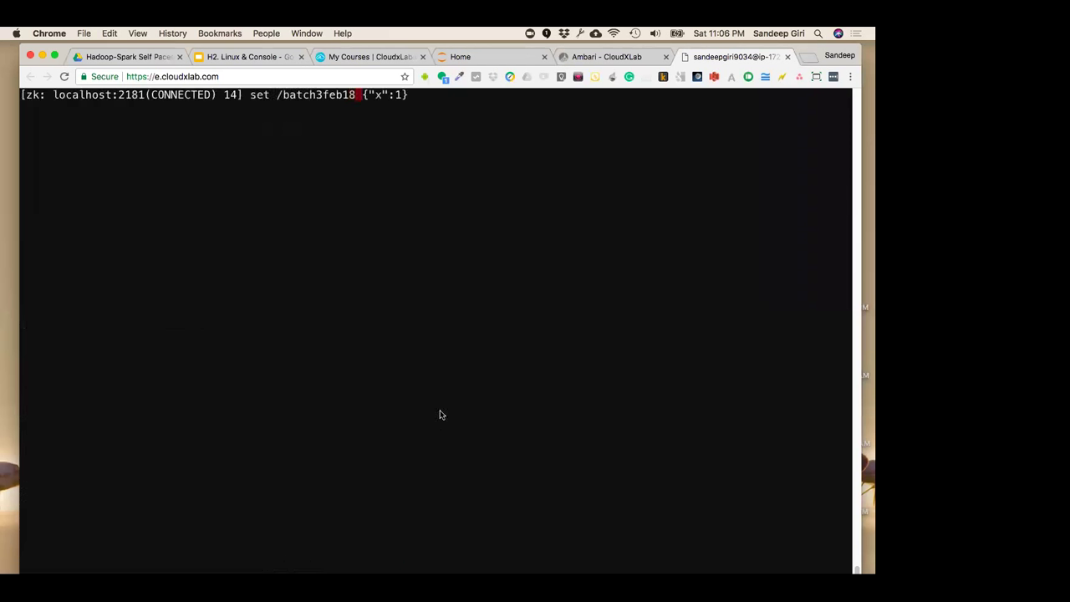
{"action": "type", "text": "/sg"}
{"action": "key", "text": "Left"}
{"action": "key", "text": "Left"}
{"action": "key", "text": "Left"}
{"action": "key", "text": "Left"}
{"action": "key", "text": "Left"}
{"action": "key", "text": "Left"}
{"action": "key", "text": "Left"}
{"action": "key", "text": "Left"}
{"action": "key", "text": "Left"}
{"action": "key", "text": "Left"}
{"action": "key", "text": "Left"}
{"action": "key", "text": "Left"}
{"action": "key", "text": "Left"}
{"action": "key", "text": "Left"}
{"action": "key", "text": "Left"}
{"action": "key", "text": "BackSpace"}
{"action": "key", "text": "BackSpace"}
{"action": "key", "text": "BackSpace"}
{"action": "type", "text": "create"}
Change the data to a JSON name field holding a person's name and create the node
{"action": "key", "text": "End"}
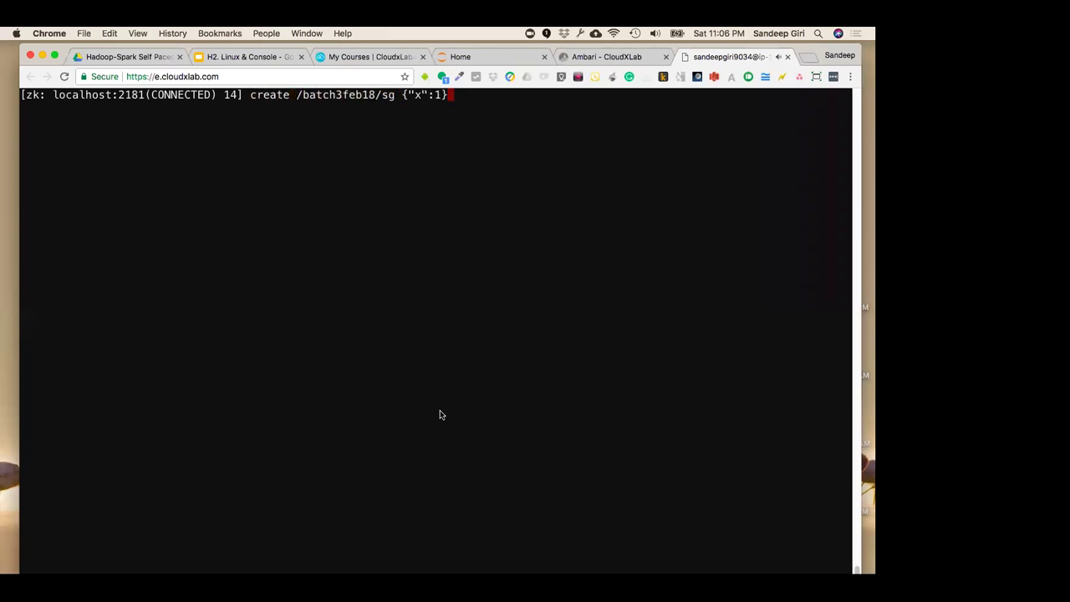
{"action": "key", "text": "Left"}
{"action": "key", "text": "Left"}
{"action": "key", "text": "Left"}
{"action": "key", "text": "Left"}
{"action": "type", "text": "="}
{"action": "key", "text": "BackSpace"}
{"action": "key", "text": "BackSpace"}
{"action": "type", "text": "name"}
{"action": "key", "text": "Right"}
{"action": "key", "text": "Right"}
{"action": "key", "text": "Right"}
{"action": "key", "text": "Right"}
{"action": "key", "text": "Left"}
{"action": "key", "text": "BackSpace"}
{"action": "type", "text": "\"sande"}
{"action": "type", "text": "ep\""}
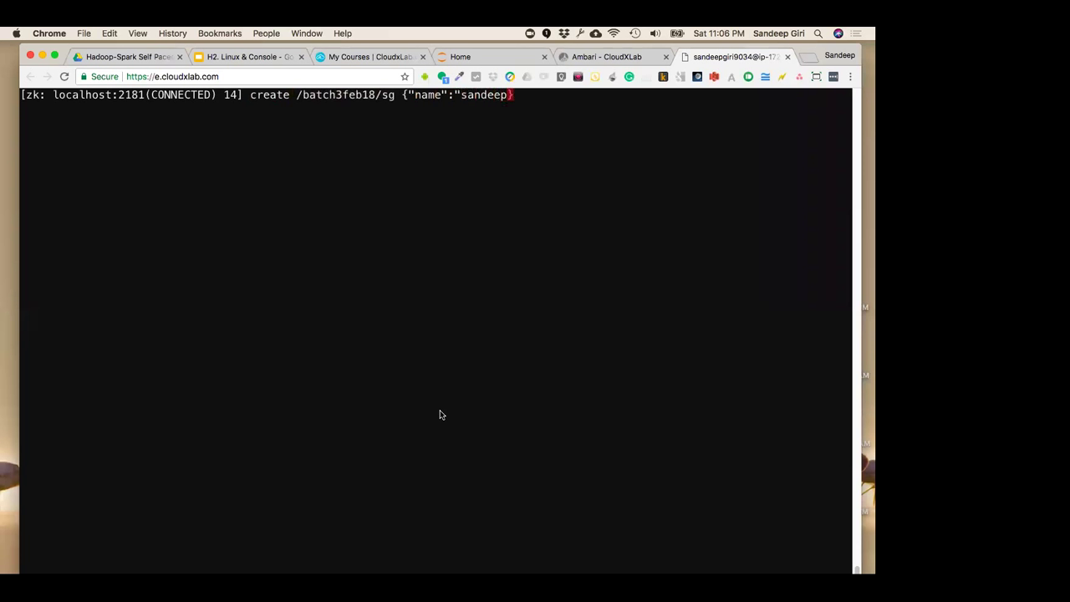
{"action": "key", "text": "Return"}
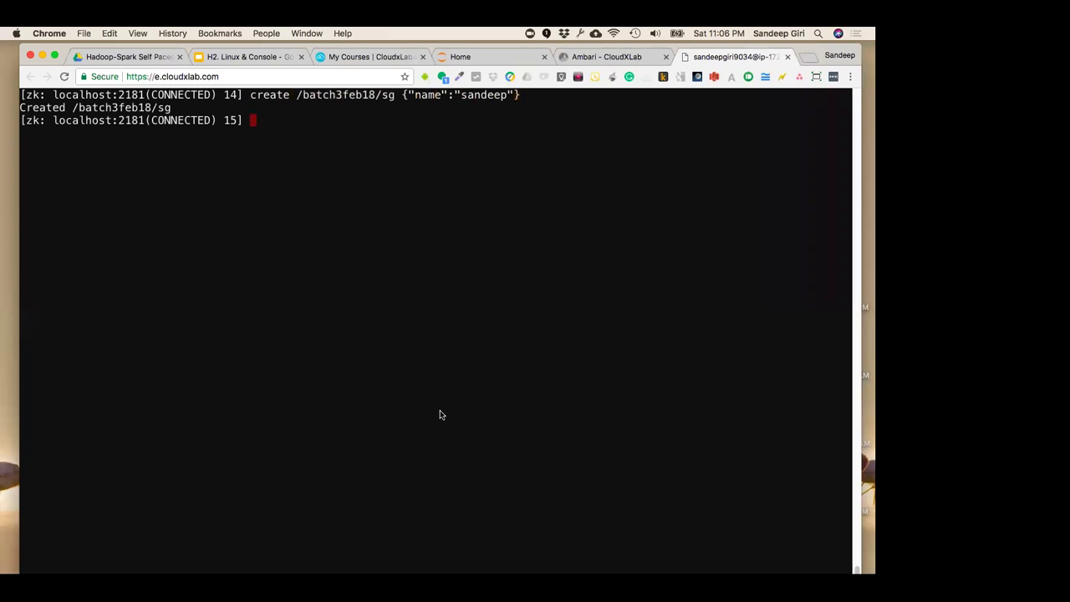
{"action": "left_click_drag", "start_coordinate": [249, 95], "coordinate": [538, 95]}
{"action": "left_click", "coordinate": [307, 159]}
Run get /batch3feb18/sg using the copied child path
{"action": "type", "text": "get"}
{"action": "left_click_drag", "start_coordinate": [297, 94], "coordinate": [363, 95]}
{"action": "left_click", "coordinate": [353, 120]}
{"action": "left_click_drag", "start_coordinate": [297, 94], "coordinate": [394, 95]}
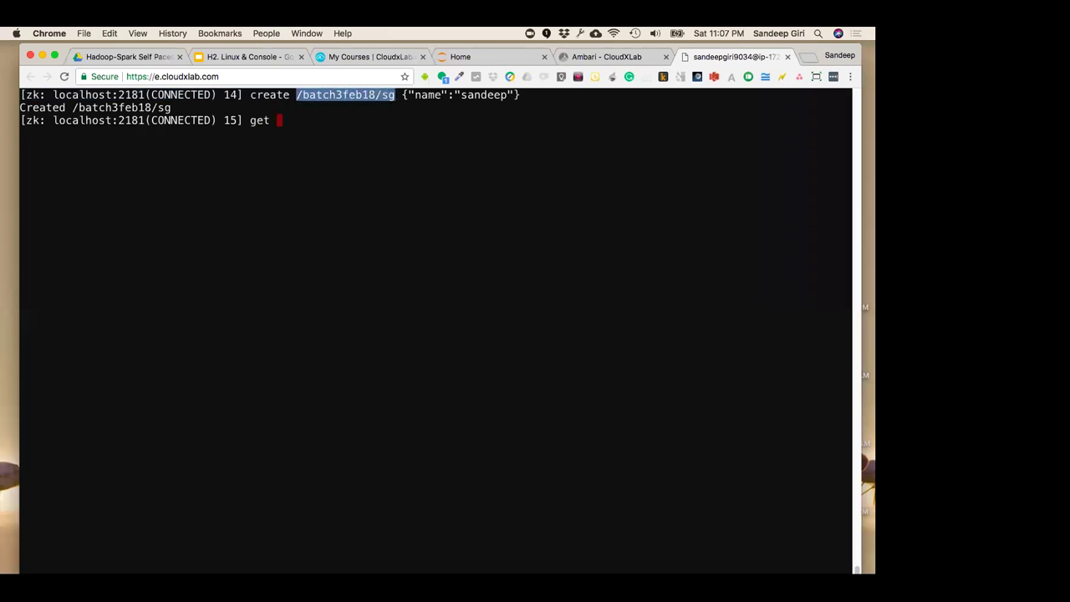
{"action": "key", "text": "super+v"}
{"action": "key", "text": "Return"}
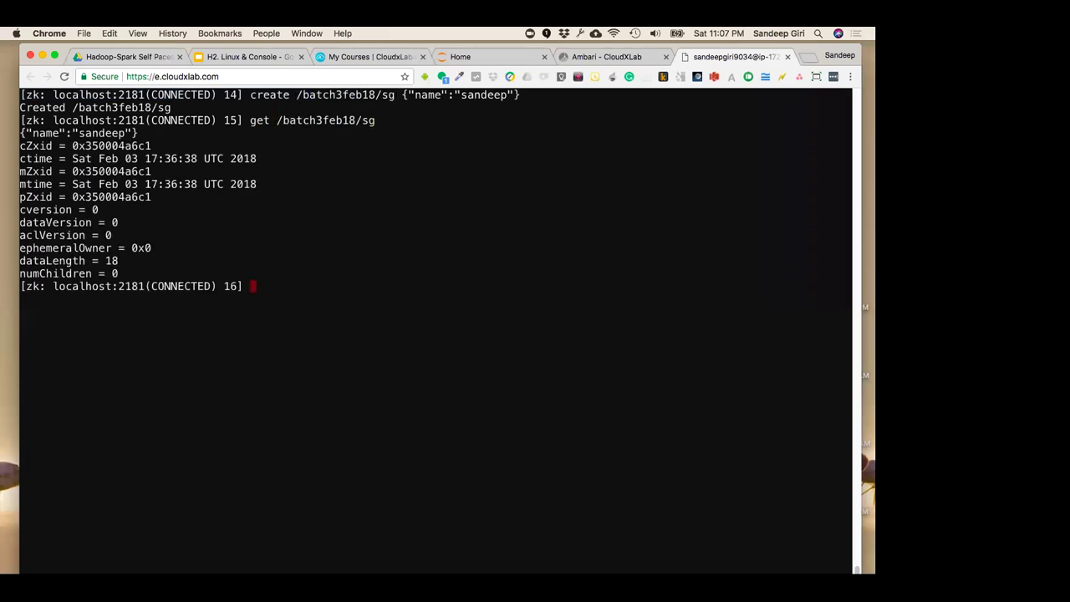
Highlight the returned name data, then exit zookeeper-client to the Linux shell
{"action": "left_click_drag", "start_coordinate": [139, 132], "coordinate": [20, 133]}
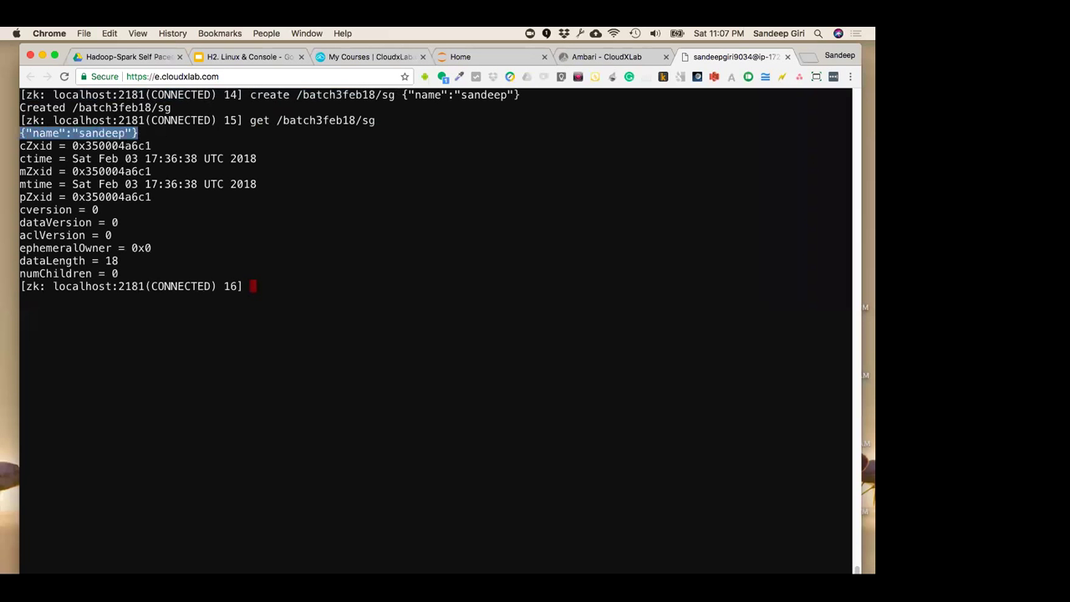
{"action": "left_click", "coordinate": [466, 265]}
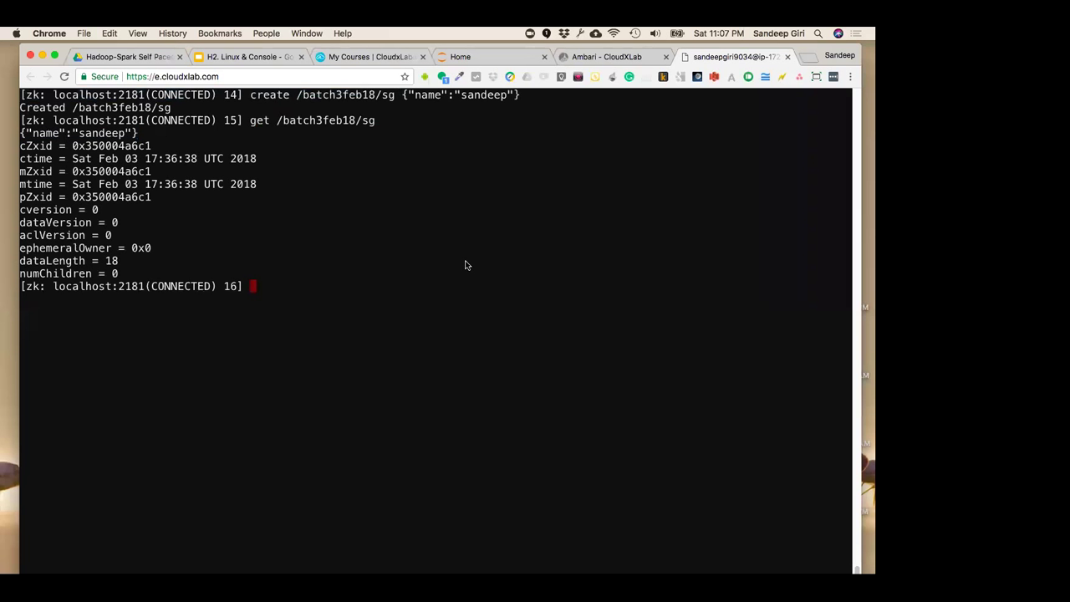
{"action": "key", "text": "ctrl+c"}
{"action": "key", "text": "Return"}
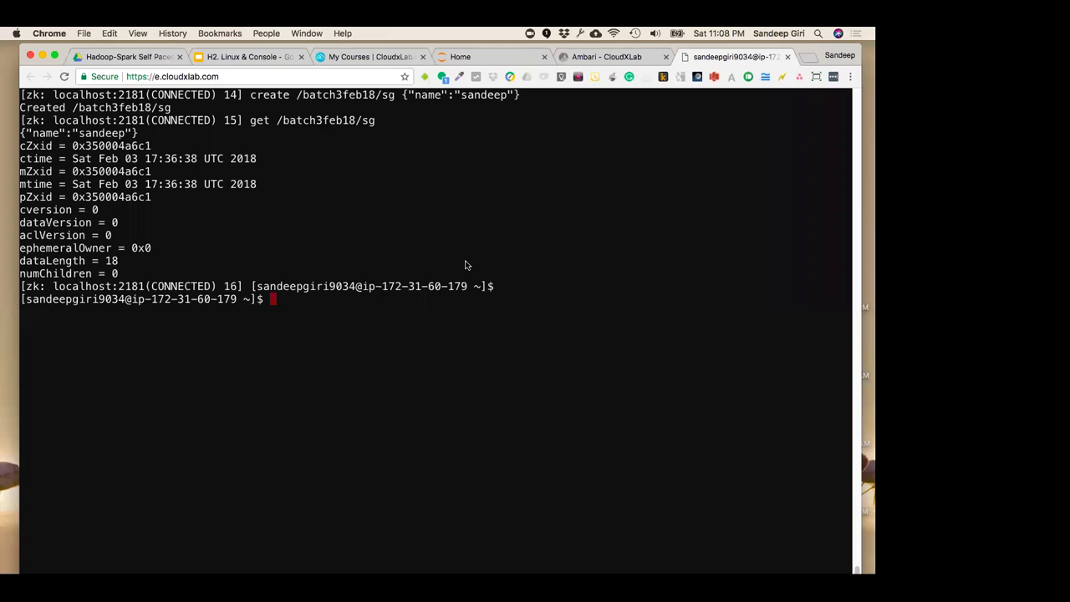
From My Courses, start the Big Data with Hadoop and Spark course to view its module list
{"action": "key", "text": "super+Tab"}
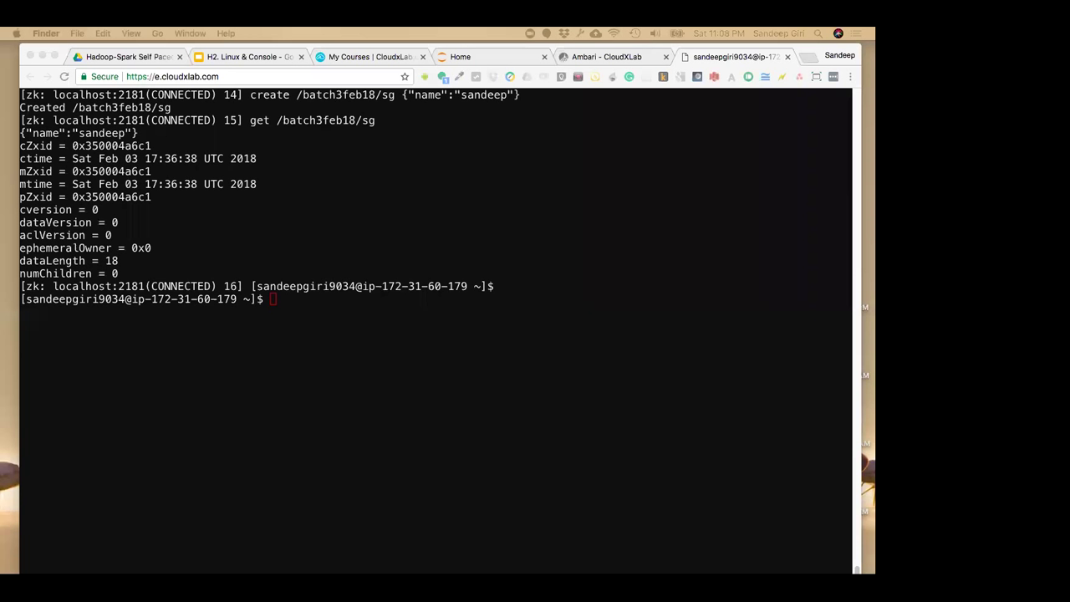
{"action": "left_click", "coordinate": [366, 87]}
{"action": "left_click", "coordinate": [365, 57]}
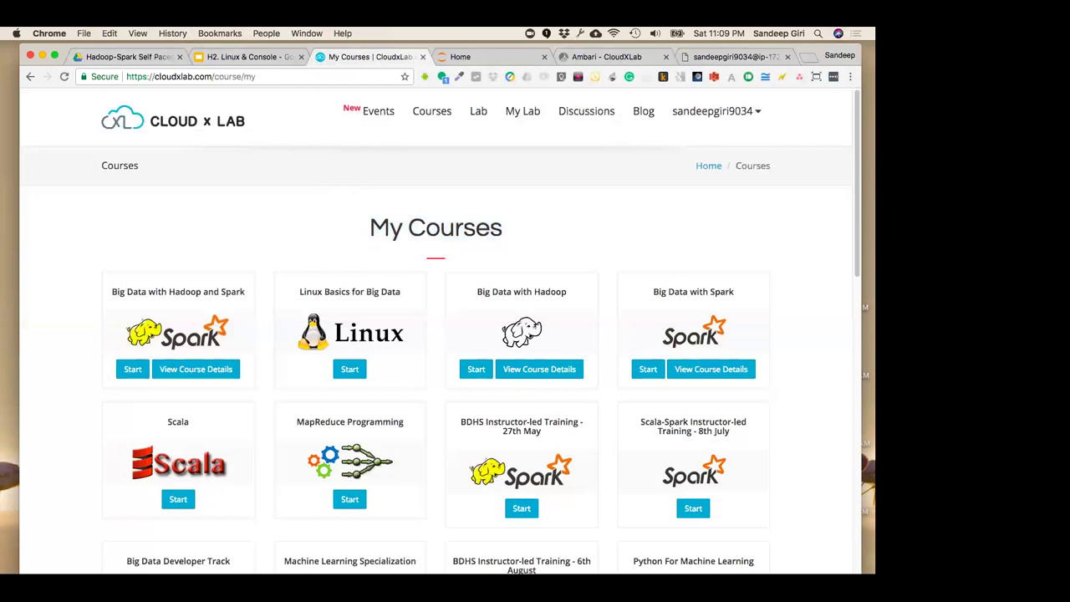
{"action": "left_click", "coordinate": [132, 371]}
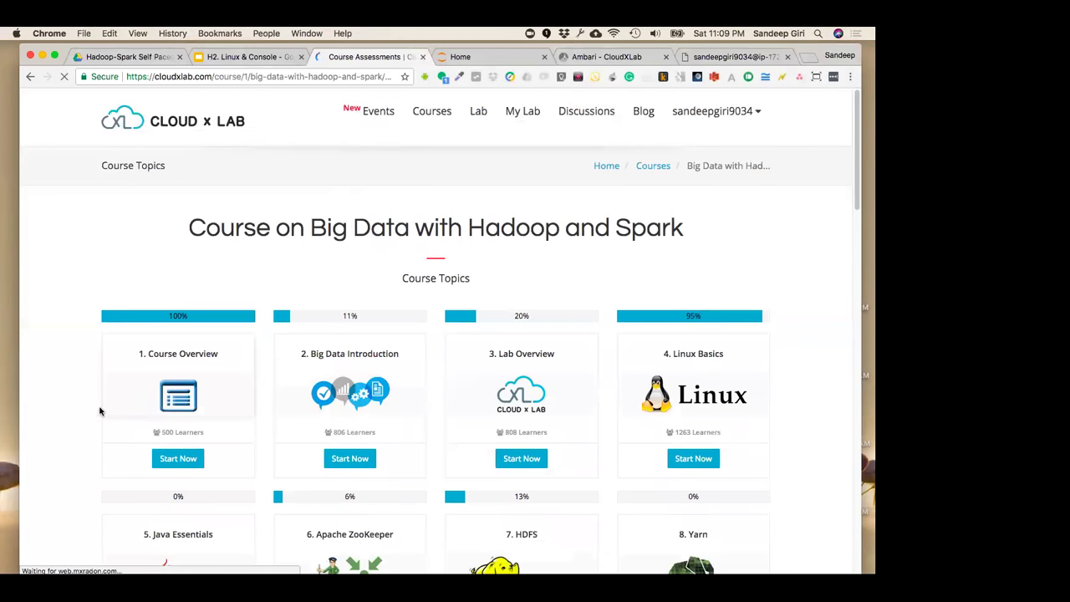
{"action": "scroll", "coordinate": [72, 410], "scroll_direction": "down", "scroll_amount": 1}
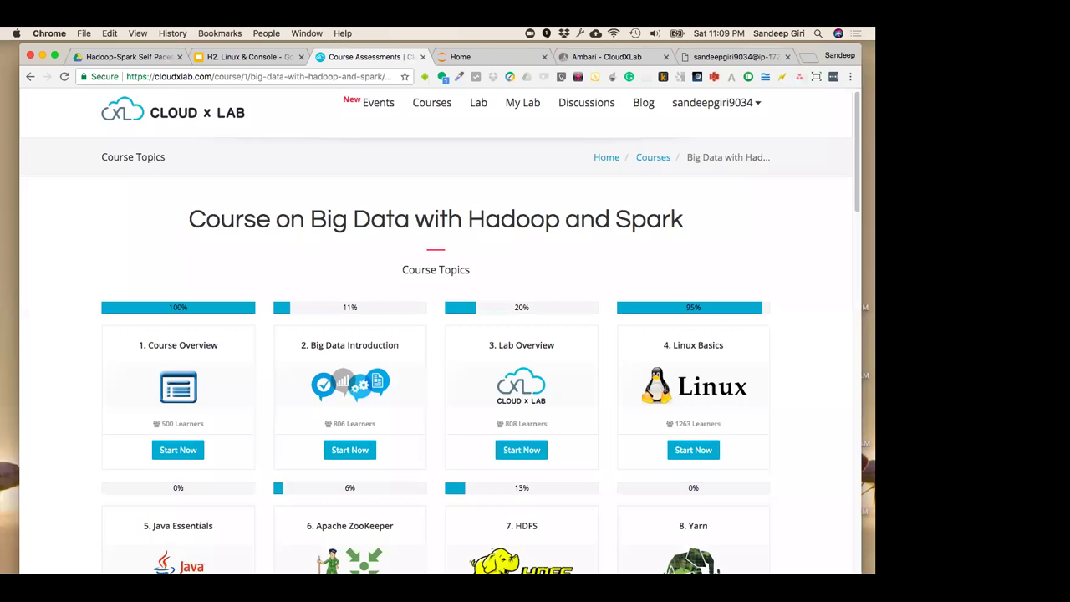
In 3feb.txt, paste the student message about missing Spark videos after the first question
{"action": "key", "text": "super+Tab"}
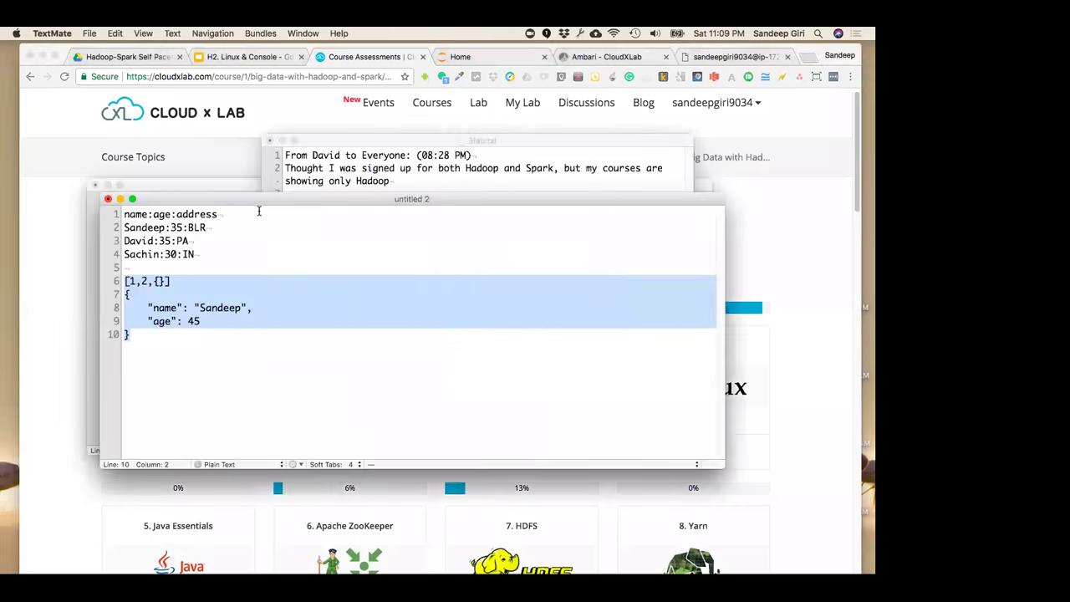
{"action": "key", "text": "super+grave"}
{"action": "left_click", "coordinate": [417, 183]}
{"action": "key", "text": "Return"}
{"action": "key", "text": "Return"}
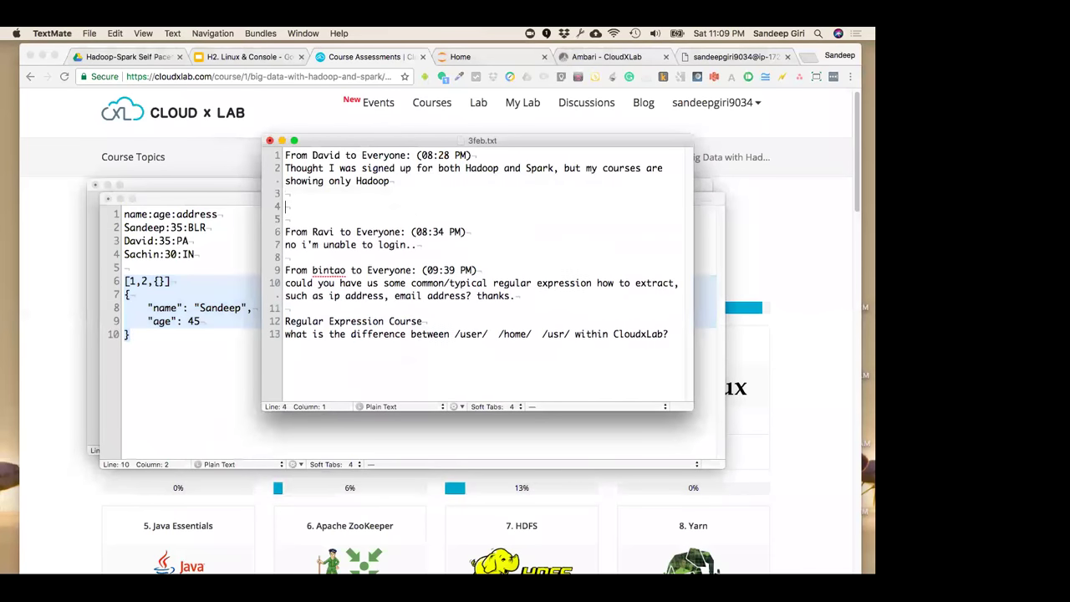
{"action": "key", "text": "Return"}
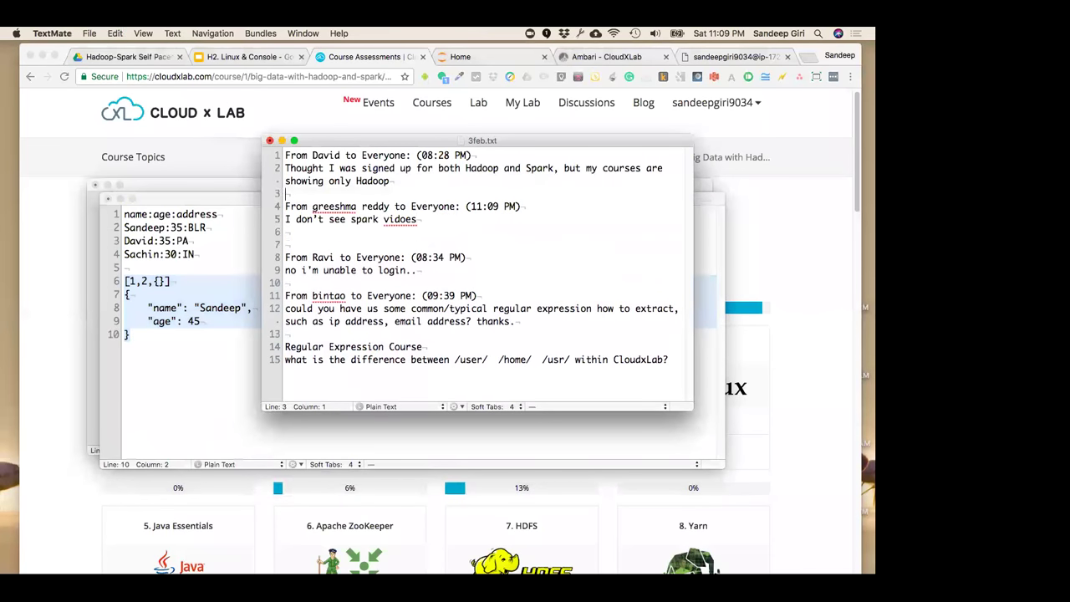
Insert the five-line chat excerpt at line 6 and delete the extra blank line above the login complaint
{"action": "left_click", "coordinate": [286, 244]}
{"action": "left_click", "coordinate": [352, 235]}
{"action": "key", "text": "Return"}
{"action": "key", "text": "Return"}
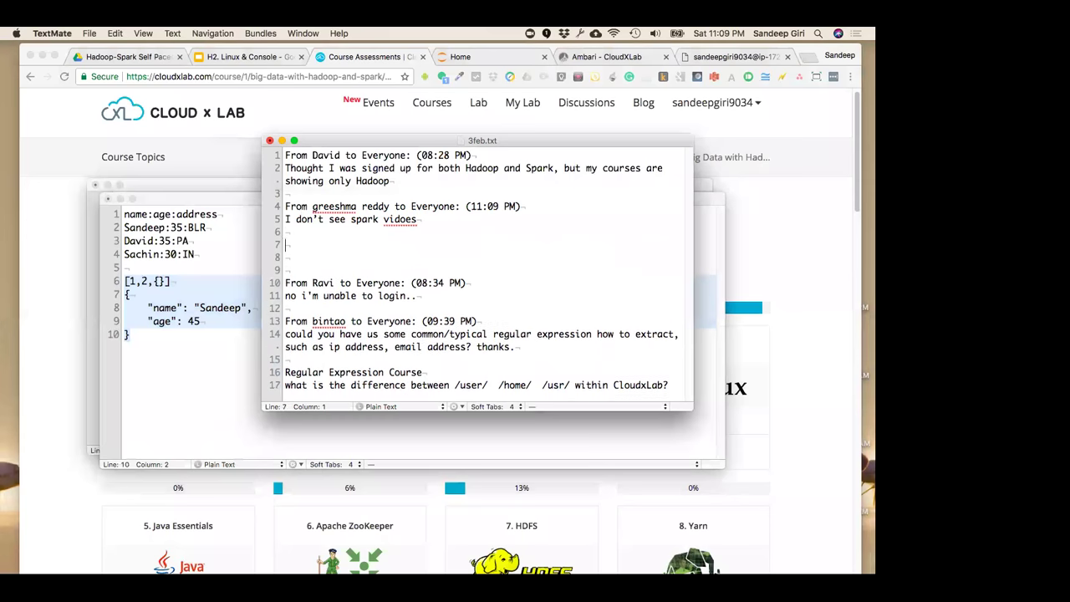
{"action": "key", "text": "Up"}
{"action": "key", "text": "Down"}
{"action": "key", "text": "Down"}
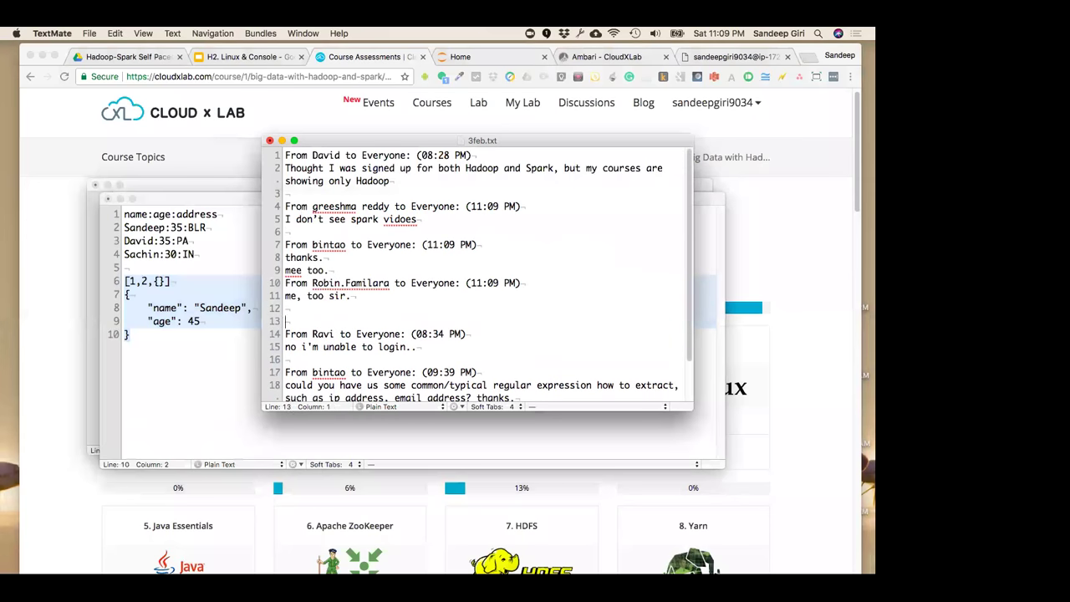
{"action": "key", "text": "BackSpace"}
{"action": "key", "text": "Down"}
{"action": "key", "text": "Down"}
{"action": "key", "text": "Down"}
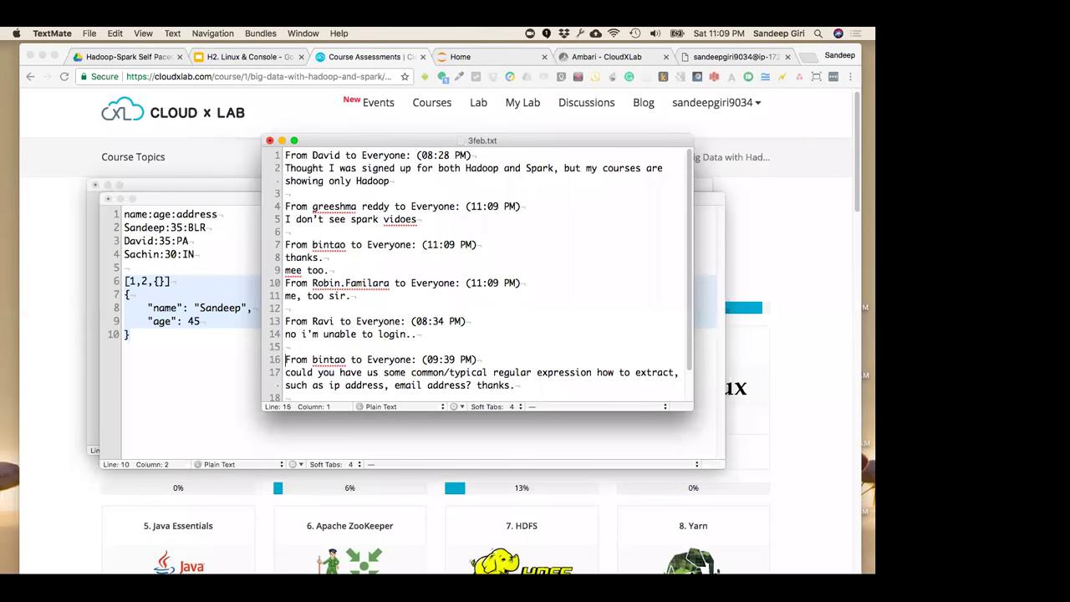
{"action": "key", "text": "shift+Down"}
{"action": "key", "text": "shift+Down"}
{"action": "key", "text": "shift+Down"}
{"action": "key", "text": "shift+Down"}
{"action": "key", "text": "shift+Down"}
{"action": "key", "text": "Up"}
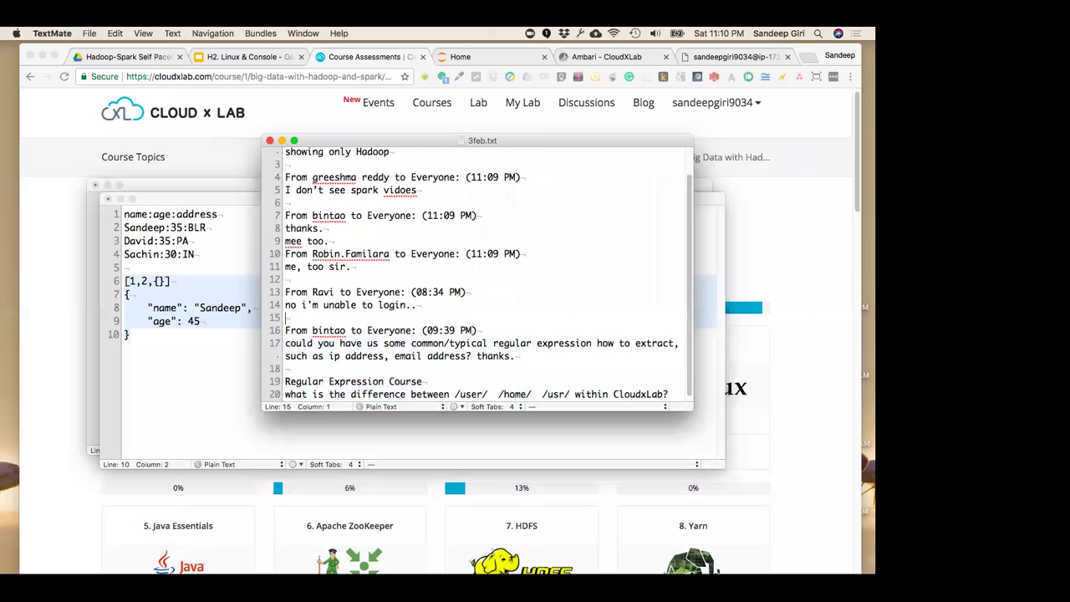
Append the newest question about review emails for the first 4 classes to the end of the notes
{"action": "key", "text": "super+Tab"}
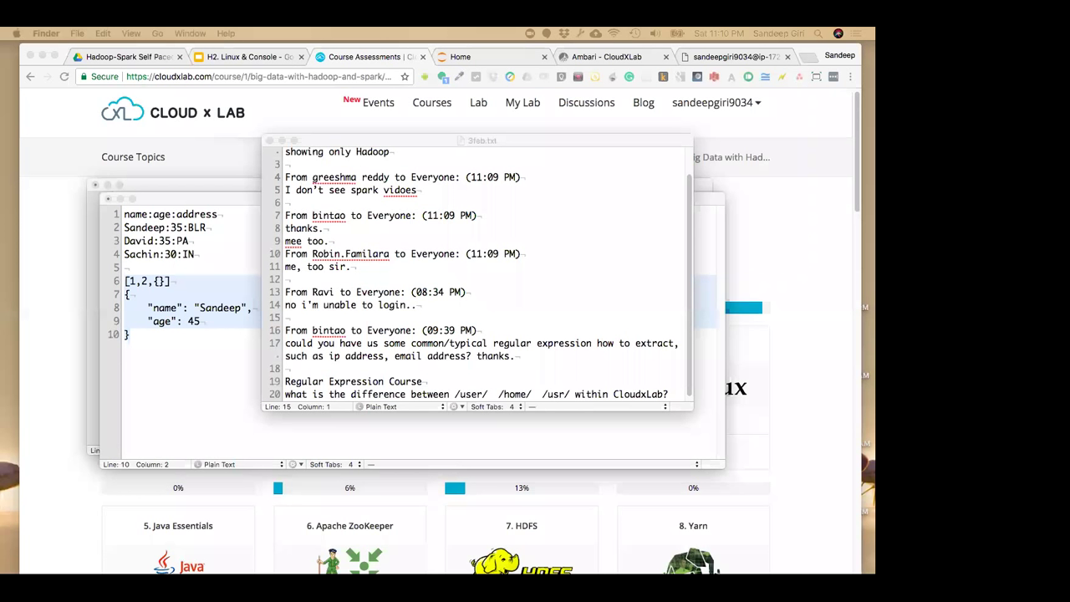
{"action": "left_click", "coordinate": [465, 313]}
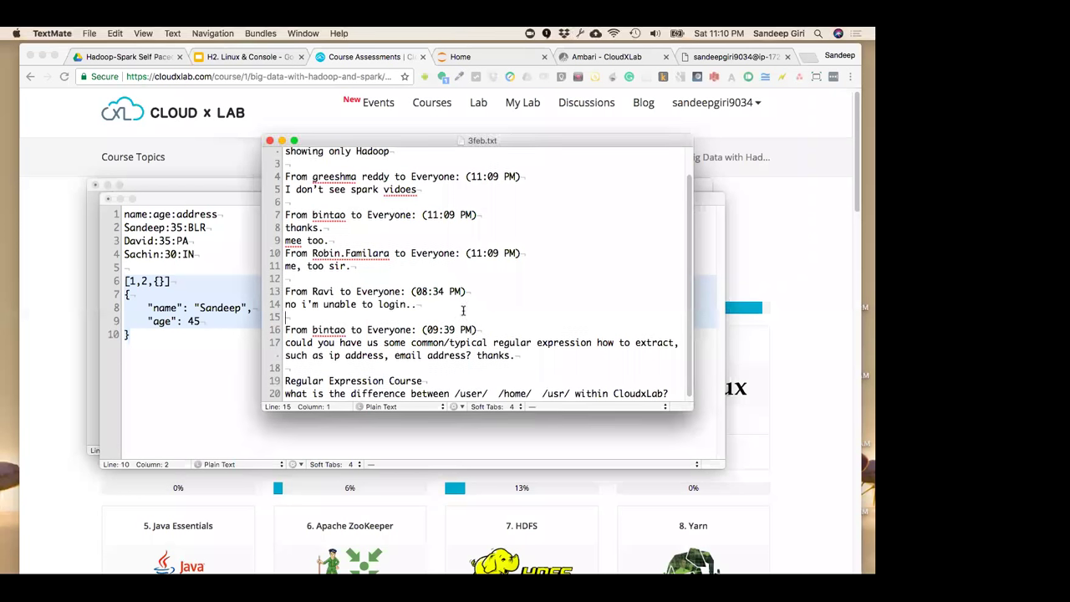
{"action": "left_click", "coordinate": [506, 378]}
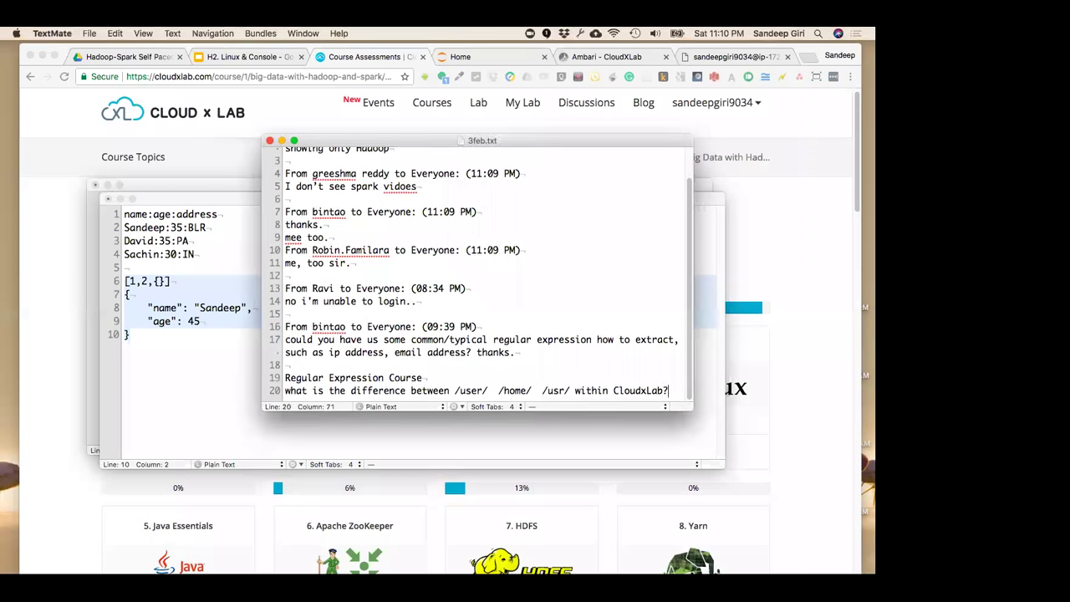
{"action": "key", "text": "super+Down"}
{"action": "key", "text": "Return"}
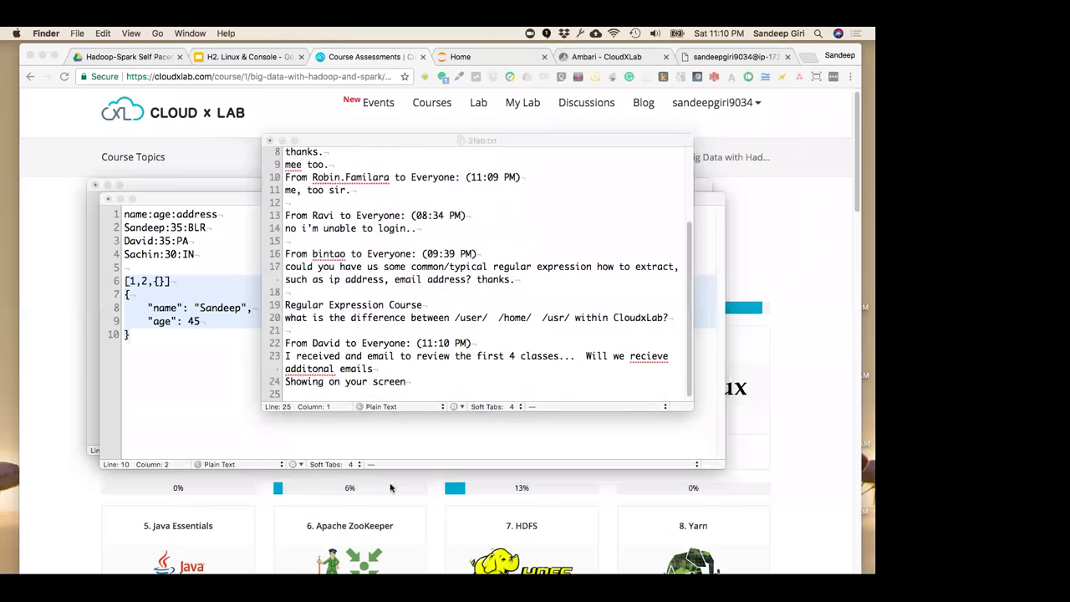
{"action": "left_click", "coordinate": [365, 520]}
{"action": "scroll", "coordinate": [323, 483], "scroll_direction": "down", "scroll_amount": 3}
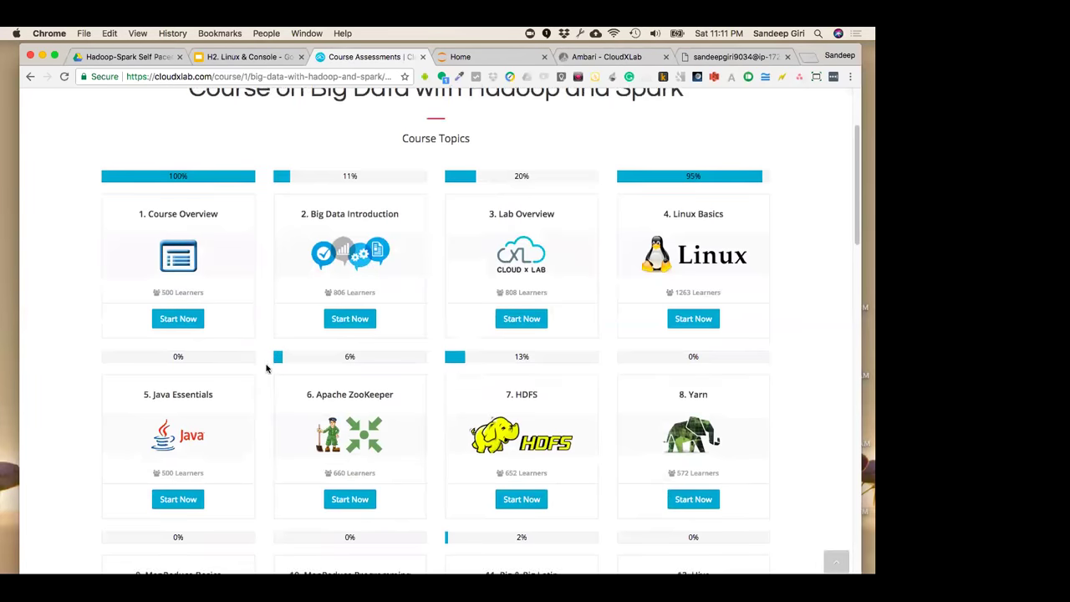
{"action": "scroll", "coordinate": [243, 355], "scroll_direction": "down", "scroll_amount": 2}
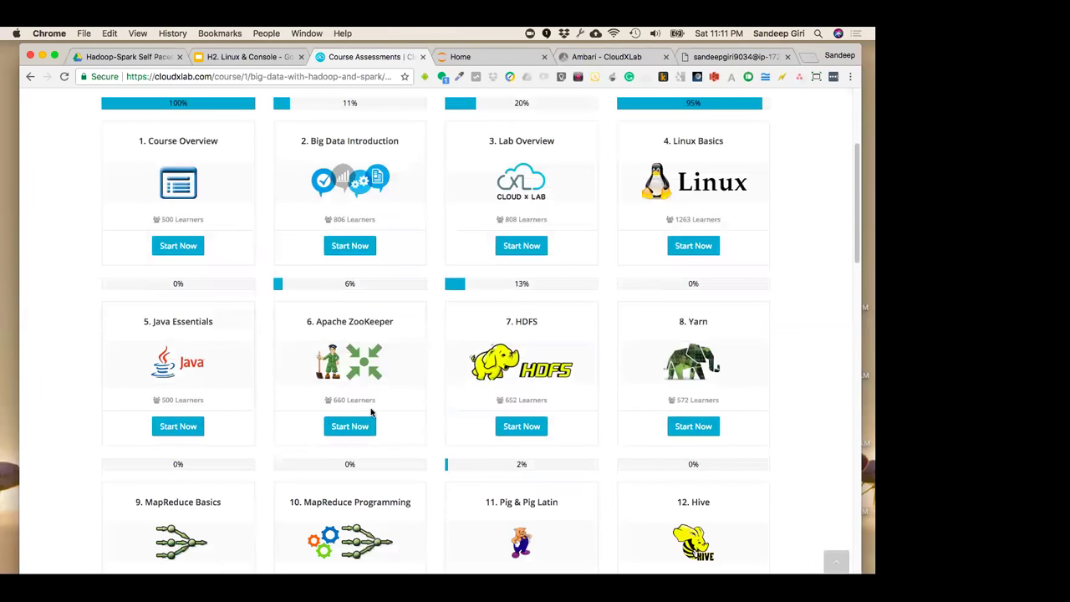
{"action": "scroll", "coordinate": [262, 465], "scroll_direction": "down", "scroll_amount": 3}
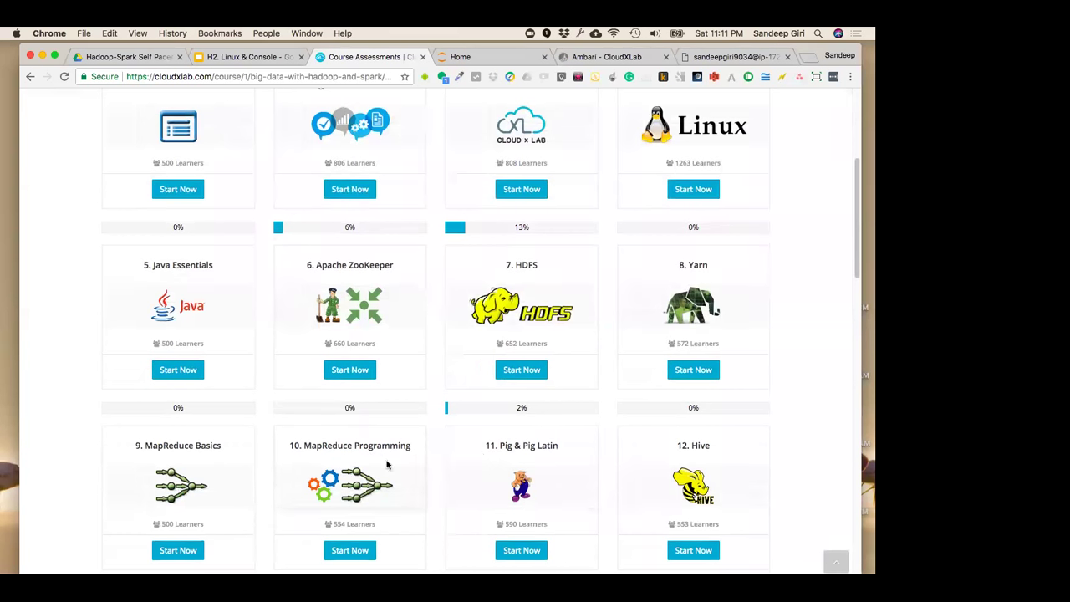
{"action": "scroll", "coordinate": [322, 454], "scroll_direction": "down", "scroll_amount": 4}
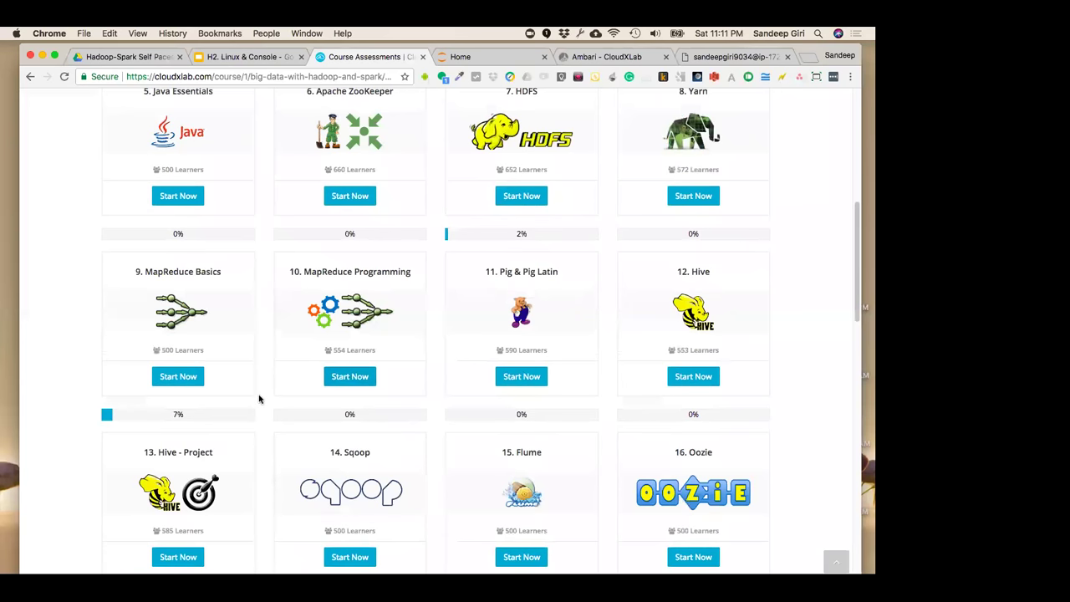
{"action": "scroll", "coordinate": [258, 399], "scroll_direction": "down", "scroll_amount": 3}
{"action": "scroll", "coordinate": [259, 399], "scroll_direction": "up", "scroll_amount": 6}
{"action": "scroll", "coordinate": [259, 399], "scroll_direction": "up", "scroll_amount": 5}
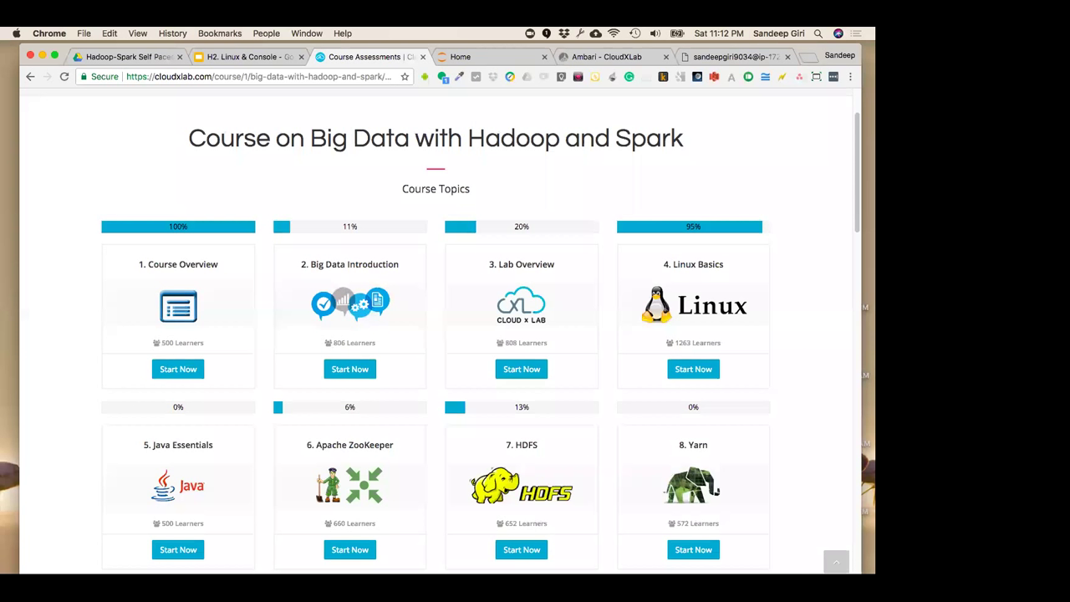
{"action": "key", "text": "super+Tab"}
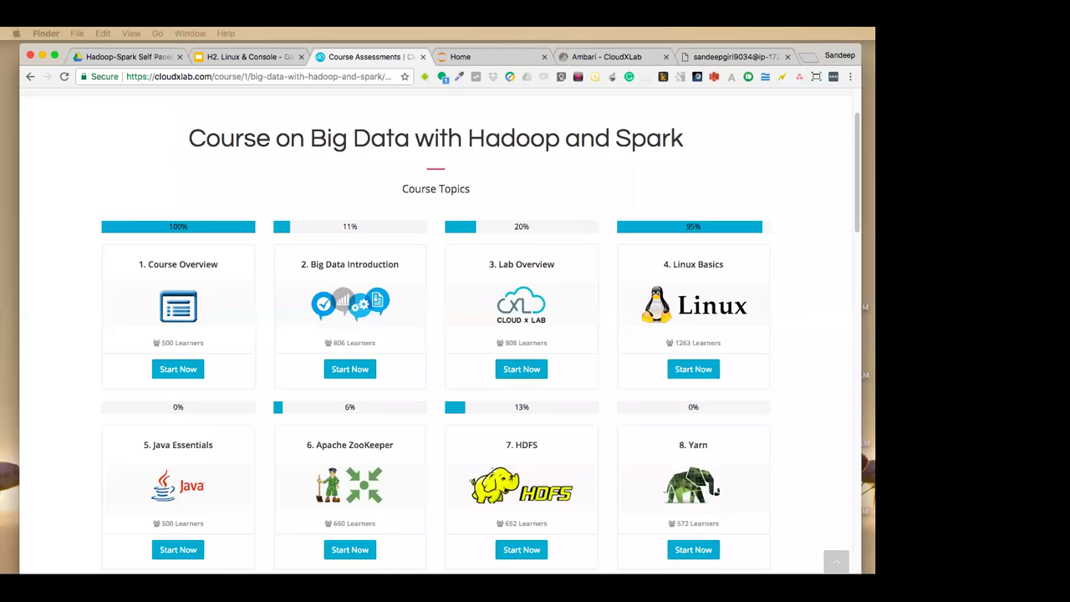